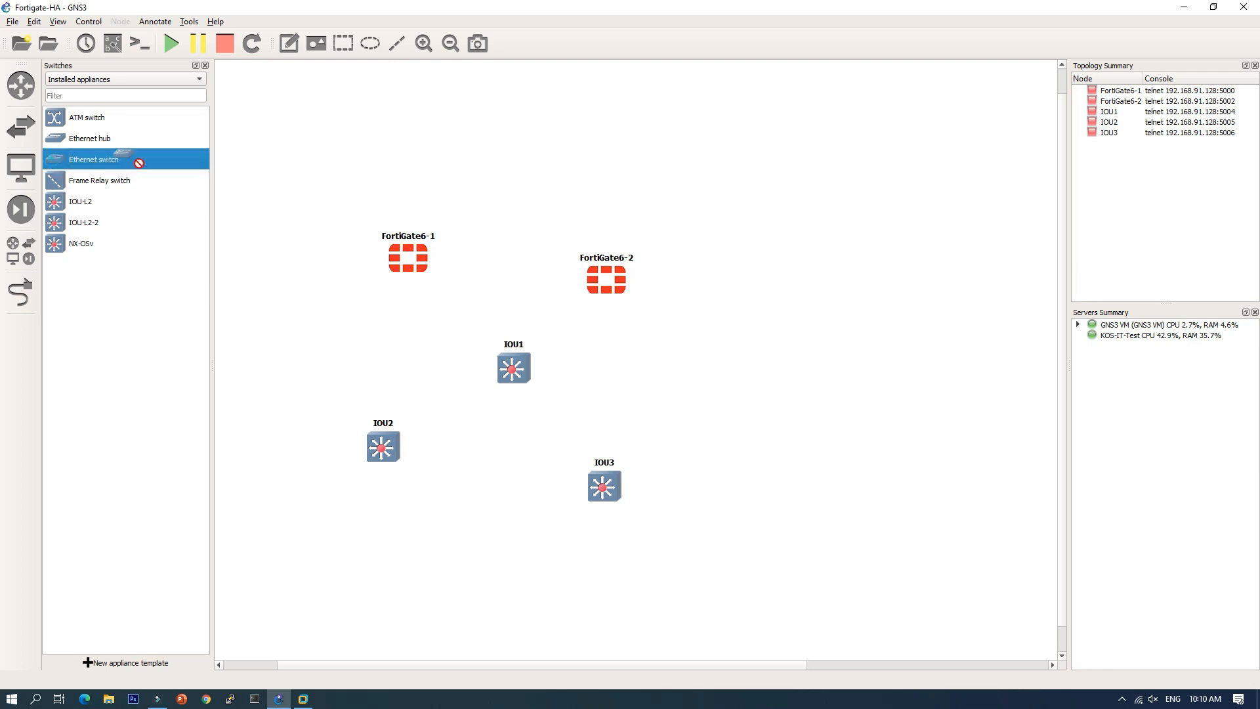
# Step: Add an Ethernet switch to the canvas on the chosen server
pyautogui.click(607, 349)
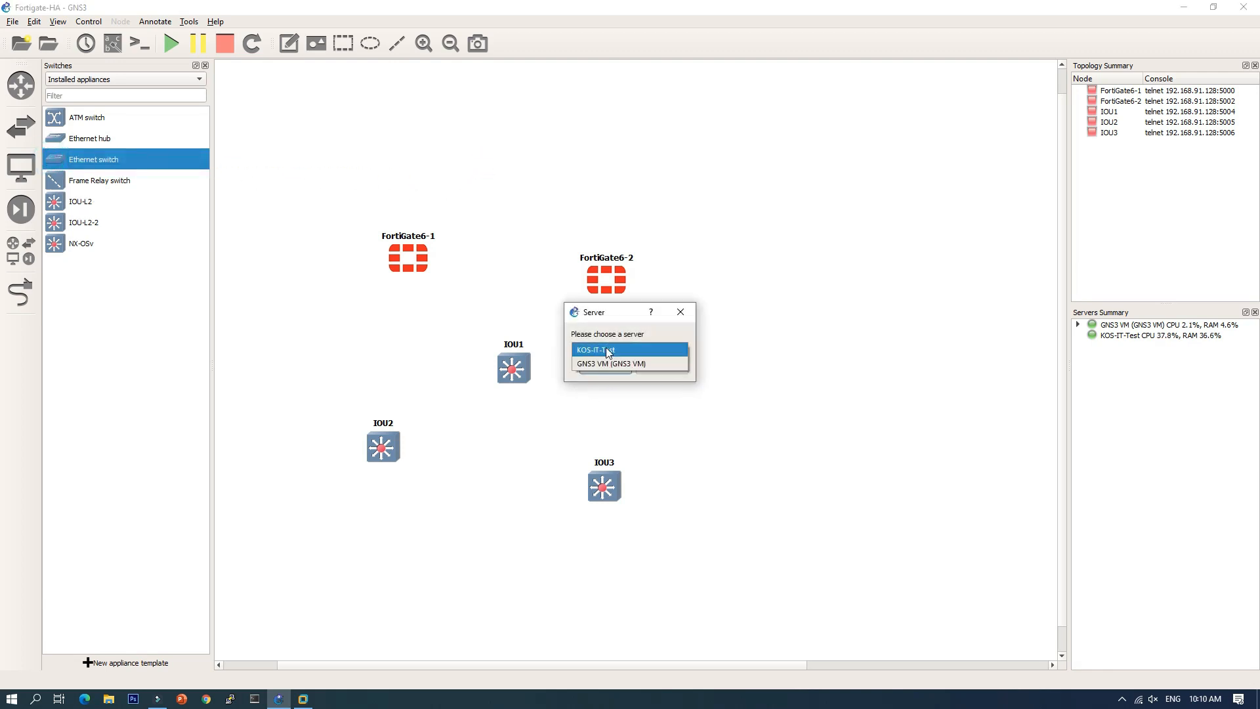
pyautogui.click(599, 360)
pyautogui.click(593, 369)
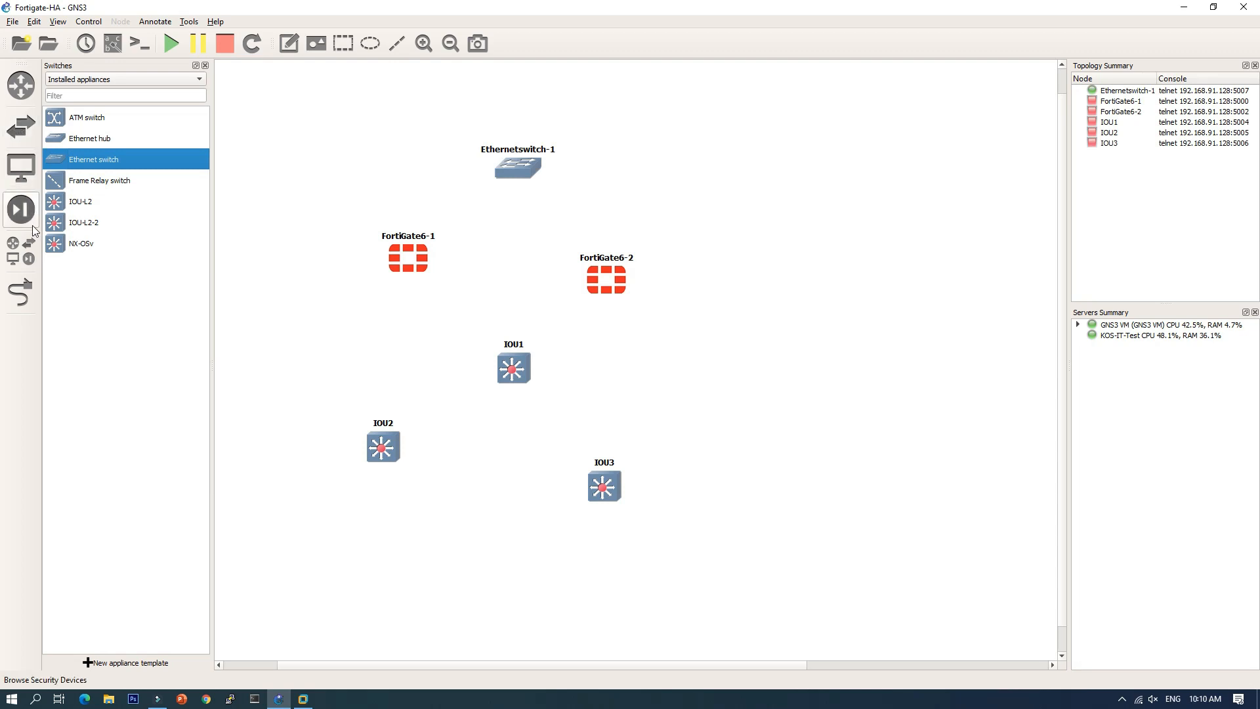
# Step: Add a Cloud node on the GNS3 VM server and place it right of the switch
pyautogui.click(30, 164)
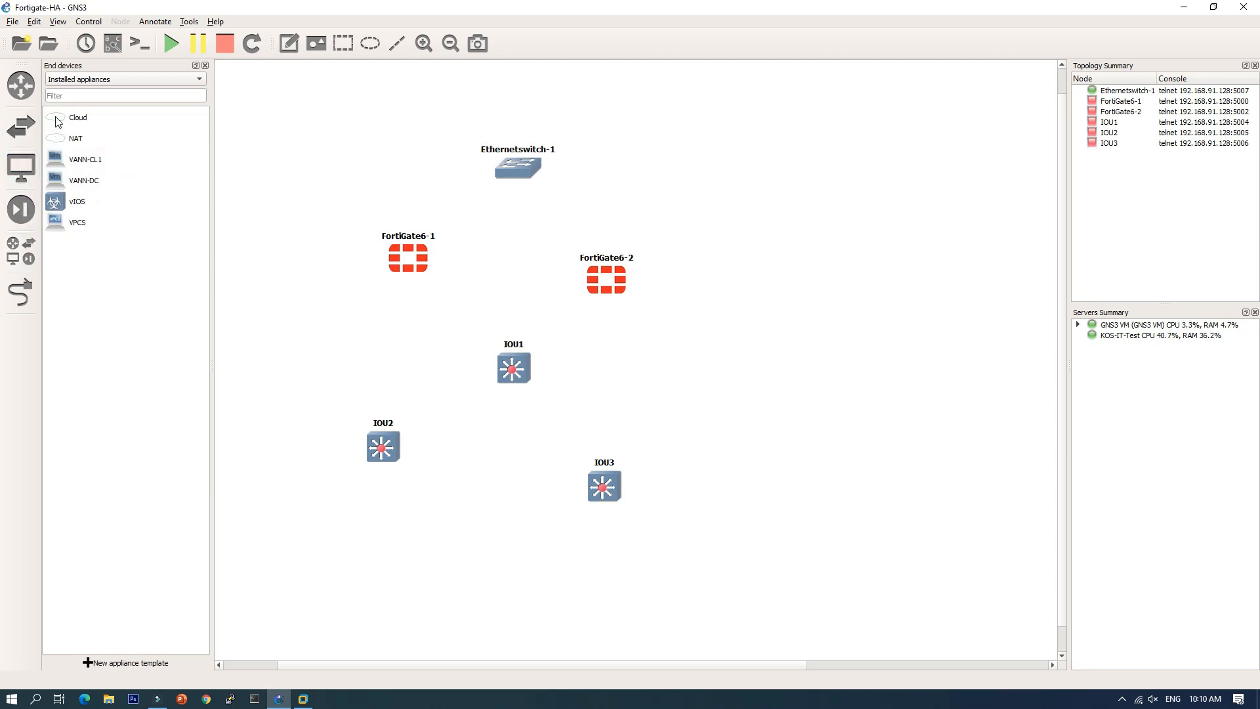
pyautogui.moveTo(57, 118); pyautogui.dragTo(416, 124)
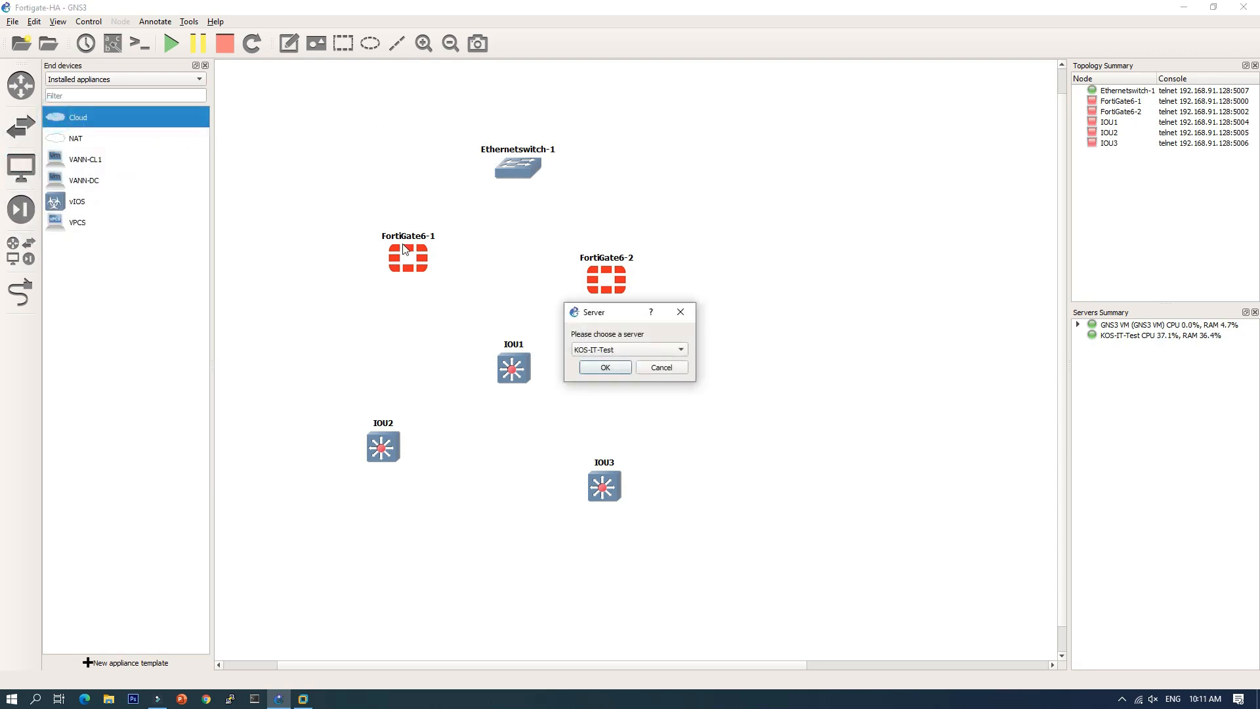
pyautogui.click(605, 353)
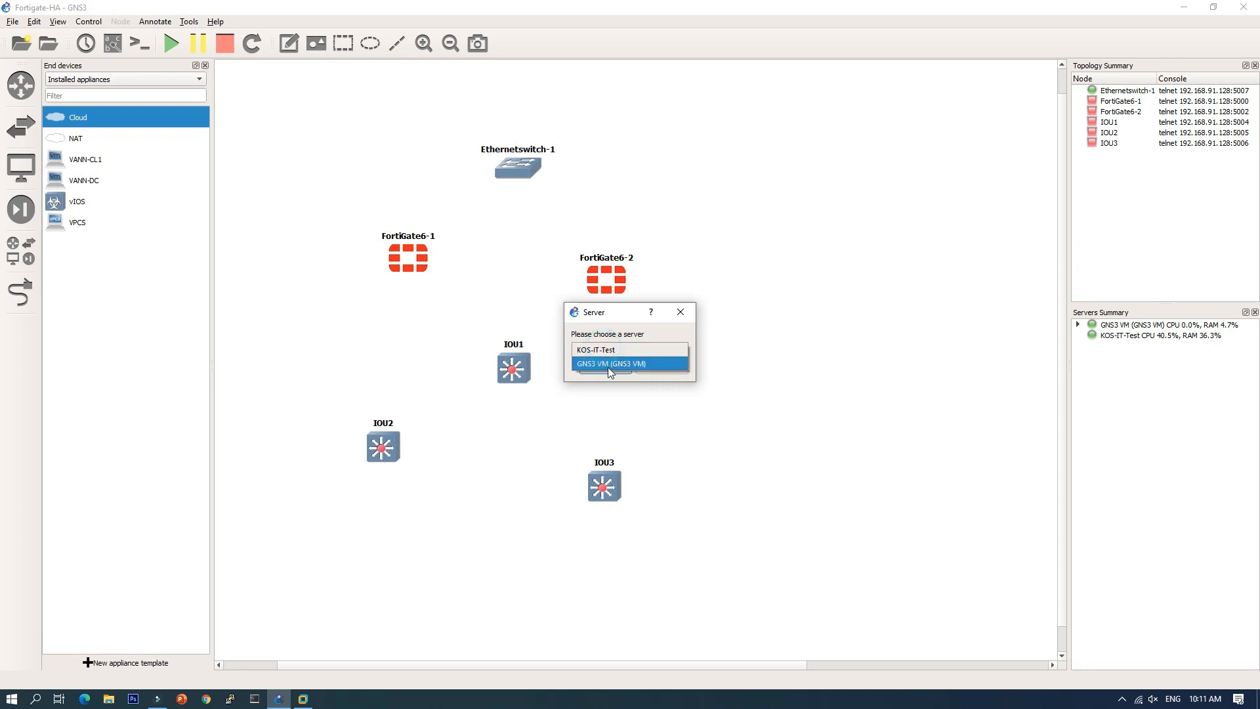
pyautogui.click(610, 362)
pyautogui.click(605, 367)
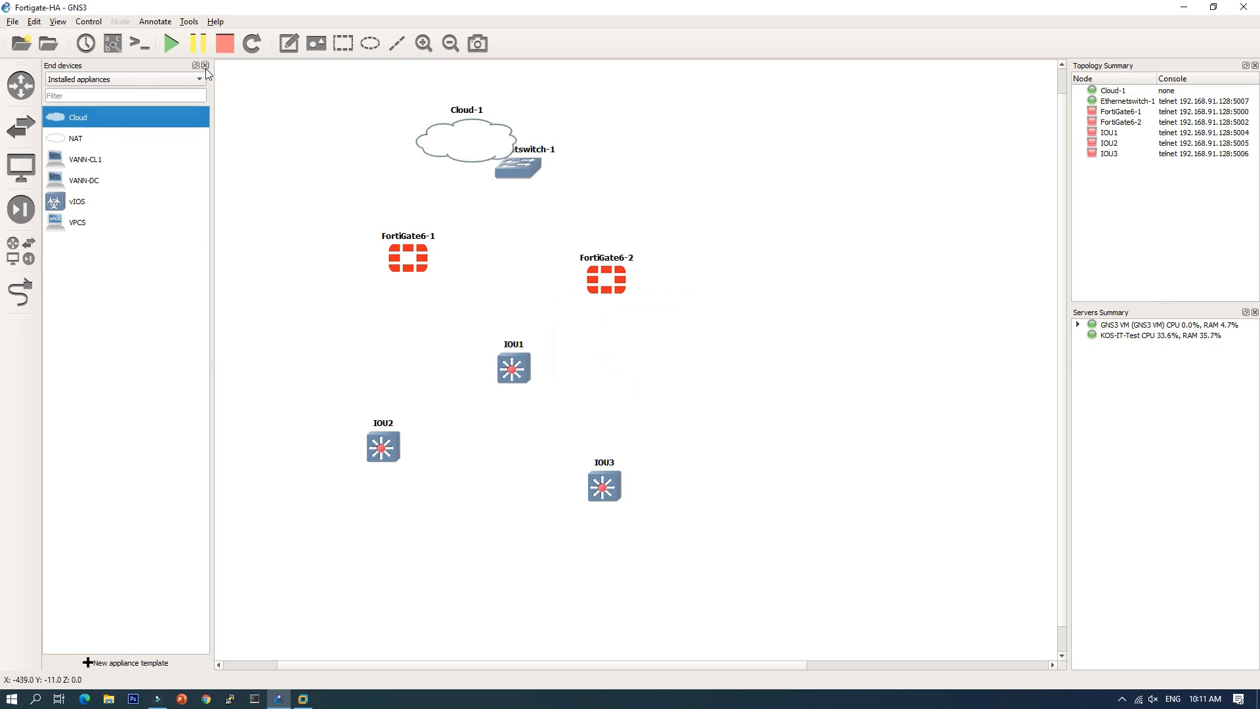
pyautogui.click(205, 65)
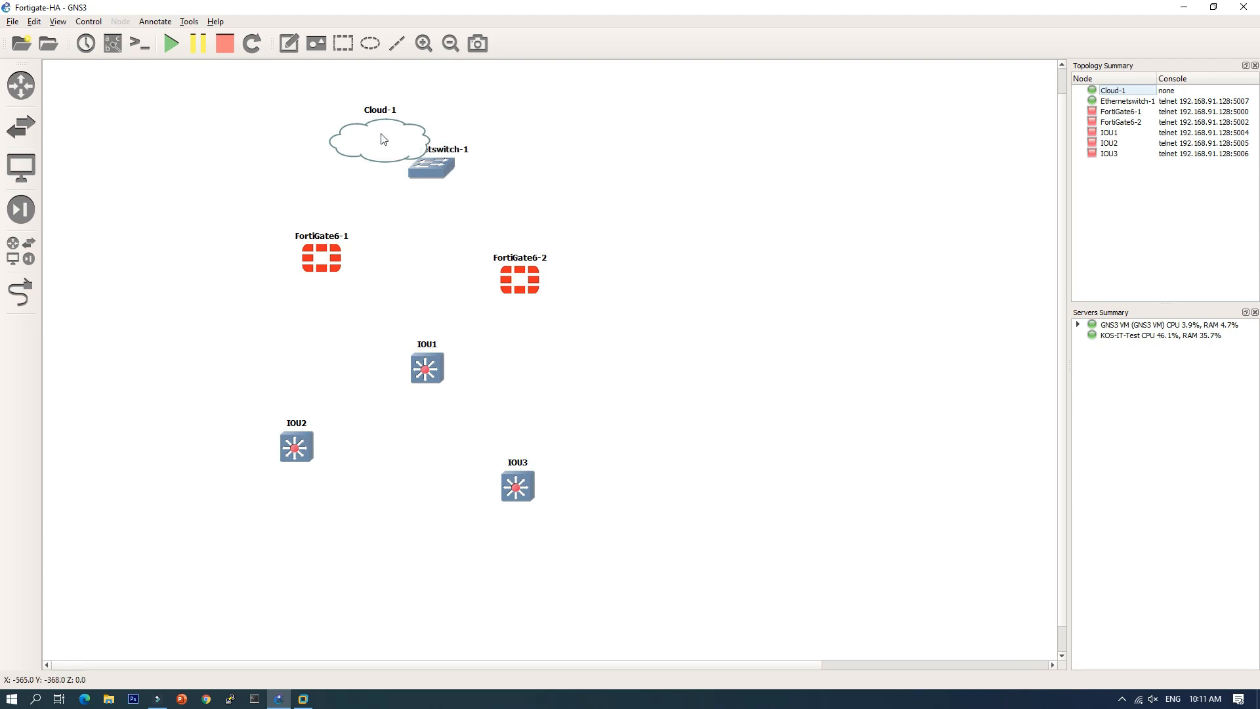
pyautogui.moveTo(383, 139); pyautogui.dragTo(599, 134)
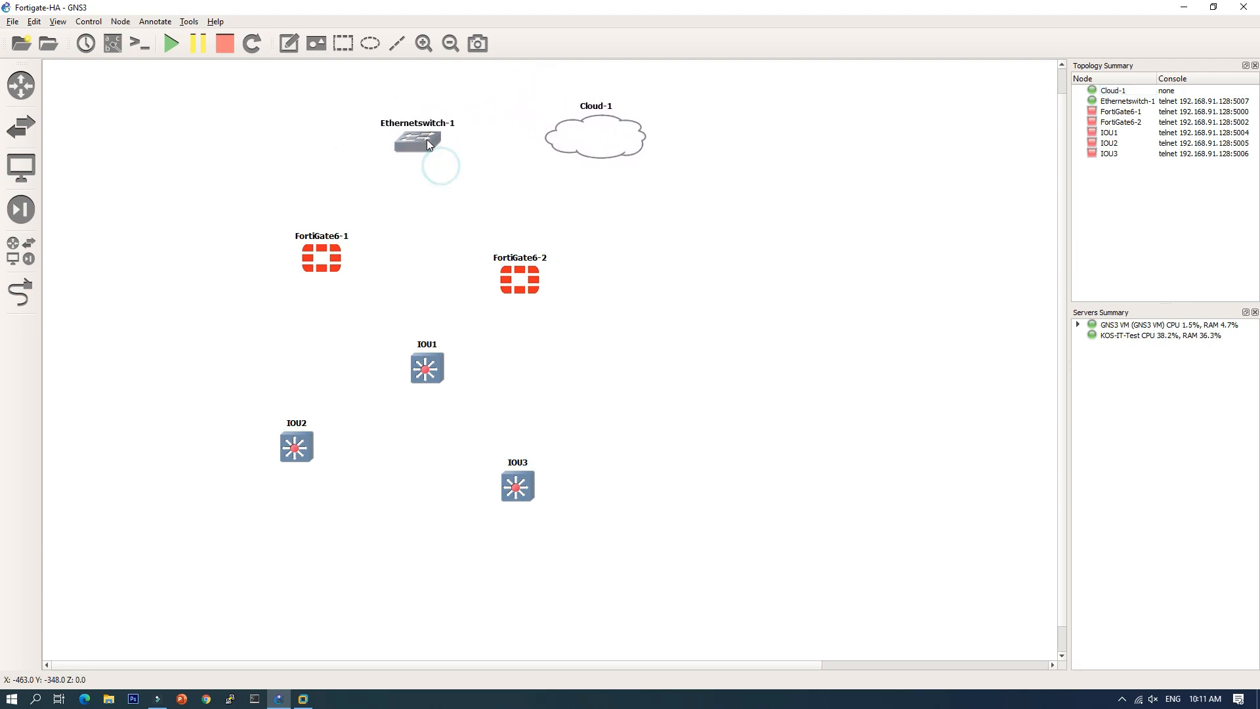
# Step: Rename the switch to ISP and the cloud to Internet, centring the Internet label
pyautogui.moveTo(428, 140); pyautogui.dragTo(424, 138)
pyautogui.doubleClick(437, 124)
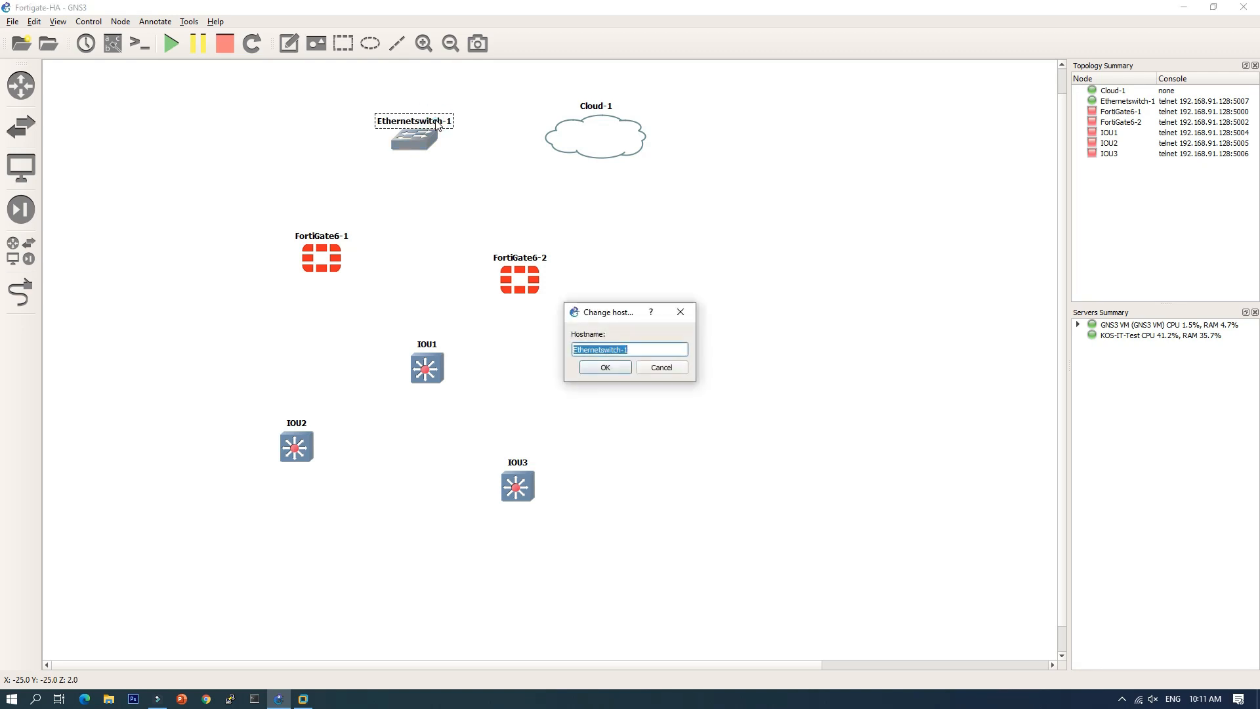
pyautogui.write('ISP')
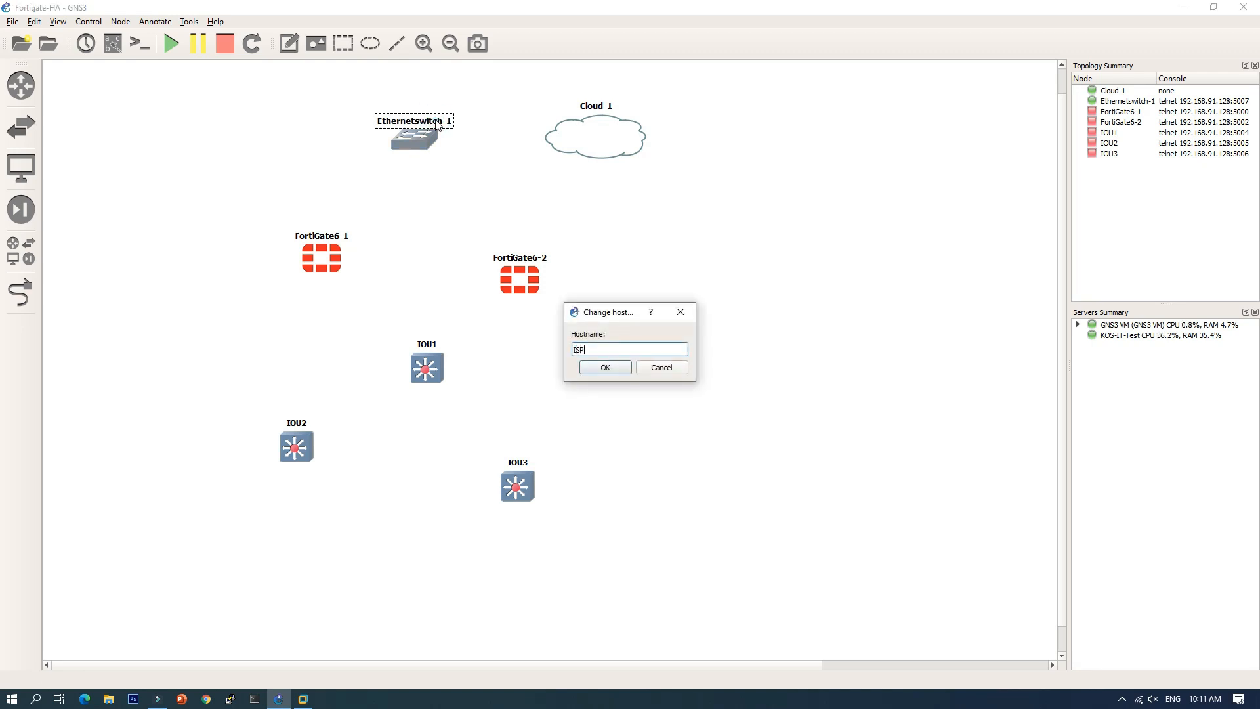
pyautogui.click(621, 369)
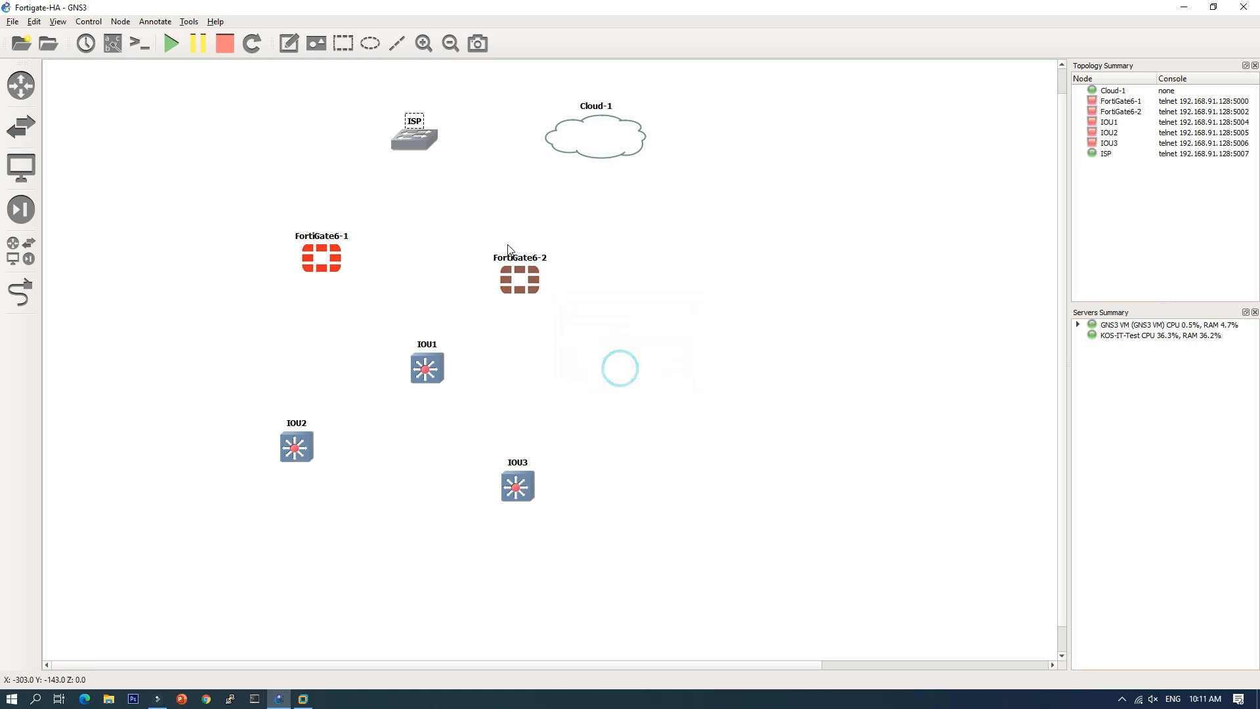
pyautogui.doubleClick(594, 109)
pyautogui.write('In')
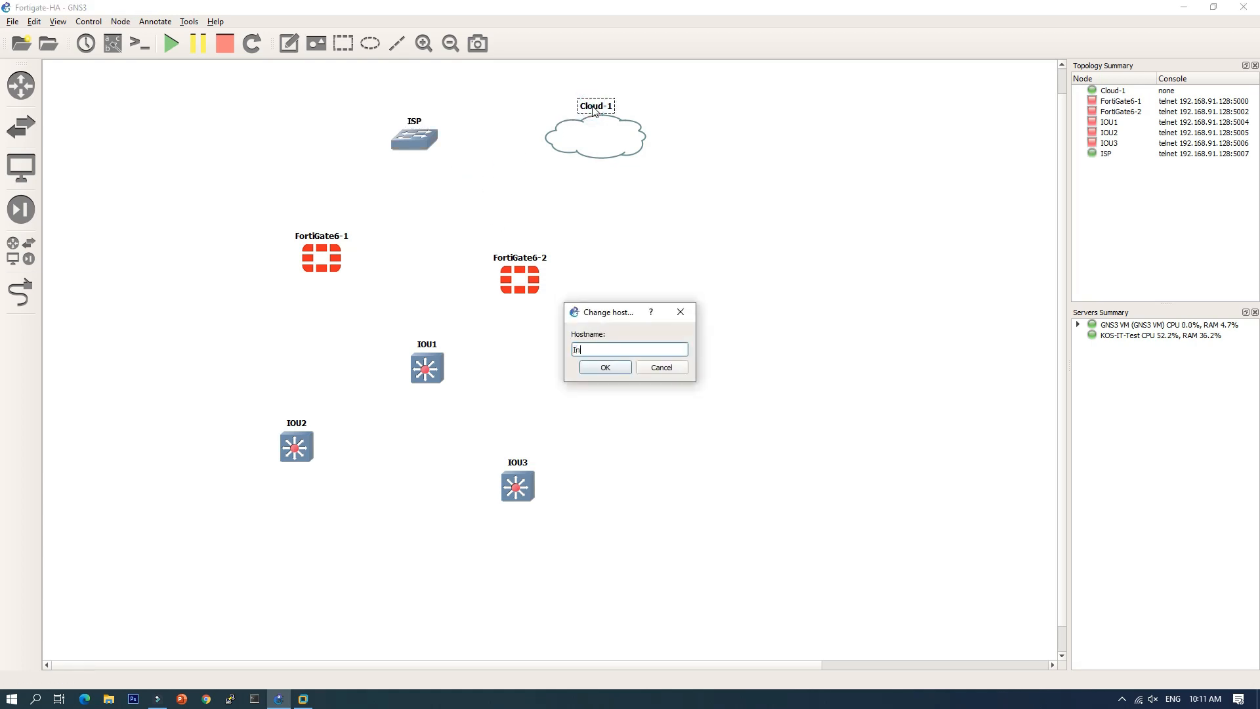
pyautogui.write('ternet')
pyautogui.click(605, 367)
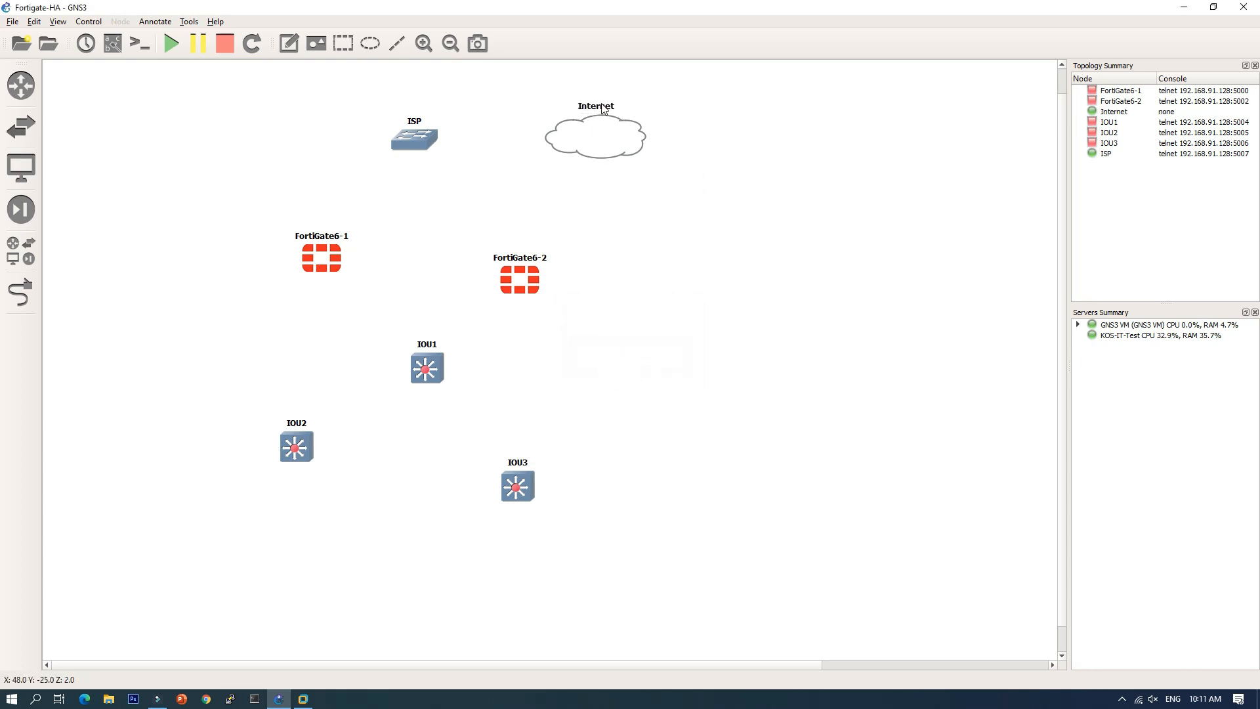
pyautogui.moveTo(601, 105); pyautogui.dragTo(612, 135)
pyautogui.click(461, 199)
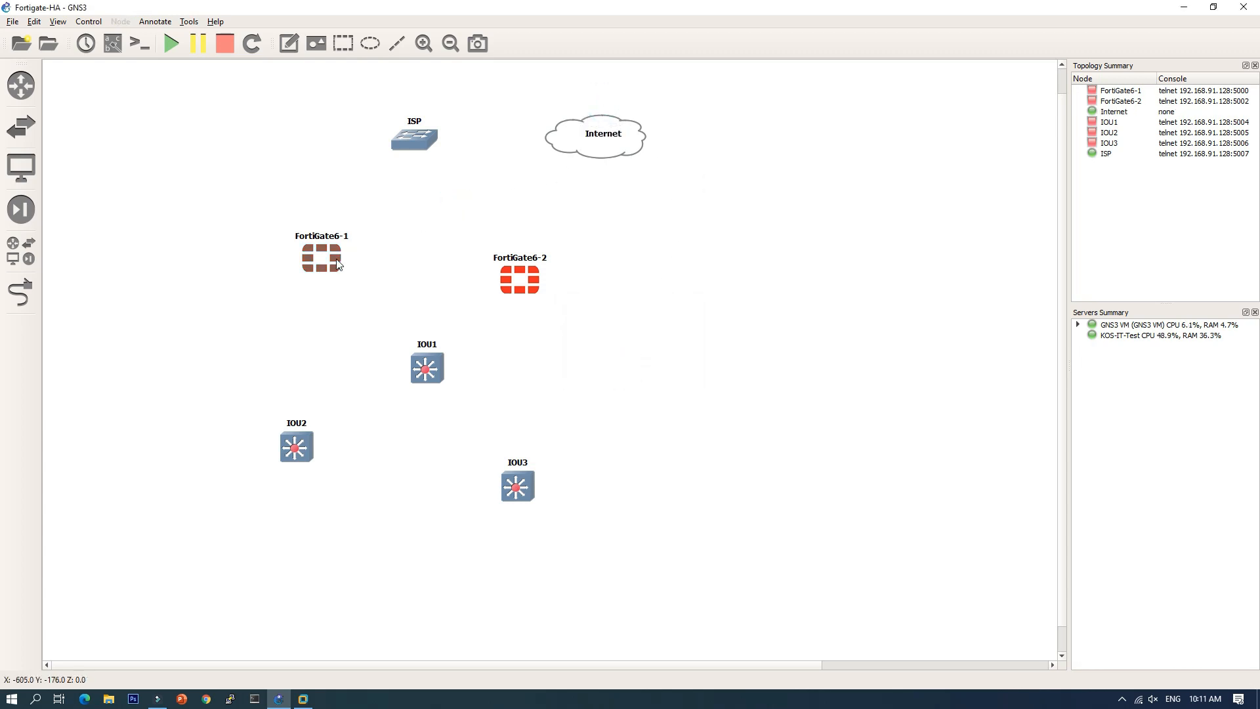
# Step: Rename FortiGate6-1 to FortiGate-A
pyautogui.moveTo(323, 264); pyautogui.dragTo(323, 273)
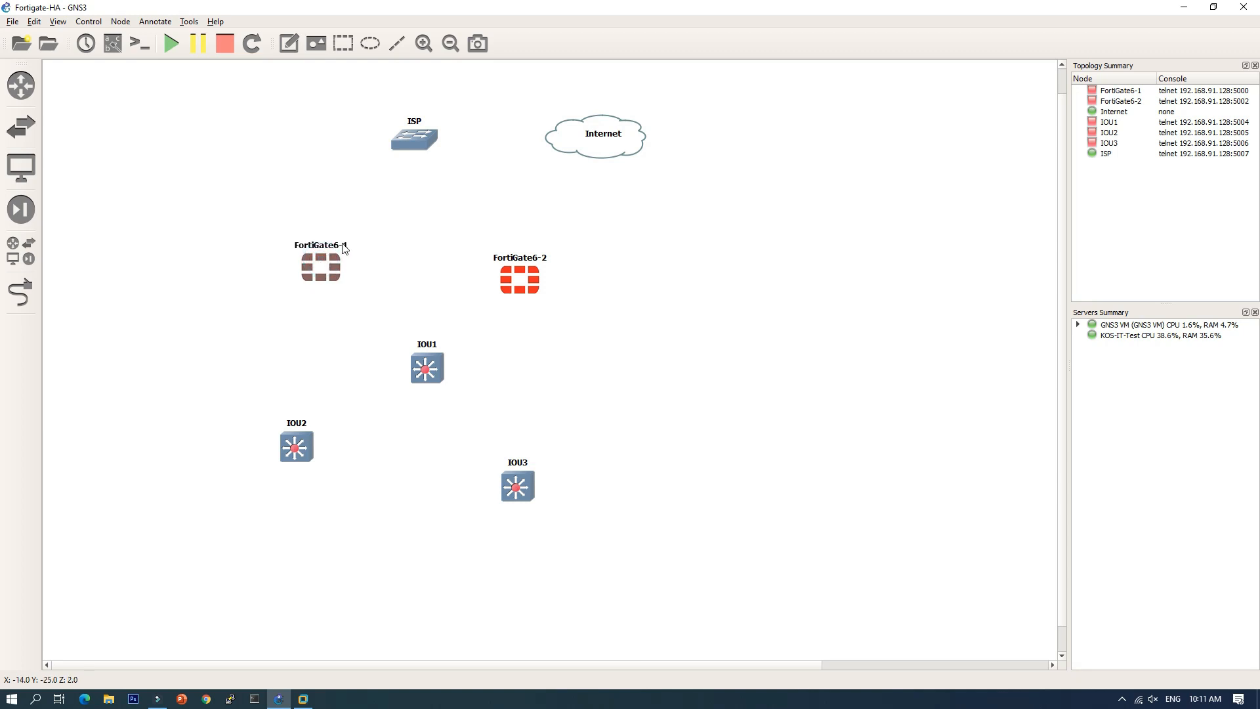
pyautogui.doubleClick(343, 248)
pyautogui.click(632, 350)
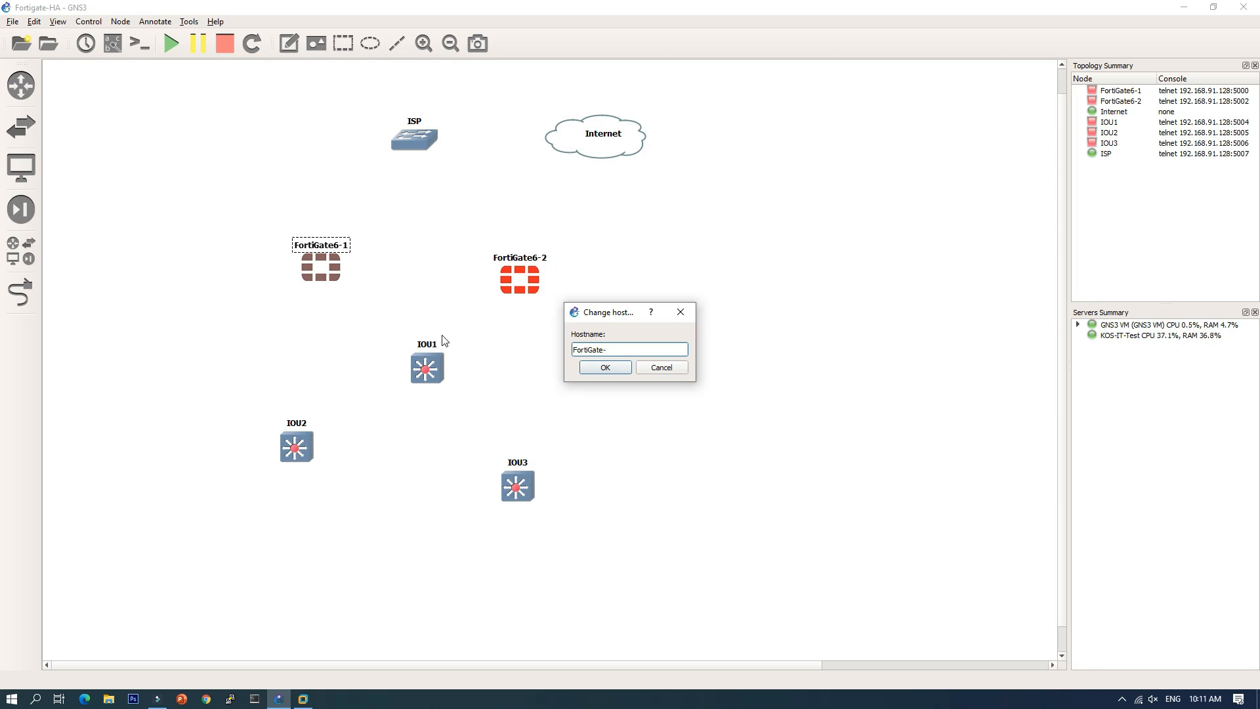
pyautogui.write('a')
pyautogui.click(604, 368)
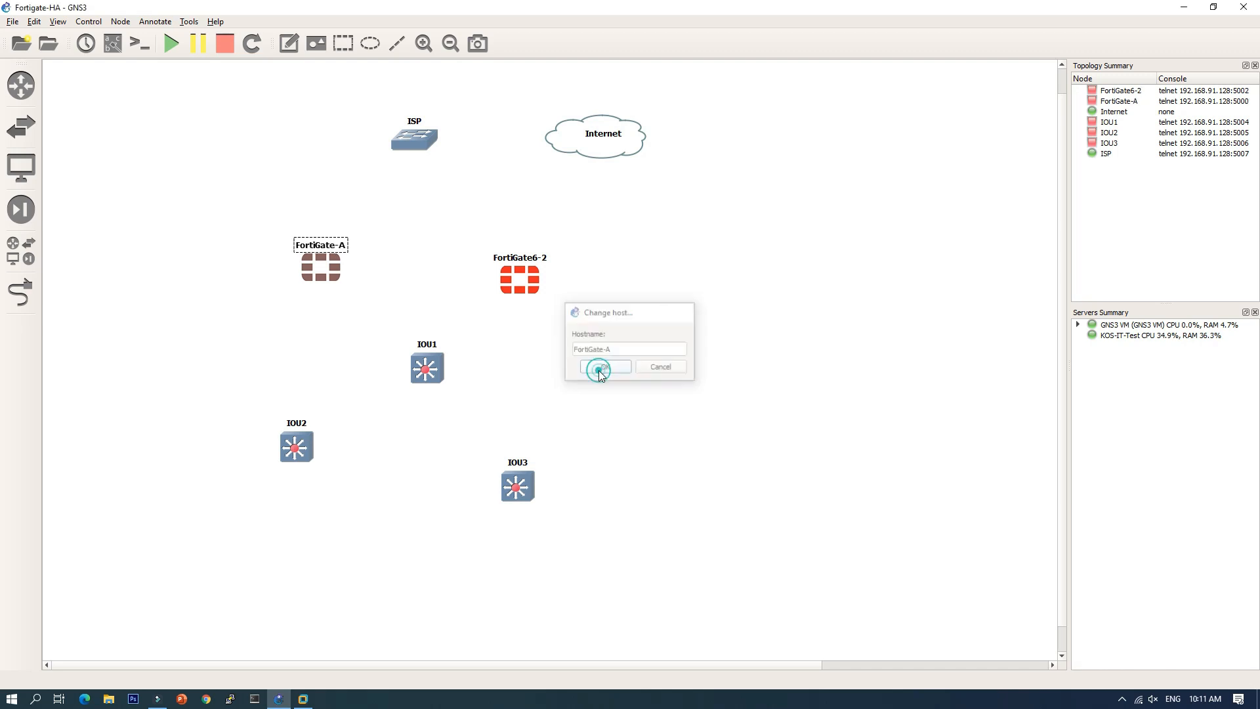
pyautogui.click(441, 309)
# Step: Rename FortiGate6-2 to FortiGate-B and IOU1 to Core
pyautogui.doubleClick(529, 257)
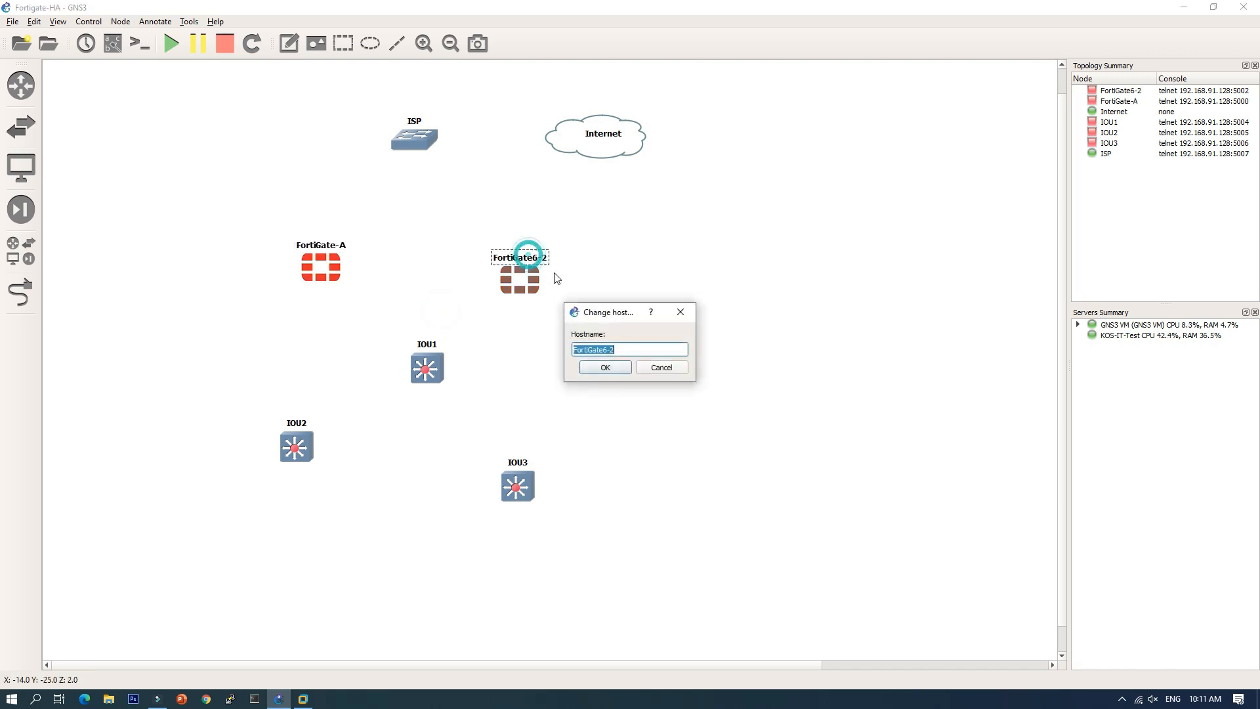
pyautogui.click(621, 349)
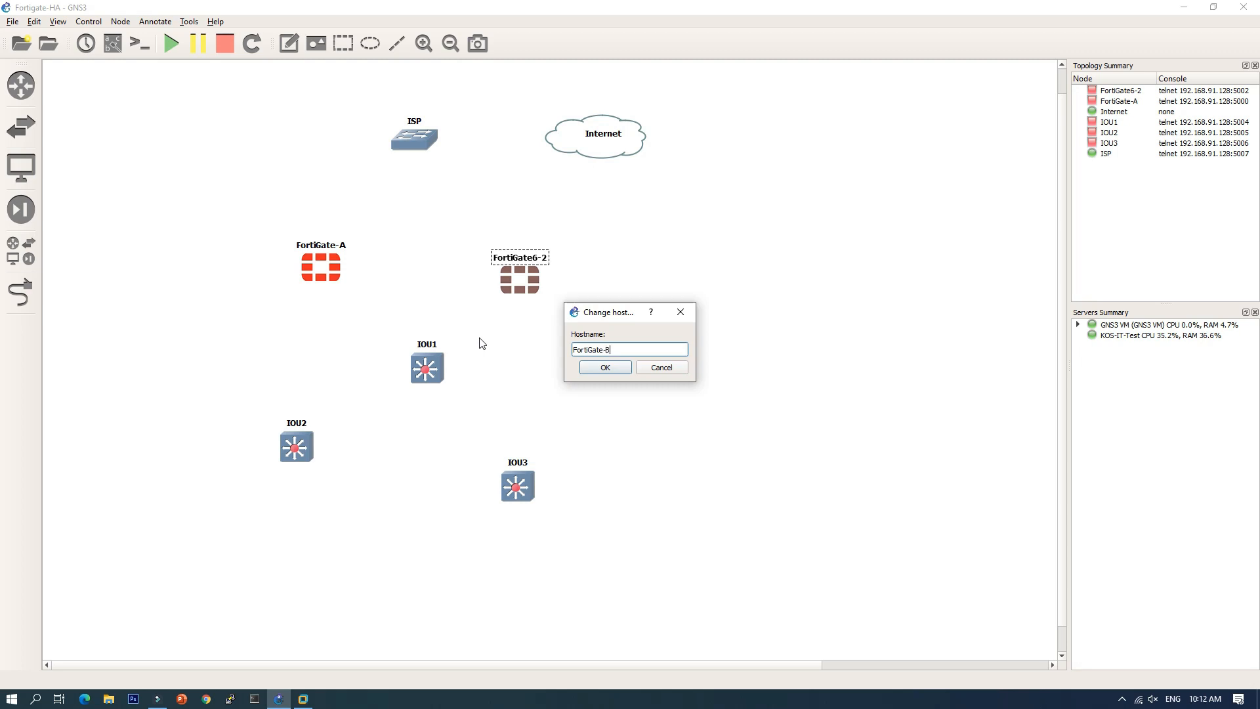
pyautogui.write('-B')
pyautogui.click(606, 369)
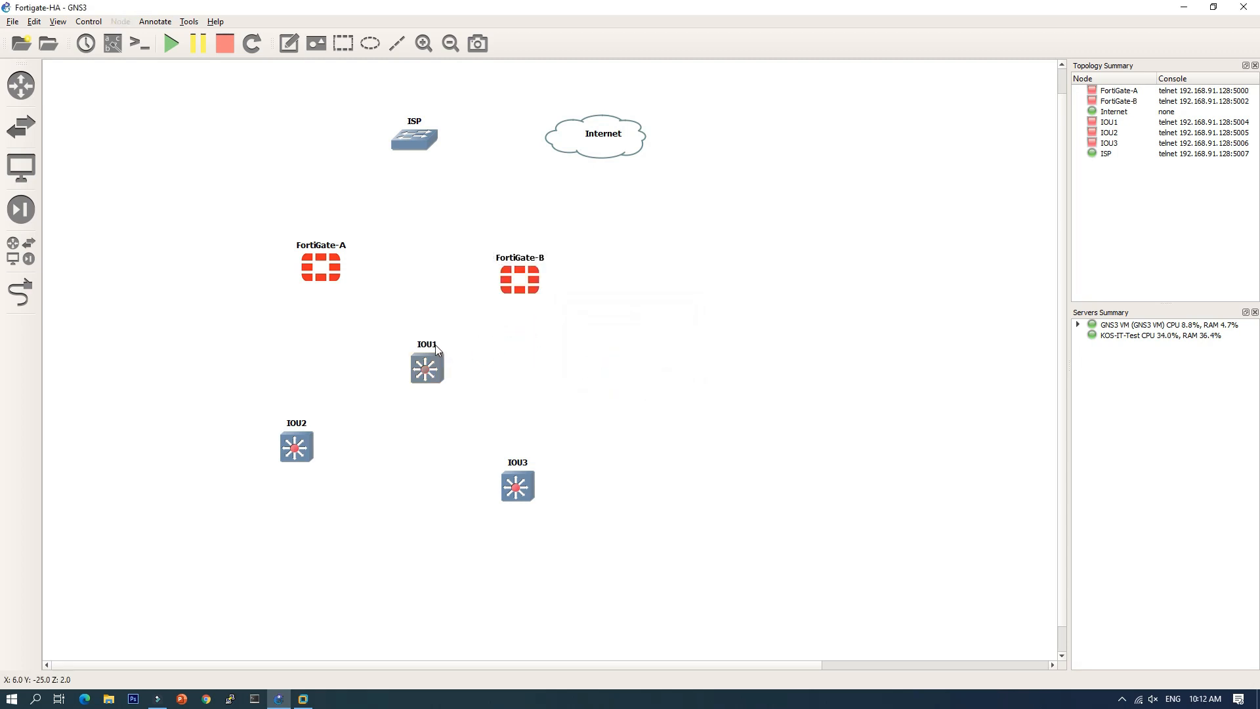
pyautogui.doubleClick(435, 347)
pyautogui.write('C')
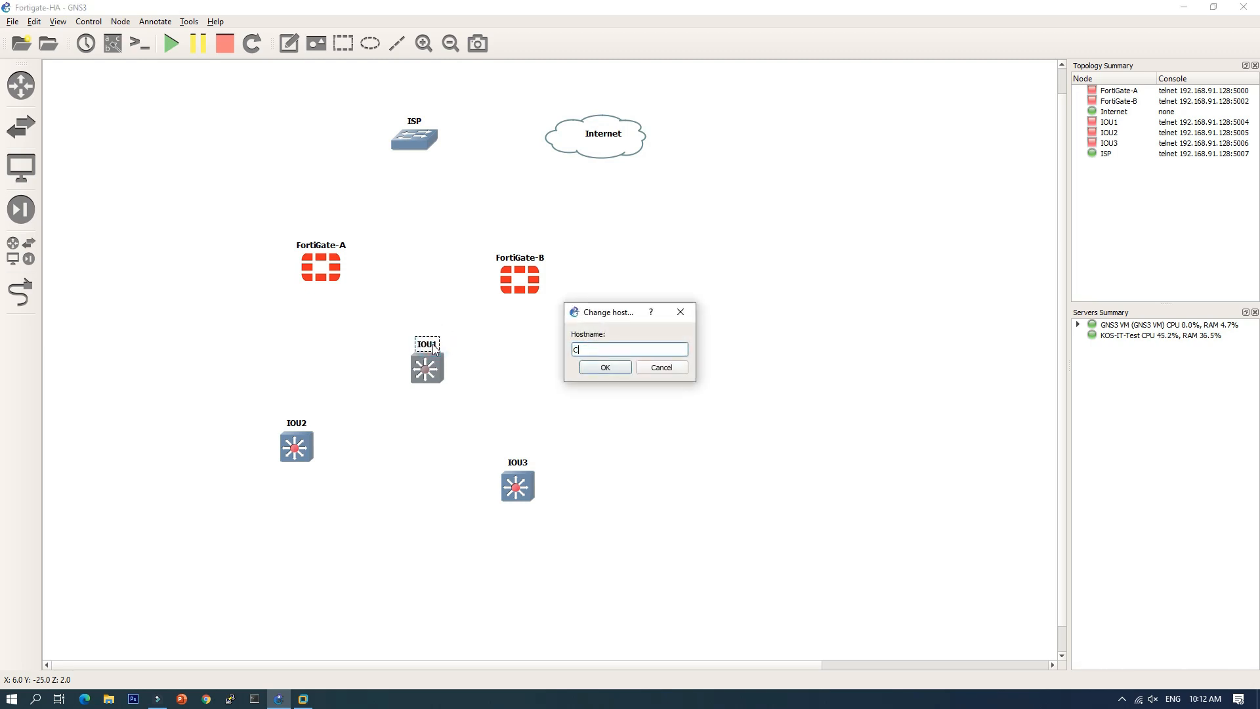
pyautogui.write('ore')
pyautogui.click(605, 369)
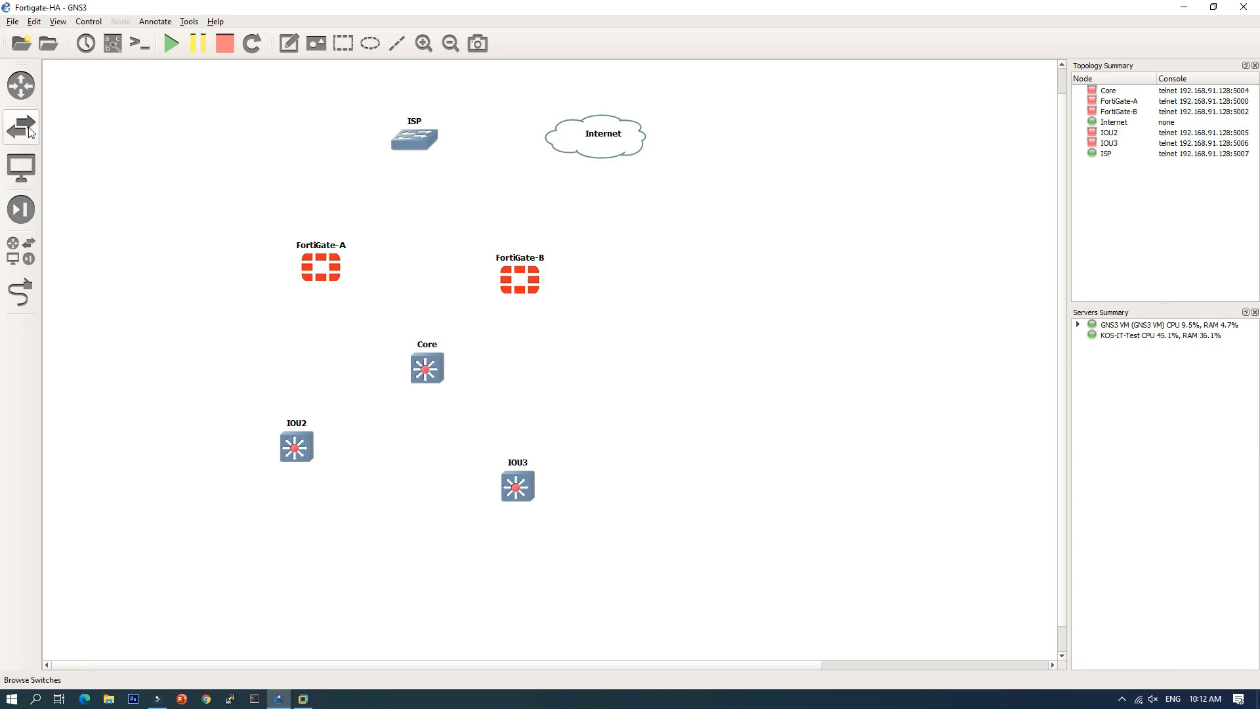
# Step: Link ISP to FortiGate-A and FortiGate-B on Ethernet0, and ISP Ethernet2 to Internet eth2
pyautogui.click(21, 293)
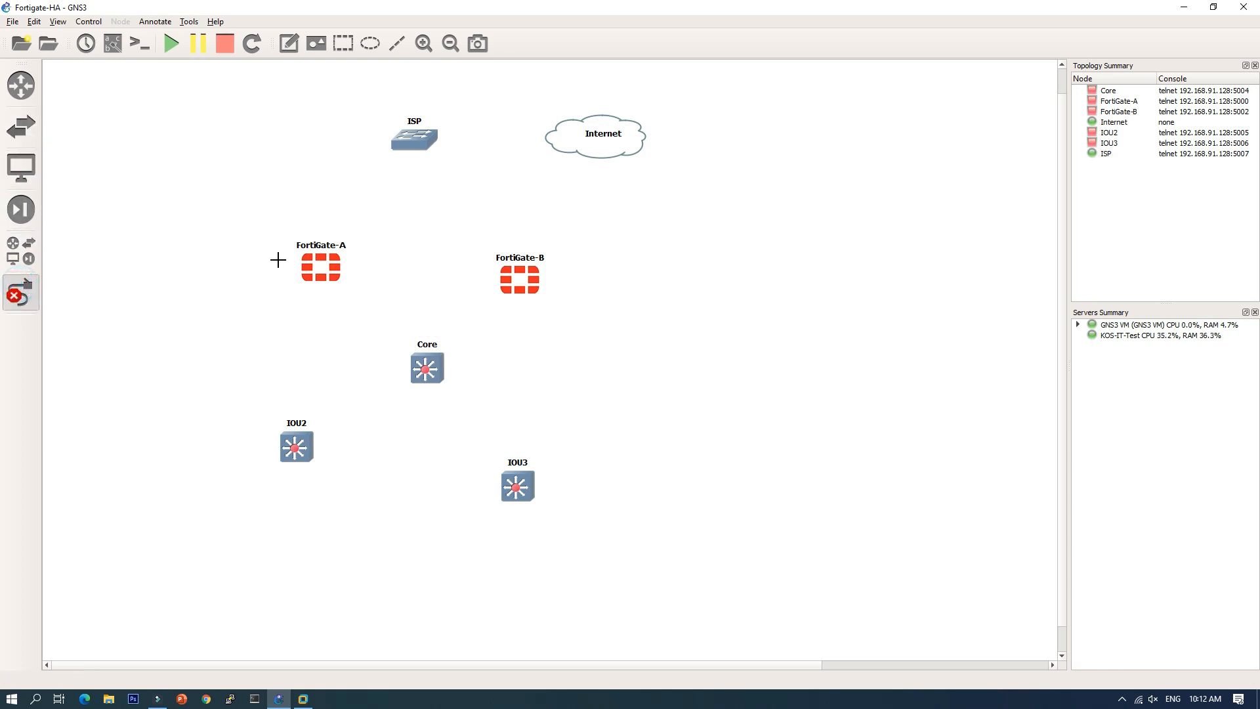
pyautogui.click(319, 262)
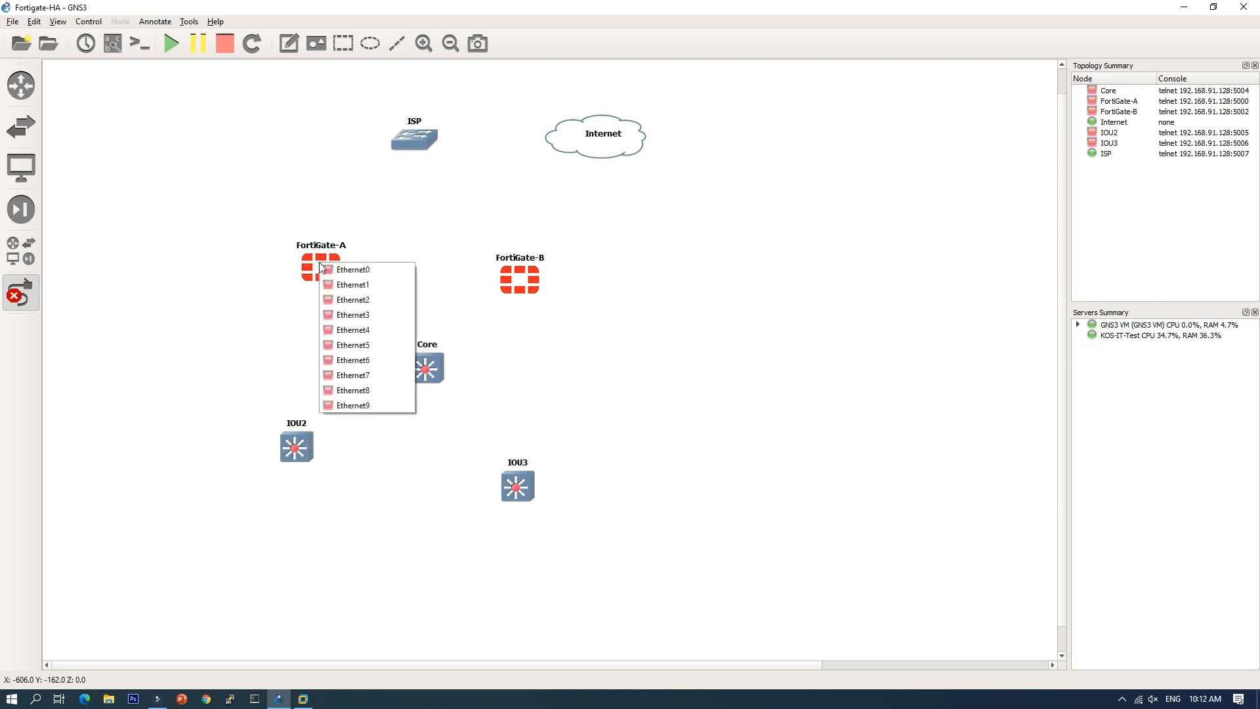
pyautogui.click(358, 271)
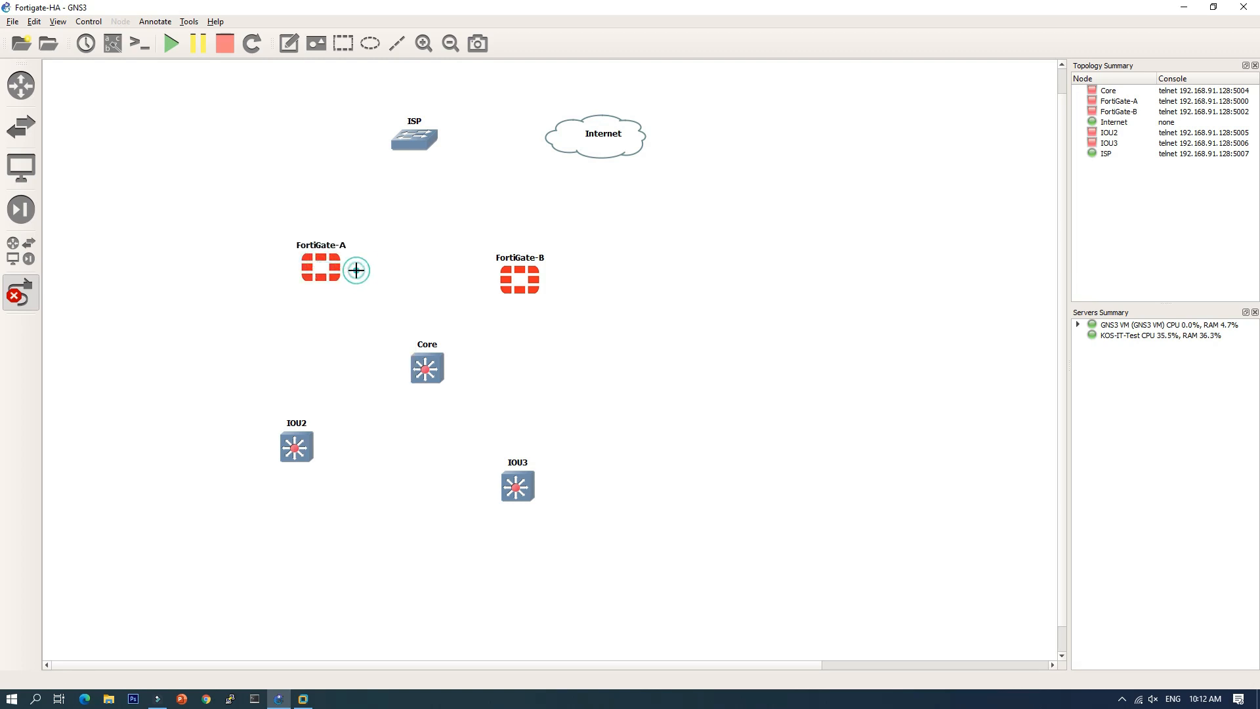
pyautogui.click(407, 142)
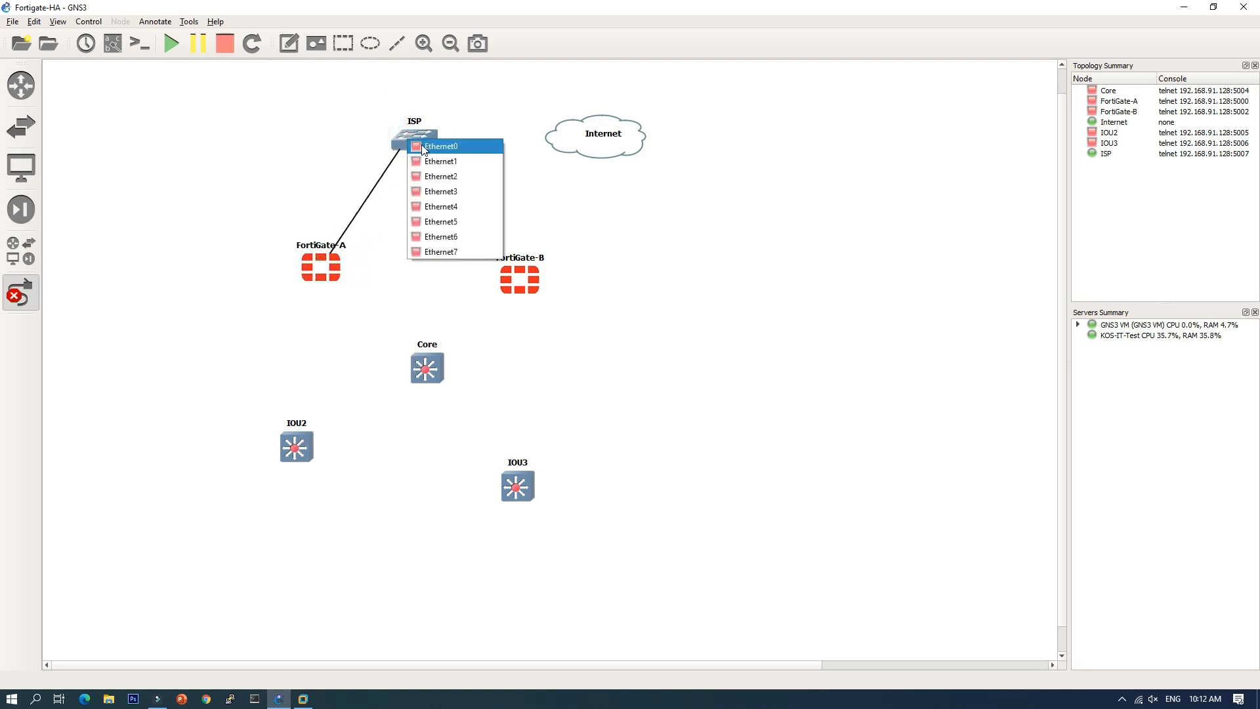
pyautogui.click(440, 146)
pyautogui.click(424, 147)
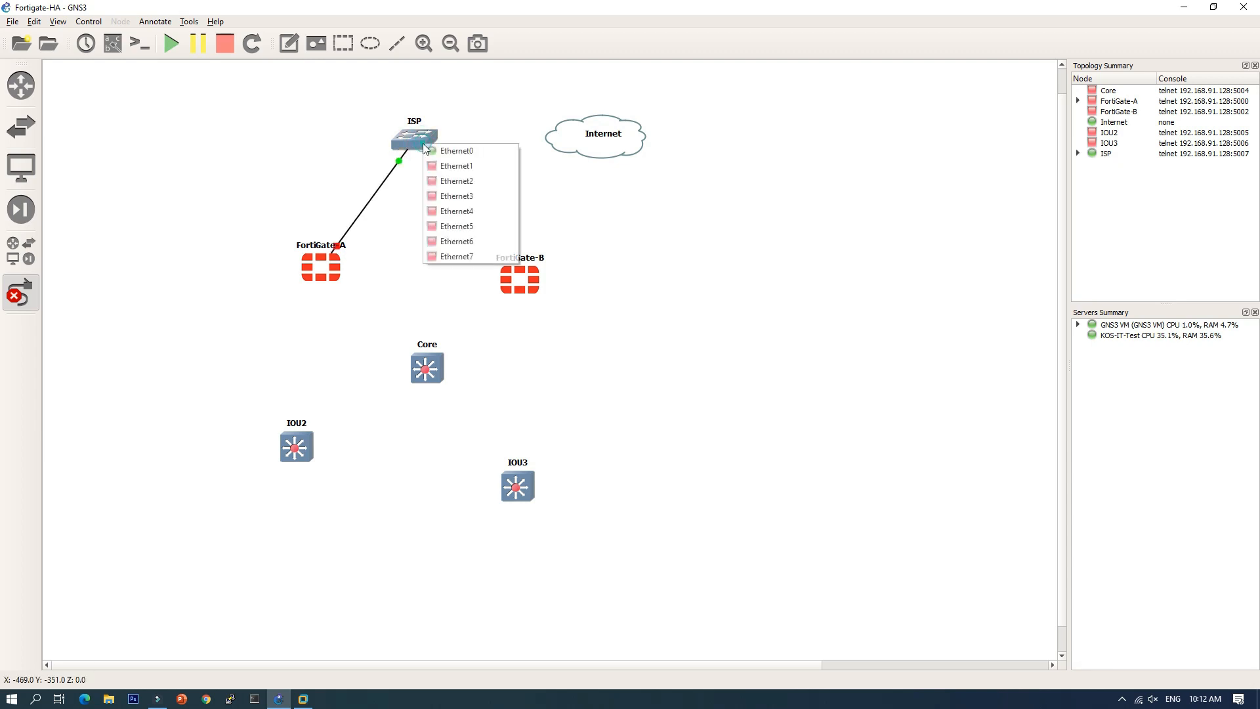
pyautogui.click(452, 165)
pyautogui.click(520, 281)
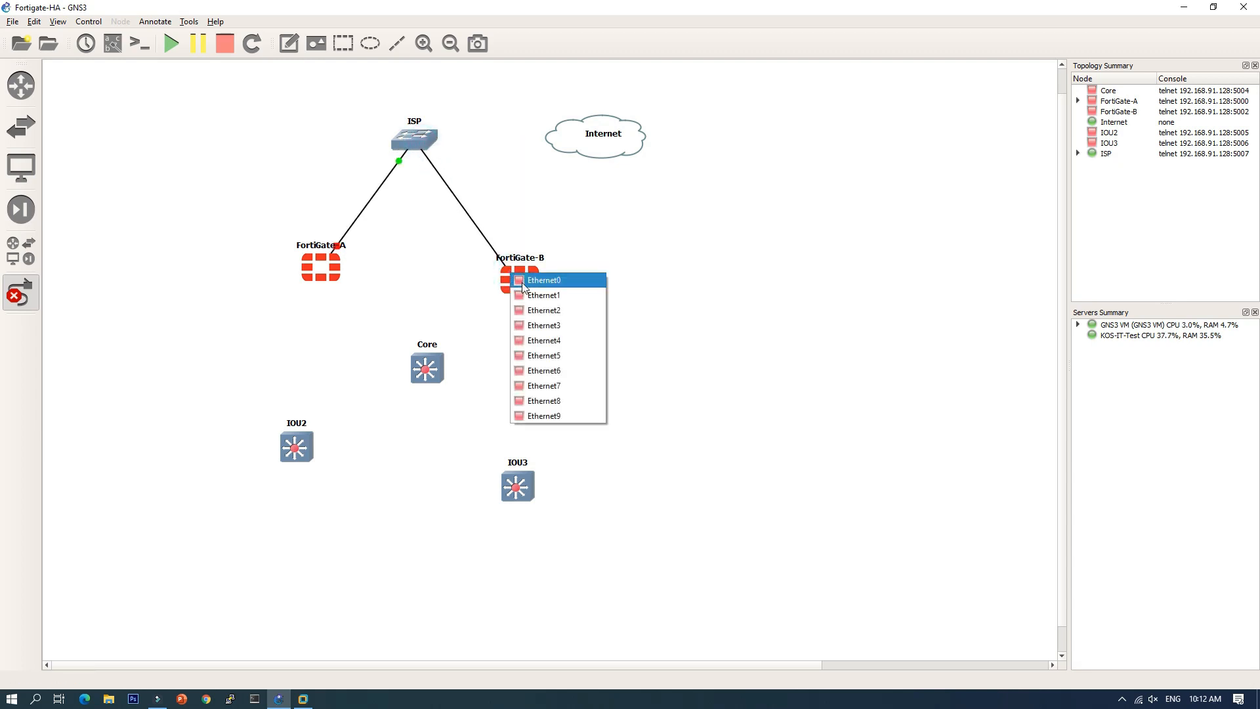
pyautogui.click(523, 287)
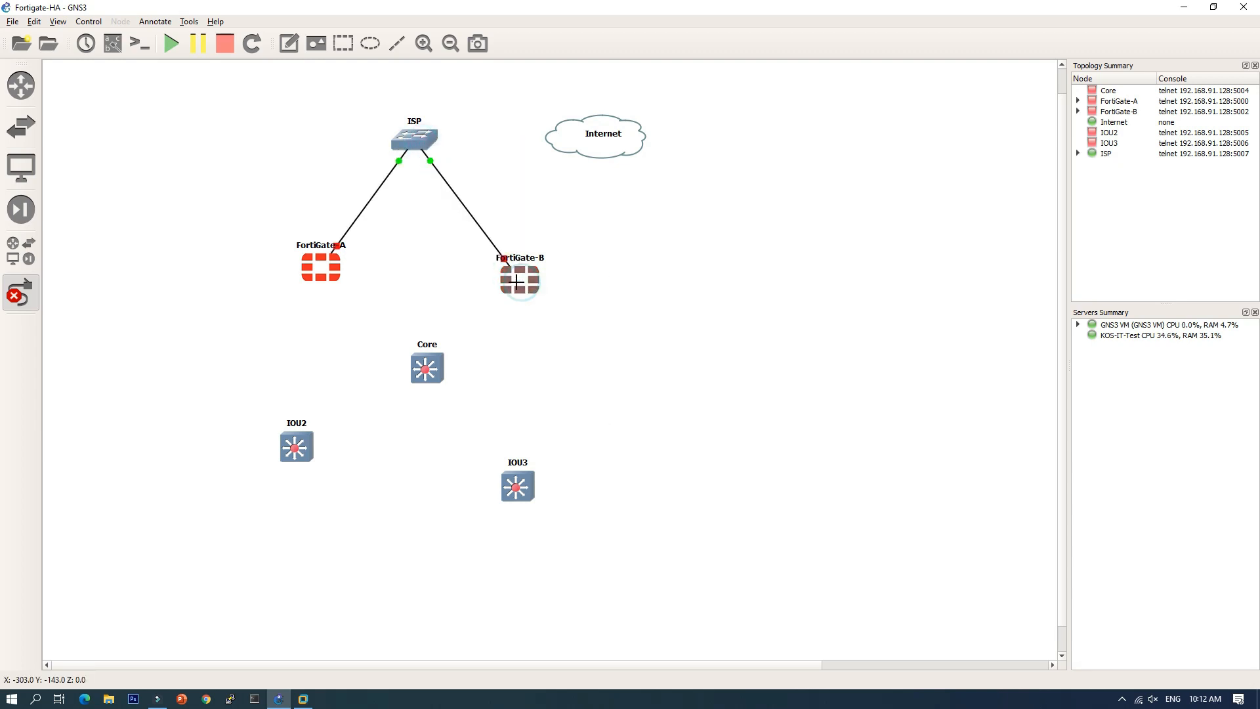
pyautogui.click(425, 134)
pyautogui.click(459, 170)
pyautogui.click(563, 139)
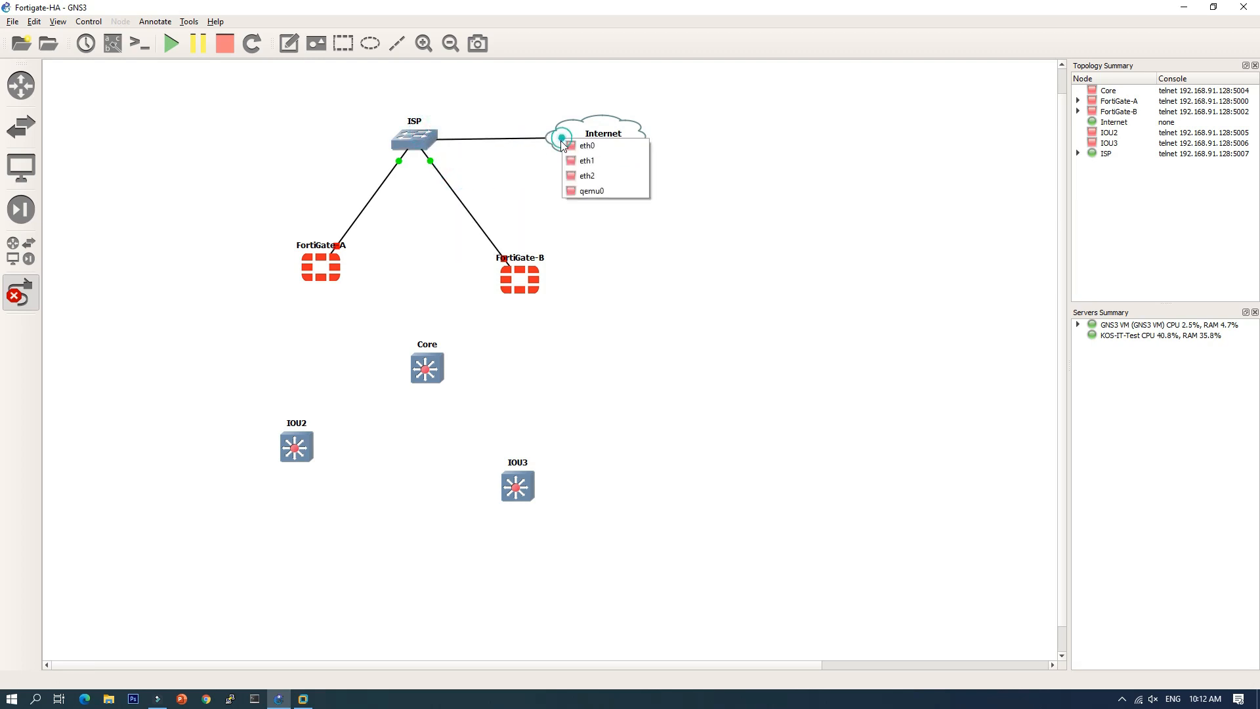
pyautogui.click(579, 176)
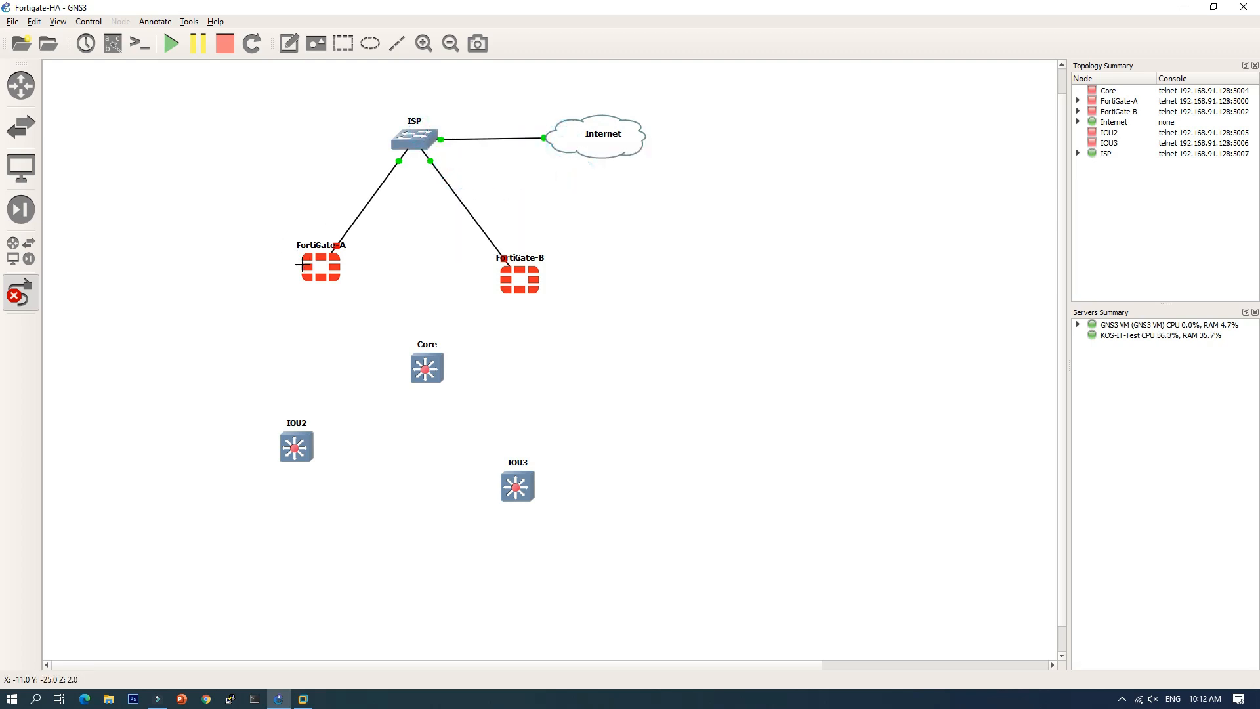
# Step: Connect FortiGate-A and FortiGate-B Ethernet1 to Core Ethernet0/0 and Ethernet0/1
pyautogui.click(321, 271)
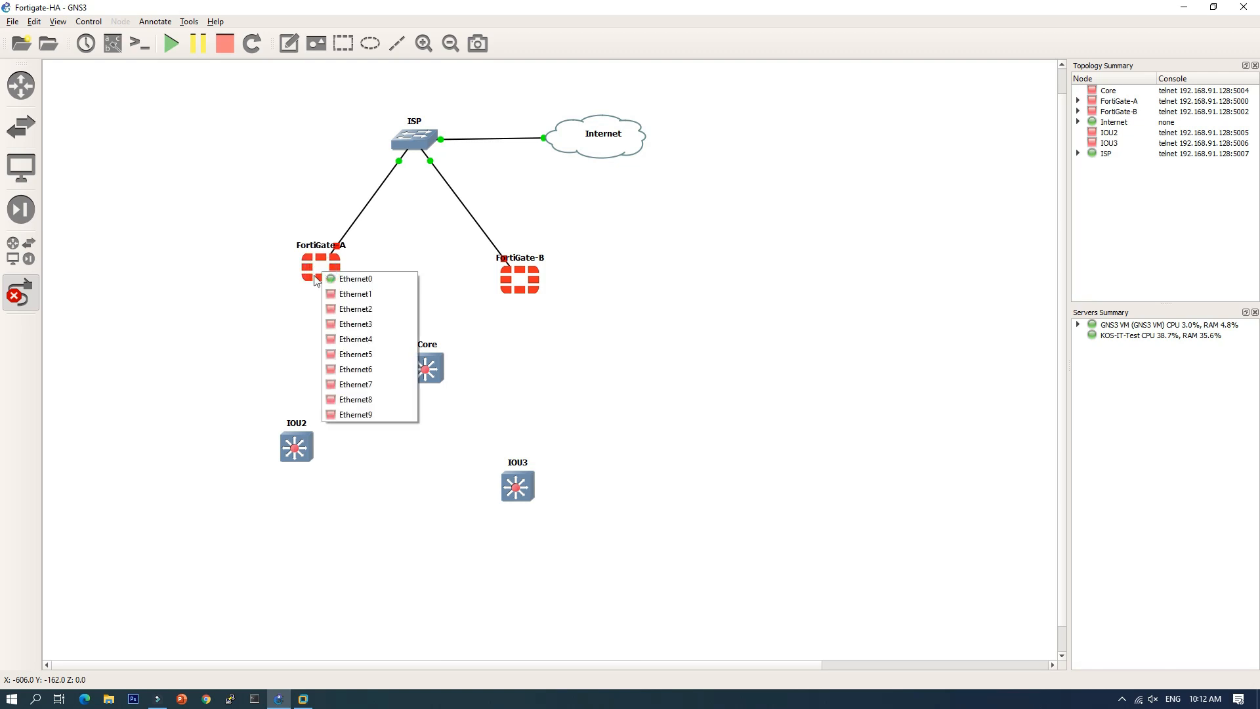
pyautogui.click(342, 299)
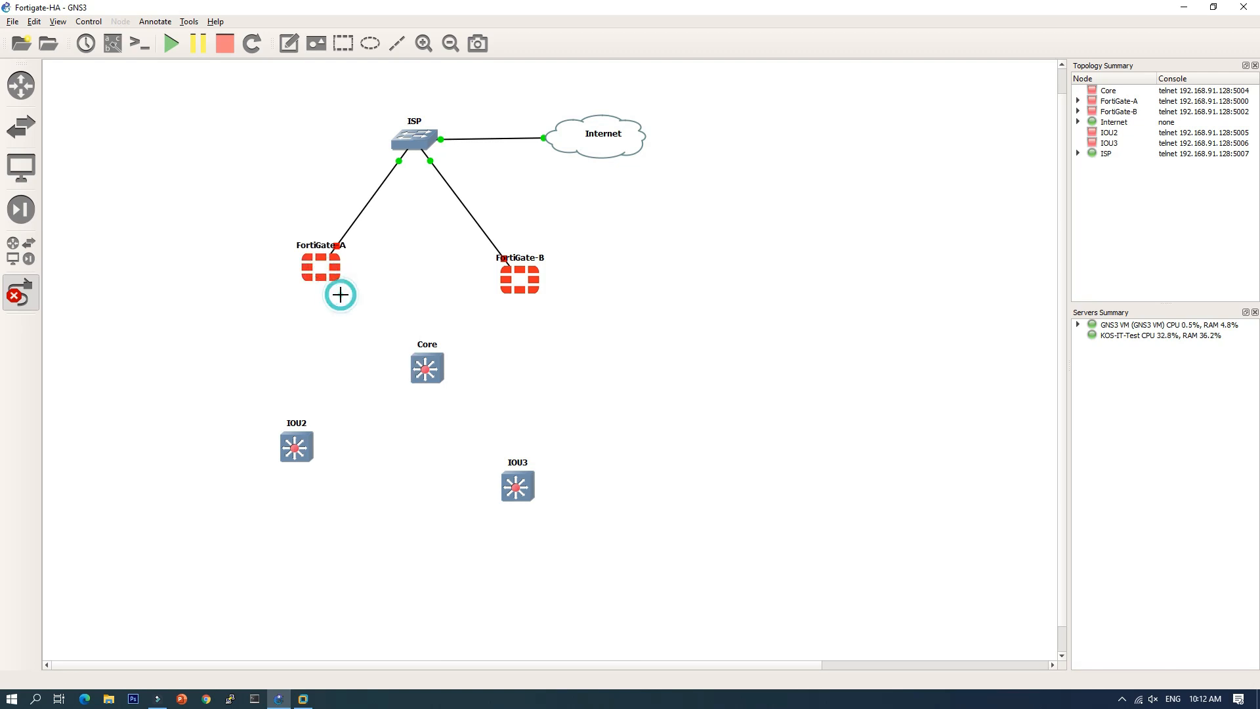
pyautogui.click(422, 376)
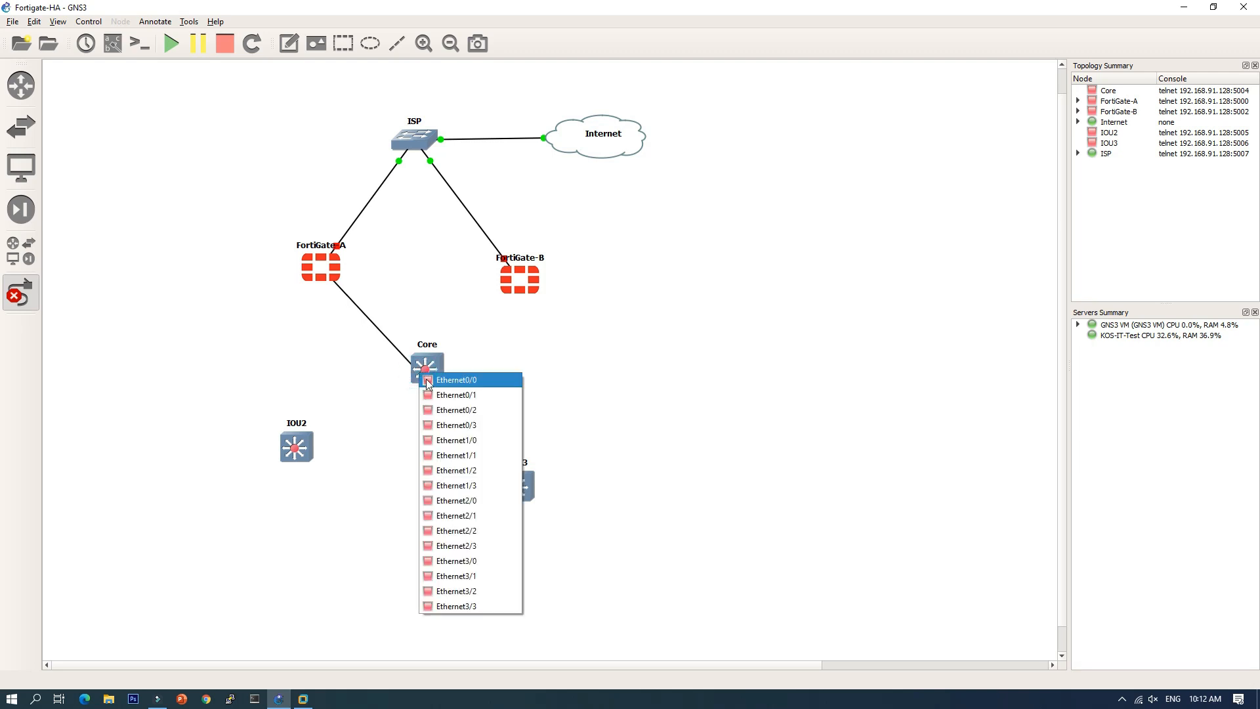
pyautogui.click(430, 383)
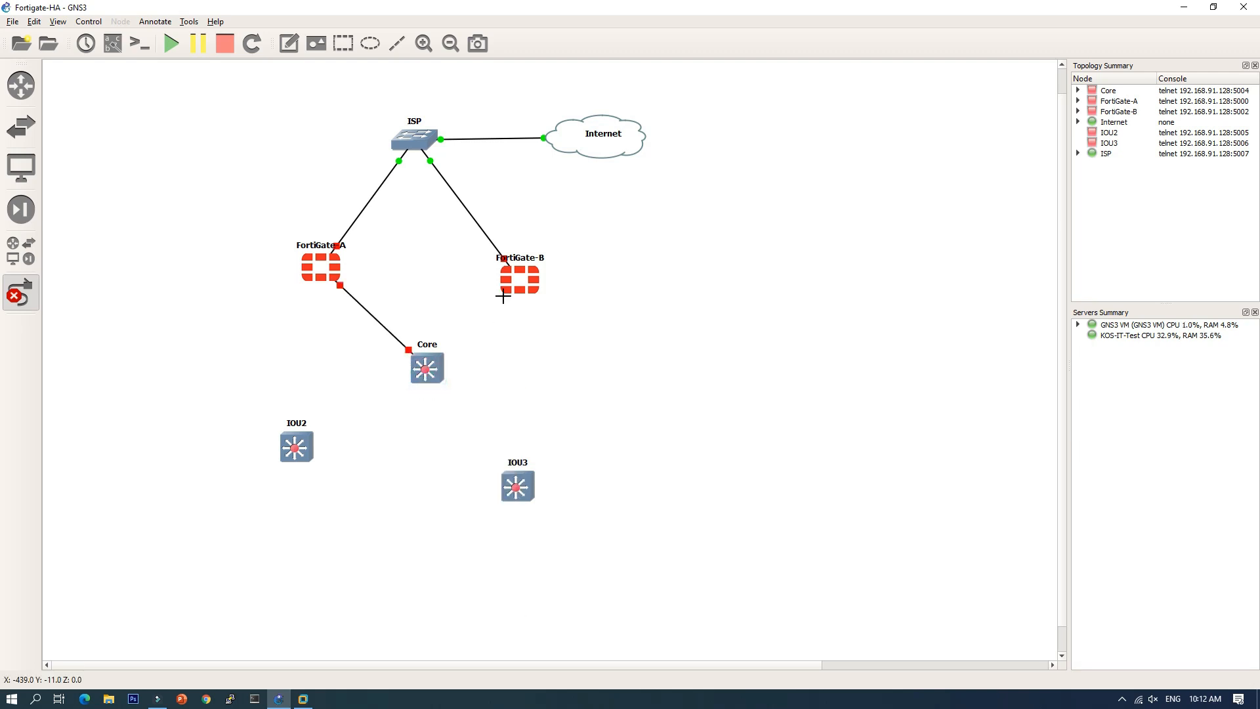
pyautogui.click(513, 295)
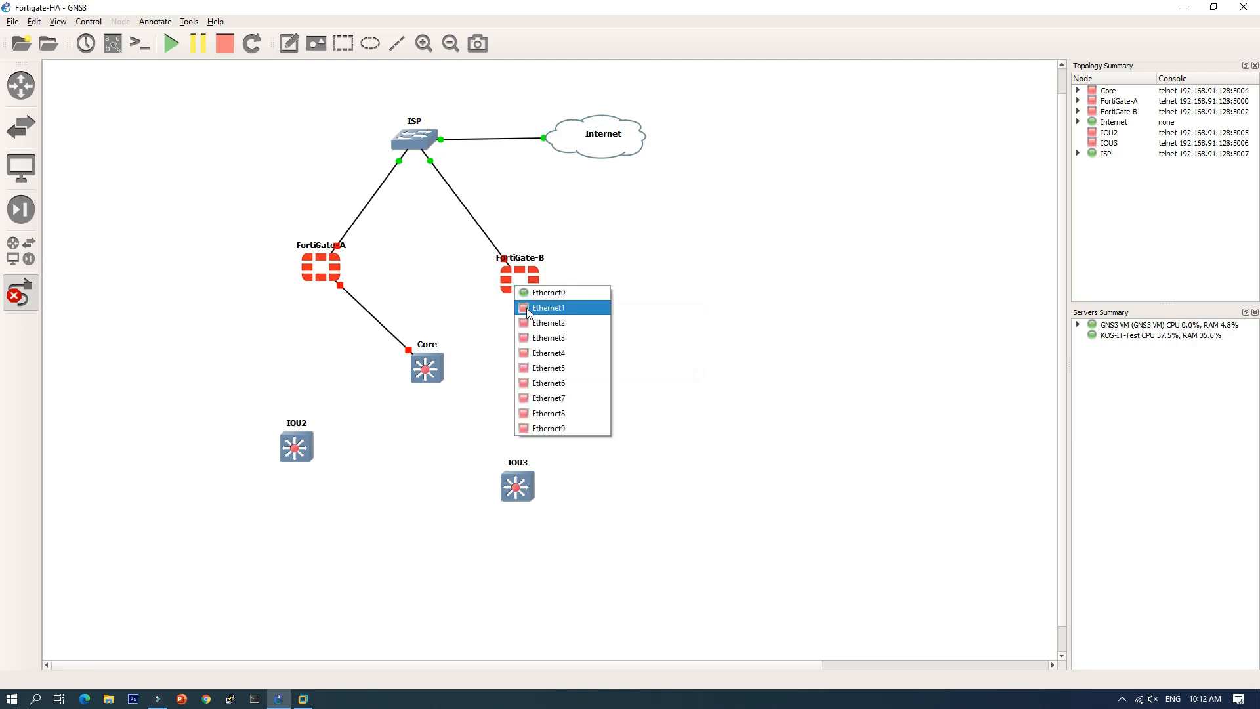
pyautogui.click(528, 309)
pyautogui.click(435, 372)
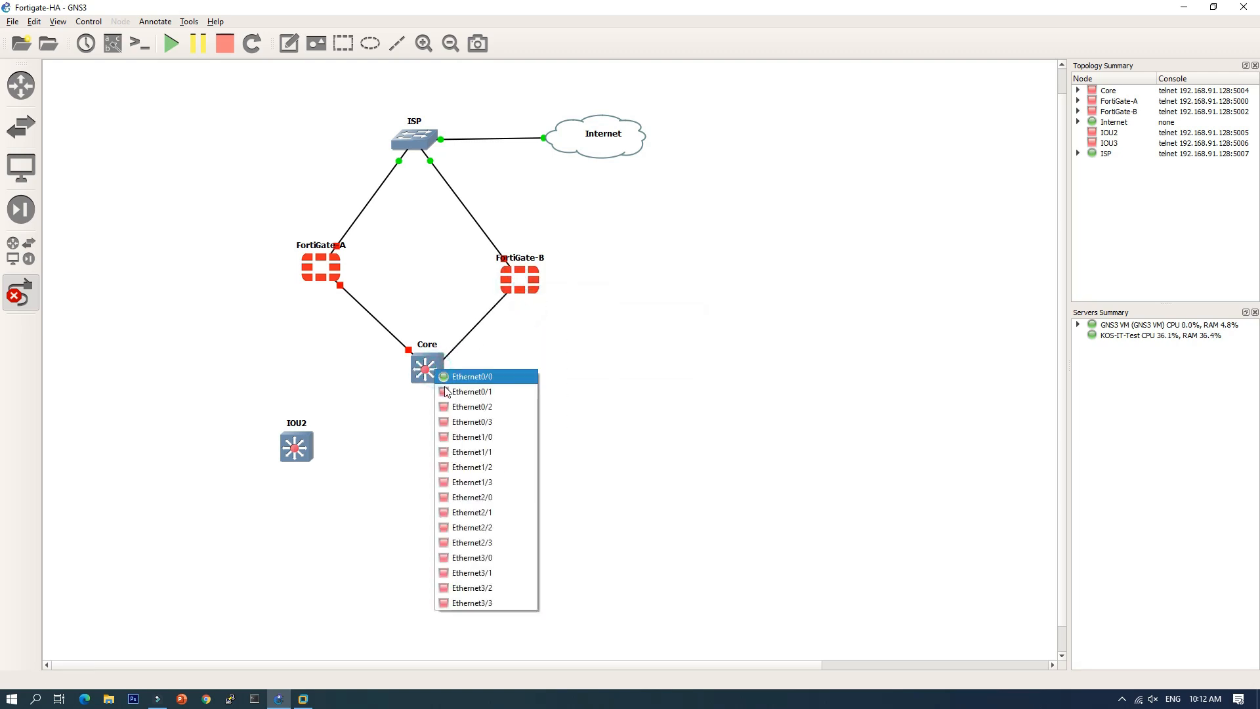
pyautogui.click(449, 392)
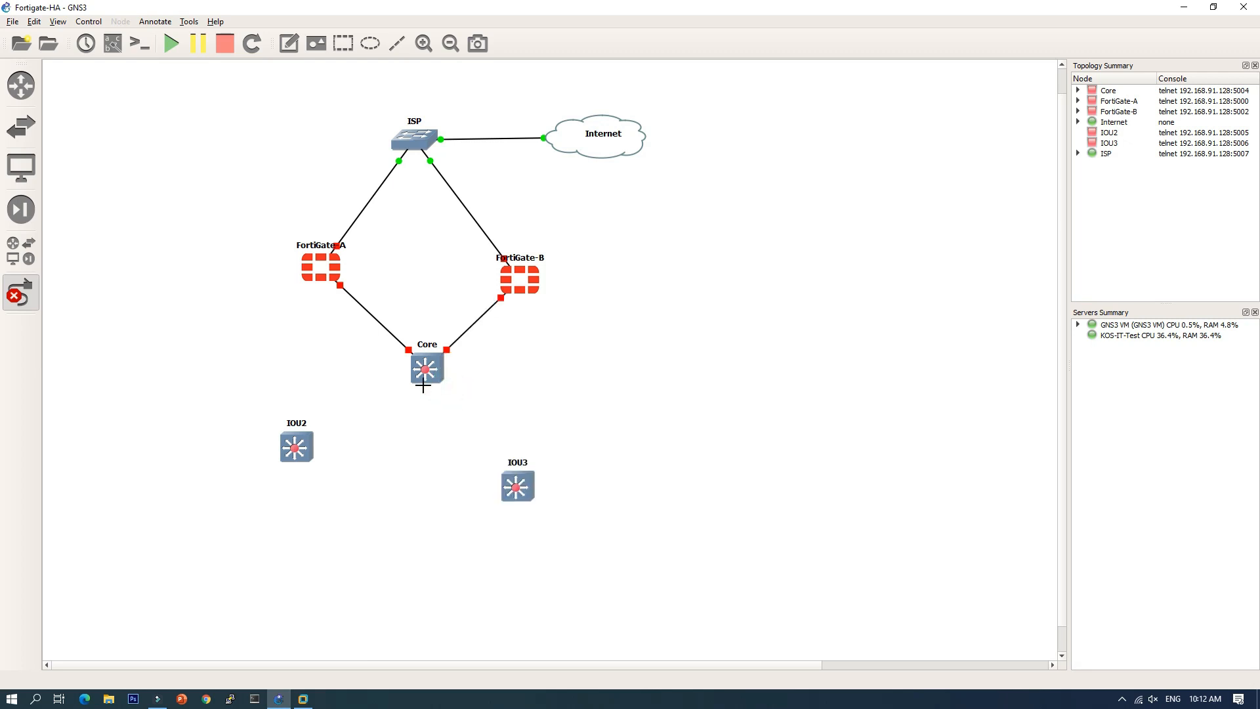
# Step: Link Core Ethernet0/2 to IOU2 and Ethernet0/3 to IOU3, both on Ethernet0/0
pyautogui.click(420, 379)
pyautogui.click(433, 415)
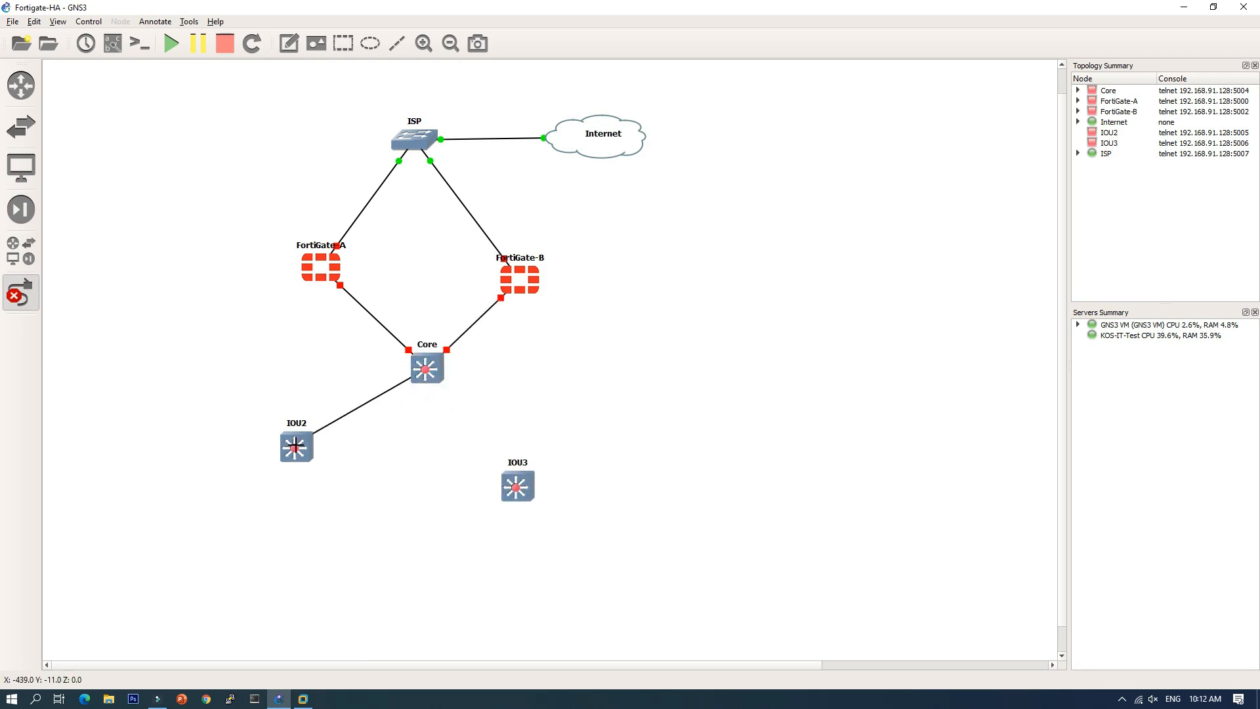
pyautogui.click(298, 447)
pyautogui.click(316, 453)
pyautogui.click(431, 379)
pyautogui.click(460, 431)
pyautogui.click(517, 489)
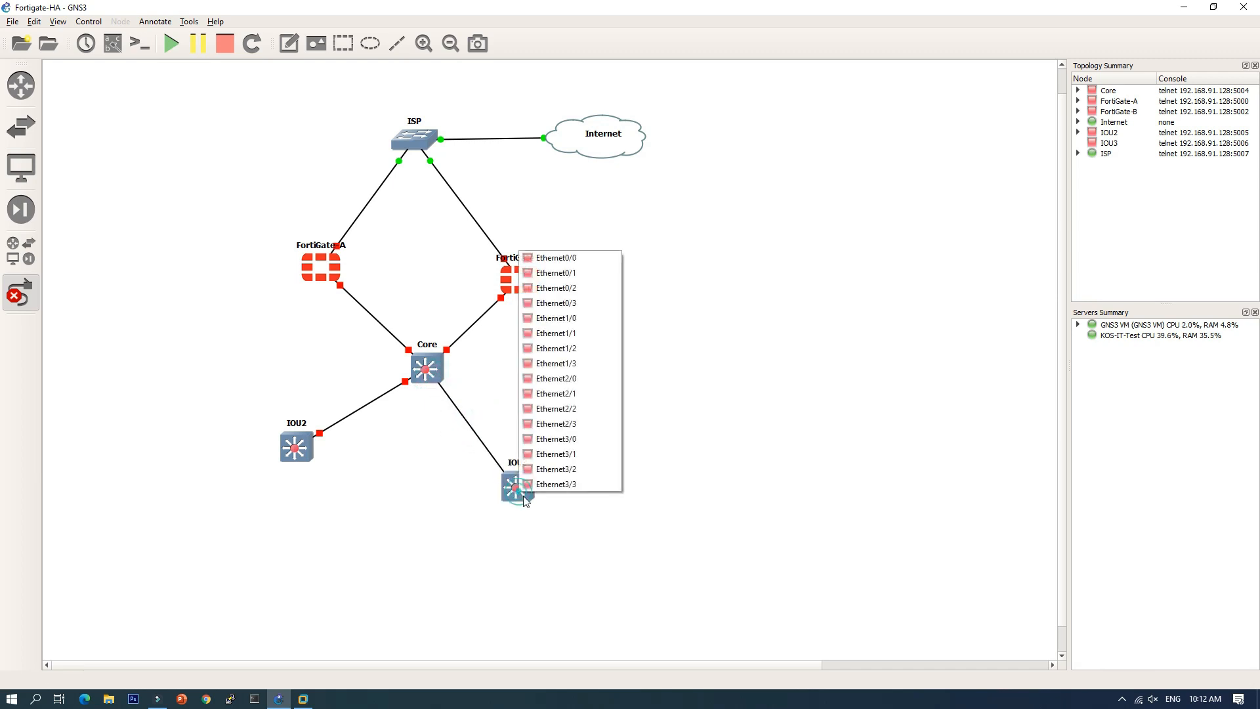
pyautogui.click(543, 265)
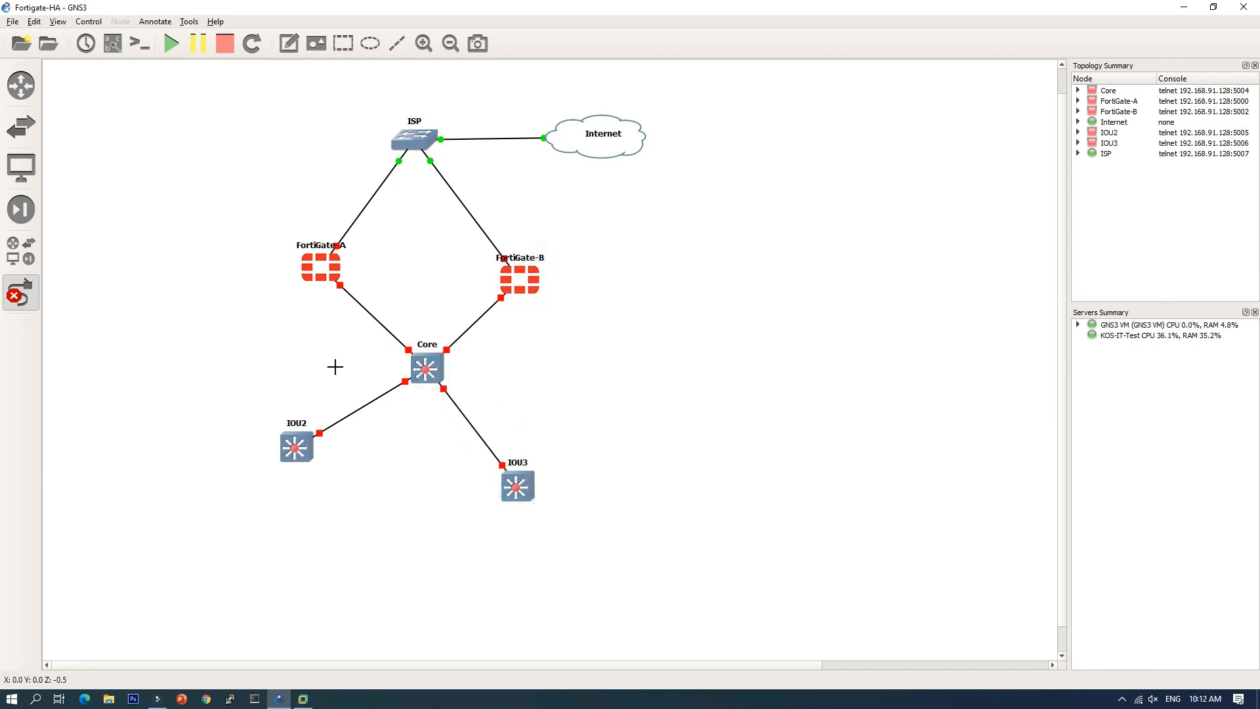
pyautogui.click(21, 299)
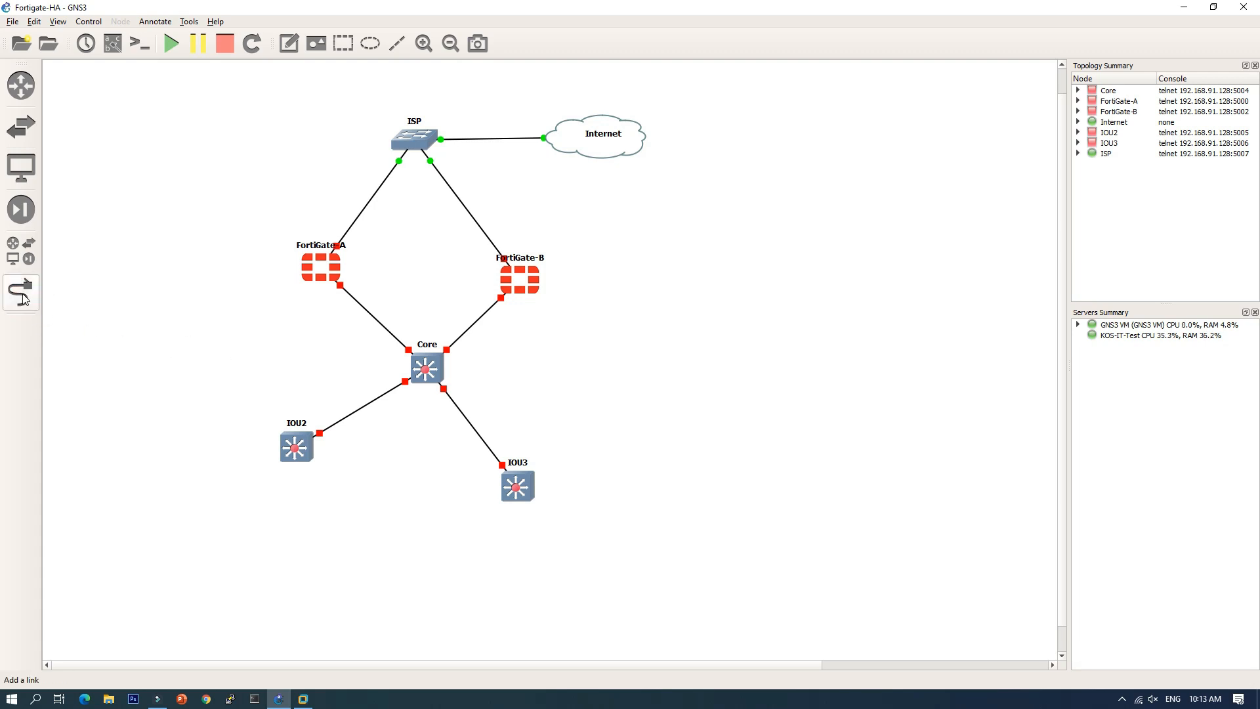
# Step: Connect FortiGate-A Ethernet2 directly to FortiGate-B Ethernet2
pyautogui.click(21, 294)
pyautogui.click(336, 270)
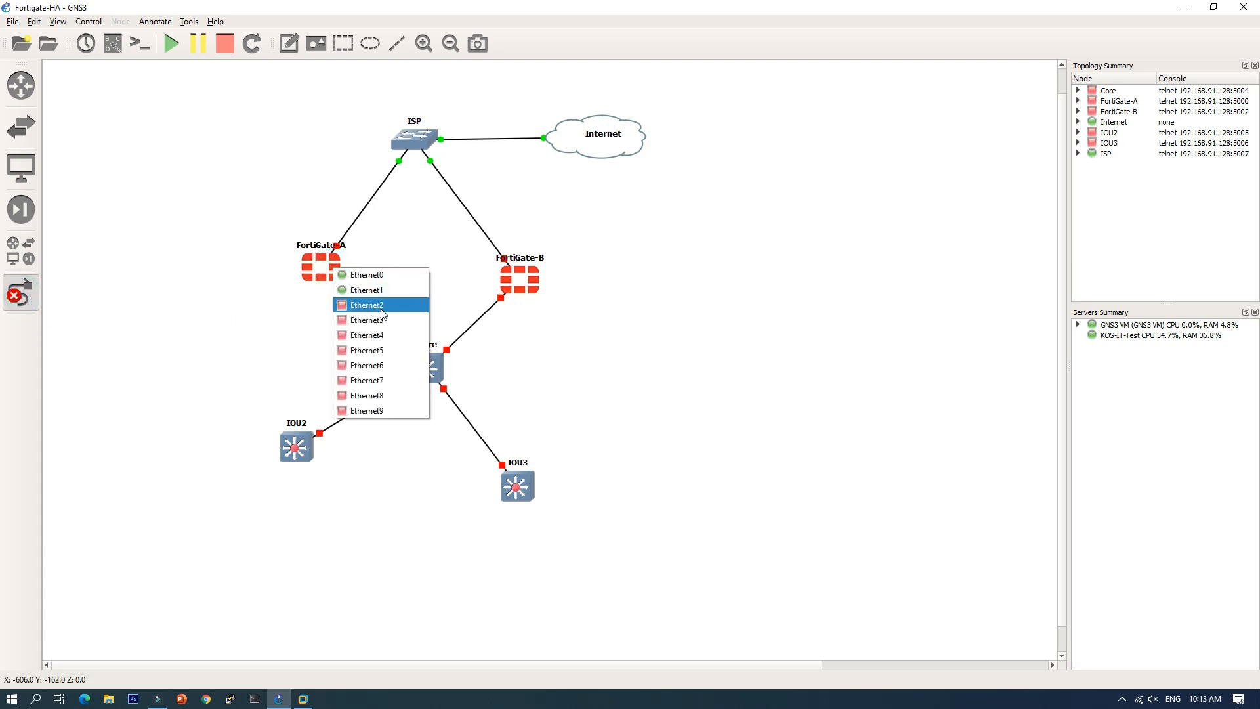
pyautogui.click(366, 304)
pyautogui.click(509, 281)
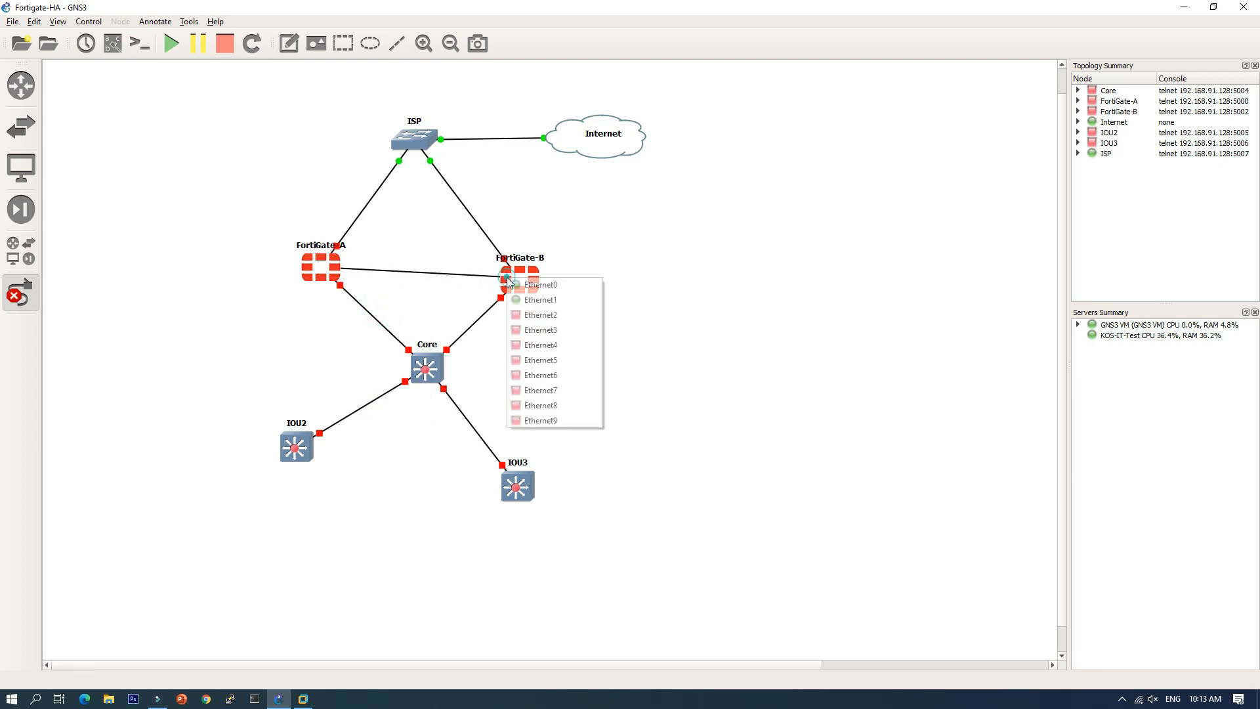
pyautogui.click(532, 315)
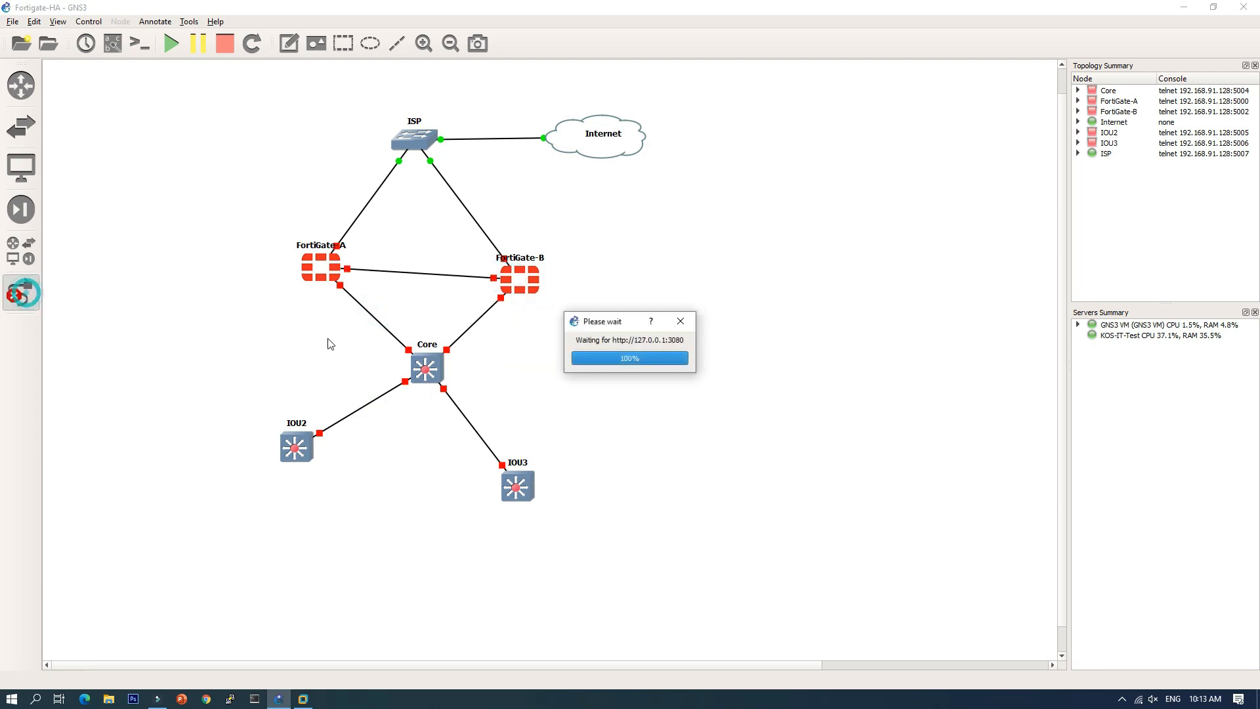
# Step: Reposition ISP, Internet, both FortiGates, Core, IOU2 and IOU3 into a symmetric layout
pyautogui.click(29, 302)
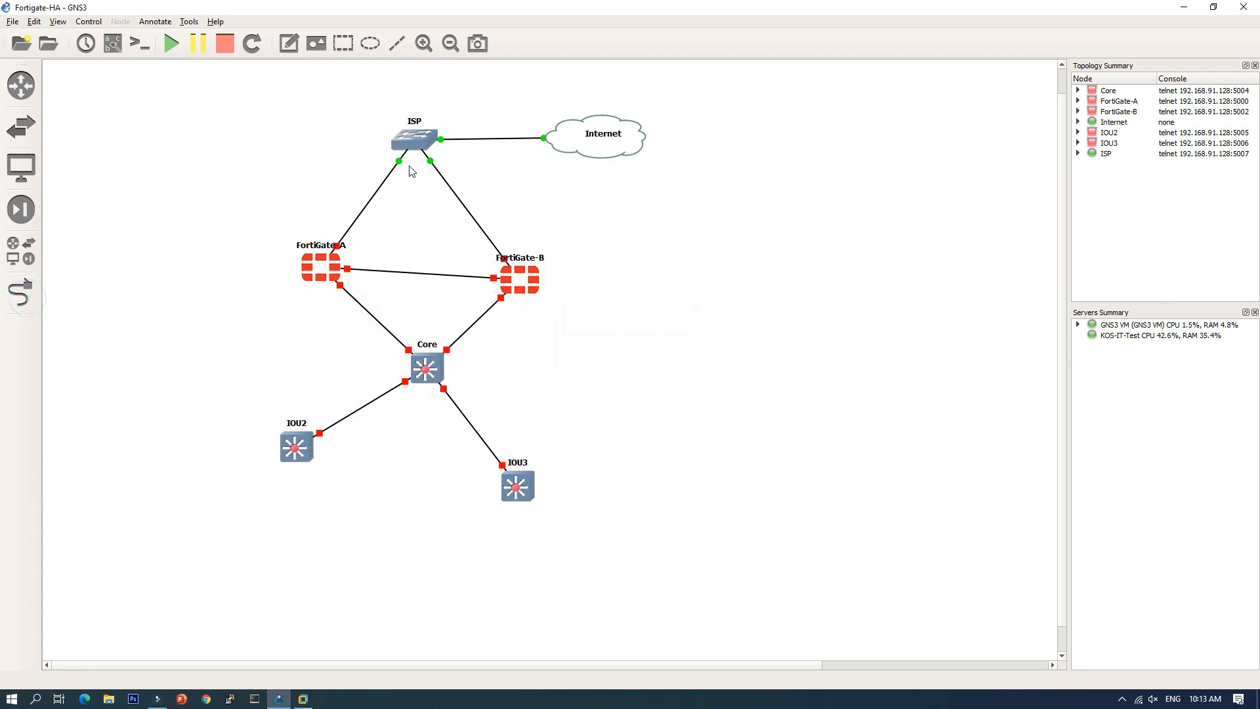
pyautogui.moveTo(413, 141); pyautogui.dragTo(392, 129)
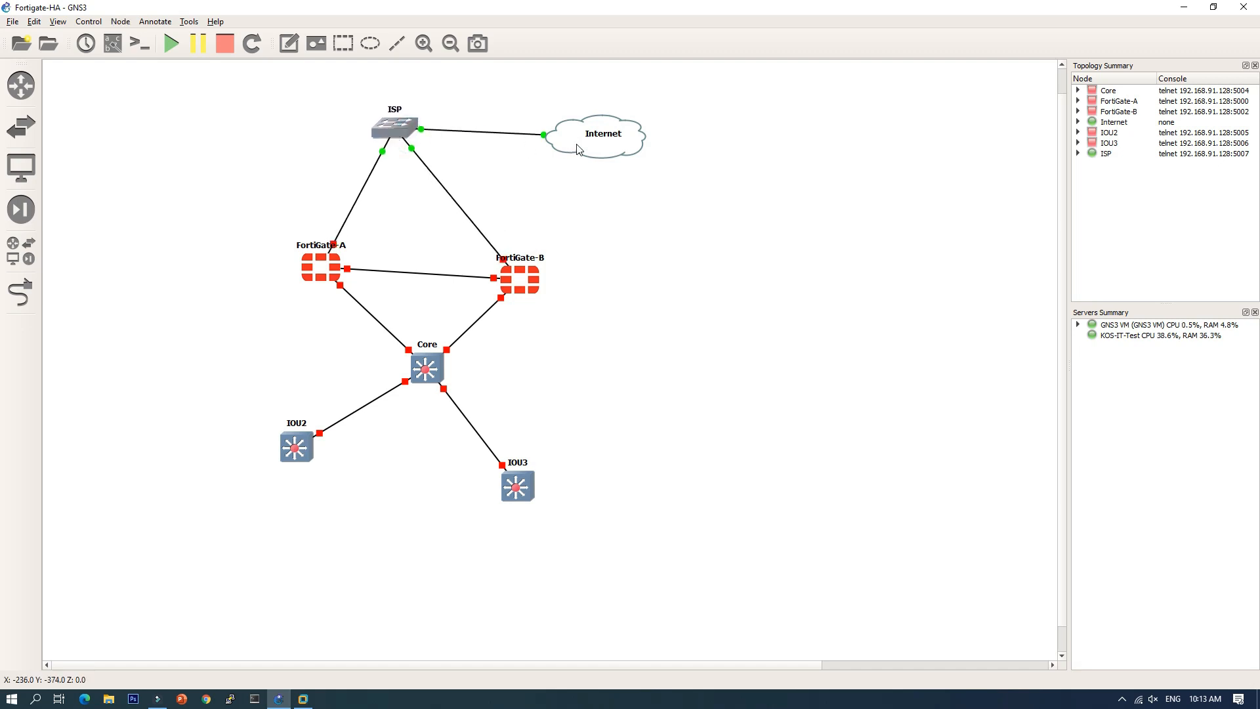
pyautogui.moveTo(577, 147); pyautogui.dragTo(578, 139)
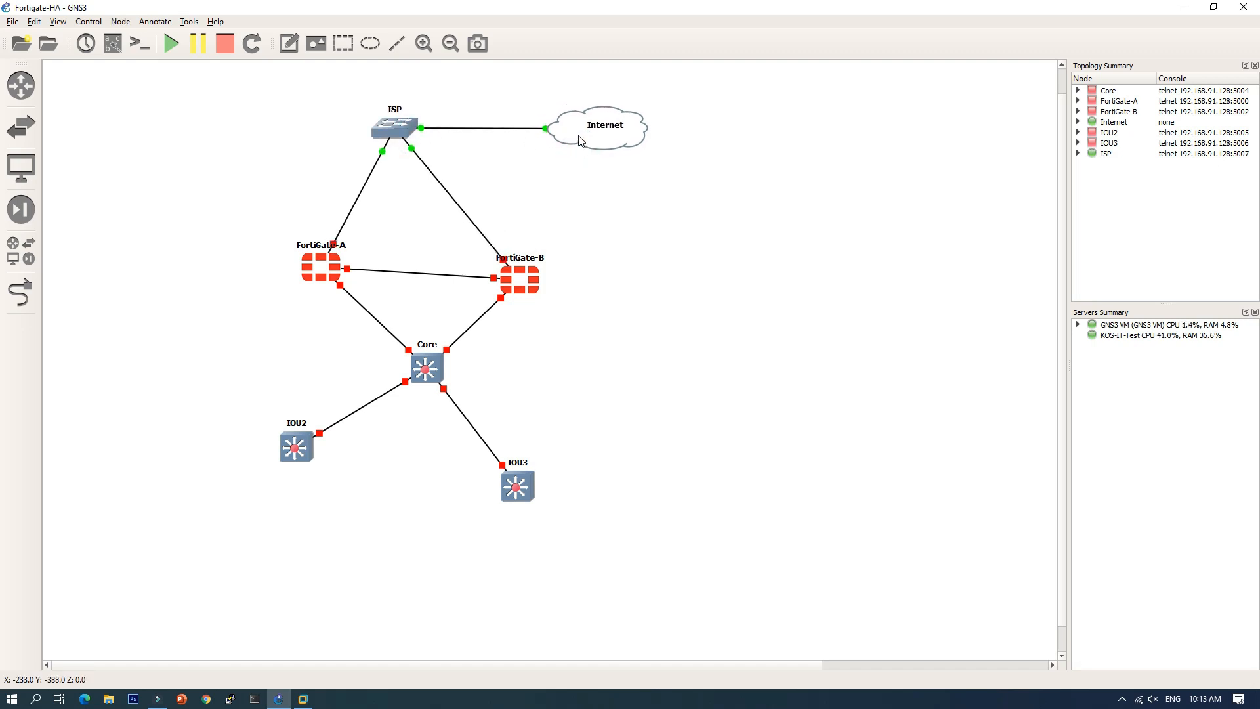
pyautogui.moveTo(315, 275); pyautogui.dragTo(277, 284)
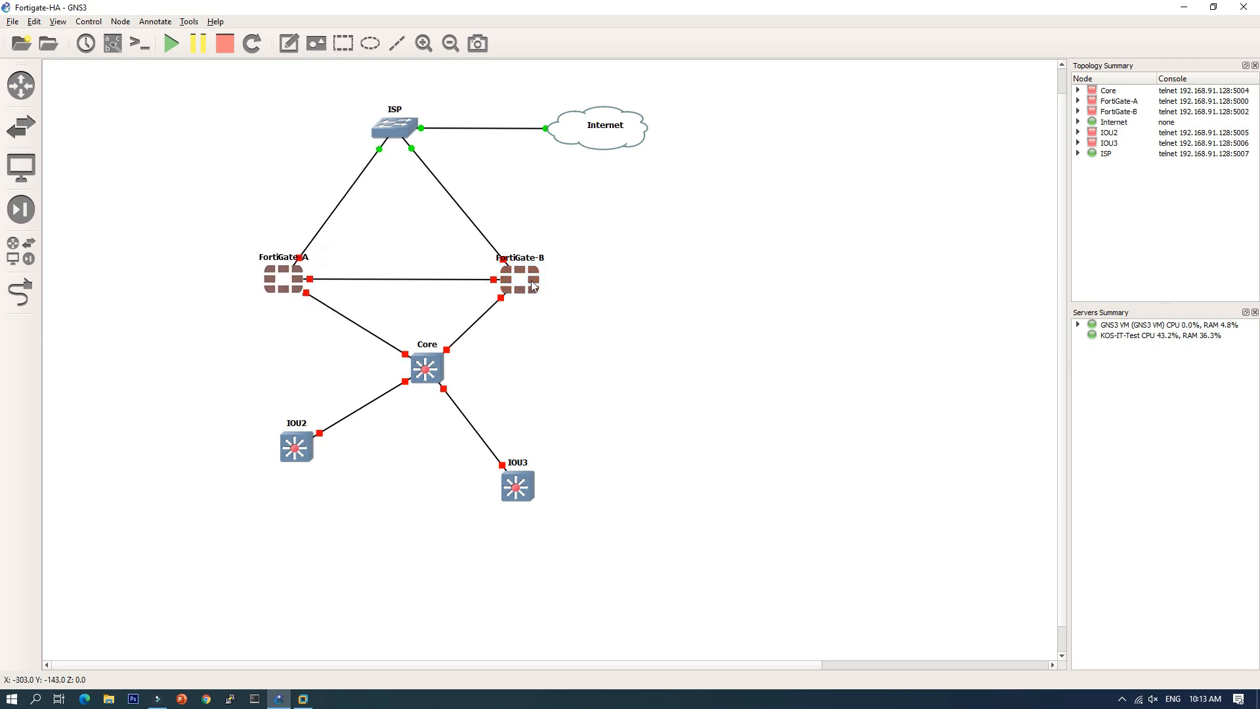
pyautogui.moveTo(533, 284); pyautogui.dragTo(539, 281)
pyautogui.moveTo(428, 367); pyautogui.dragTo(406, 394)
pyautogui.moveTo(296, 459); pyautogui.dragTo(286, 500)
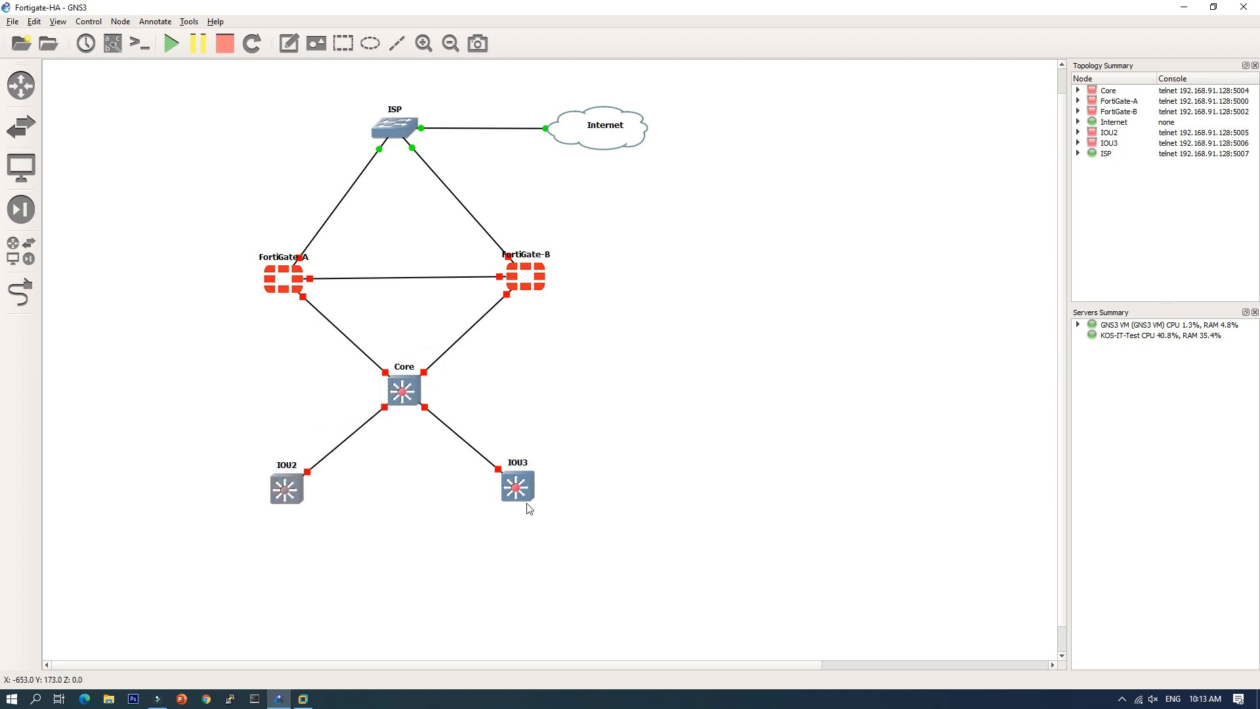
pyautogui.moveTo(529, 509); pyautogui.dragTo(562, 519)
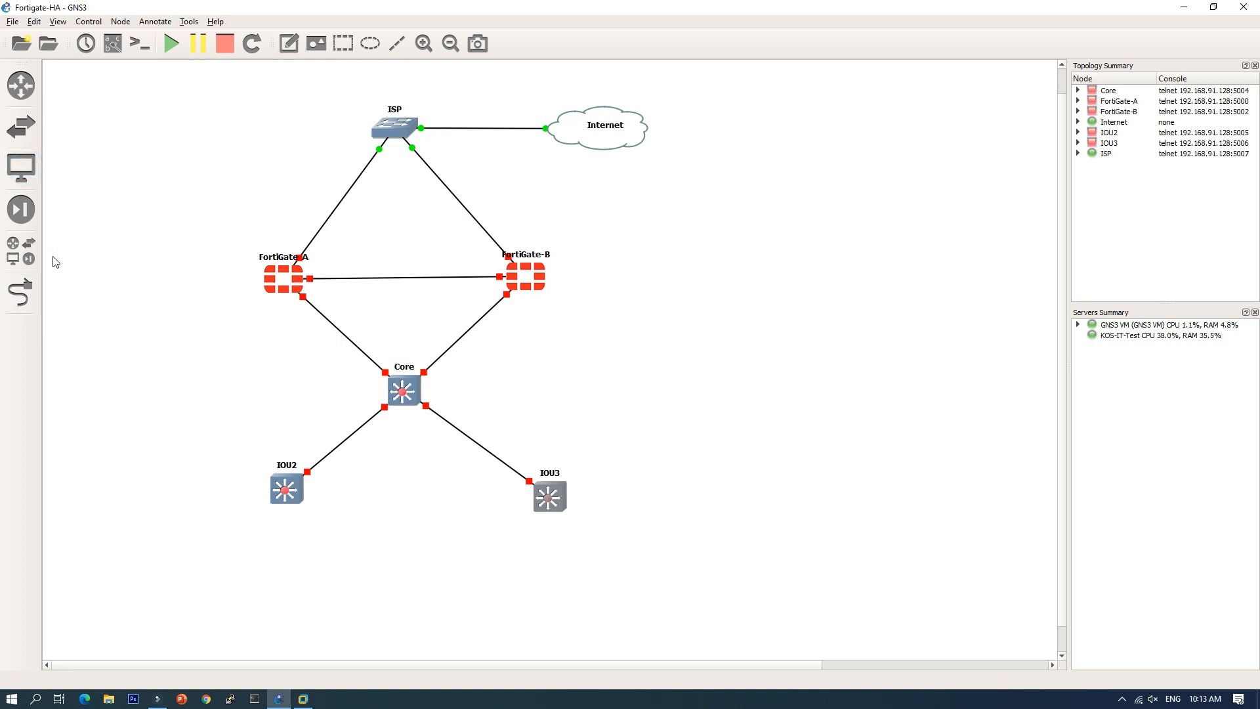
pyautogui.click(21, 169)
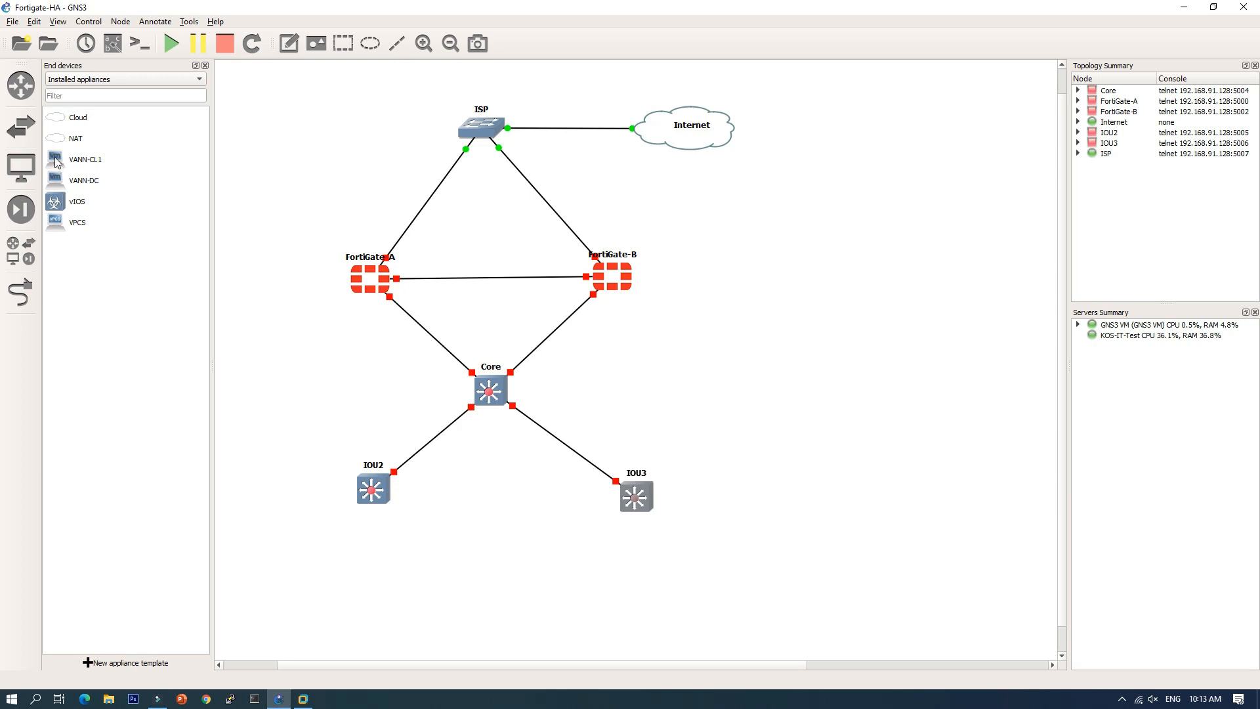
# Step: Place a VANN-CL1 machine at the bottom and start FortiGate-A
pyautogui.moveTo(56, 163); pyautogui.dragTo(285, 576)
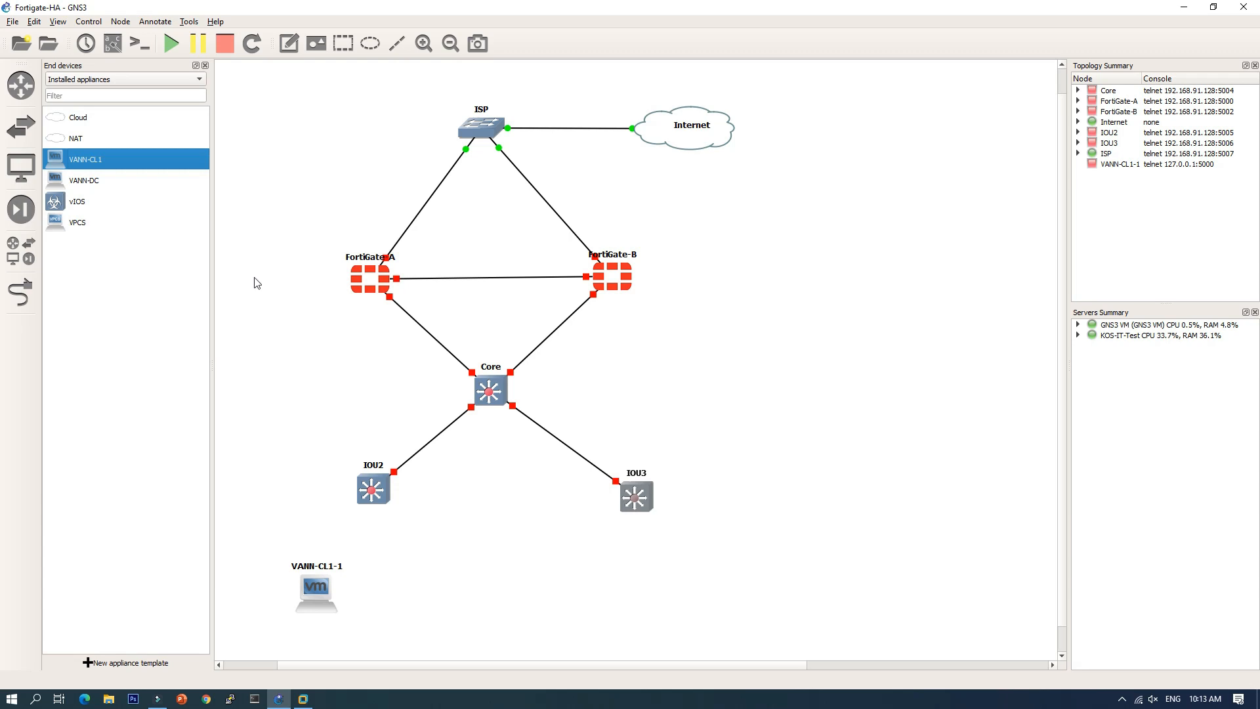
pyautogui.click(281, 260)
pyautogui.rightClick(378, 279)
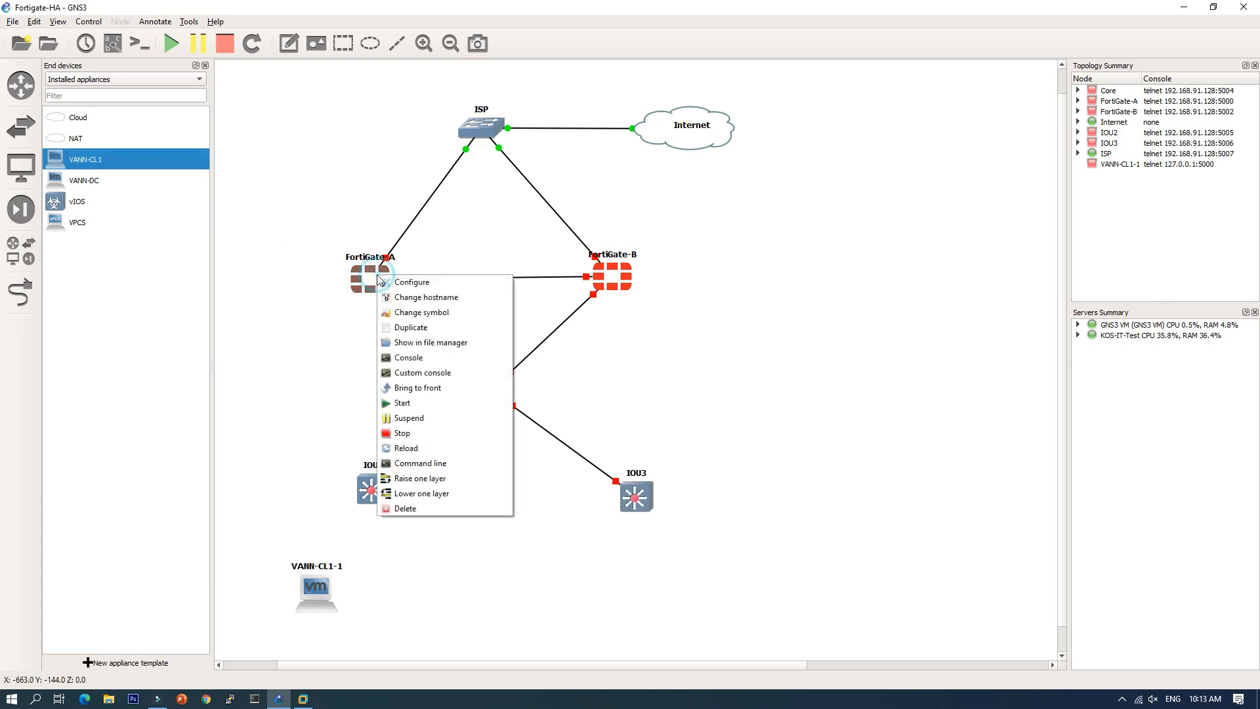
pyautogui.click(410, 403)
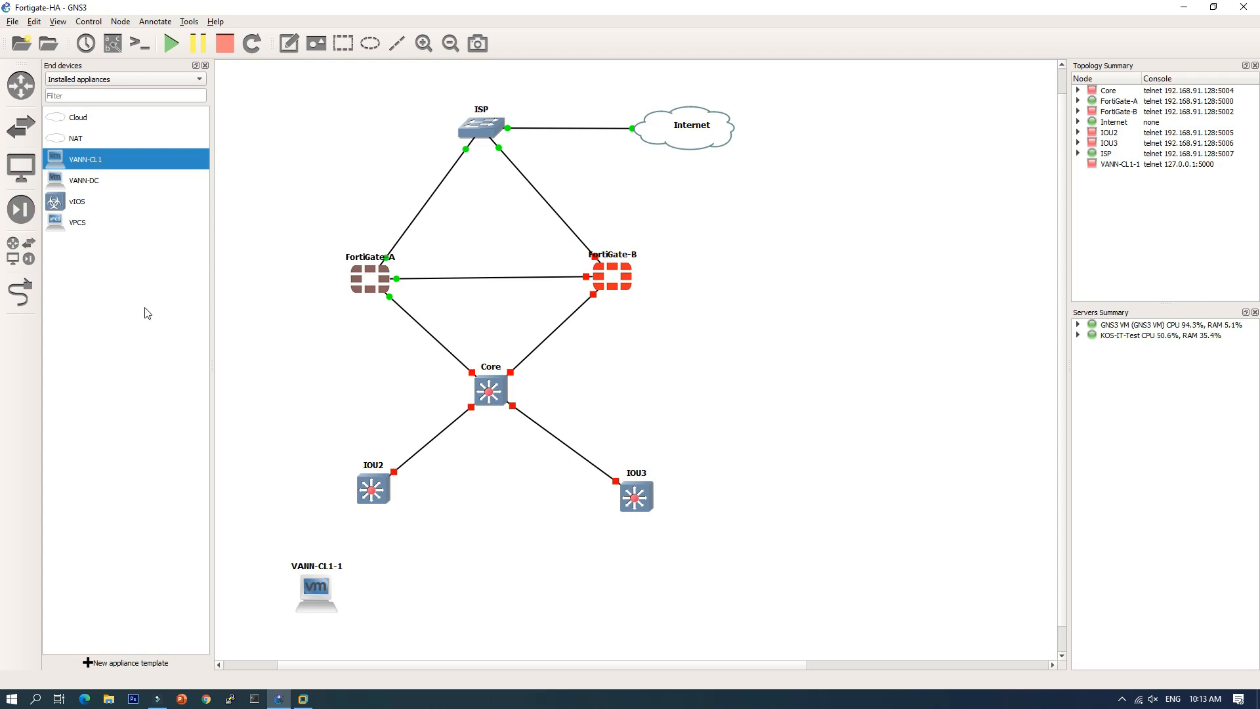
# Step: Add VPCS PC-1 on the GNS3 VM and duplicate it into PC-2
pyautogui.moveTo(66, 227); pyautogui.dragTo(422, 575)
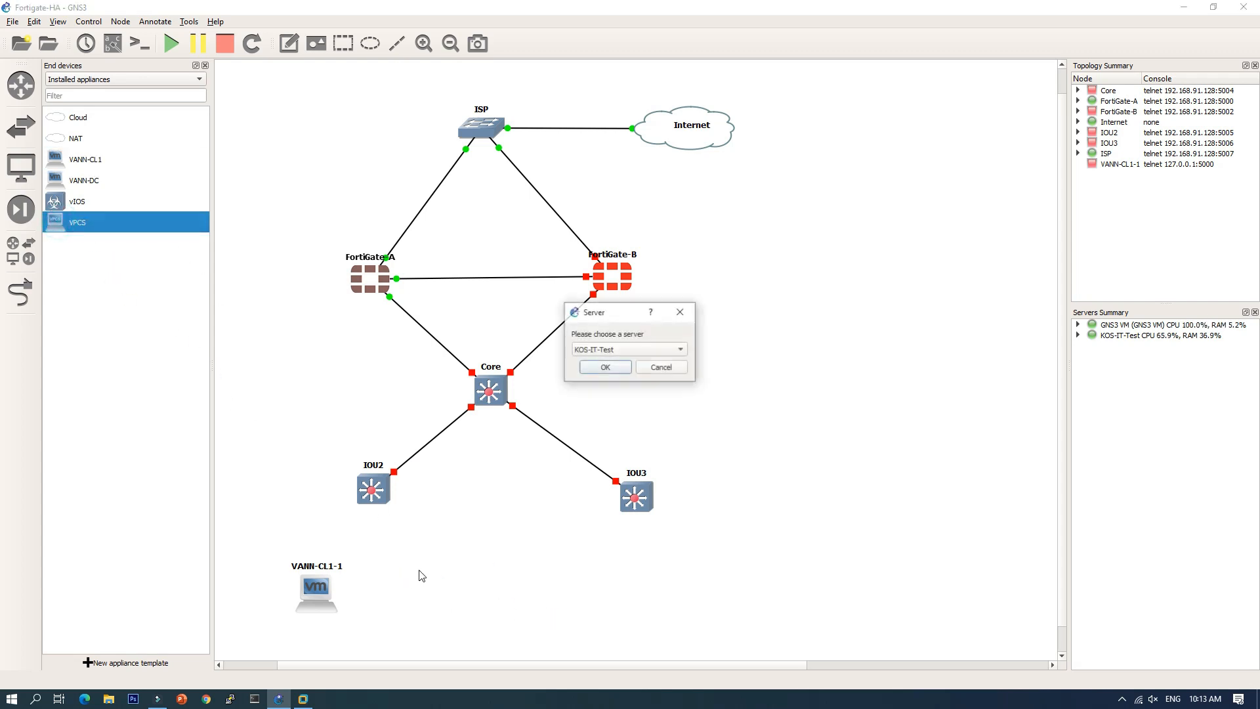
pyautogui.click(613, 351)
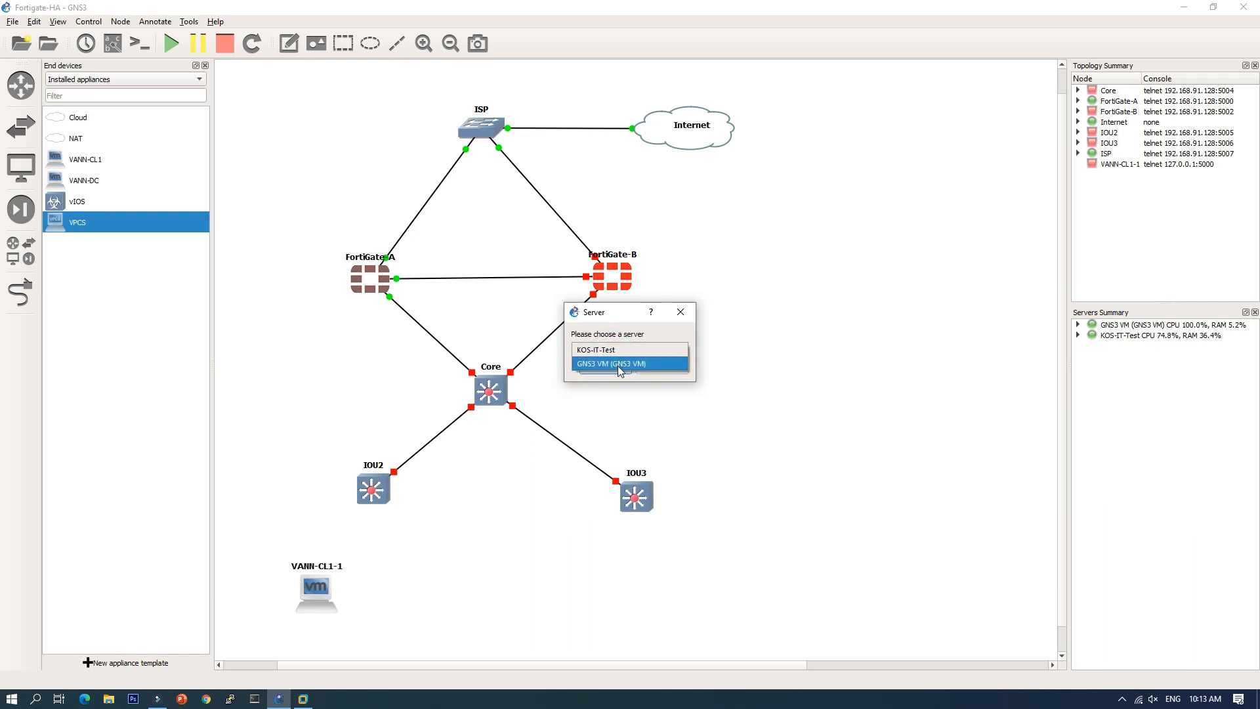
pyautogui.click(617, 364)
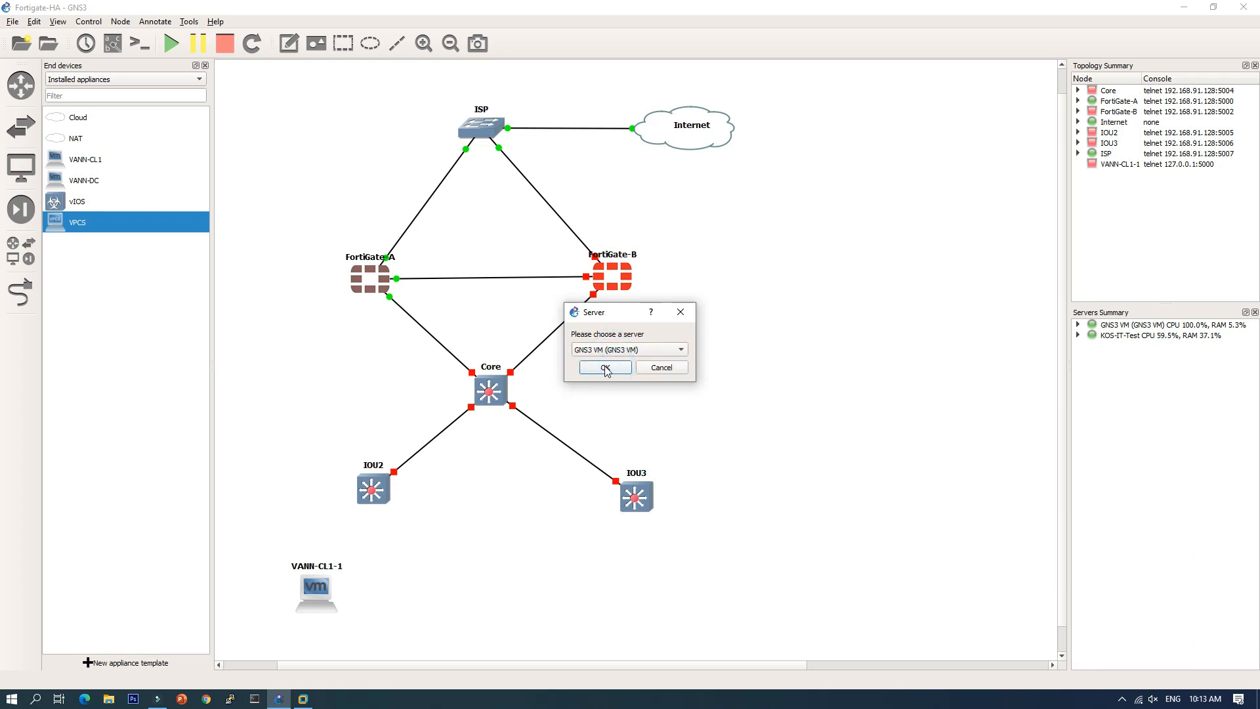
pyautogui.click(605, 368)
pyautogui.rightClick(438, 606)
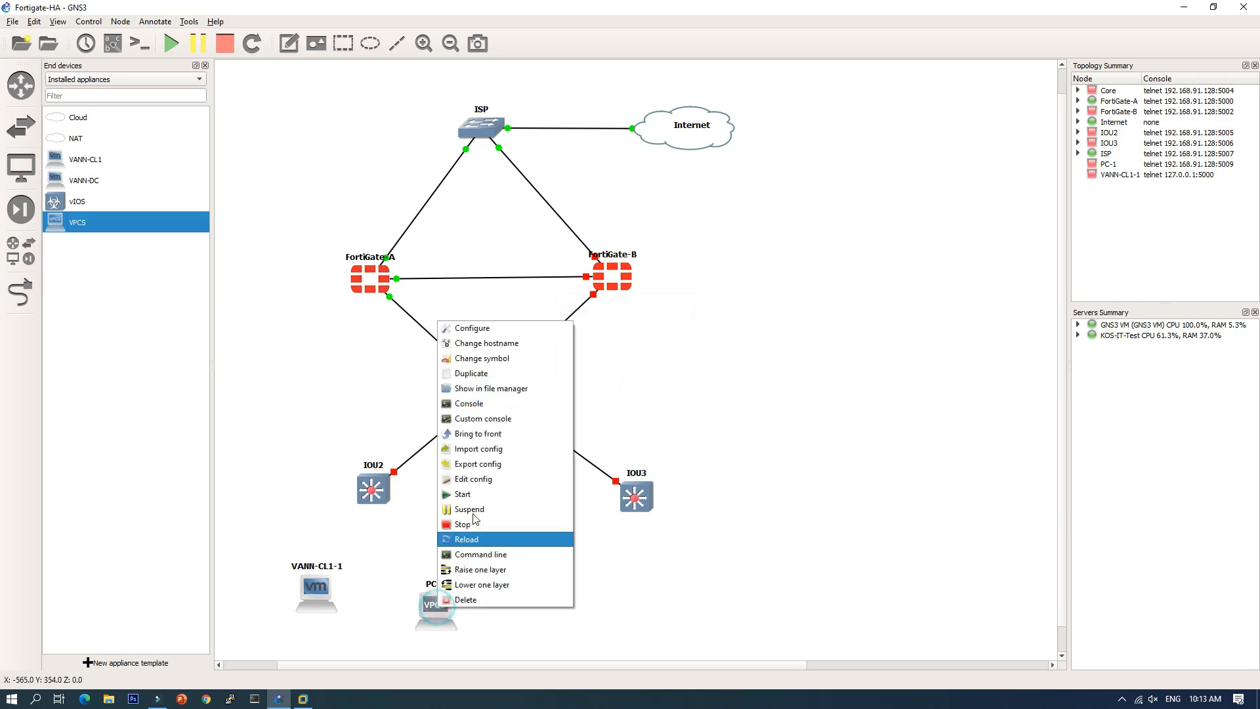
pyautogui.click(471, 373)
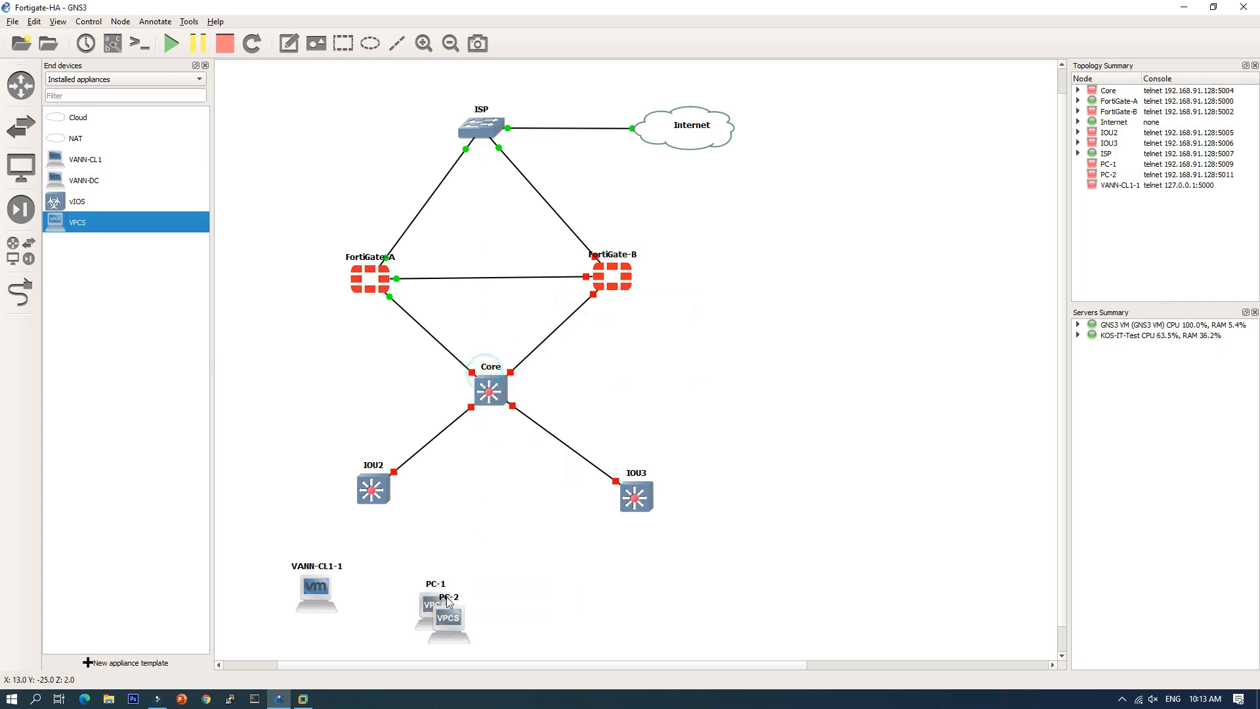
pyautogui.moveTo(450, 616); pyautogui.dragTo(426, 599)
# Step: Duplicate PC-1 and PC-2 together to create PC-3 and PC-4
pyautogui.rightClick(499, 594)
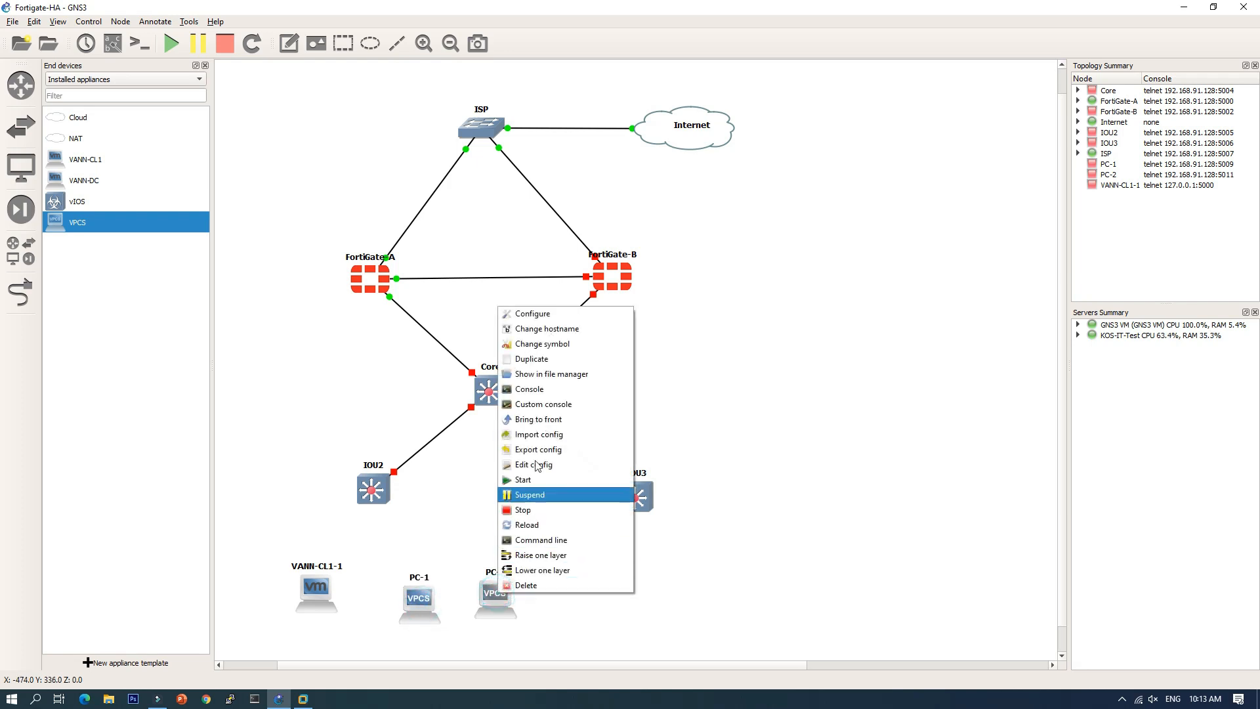
pyautogui.click(559, 614)
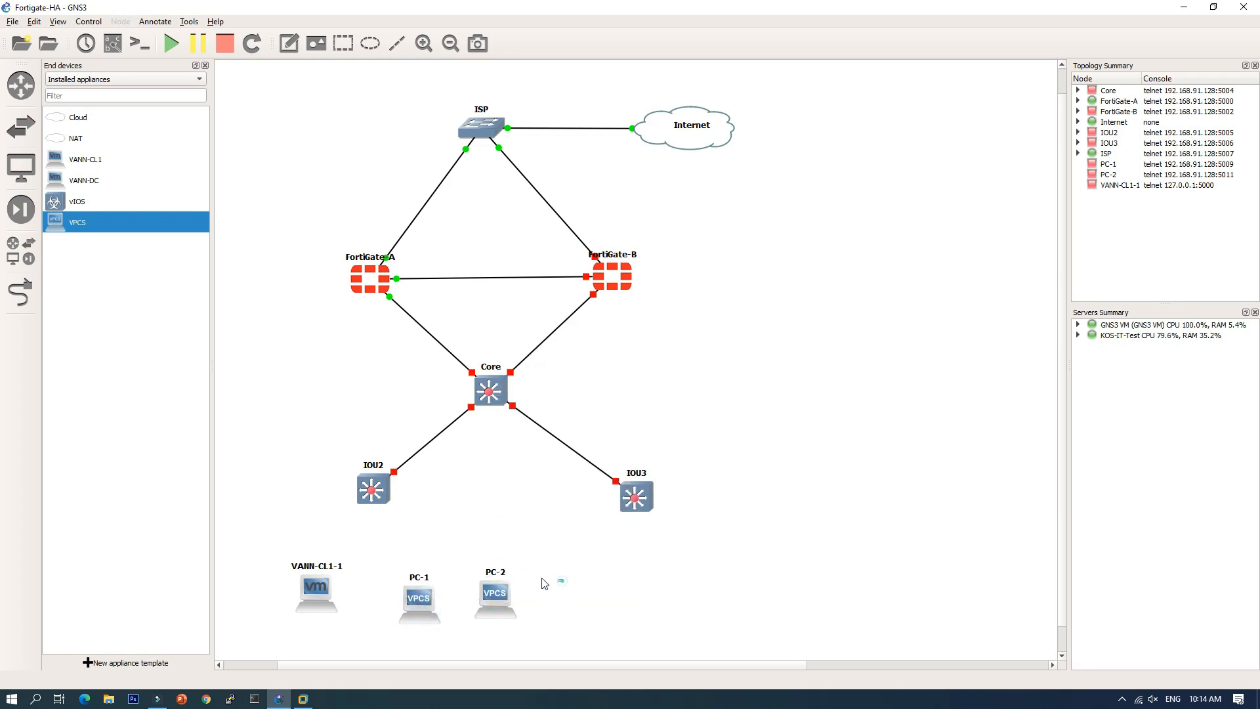
pyautogui.moveTo(561, 582); pyautogui.dragTo(380, 648)
pyautogui.moveTo(391, 546); pyautogui.dragTo(523, 616)
pyautogui.rightClick(500, 602)
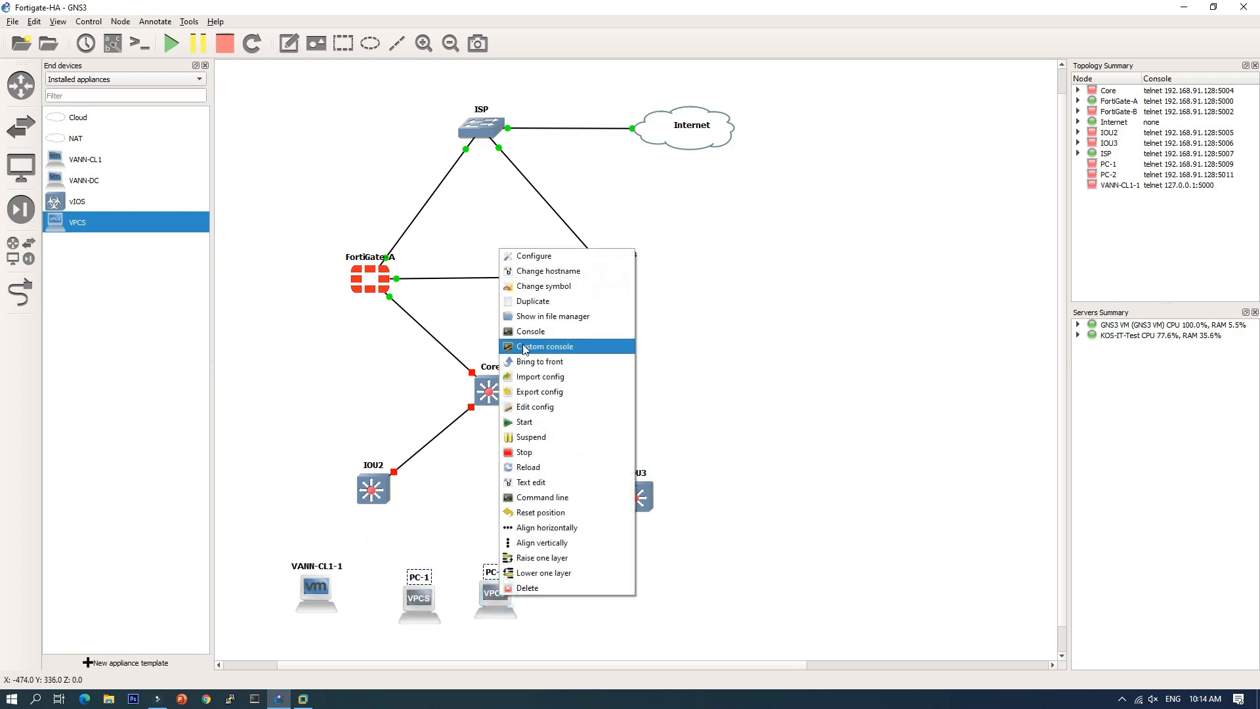
pyautogui.click(534, 297)
pyautogui.moveTo(515, 617); pyautogui.dragTo(716, 609)
pyautogui.moveTo(428, 616); pyautogui.dragTo(595, 603)
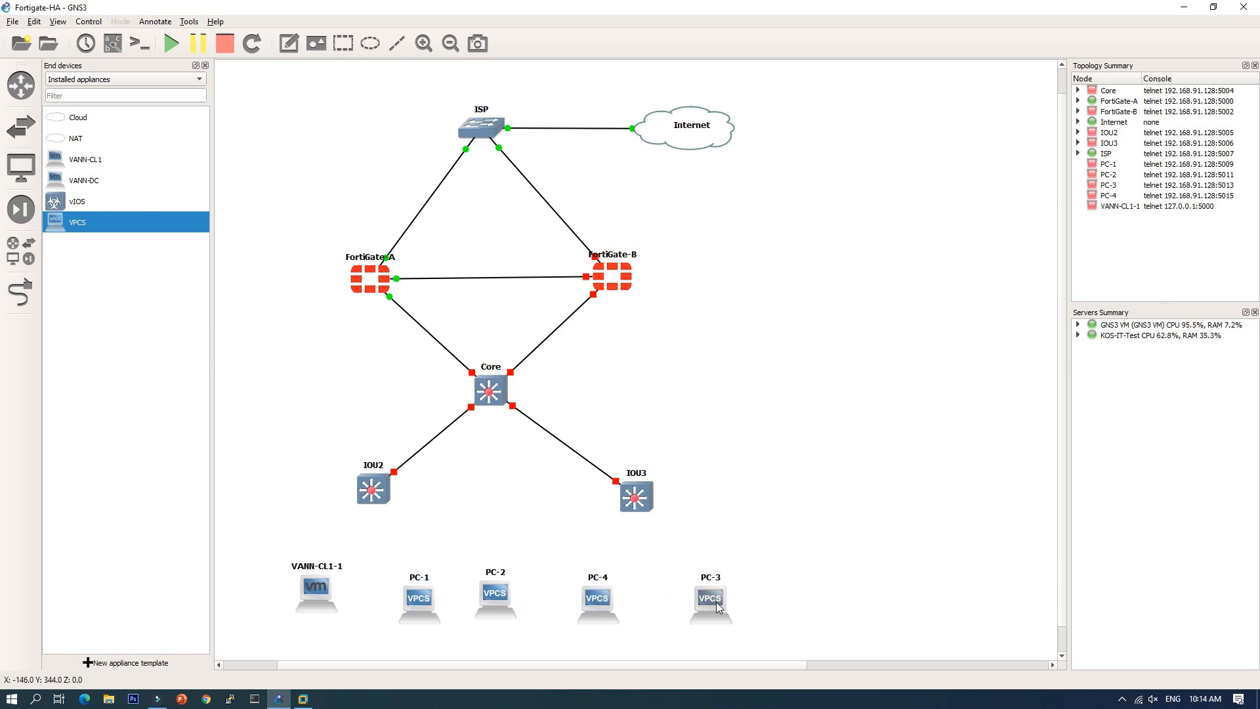
# Step: Align VANN-CL1-1 and PC-1 through PC-4 in a single bottom row
pyautogui.moveTo(716, 602)
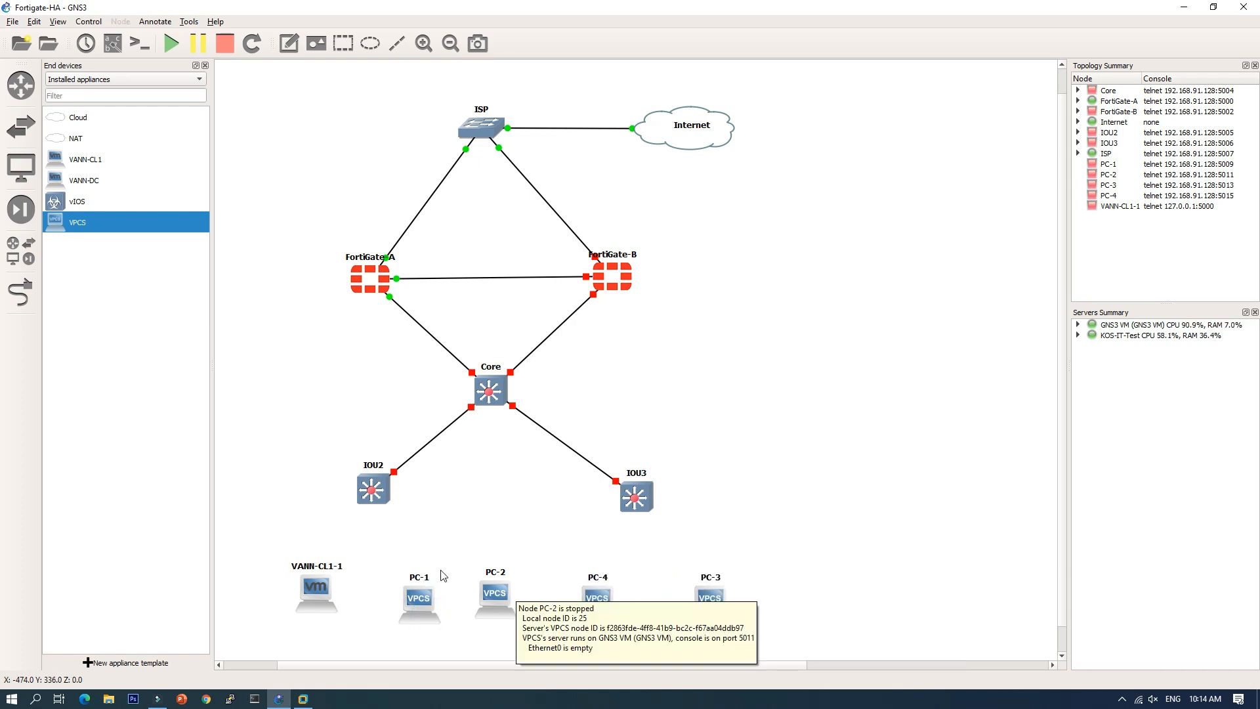
pyautogui.moveTo(318, 586); pyautogui.dragTo(282, 582)
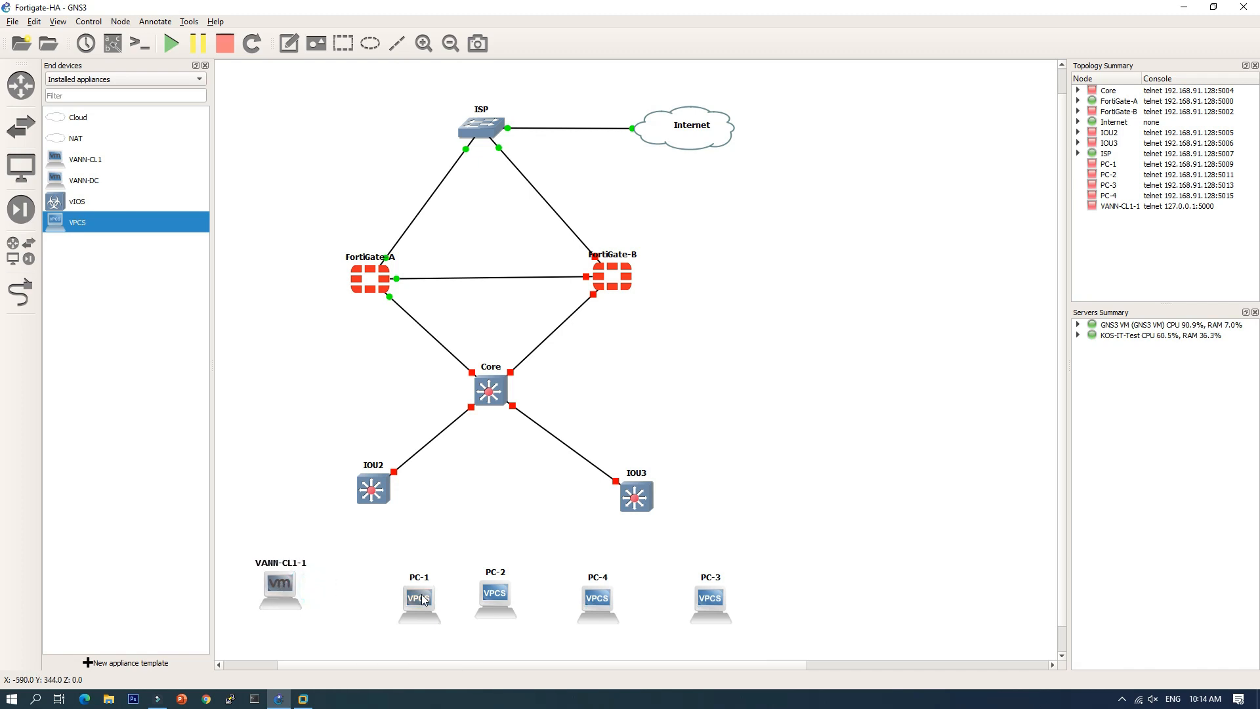
pyautogui.moveTo(423, 597); pyautogui.dragTo(397, 587)
pyautogui.moveTo(489, 599); pyautogui.dragTo(482, 590)
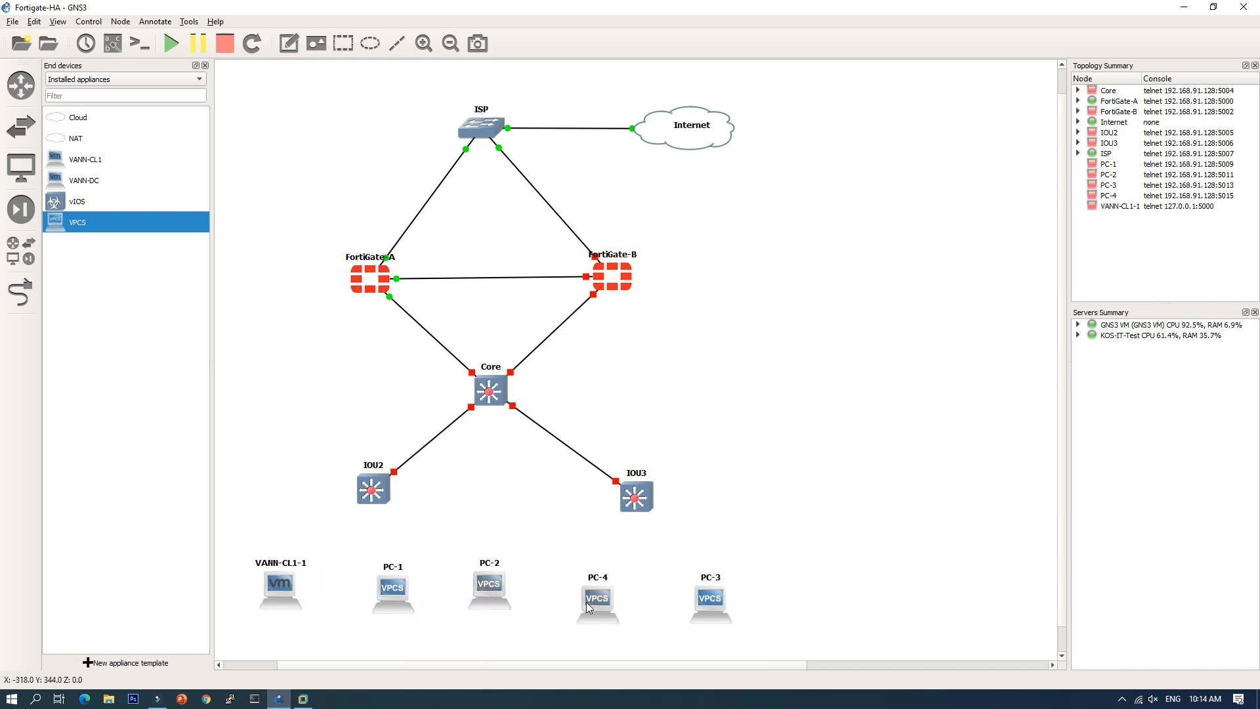
pyautogui.moveTo(586, 601); pyautogui.dragTo(586, 591)
pyautogui.moveTo(715, 600); pyautogui.dragTo(736, 594)
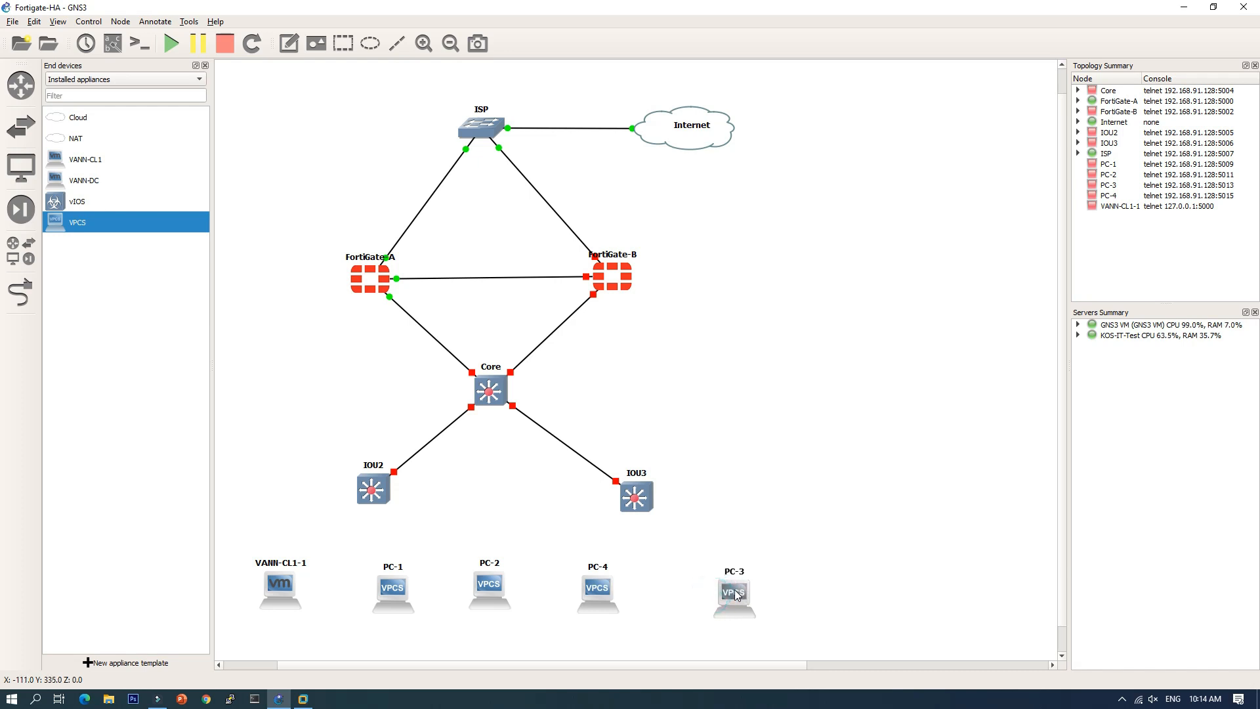
# Step: Link IOU2 to VANN-CL1-1 Ethernet0 and, via Ethernet0/2, to PC-1
pyautogui.click(16, 299)
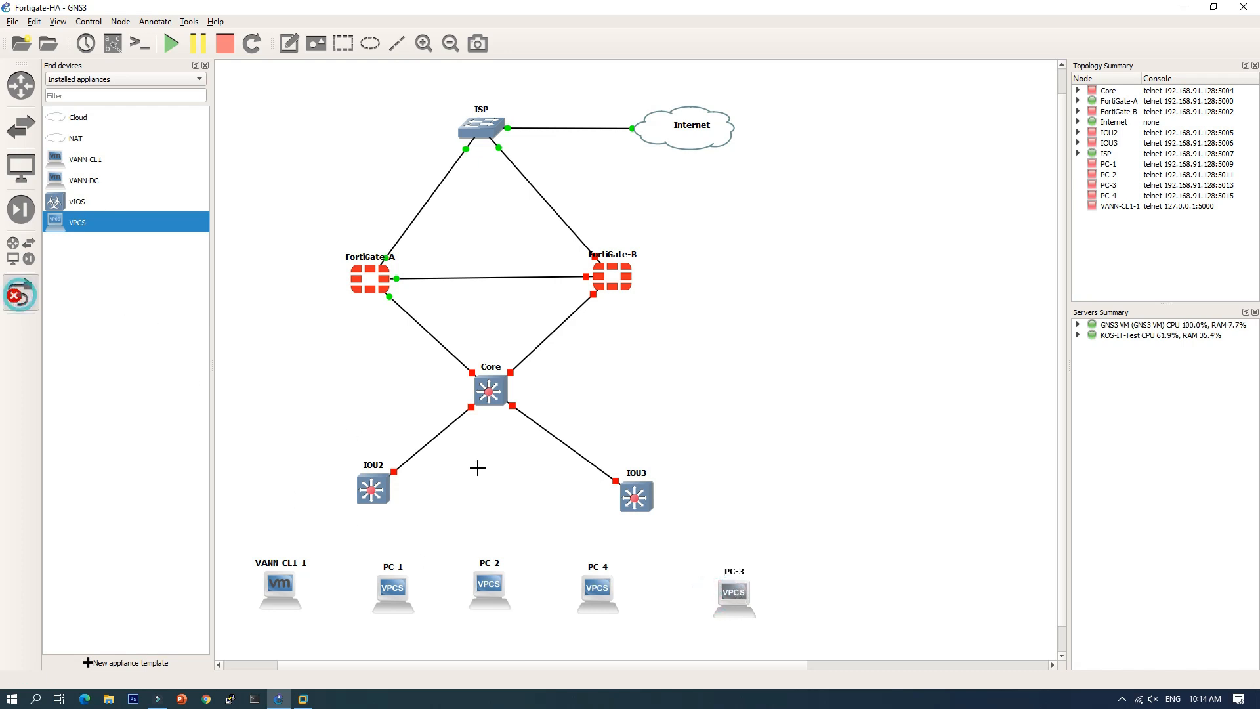
pyautogui.click(367, 491)
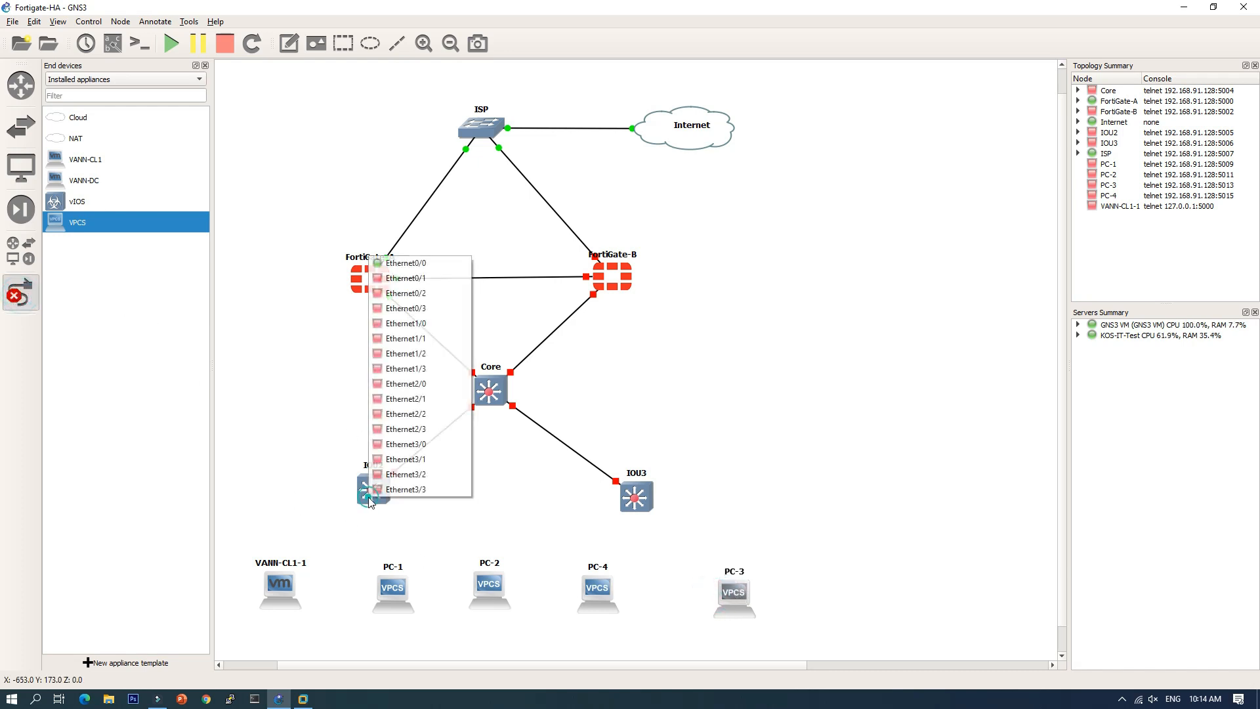
pyautogui.click(394, 278)
pyautogui.click(287, 591)
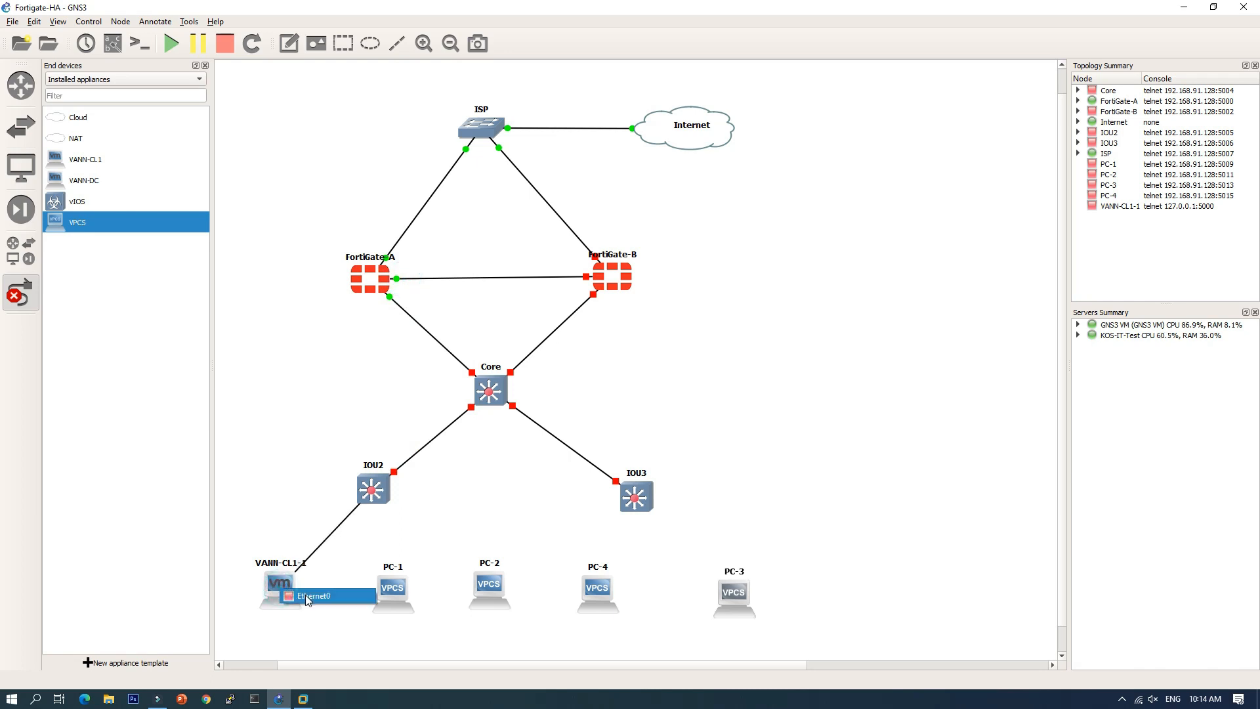
pyautogui.click(289, 594)
pyautogui.click(378, 489)
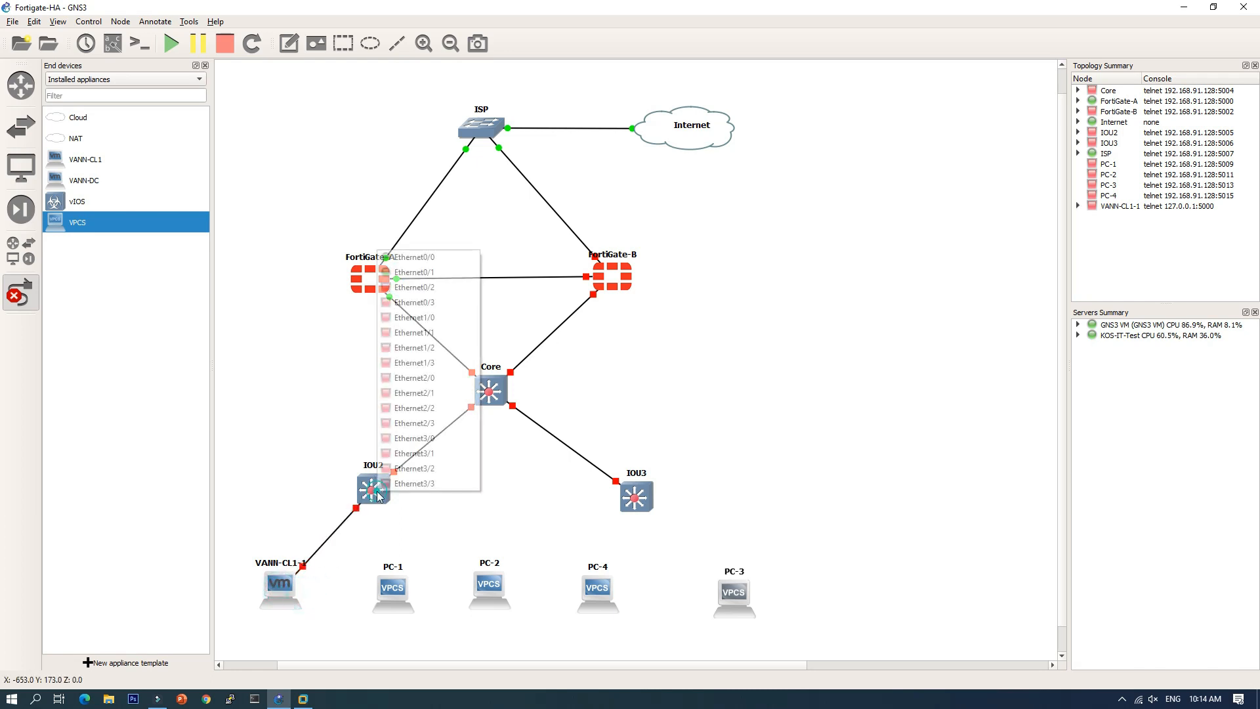
pyautogui.click(421, 287)
pyautogui.click(397, 590)
pyautogui.click(426, 598)
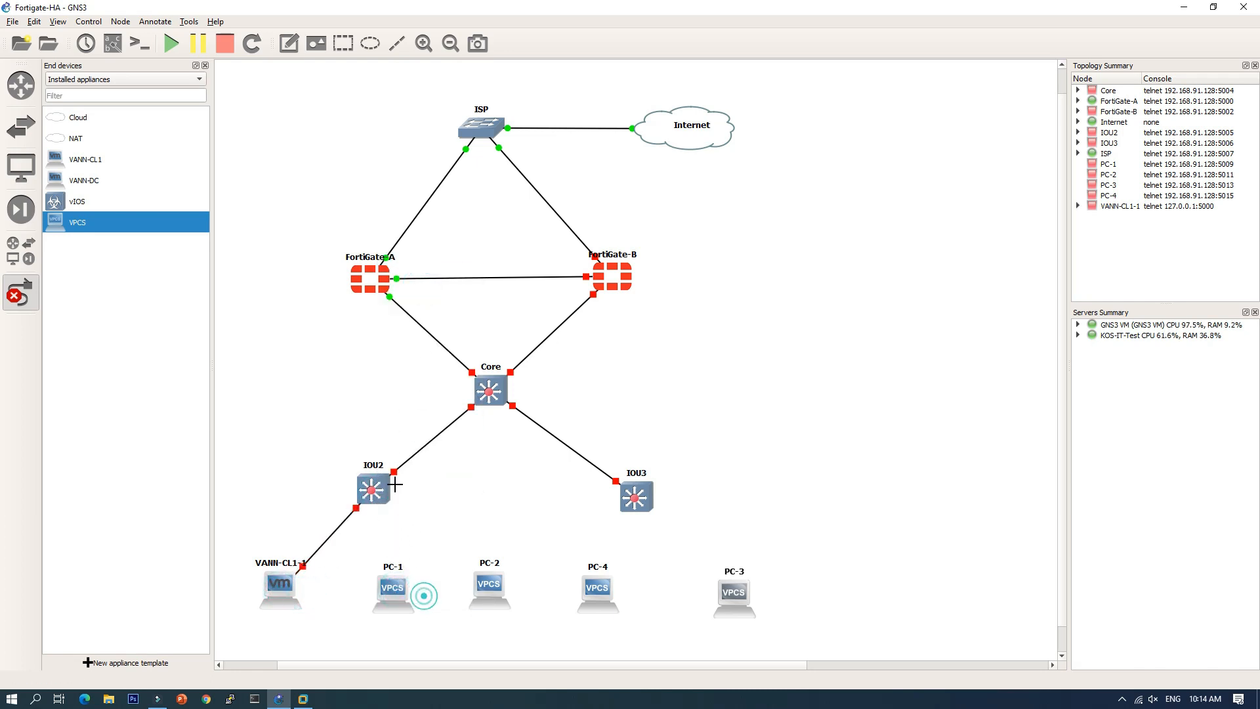
# Step: Connect IOU2 Ethernet0/3 to PC-2
pyautogui.click(378, 492)
pyautogui.click(392, 335)
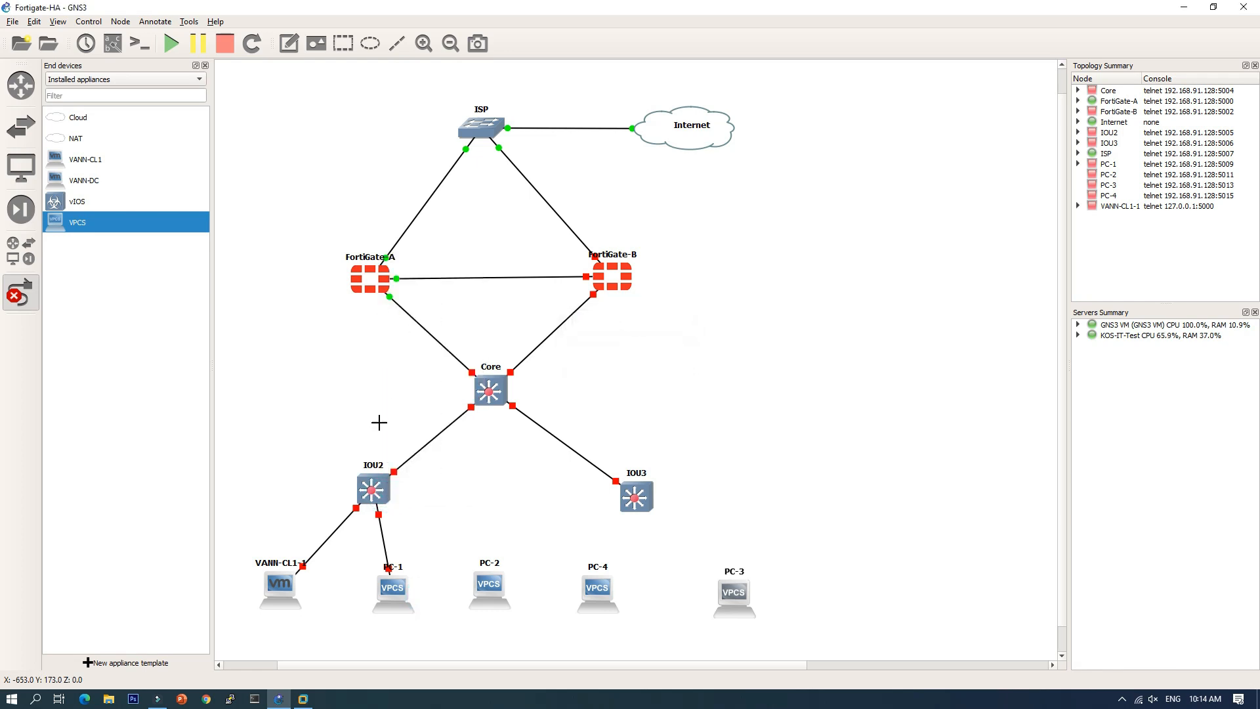
pyautogui.click(380, 486)
pyautogui.click(420, 298)
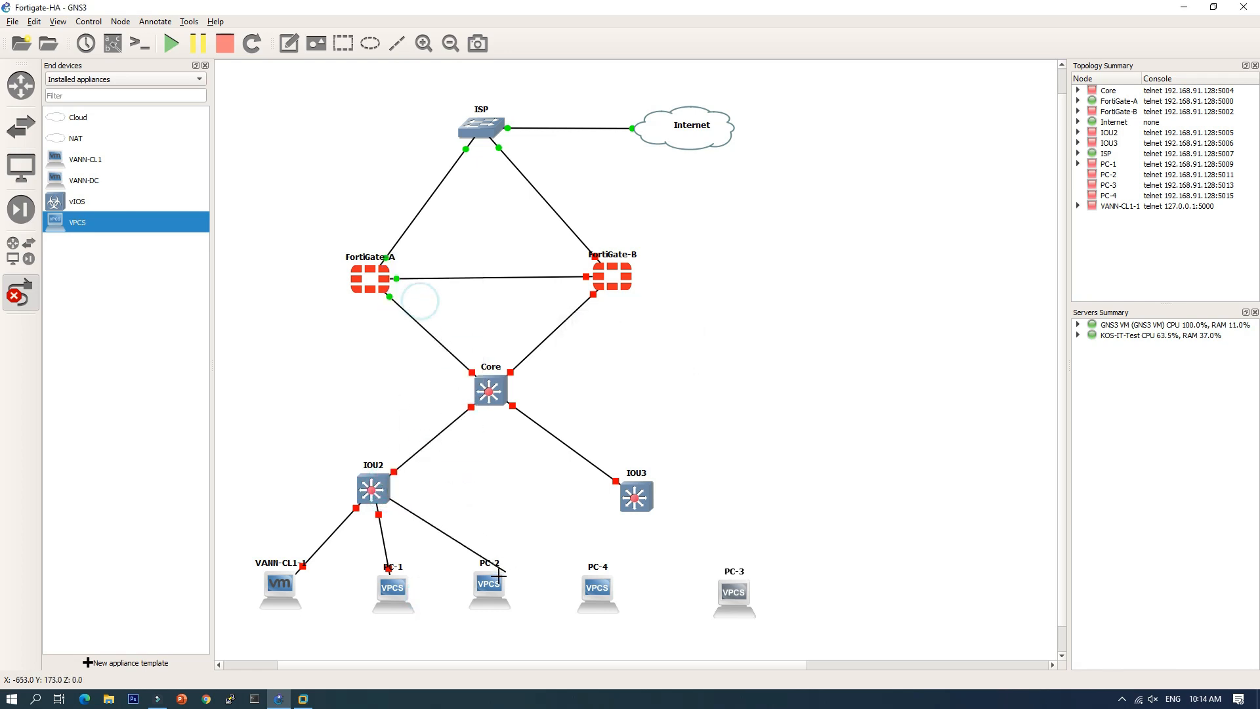
pyautogui.click(490, 584)
pyautogui.click(508, 588)
# Step: Link IOU3 to PC-4 and PC-3
pyautogui.click(640, 512)
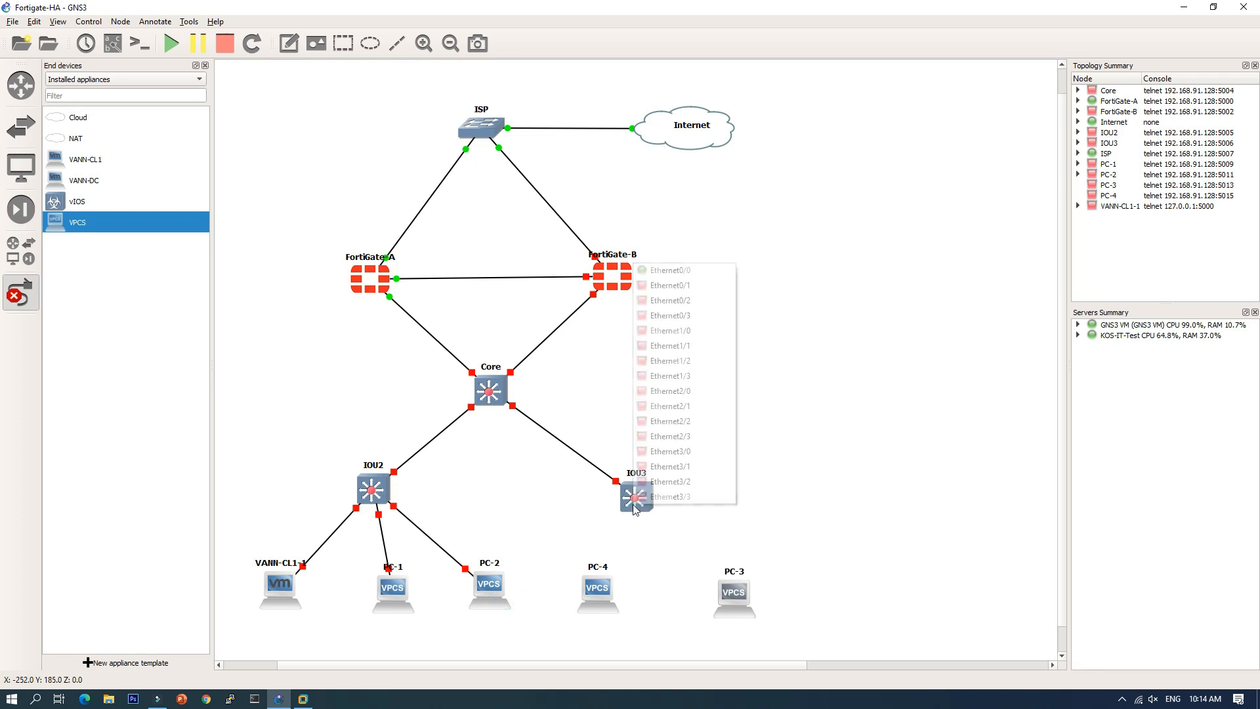
pyautogui.click(661, 282)
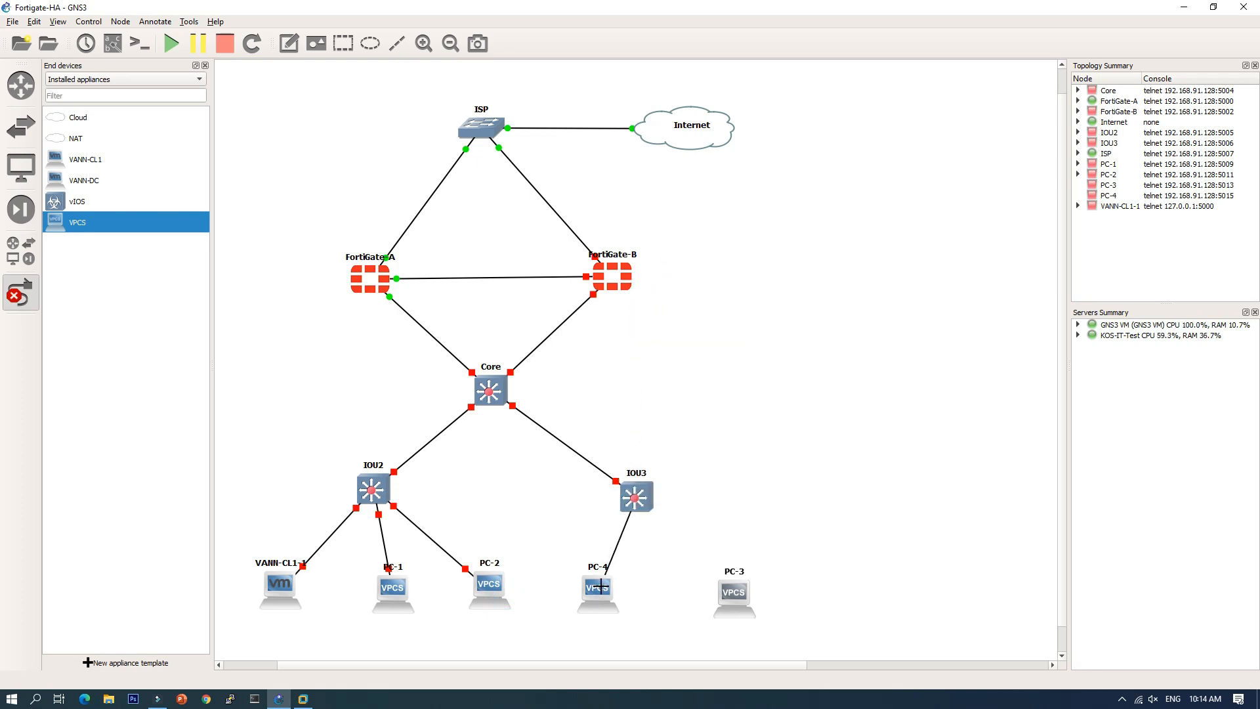
pyautogui.click(600, 578)
pyautogui.click(630, 590)
pyautogui.click(641, 510)
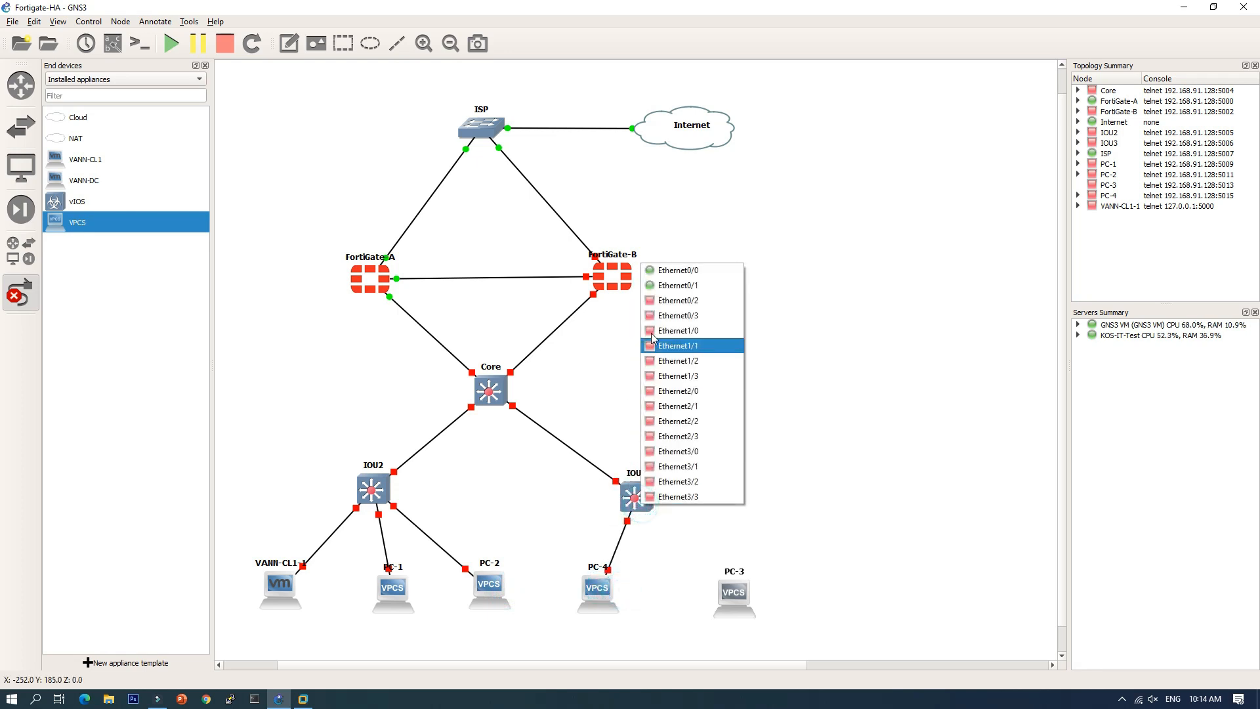
pyautogui.click(662, 286)
pyautogui.click(735, 592)
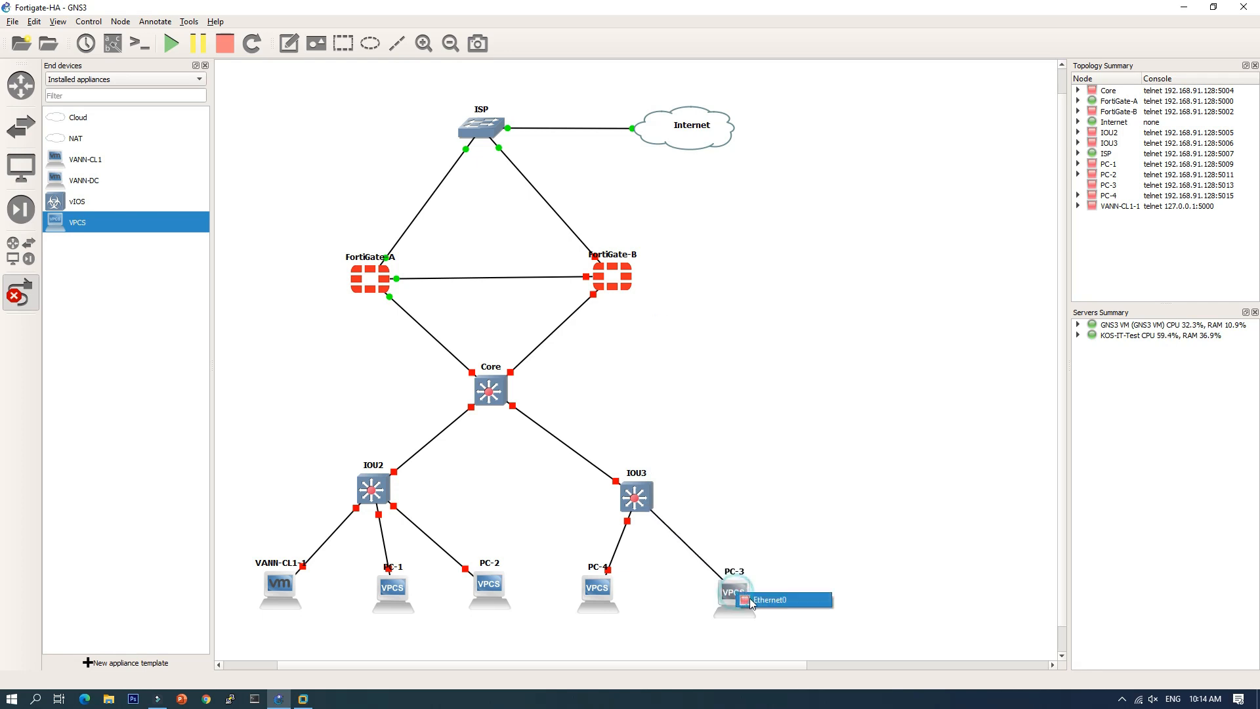
pyautogui.click(745, 599)
# Step: Place a new text note above the FortiGate-A to FortiGate-B link
pyautogui.click(23, 296)
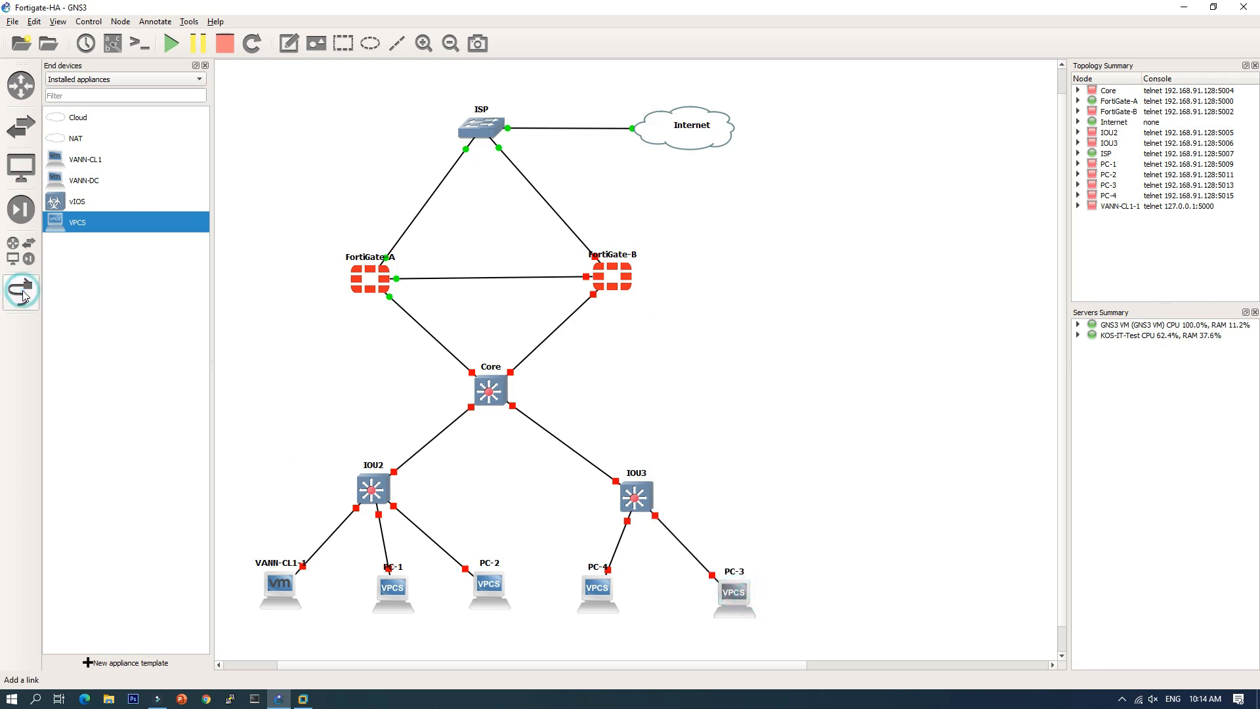
pyautogui.click(289, 44)
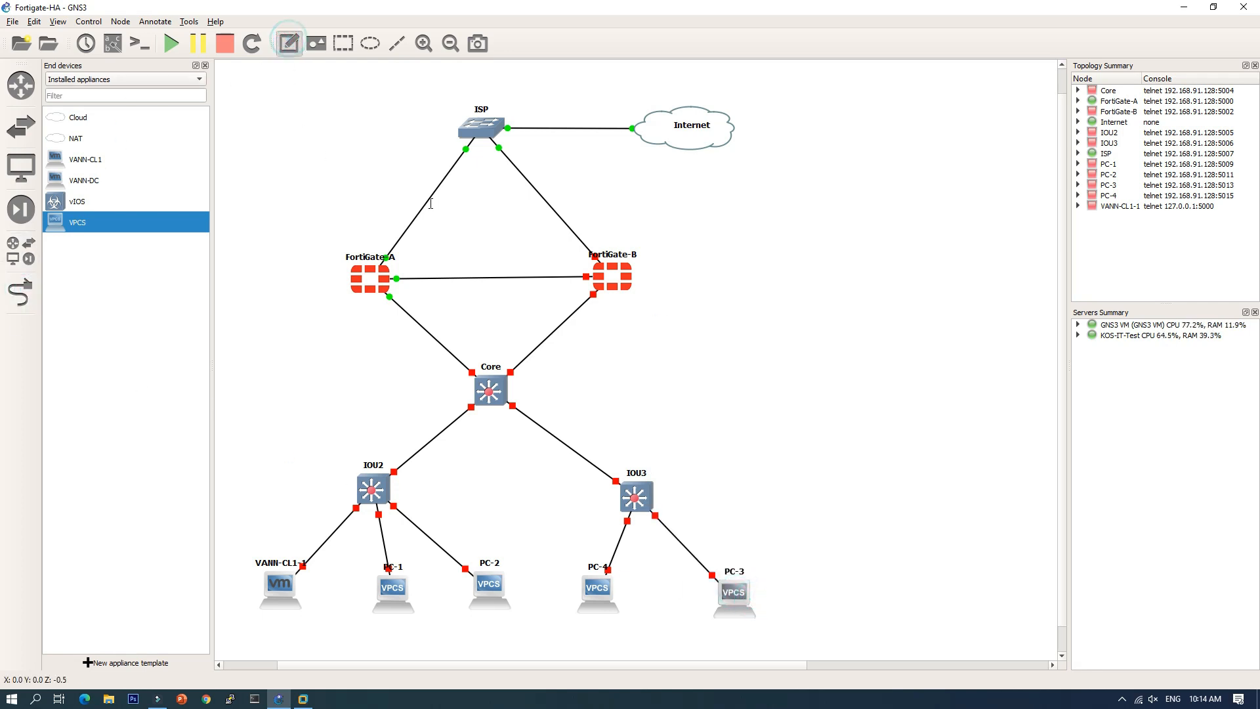
pyautogui.click(467, 264)
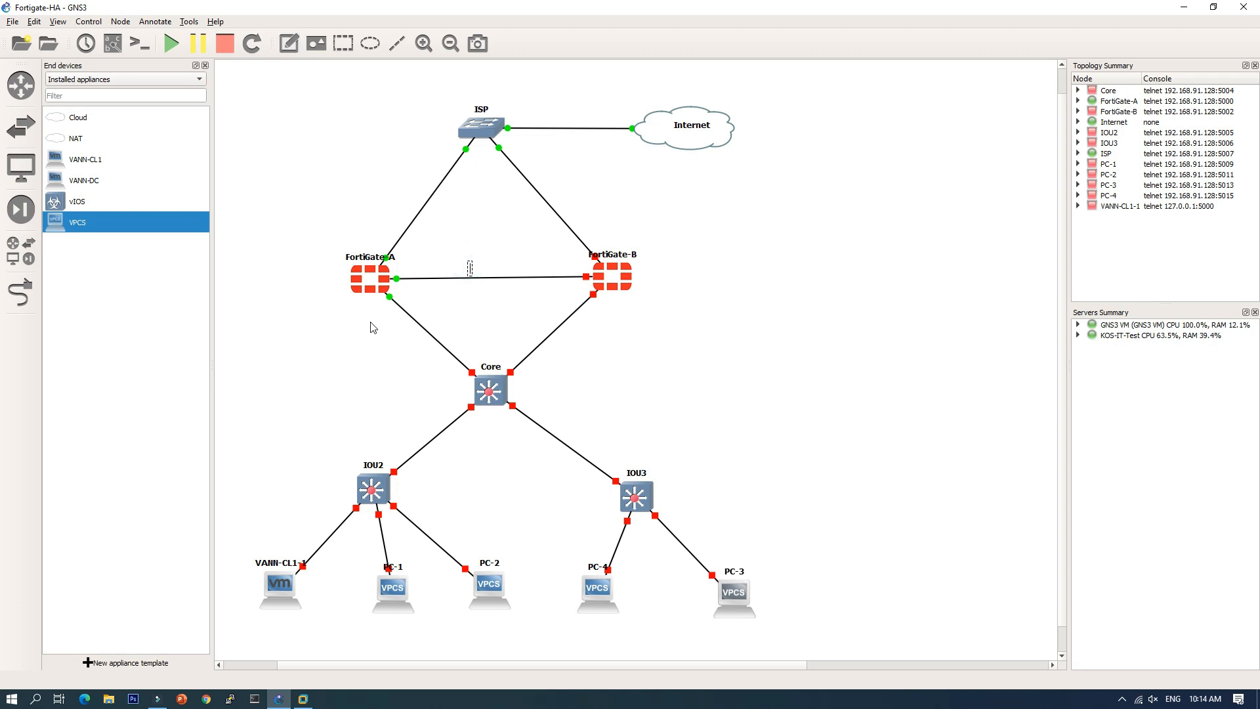
# Step: Enter 'HA-Link' as the note text, correcting the mistyped 'HeartBead'
pyautogui.write('HeartBead')
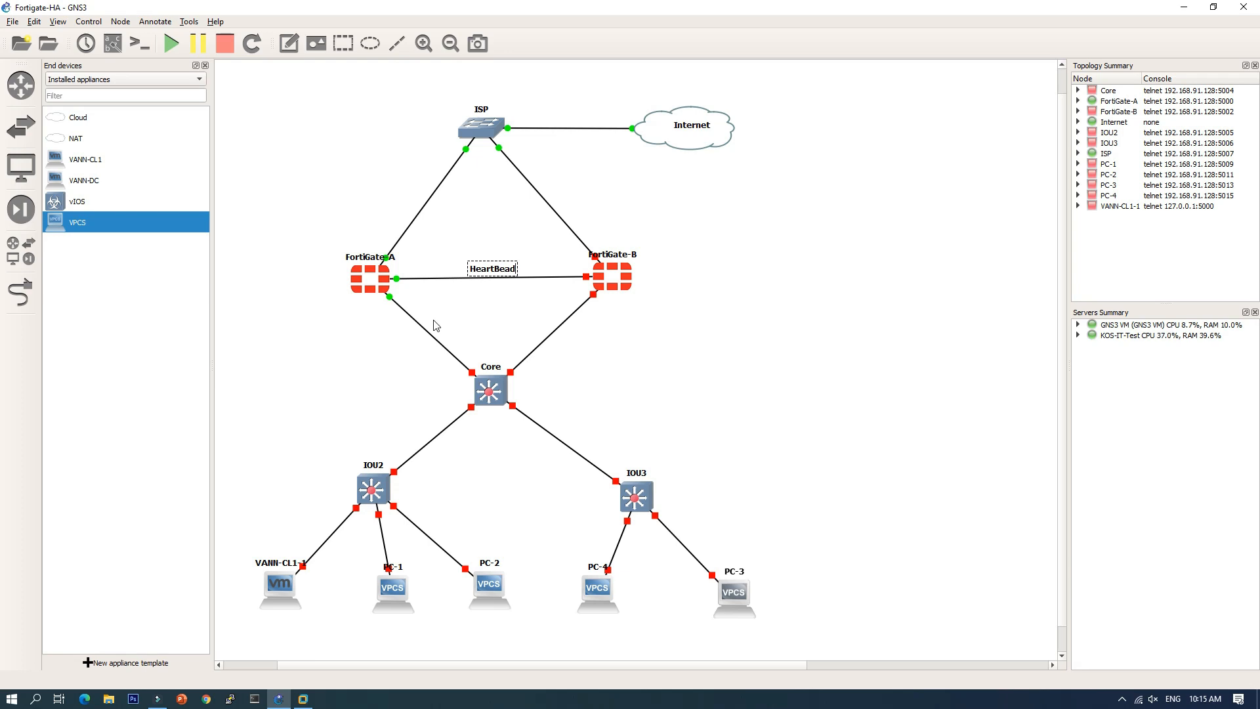
pyautogui.press('BackSpace')
pyautogui.press('BackSpace')
pyautogui.press('BackSpace')
pyautogui.press('BackSpace')
pyautogui.press('BackSpace')
pyautogui.press('BackSpace')
pyautogui.press('BackSpace')
pyautogui.press('BackSpace')
pyautogui.write('a')
pyautogui.press('BackSpace')
pyautogui.write('A-Link')
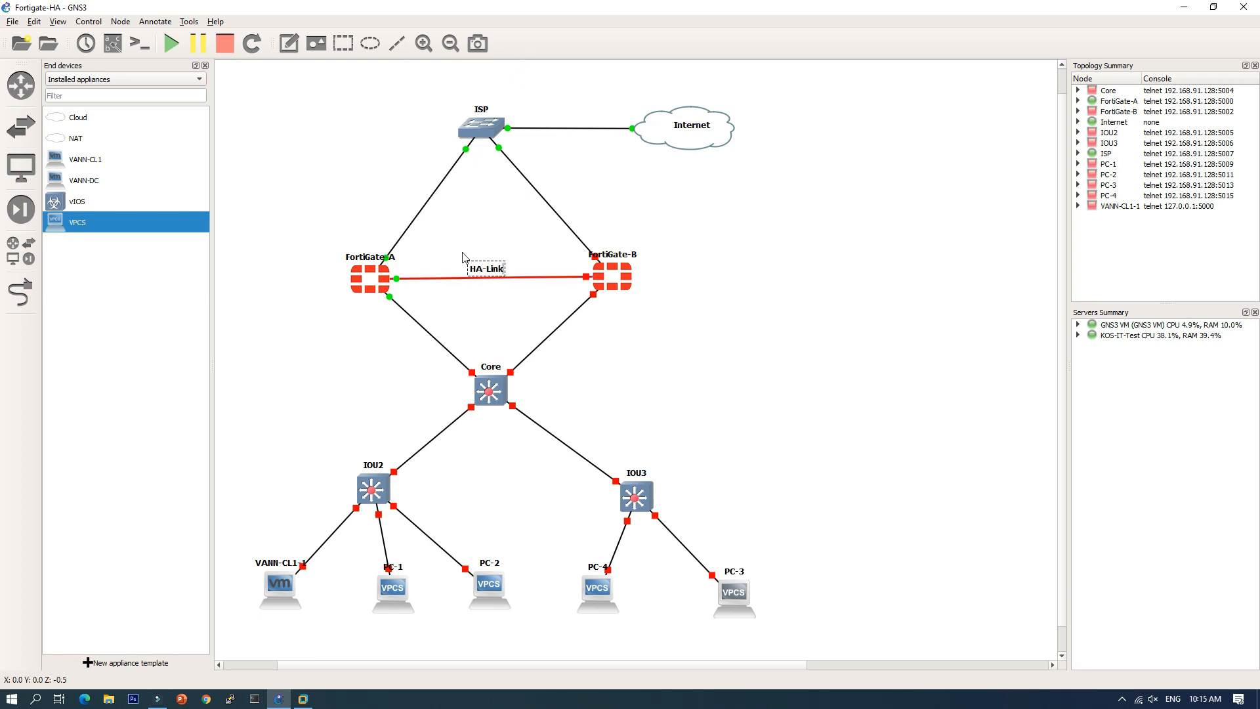
pyautogui.click(465, 226)
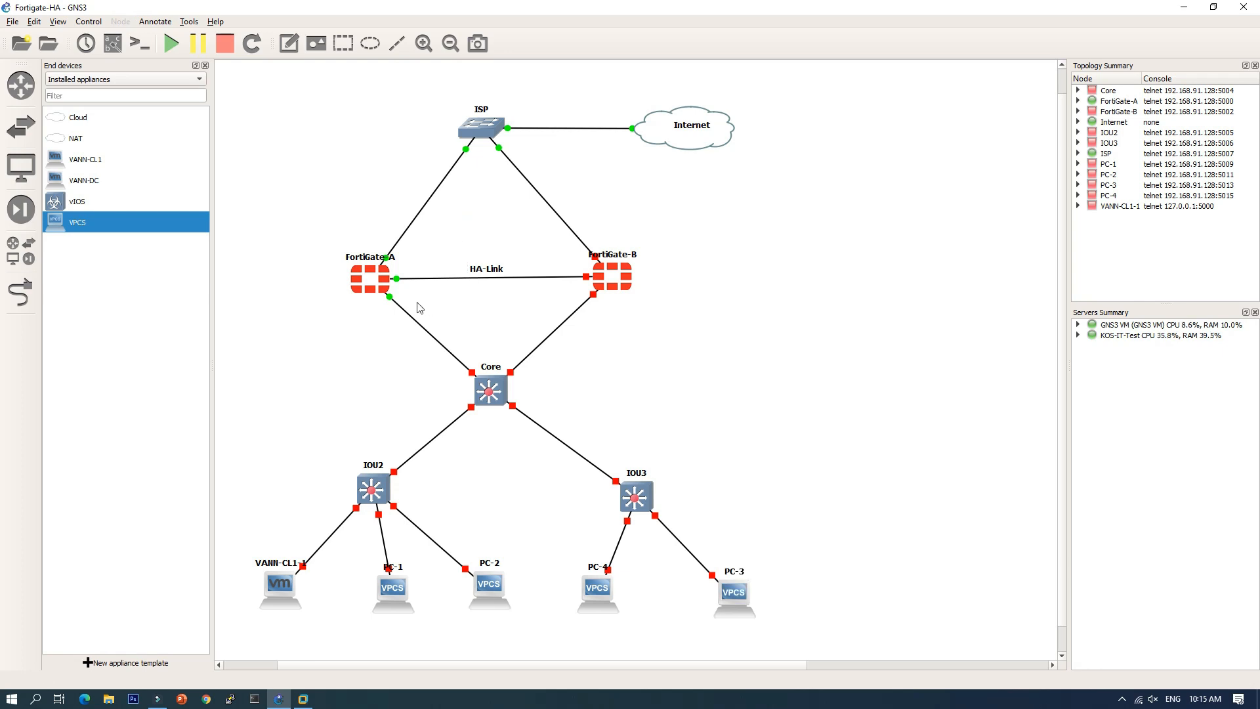
# Step: Hide the End devices panel and write a note listing vlan 10: 192.168.10.1, vlan 20: 192.168.20.1, vlan 30: 192.168.30.1
pyautogui.click(290, 44)
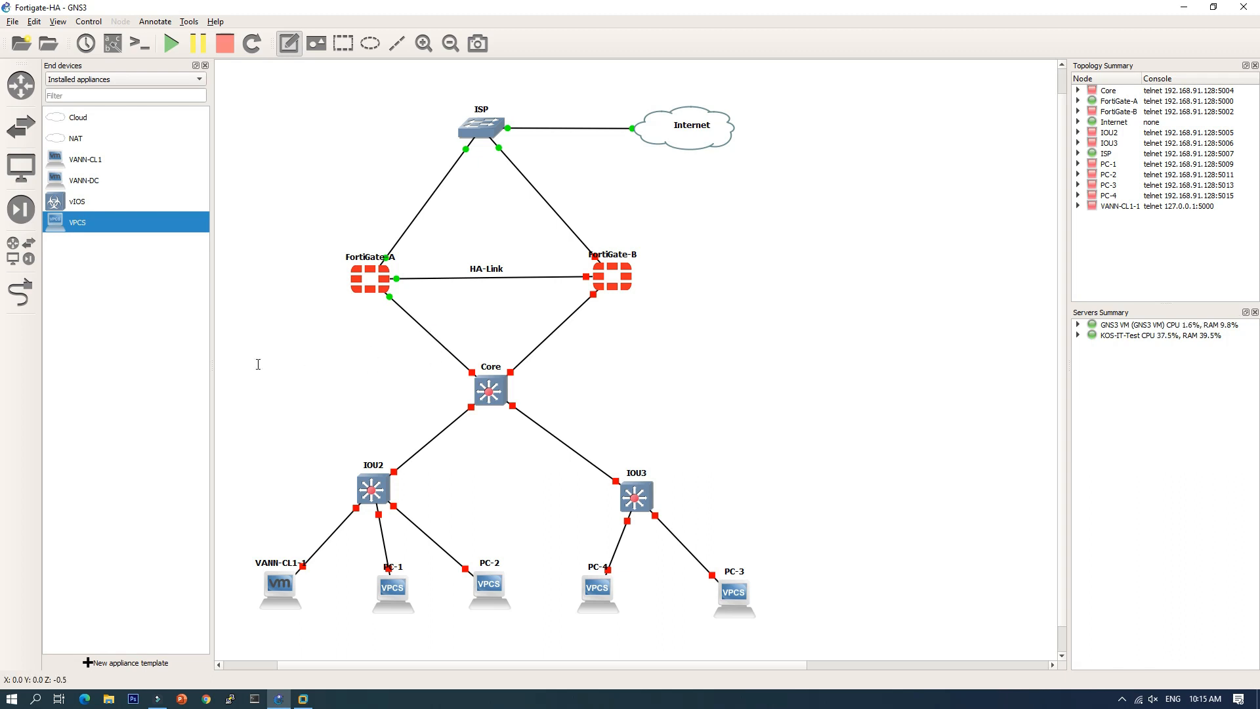
pyautogui.click(205, 65)
pyautogui.click(89, 202)
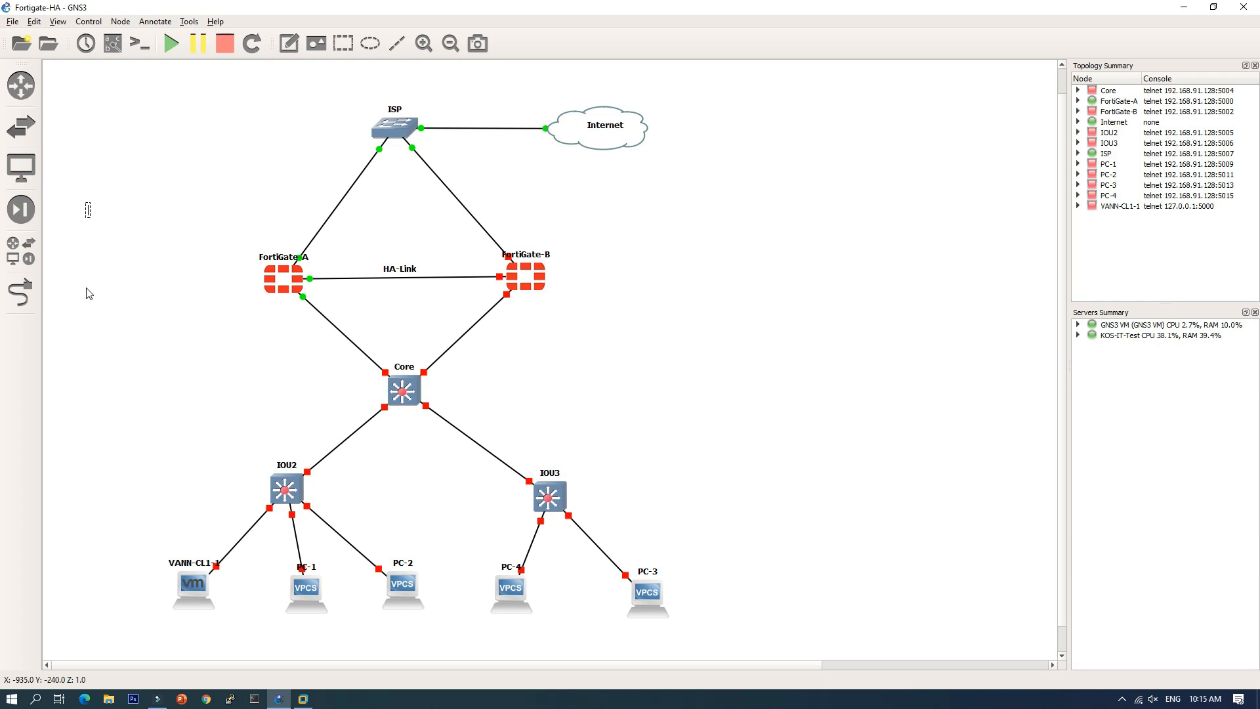
pyautogui.write('vlan 10: 192.168.10.1')
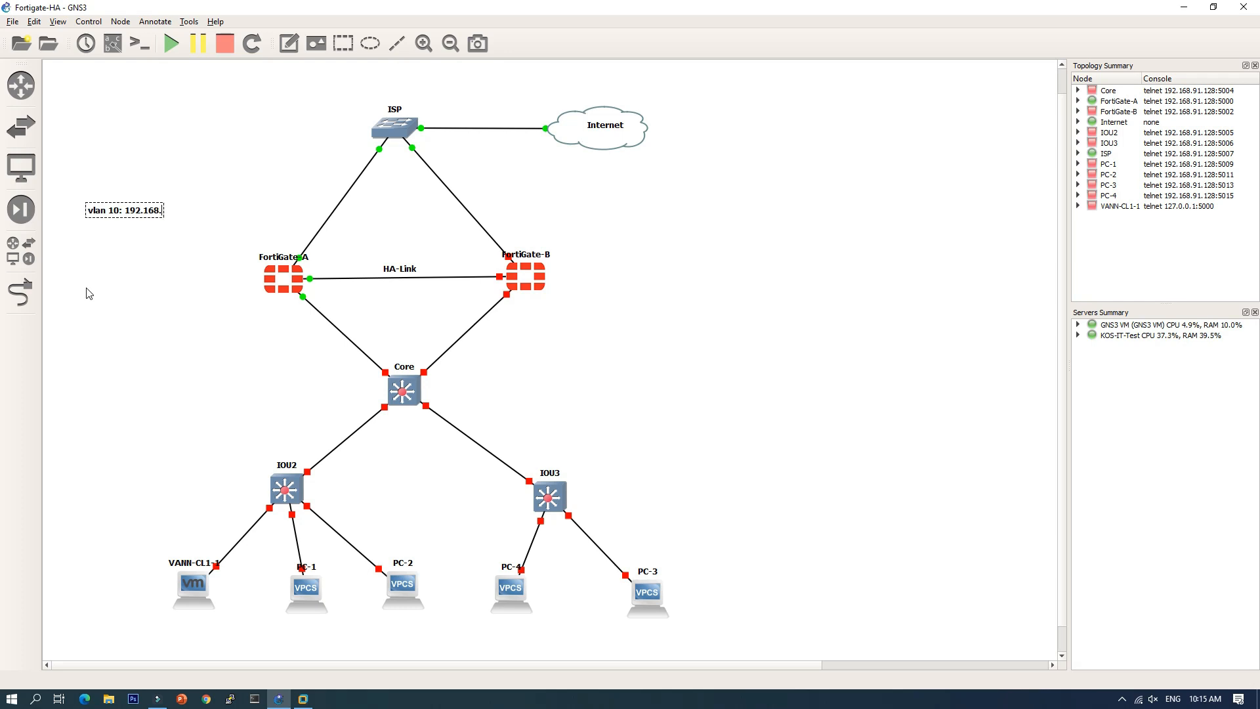
pyautogui.press('Return')
pyautogui.write('vlan 20: 192.1')
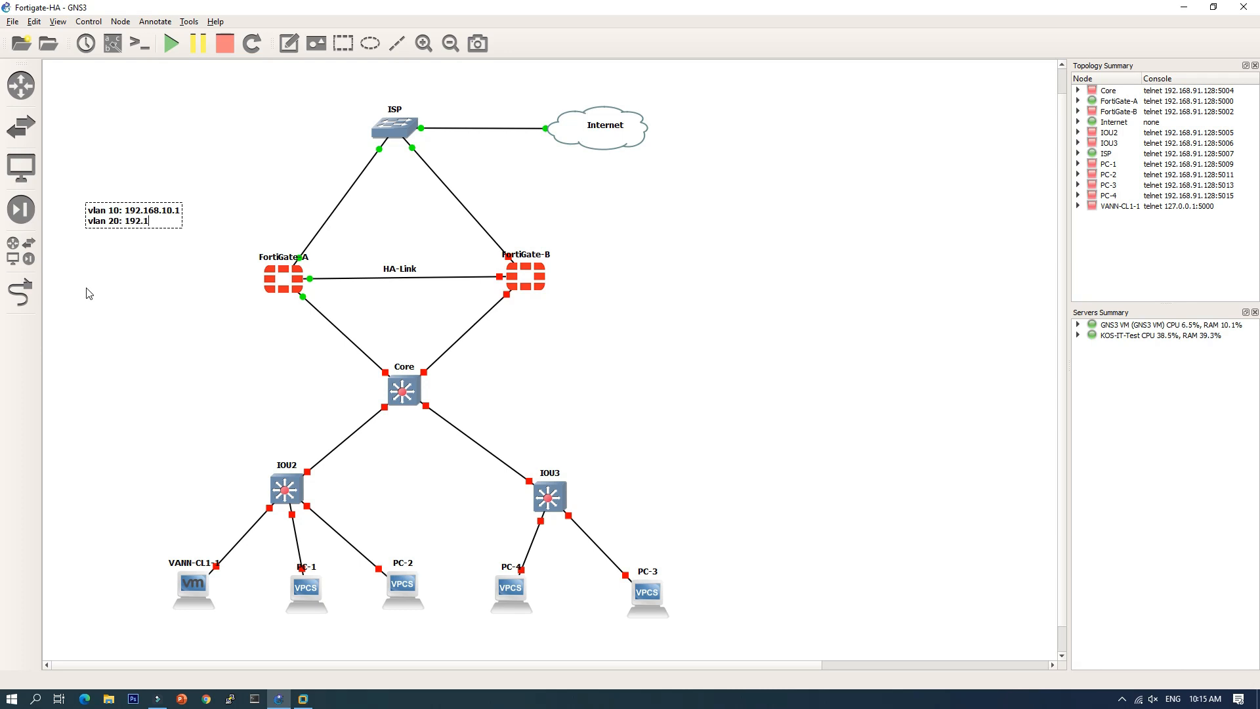
pyautogui.write('68.20.1')
pyautogui.press('Return')
pyautogui.write('vlan 30: ')
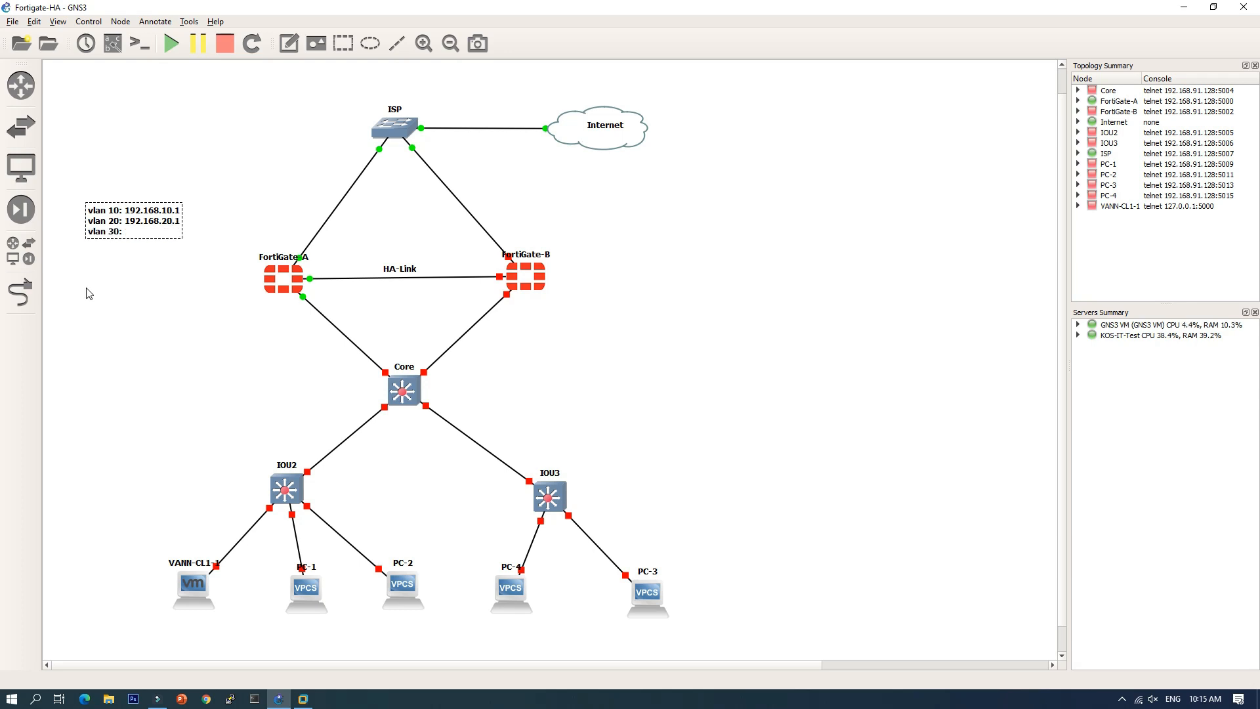
pyautogui.write('192.168.30.1')
# Step: Move the finished VLAN gateway note beside FortiGate-A
pyautogui.click(82, 274)
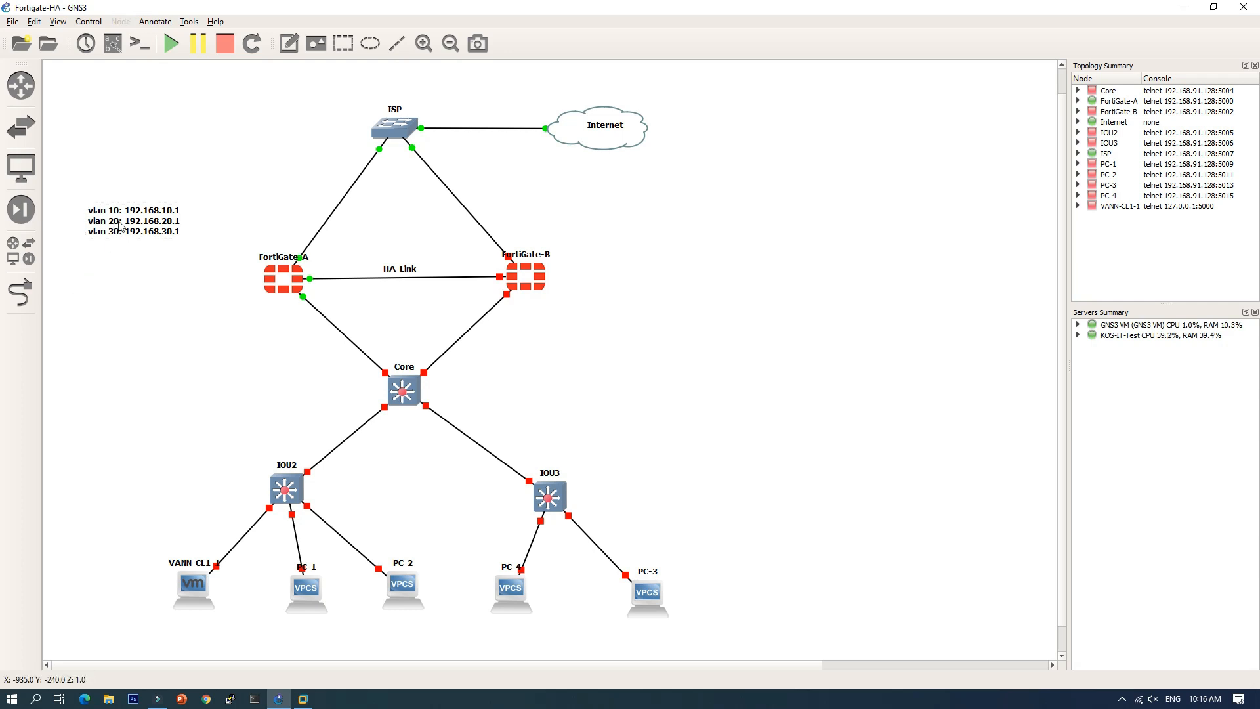
pyautogui.moveTo(119, 227); pyautogui.dragTo(216, 332)
pyautogui.click(168, 386)
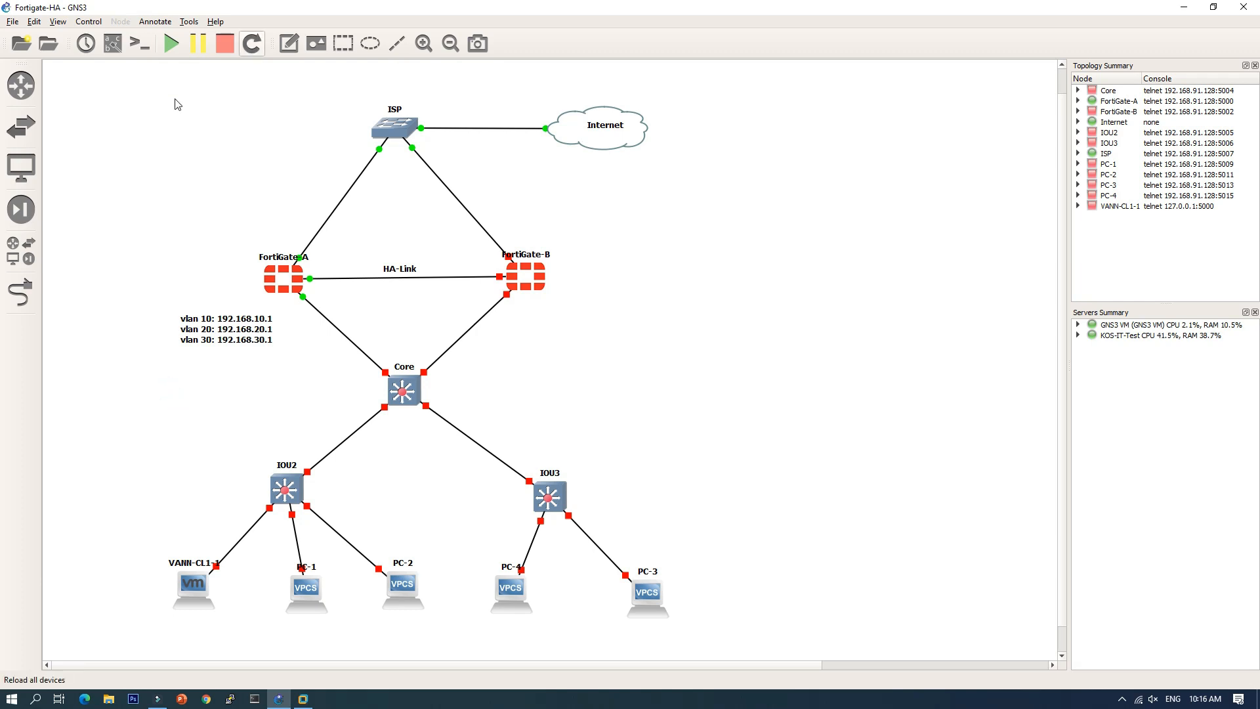
# Step: Show interface names on all links and open FortiGate-A's console
pyautogui.click(114, 45)
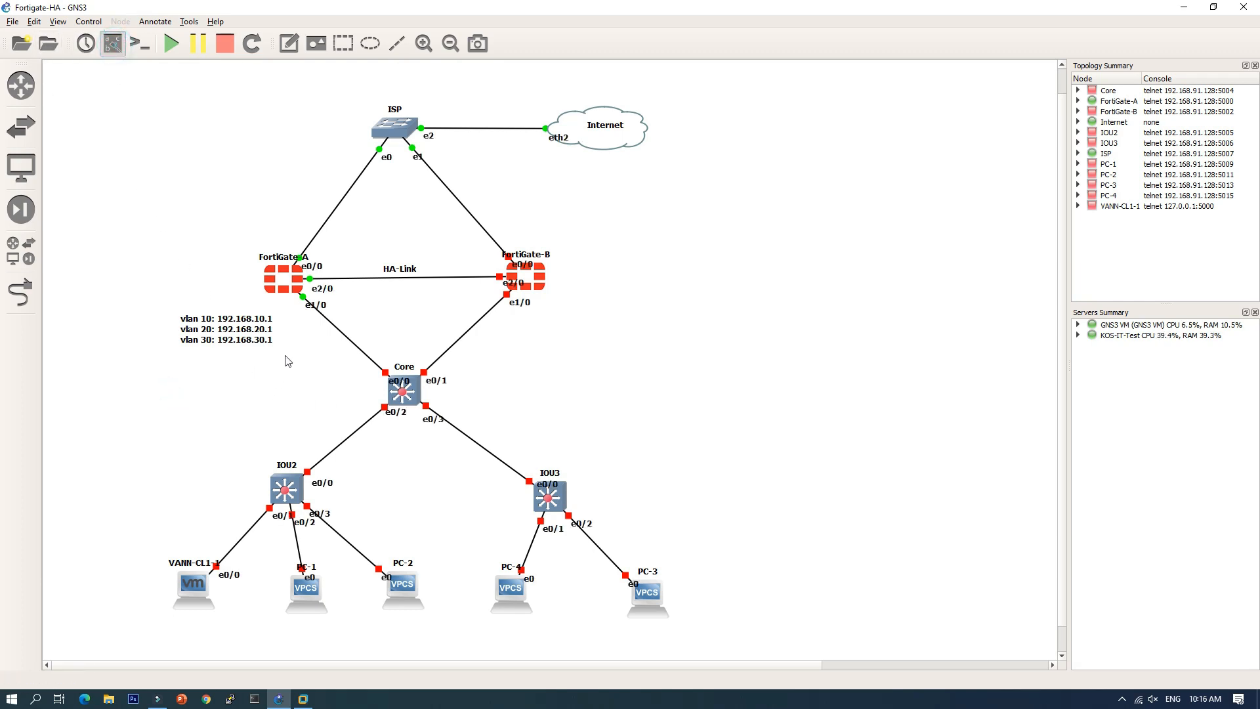
pyautogui.rightClick(281, 287)
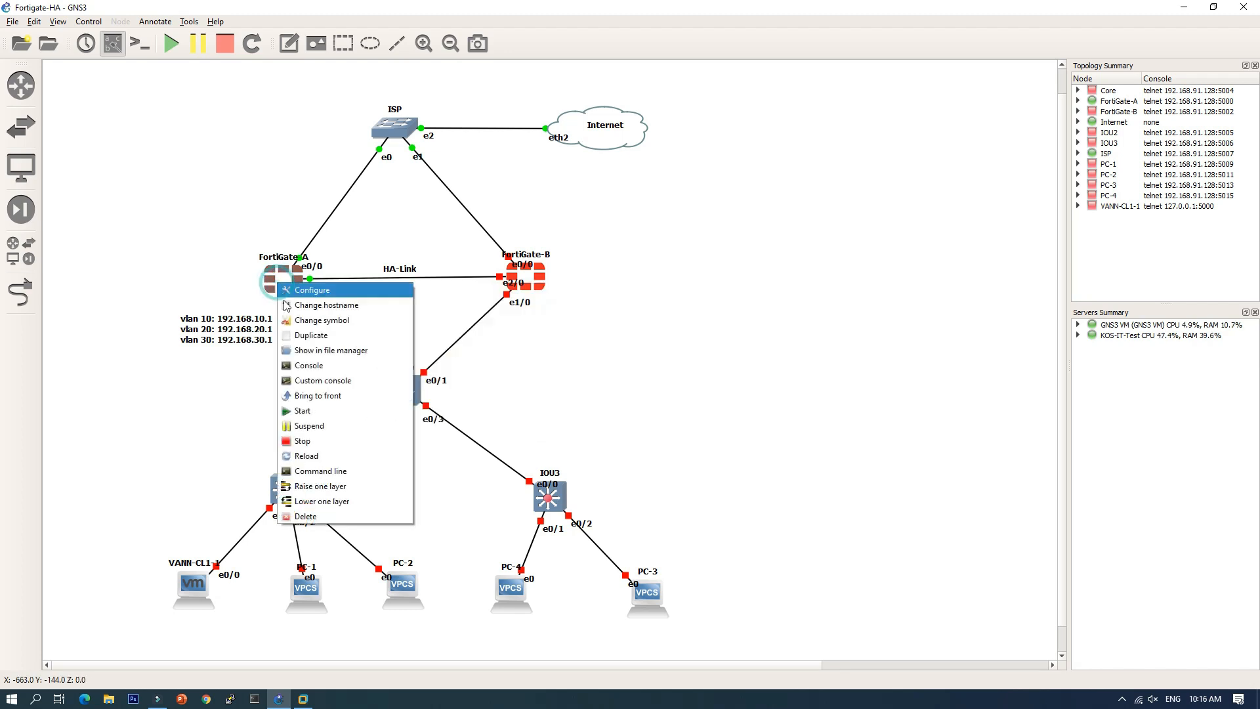
pyautogui.click(309, 362)
# Step: Move the FortiGate-A console aside, minimize it, and pick the Add a note tool
pyautogui.moveTo(336, 90); pyautogui.dragTo(668, 236)
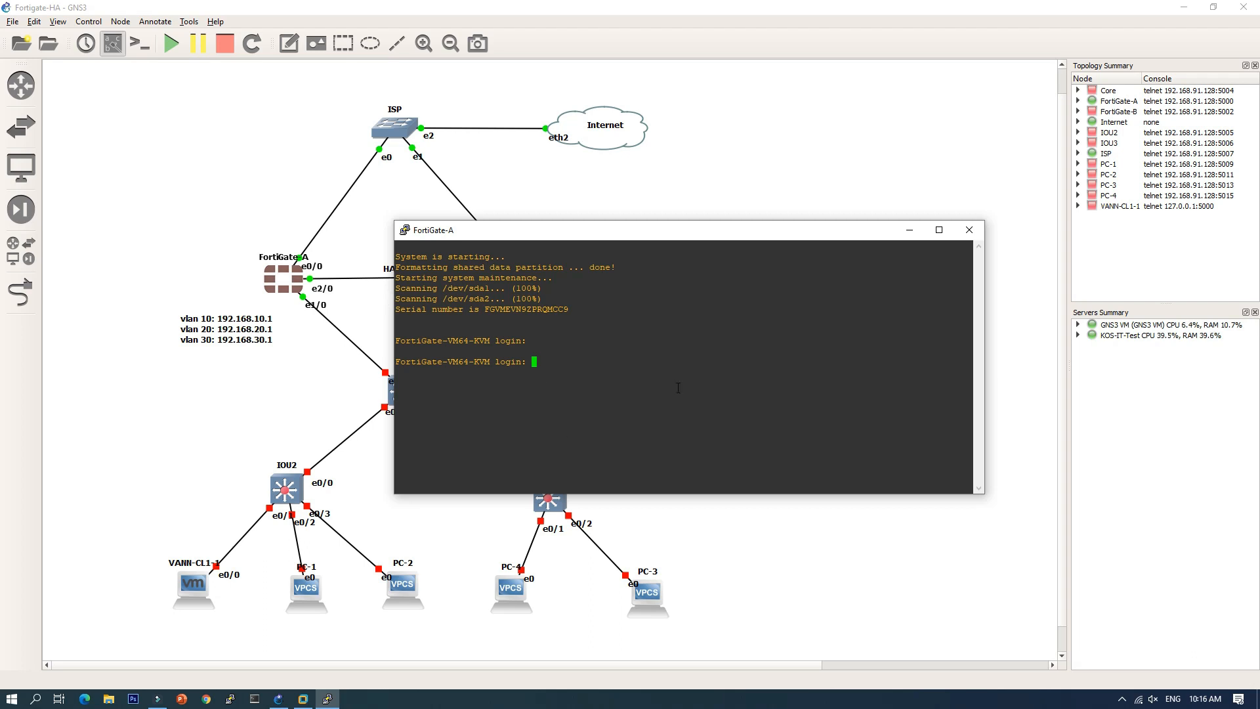
pyautogui.moveTo(694, 235); pyautogui.dragTo(847, 141)
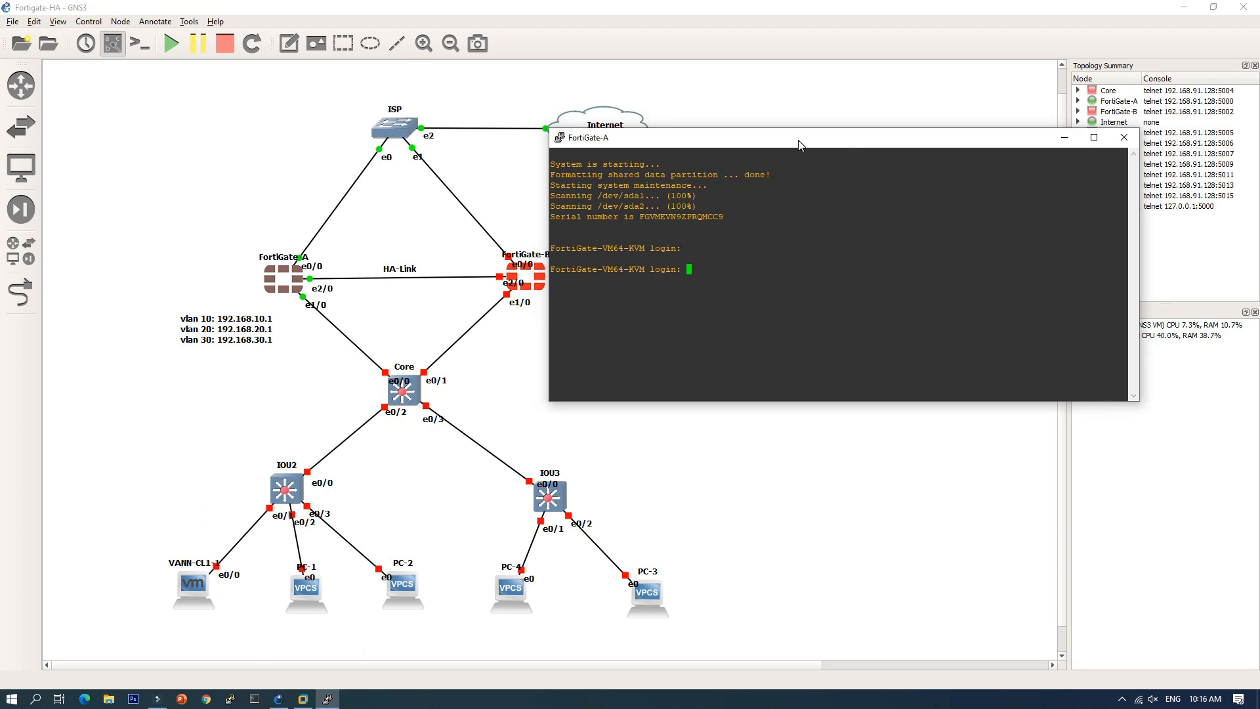
pyautogui.click(1062, 138)
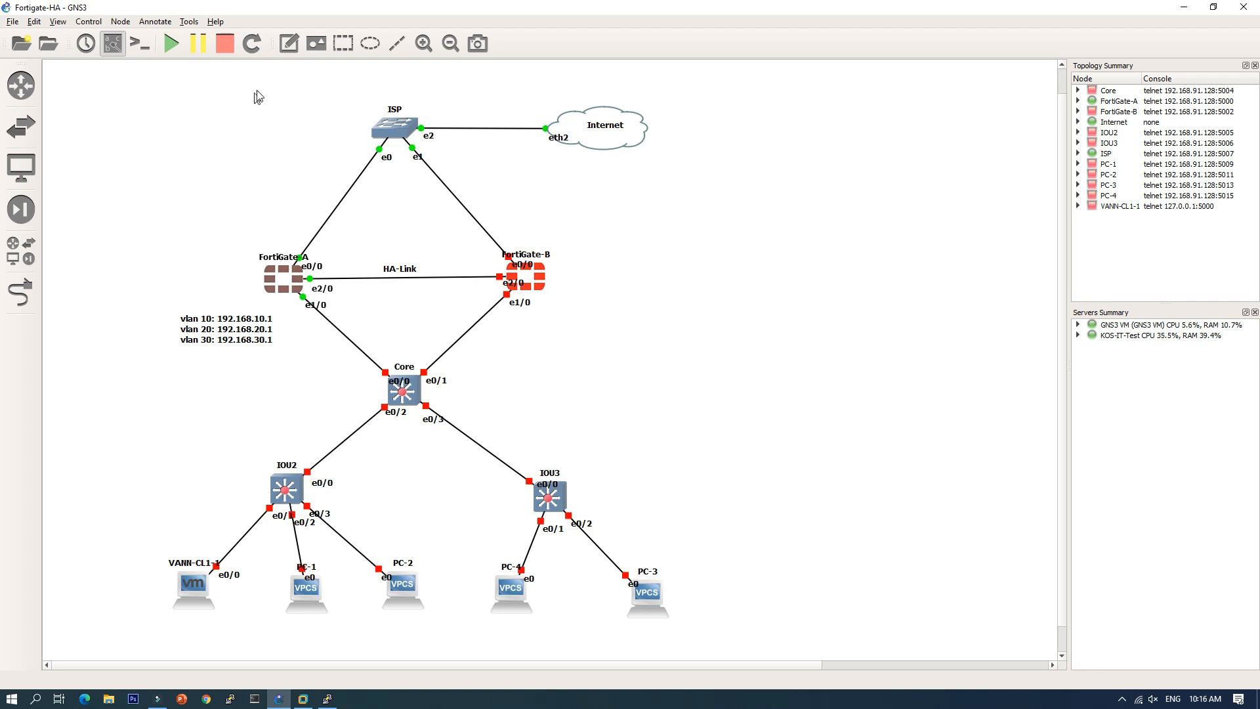
pyautogui.click(289, 43)
# Step: Add a 192.168.130.12/24 note beside the ISP–FortiGate-A link and restore the FortiGate-A console
pyautogui.click(310, 191)
pyautogui.write('192.168.130.12/24')
pyautogui.click(256, 175)
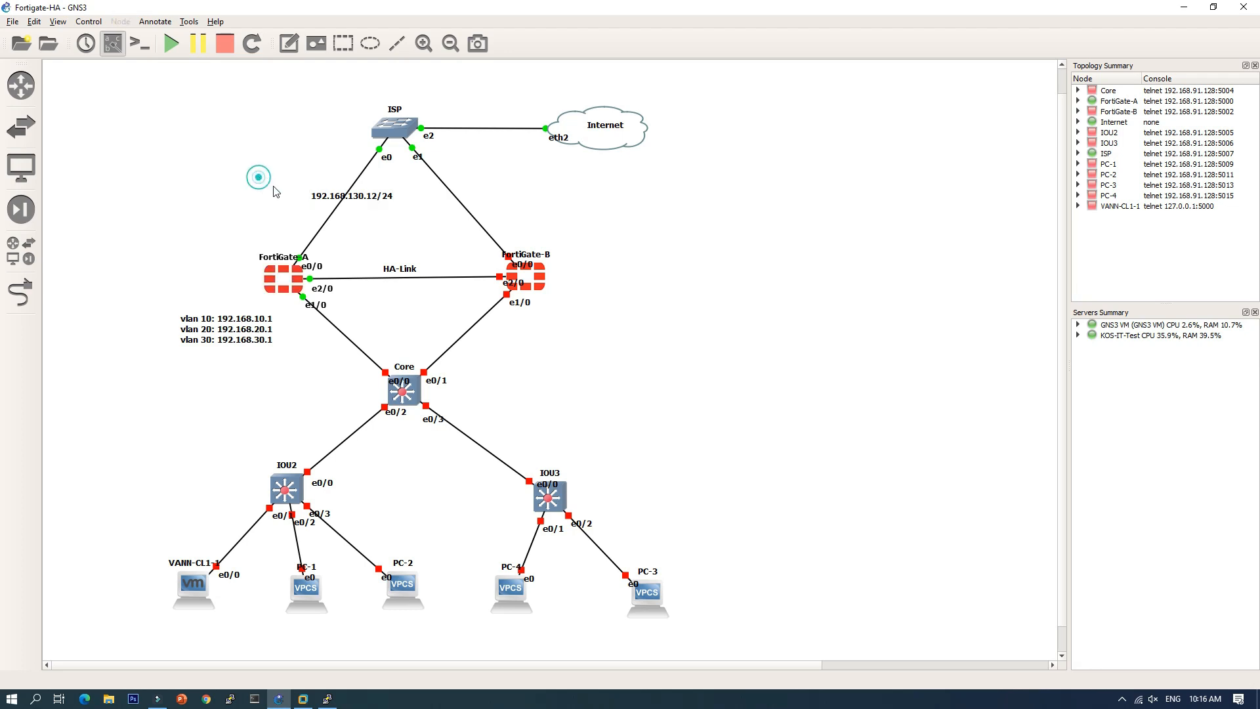
pyautogui.moveTo(327, 198); pyautogui.dragTo(265, 200)
pyautogui.click(212, 229)
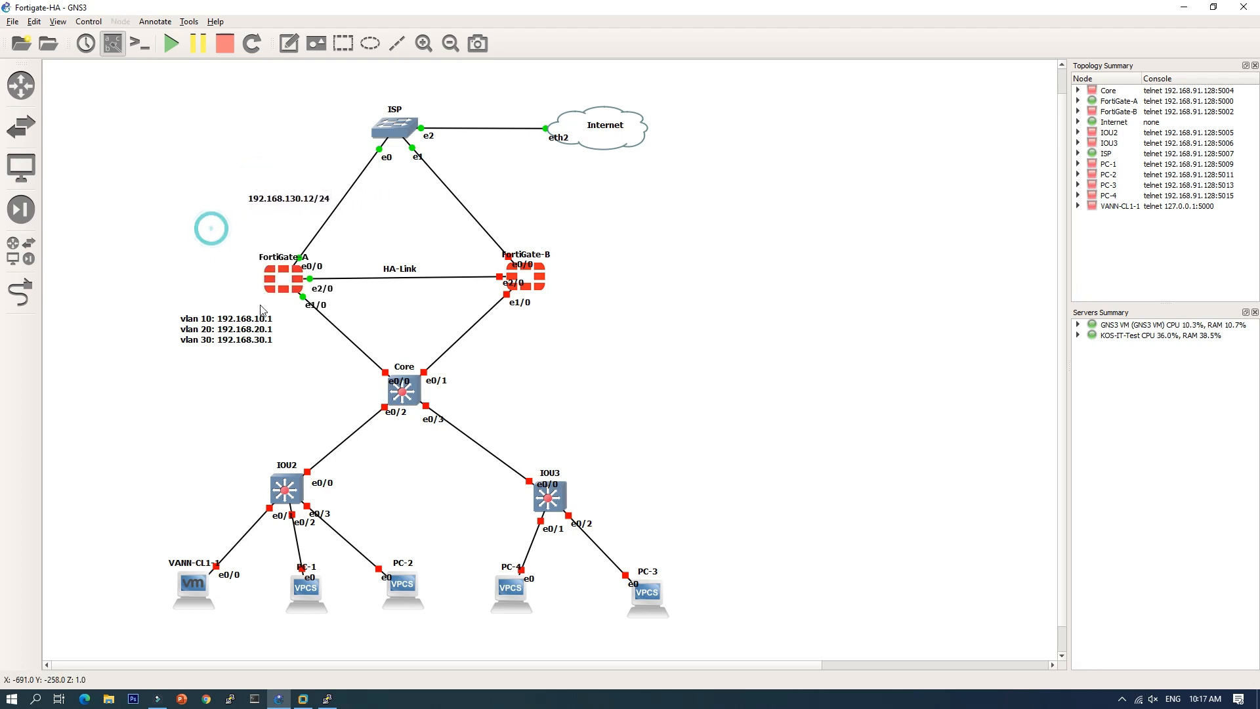
pyautogui.click(328, 699)
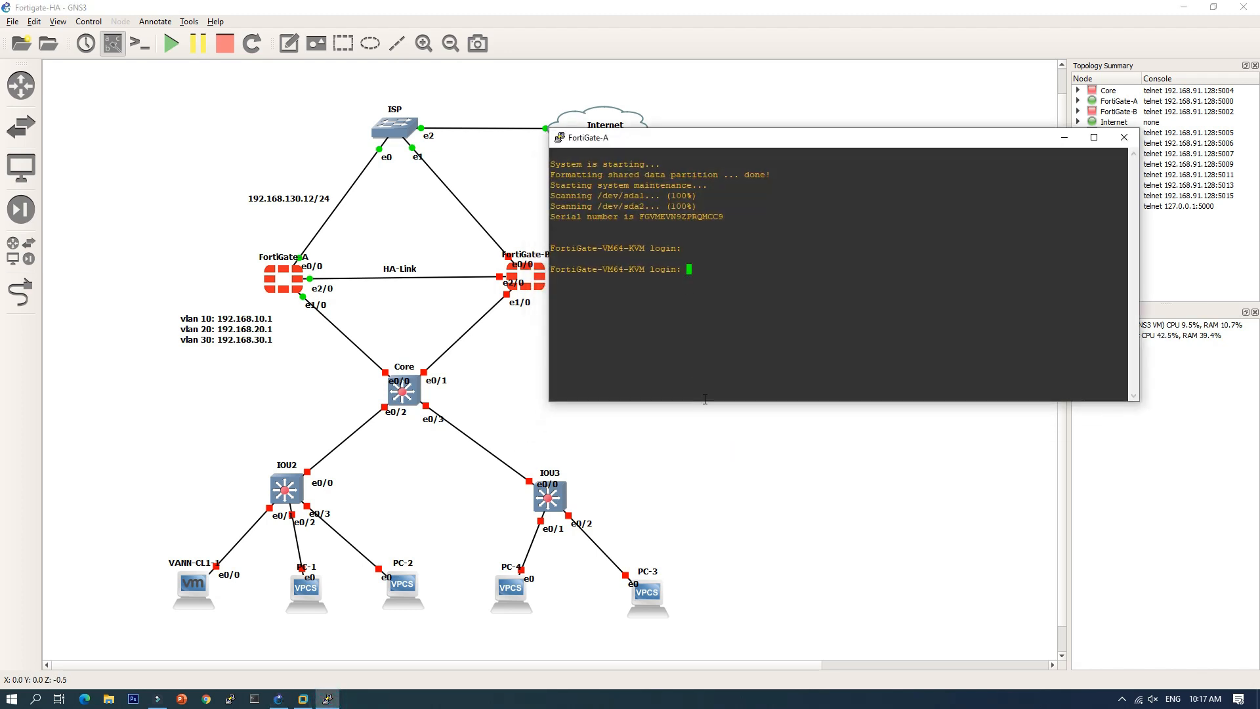
# Step: Log into the firewall as admin and enter config system global
pyautogui.write('admin')
pyautogui.press('Return')
pyautogui.press('Return')
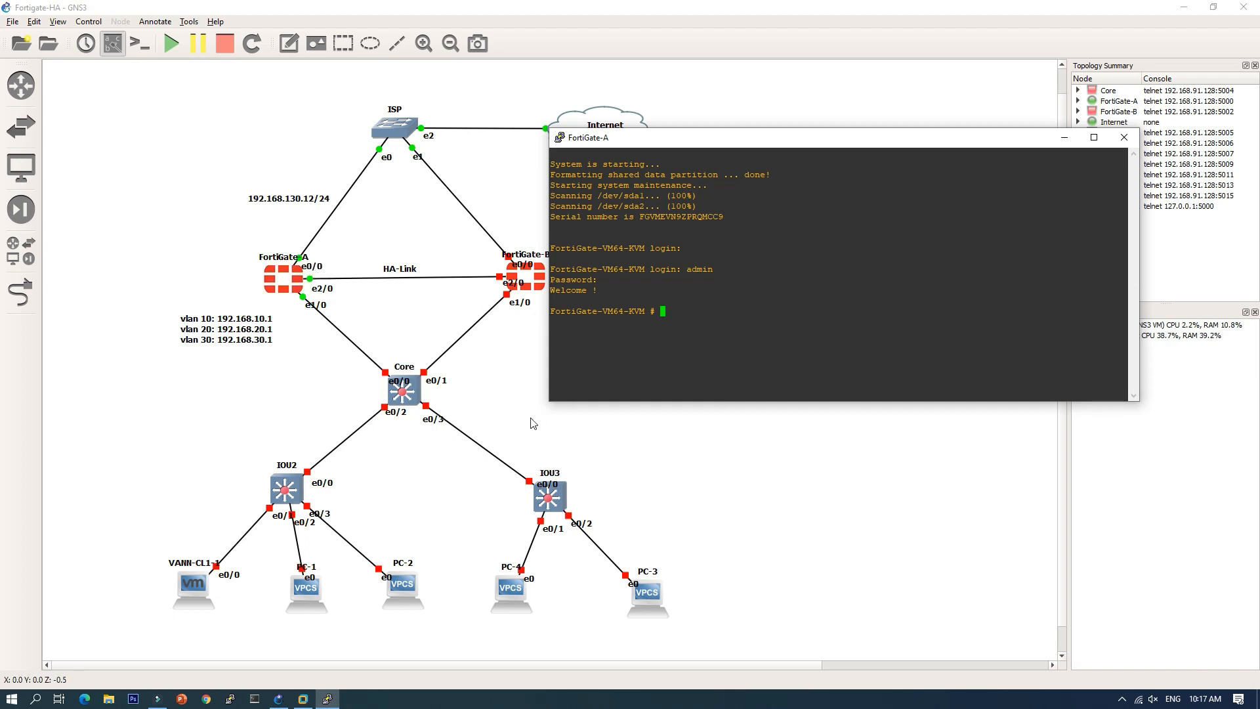
pyautogui.write('con sys global')
pyautogui.press('Return')
# Step: Set the hostname to FortiGate-A, end, and enter config system interface
pyautogui.write('hos')
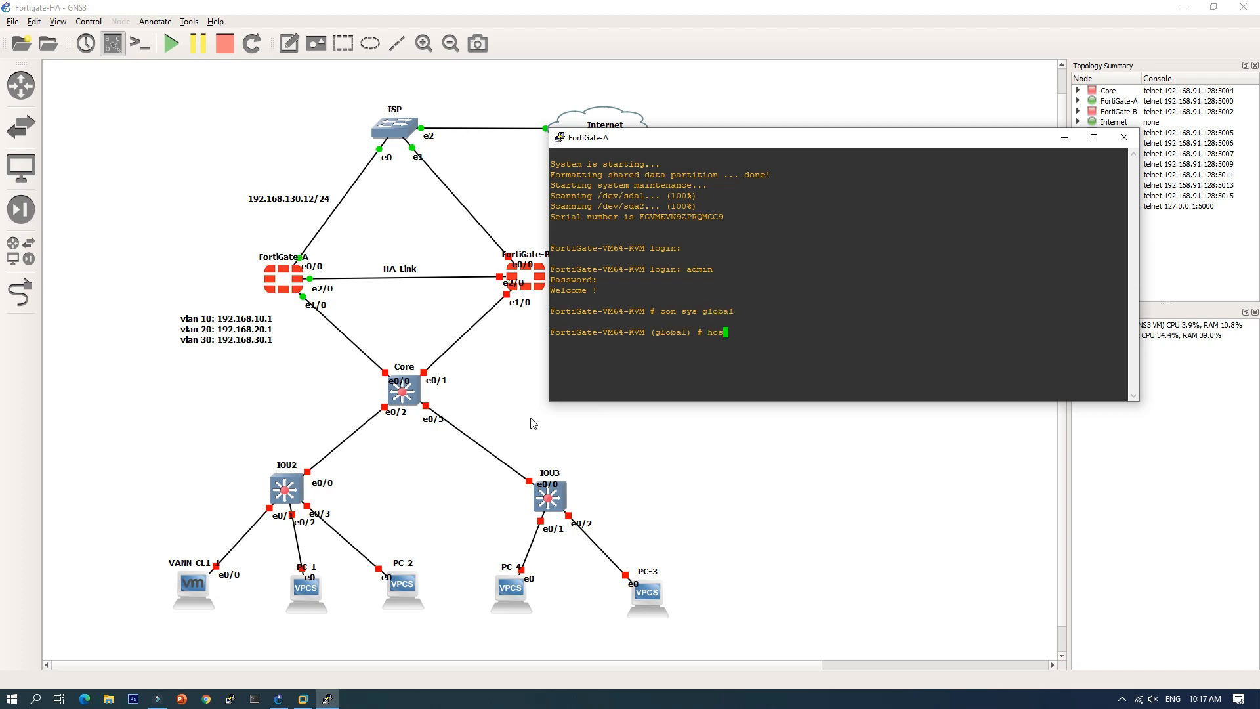
pyautogui.press('BackSpace')
pyautogui.press('BackSpace')
pyautogui.press('BackSpace')
pyautogui.write('set host')
pyautogui.press('Tab')
pyautogui.write('For')
pyautogui.press('Return')
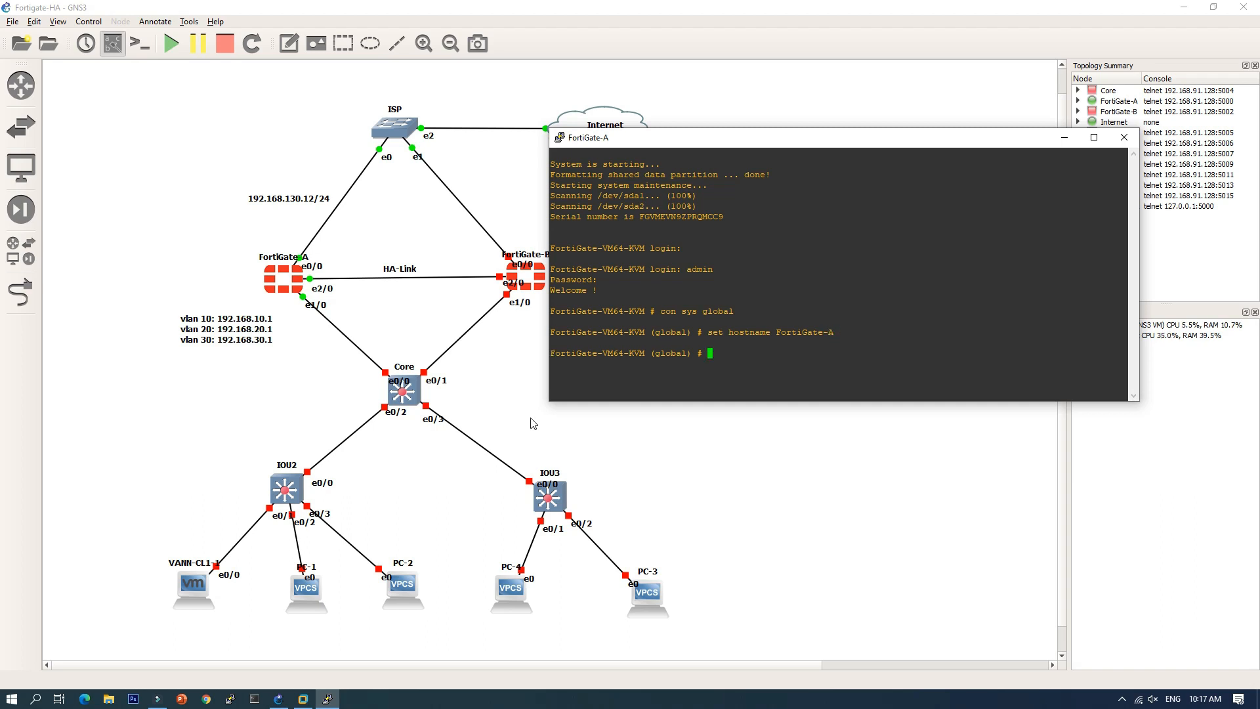
pyautogui.write('end')
pyautogui.press('Return')
pyautogui.write('conf sys')
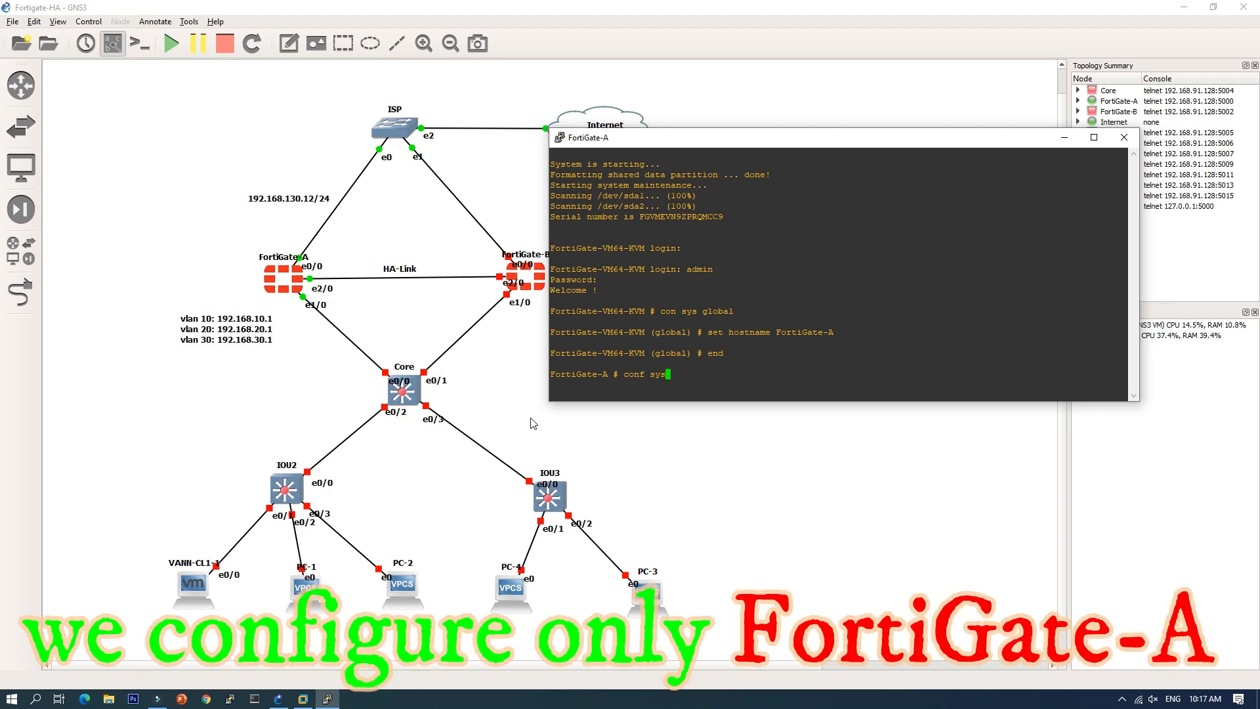
pyautogui.write(' int')
# Step: Edit port1 with static mode and IP 192.168.130.12/24
pyautogui.press('Return')
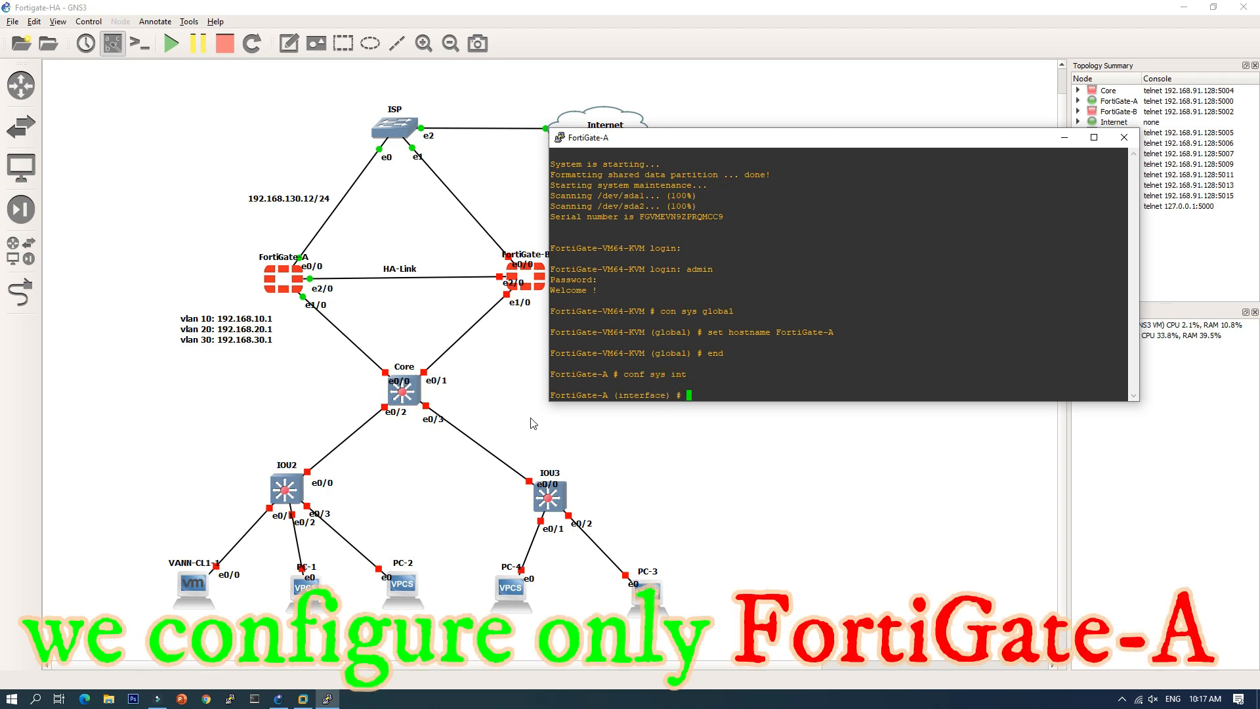
pyautogui.write('edit ')
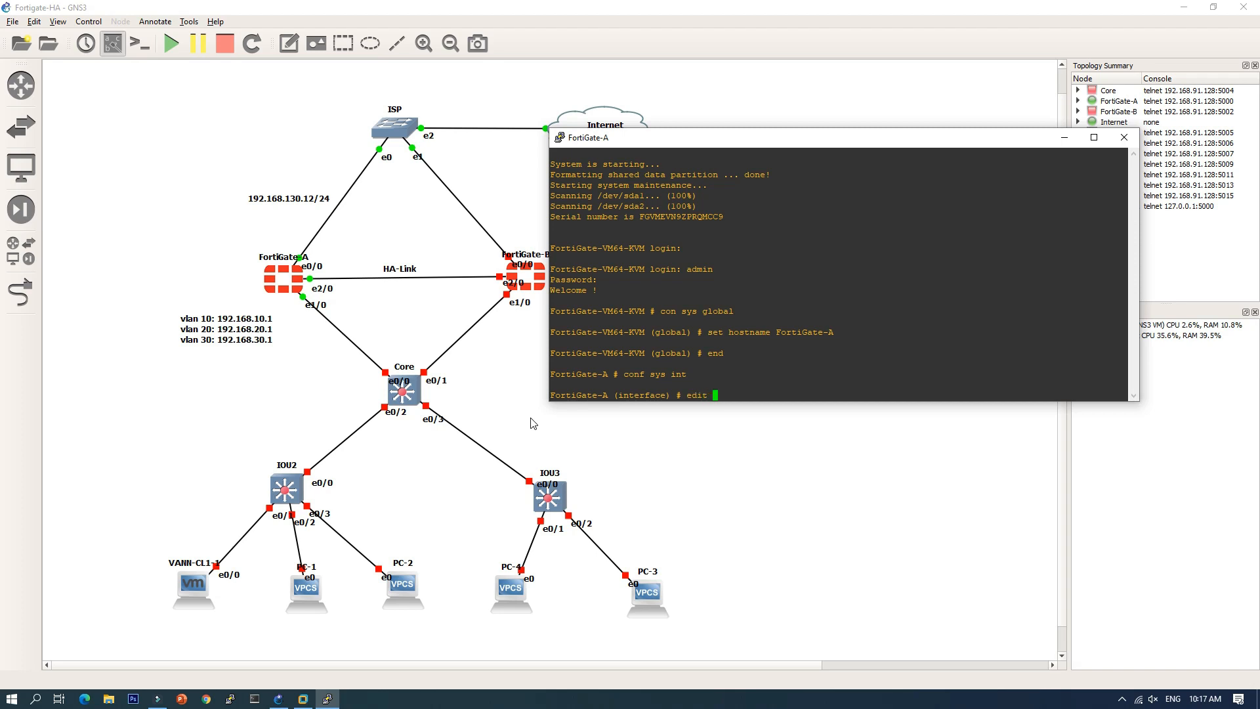
pyautogui.write('port1')
pyautogui.press('Return')
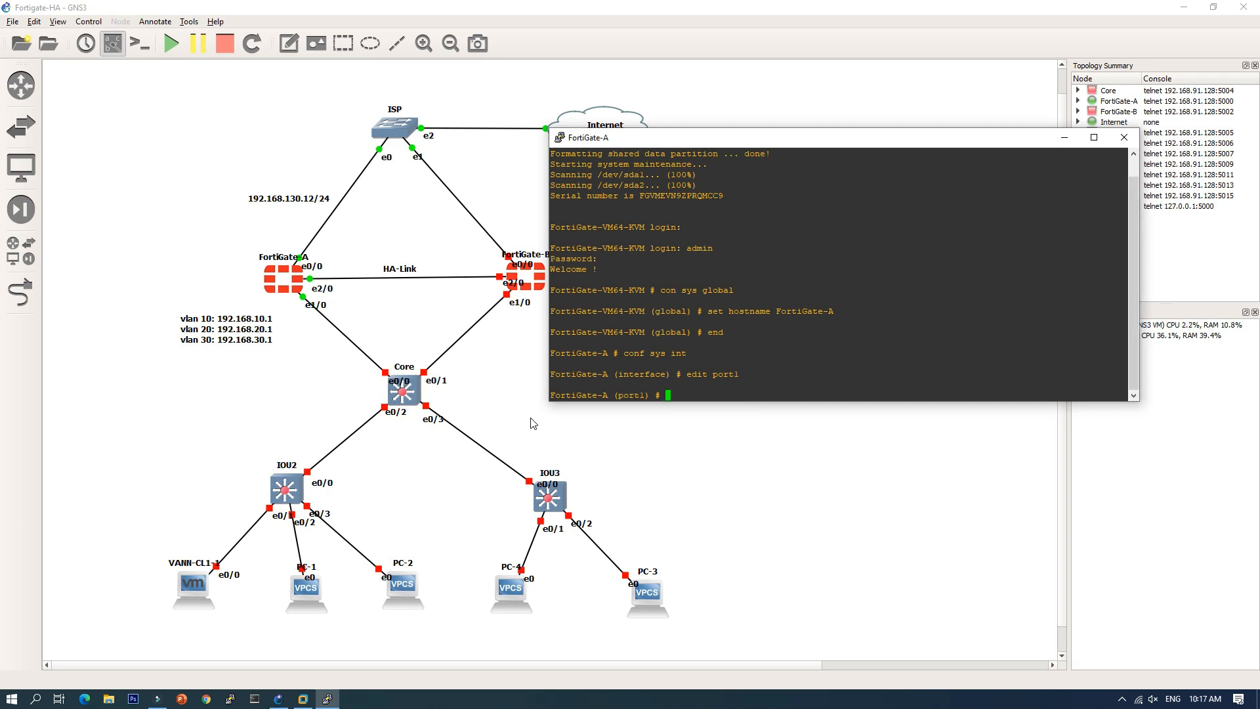
pyautogui.write('set mod static')
pyautogui.press('Return')
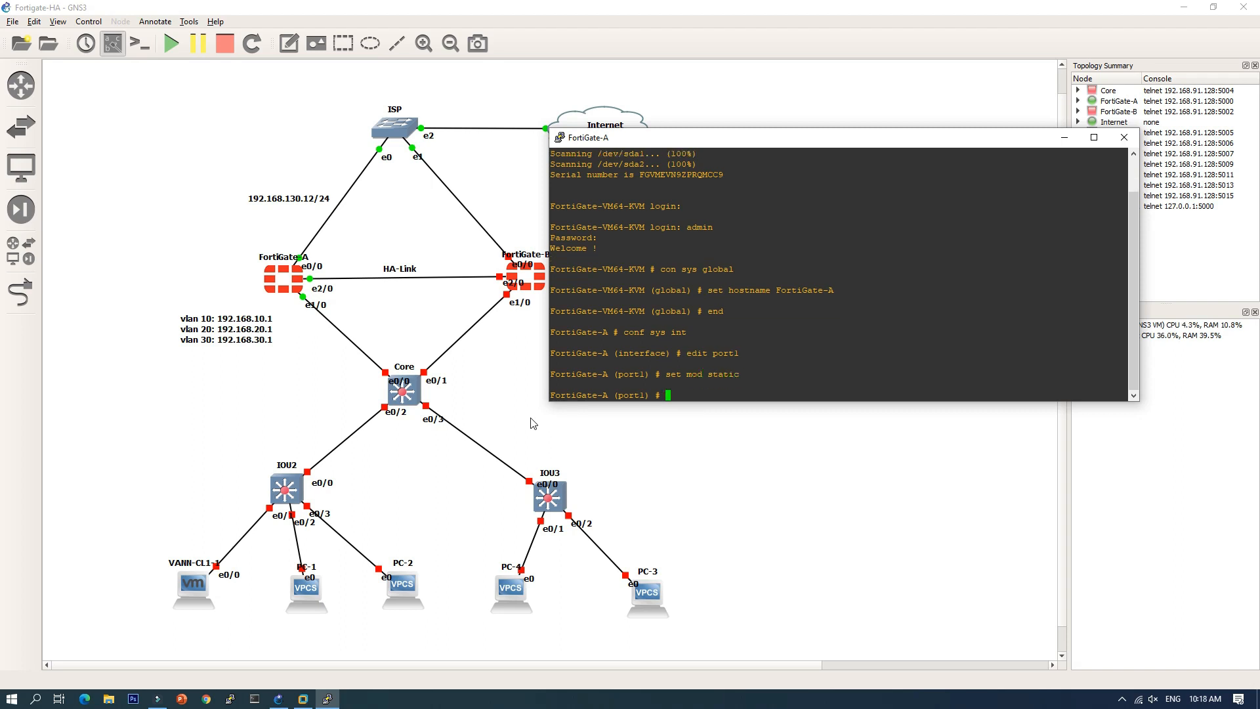
pyautogui.write('set ip 192.168.130.12/24')
pyautogui.press('Return')
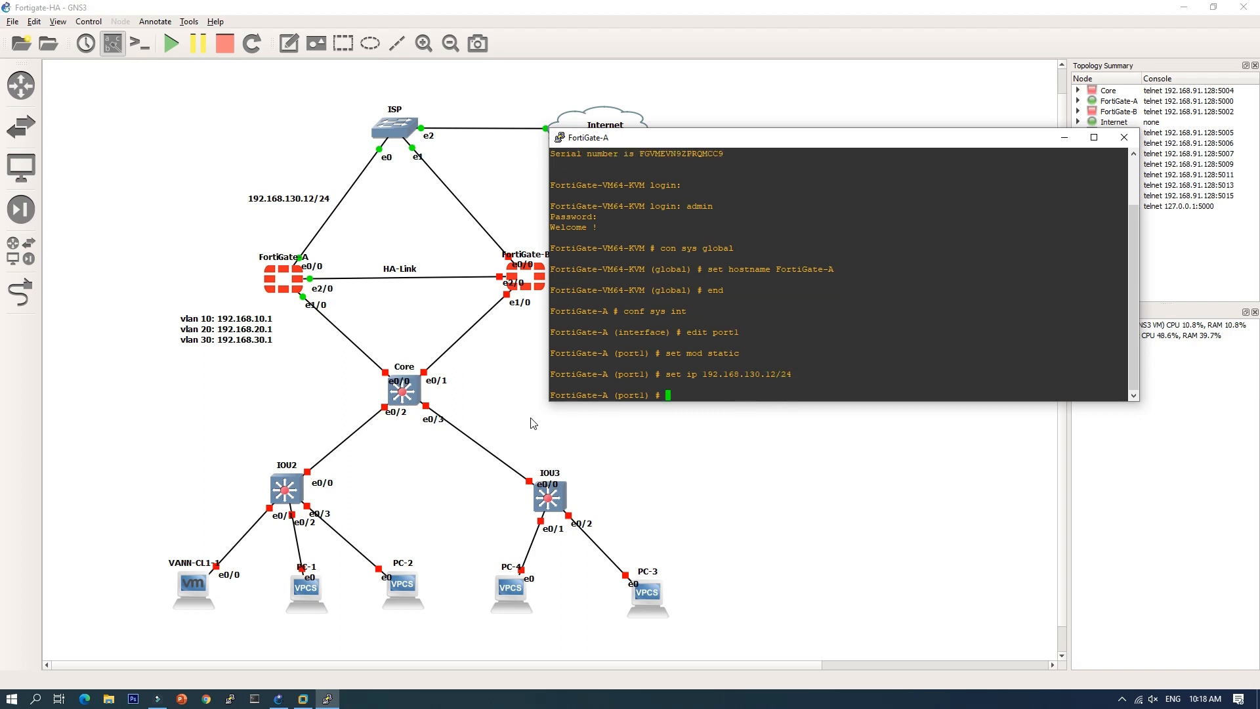
# Step: Give port1 the WAN role, allow ping, HTTP and HTTPS, and end the edit
pyautogui.write('set role wan')
pyautogui.press('Return')
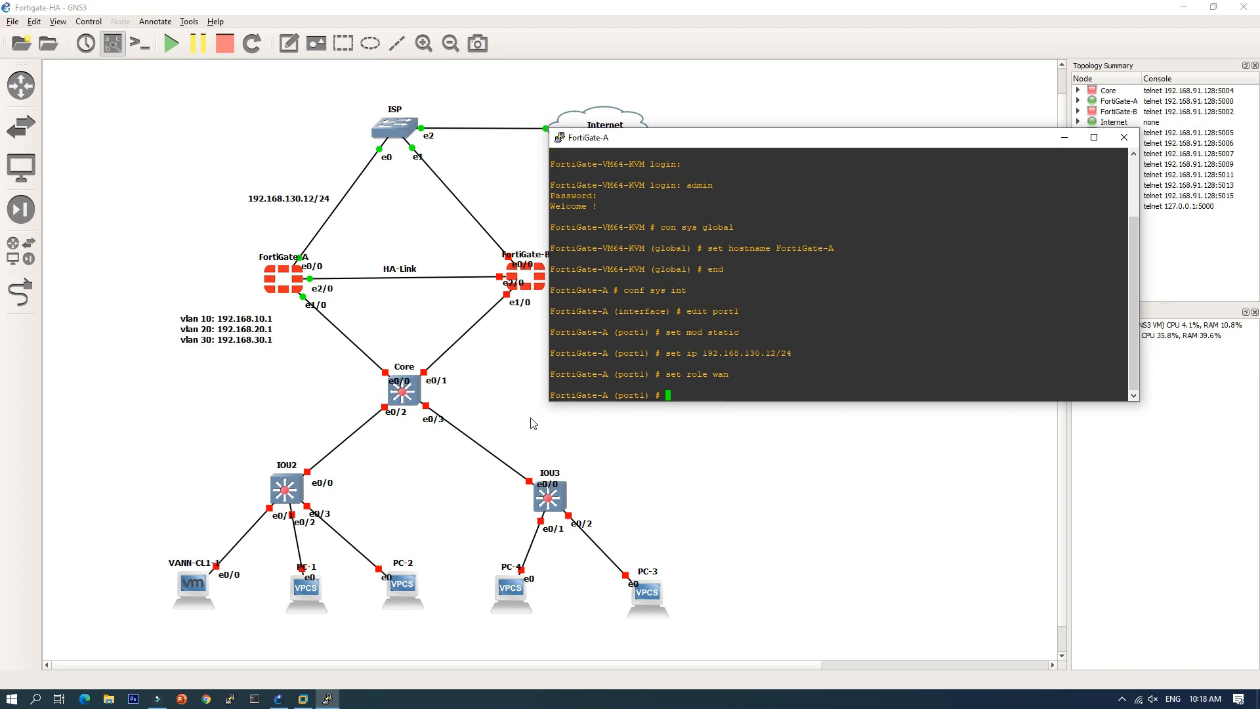
pyautogui.write('set allowaccess pi')
pyautogui.write('ng http https')
pyautogui.press('Return')
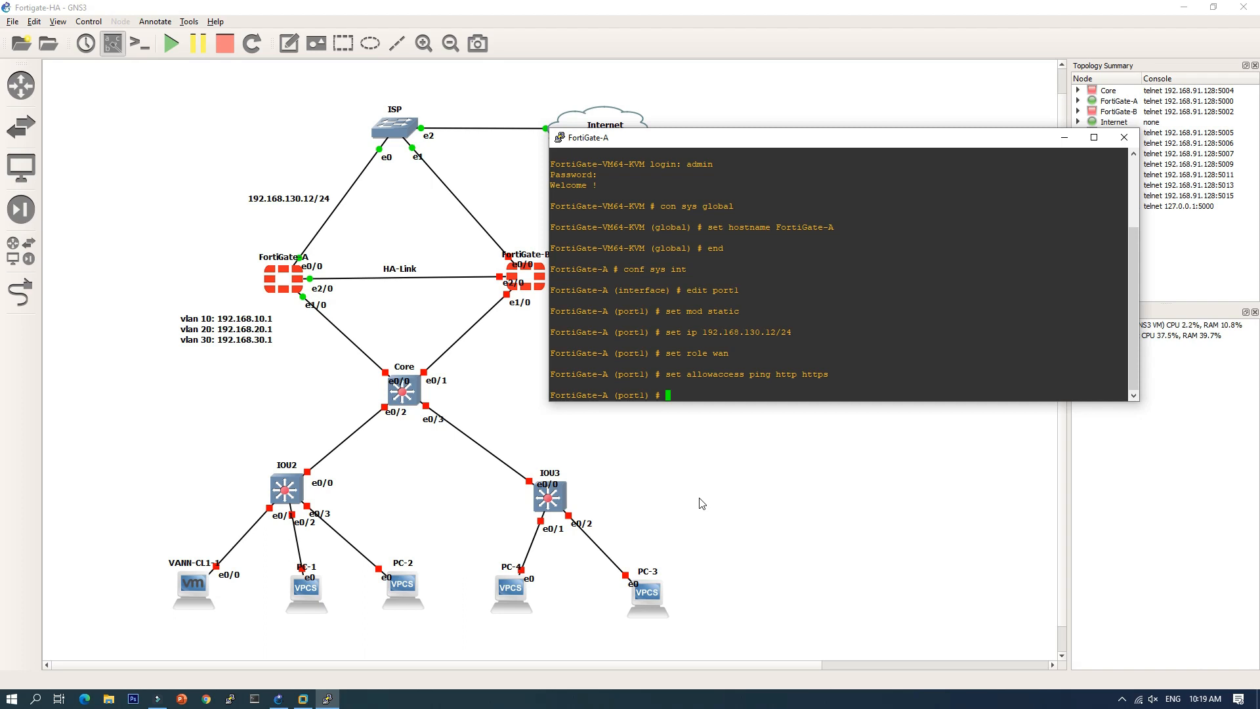
pyautogui.write('nd')
pyautogui.press('Return')
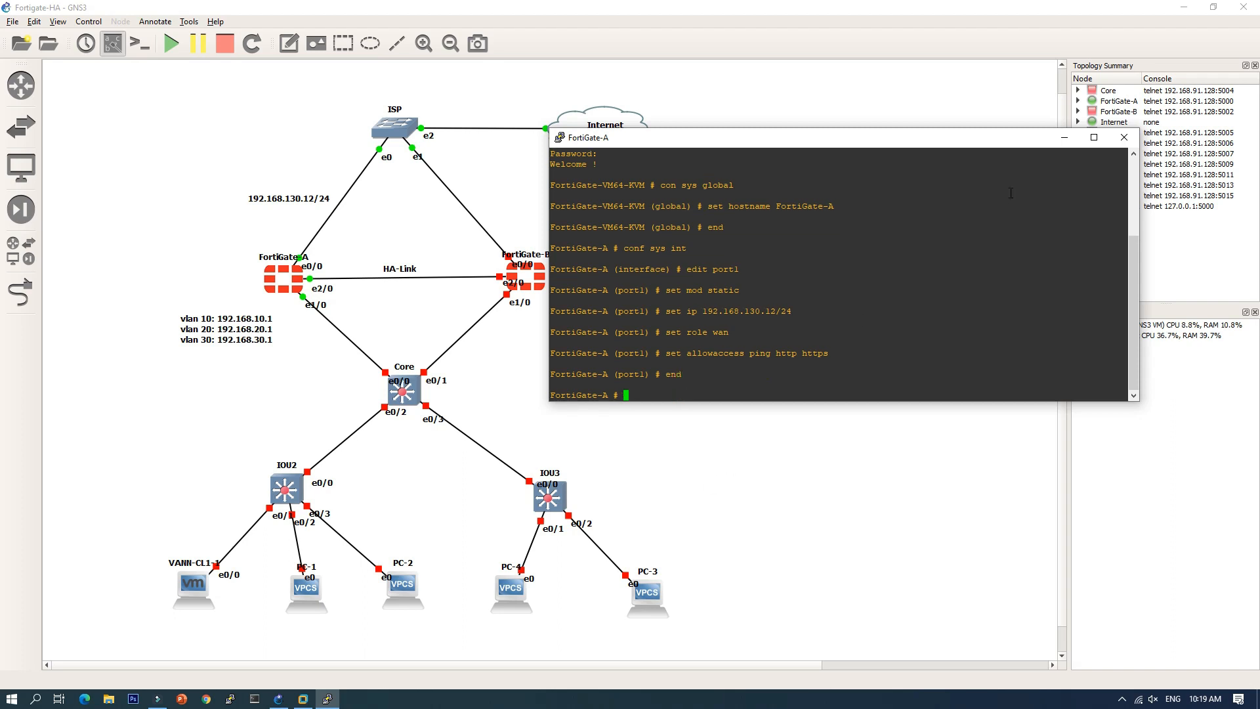
# Step: Minimize the console and log into the FortiGate web GUI at 192.168.130.12 as admin, skipping the password change
pyautogui.click(1064, 139)
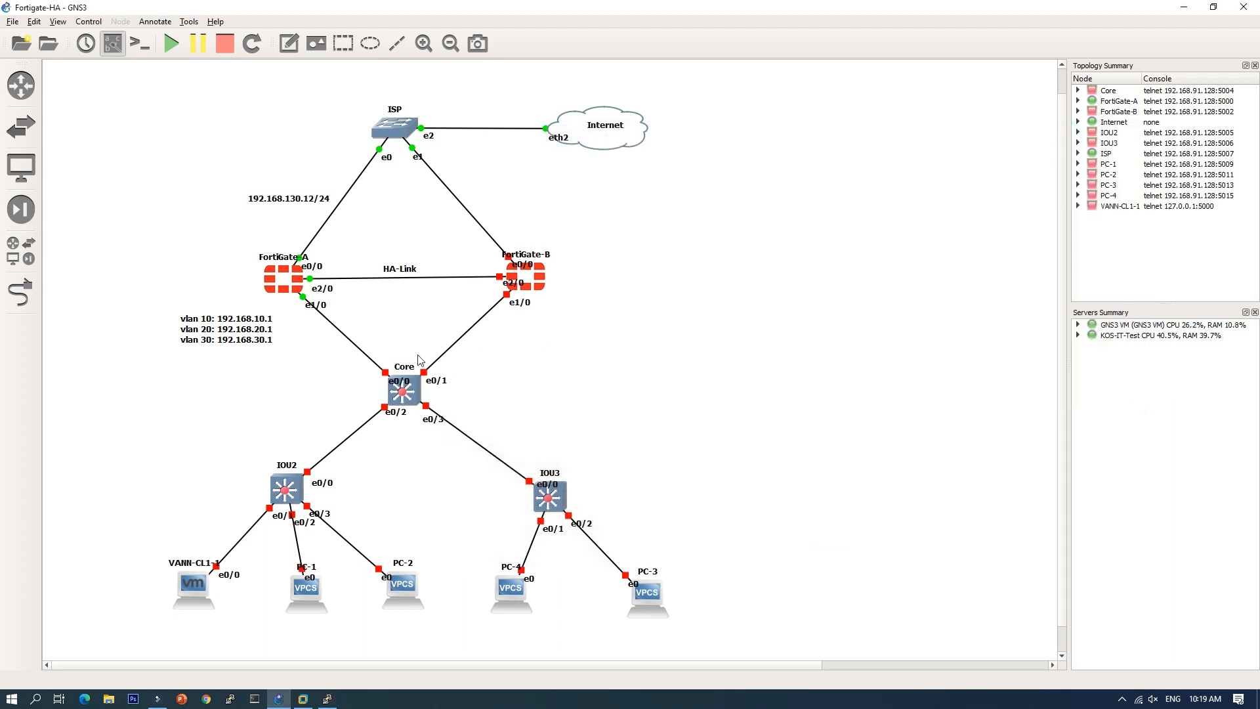
pyautogui.click(207, 698)
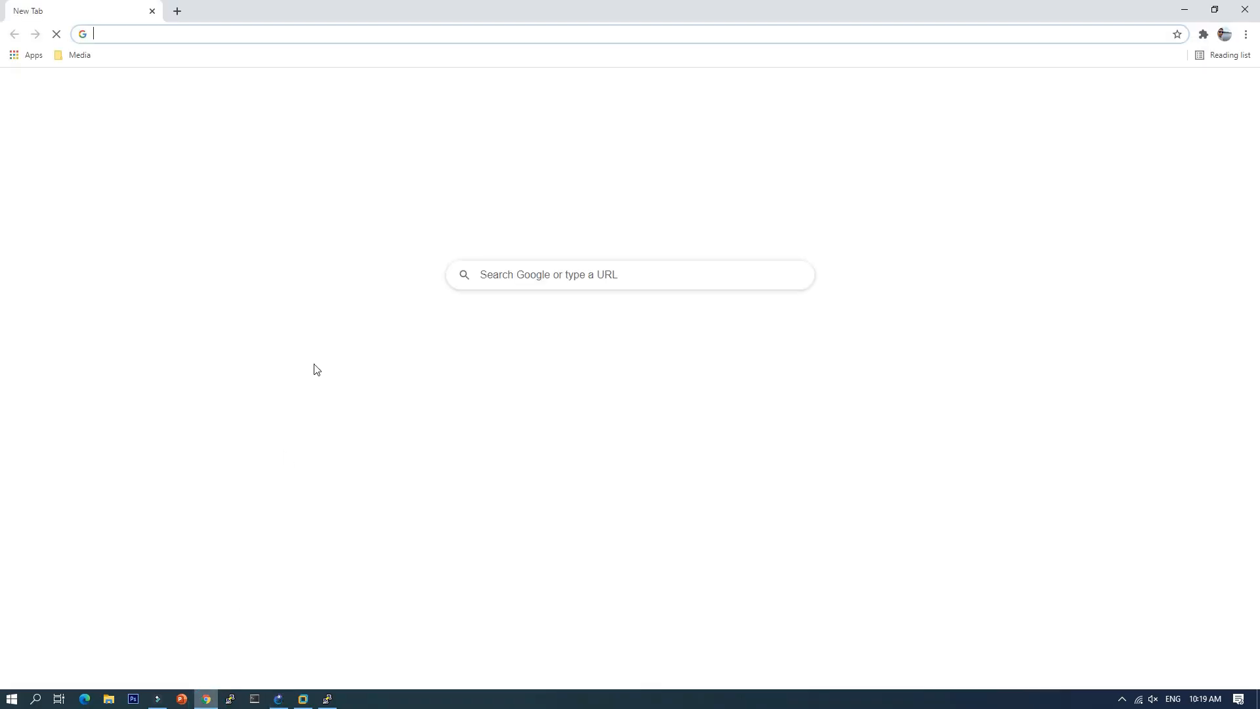
pyautogui.write('192.168.130.12')
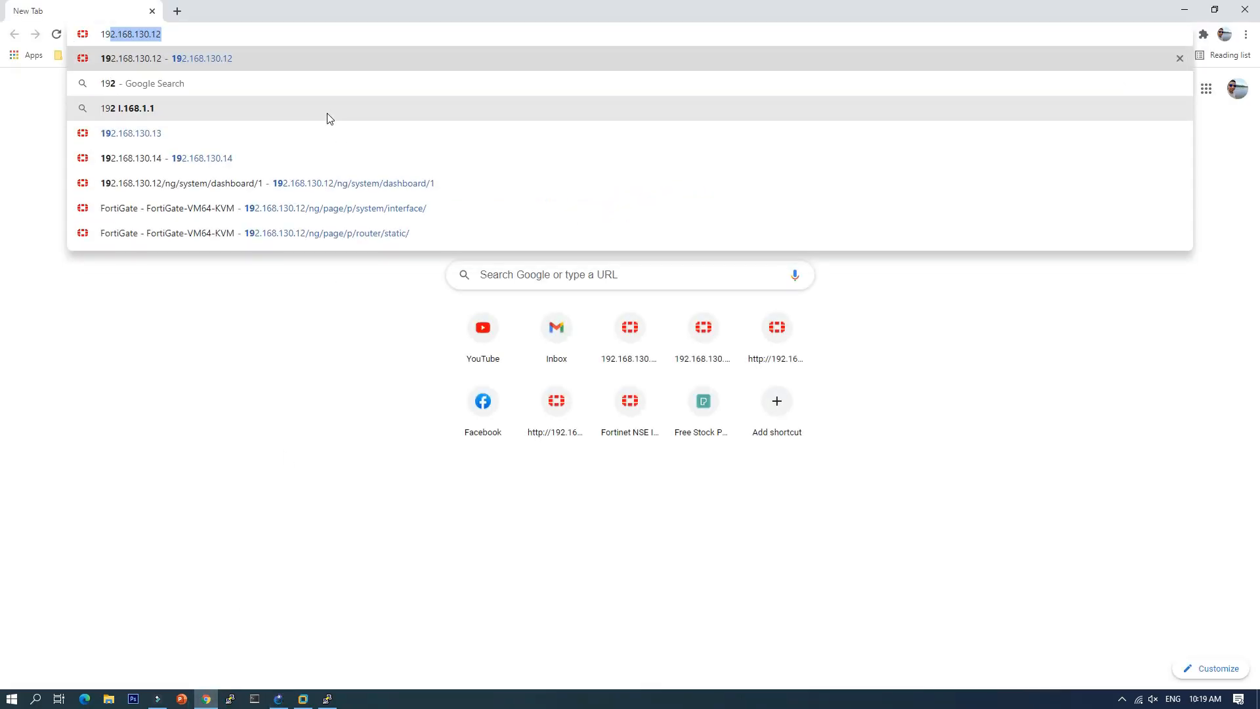
pyautogui.press('Return')
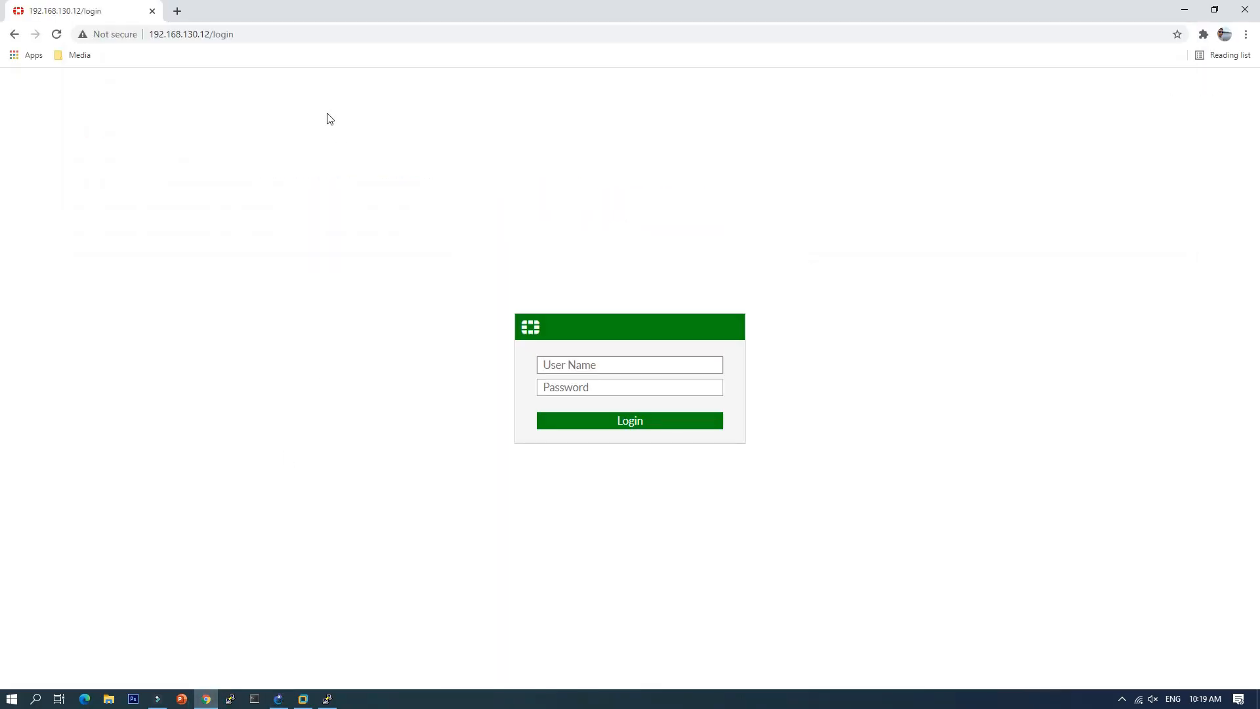
pyautogui.write('admin')
pyautogui.press('Return')
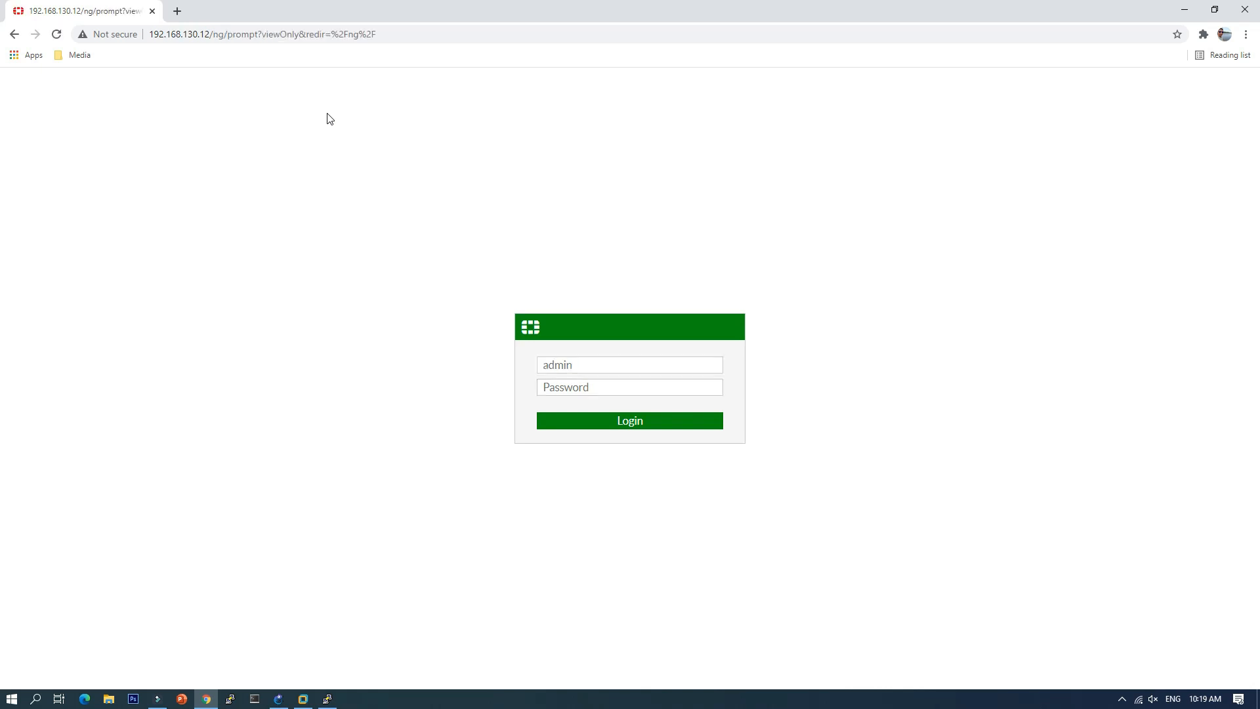
pyautogui.click(672, 424)
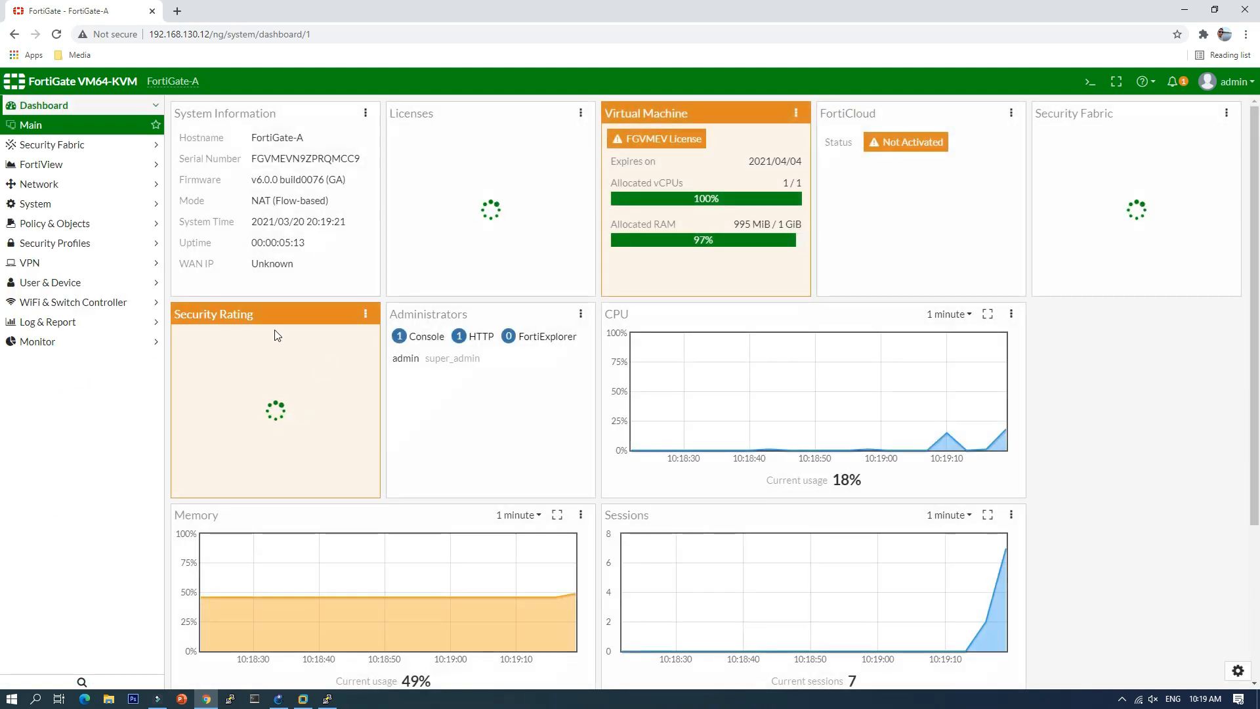
# Step: Edit port1 under Network > Interfaces, set its alias to WAN, and save
pyautogui.click(62, 186)
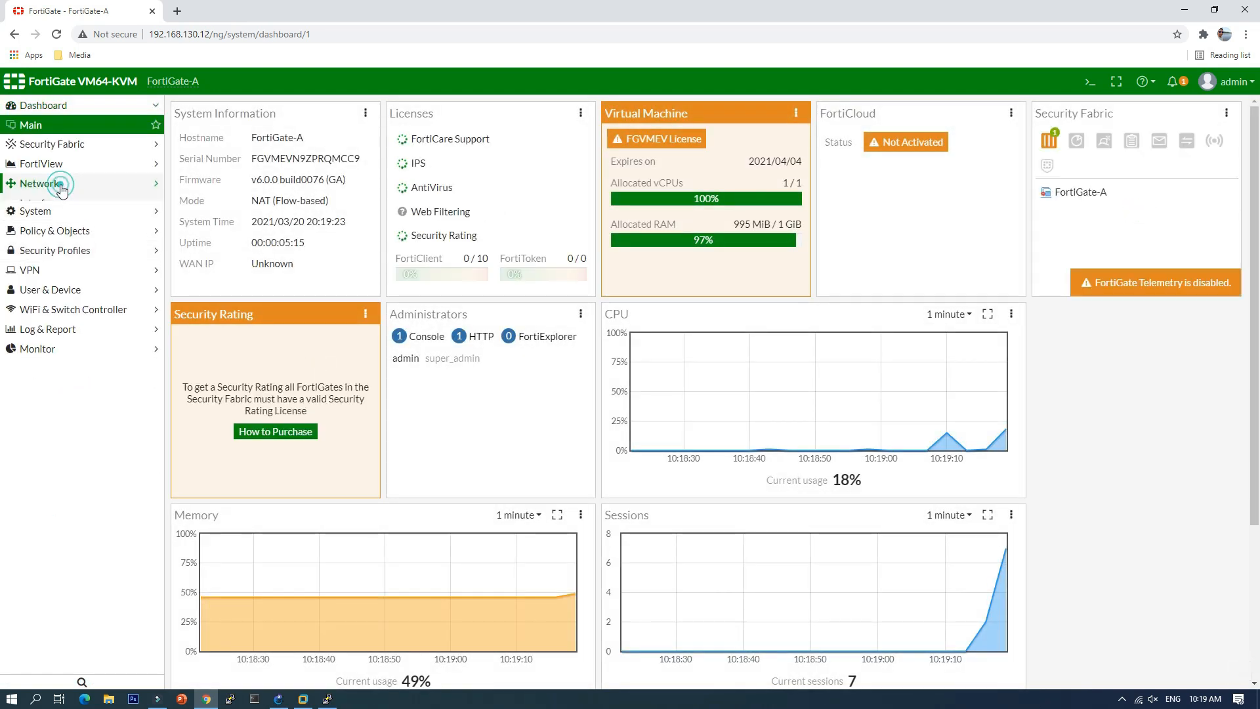
pyautogui.click(79, 192)
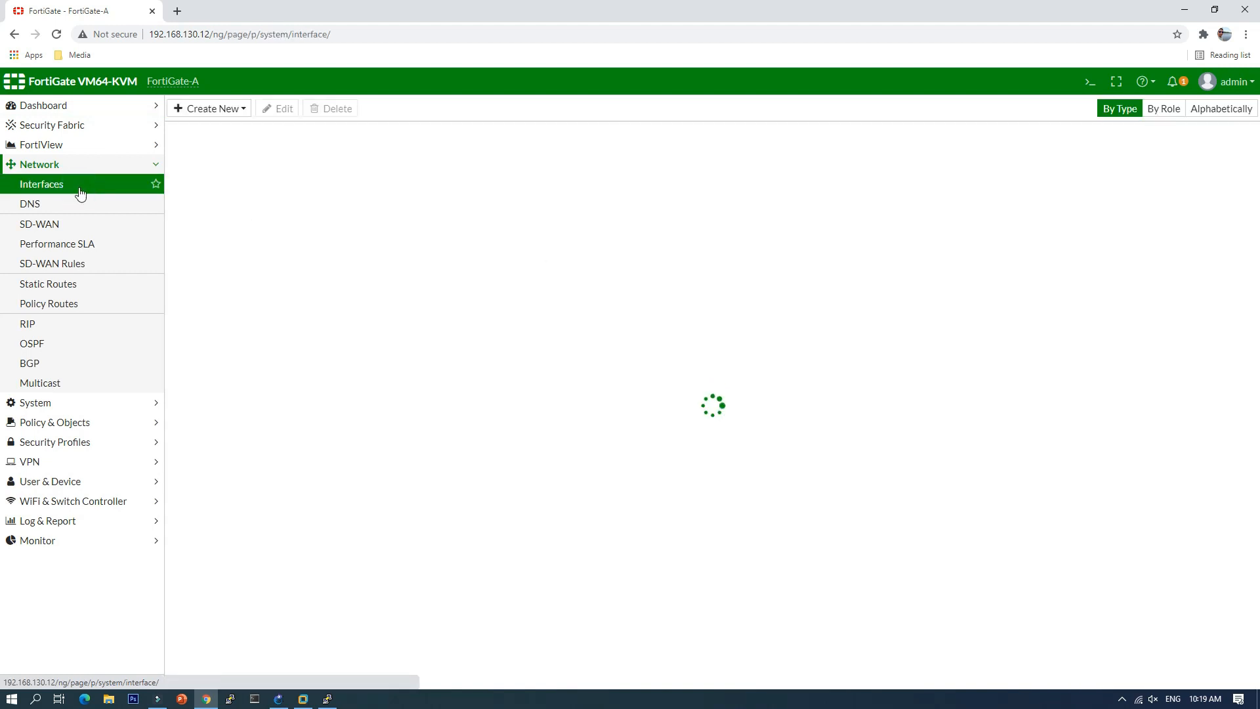
pyautogui.click(340, 226)
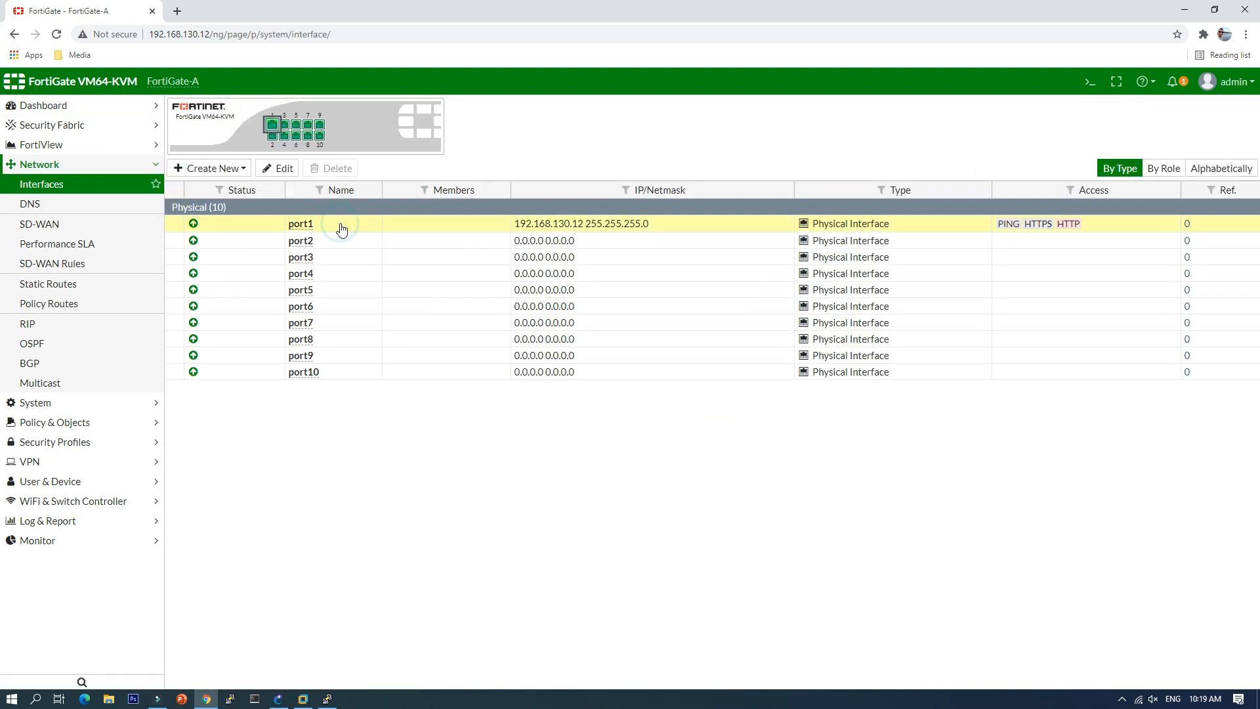
pyautogui.click(281, 168)
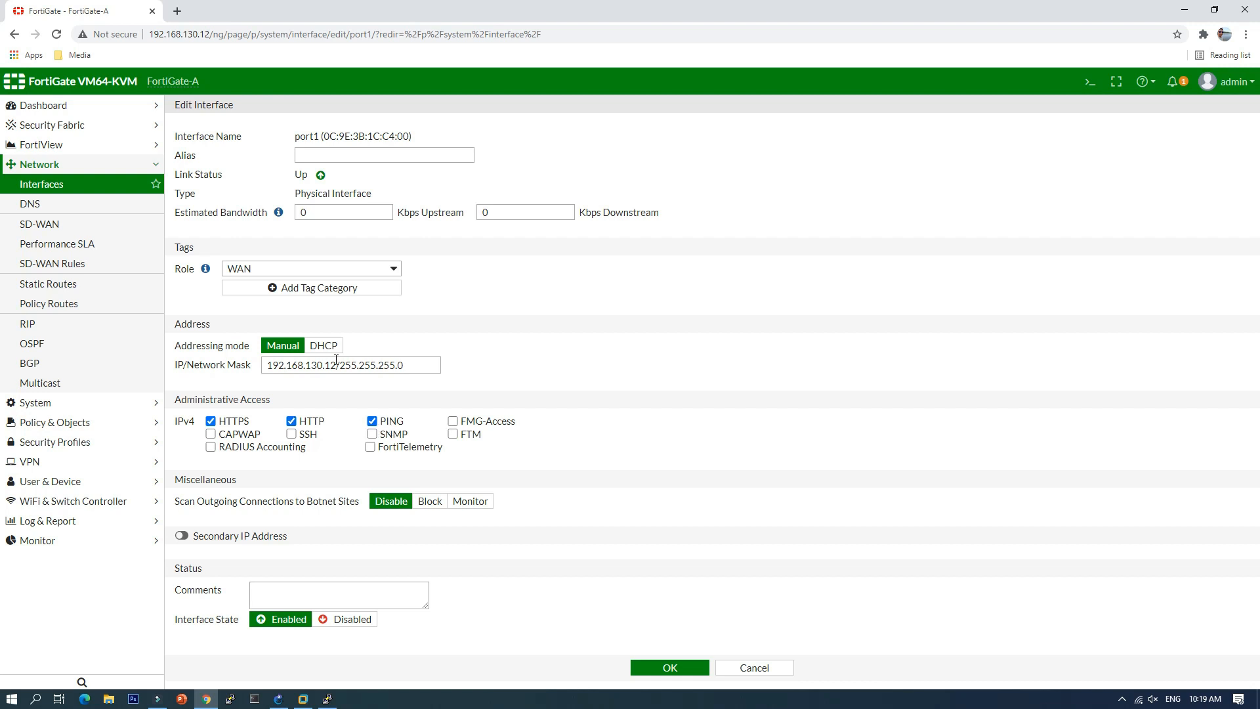
pyautogui.click(339, 157)
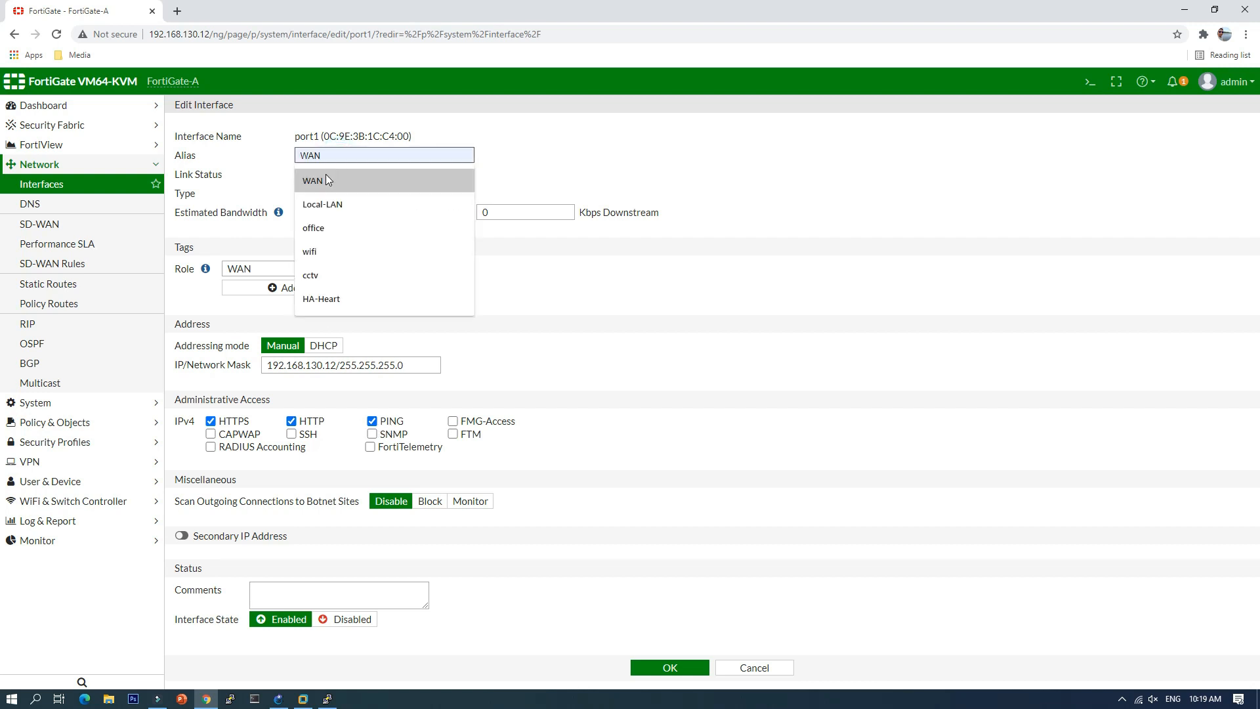
pyautogui.click(325, 175)
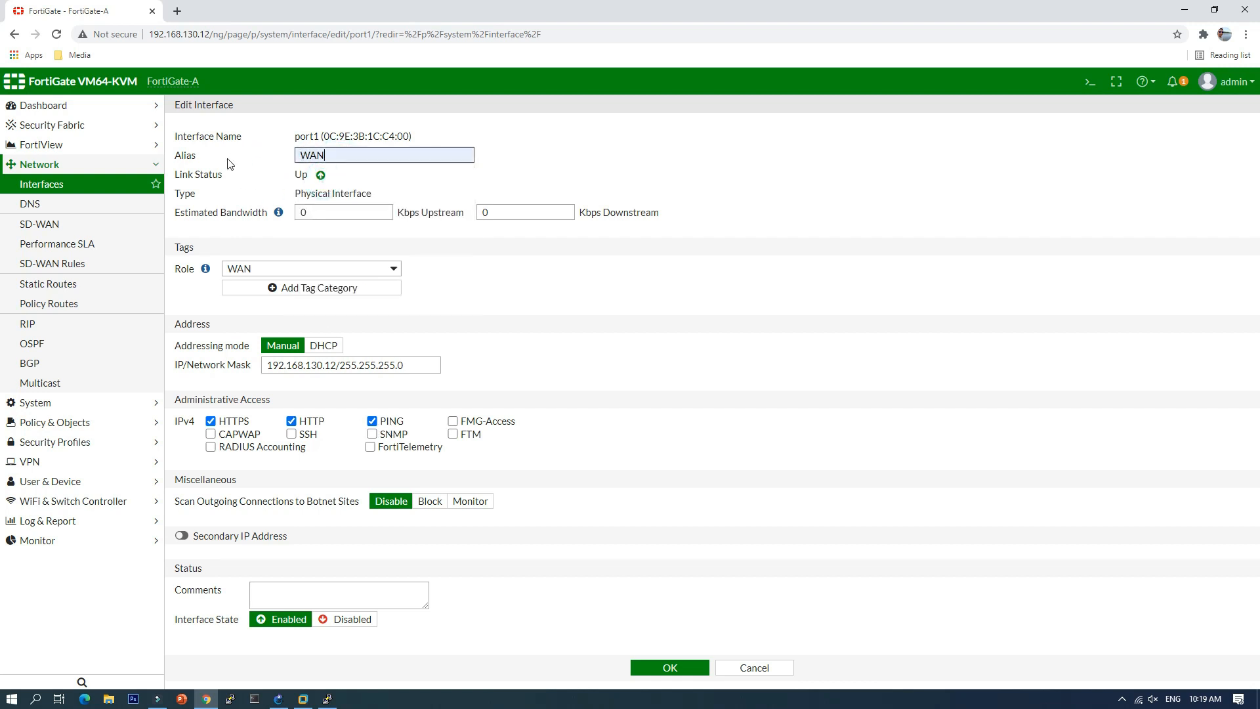
pyautogui.click(668, 667)
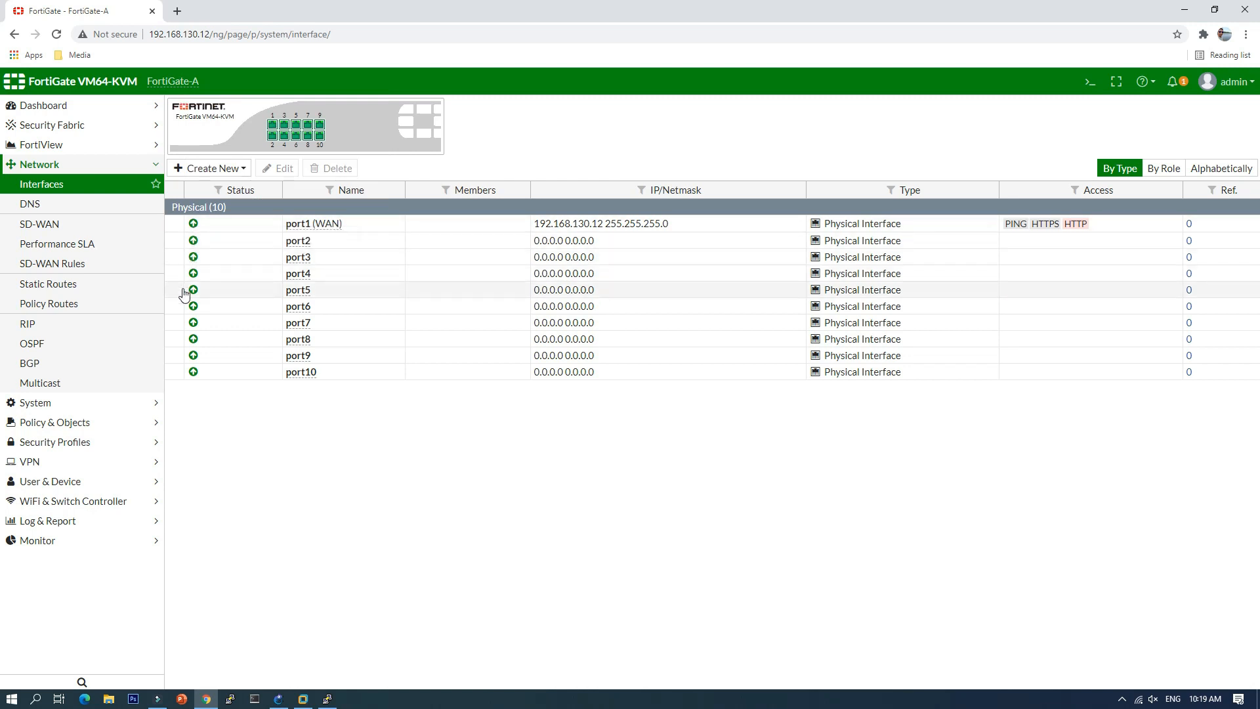
# Step: Create a static route via gateway 192.168.130.254 out WAN (port1) and save it
pyautogui.click(52, 284)
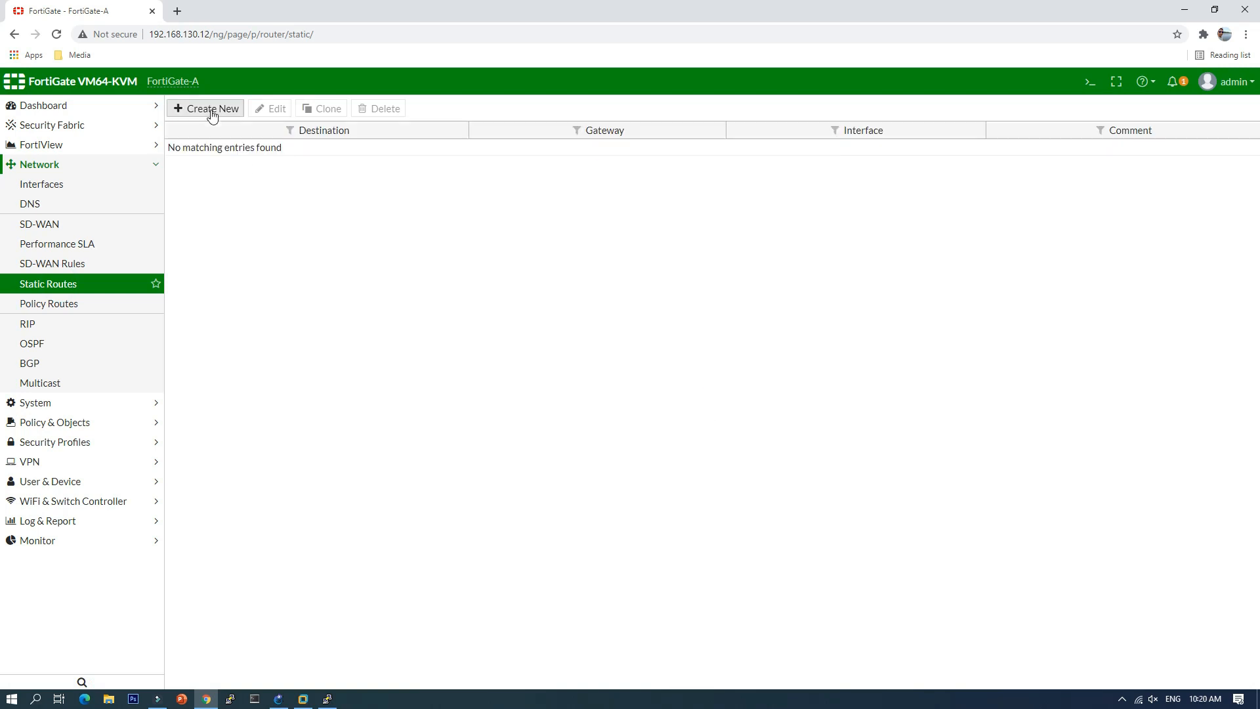
pyautogui.click(212, 113)
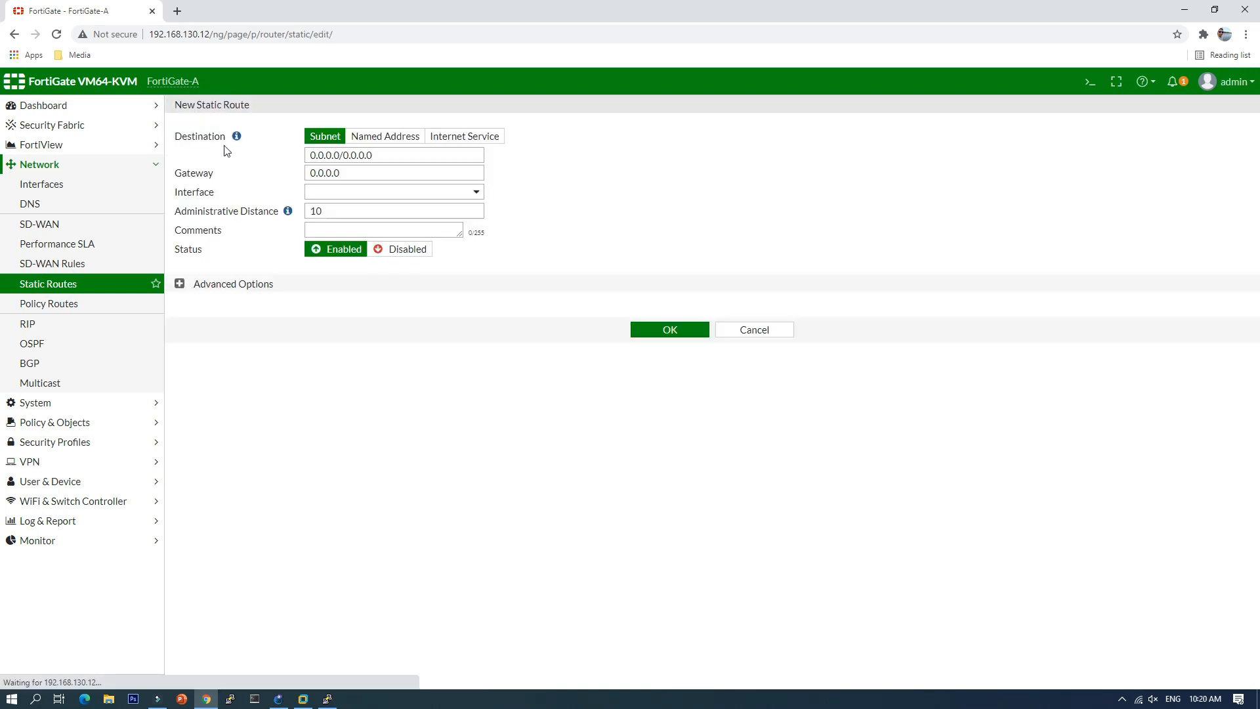
pyautogui.doubleClick(350, 173)
pyautogui.write('1')
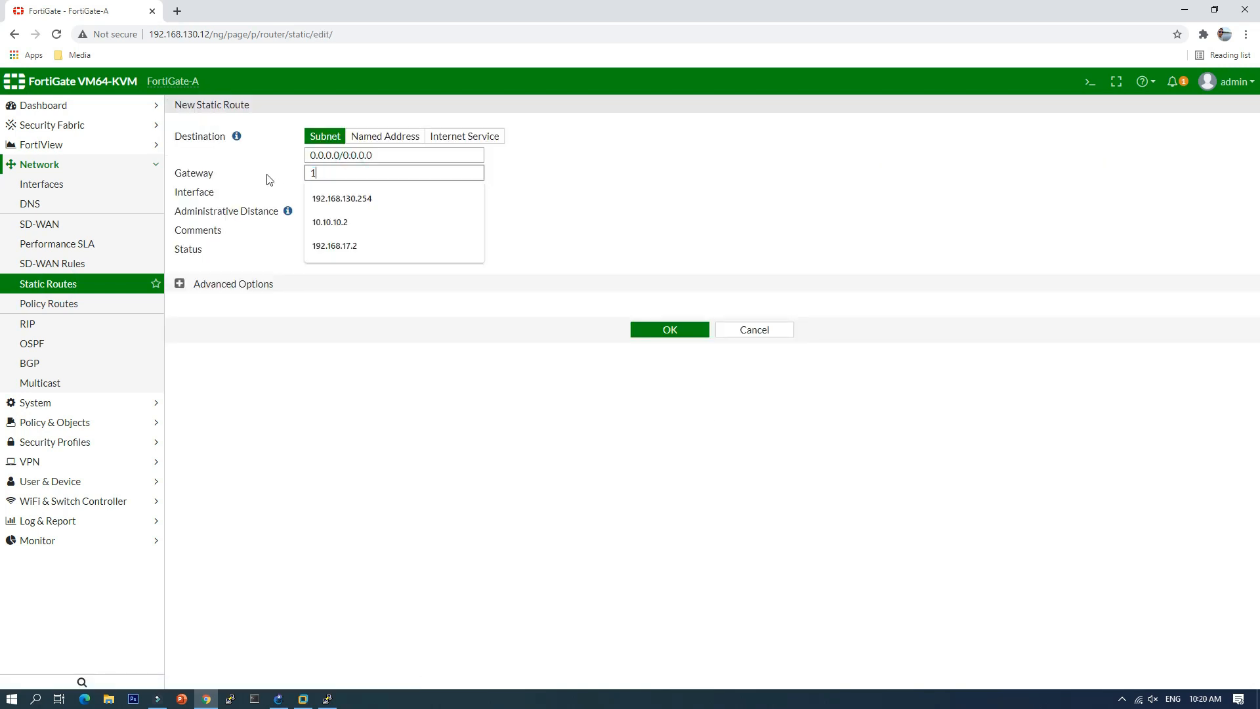
pyautogui.click(331, 198)
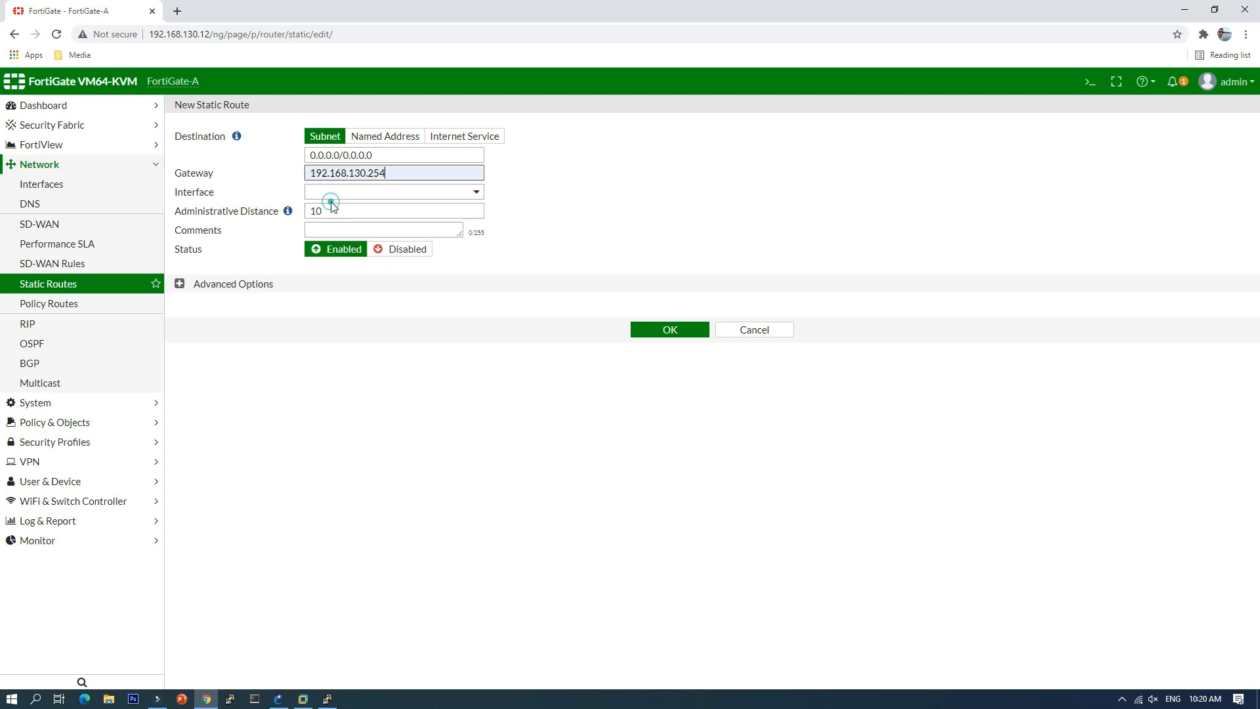
pyautogui.click(368, 192)
pyautogui.click(377, 228)
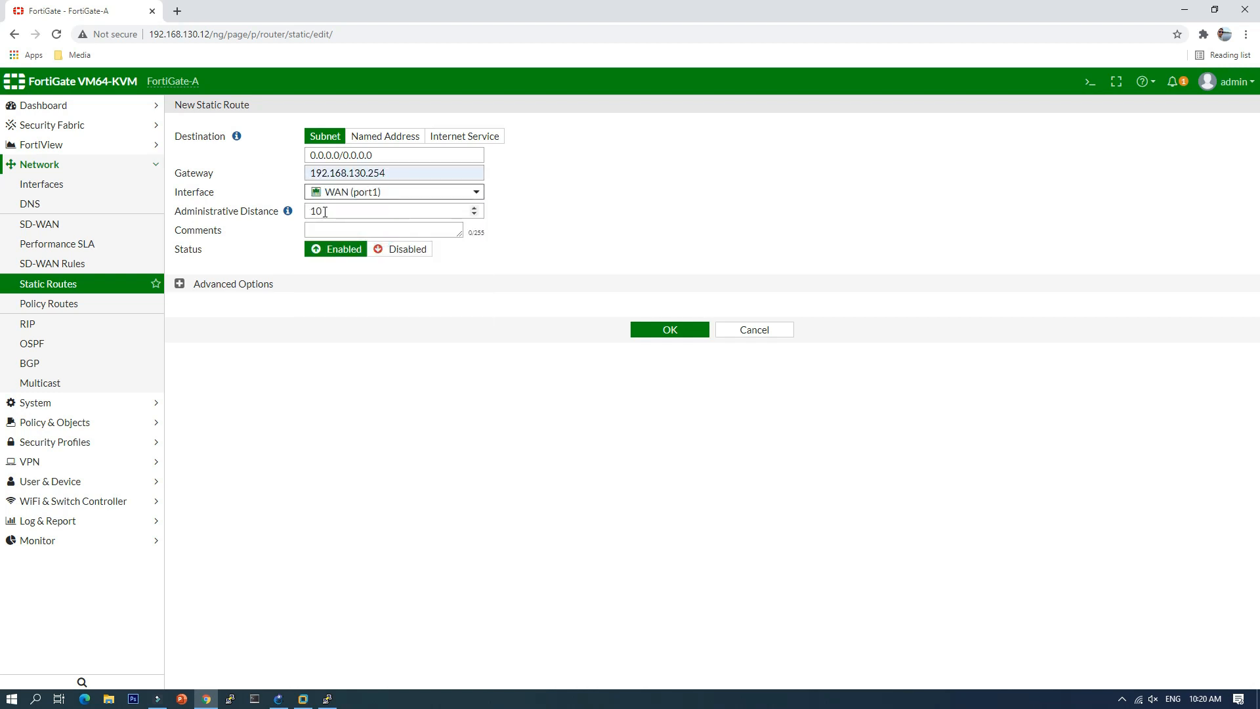
pyautogui.click(669, 332)
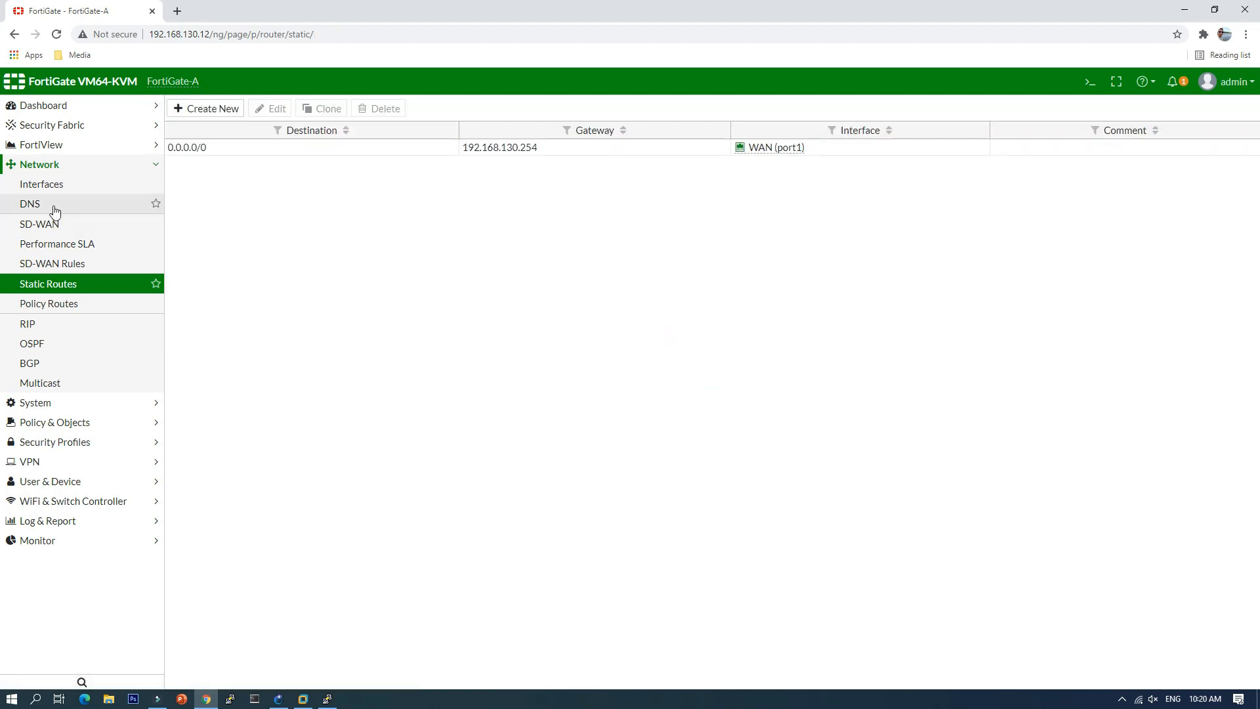
# Step: Edit port2 to have the LAN role and alias Local-LAN, then save
pyautogui.click(51, 189)
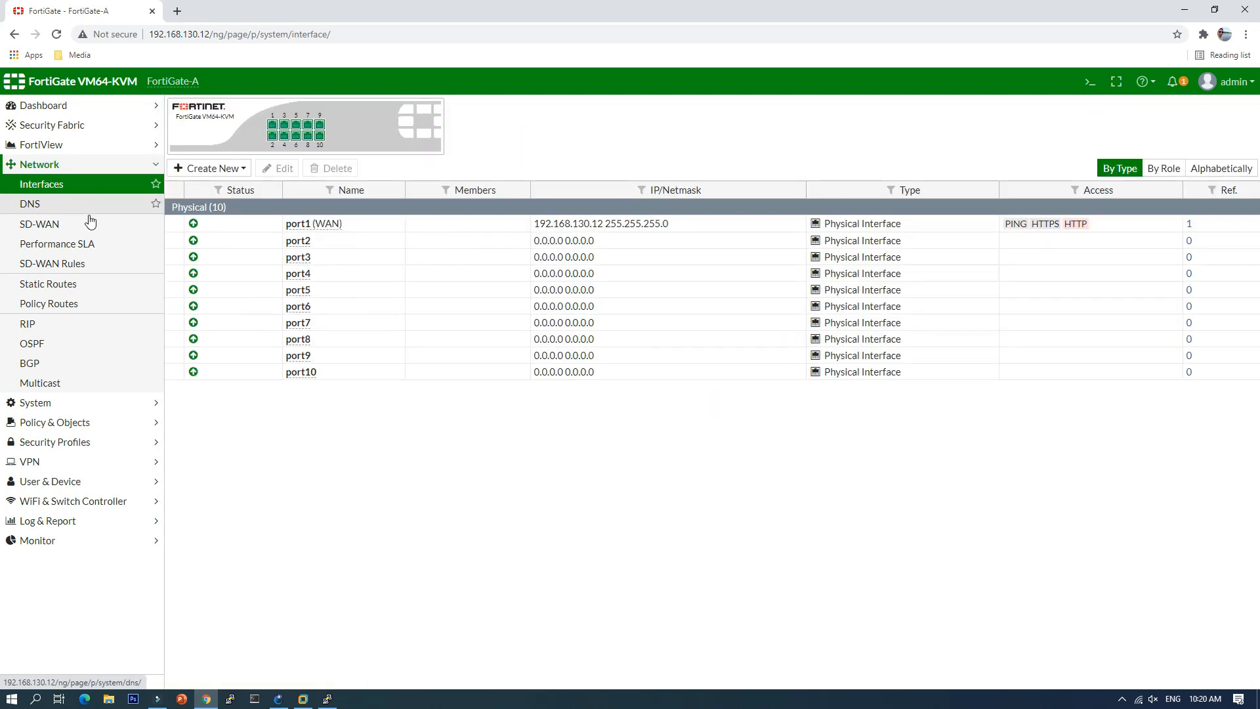
pyautogui.click(239, 244)
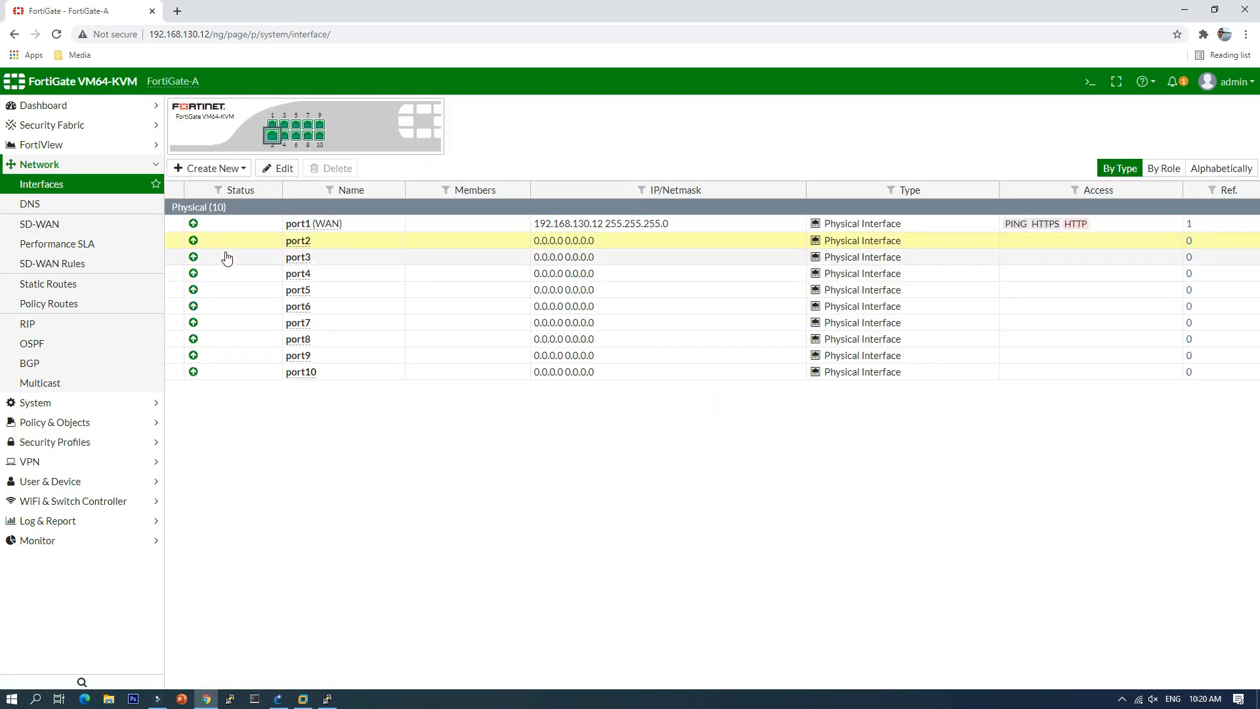
pyautogui.click(284, 171)
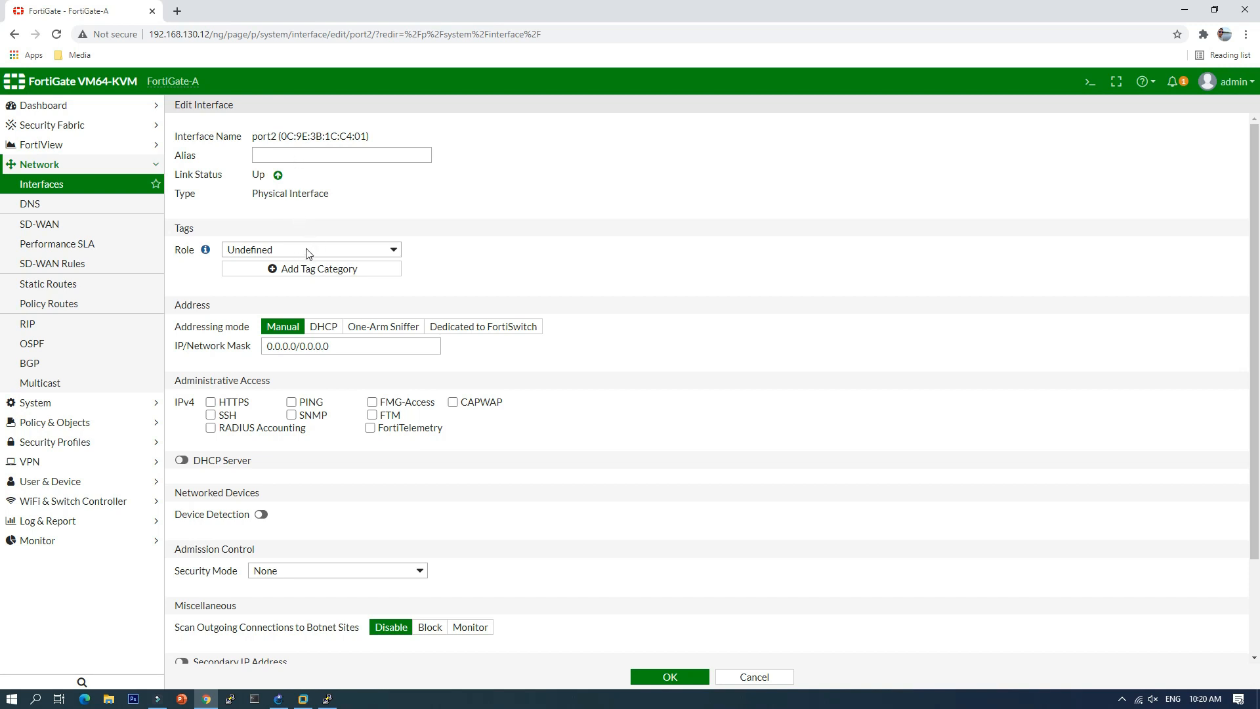
pyautogui.click(308, 254)
pyautogui.click(302, 272)
pyautogui.click(308, 150)
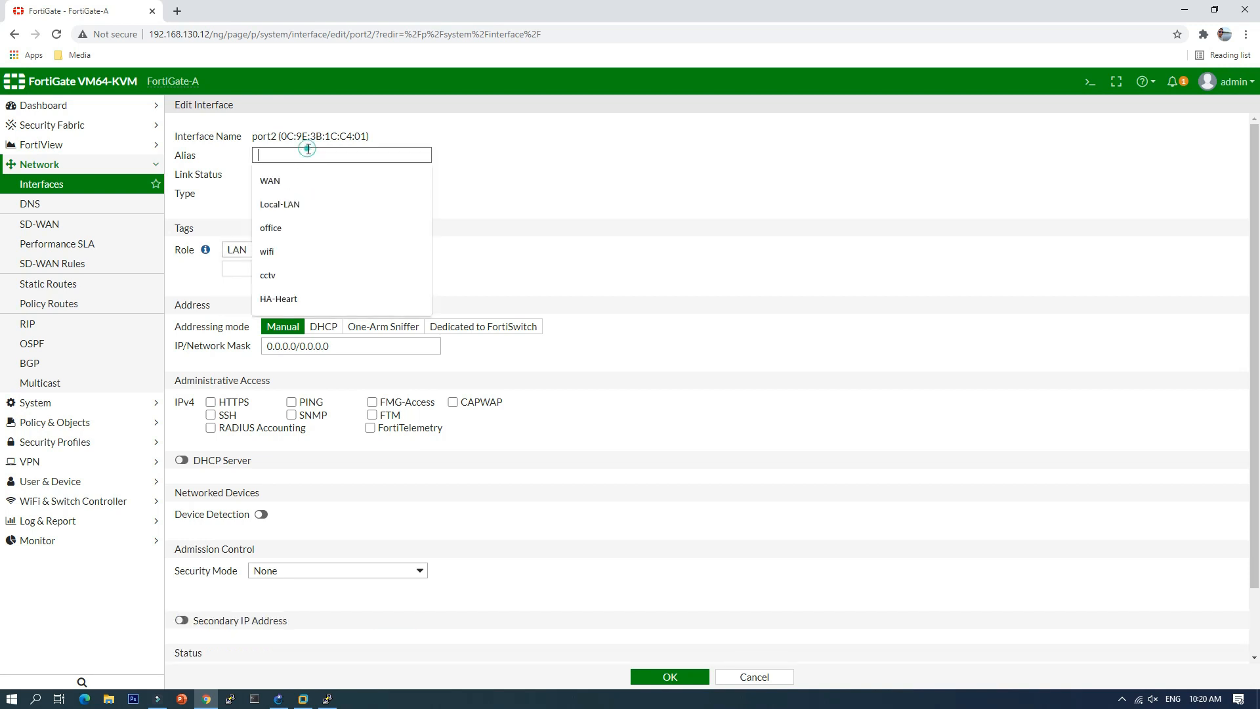
pyautogui.click(309, 208)
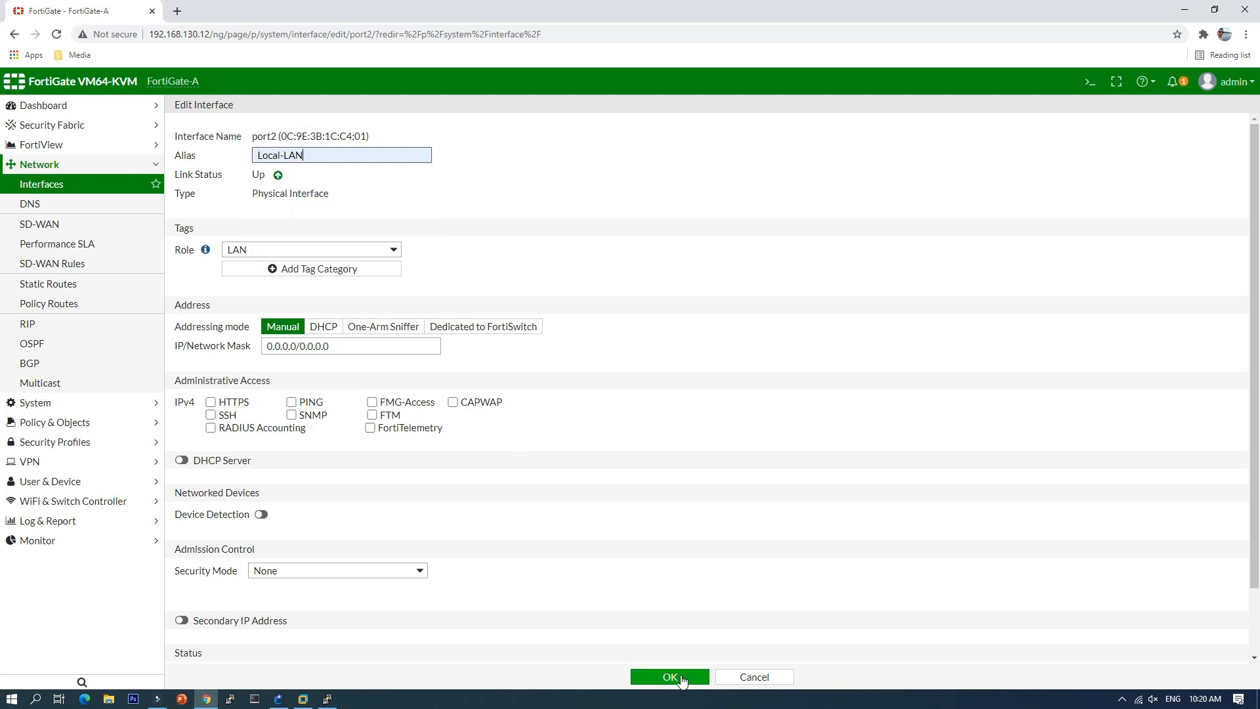
pyautogui.click(673, 676)
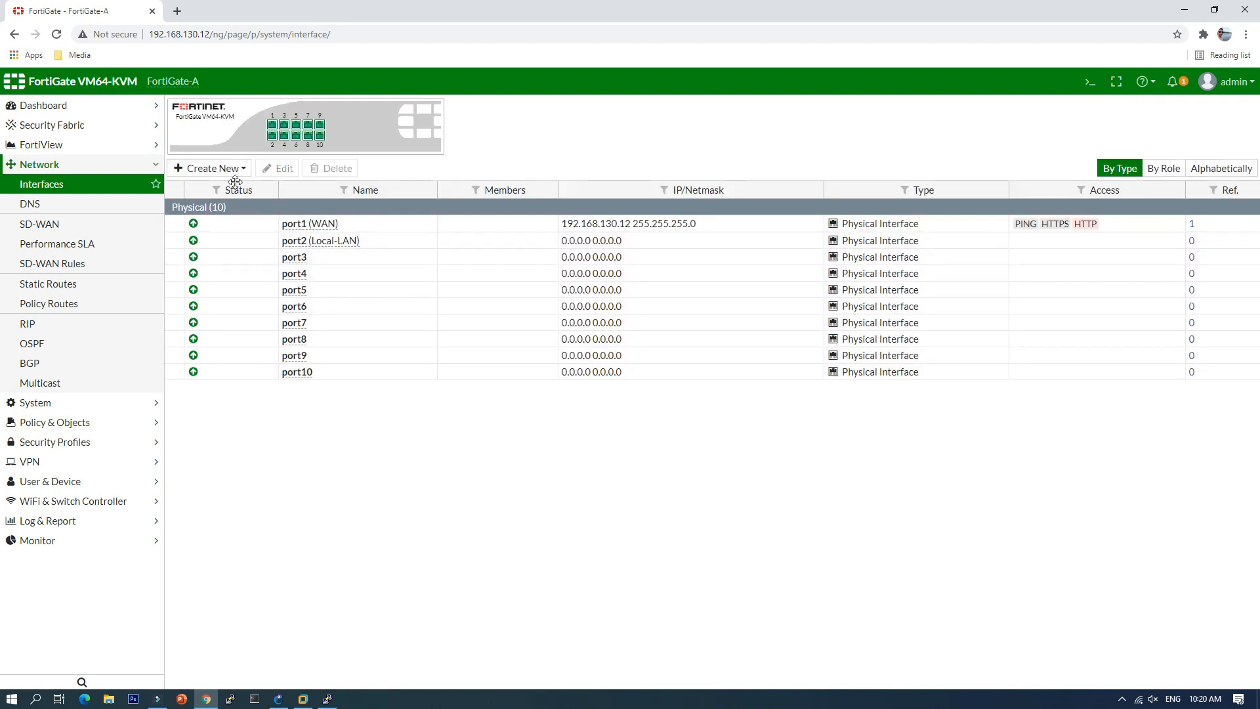
# Step: Start a new interface named vlan10 with alias office on parent port2
pyautogui.click(217, 169)
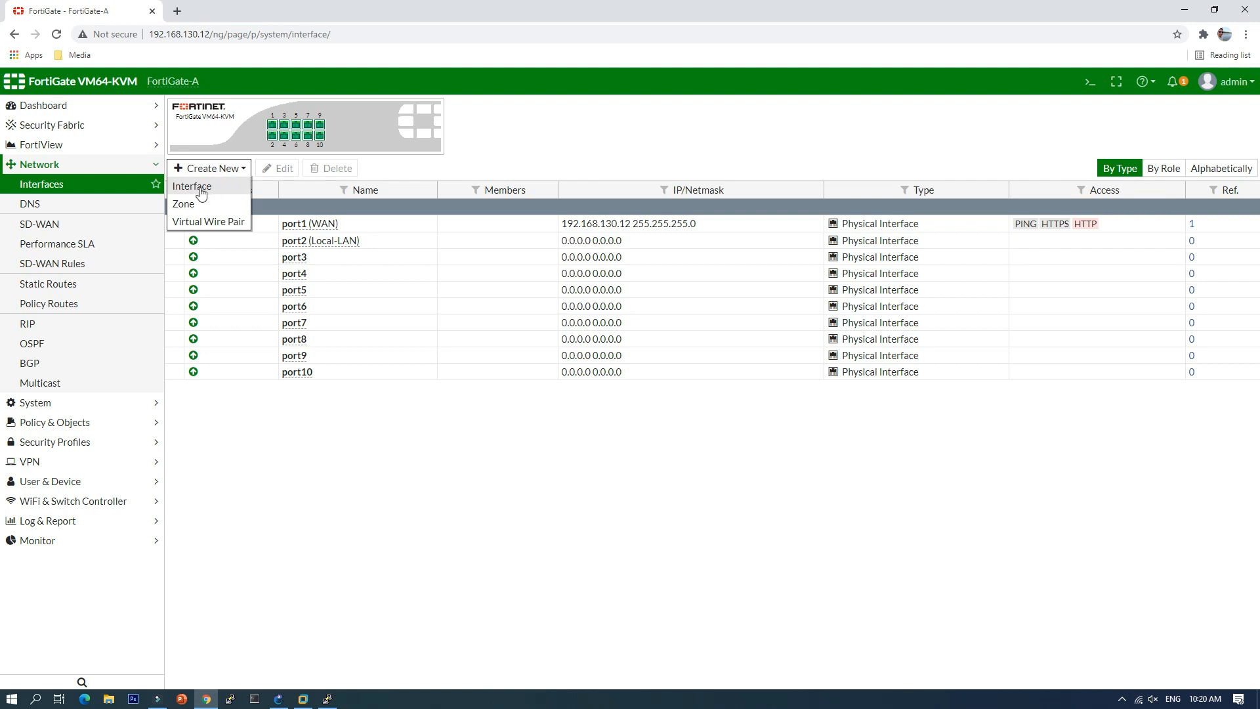
pyautogui.click(217, 188)
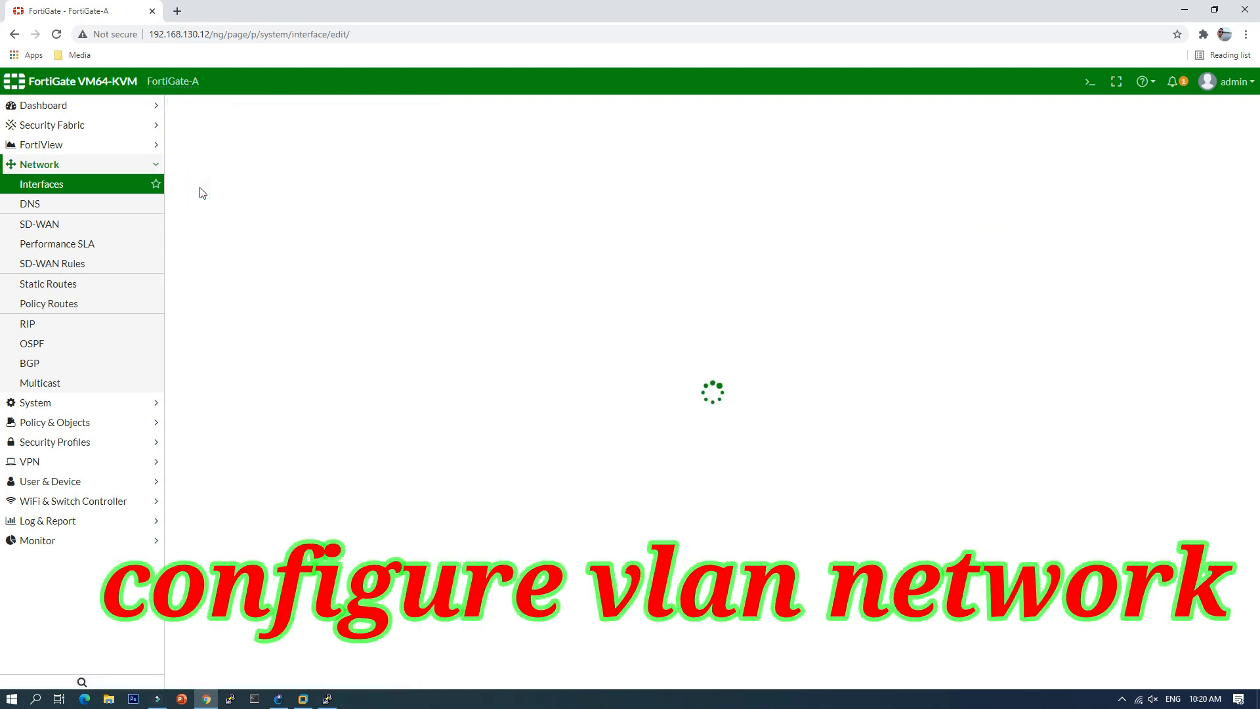
pyautogui.click(284, 135)
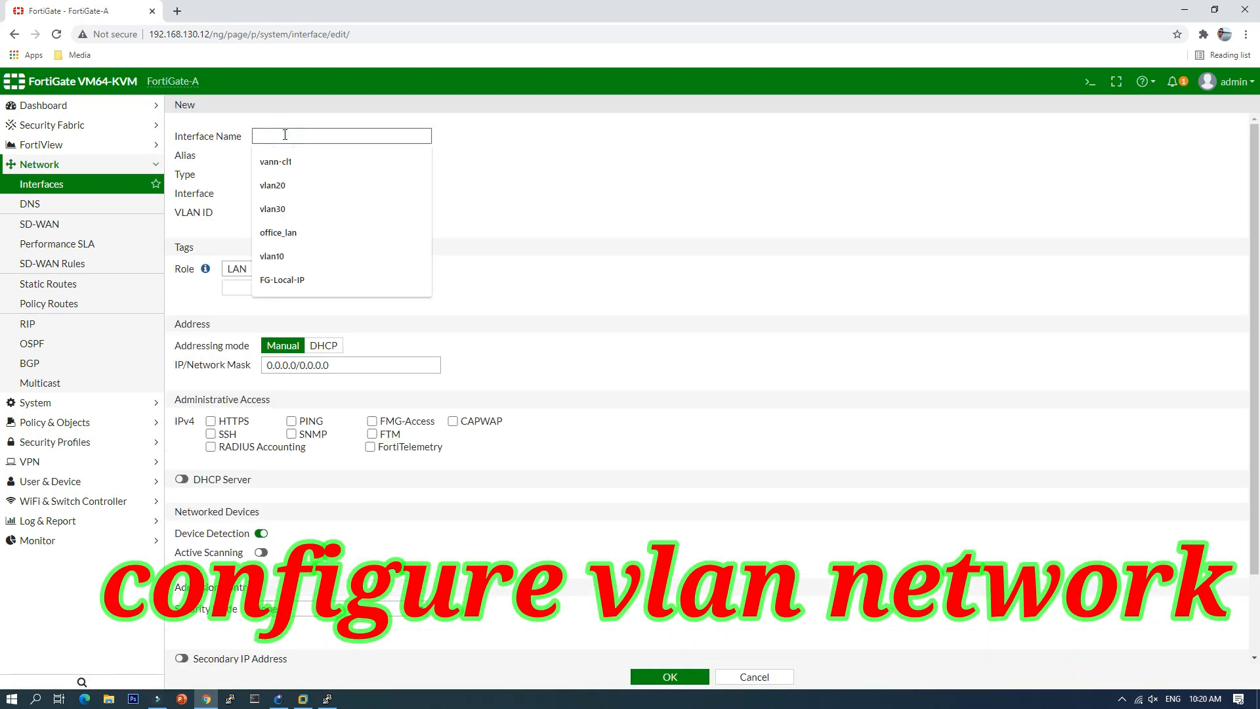
pyautogui.click(286, 256)
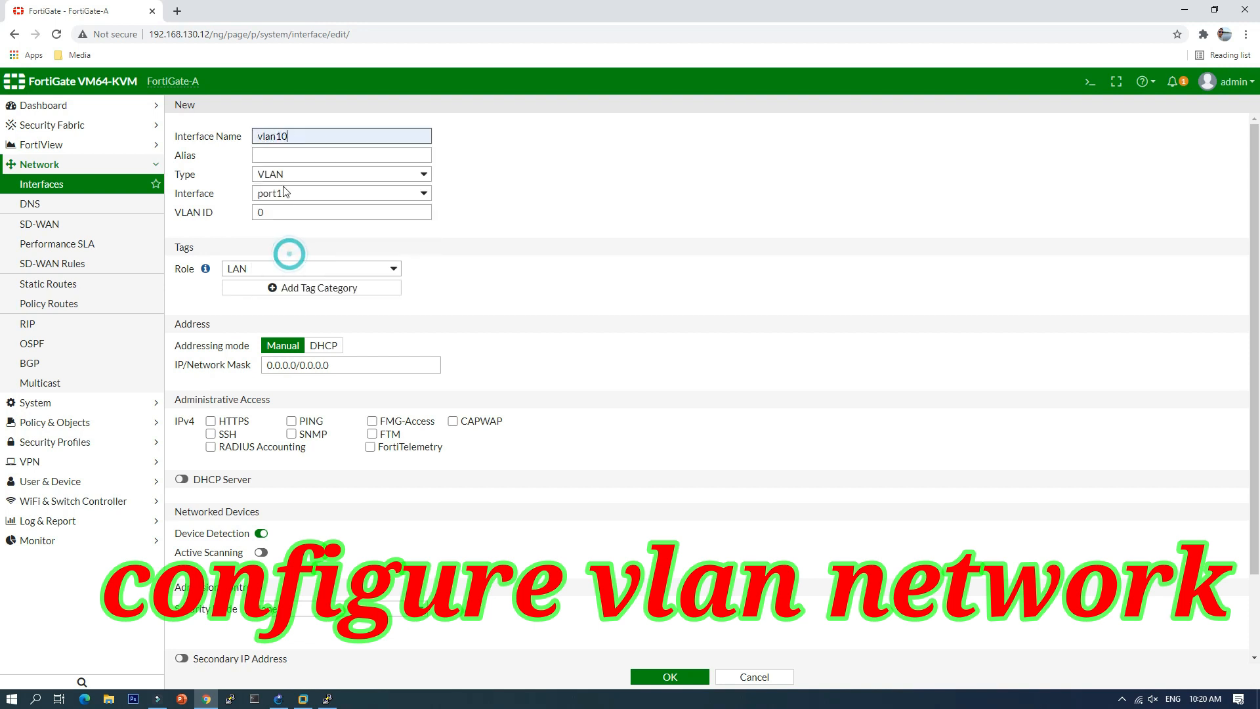
pyautogui.click(289, 156)
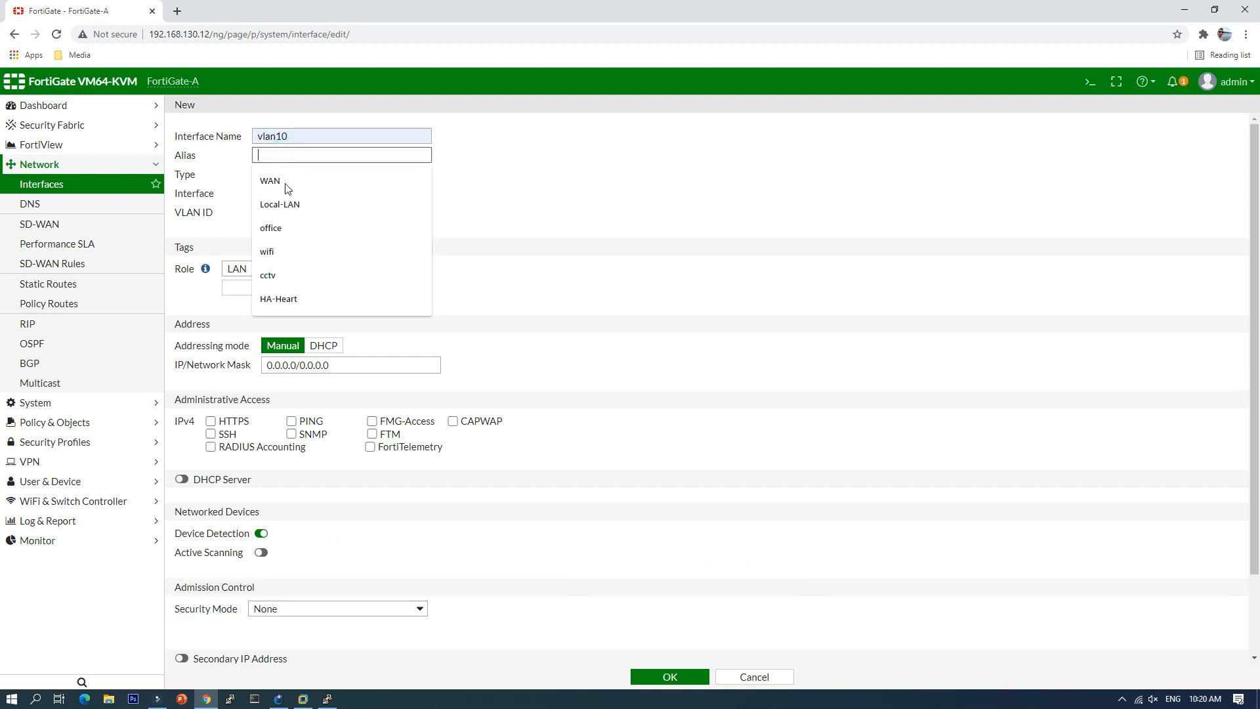
pyautogui.click(294, 229)
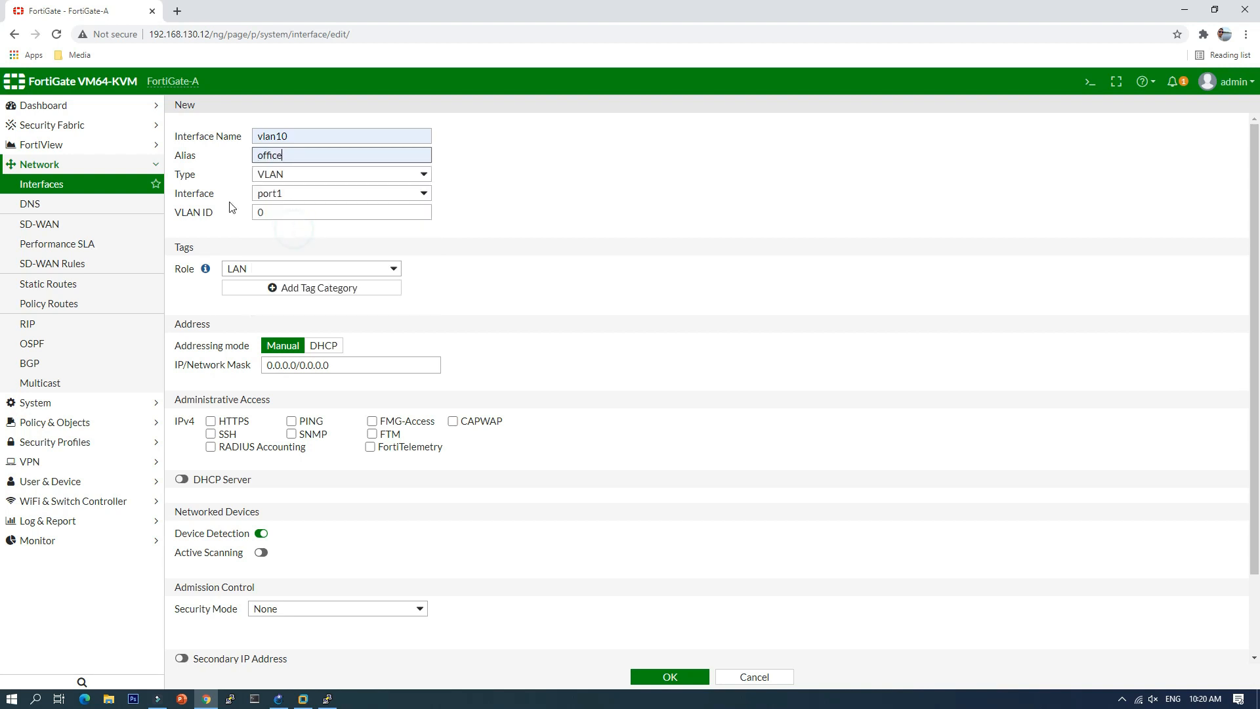
pyautogui.click(293, 193)
pyautogui.click(290, 219)
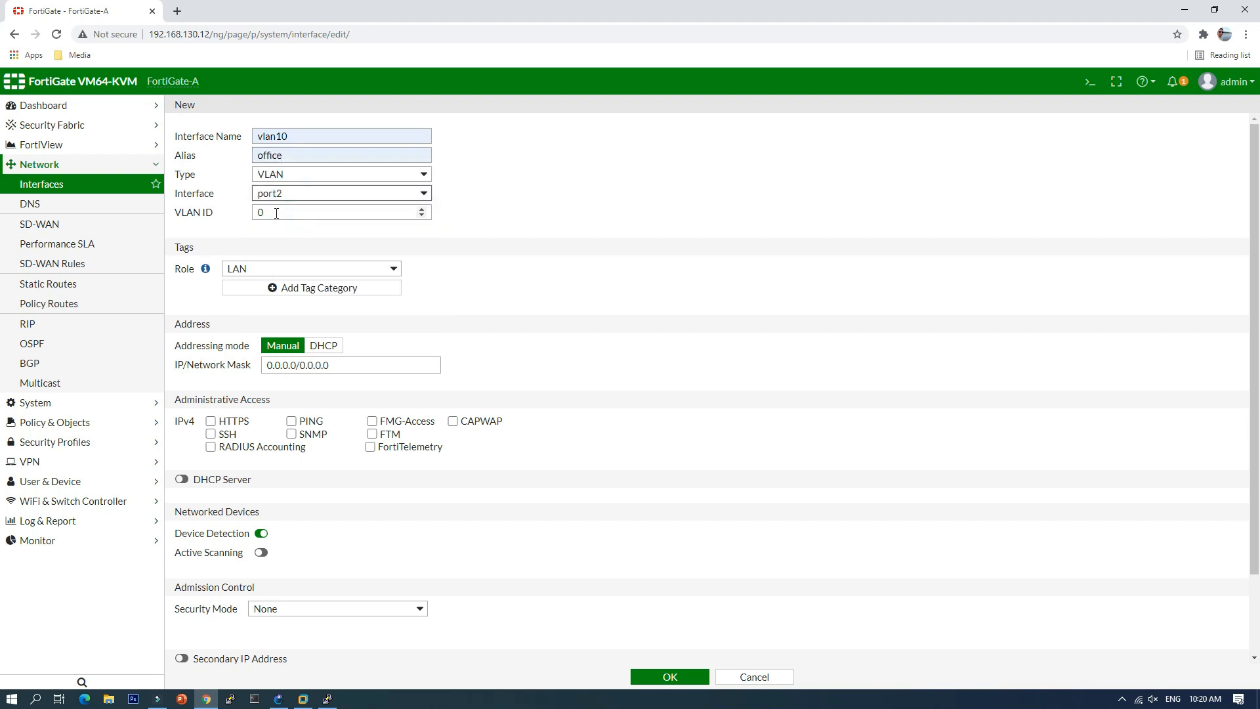
# Step: Set VLAN ID 10, address 192.168.10.1/24, and allow ping
pyautogui.doubleClick(273, 212)
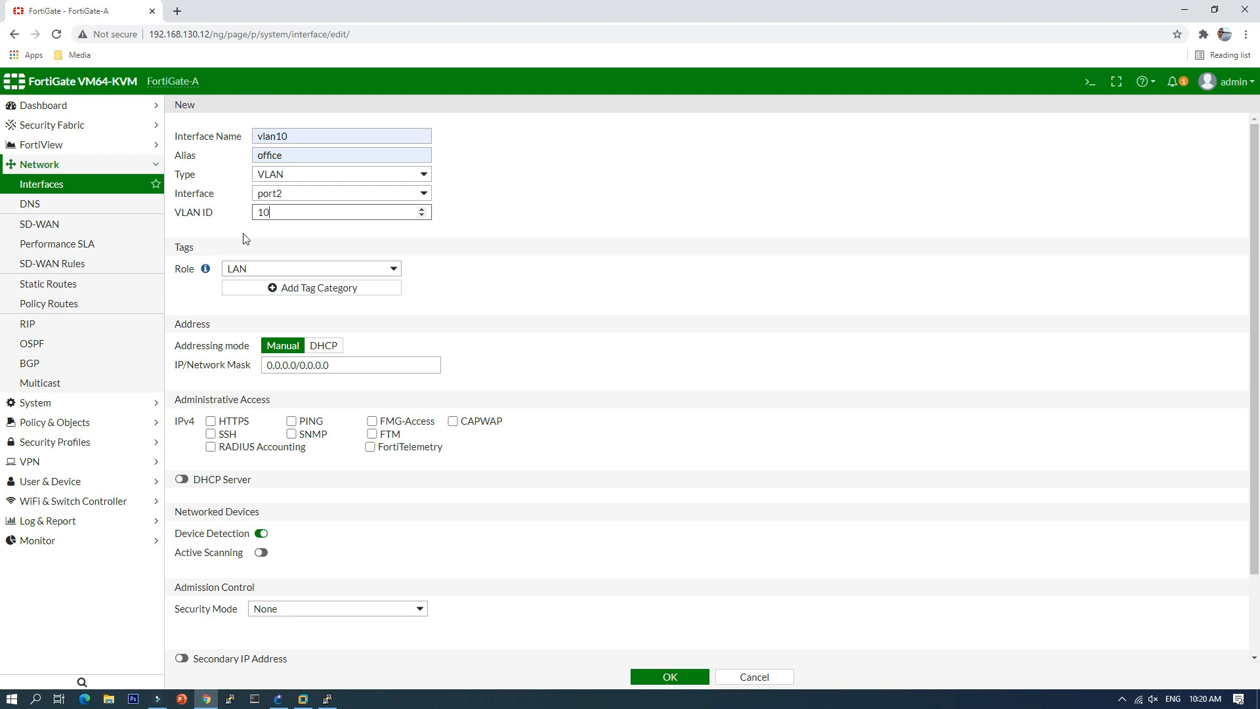
pyautogui.click(342, 372)
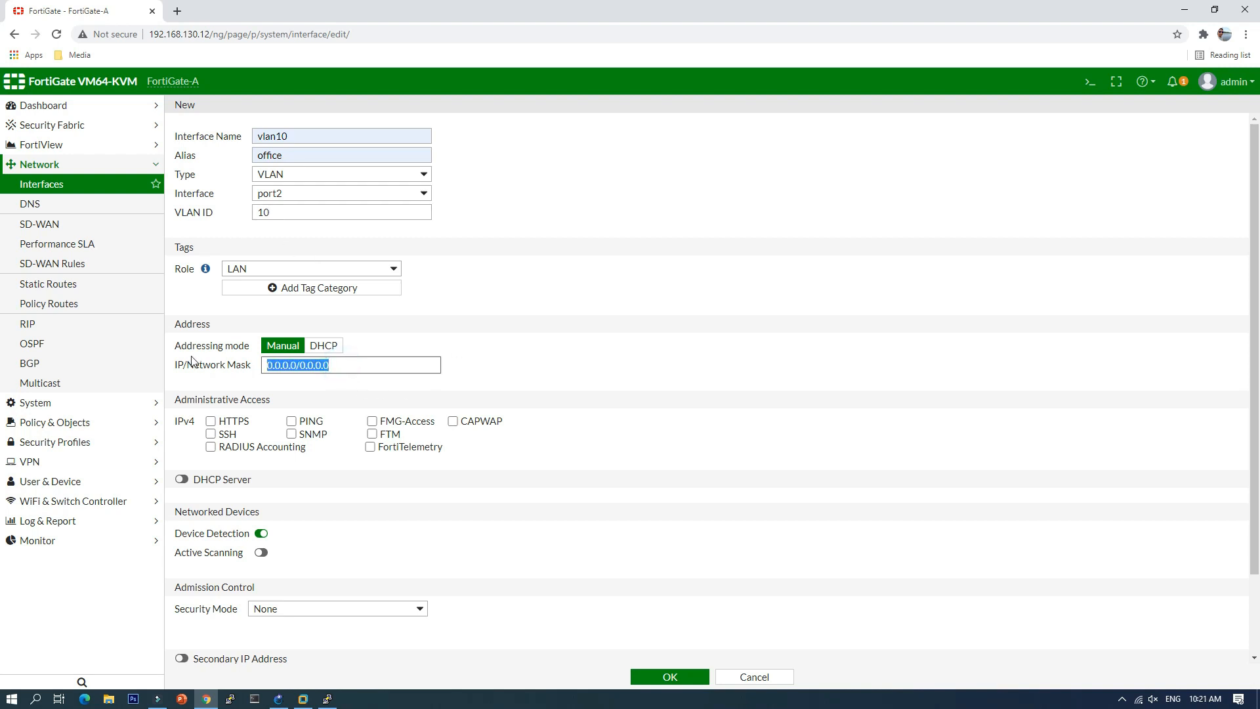
pyautogui.write('192.168.10.1/24')
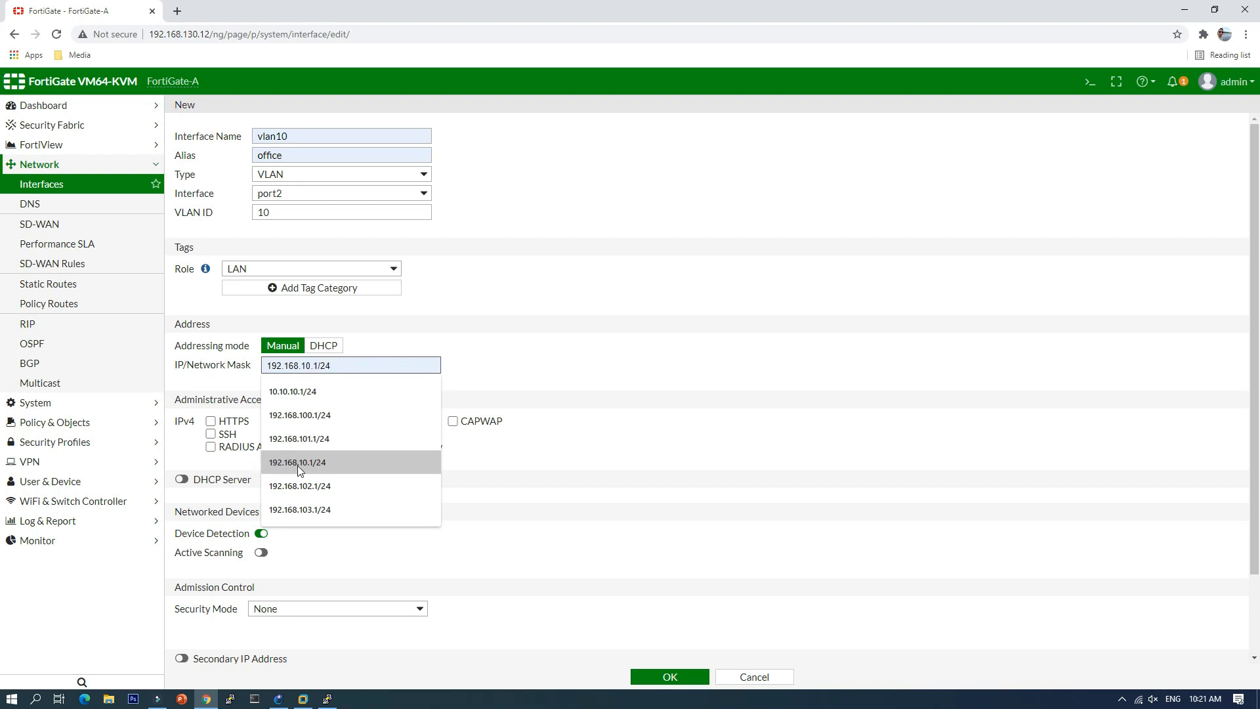
pyautogui.click(298, 464)
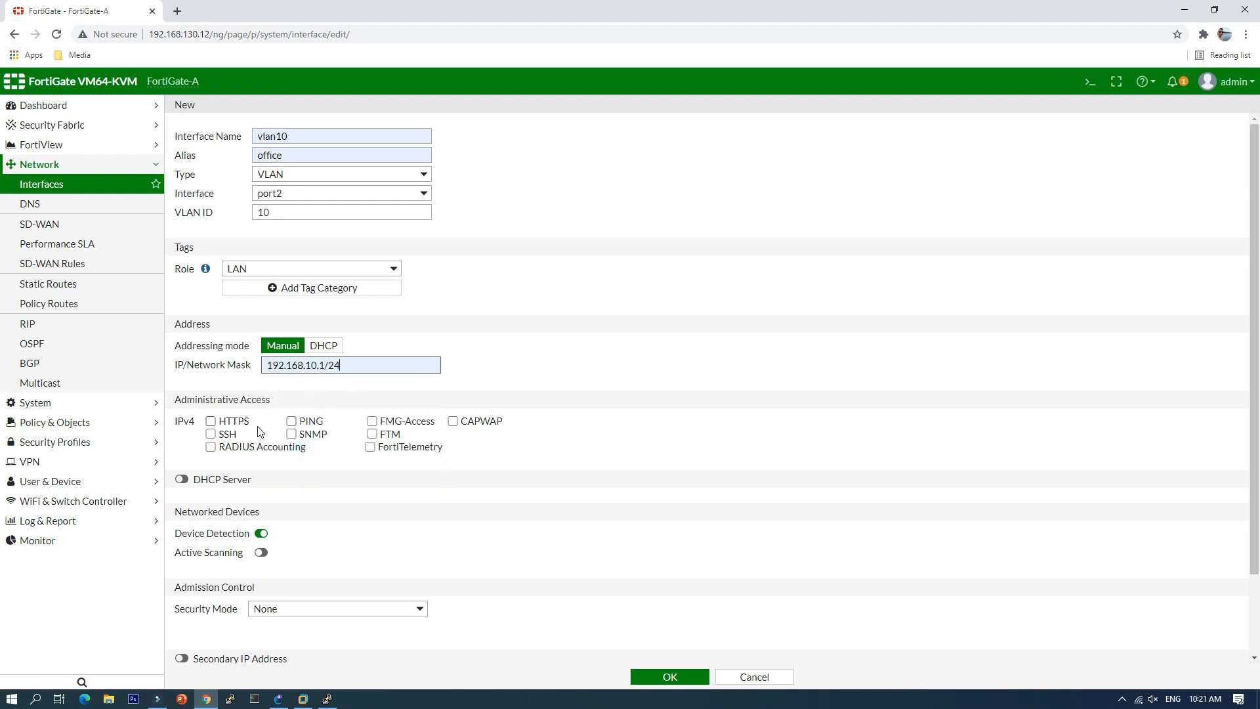
pyautogui.click(292, 423)
# Step: Enable the DHCP server with range starting at 192.168.10.10 and create the interface
pyautogui.click(182, 480)
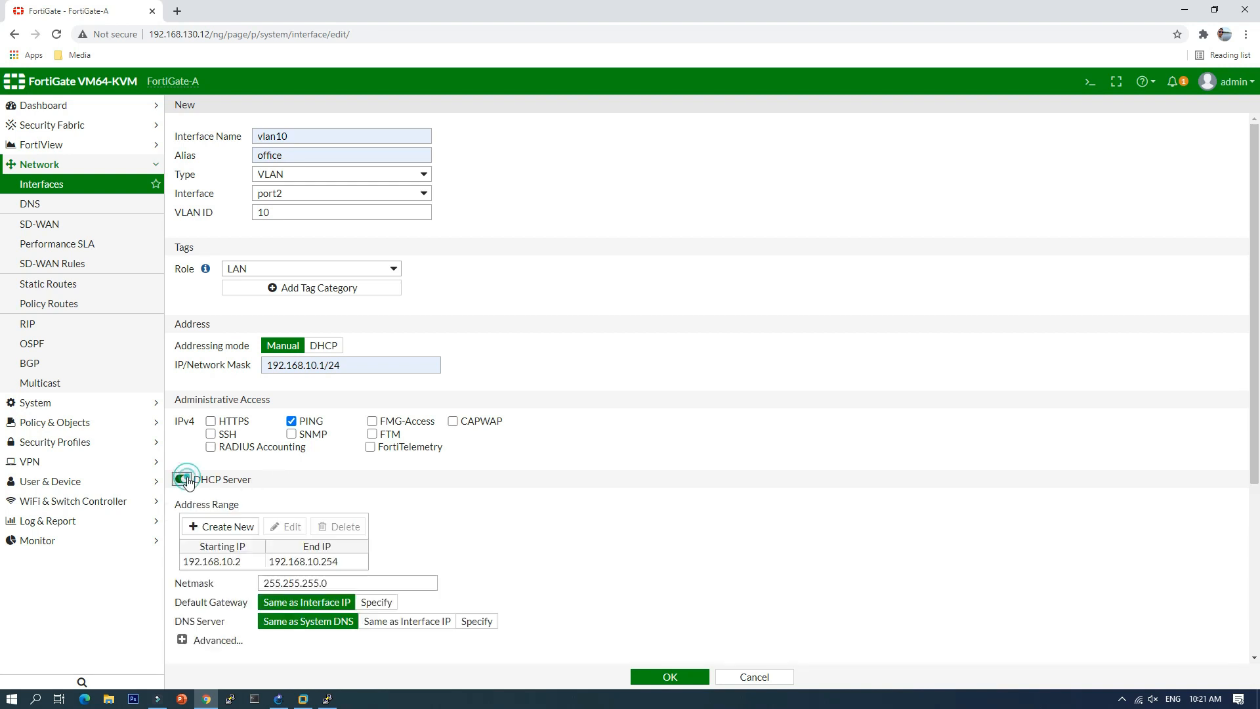
pyautogui.click(249, 567)
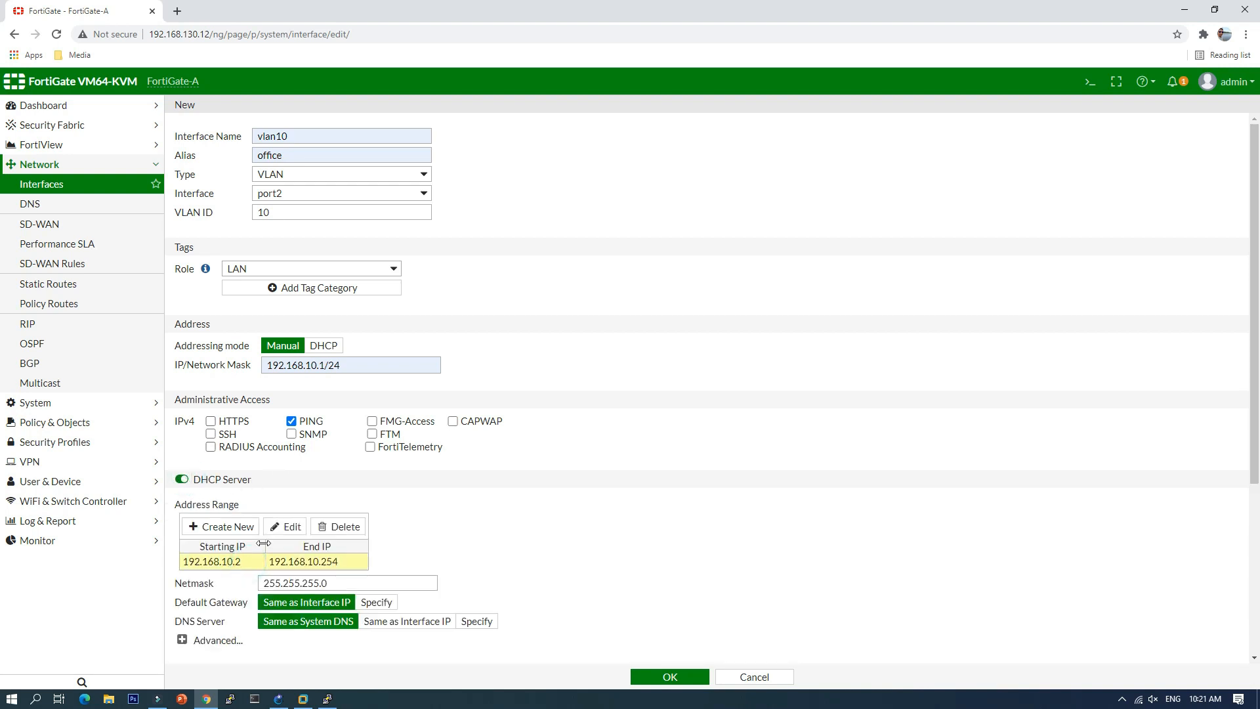
pyautogui.click(283, 527)
pyautogui.click(279, 565)
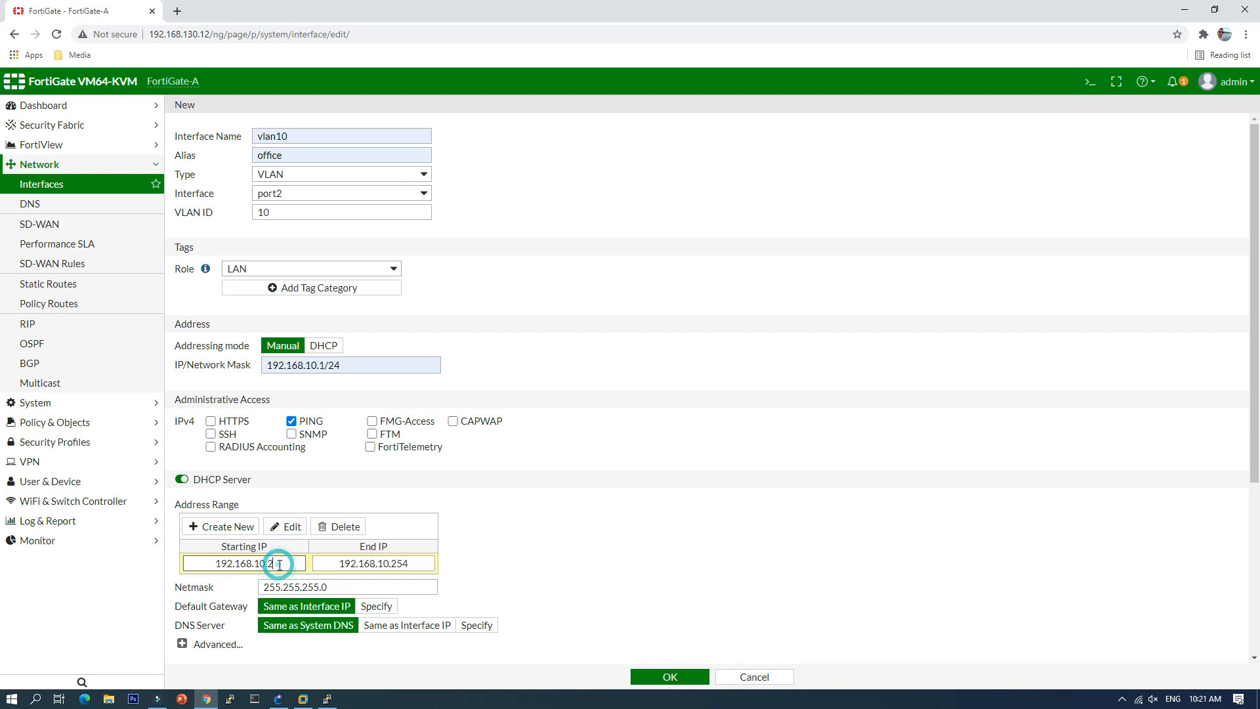
pyautogui.press('BackSpace')
pyautogui.write('1')
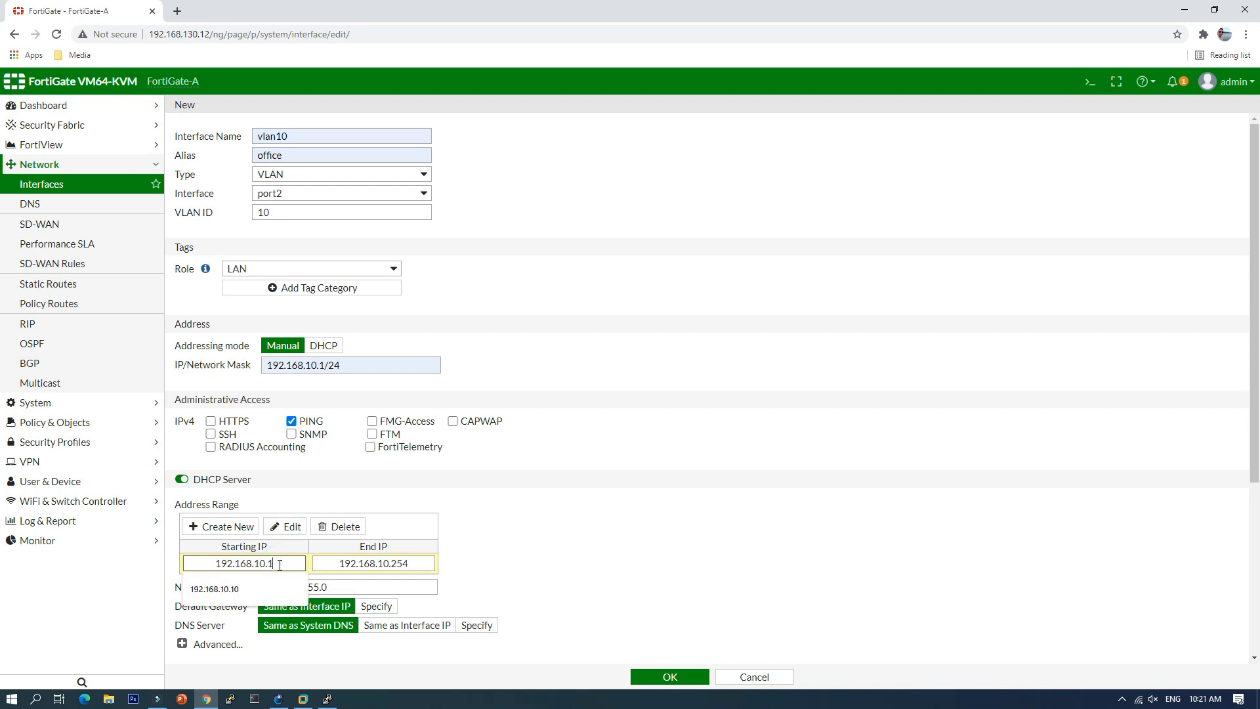
pyautogui.write('0')
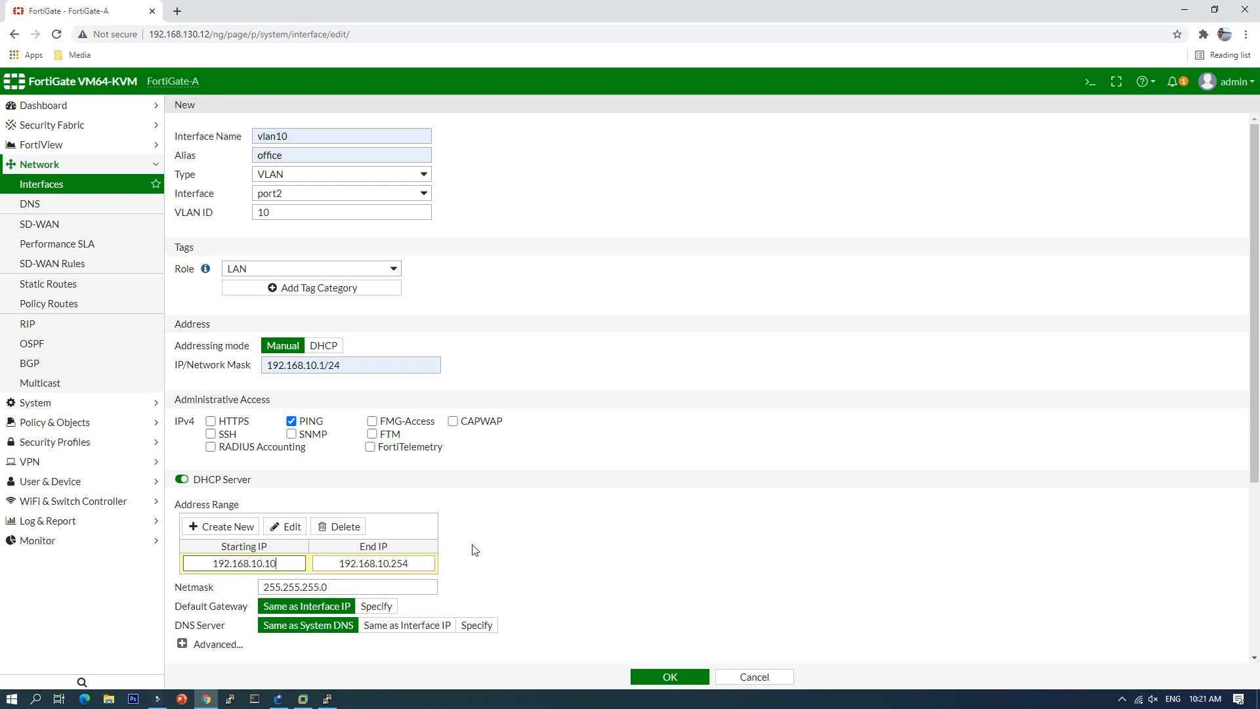
pyautogui.scroll(-4, 475, 550)
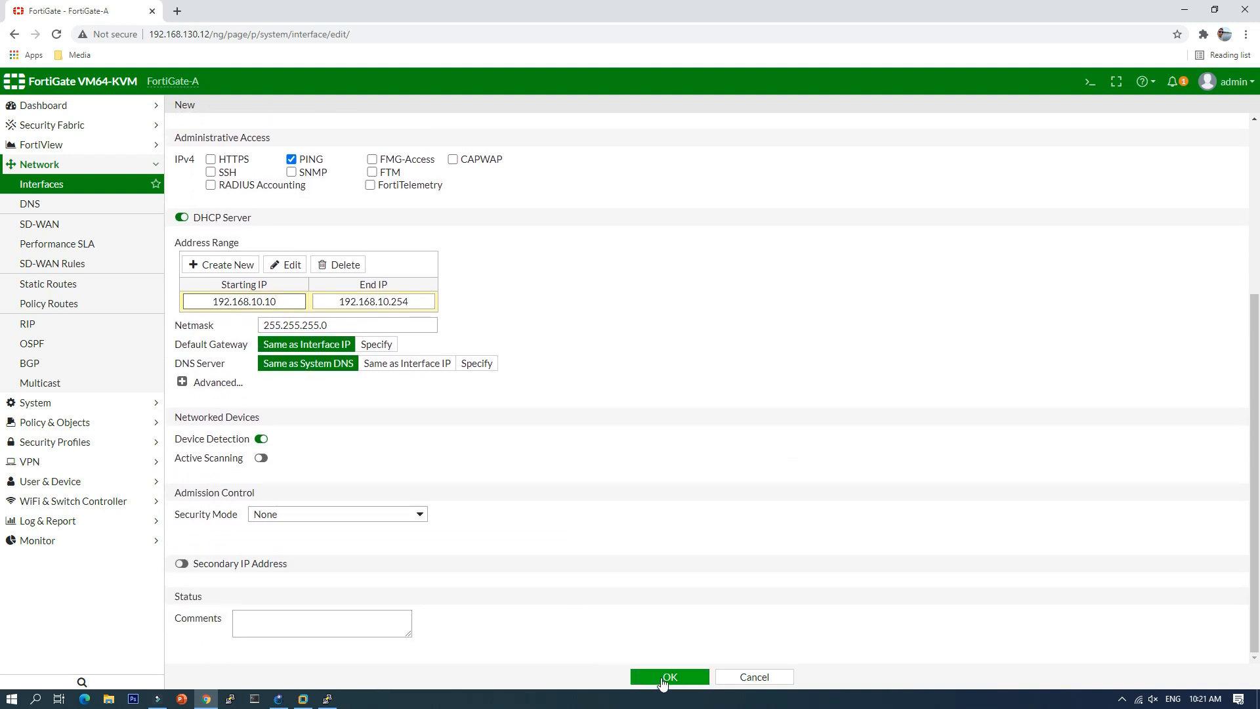
pyautogui.click(667, 677)
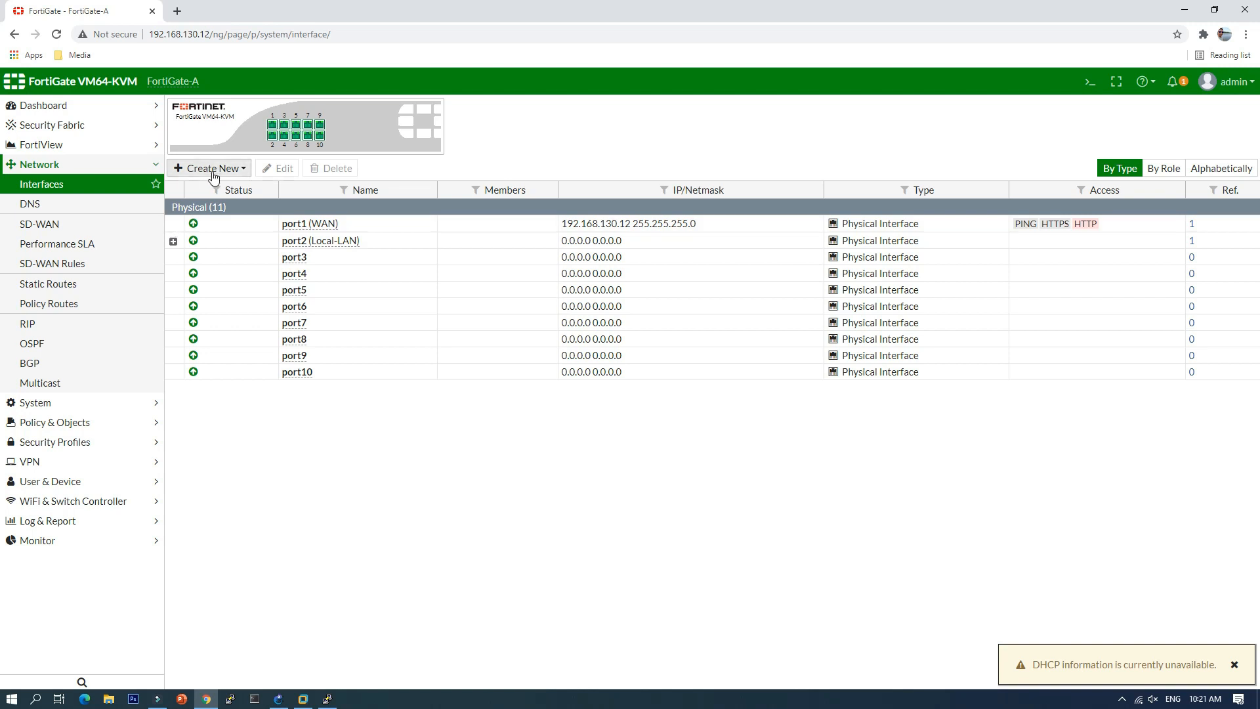
pyautogui.click(207, 168)
# Step: Start a new interface named vlan20 with alias wifi on parent port2
pyautogui.click(209, 185)
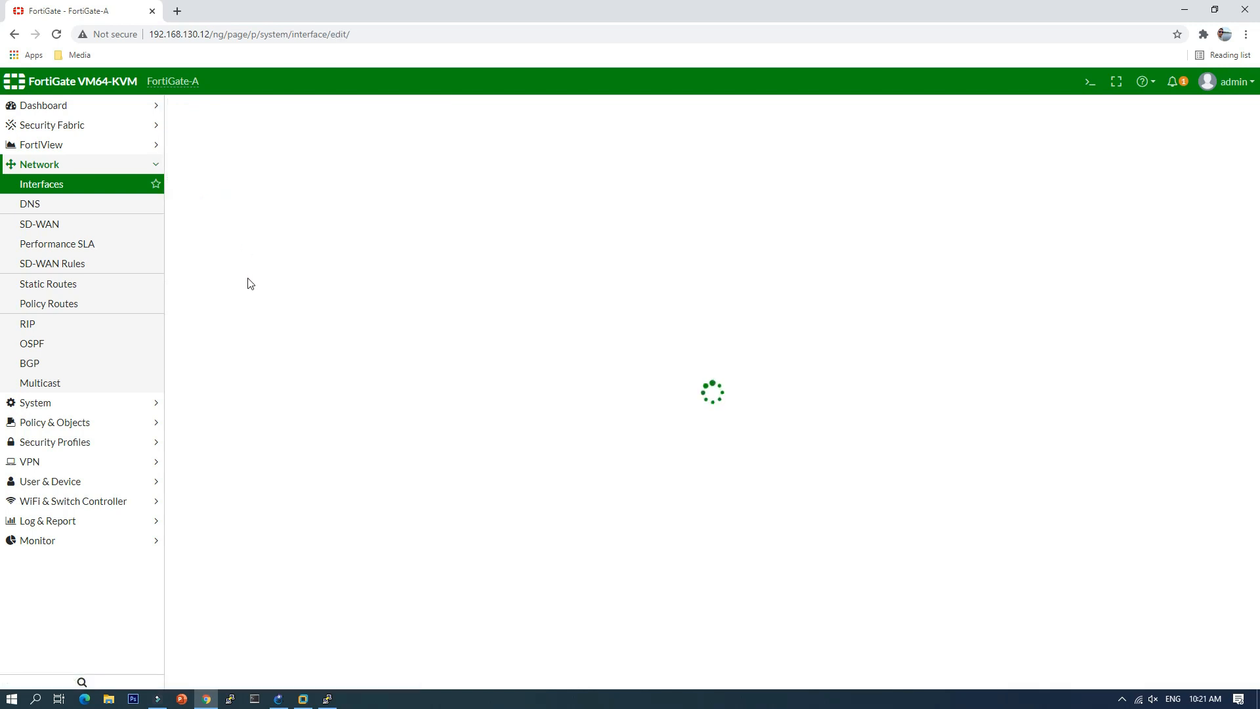
pyautogui.click(290, 135)
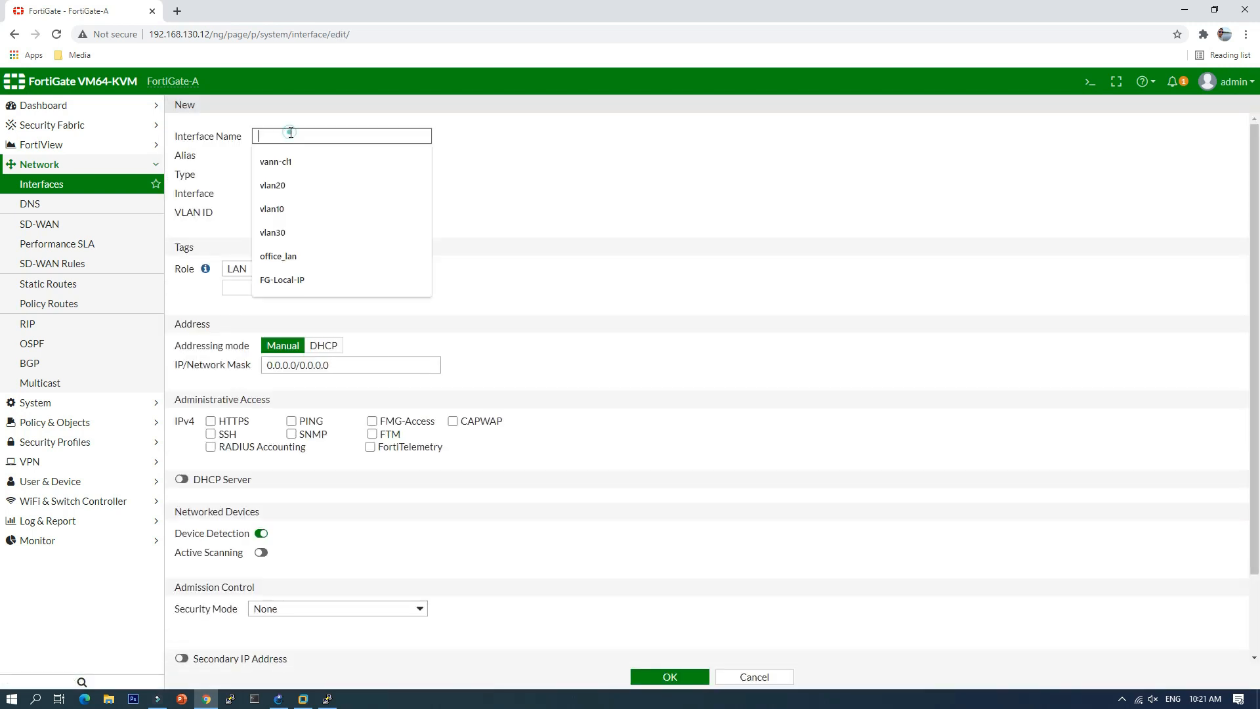
pyautogui.click(289, 187)
pyautogui.click(291, 156)
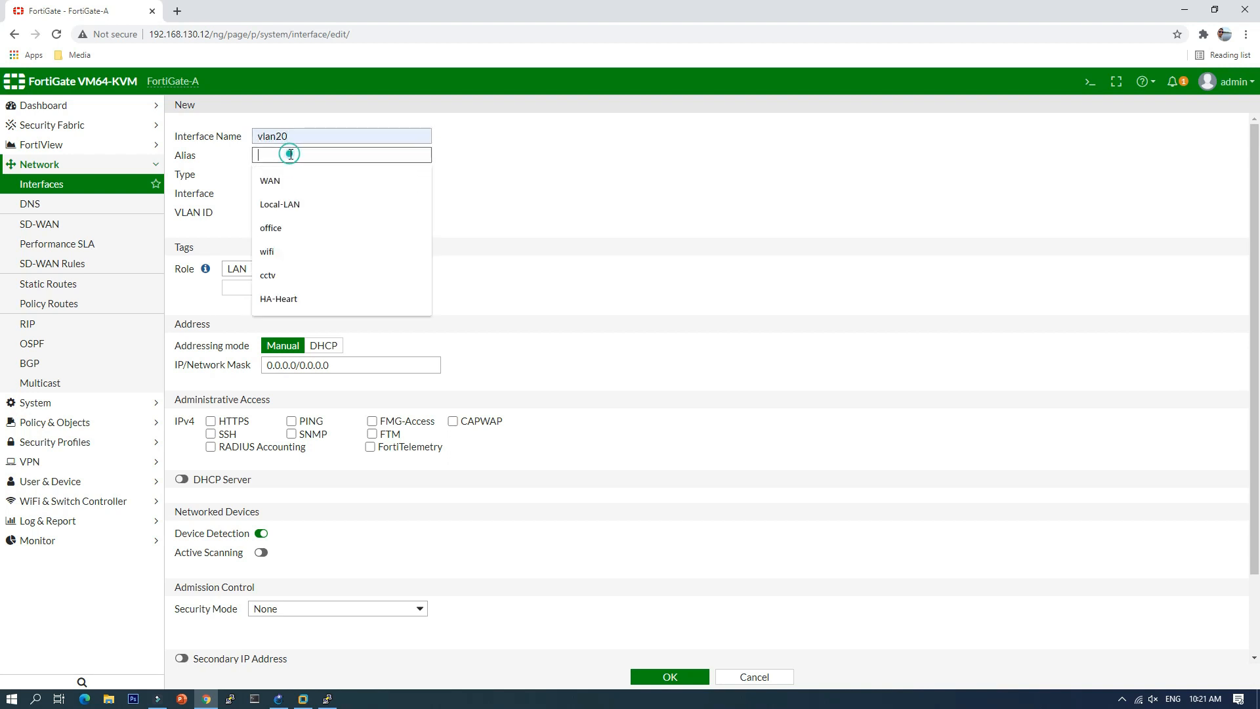
pyautogui.click(292, 251)
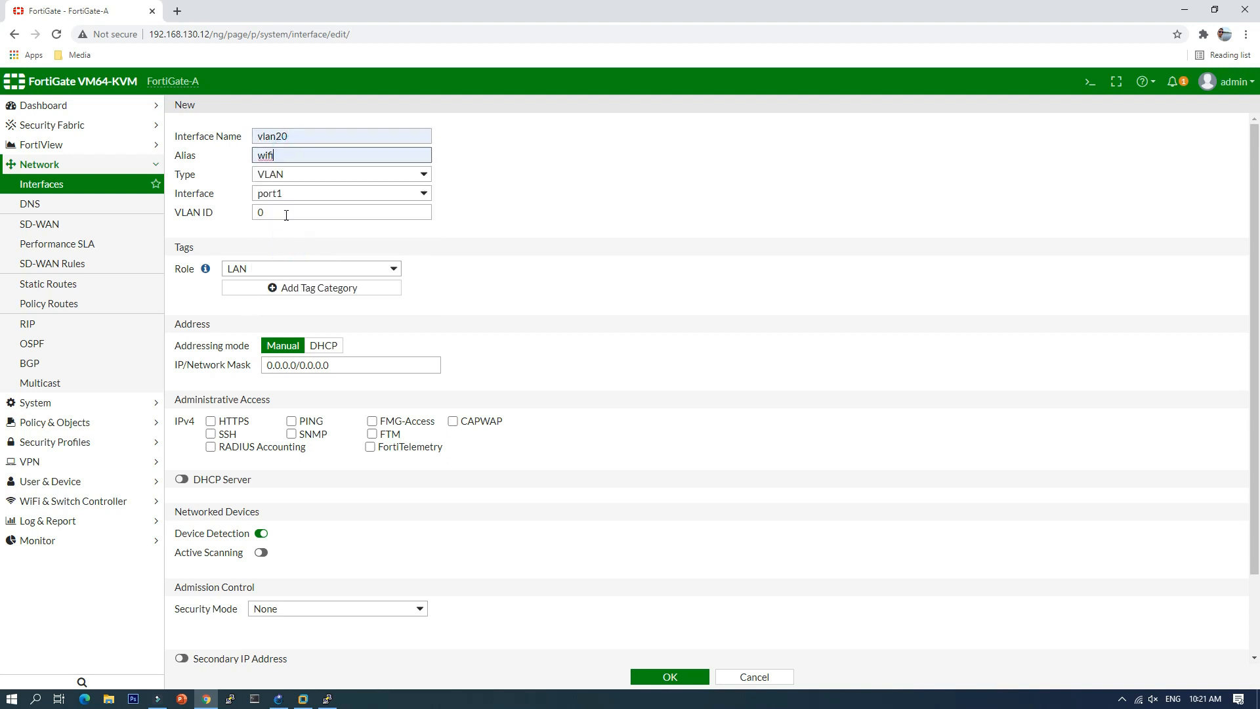
pyautogui.click(320, 193)
pyautogui.click(315, 220)
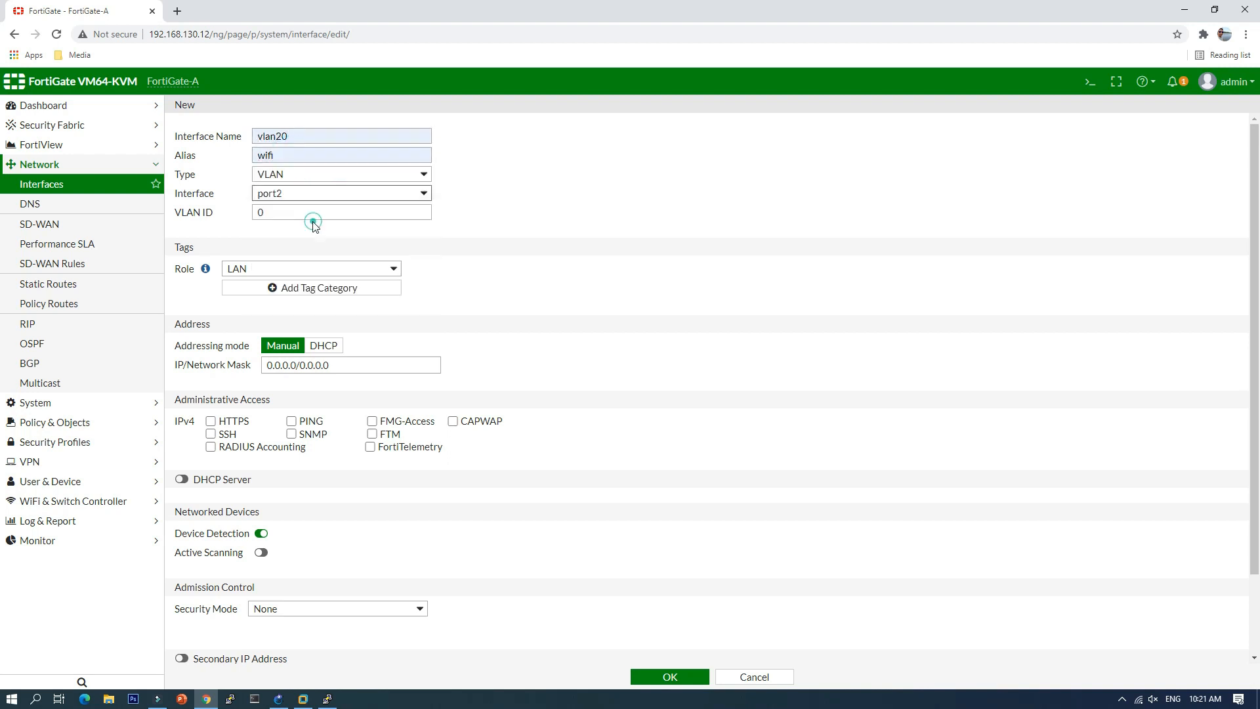
# Step: Set VLAN ID 20 and address 192.168.20.1/24
pyautogui.click(274, 212)
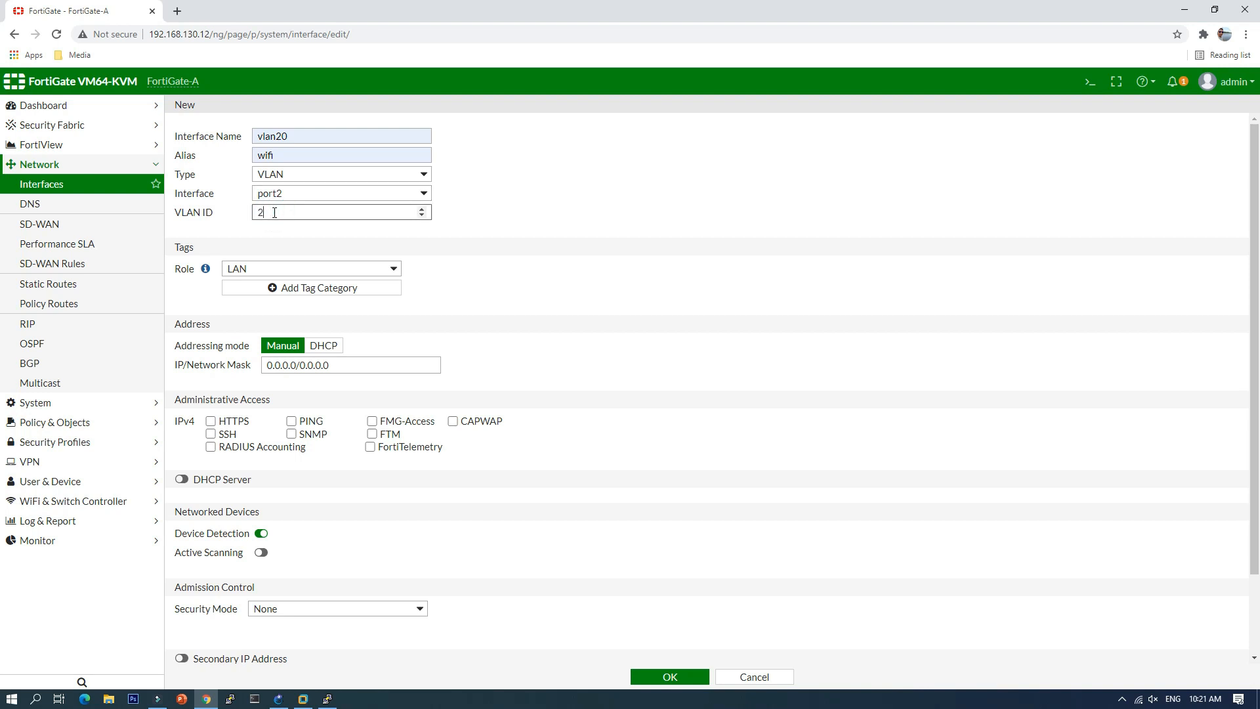
pyautogui.click(333, 368)
pyautogui.doubleClick(333, 368)
pyautogui.write('192.168.10.1/24')
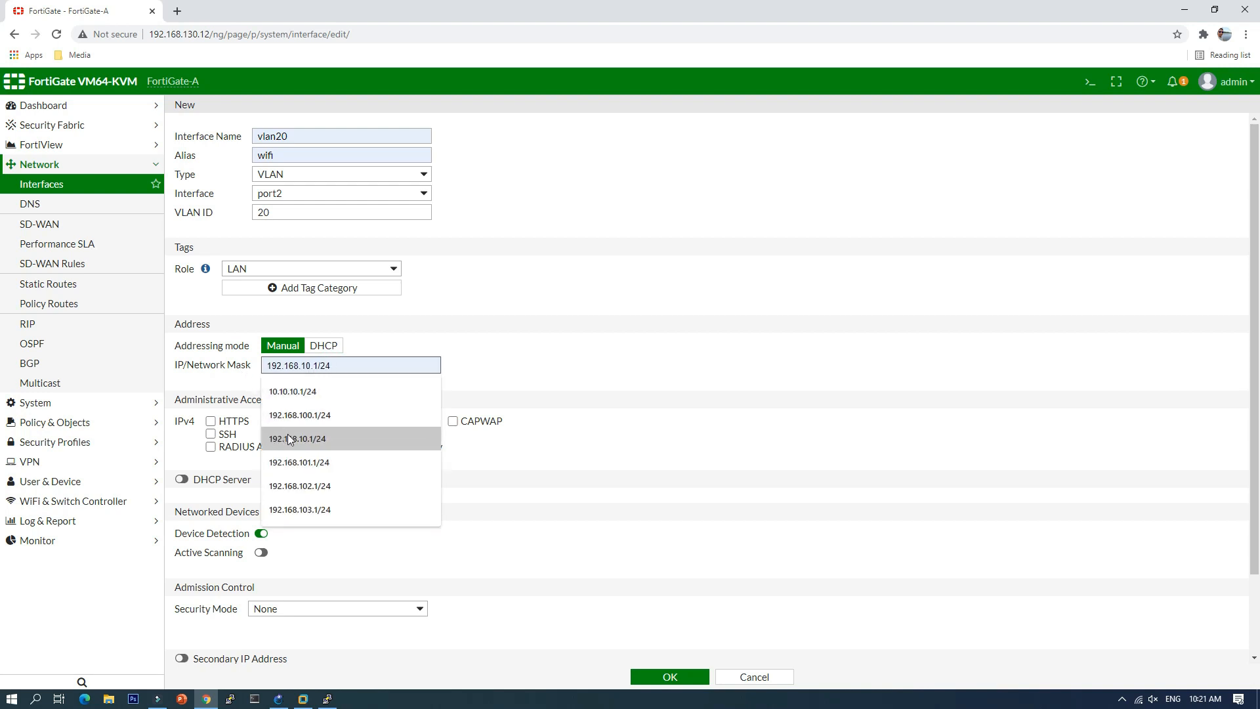
pyautogui.click(296, 439)
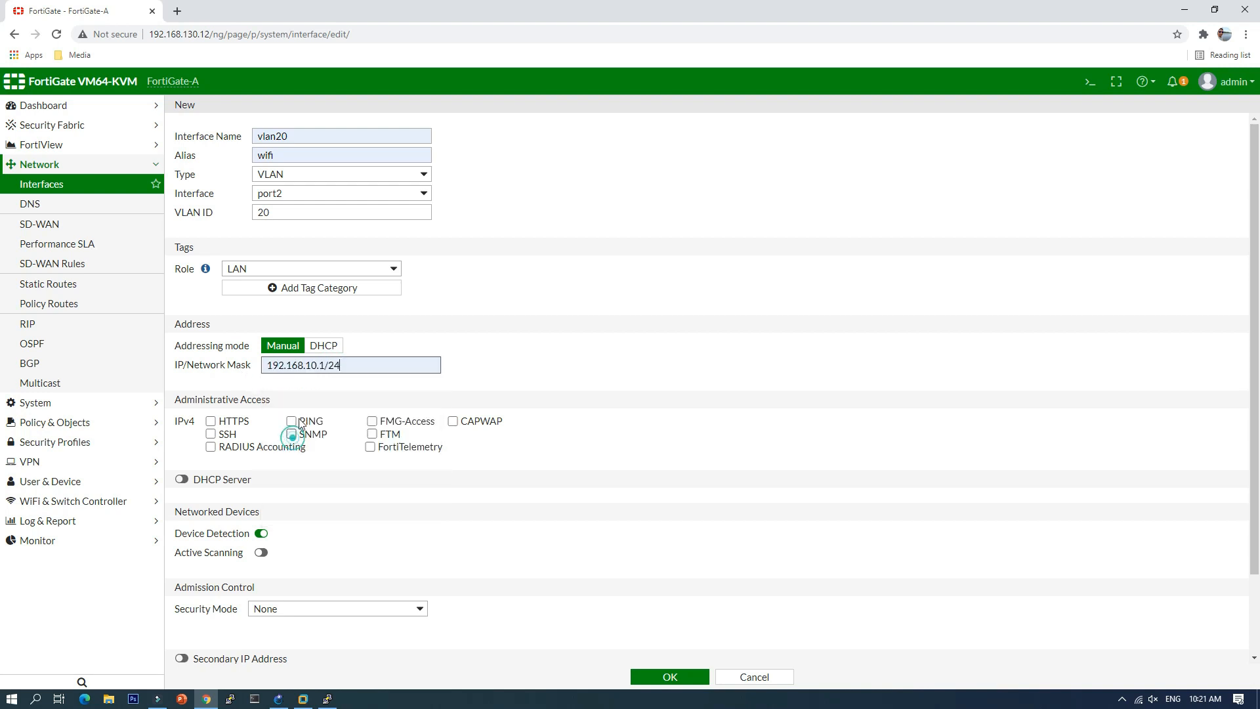
pyautogui.click(312, 366)
pyautogui.press('BackSpace')
pyautogui.write('2')
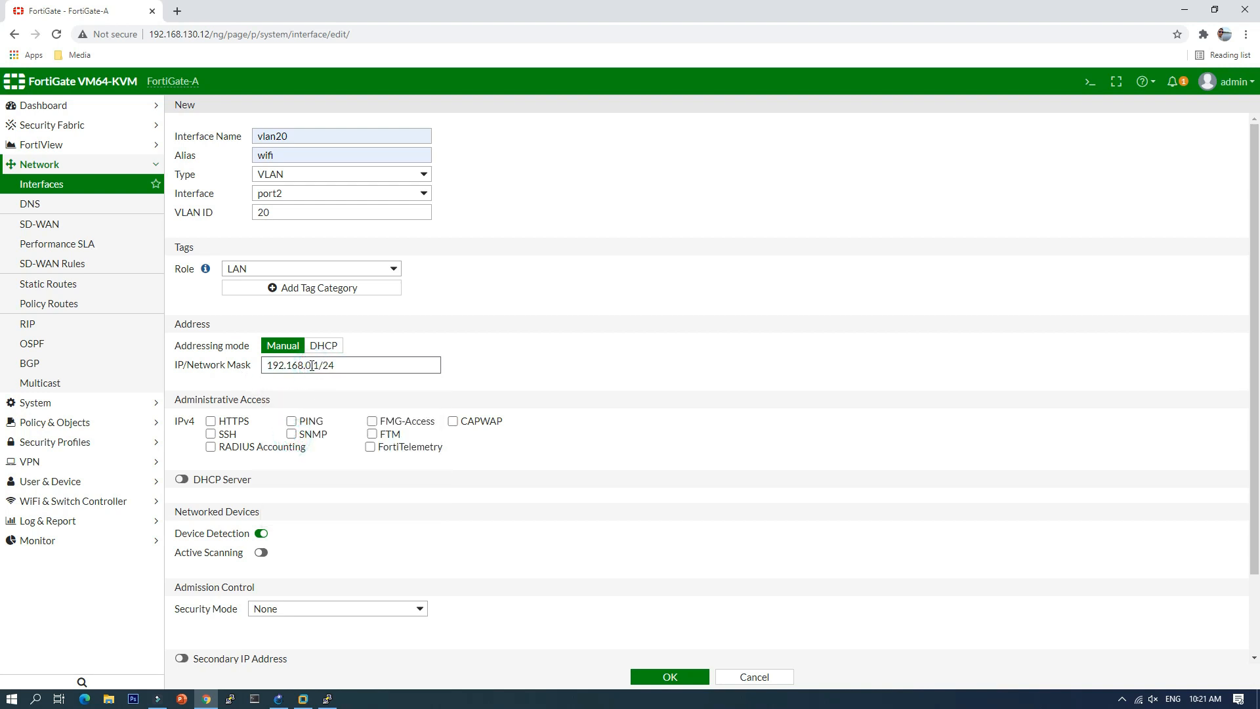
pyautogui.click(506, 376)
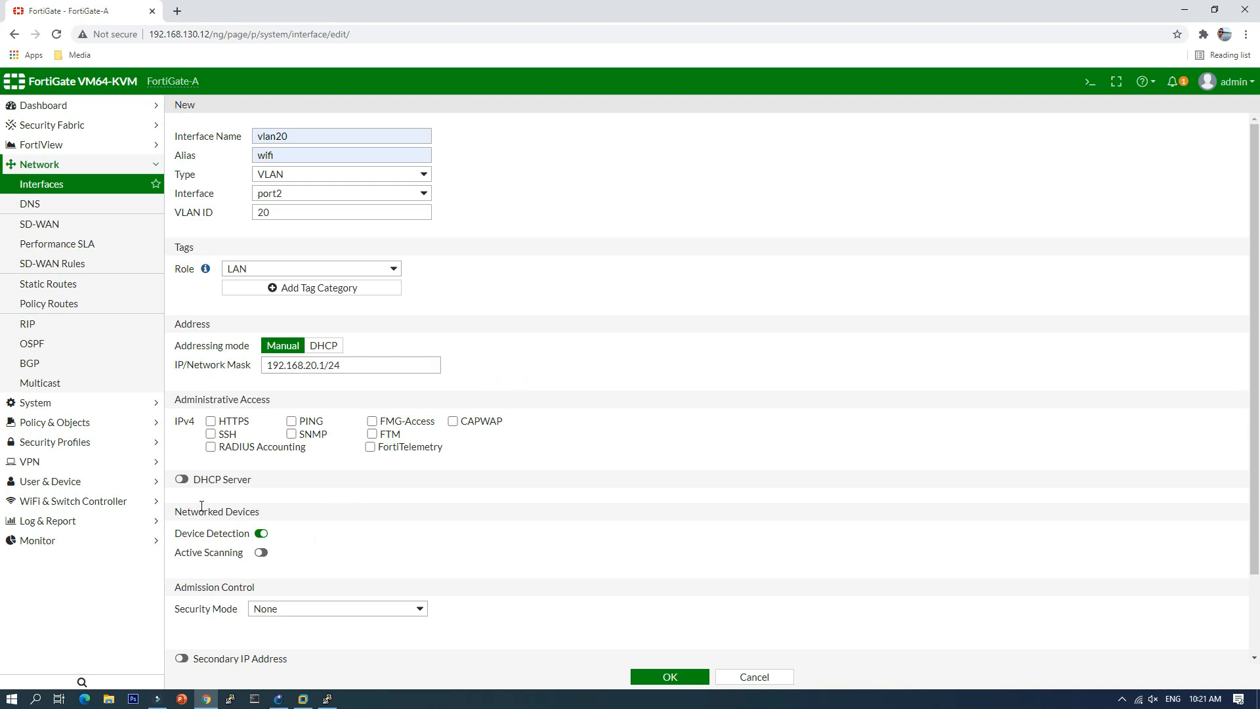
# Step: Enable the DHCP server with the range starting at 192.168.20.10
pyautogui.click(183, 479)
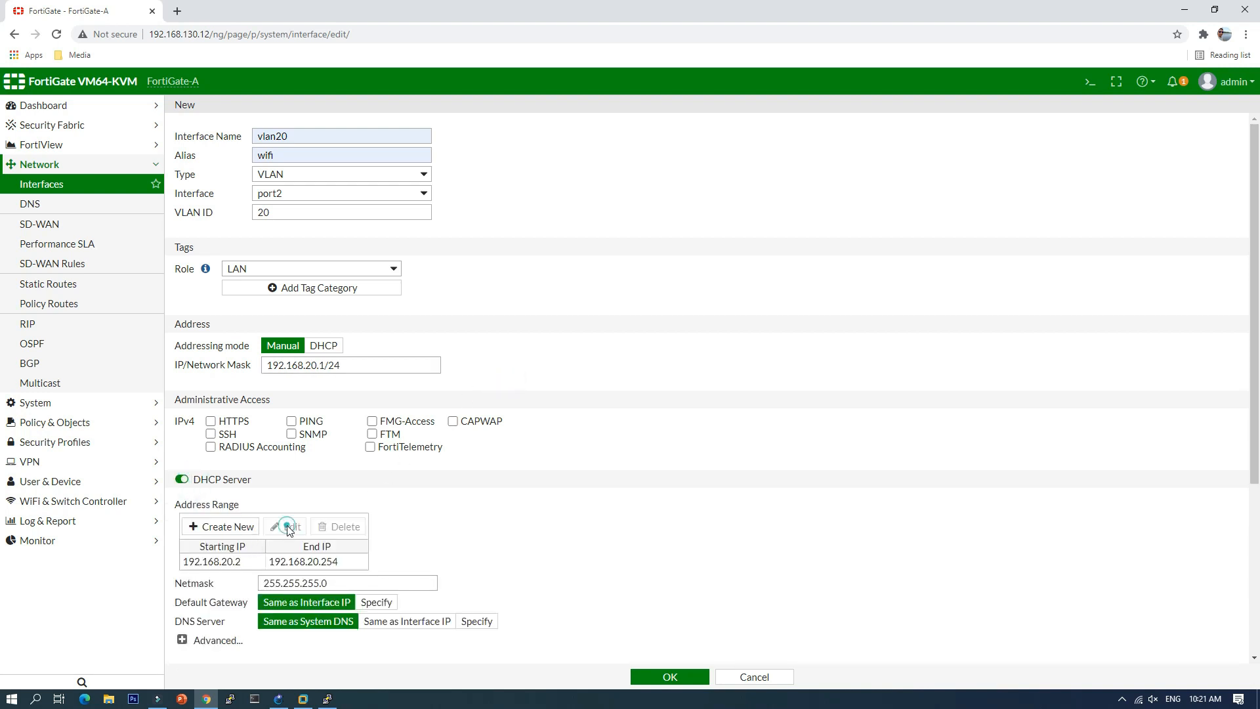
pyautogui.click(247, 561)
pyautogui.click(283, 527)
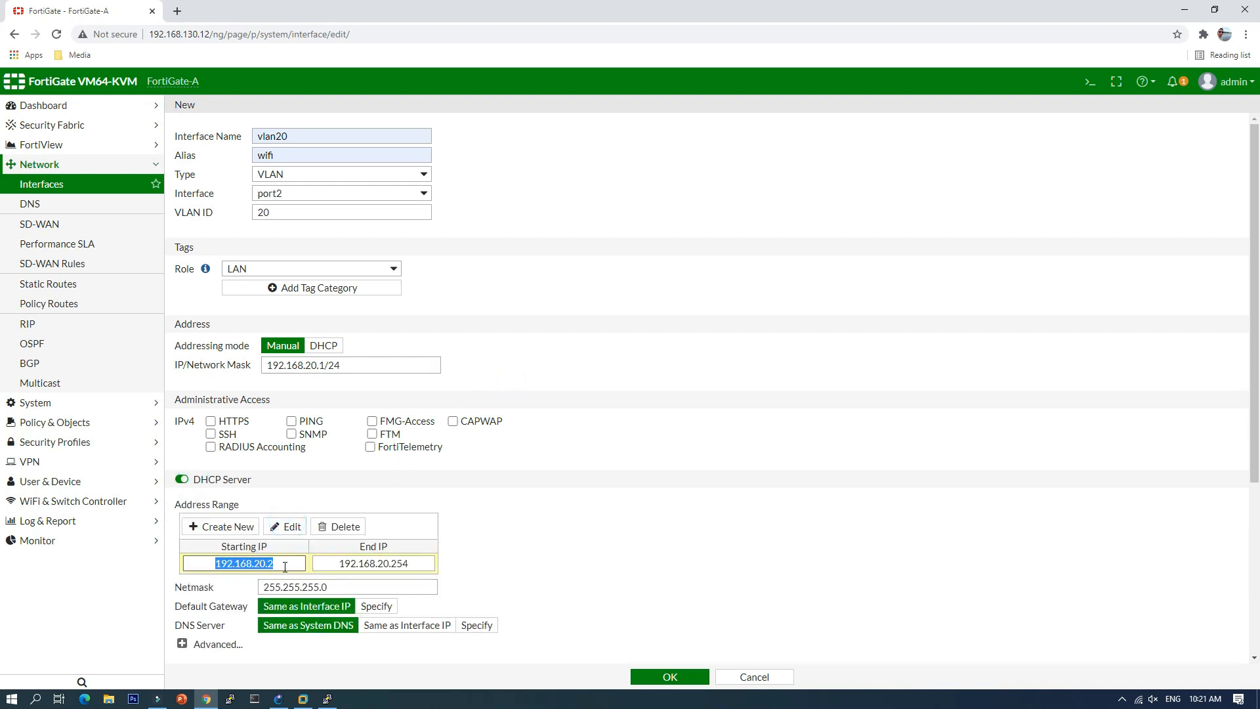
pyautogui.doubleClick(284, 563)
pyautogui.click(277, 564)
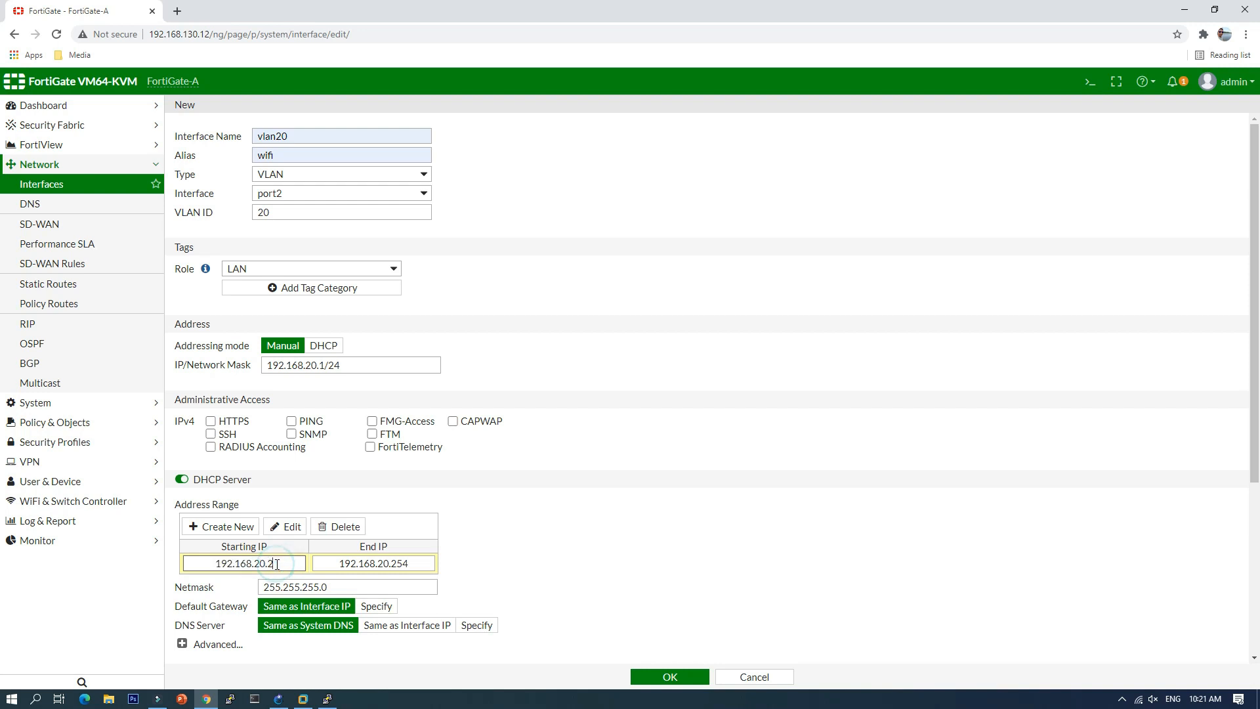
pyautogui.press('BackSpace')
pyautogui.write('10')
pyautogui.scroll(-3, 503, 533)
# Step: Save vlan20, then start a new interface vlan30 with alias cctv on port2
pyautogui.click(668, 677)
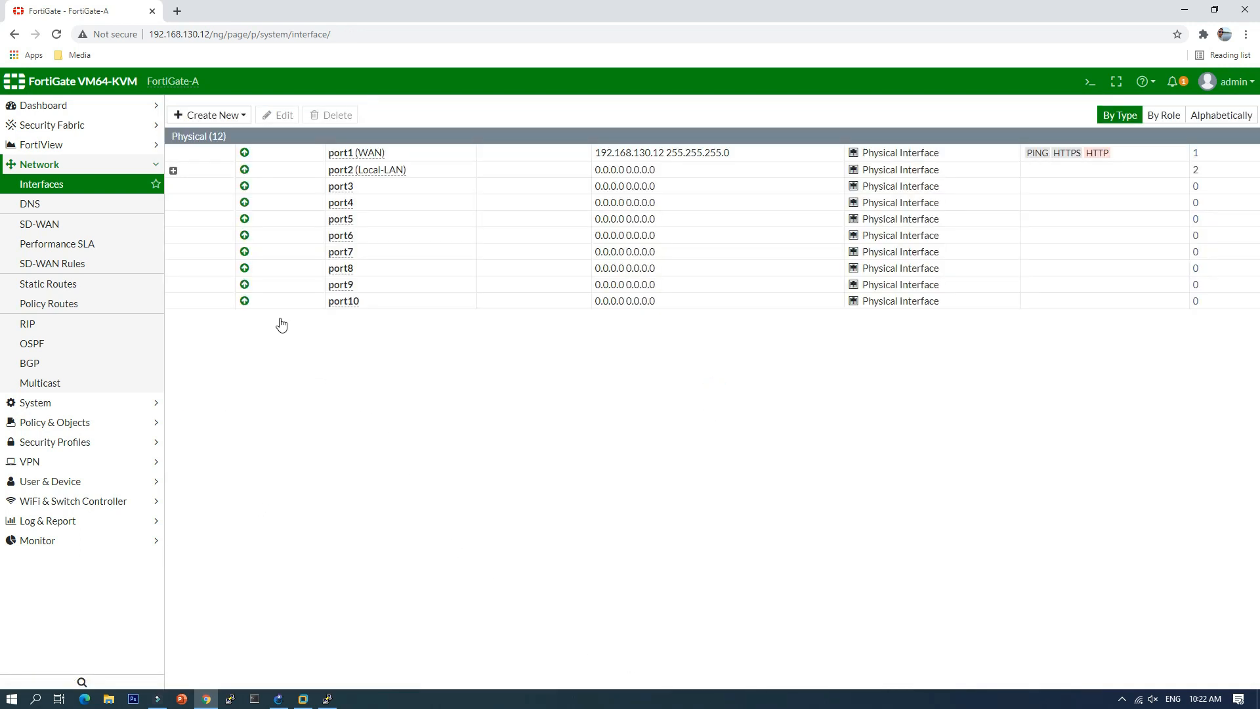
pyautogui.click(221, 169)
pyautogui.click(220, 187)
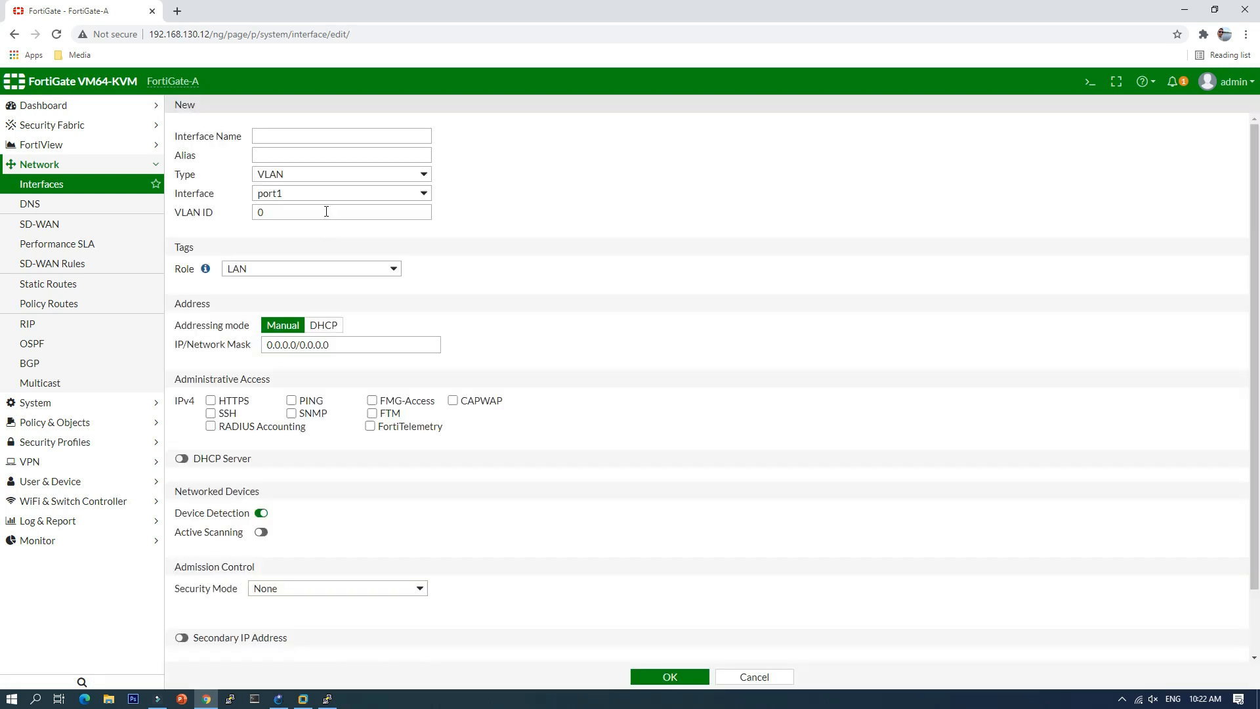
pyautogui.click(323, 137)
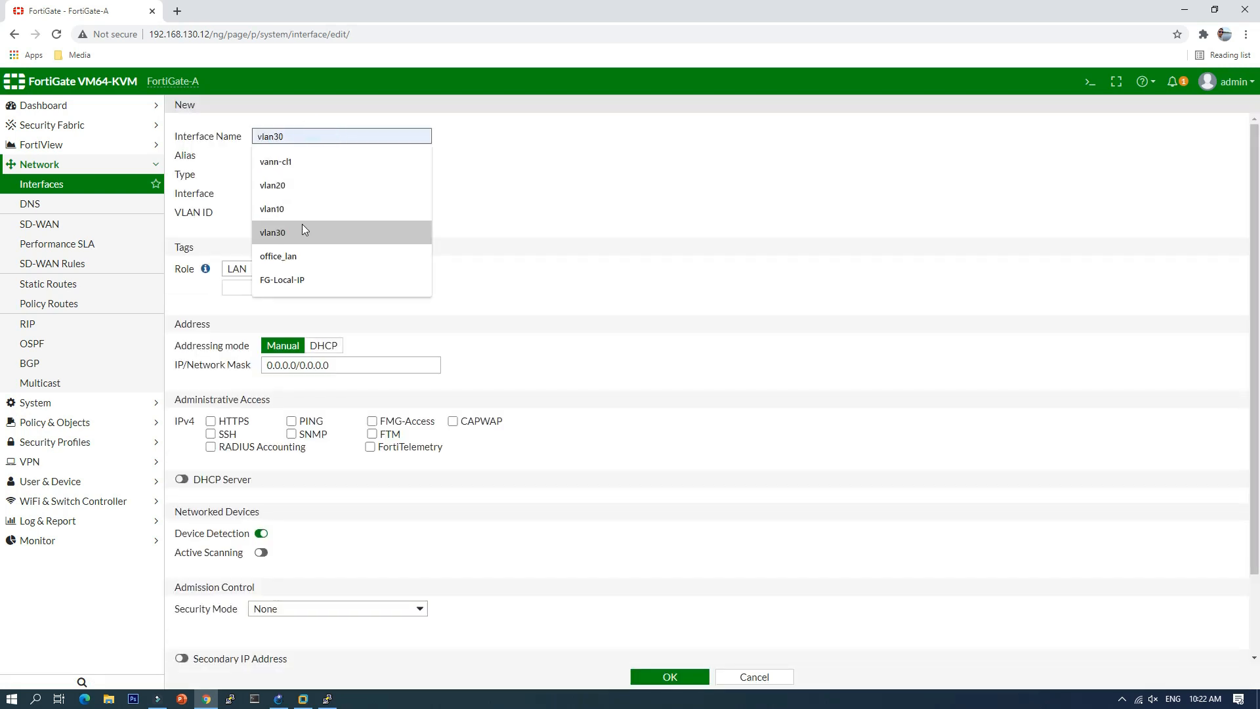
pyautogui.click(302, 226)
pyautogui.click(299, 154)
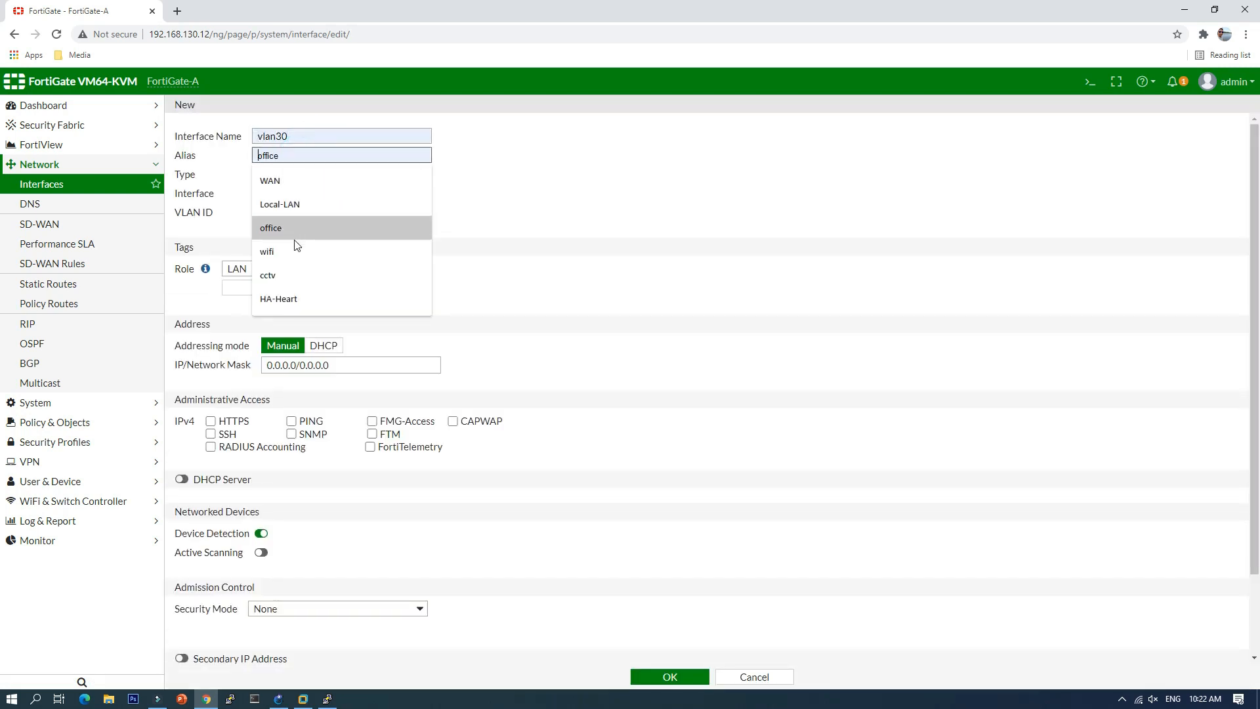
pyautogui.click(296, 278)
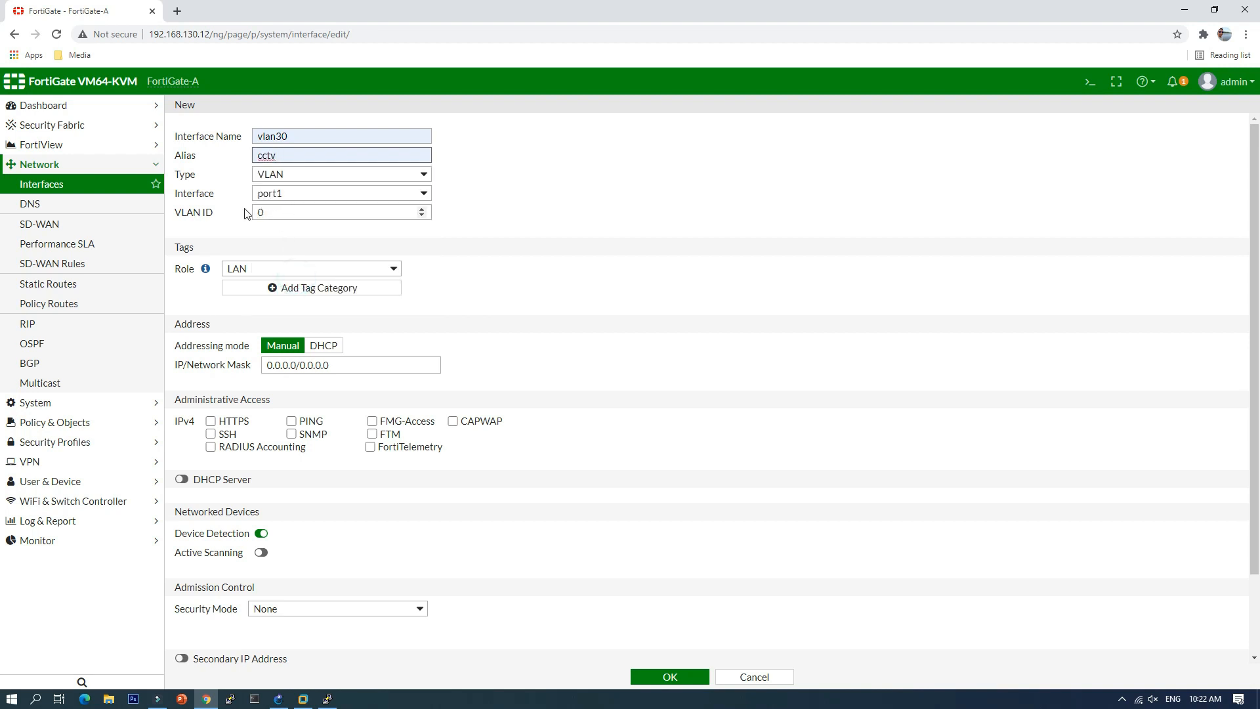
pyautogui.click(309, 200)
pyautogui.click(304, 218)
# Step: Give vlan30 VLAN ID 30 and address 192.168.30.1/24
pyautogui.doubleClick(281, 212)
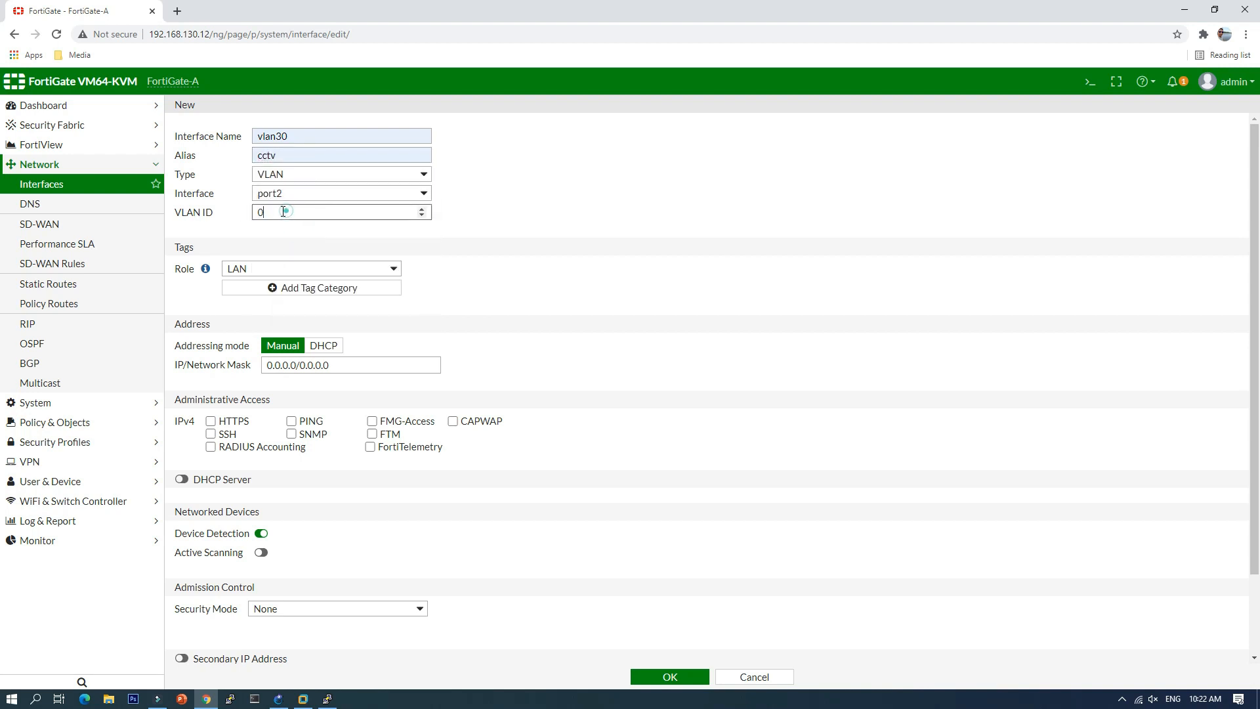
pyautogui.click(382, 242)
pyautogui.tripleClick(331, 365)
pyautogui.write('192.168.102.1/24')
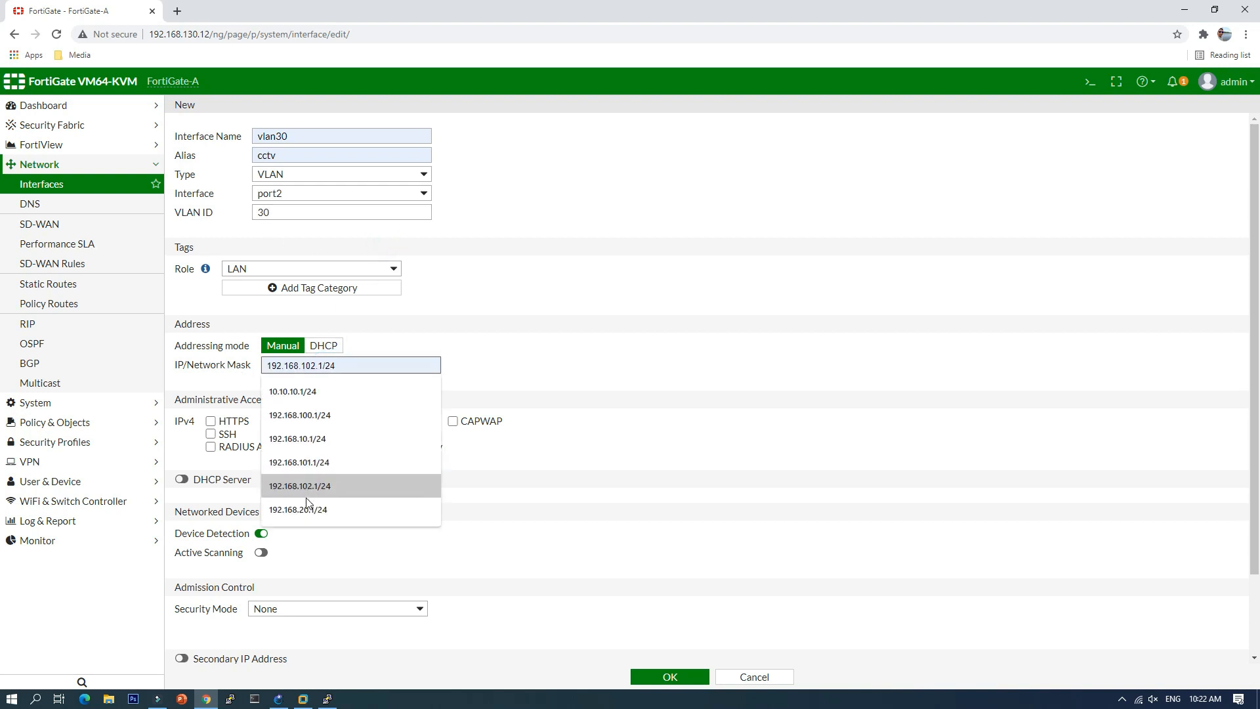
pyautogui.click(306, 506)
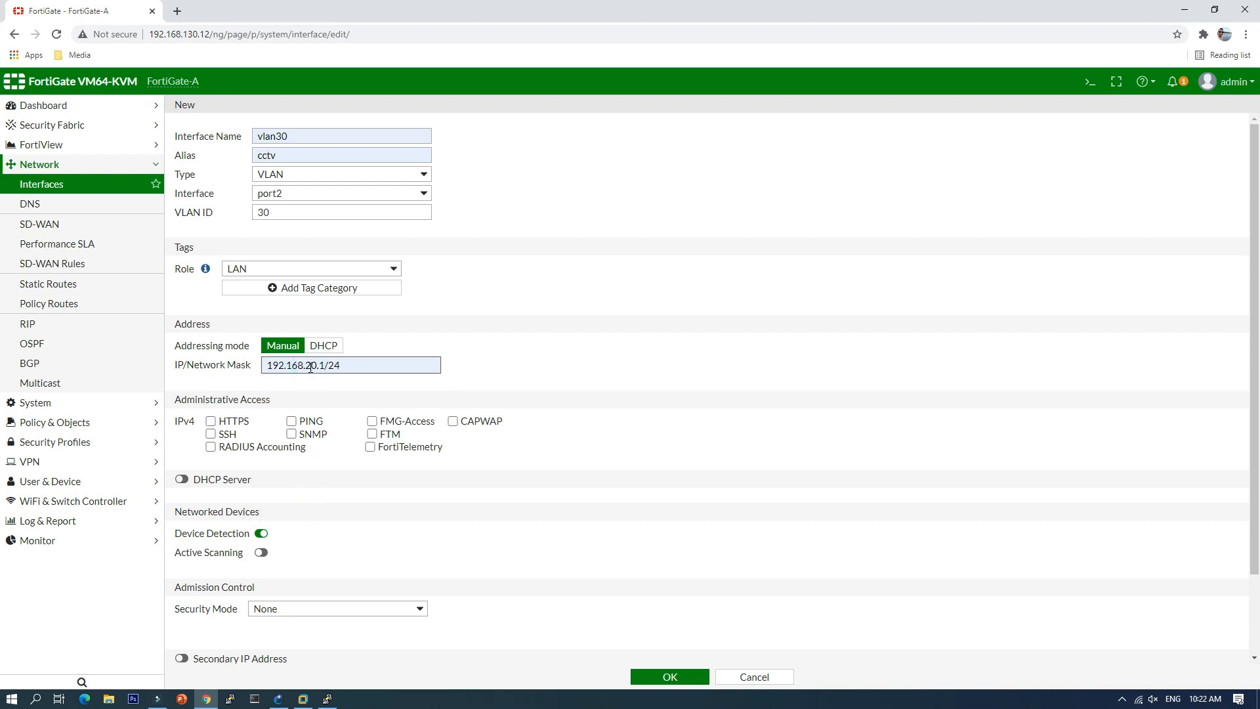
pyautogui.press('BackSpace')
pyautogui.write('3')
pyautogui.click(579, 341)
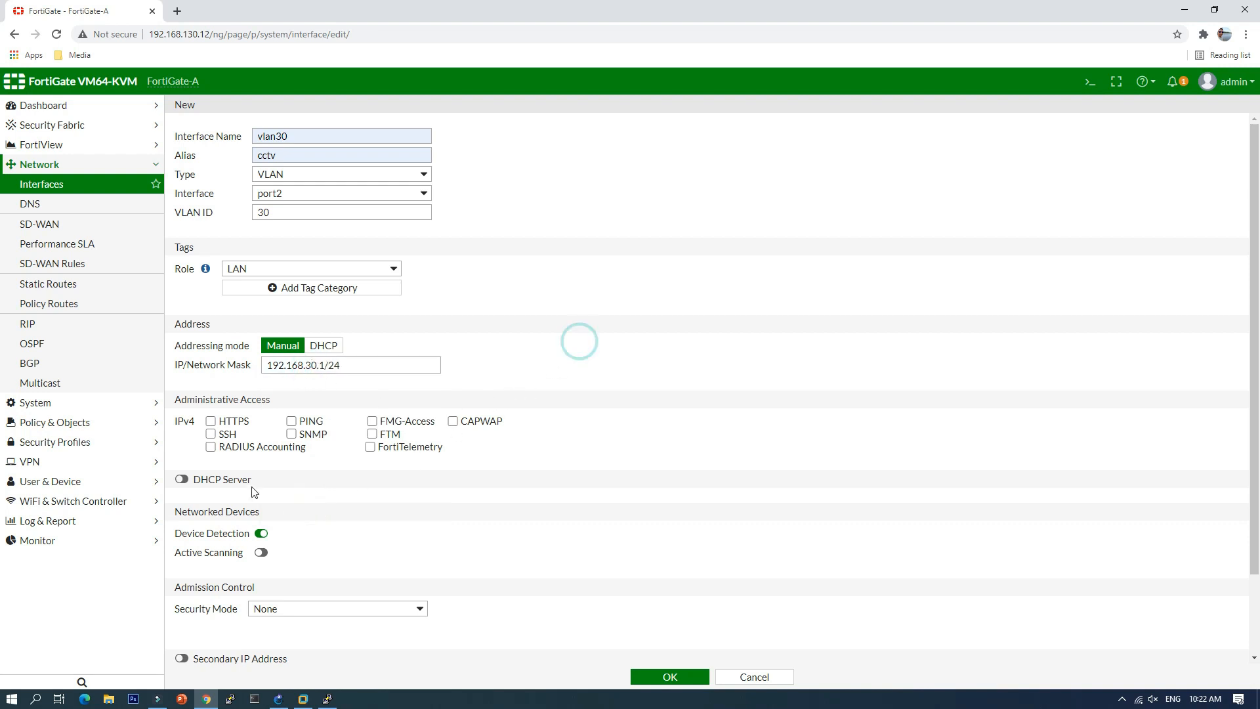
# Step: Enable the DHCP server with range 192.168.30.10–192.168.30.254 and save vlan30
pyautogui.click(182, 479)
pyautogui.doubleClick(252, 563)
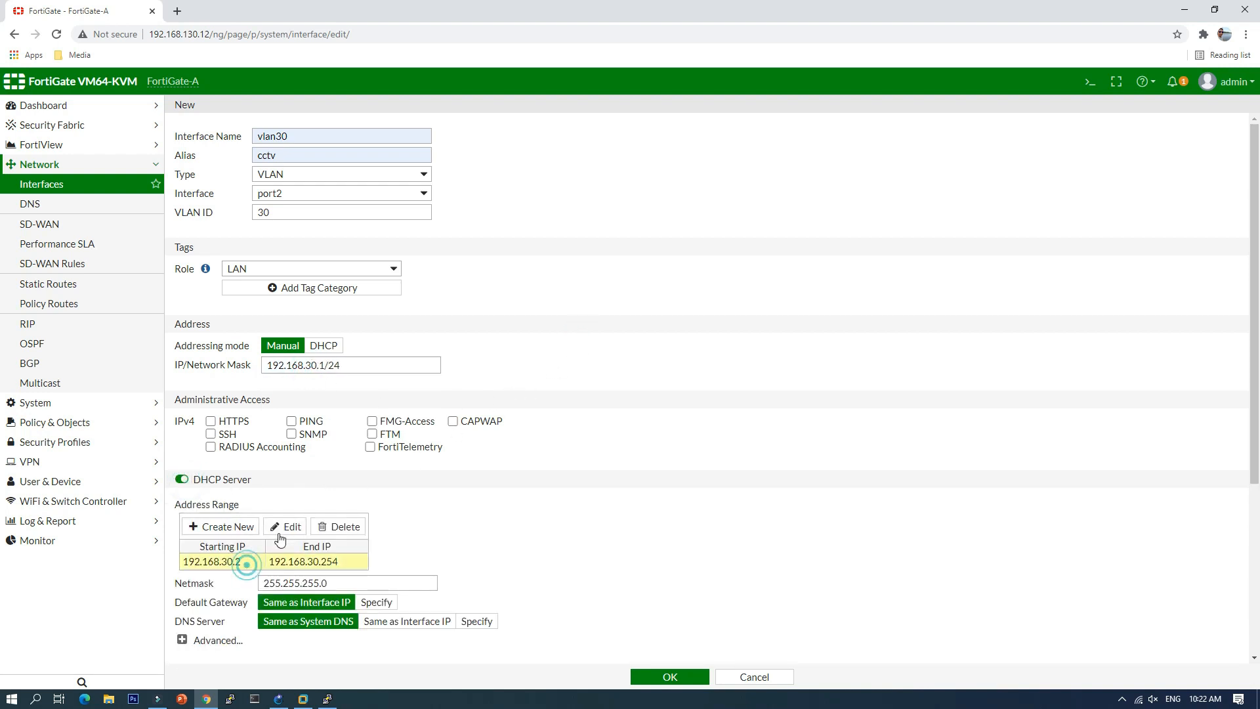
pyautogui.click(284, 564)
pyautogui.press('BackSpace')
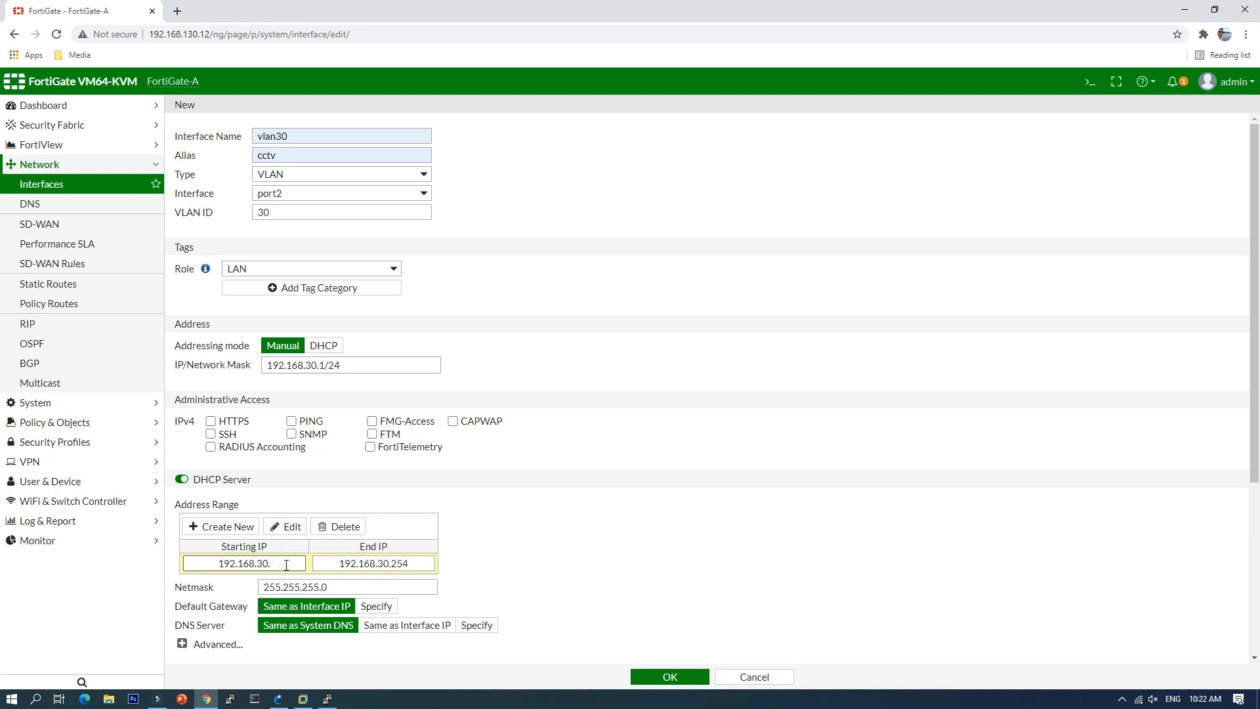
pyautogui.write('10')
pyautogui.scroll(-3, 590, 563)
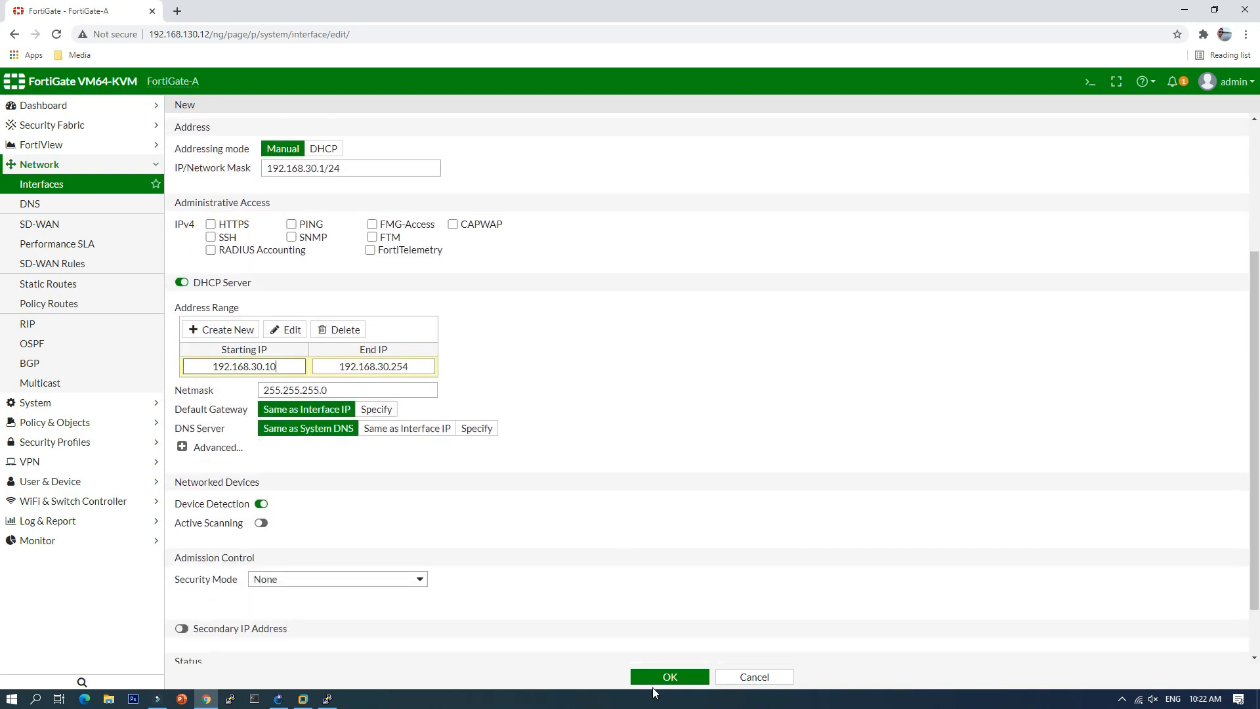
pyautogui.click(670, 676)
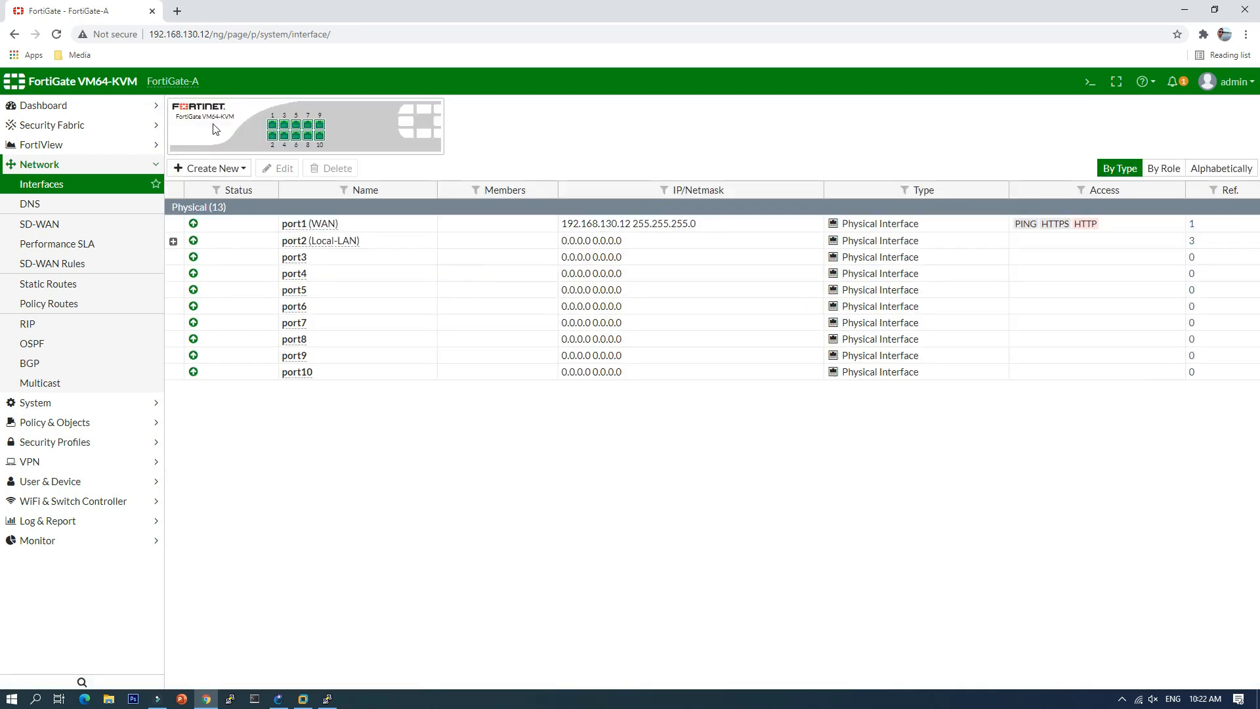
# Step: Create zone inter-vlan with intra-zone traffic allowed and members office, wifi and cctv
pyautogui.click(215, 170)
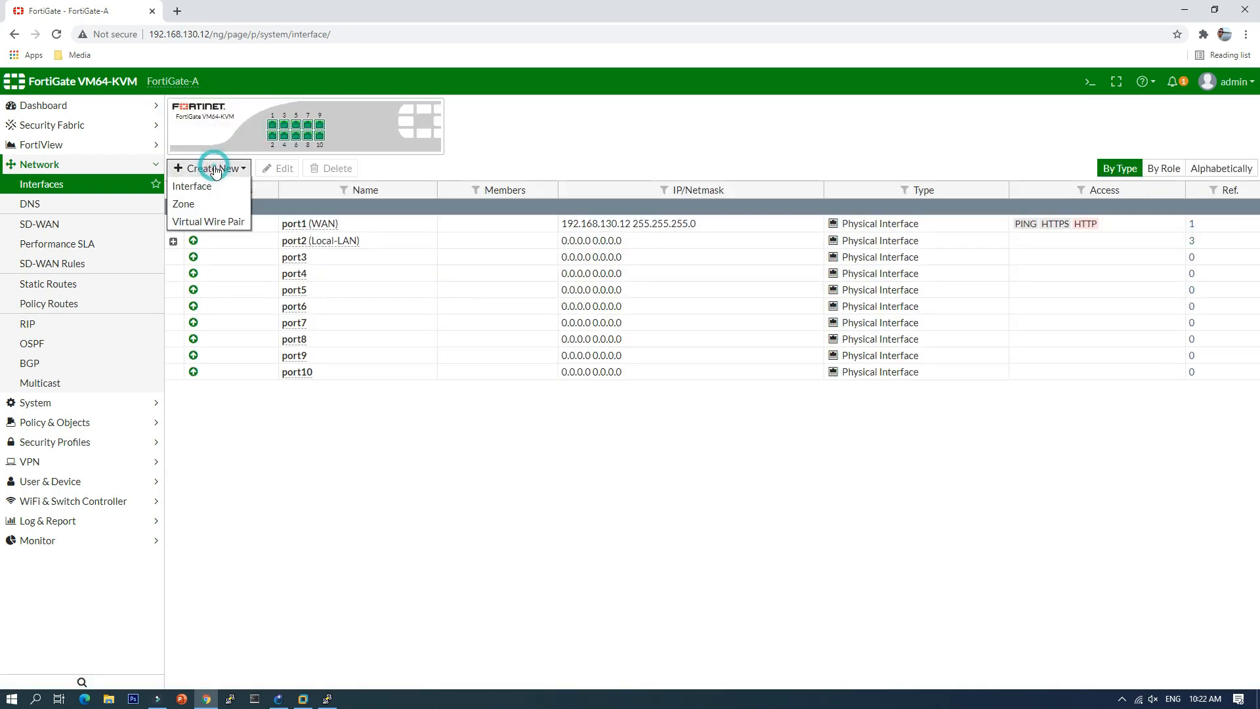
pyautogui.click(198, 206)
pyautogui.click(380, 139)
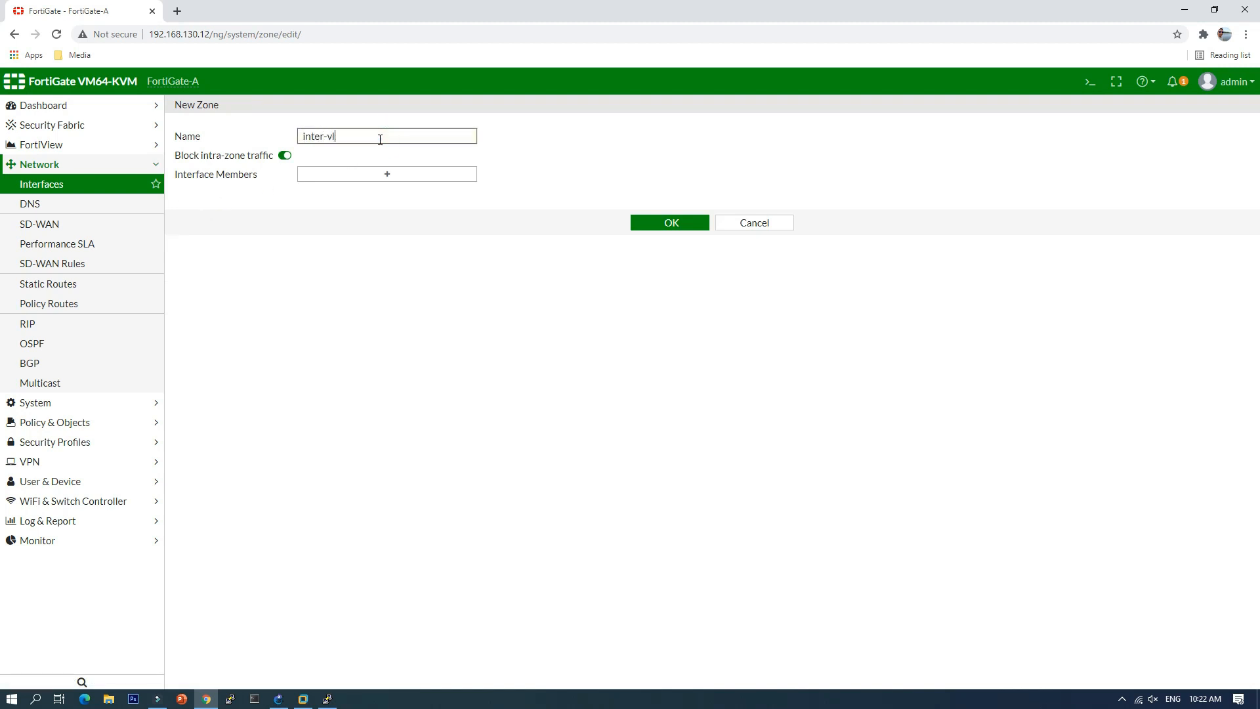
pyautogui.click(284, 155)
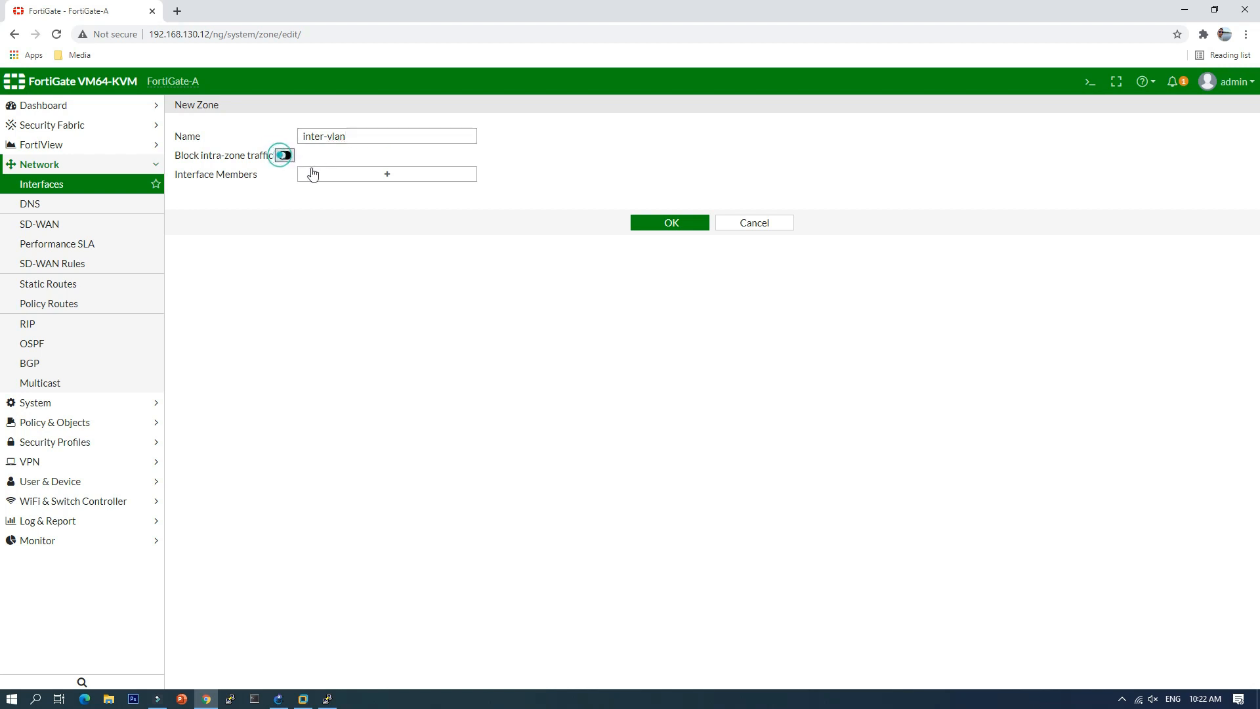
pyautogui.click(393, 176)
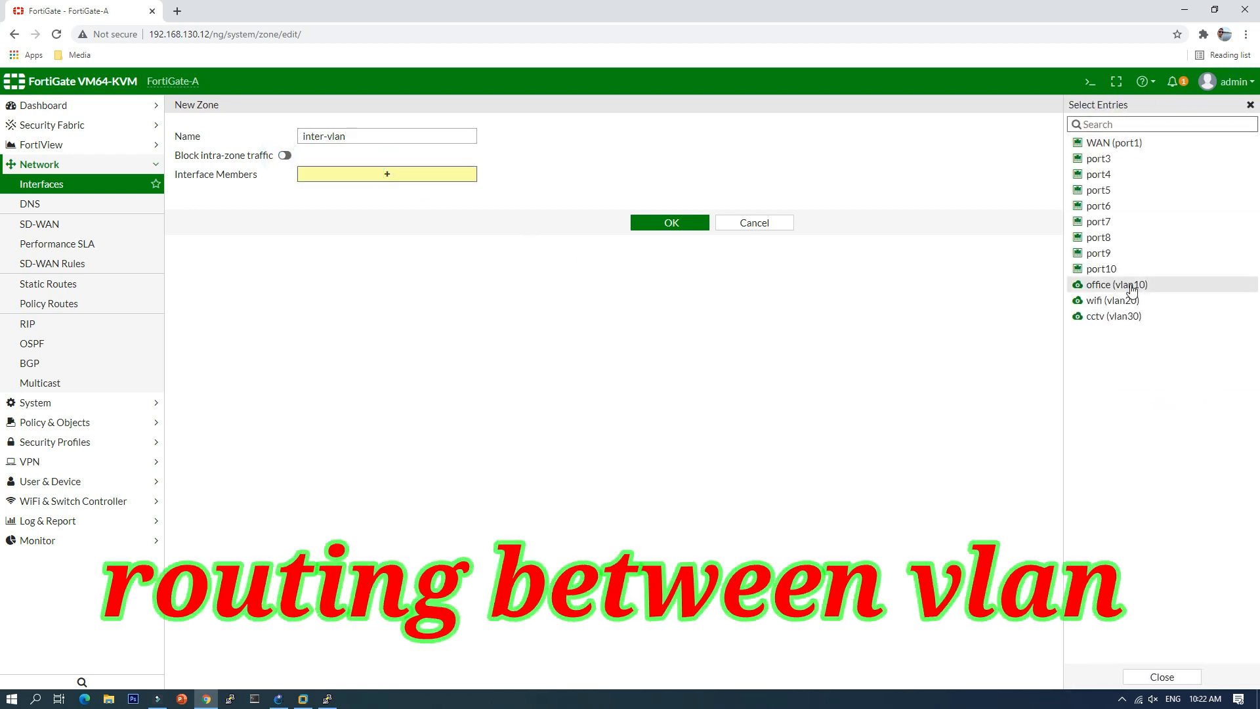
pyautogui.click(1129, 285)
pyautogui.click(1126, 301)
pyautogui.click(1126, 316)
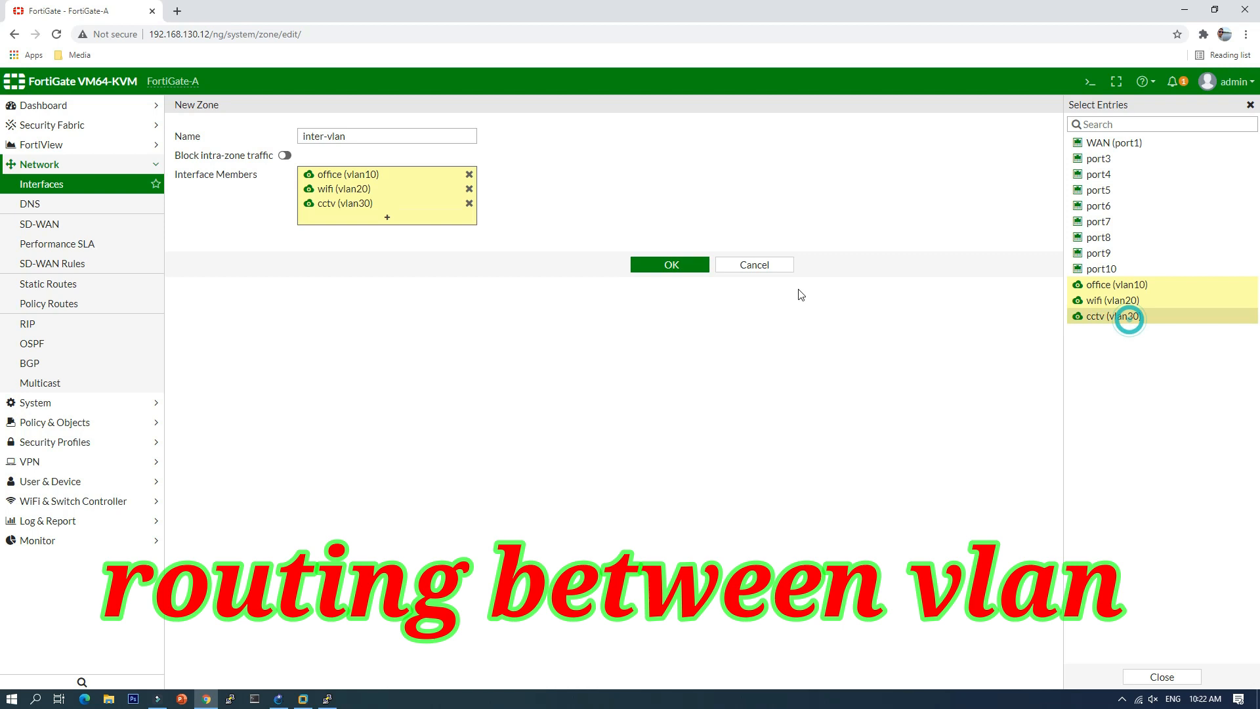
pyautogui.click(671, 265)
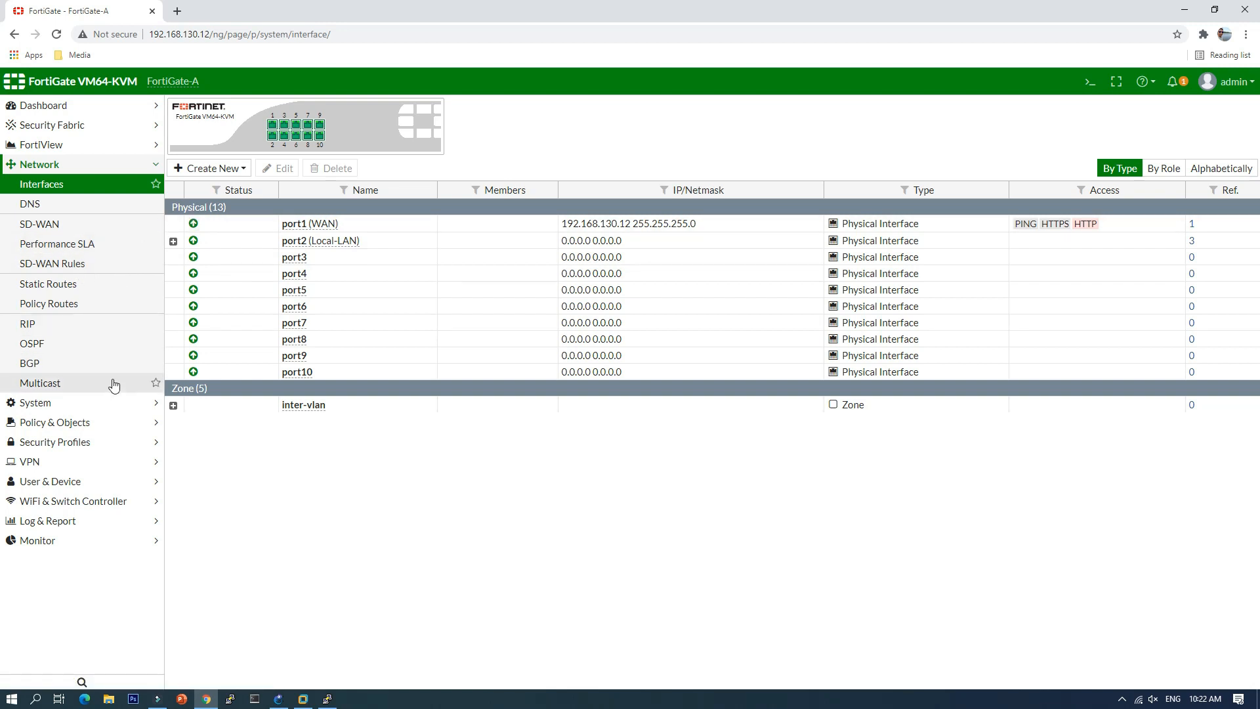
# Step: Start a new IPv4 policy 'allow to internet' from inter-vlan to WAN (port1)
pyautogui.click(54, 423)
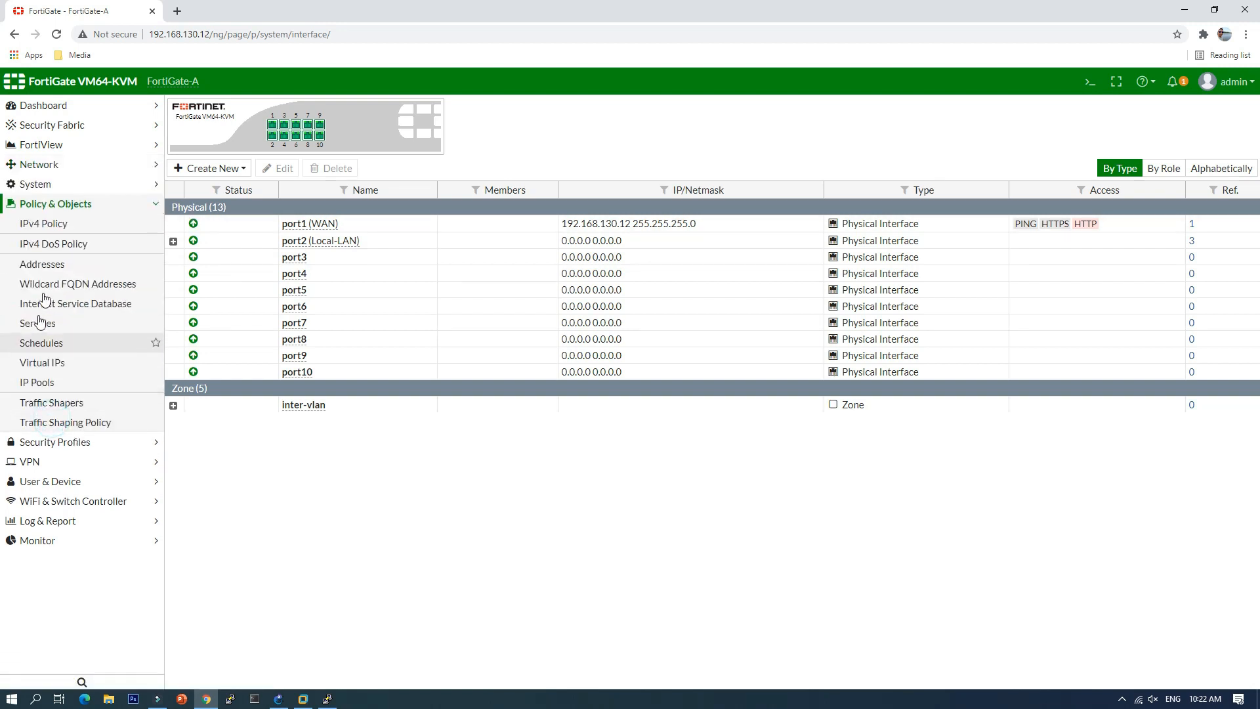
pyautogui.click(59, 230)
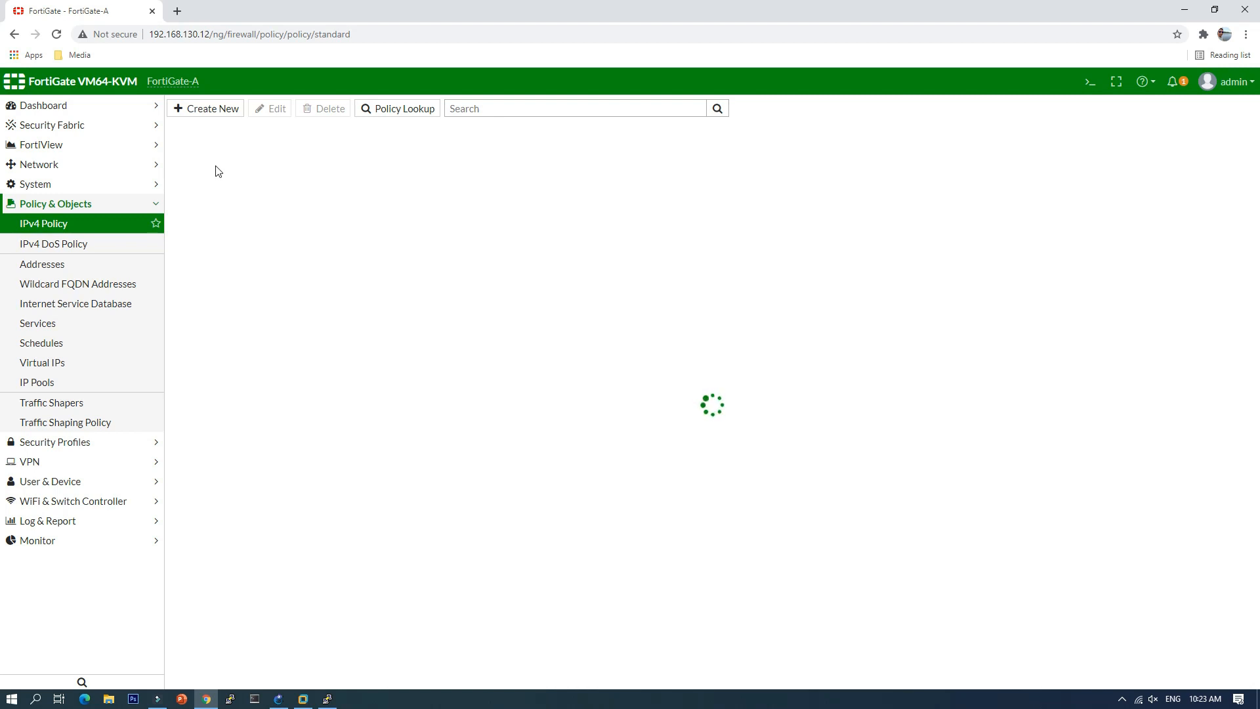
pyautogui.click(217, 111)
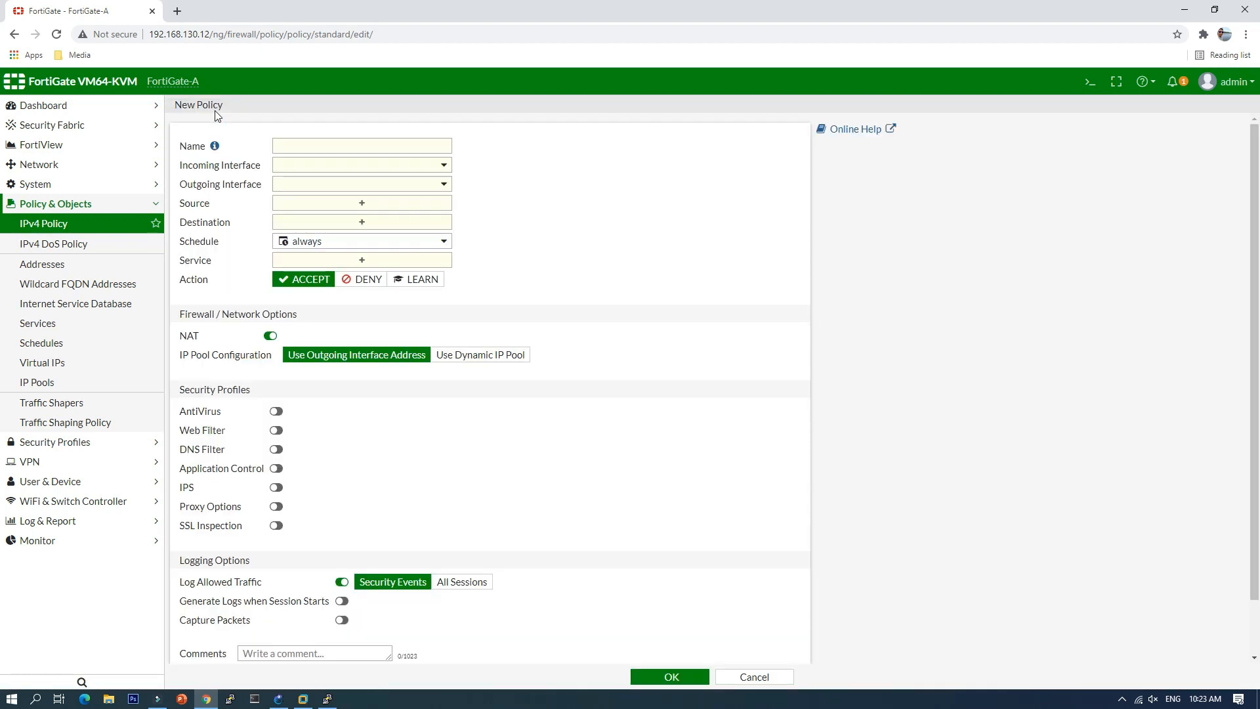
pyautogui.click(402, 143)
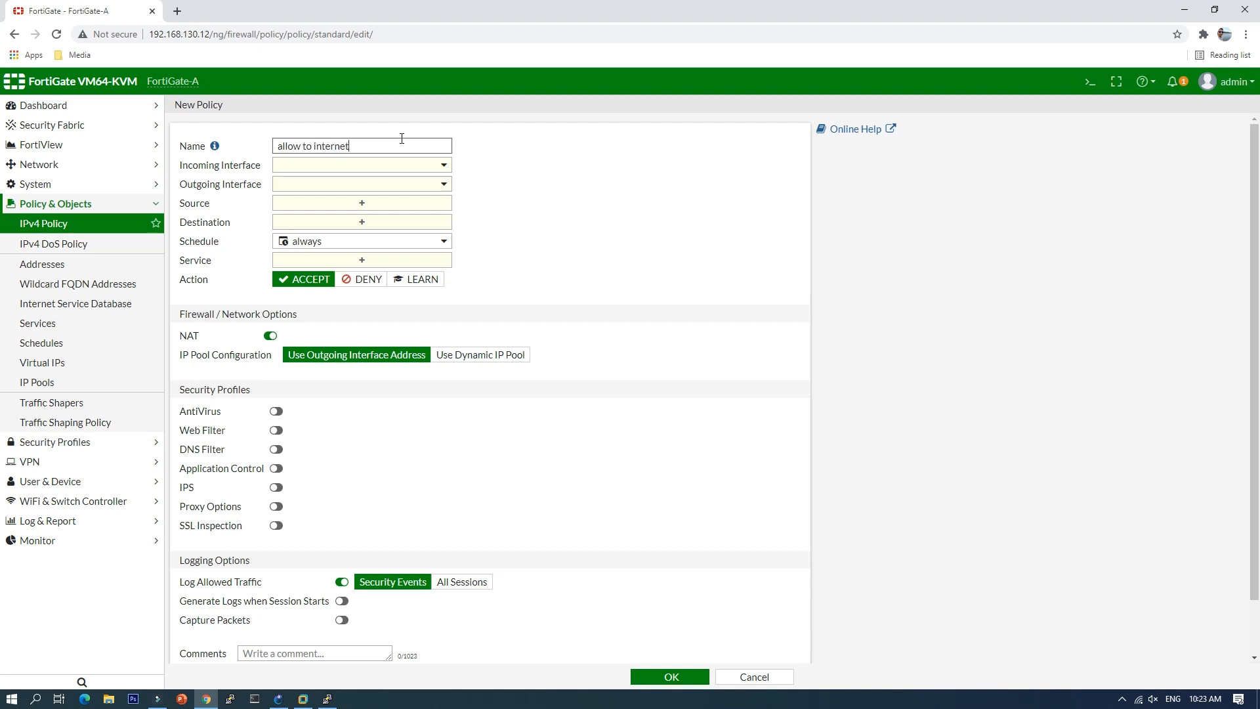
pyautogui.click(434, 165)
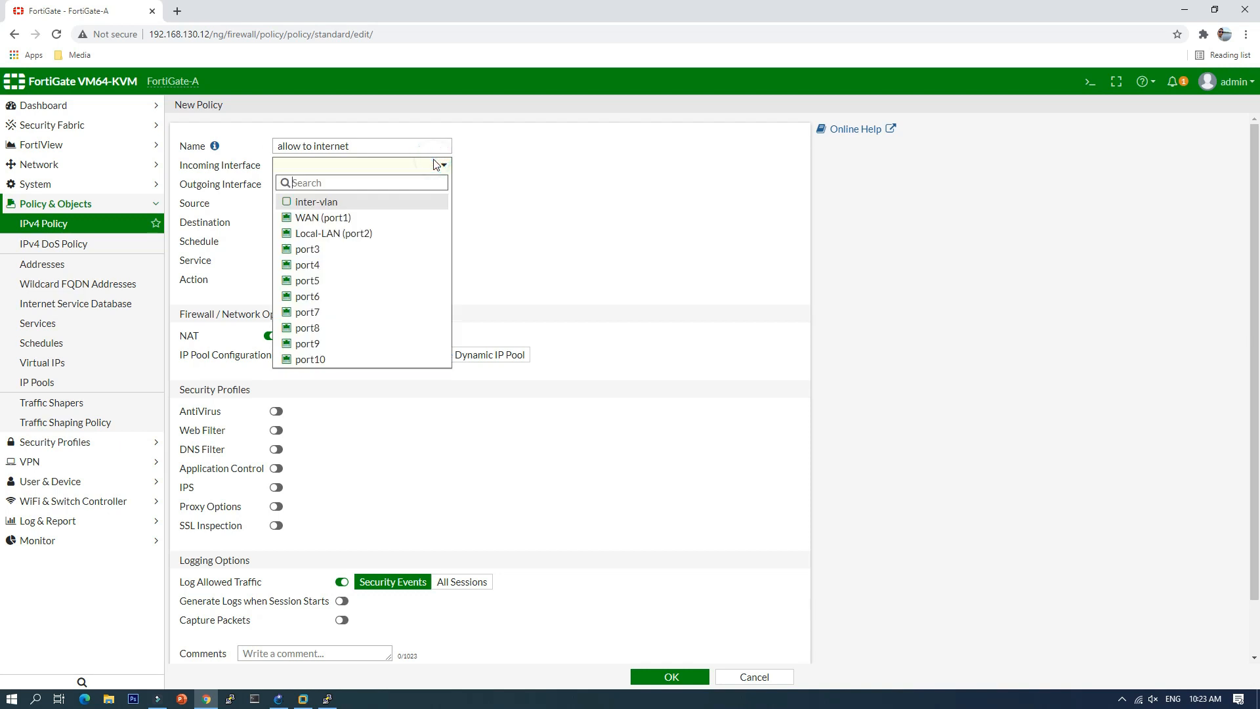
pyautogui.moveTo(384, 202)
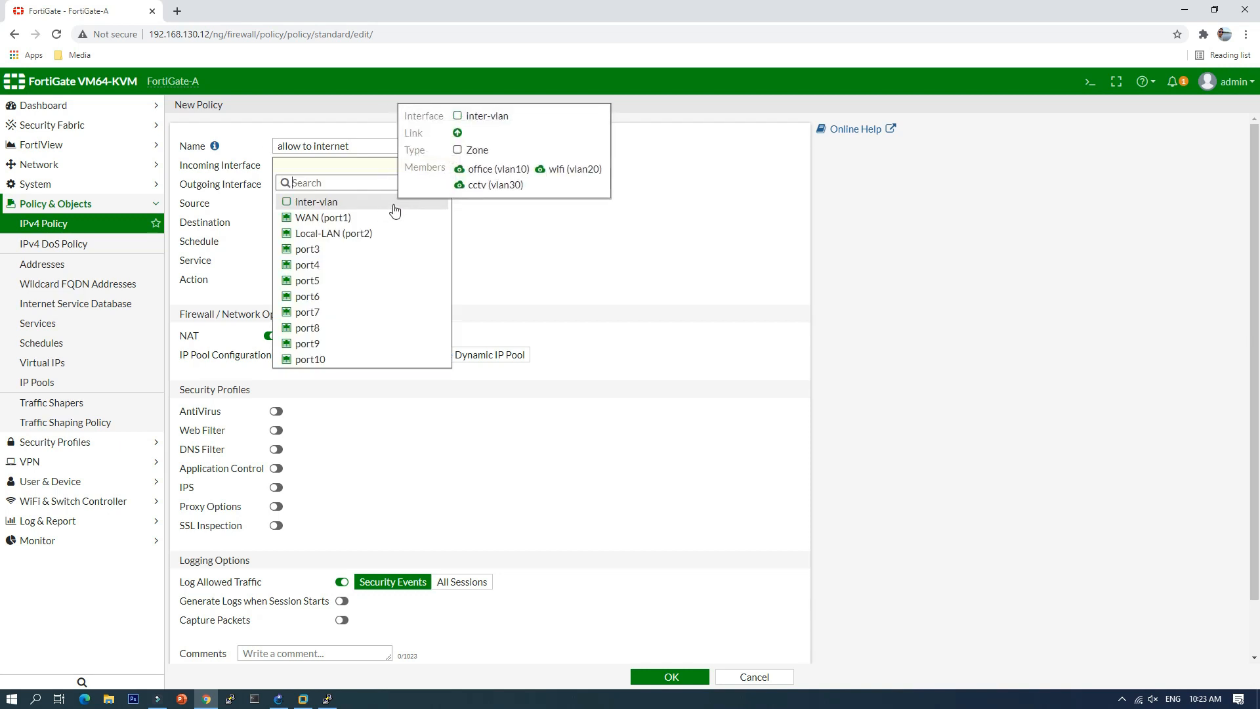
pyautogui.click(326, 202)
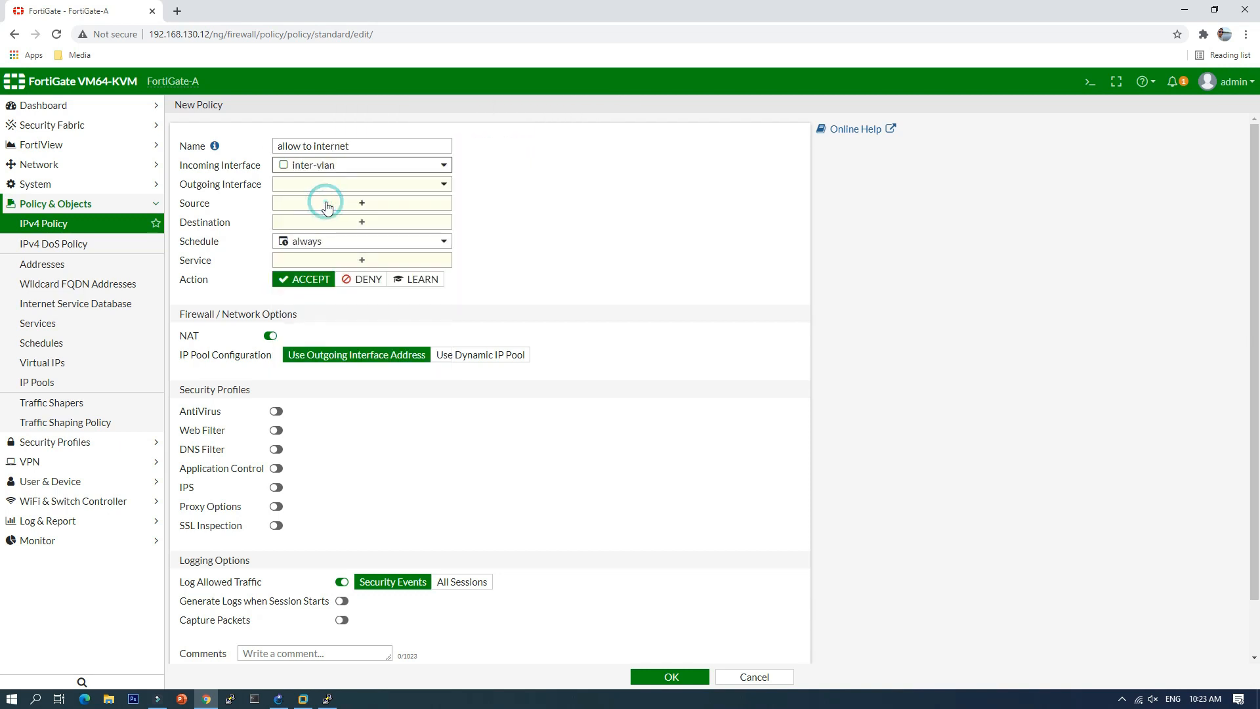
pyautogui.click(377, 188)
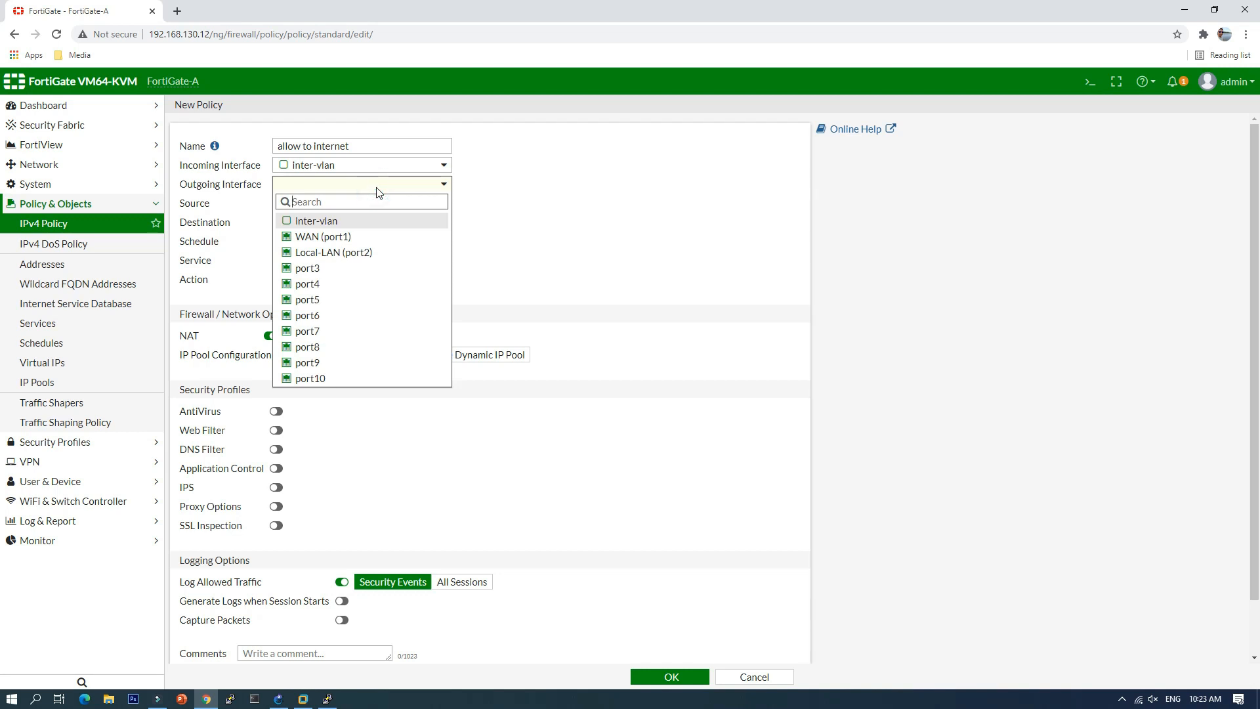
pyautogui.click(343, 237)
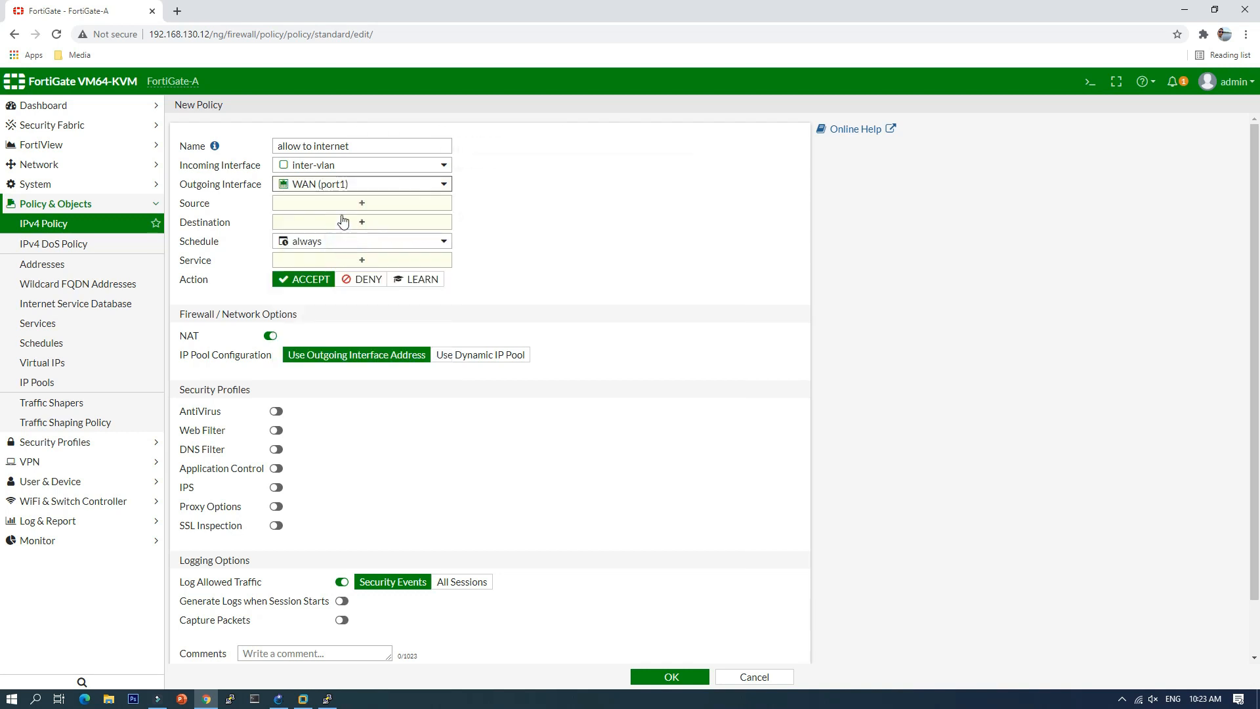
# Step: Set the policy's source and destination to all and service to ALL
pyautogui.click(361, 204)
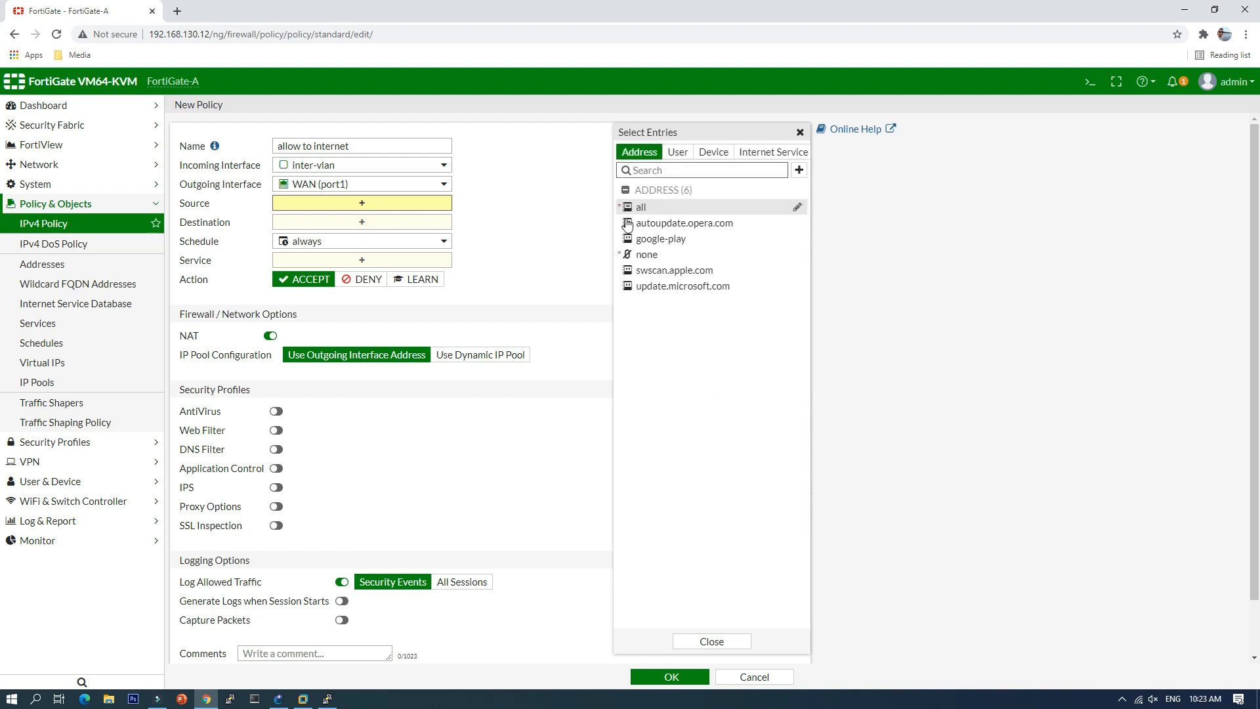
pyautogui.click(642, 211)
pyautogui.click(441, 237)
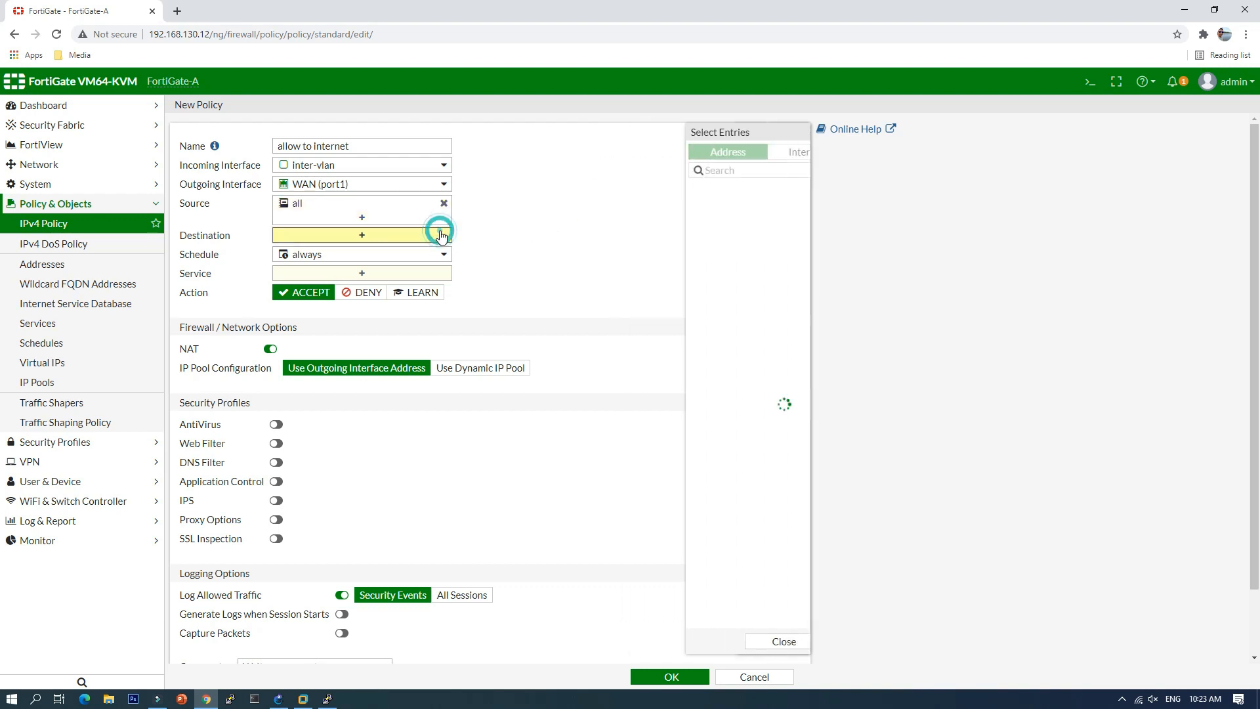
pyautogui.click(648, 208)
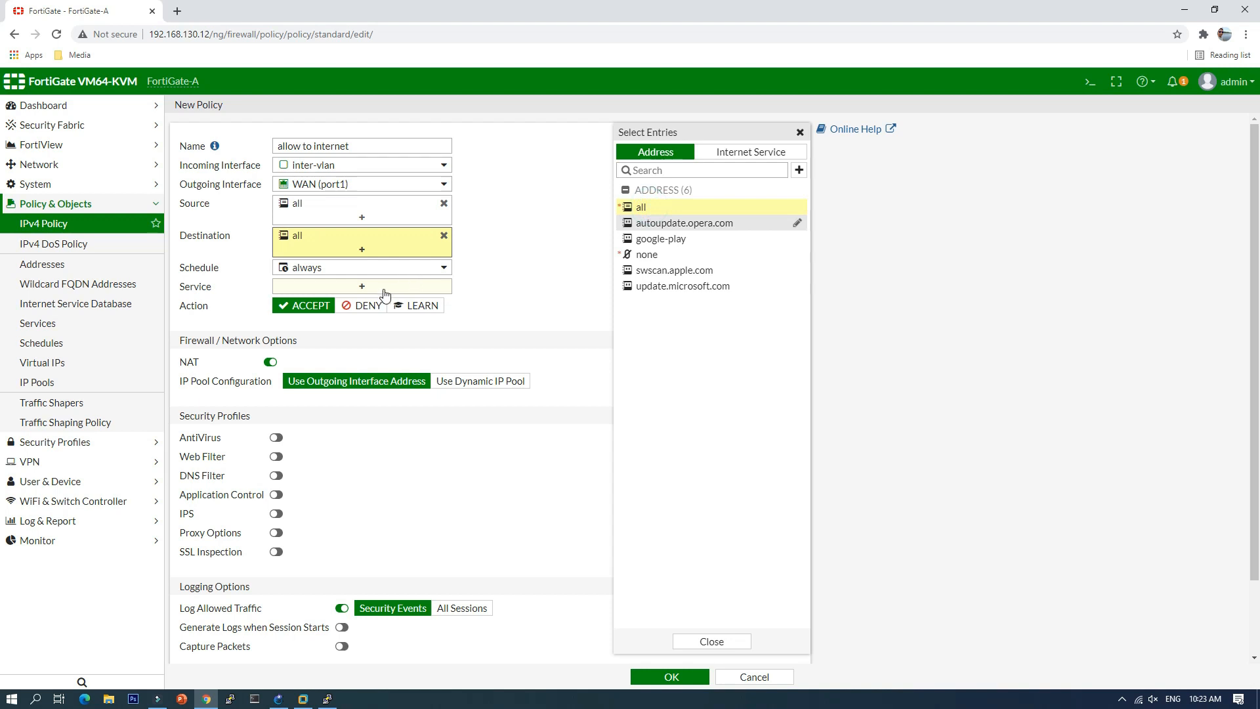
pyautogui.click(362, 287)
pyautogui.click(652, 208)
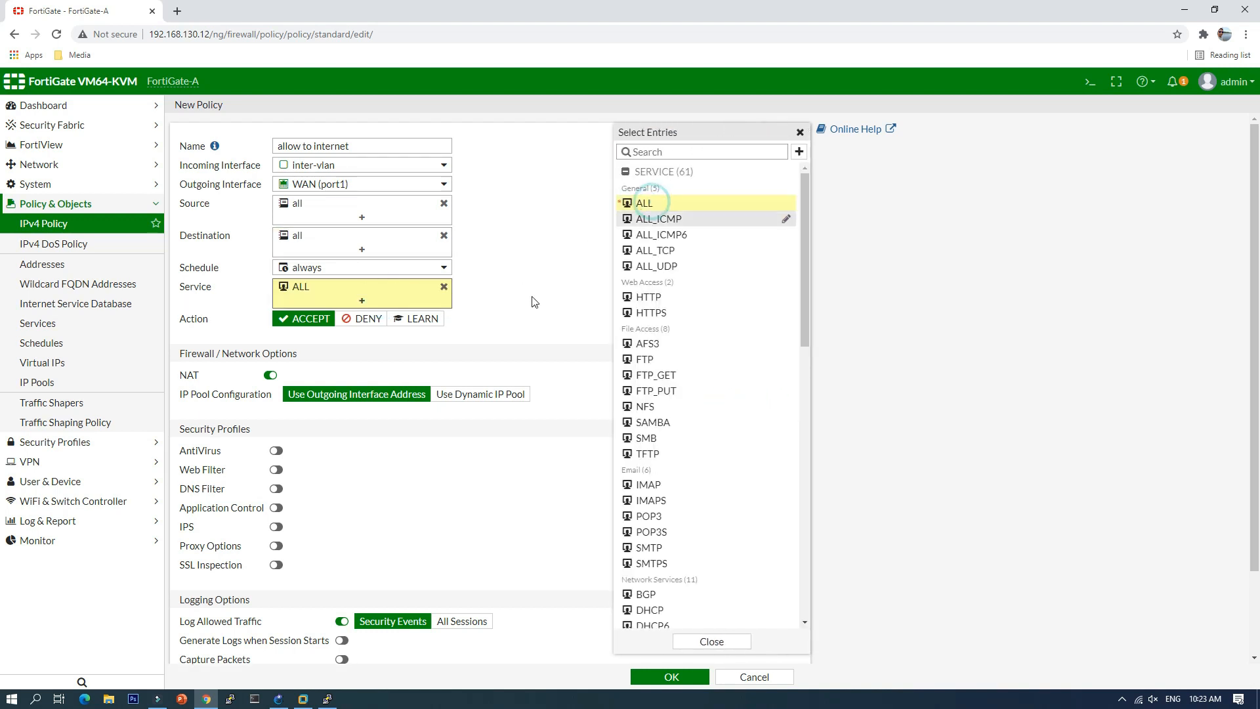
pyautogui.click(523, 307)
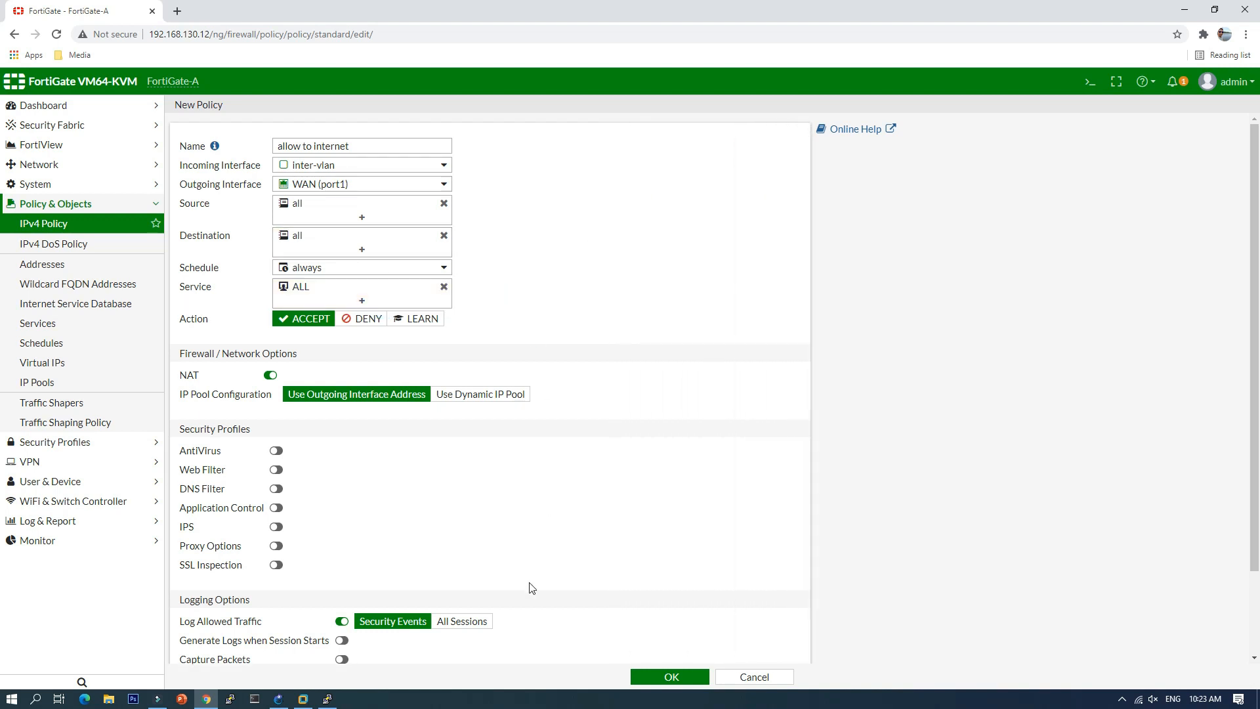
# Step: Save the inter-vlan to WAN policy and go to Network > Interfaces
pyautogui.click(670, 678)
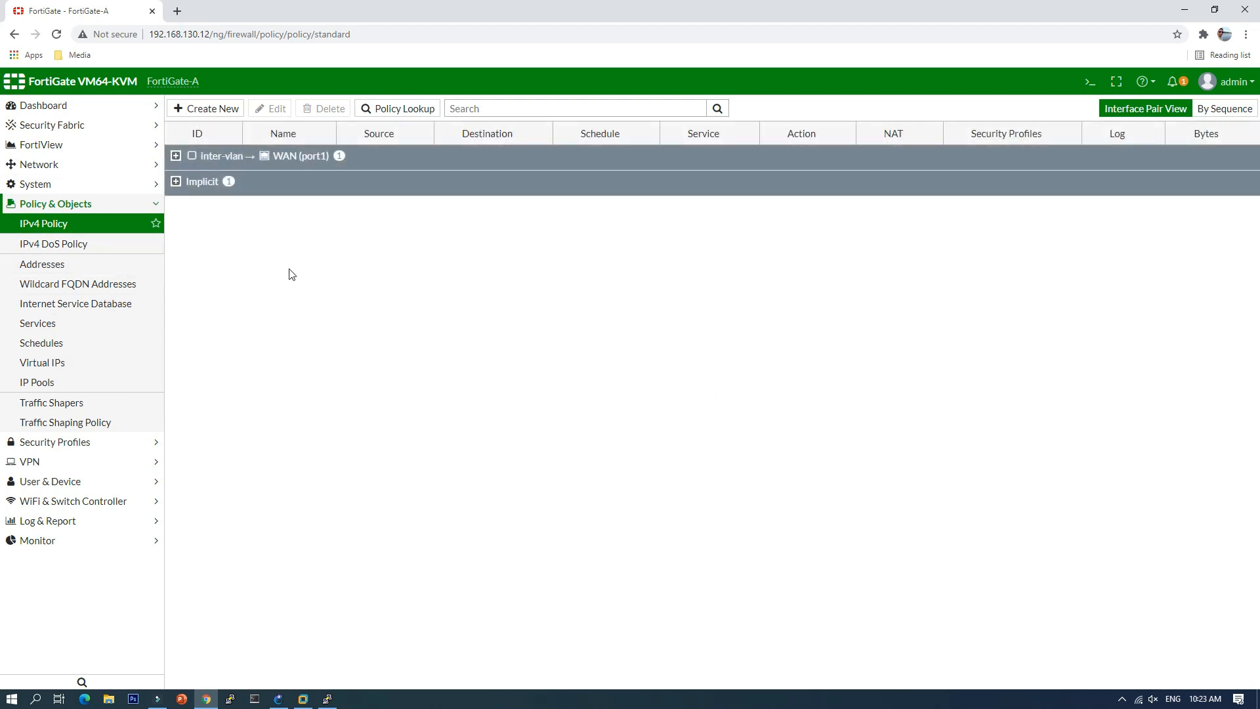
pyautogui.click(46, 167)
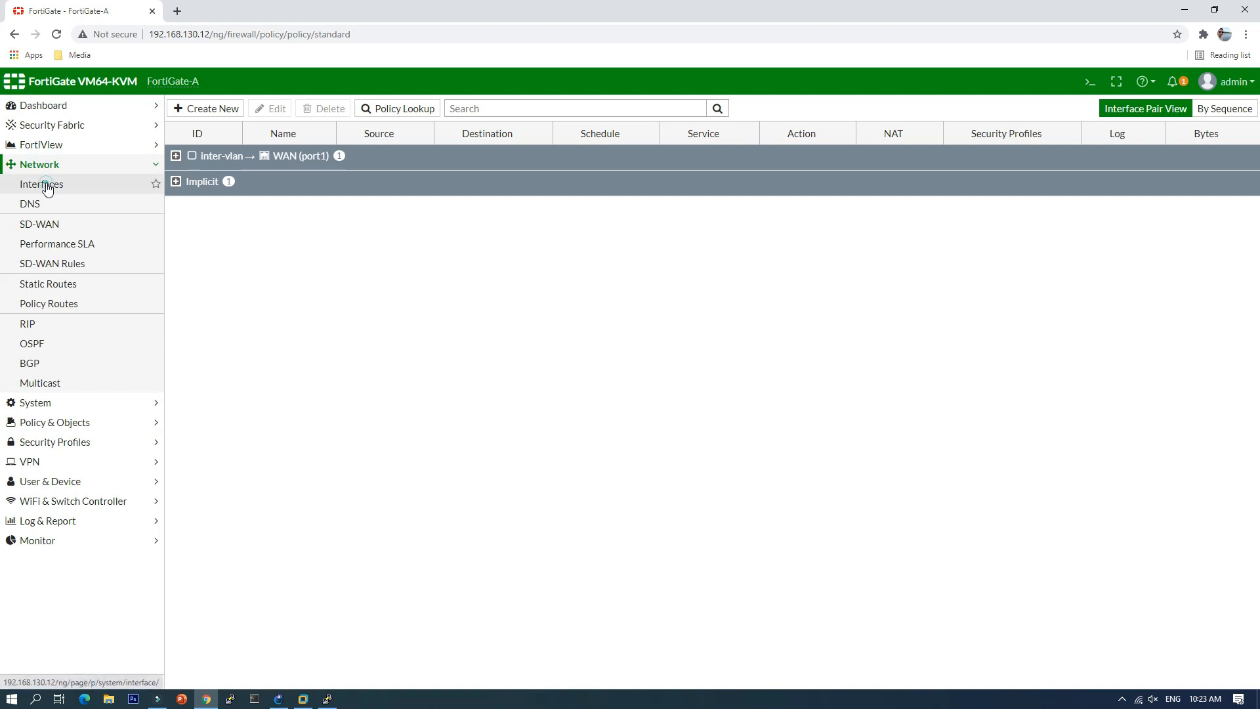
pyautogui.click(44, 185)
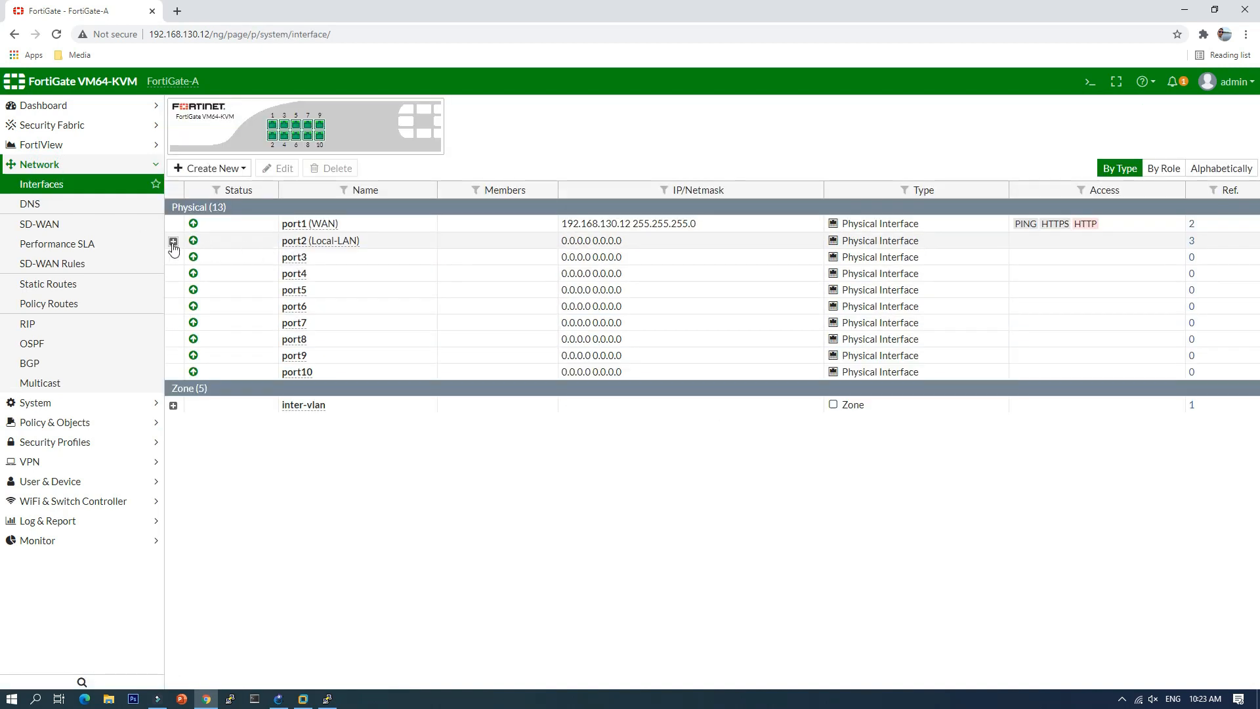
# Step: Expand port2's VLANs and the inter-vlan zone members, then return to GNS3
pyautogui.click(173, 242)
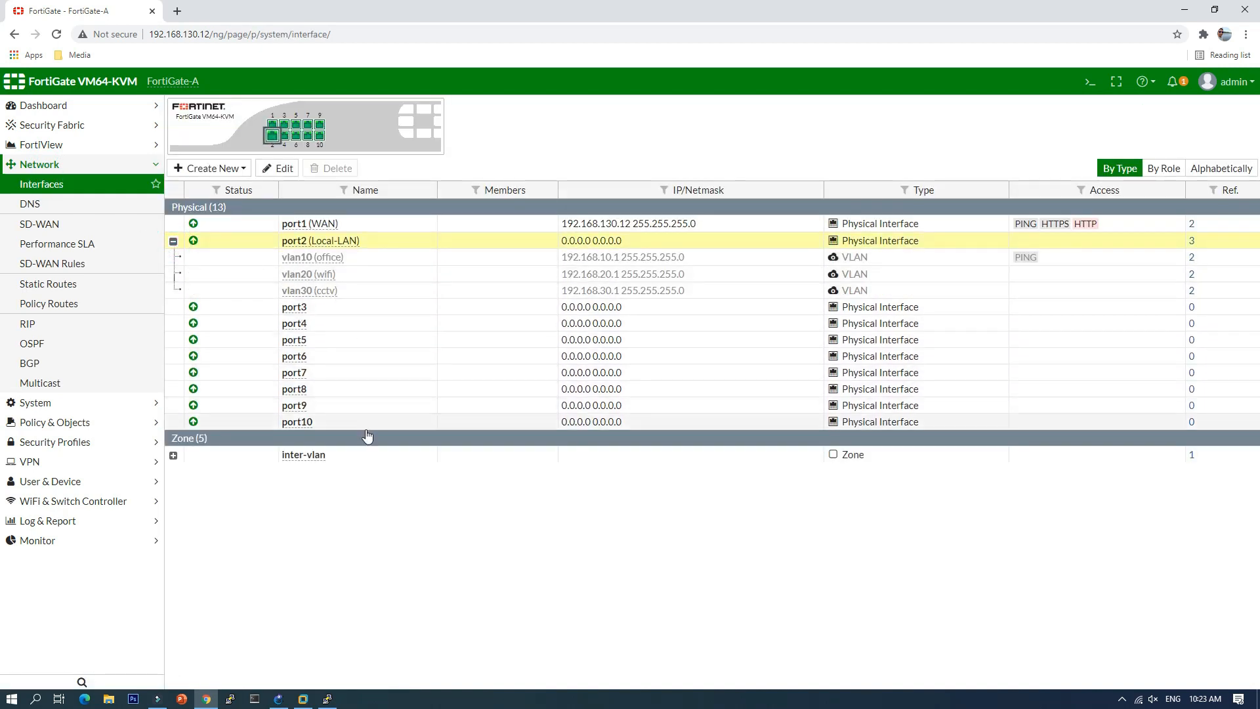
pyautogui.click(173, 455)
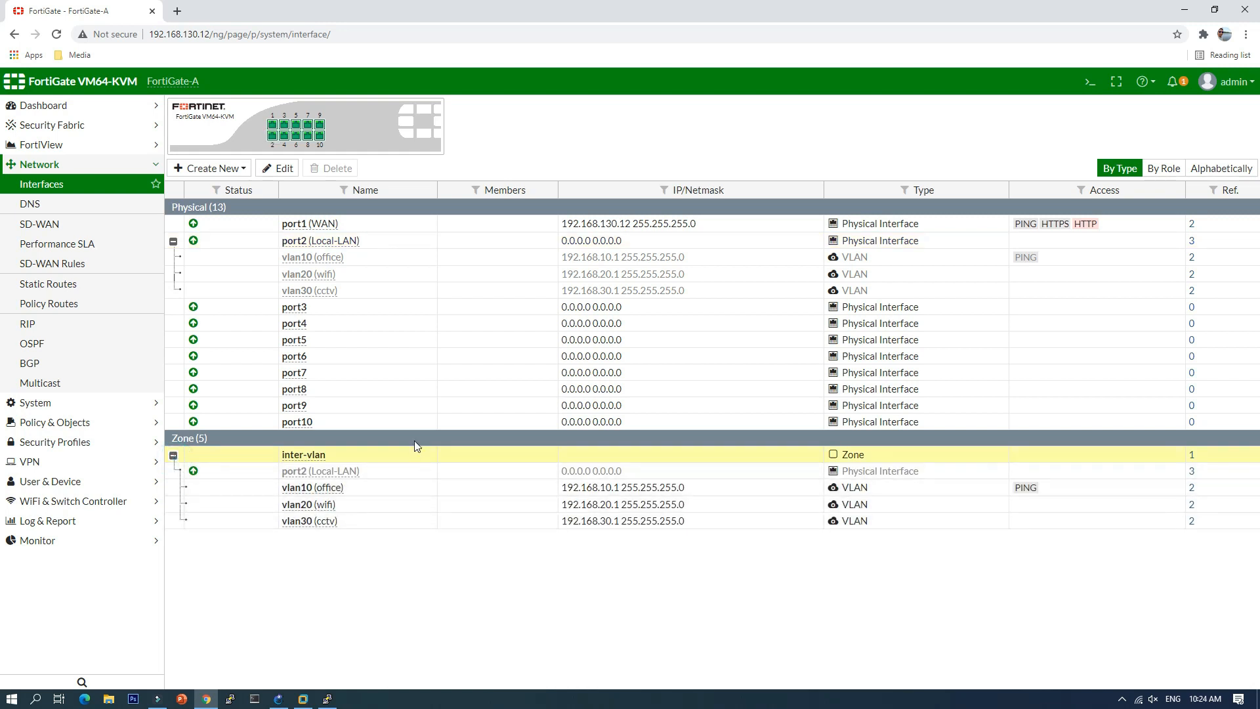
pyautogui.click(279, 698)
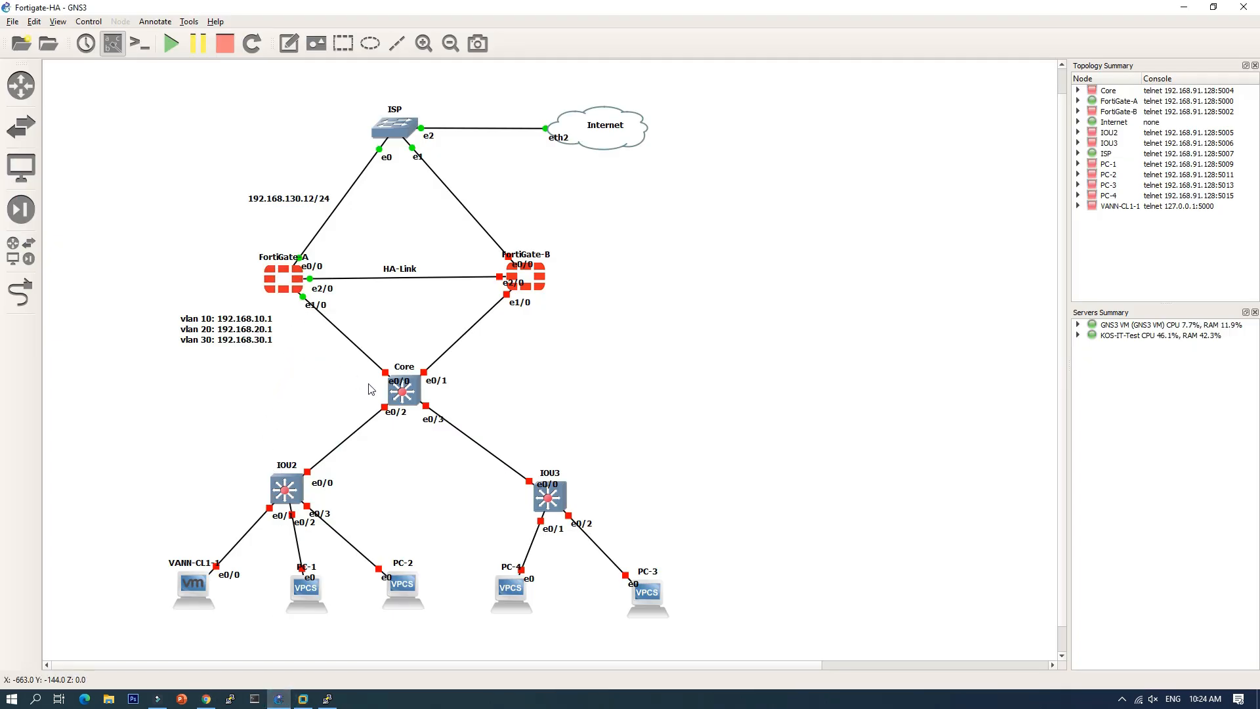
# Step: Start the Core switch and open its console window, positioned further right
pyautogui.rightClick(410, 395)
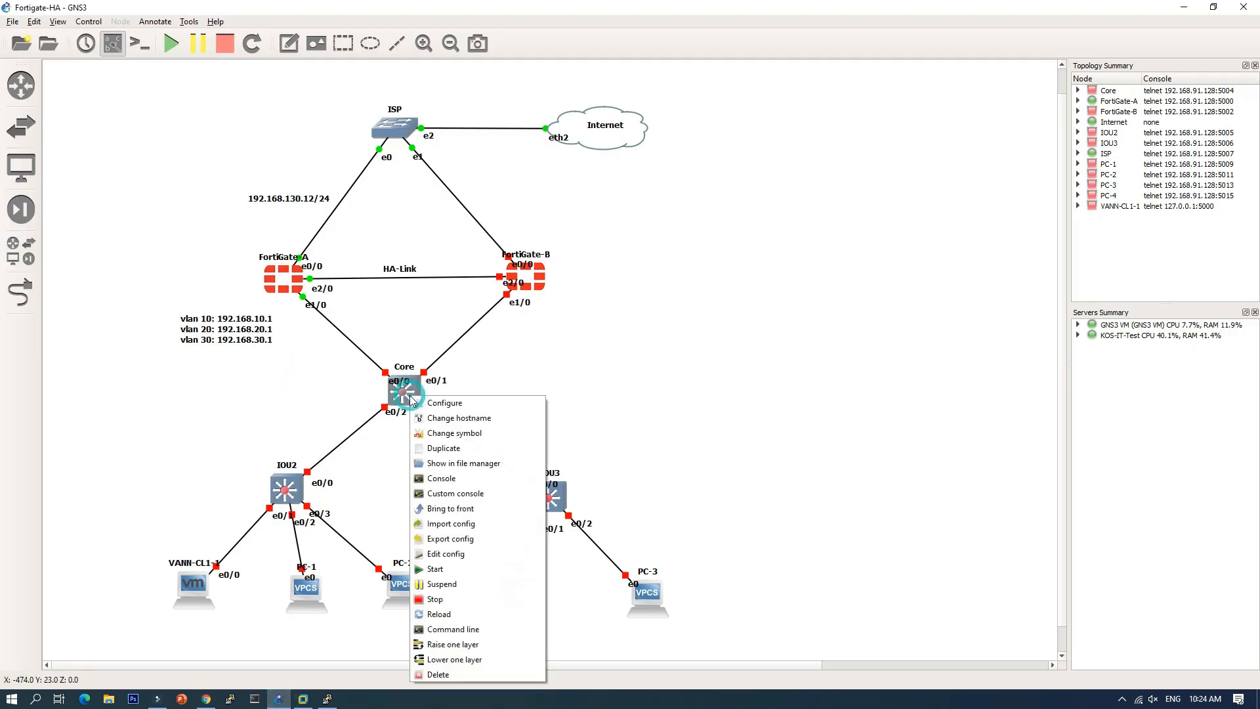
pyautogui.click(448, 569)
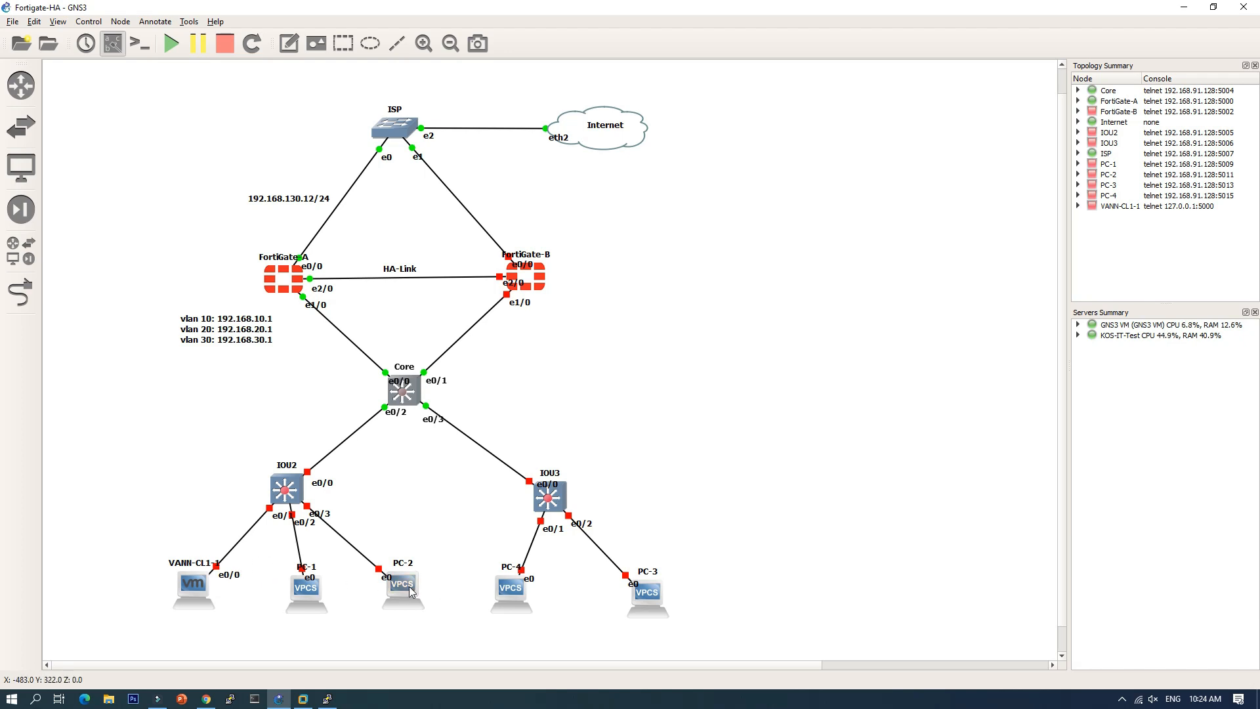
pyautogui.moveTo(408, 586); pyautogui.dragTo(408, 592)
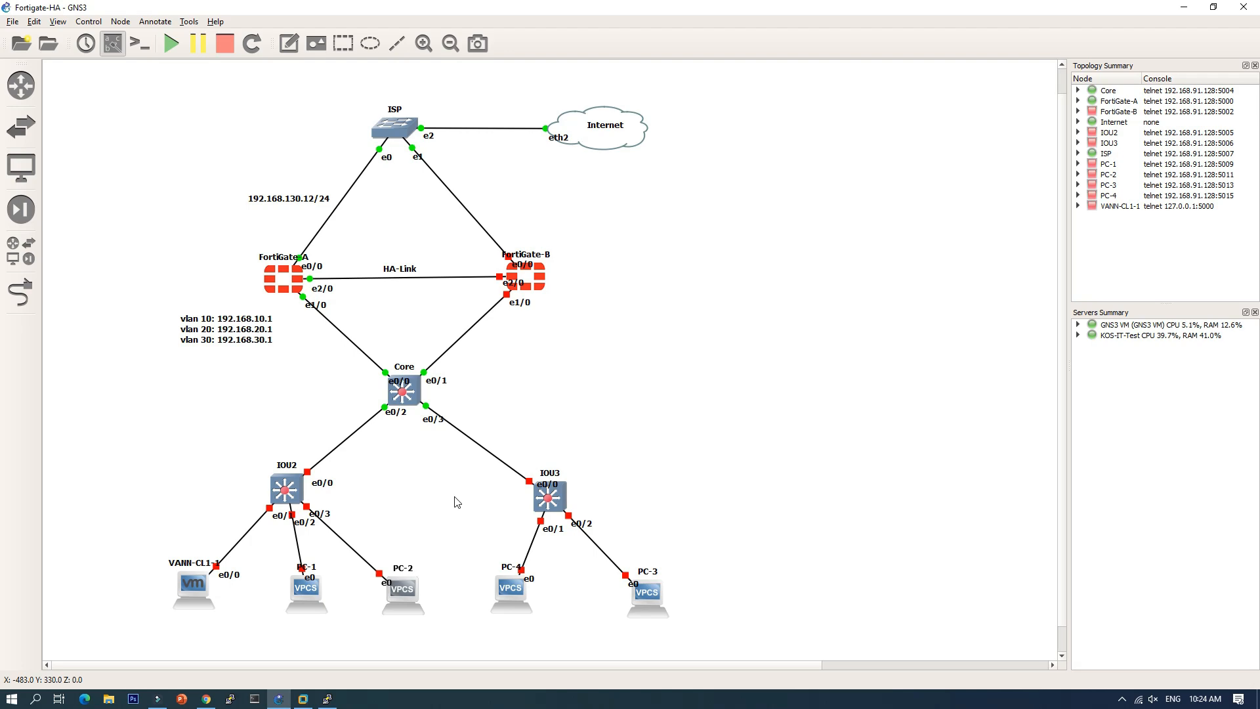
pyautogui.doubleClick(410, 397)
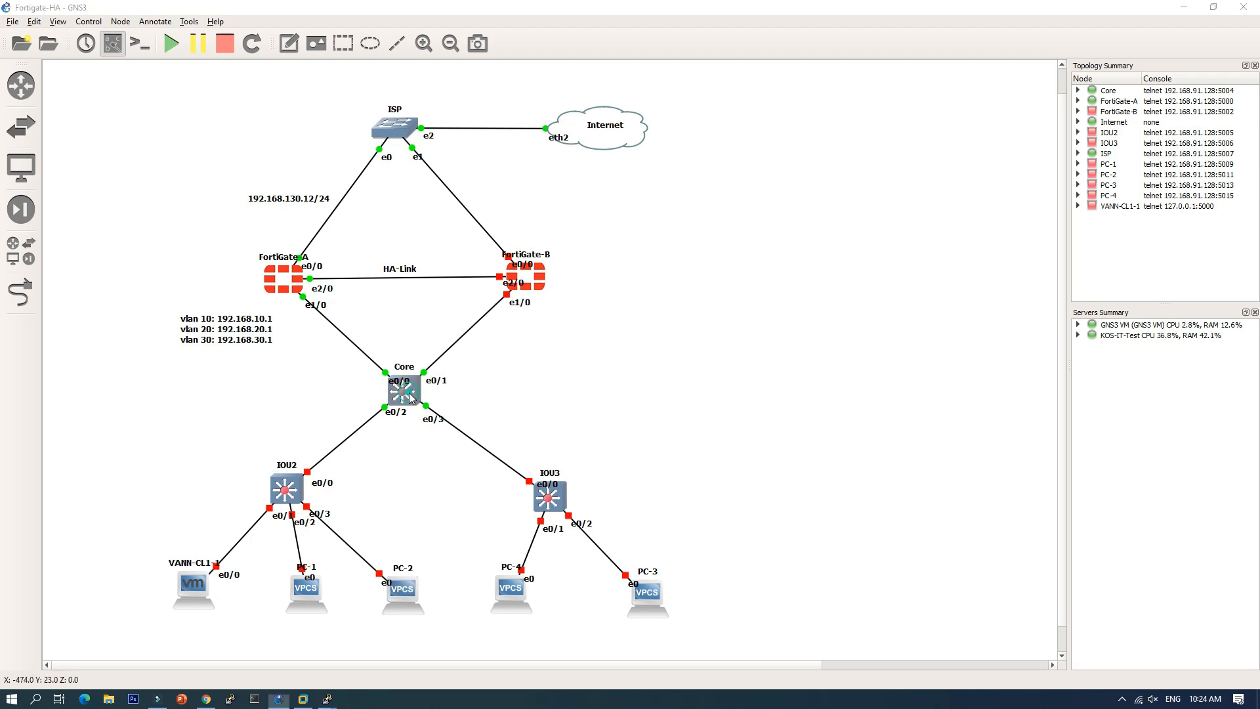
pyautogui.moveTo(394, 101); pyautogui.dragTo(764, 127)
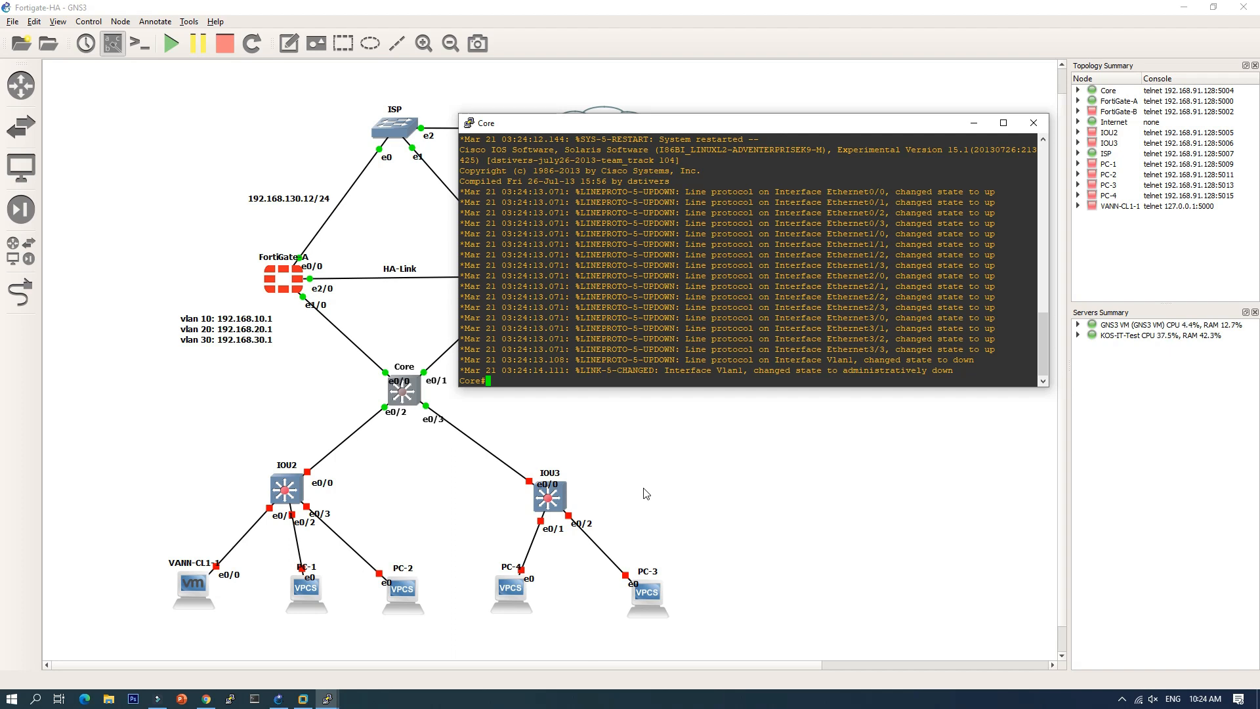
# Step: In conf t, set e0/0 to dot1q trunk encapsulation and trunk mode
pyautogui.write('conf t')
pyautogui.press('Return')
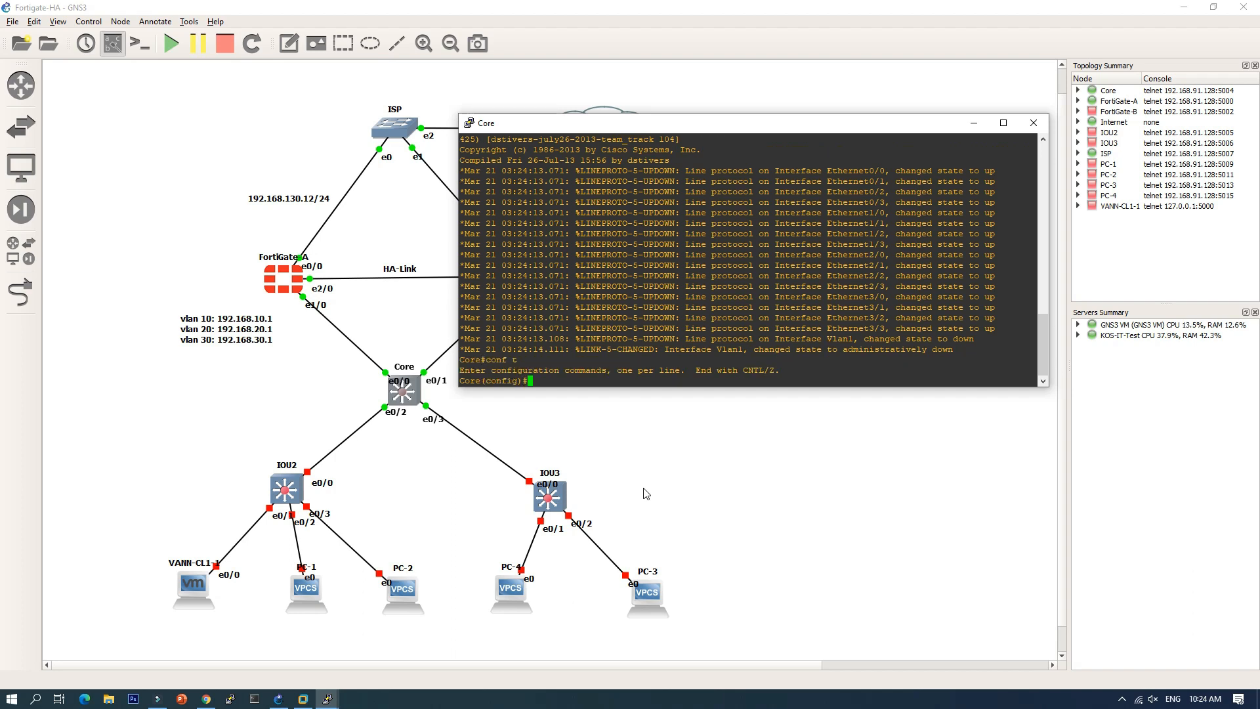
pyautogui.write('int e0/0')
pyautogui.press('Return')
pyautogui.write('swi')
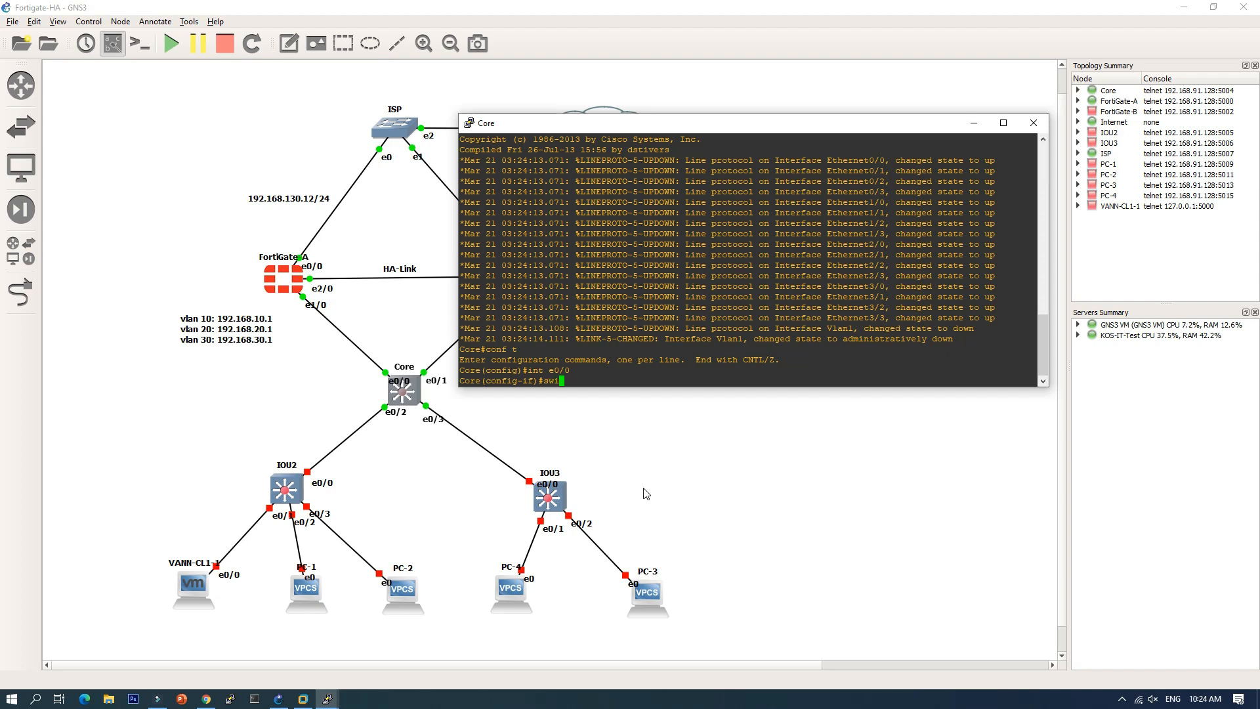
pyautogui.press('Tab')
pyautogui.write('tru')
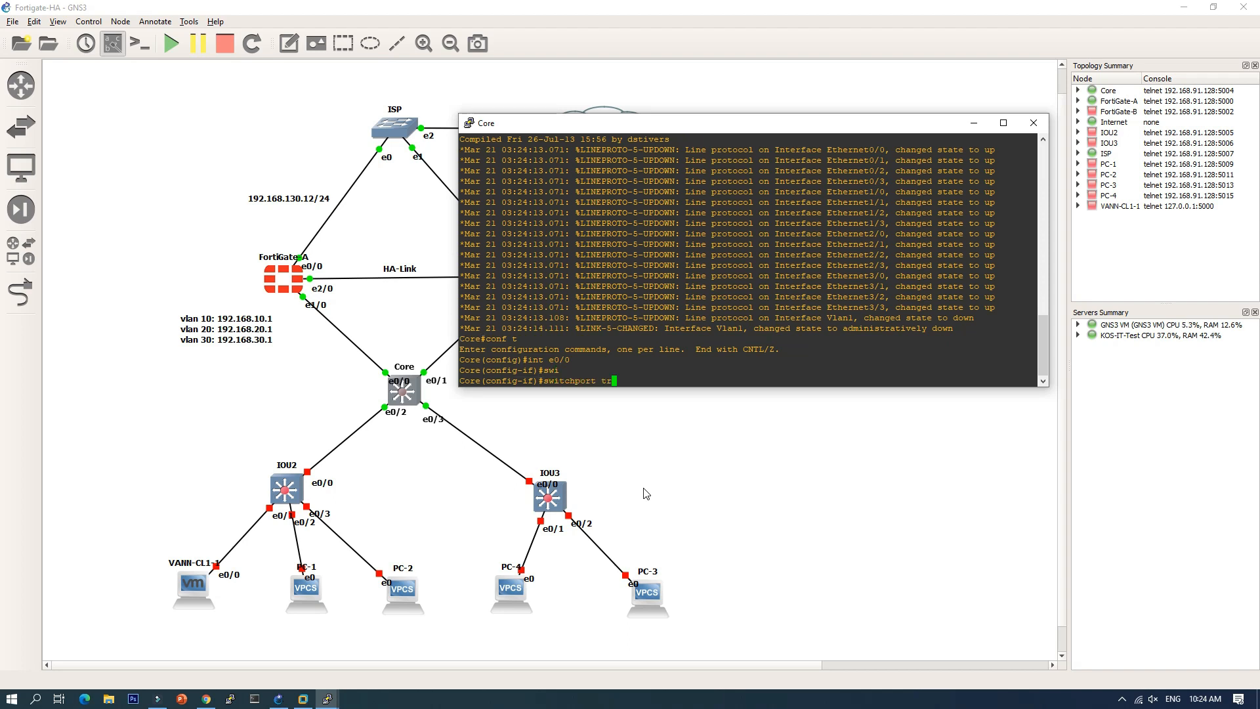
pyautogui.press('Tab')
pyautogui.write('ena')
pyautogui.press('Tab')
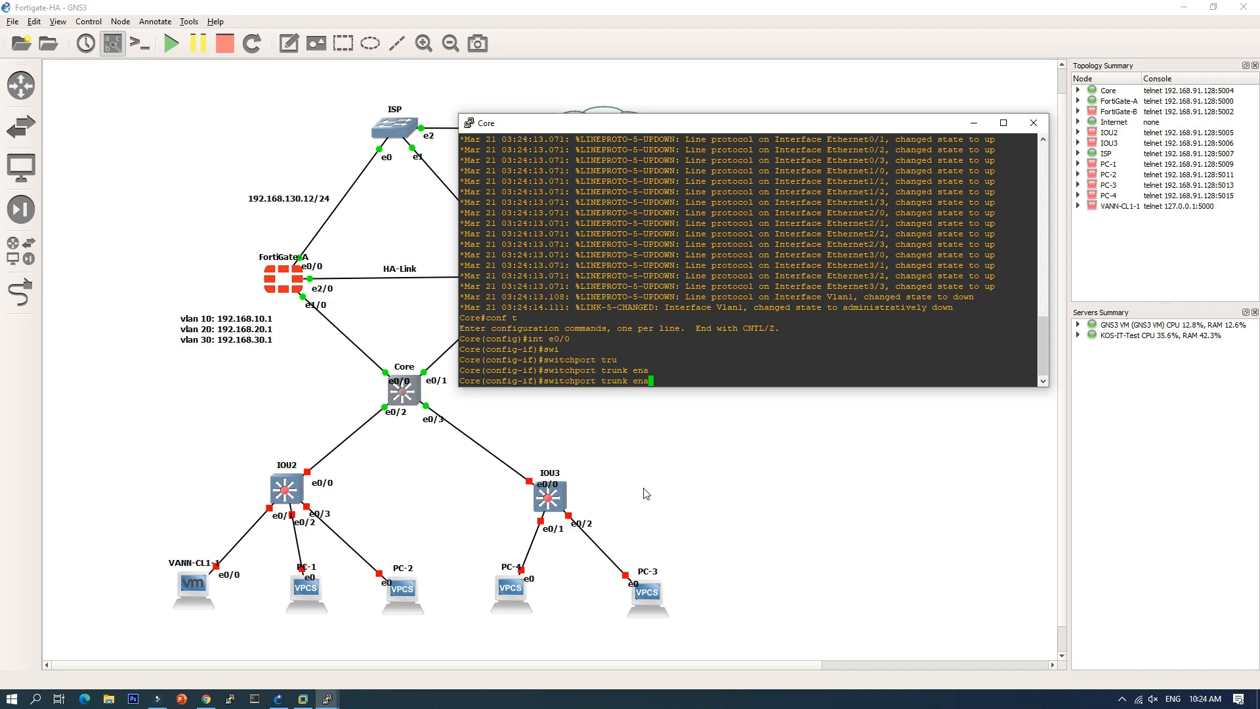
pyautogui.write('a')
pyautogui.press('Tab')
pyautogui.write('do')
pyautogui.press('Tab')
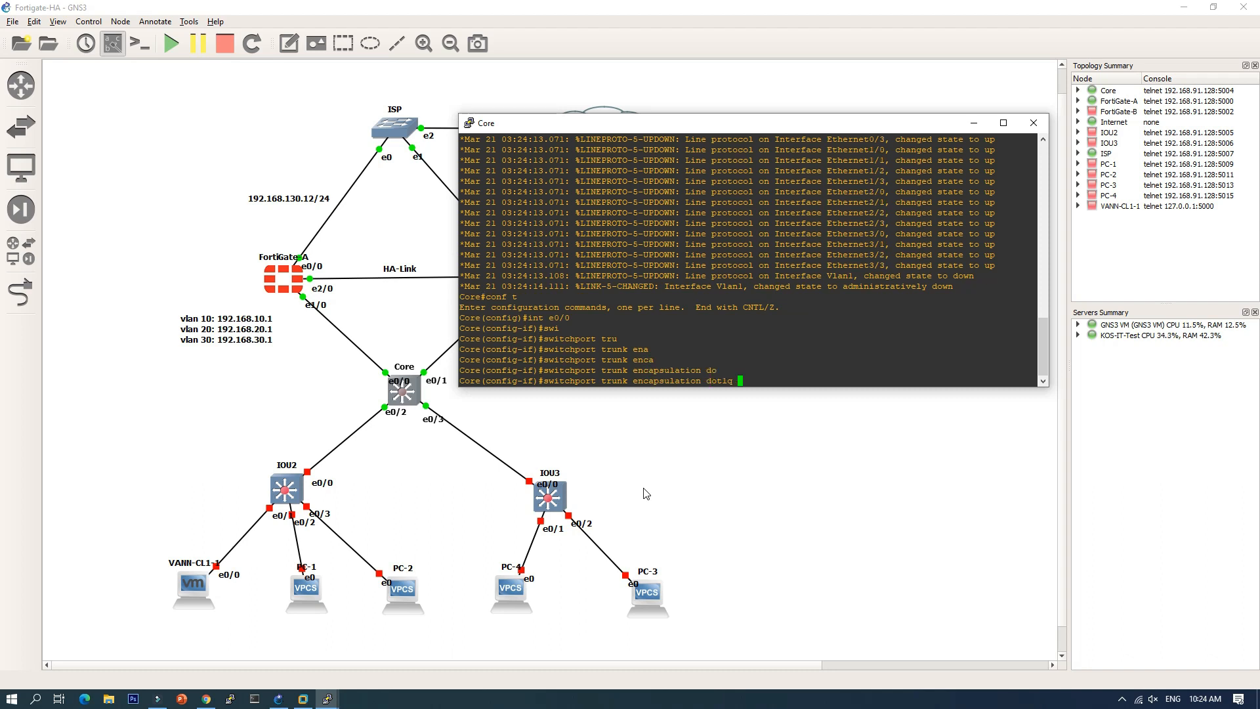
pyautogui.press('Return')
pyautogui.write('sw')
pyautogui.press('Tab')
pyautogui.write('m')
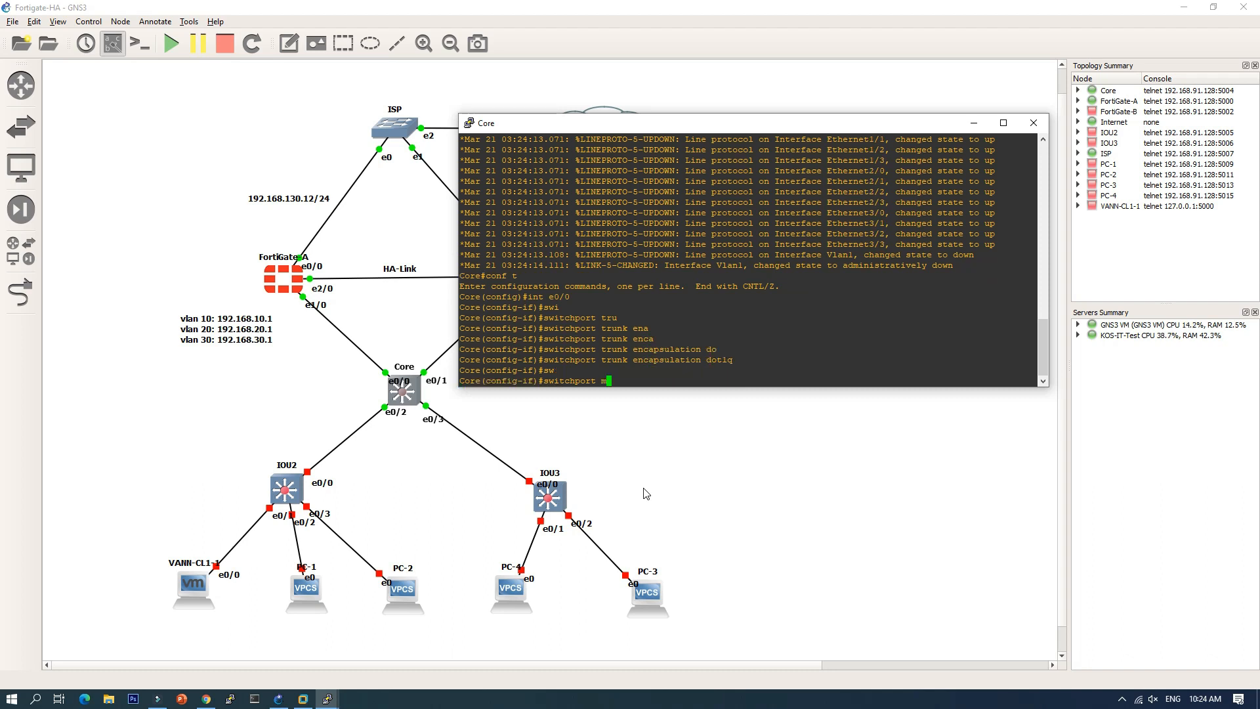
pyautogui.write('od tru')
pyautogui.press('Tab')
pyautogui.press('Return')
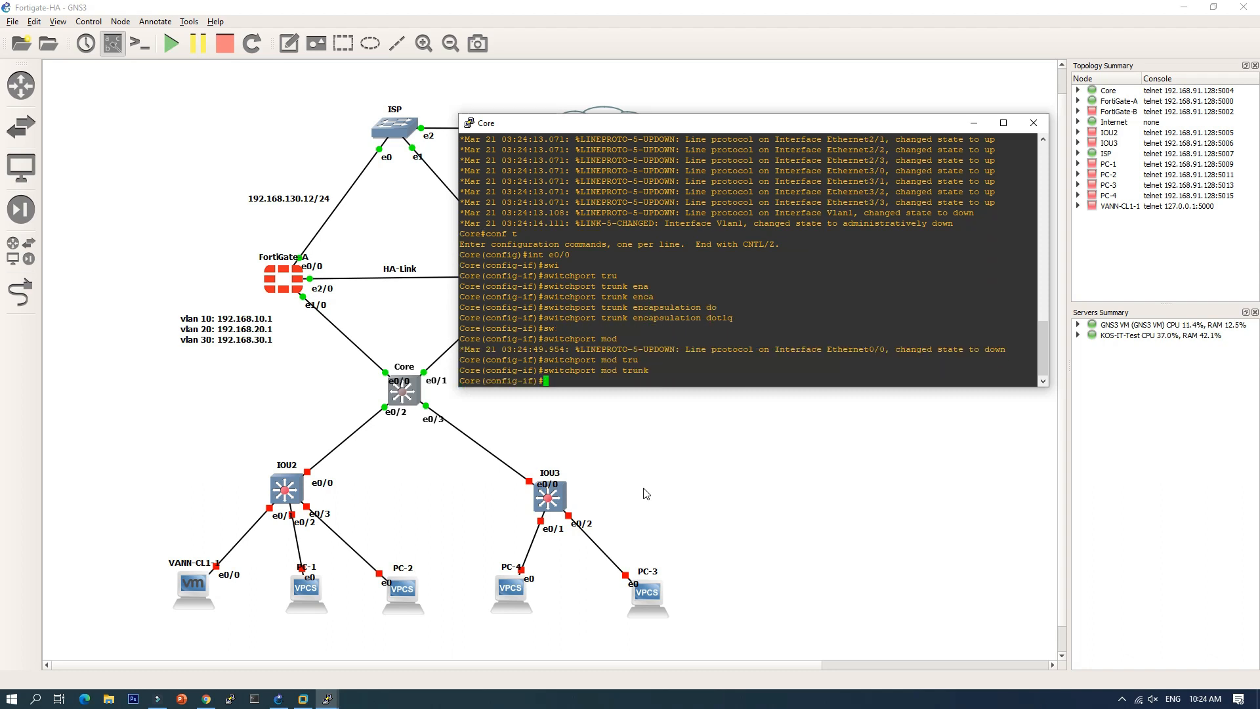
# Step: Set interface e0/1 to switchport mode access, abandoning an access VLAN command
pyautogui.write('int e0/0')
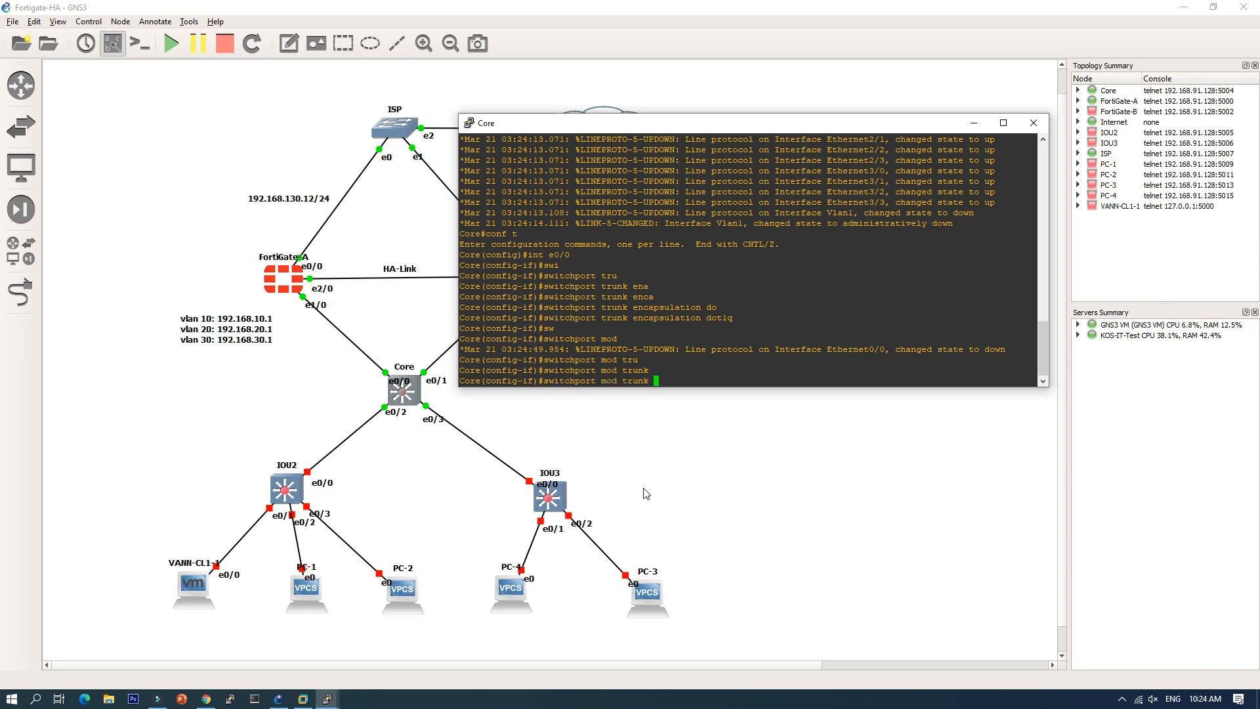
pyautogui.write('1')
pyautogui.press('Return')
pyautogui.write('swi')
pyautogui.press('Tab')
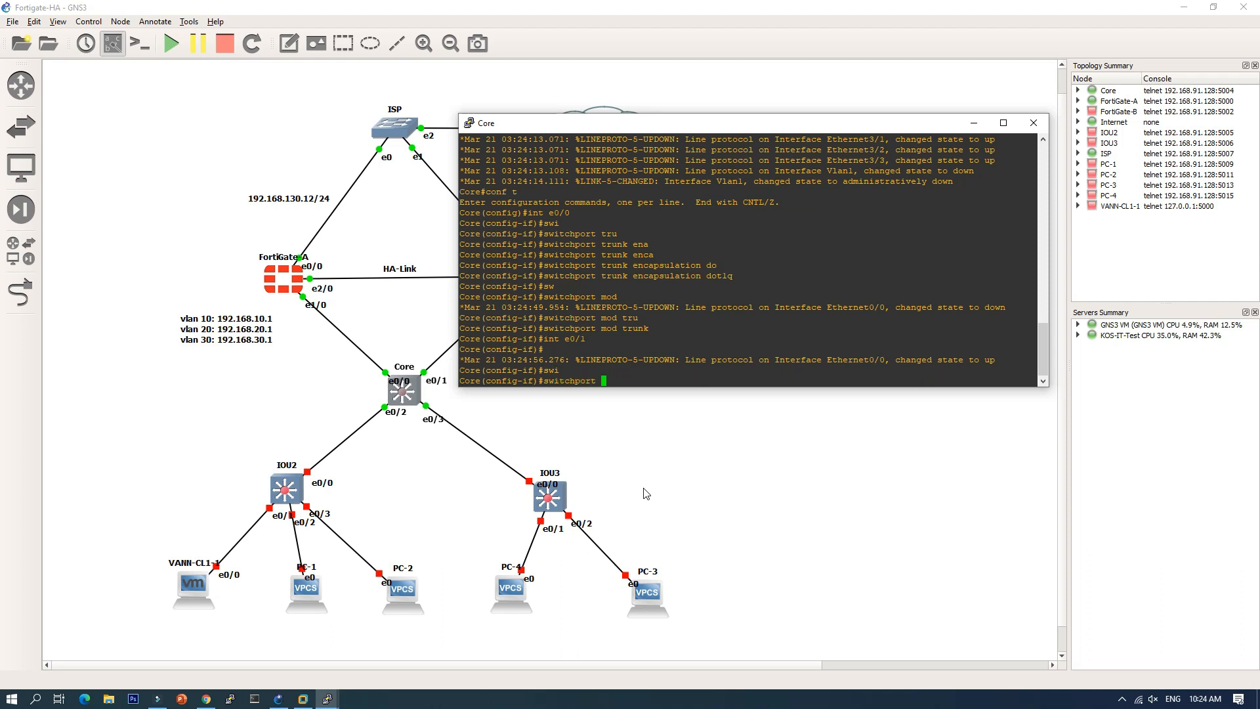
pyautogui.write('mod acc')
pyautogui.press('Return')
pyautogui.write('sw')
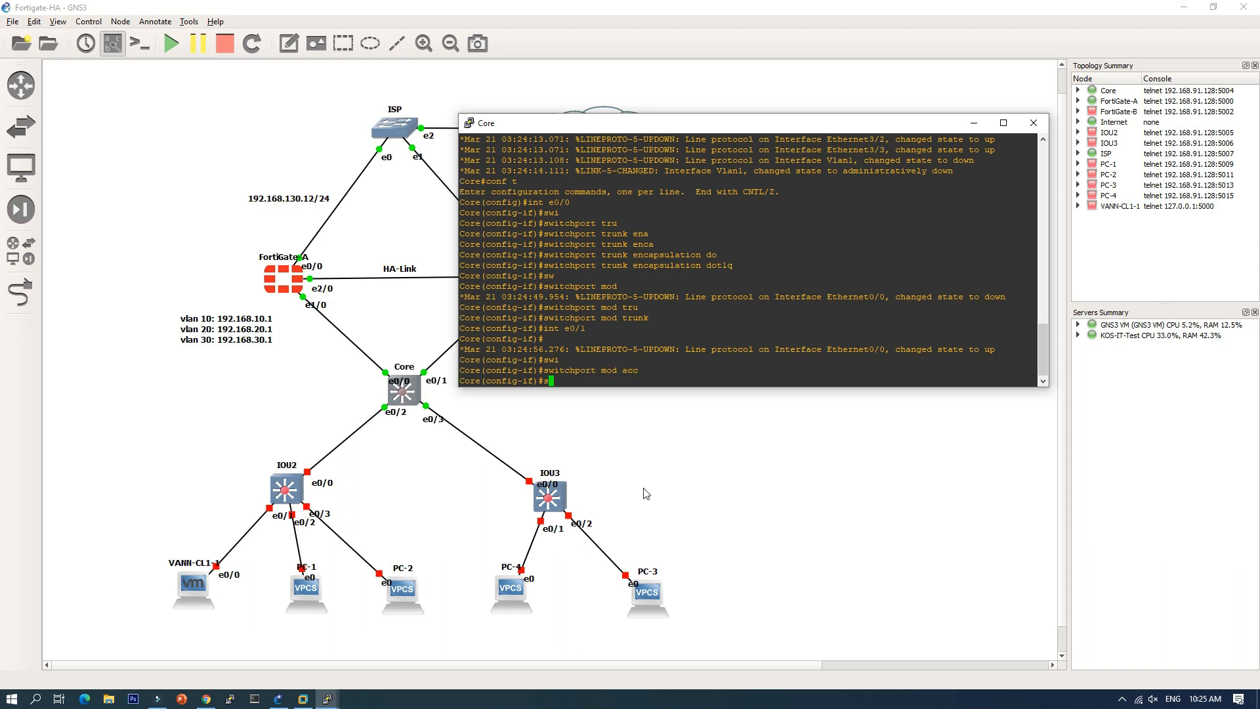
pyautogui.press('Tab')
pyautogui.write('acc vlan 1')
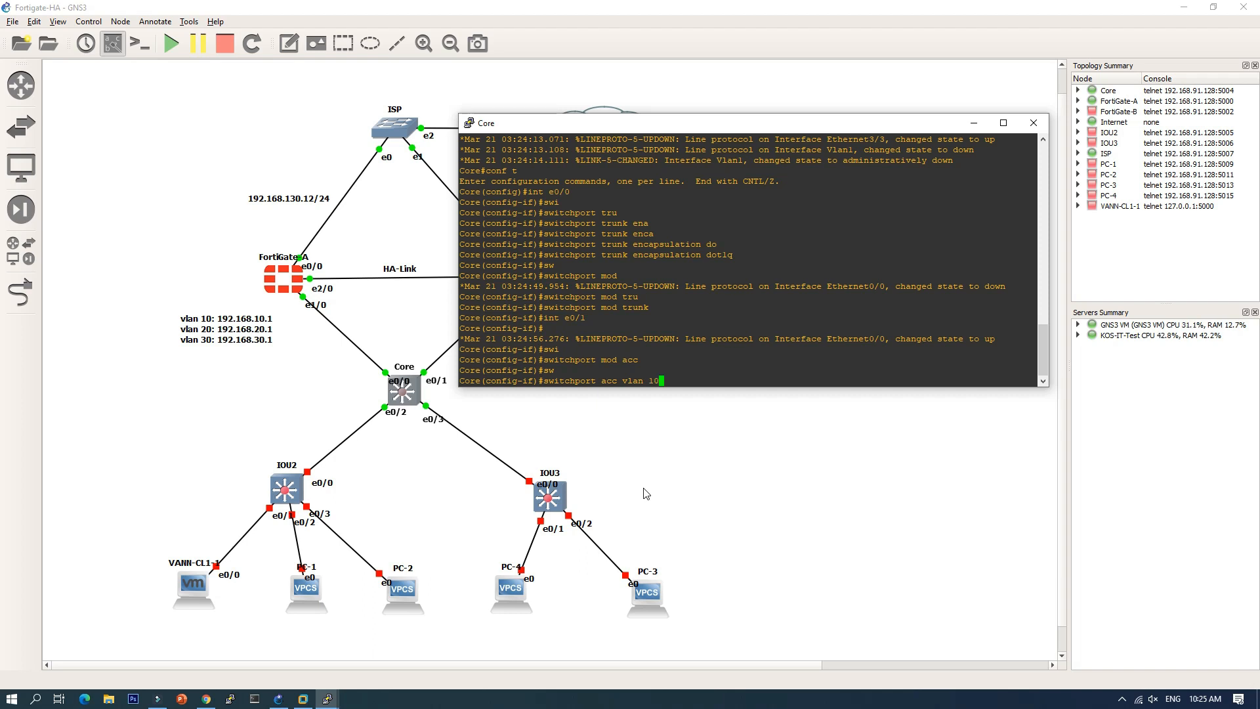
pyautogui.press('BackSpace')
pyautogui.press('BackSpace')
pyautogui.press('BackSpace')
pyautogui.press('BackSpace')
pyautogui.press('BackSpace')
pyautogui.press('BackSpace')
pyautogui.press('BackSpace')
pyautogui.press('BackSpace')
pyautogui.press('BackSpace')
pyautogui.press('BackSpace')
pyautogui.press('BackSpace')
pyautogui.press('BackSpace')
pyautogui.press('BackSpace')
pyautogui.press('BackSpace')
pyautogui.press('BackSpace')
pyautogui.press('BackSpace')
pyautogui.press('BackSpace')
pyautogui.press('BackSpace')
pyautogui.press('BackSpace')
pyautogui.press('BackSpace')
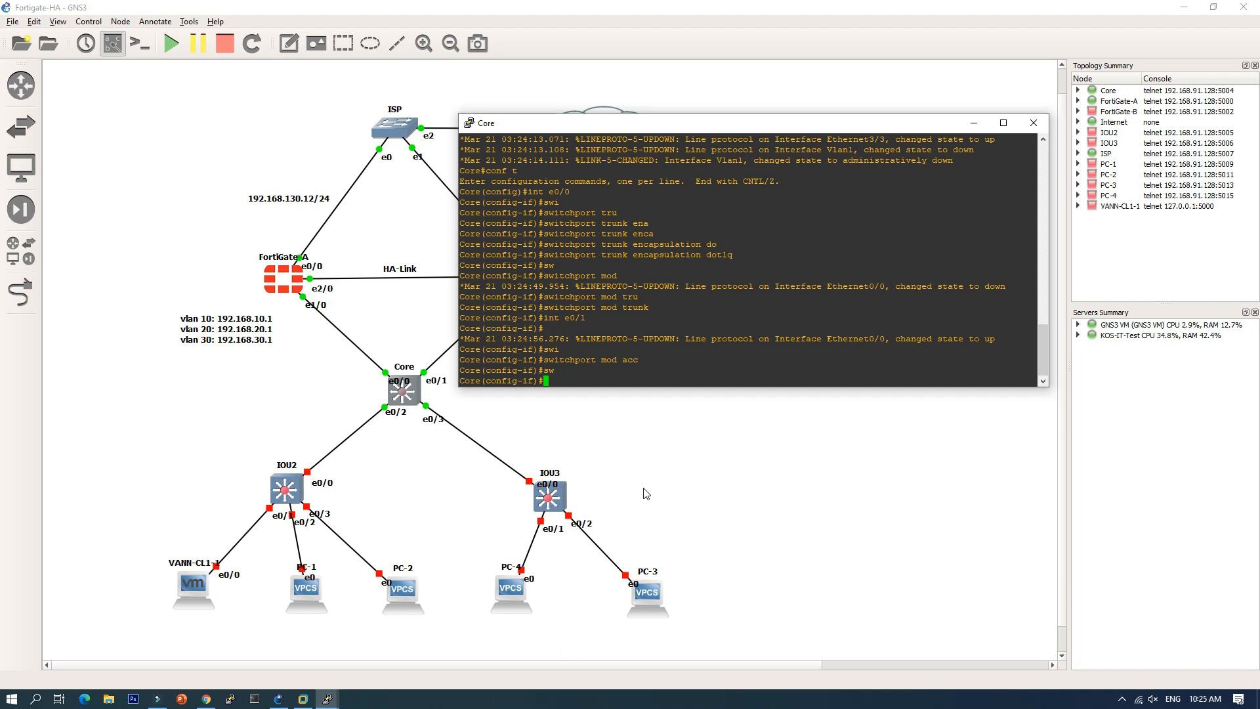
# Step: Select interface range e0/1-3 and apply dot1q trunk encapsulation
pyautogui.write('xit')
pyautogui.press('Return')
pyautogui.write('in')
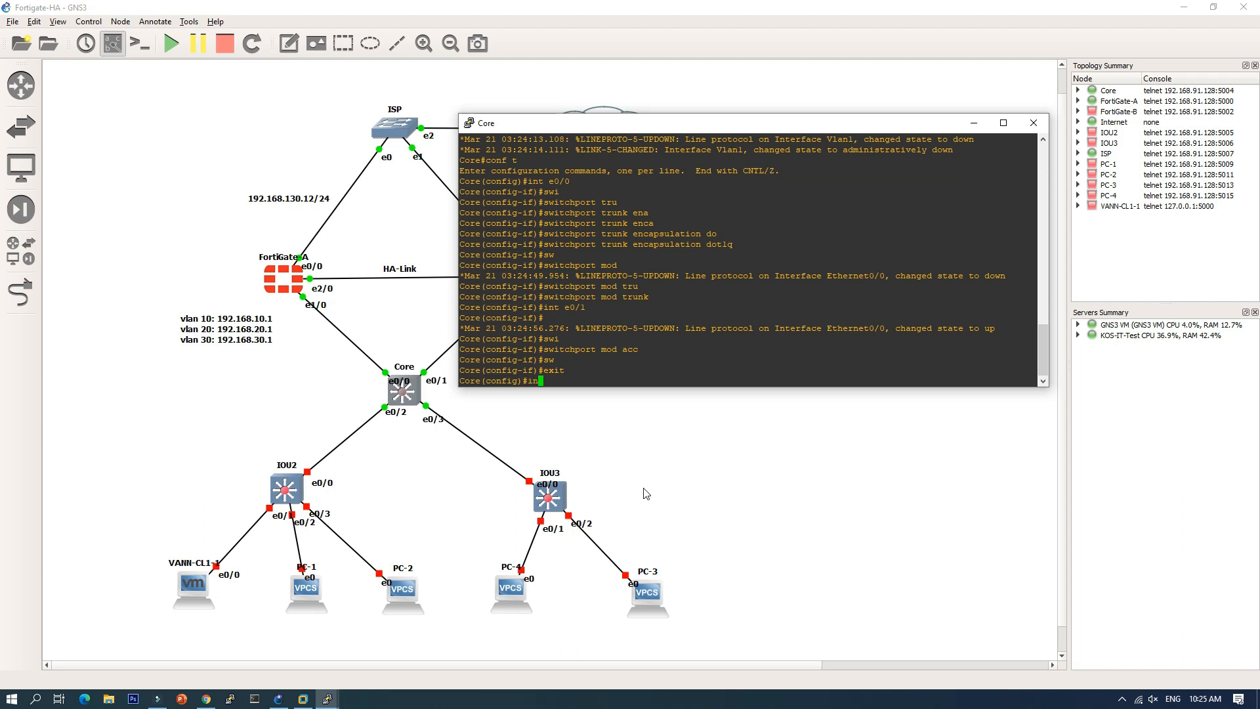
pyautogui.write('t ran')
pyautogui.press('Tab')
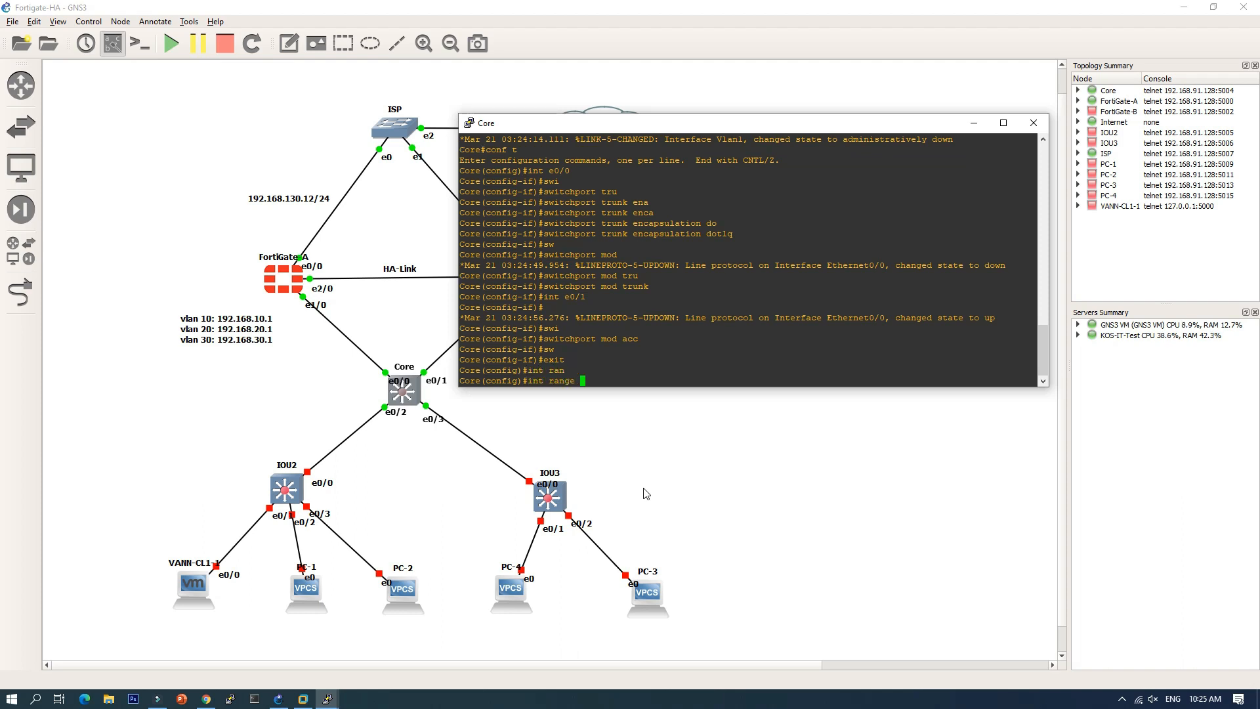
pyautogui.write('e0/1-3')
pyautogui.press('Return')
pyautogui.write('swi')
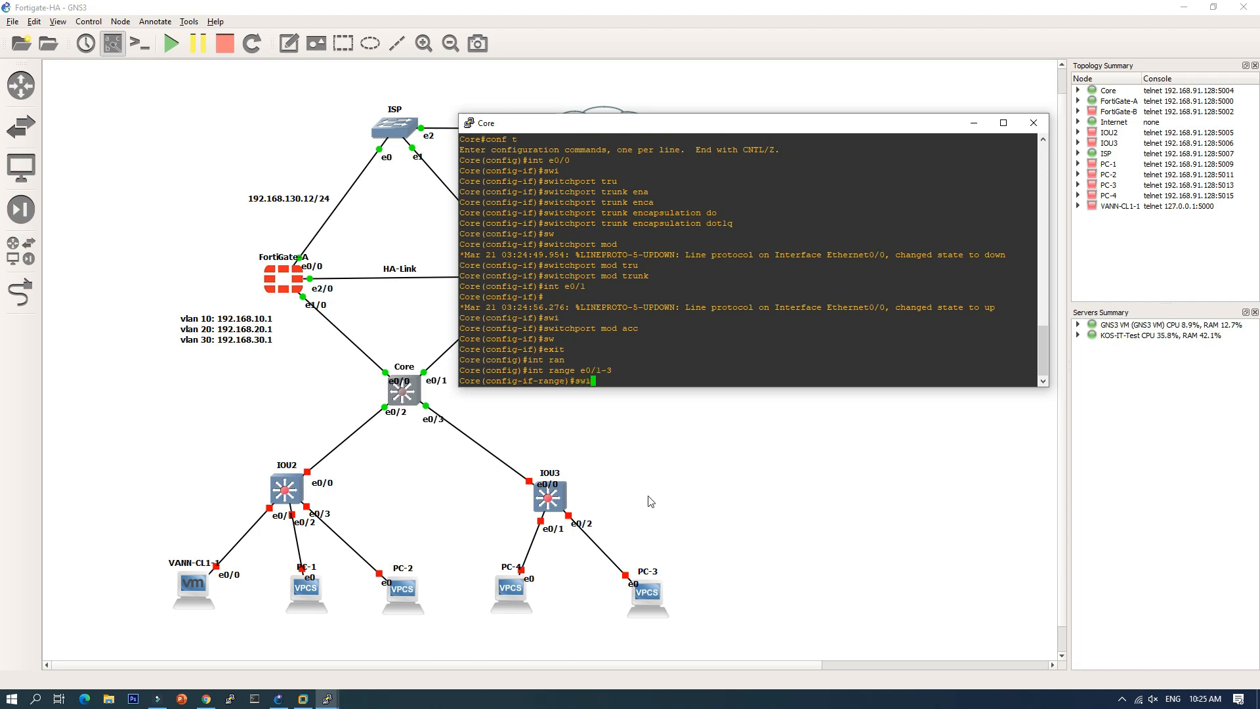
pyautogui.press('Tab')
pyautogui.write('tru')
pyautogui.press('Tab')
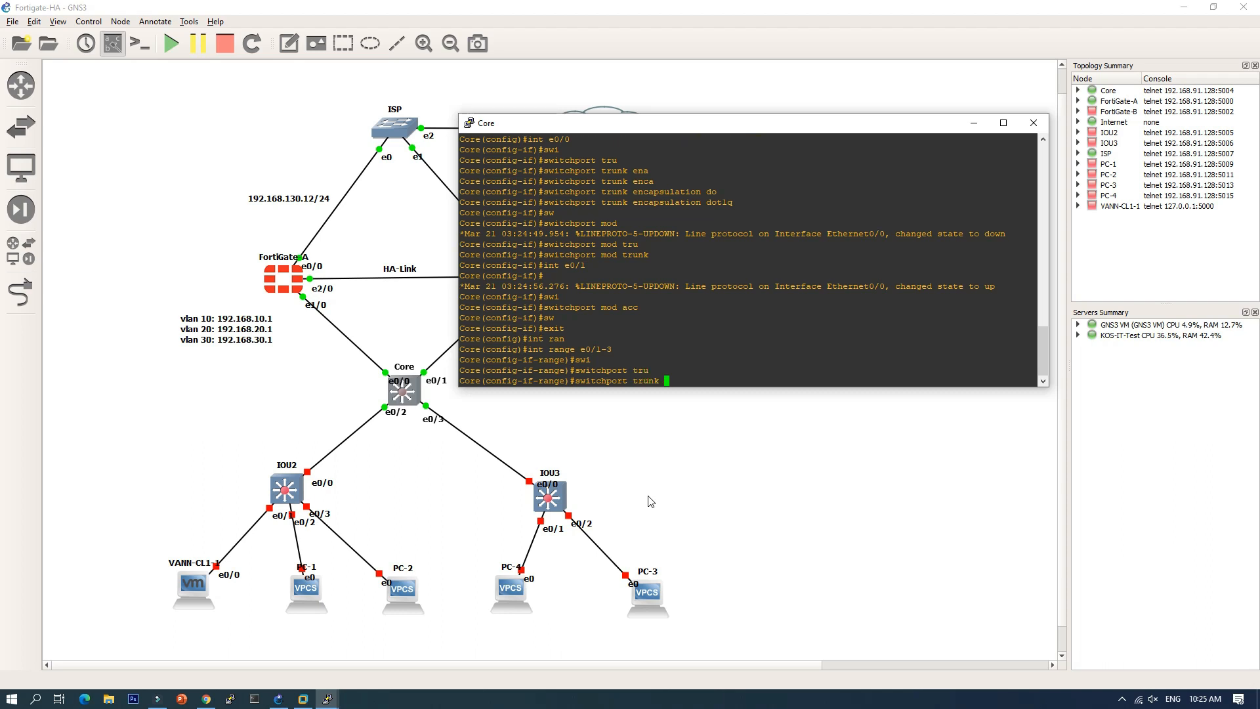
pyautogui.write('enca')
pyautogui.press('Tab')
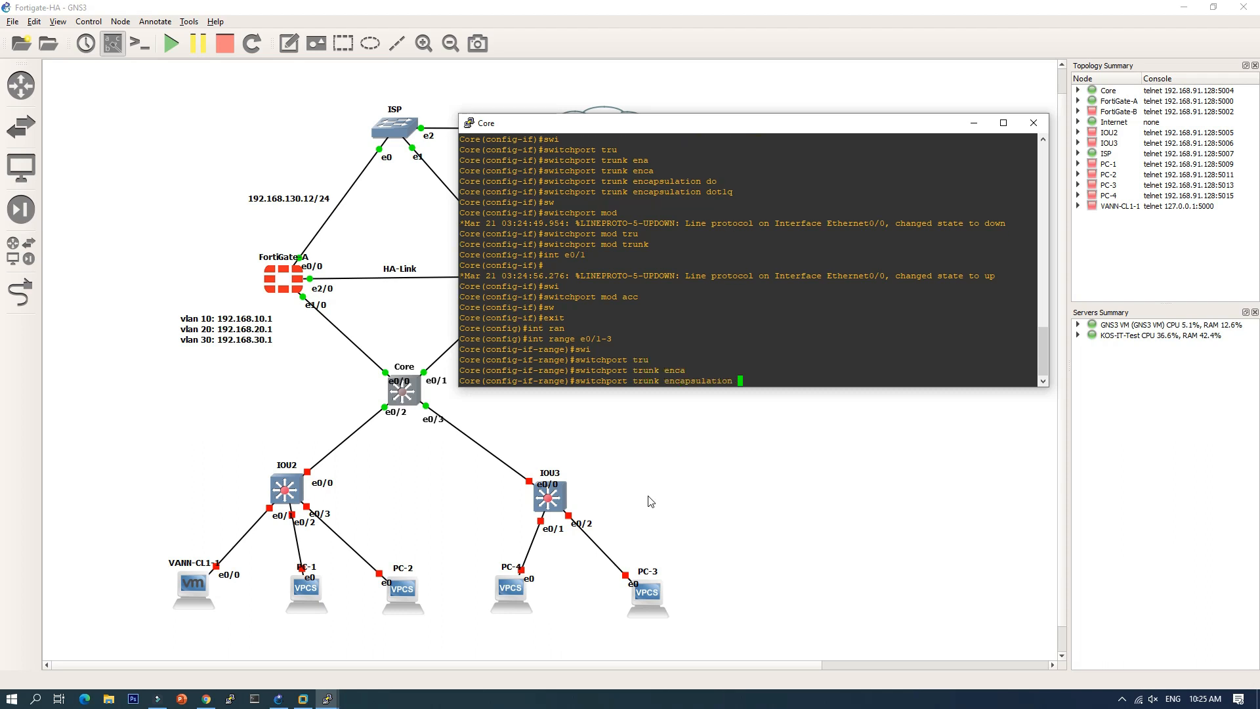
pyautogui.write('do')
pyautogui.press('Tab')
pyautogui.press('Return')
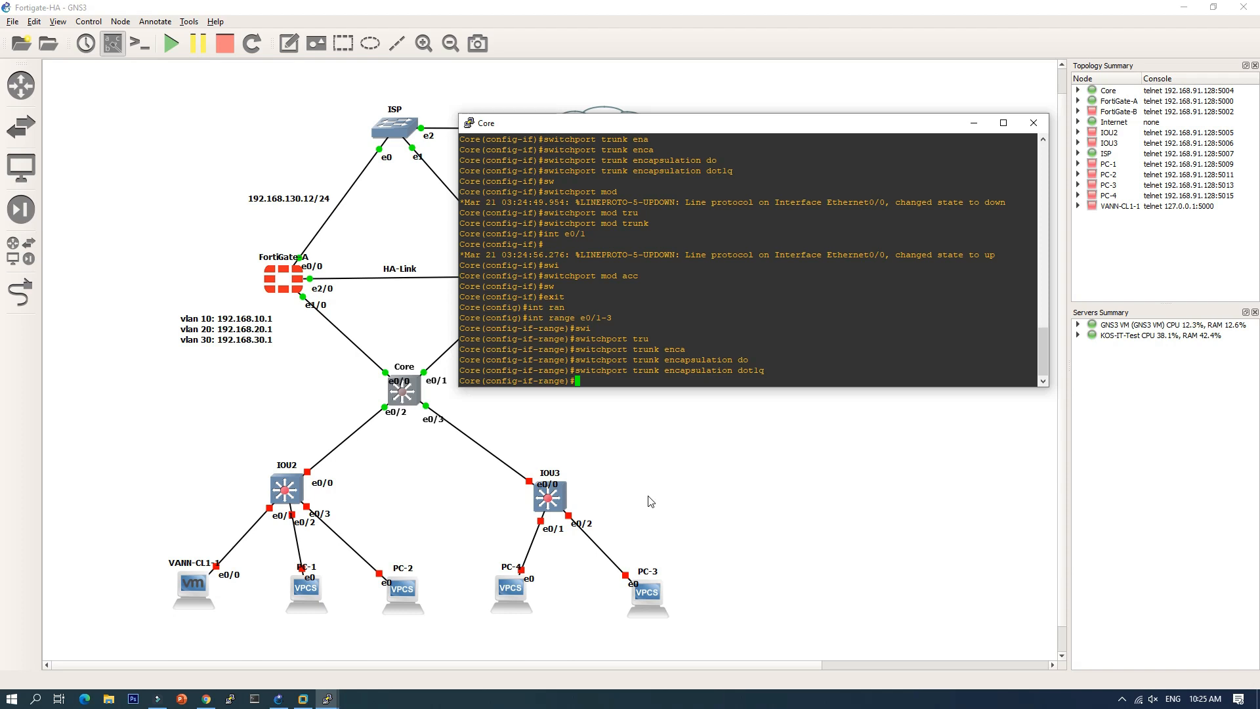
# Step: Put ports e0/1-3 in trunk mode and end configuration
pyautogui.write('sw')
pyautogui.press('Tab')
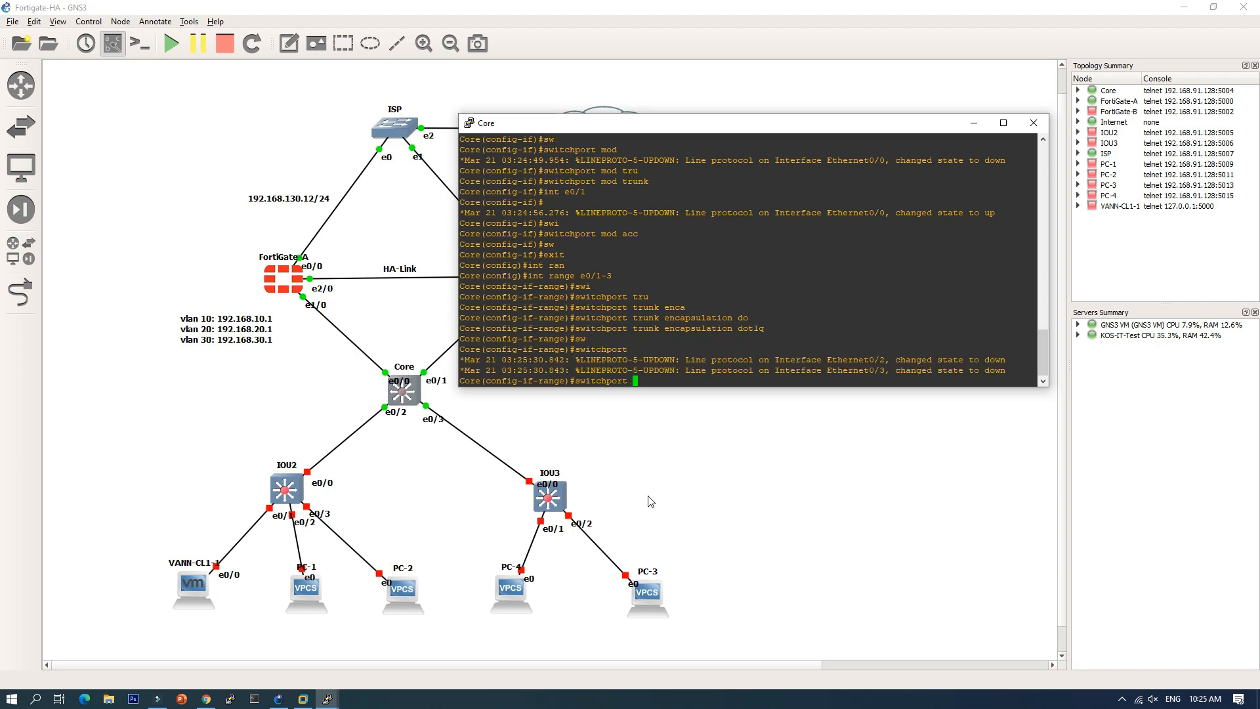
pyautogui.write('mod tru')
pyautogui.press('Tab')
pyautogui.press('Return')
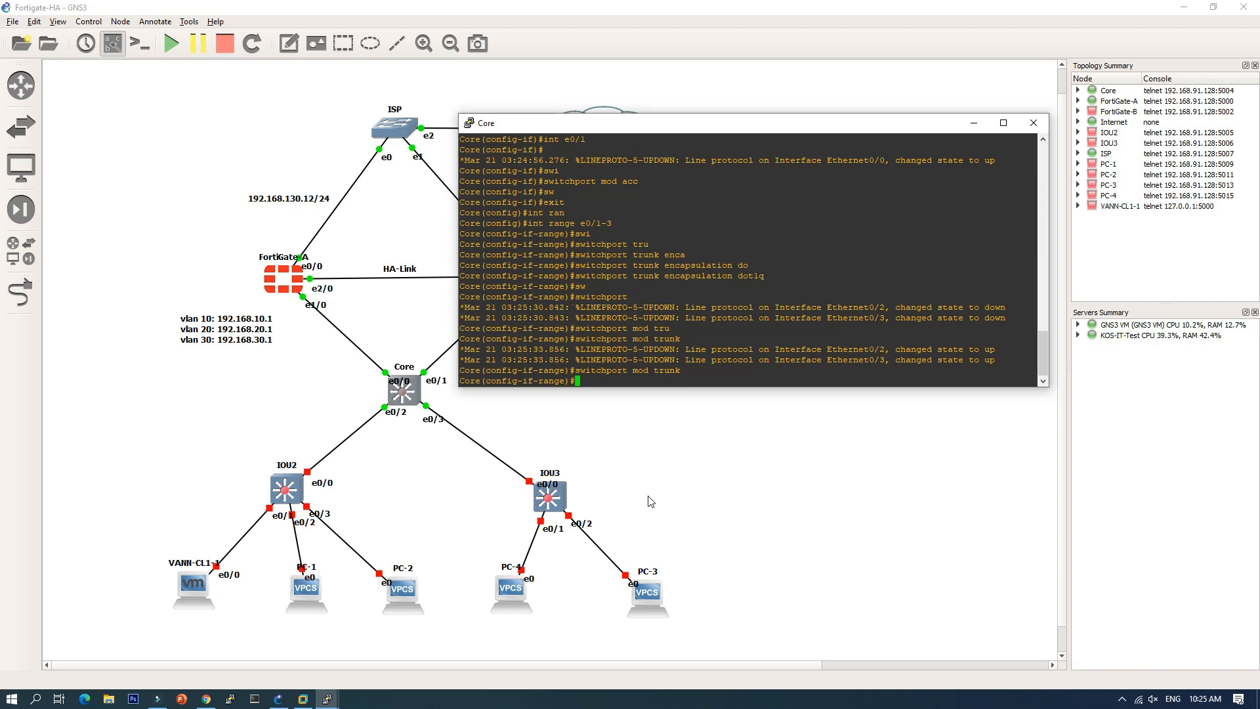
pyautogui.write('end')
pyautogui.press('Return')
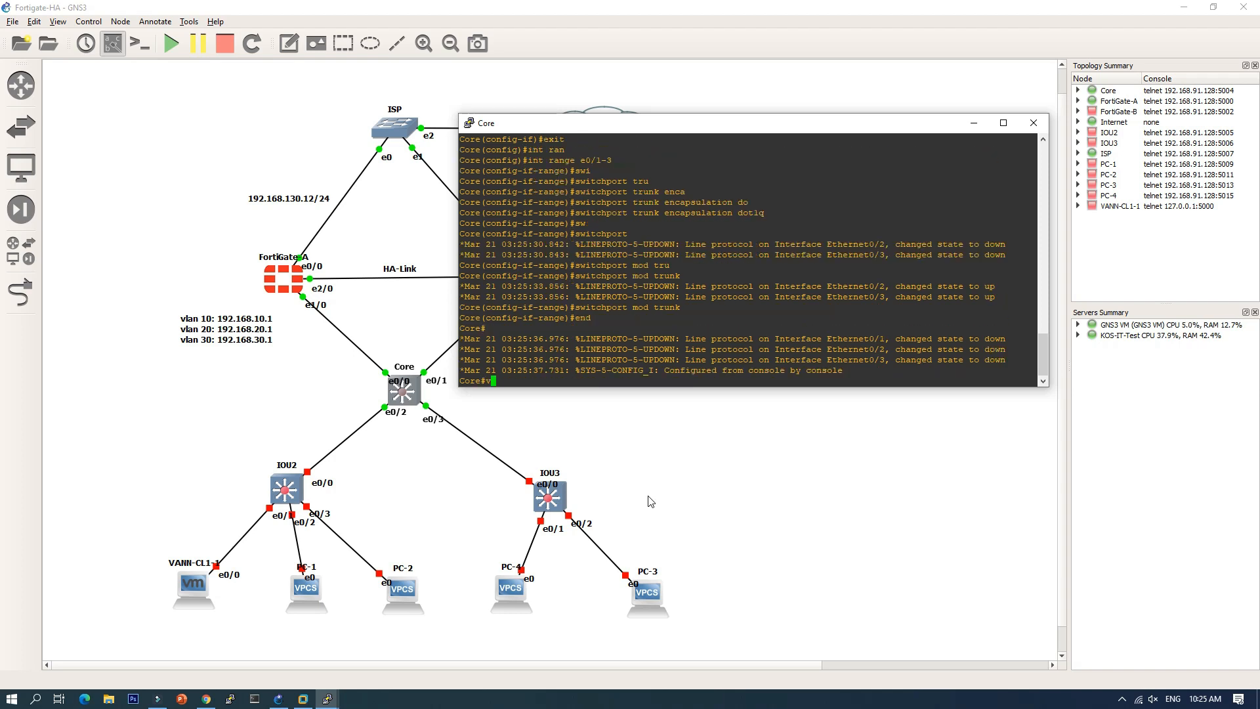
pyautogui.write('vlan')
pyautogui.press('BackSpace')
pyautogui.press('BackSpace')
pyautogui.press('BackSpace')
# Step: Create VLANs 10, 20 and 30, then save the configuration with wr
pyautogui.write('conf t')
pyautogui.press('Return')
pyautogui.write('vlan ')
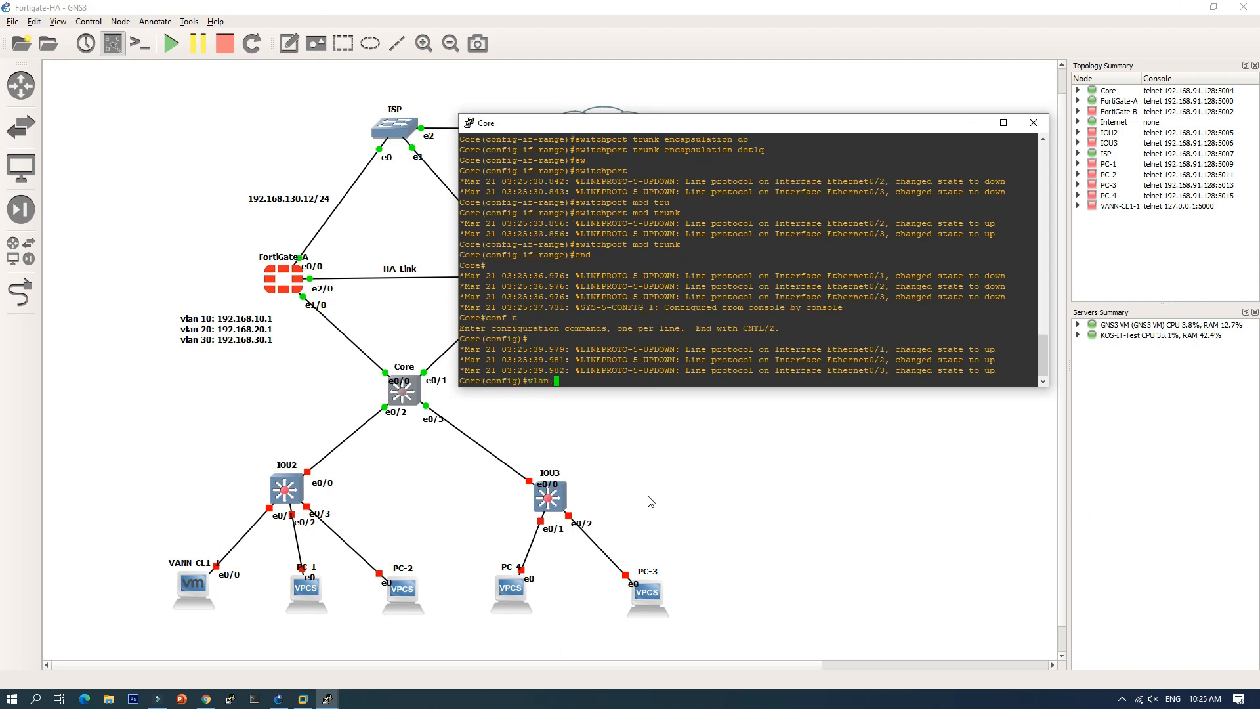
pyautogui.write('10')
pyautogui.press('Return')
pyautogui.write('vlan ')
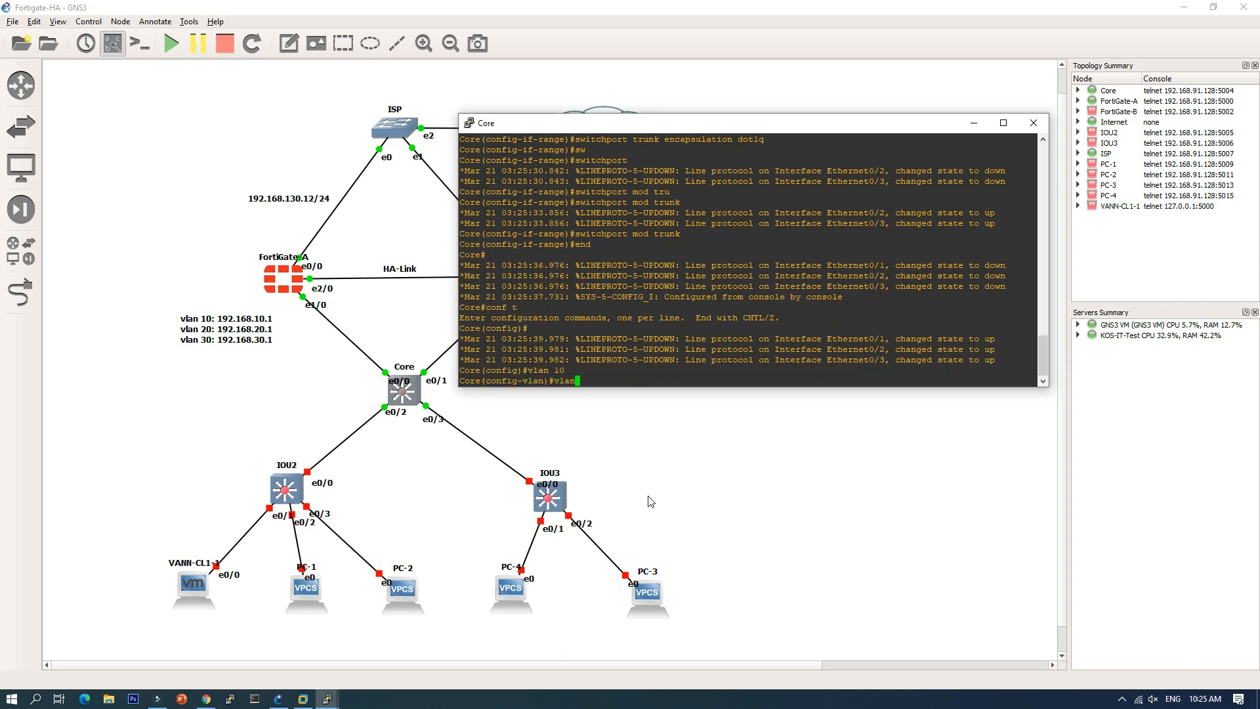
pyautogui.write('20')
pyautogui.press('Return')
pyautogui.write('vlan ')
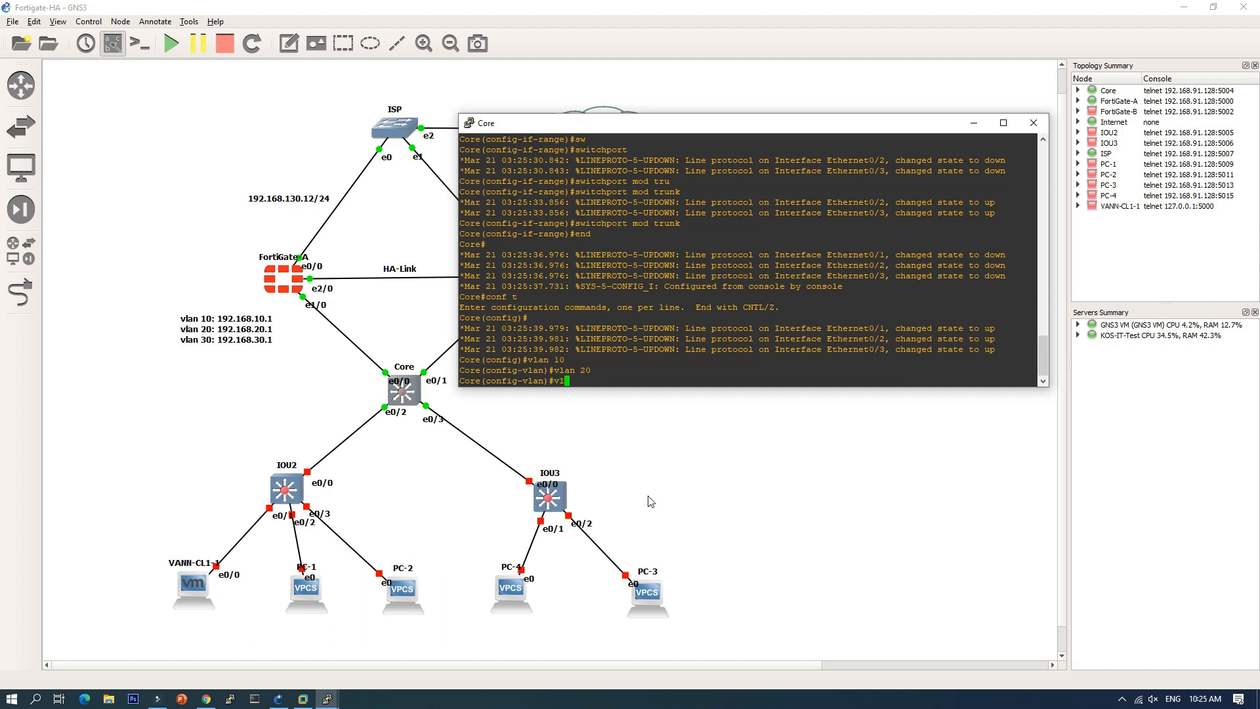
pyautogui.write('30')
pyautogui.press('Return')
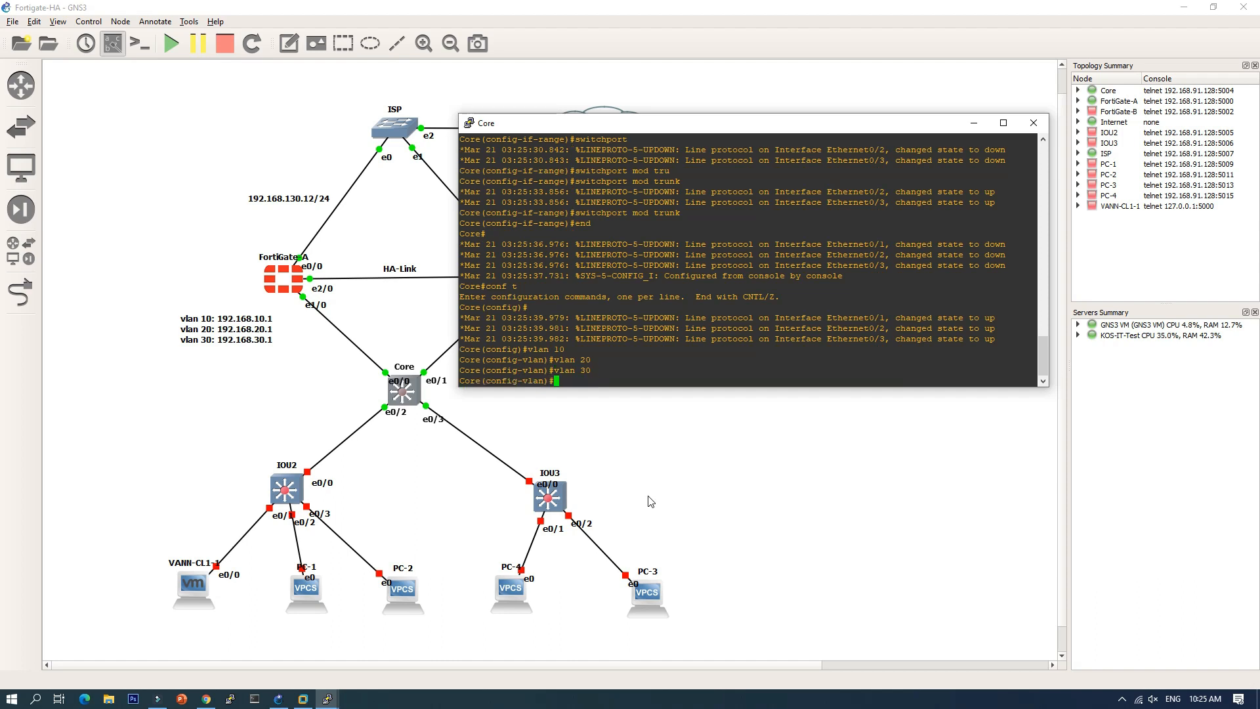
pyautogui.write('end')
pyautogui.press('Return')
pyautogui.write('wr')
pyautogui.press('Return')
pyautogui.press('Return')
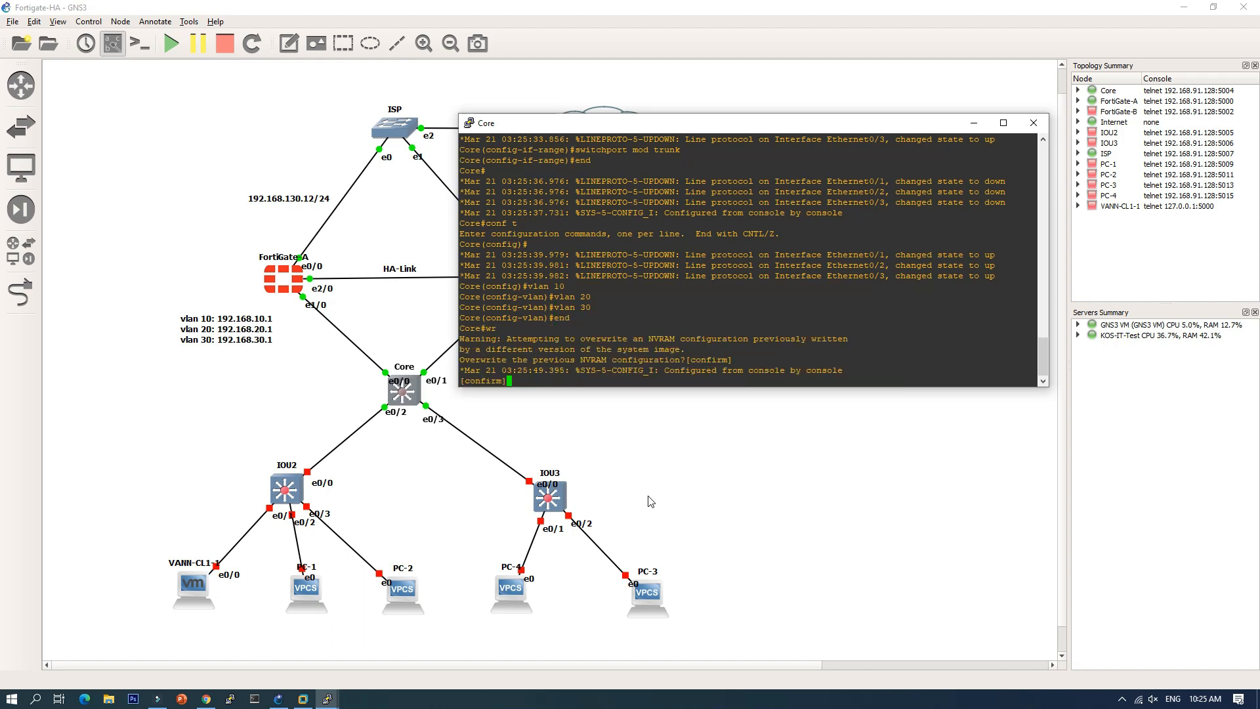
# Step: Verify with sh vlan brief and sh int status, then minimize the console
pyautogui.write('sh v')
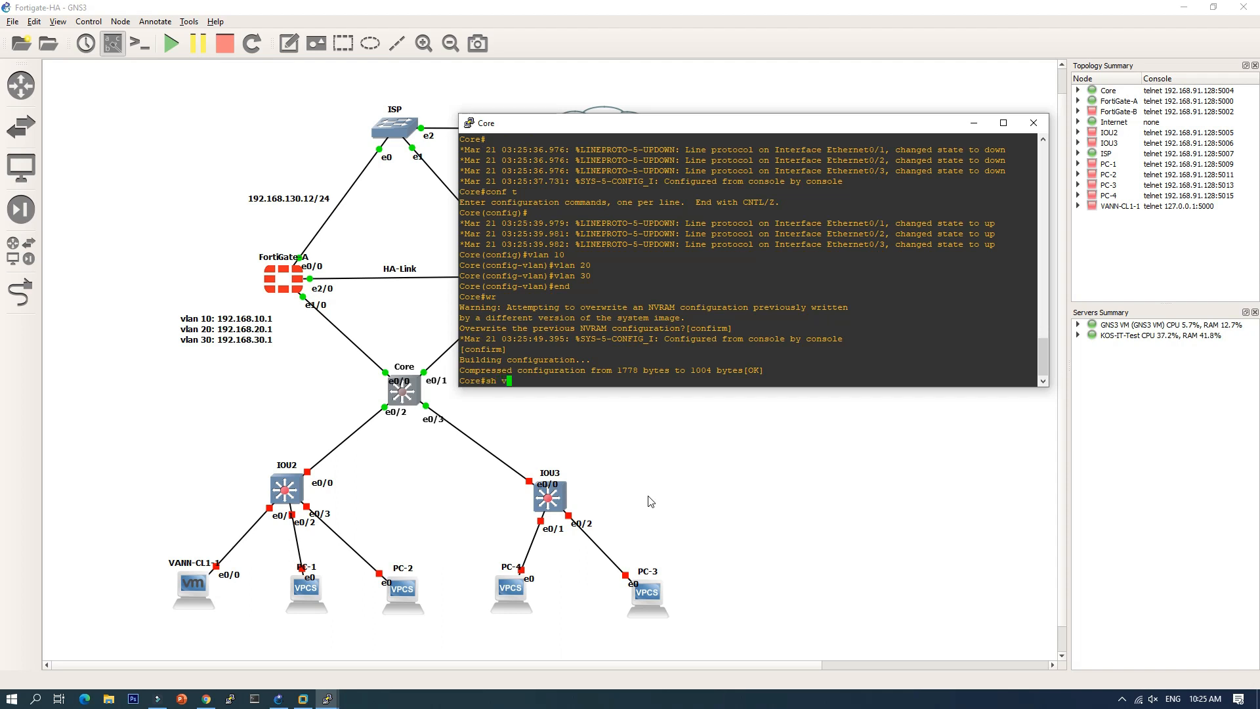
pyautogui.write('lan bri')
pyautogui.press('Return')
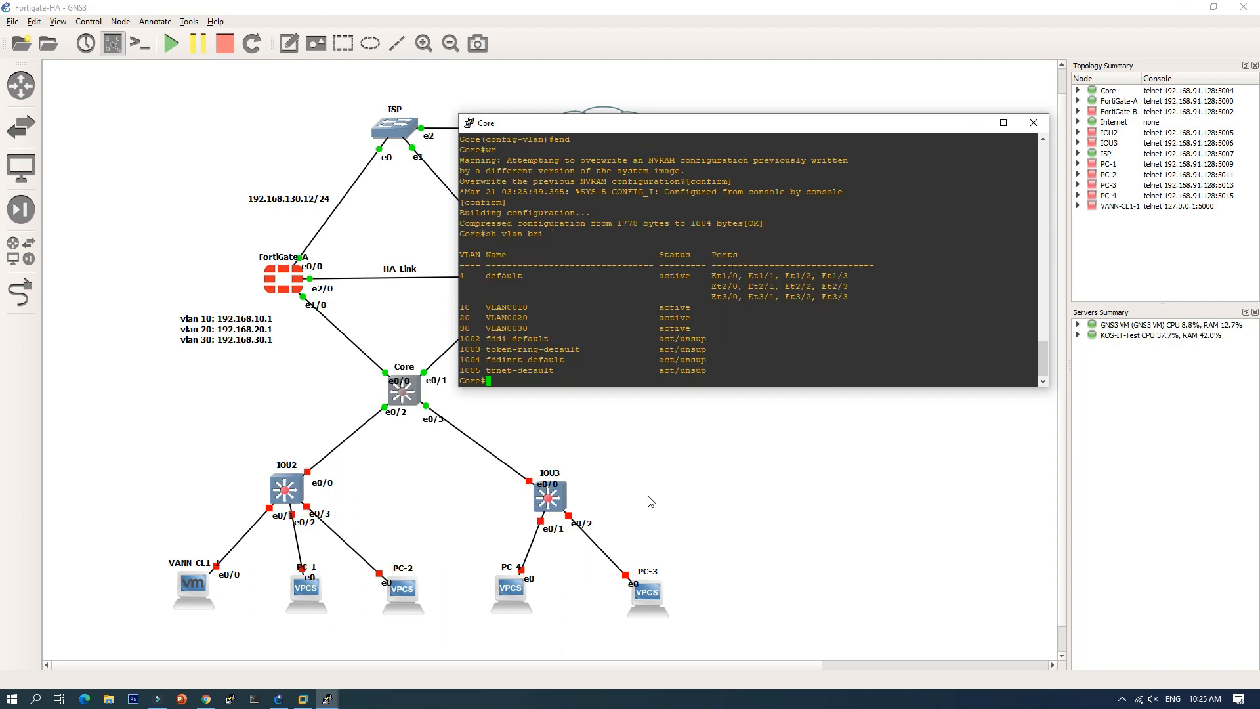
pyautogui.write('sh int statu')
pyautogui.press('Return')
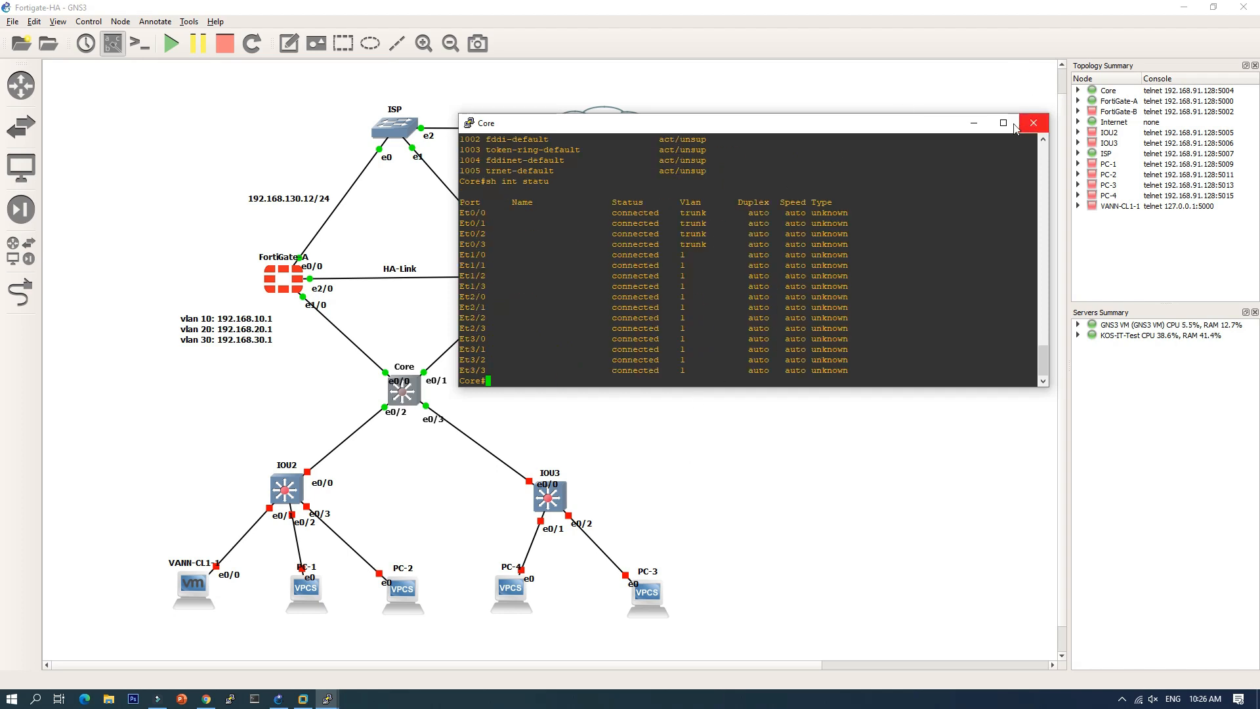
pyautogui.click(974, 123)
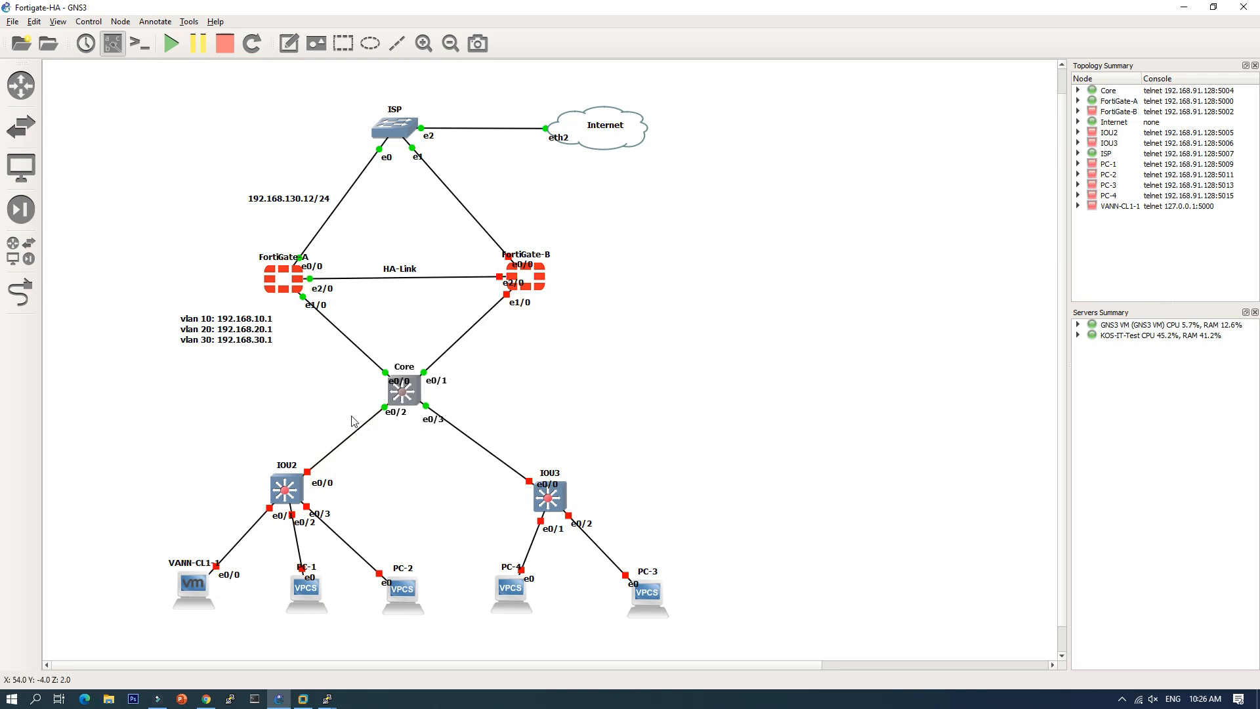
# Step: Give the Core node the route_switch_processor symbol and start the IOU2 switch
pyautogui.rightClick(410, 396)
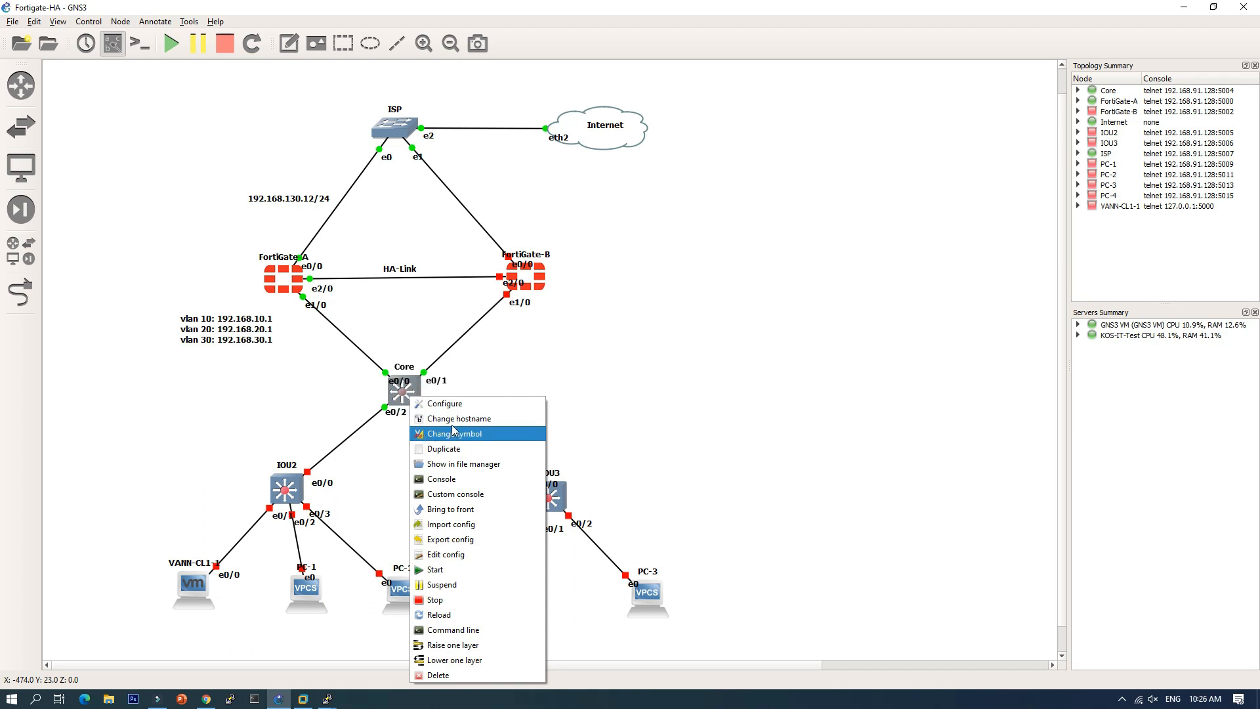
pyautogui.click(453, 432)
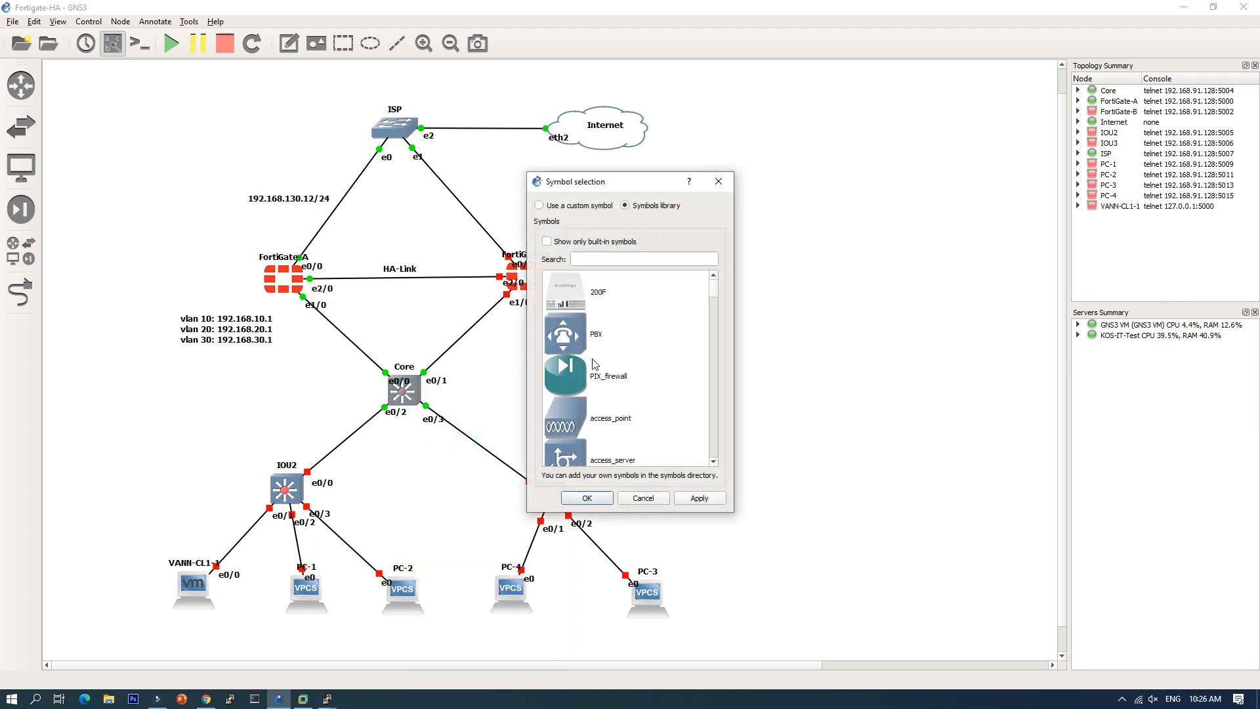
pyautogui.scroll(-10, 601, 369)
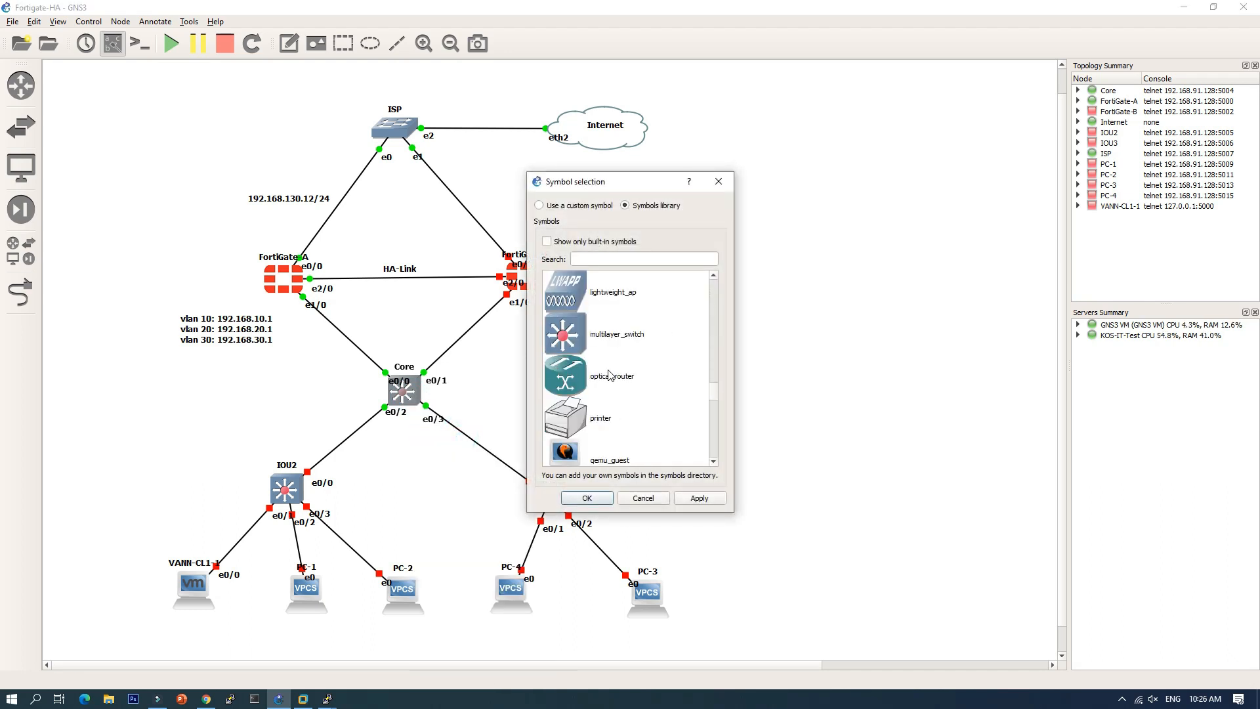
pyautogui.scroll(-4, 609, 375)
pyautogui.scroll(1, 609, 375)
pyautogui.click(607, 376)
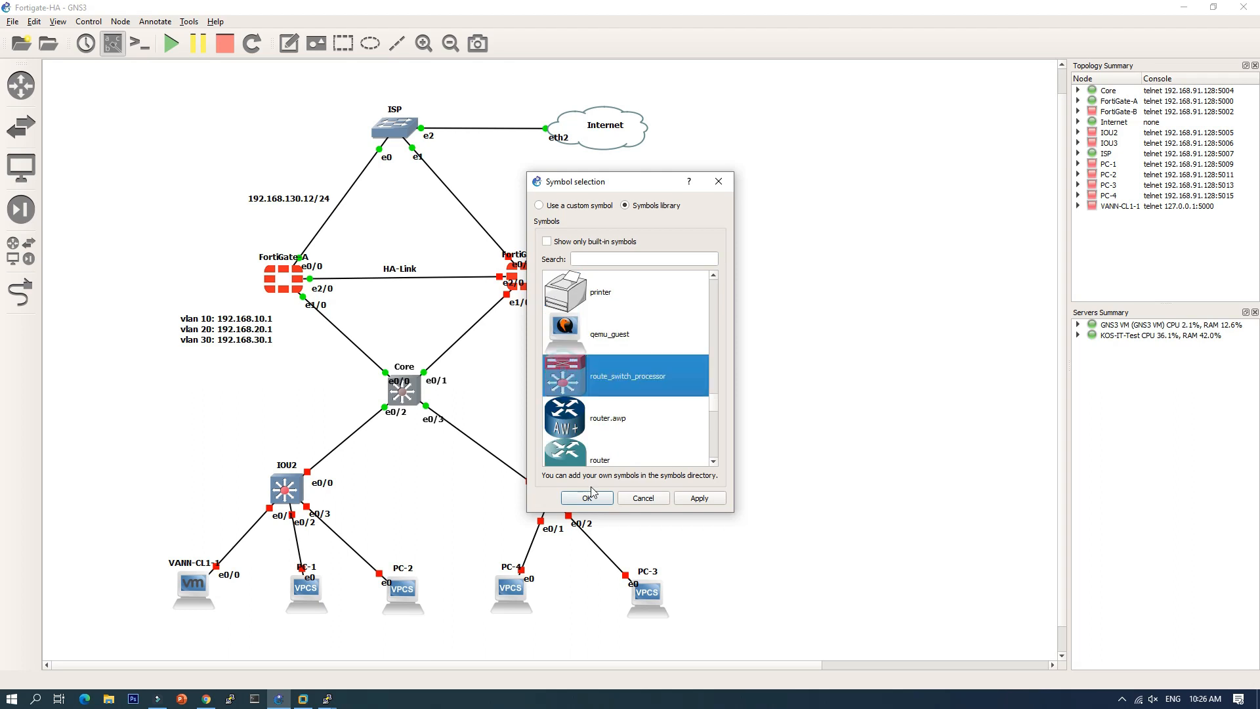
pyautogui.click(589, 497)
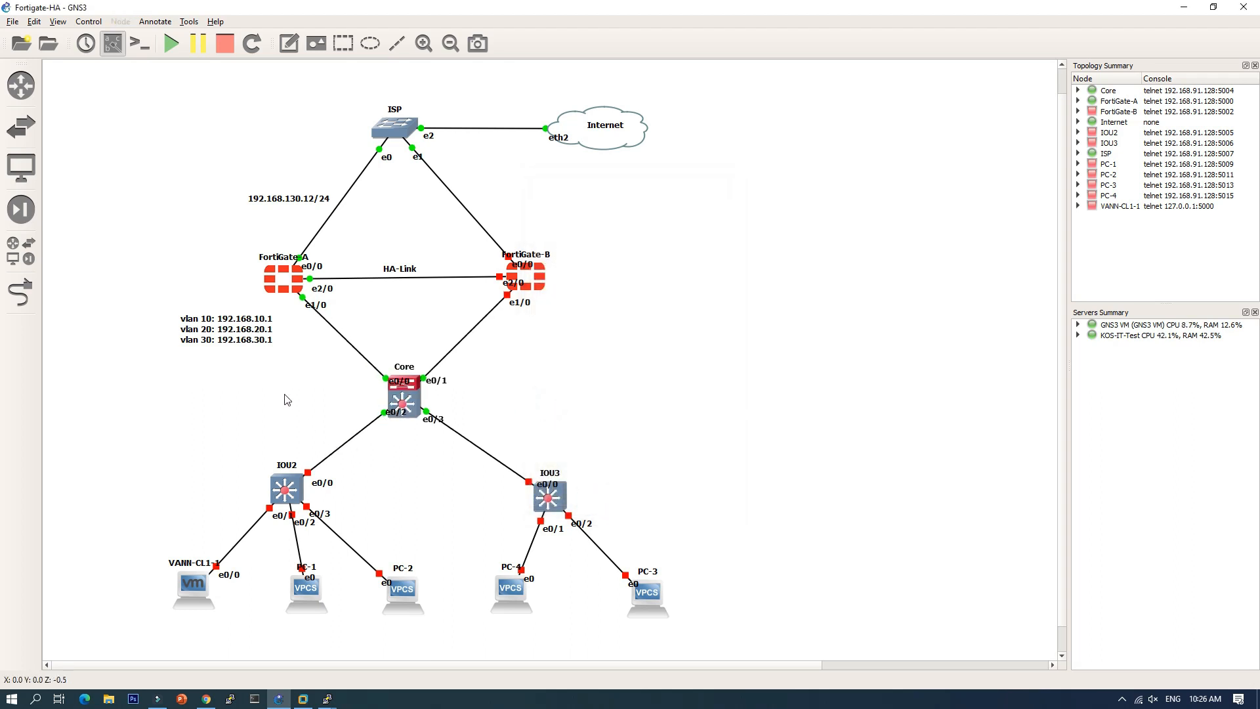
pyautogui.rightClick(283, 489)
pyautogui.click(324, 373)
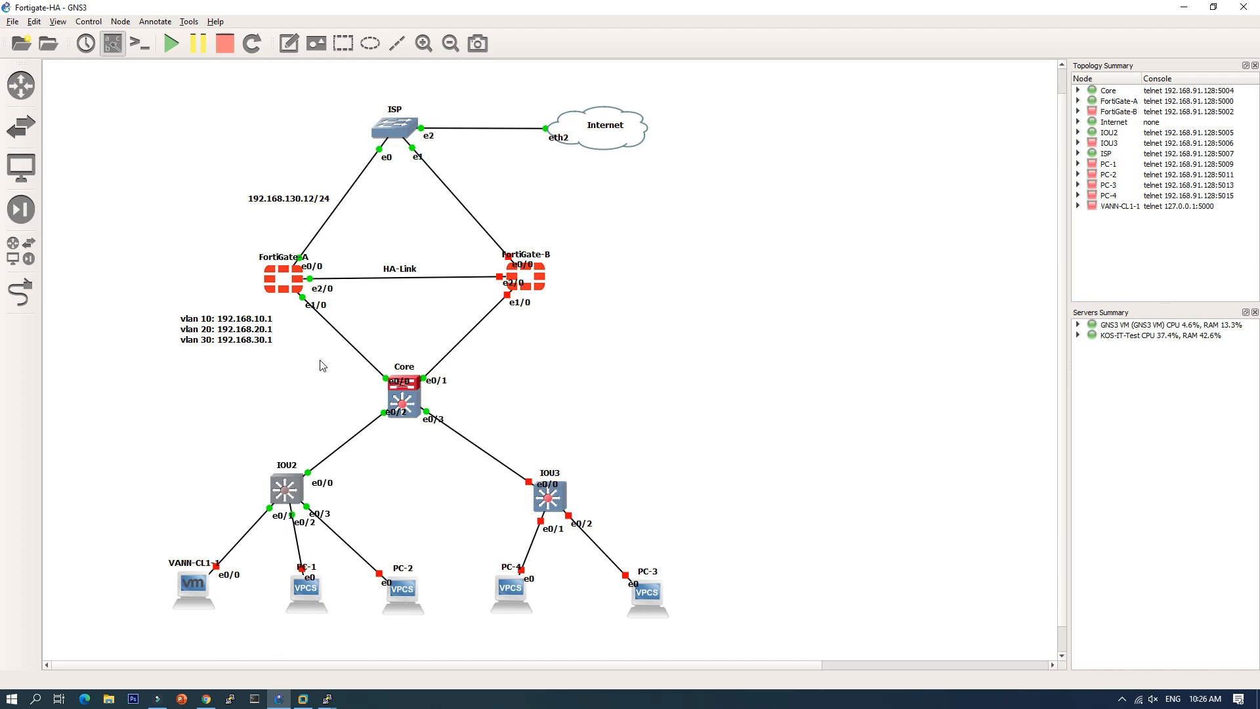
# Step: On the IOU2 console, set e0/0 trunk encapsulation to dot1q
pyautogui.doubleClick(292, 482)
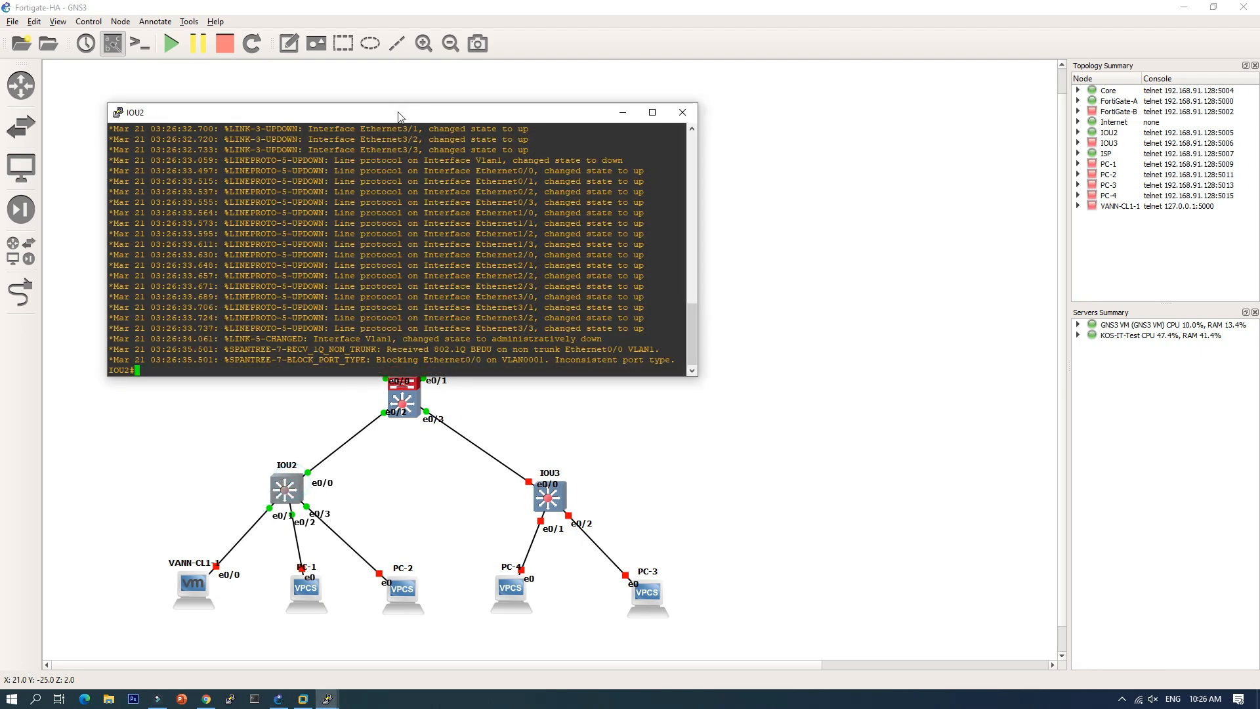
pyautogui.moveTo(432, 109); pyautogui.dragTo(779, 157)
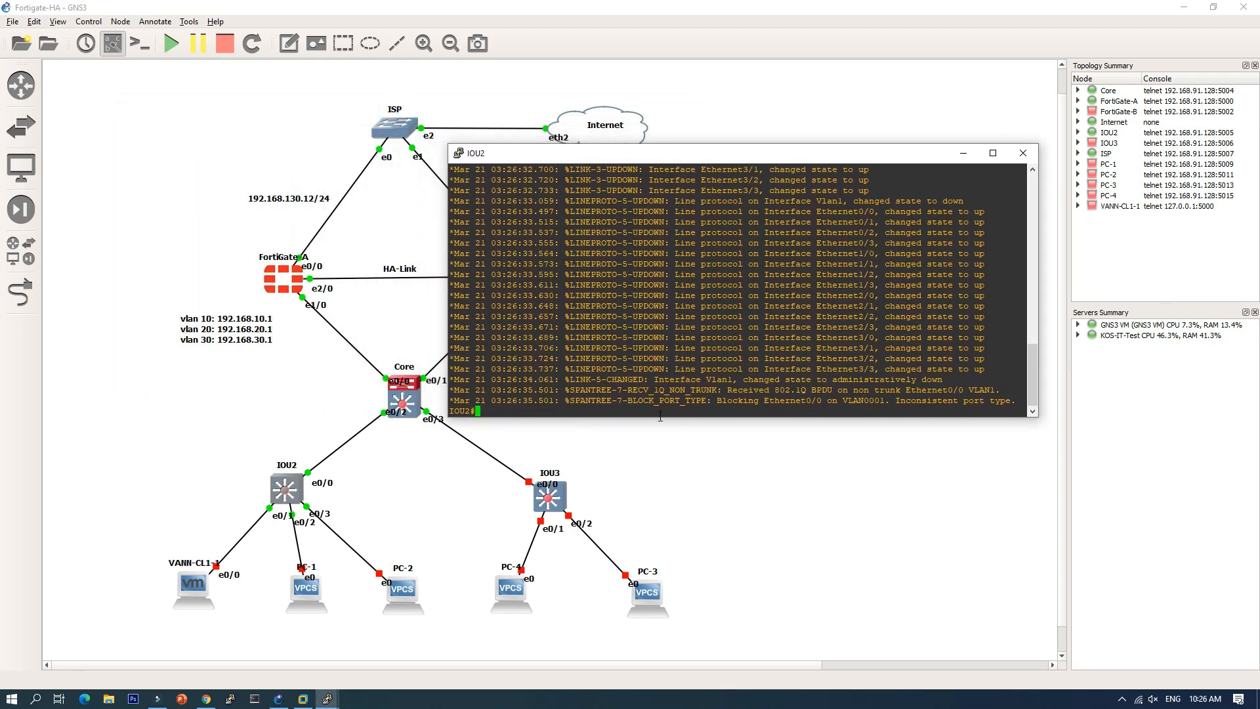
pyautogui.write('conf t')
pyautogui.press('Return')
pyautogui.write('int')
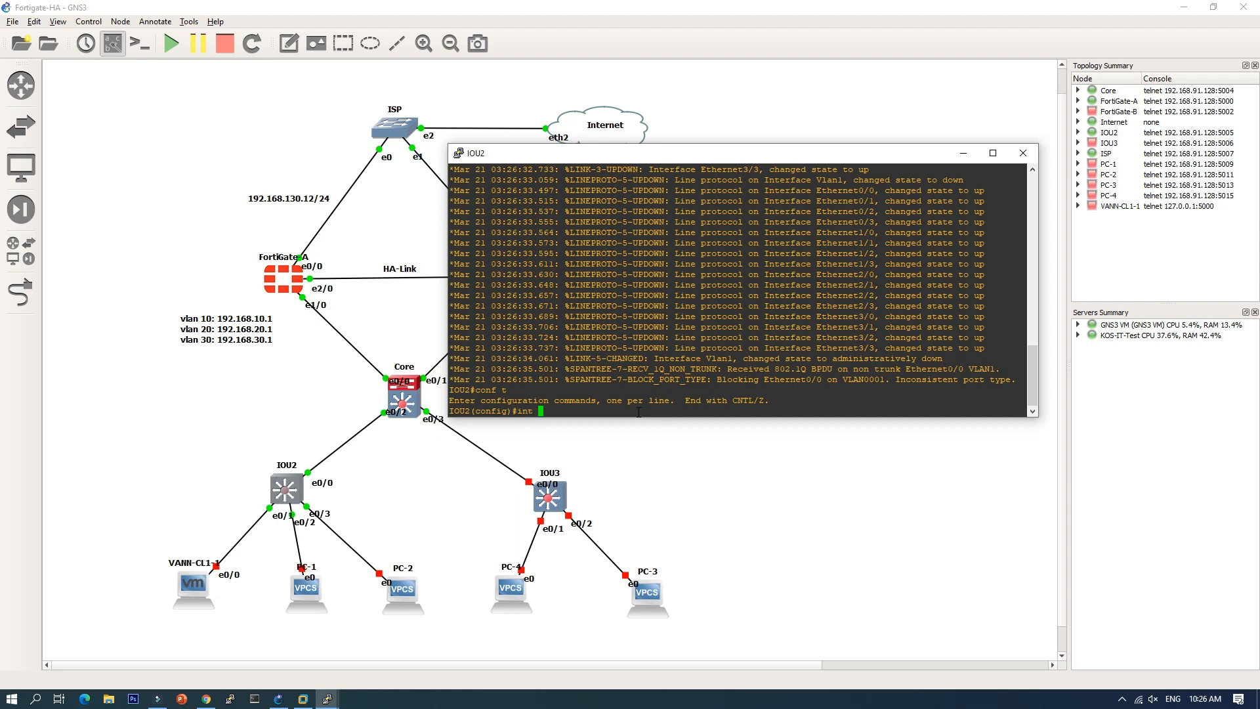
pyautogui.write(' e0/0')
pyautogui.press('Return')
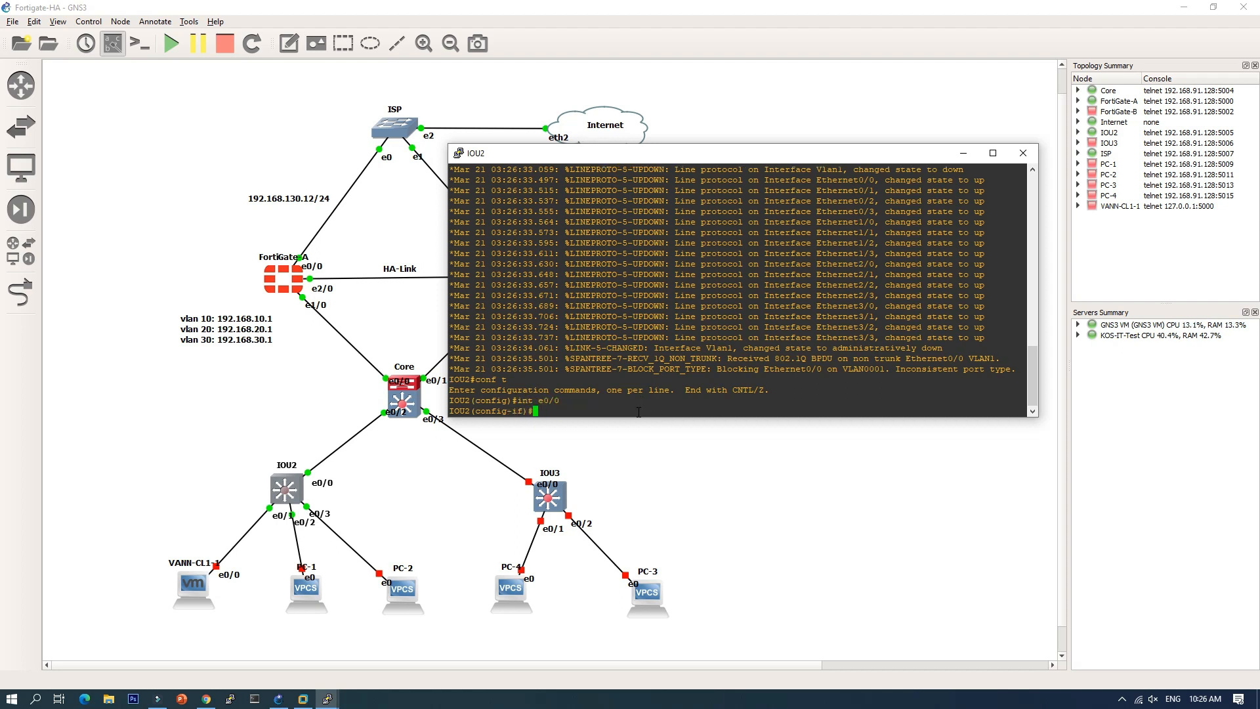
pyautogui.write('swi')
pyautogui.press('Tab')
pyautogui.write('tru')
pyautogui.press('Tab')
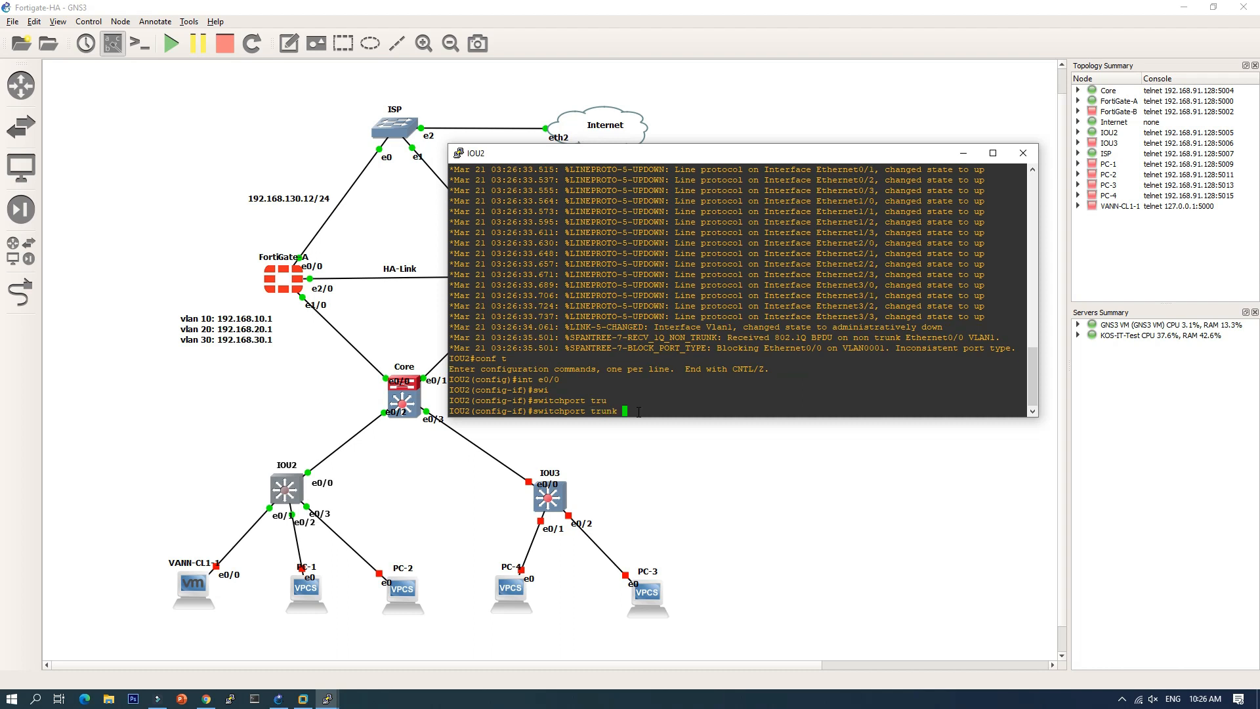
pyautogui.write('ena')
pyautogui.press('Tab')
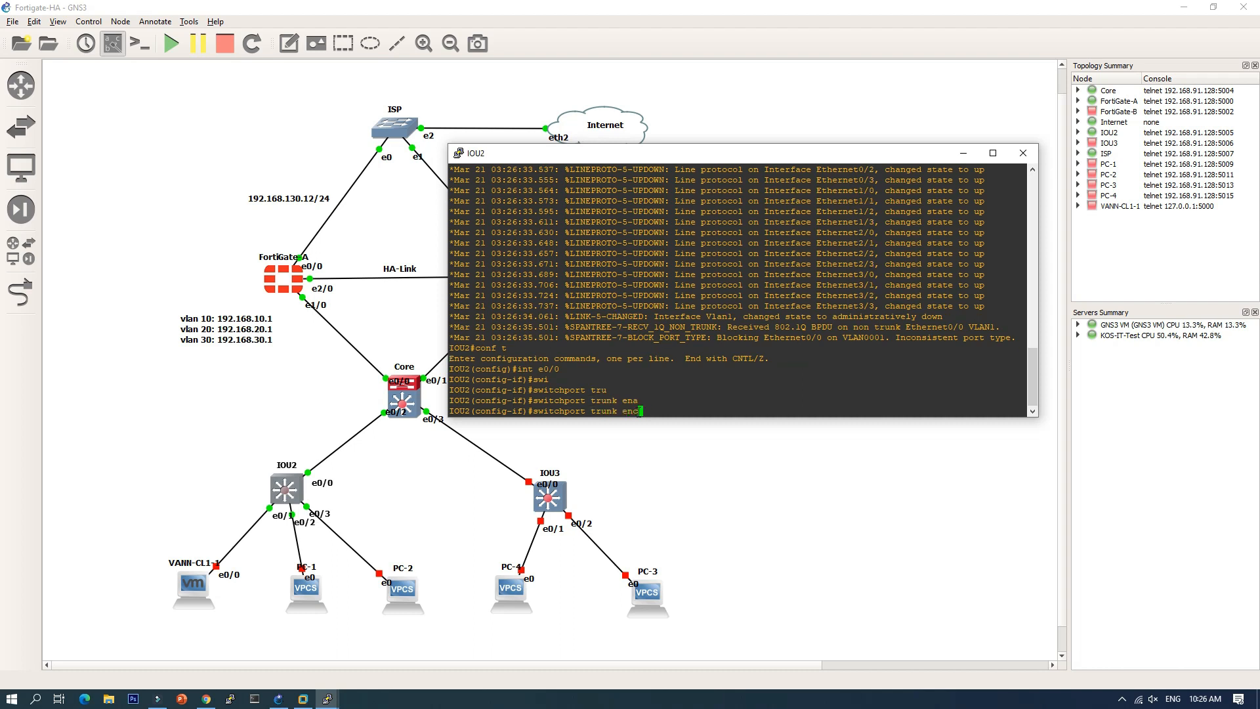
pyautogui.write('a')
pyautogui.press('Tab')
pyautogui.write('o')
pyautogui.press('Tab')
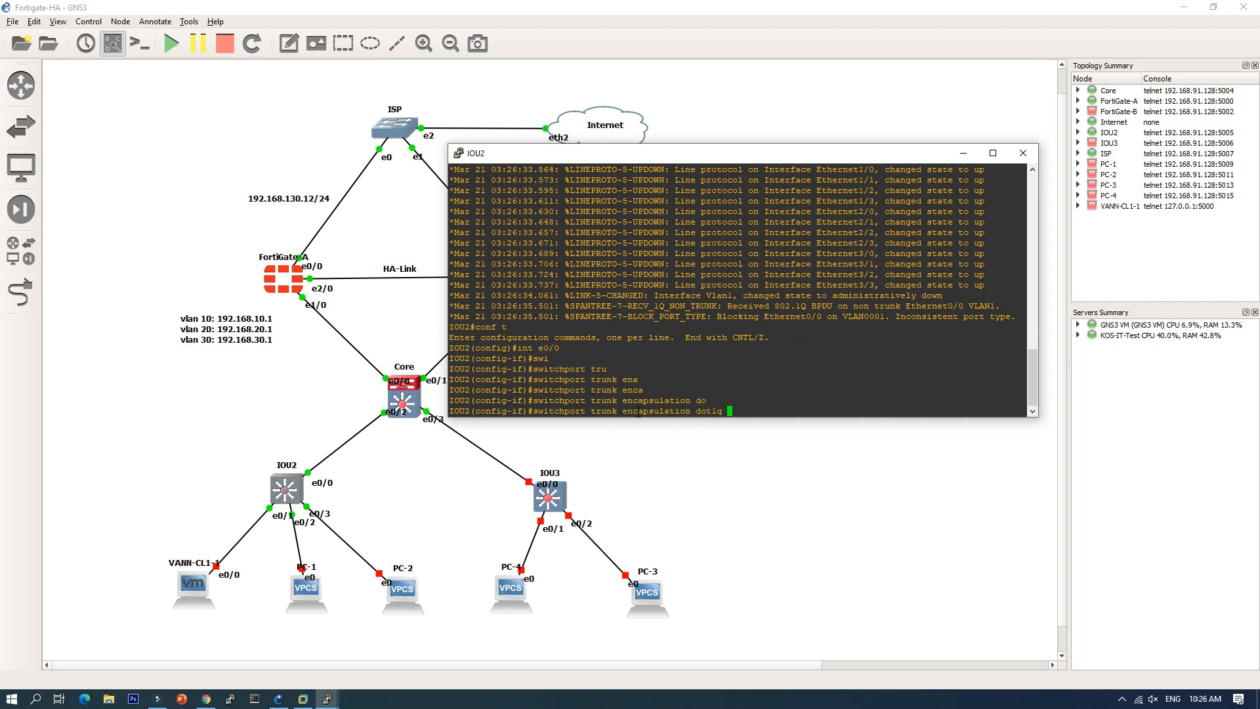
pyautogui.press('Return')
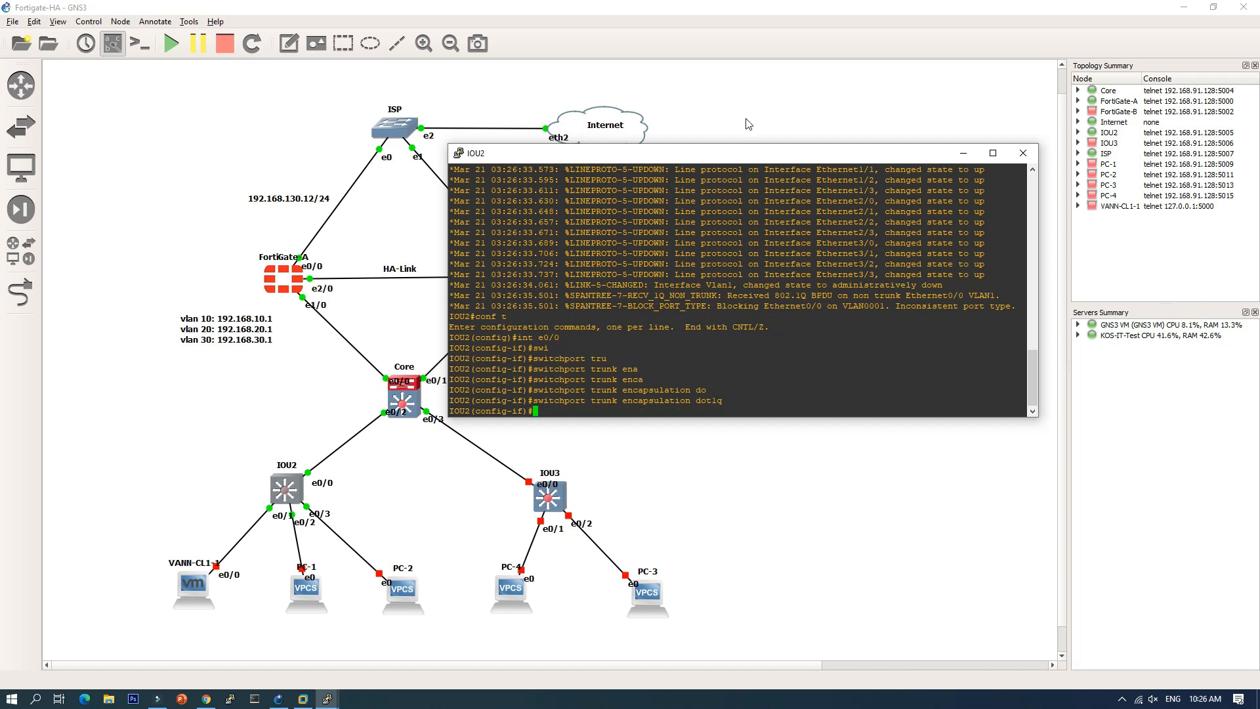
# Step: Make e0/1 an access port in VLAN 10
pyautogui.write('int e0/0')
pyautogui.press('Return')
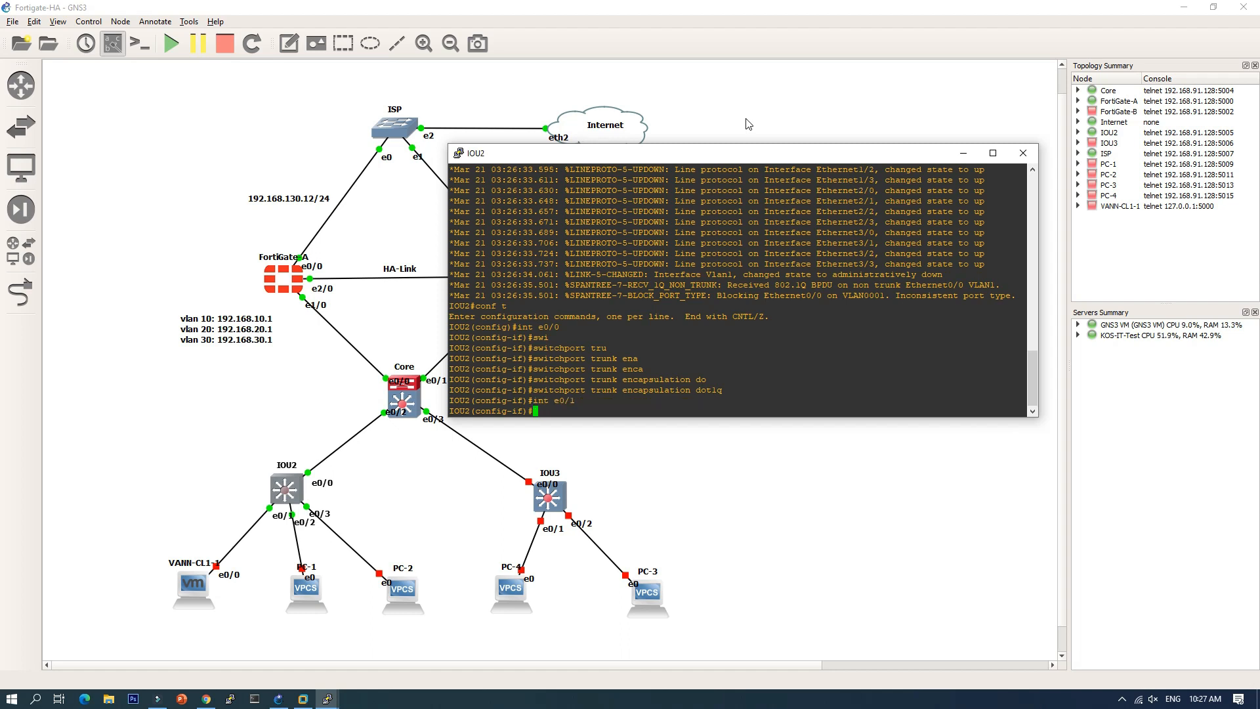
pyautogui.write('swi')
pyautogui.press('Tab')
pyautogui.write('mod a')
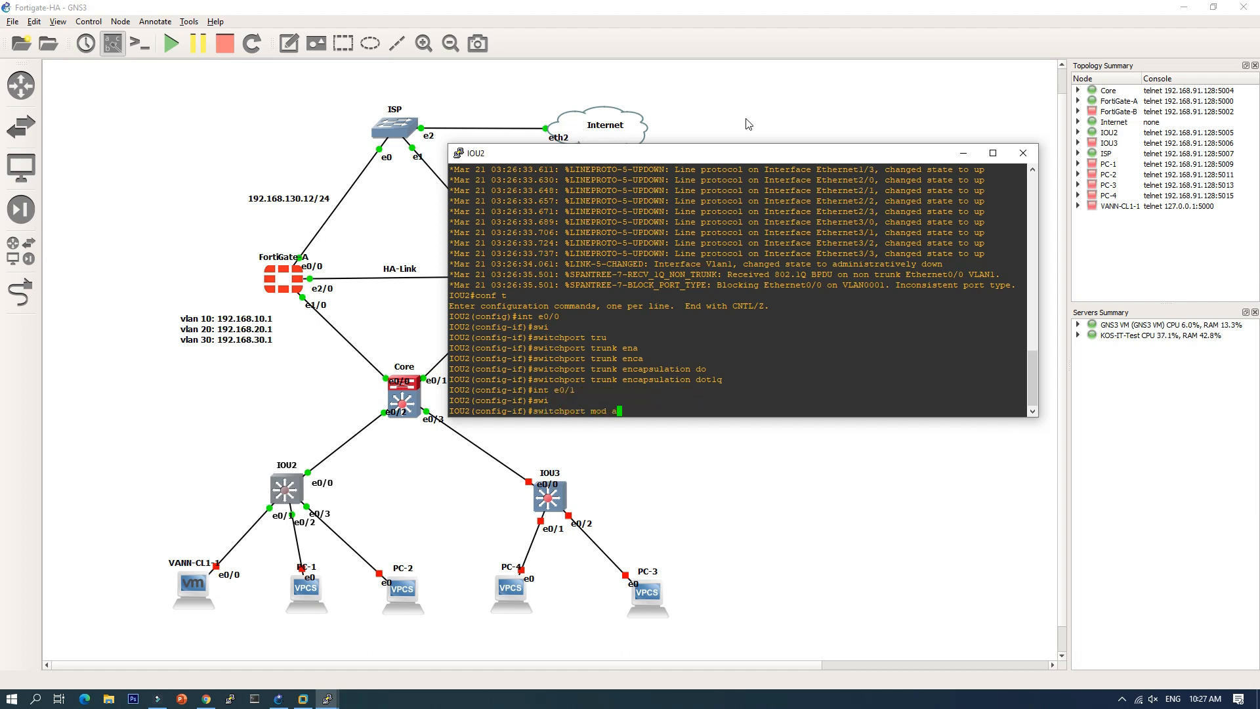
pyautogui.write('cc')
pyautogui.press('Return')
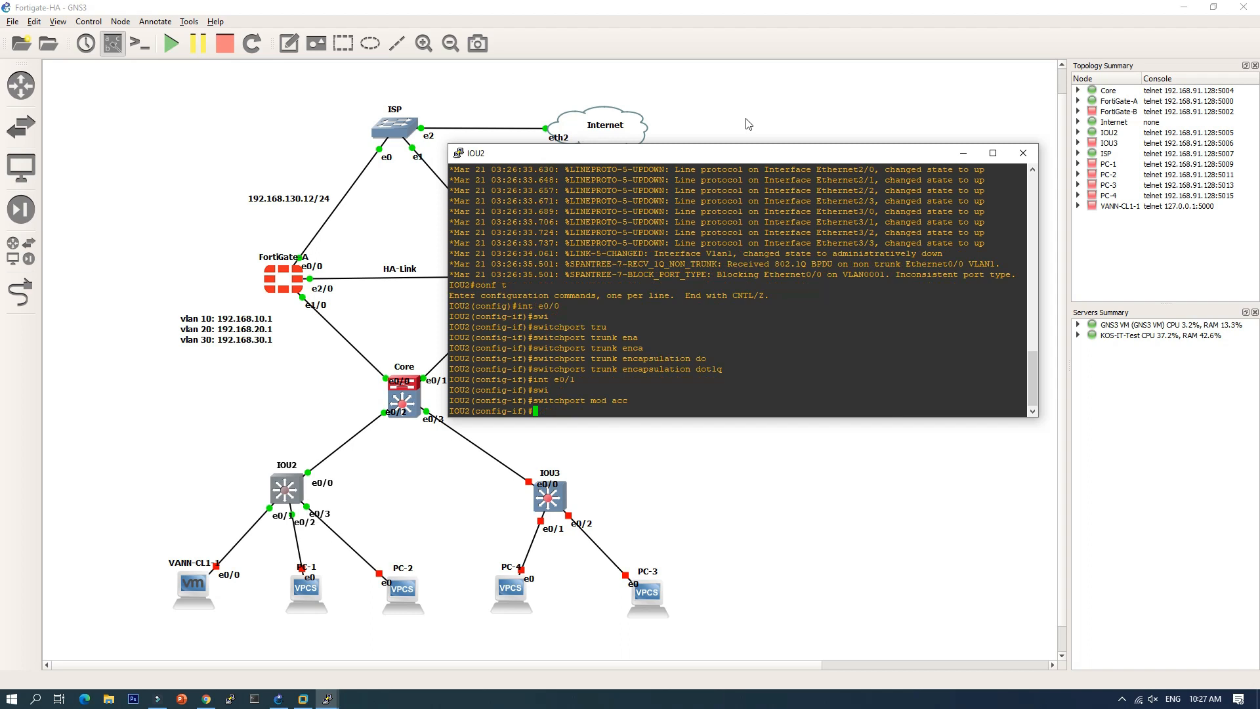
pyautogui.write('swi')
pyautogui.press('Tab')
pyautogui.write('acc')
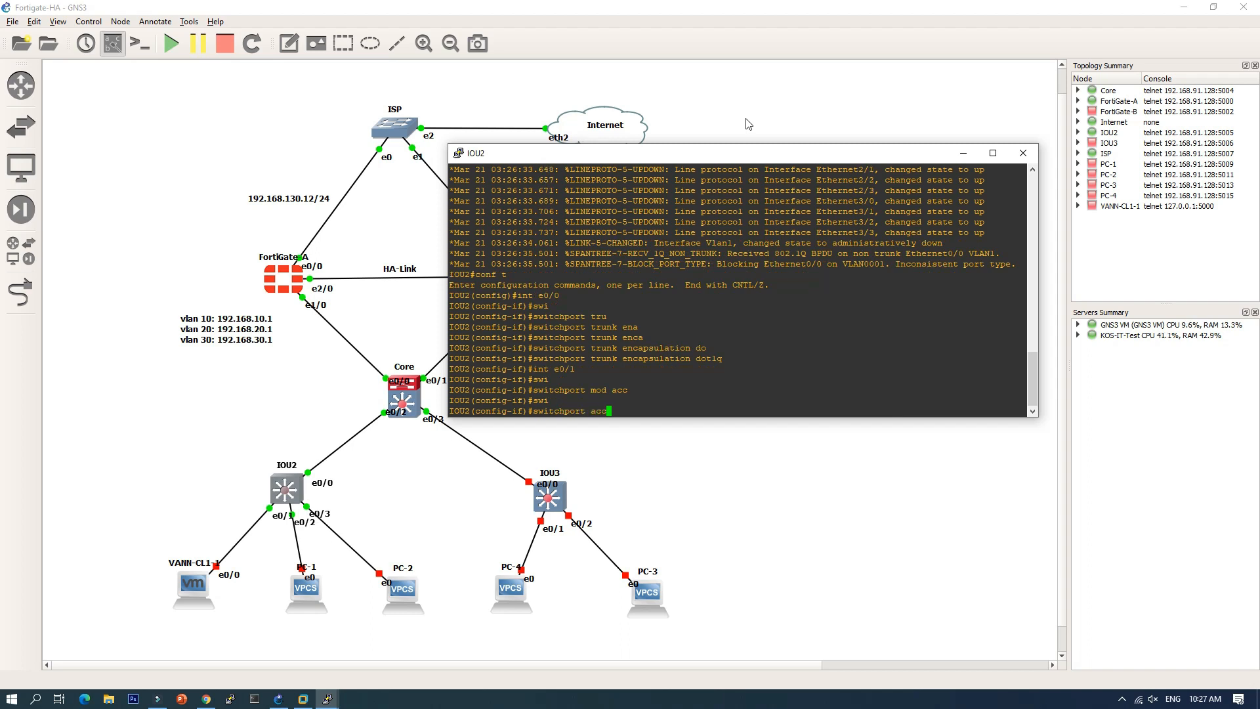
pyautogui.write(' vlan 10')
pyautogui.press('Return')
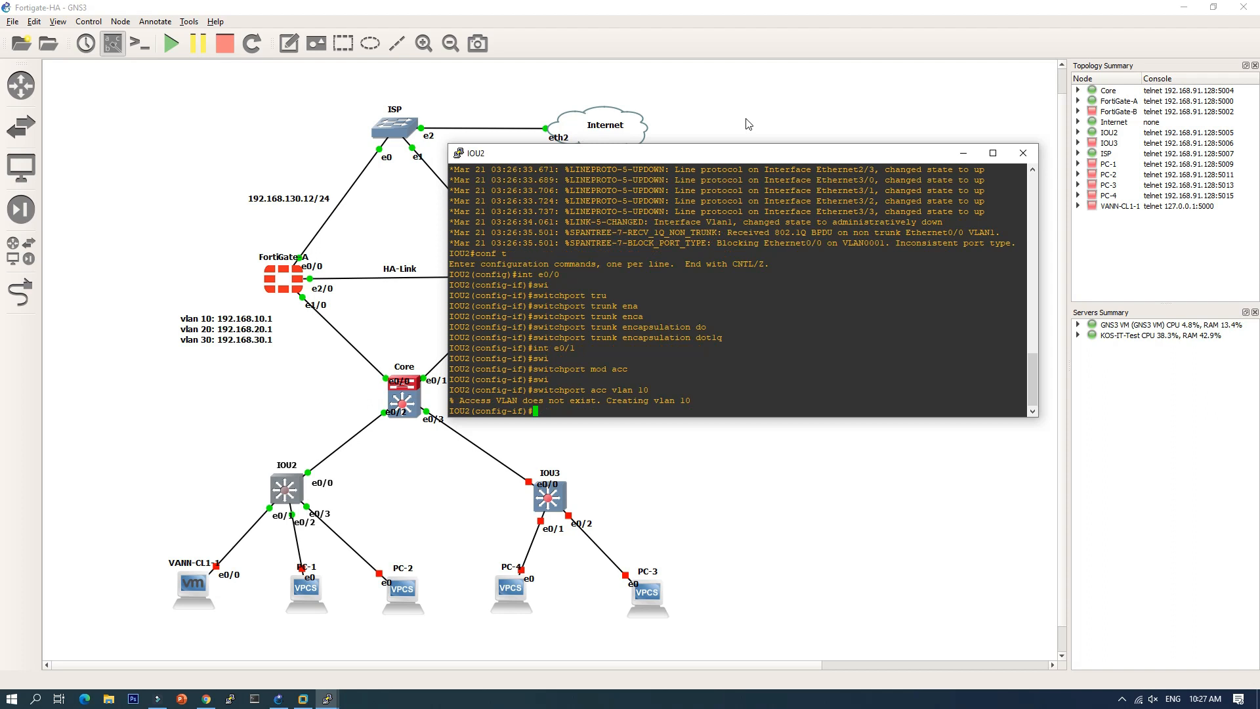
# Step: Make e0/2 an access port in VLAN 20
pyautogui.press('Up')
pyautogui.press('Up')
pyautogui.press('Up')
pyautogui.press('Up')
pyautogui.press('Up')
pyautogui.press('Return')
pyautogui.press('Up')
pyautogui.press('Up')
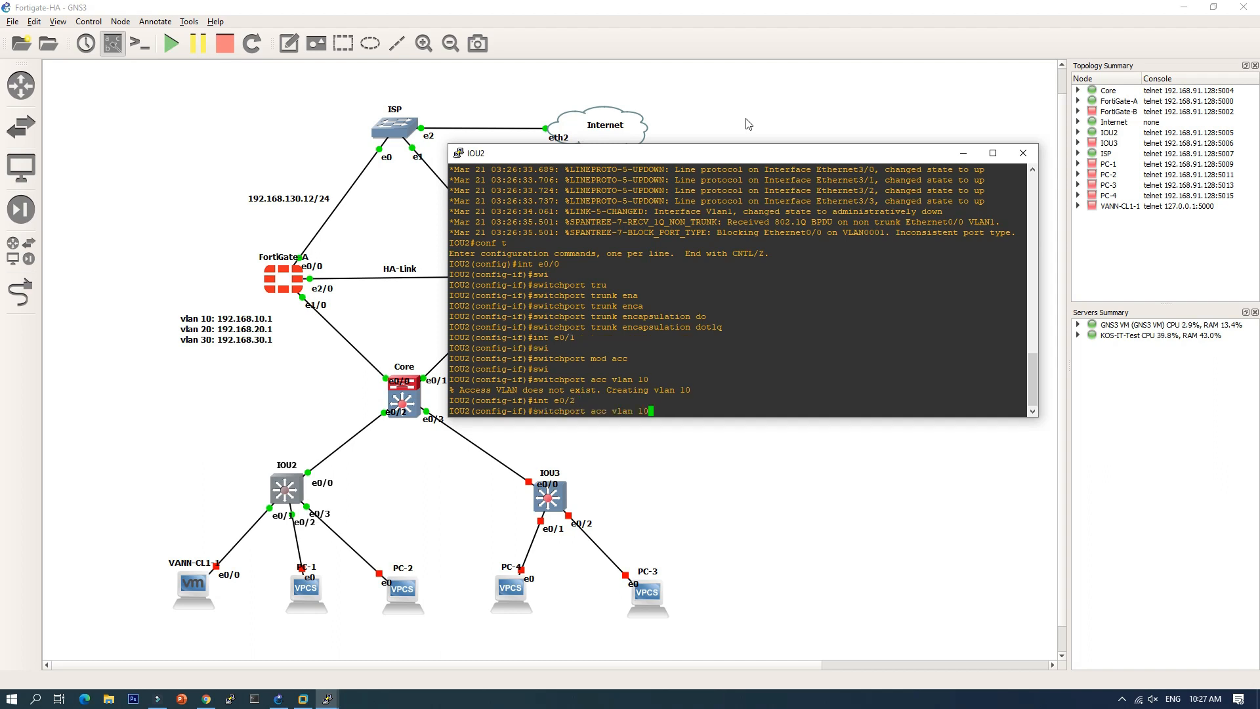
pyautogui.press('Up')
pyautogui.press('Return')
# Step: Make e0/3 an access port in VLAN 30
pyautogui.press('Up')
pyautogui.press('Up')
pyautogui.press('Up')
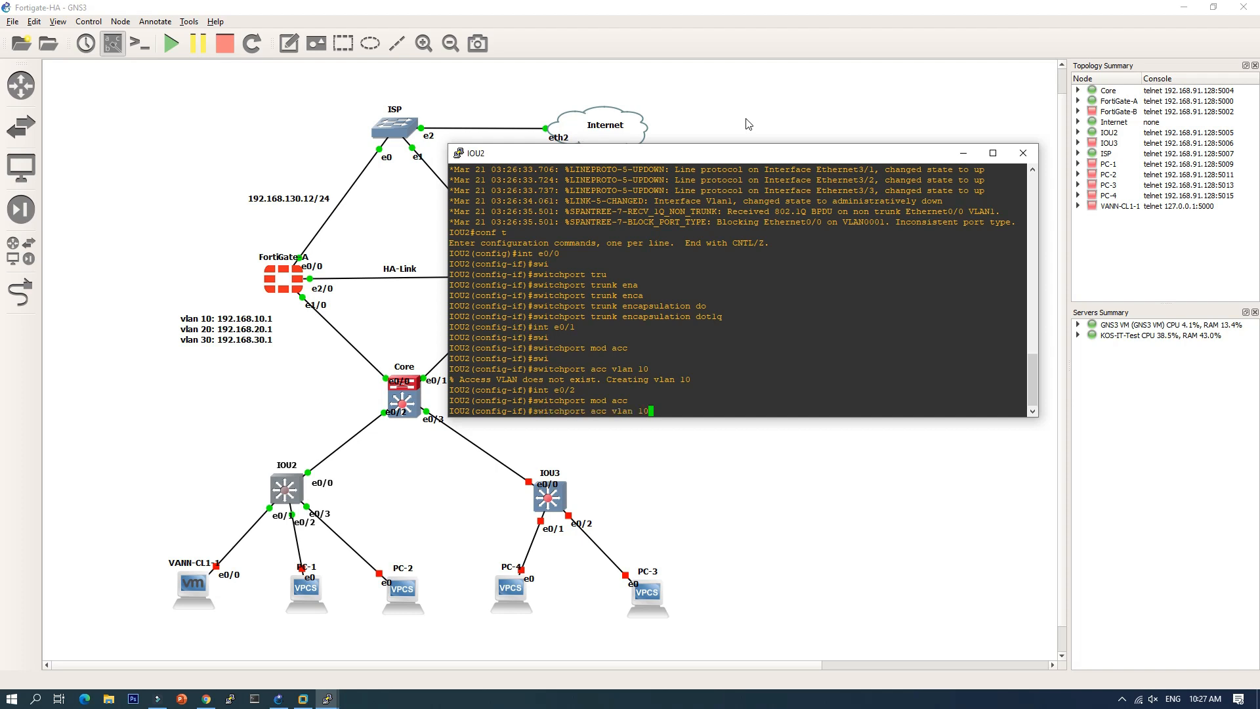
pyautogui.press('BackSpace')
pyautogui.press('BackSpace')
pyautogui.write('20')
pyautogui.press('Return')
pyautogui.press('Up')
pyautogui.press('Up')
pyautogui.press('Up')
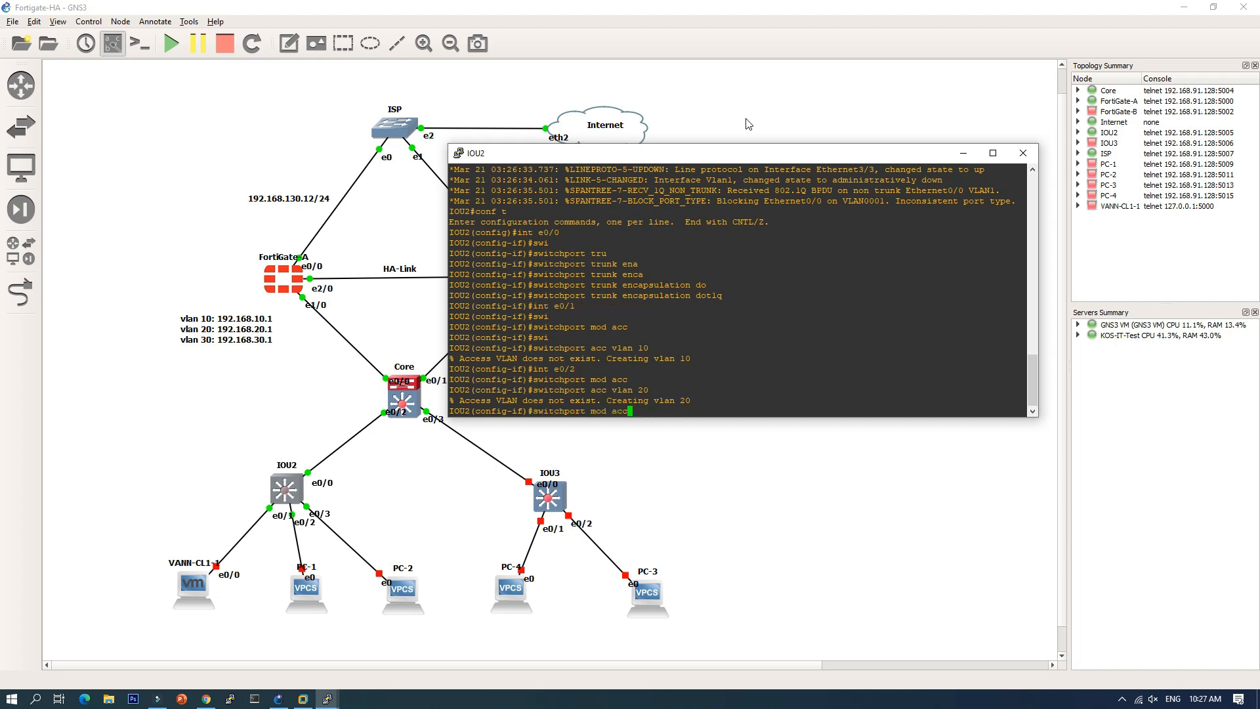
pyautogui.write('3')
pyautogui.press('Return')
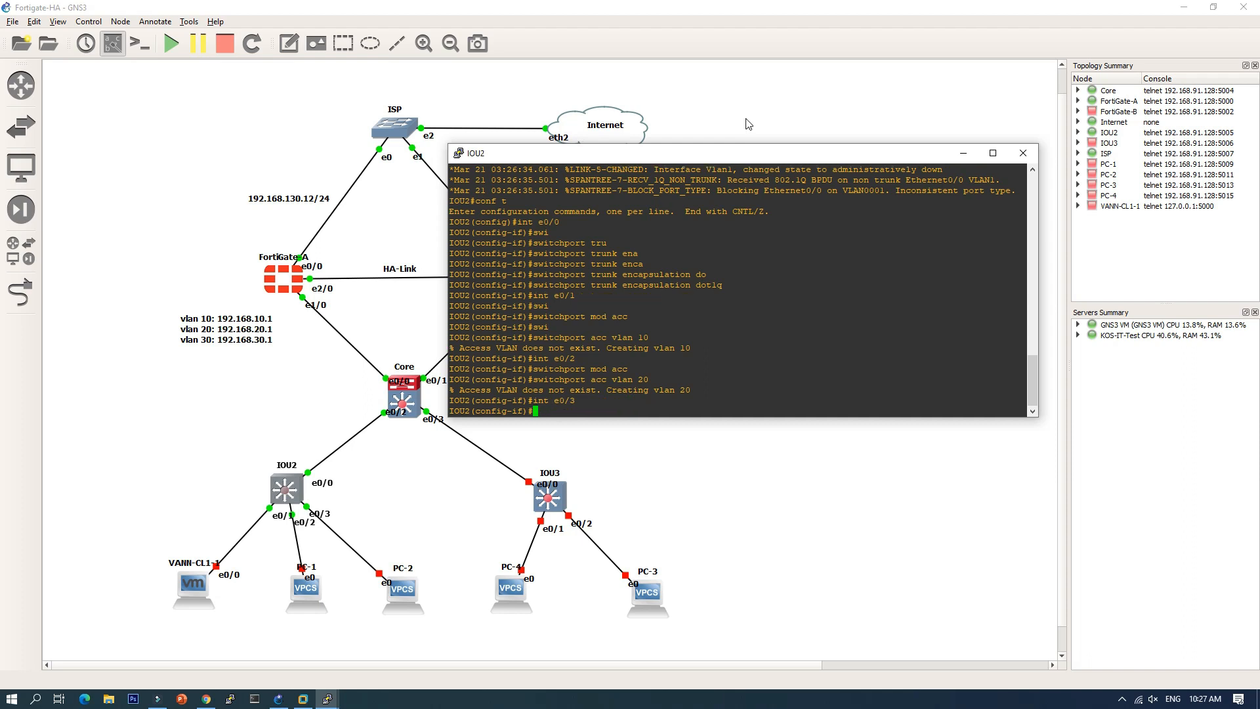
pyautogui.press('Up')
pyautogui.press('Up')
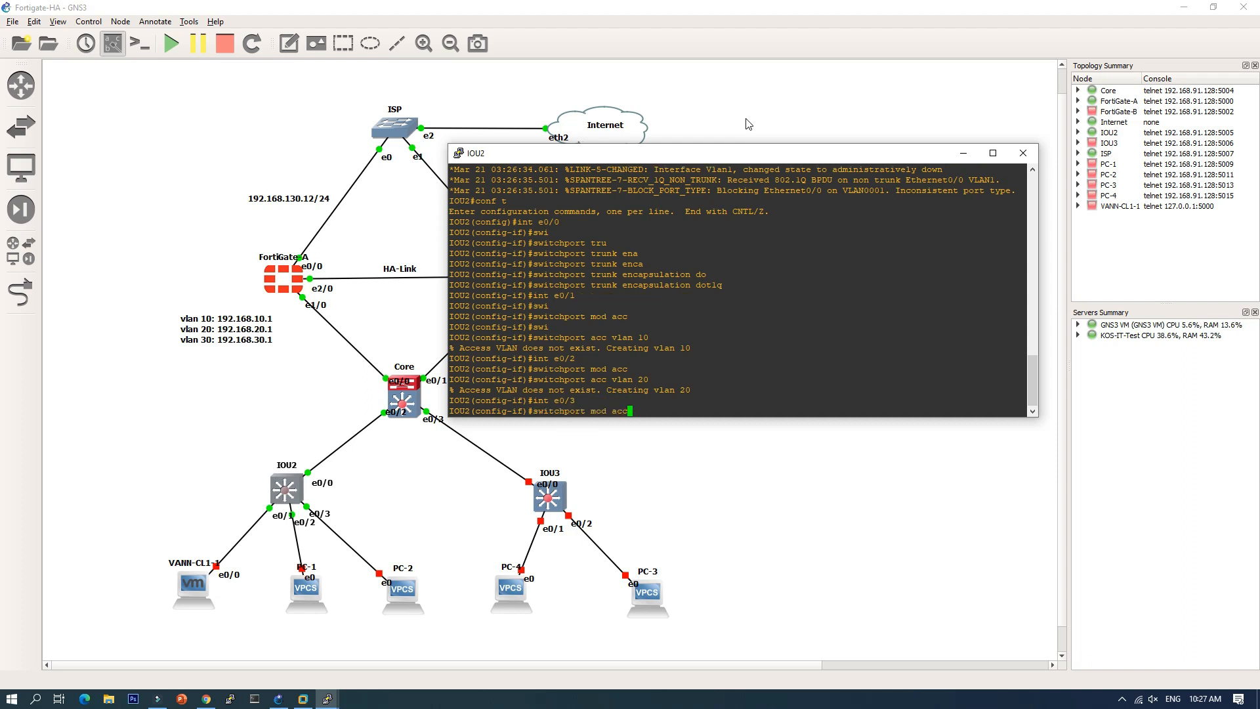
pyautogui.press('Return')
pyautogui.press('Up')
pyautogui.press('Up')
pyautogui.press('Up')
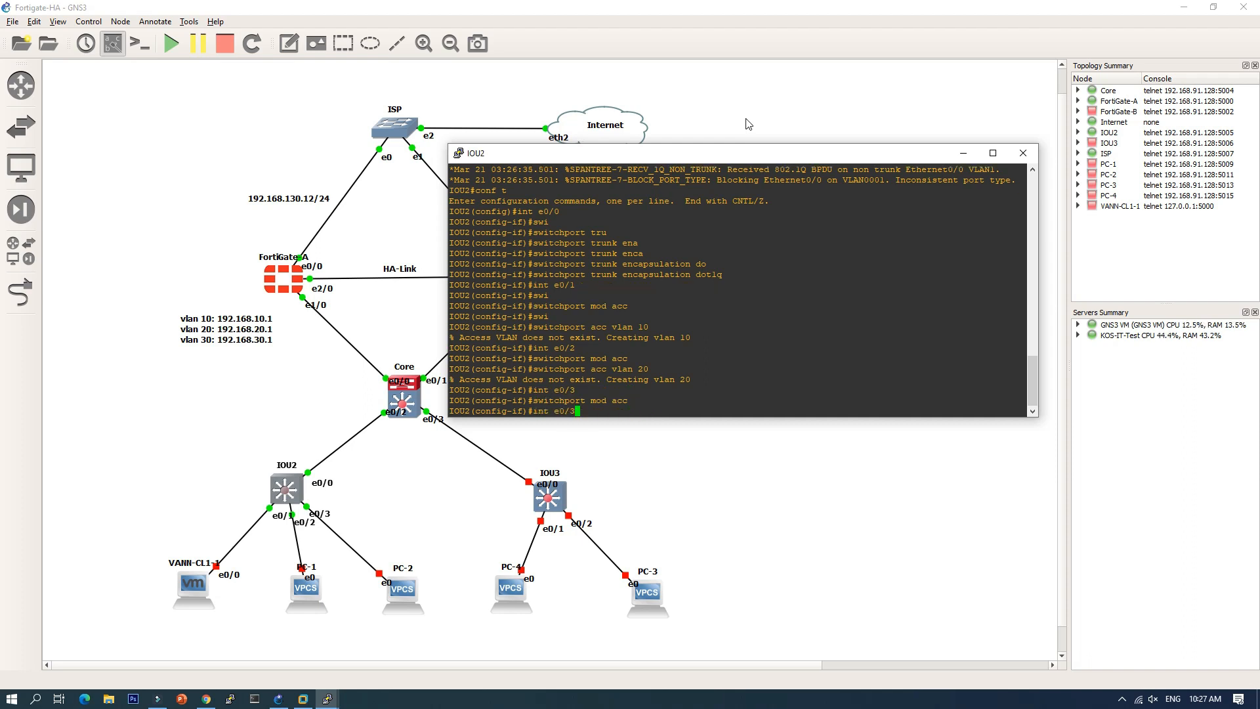
pyautogui.press('BackSpace')
pyautogui.press('BackSpace')
pyautogui.write('30')
pyautogui.press('Return')
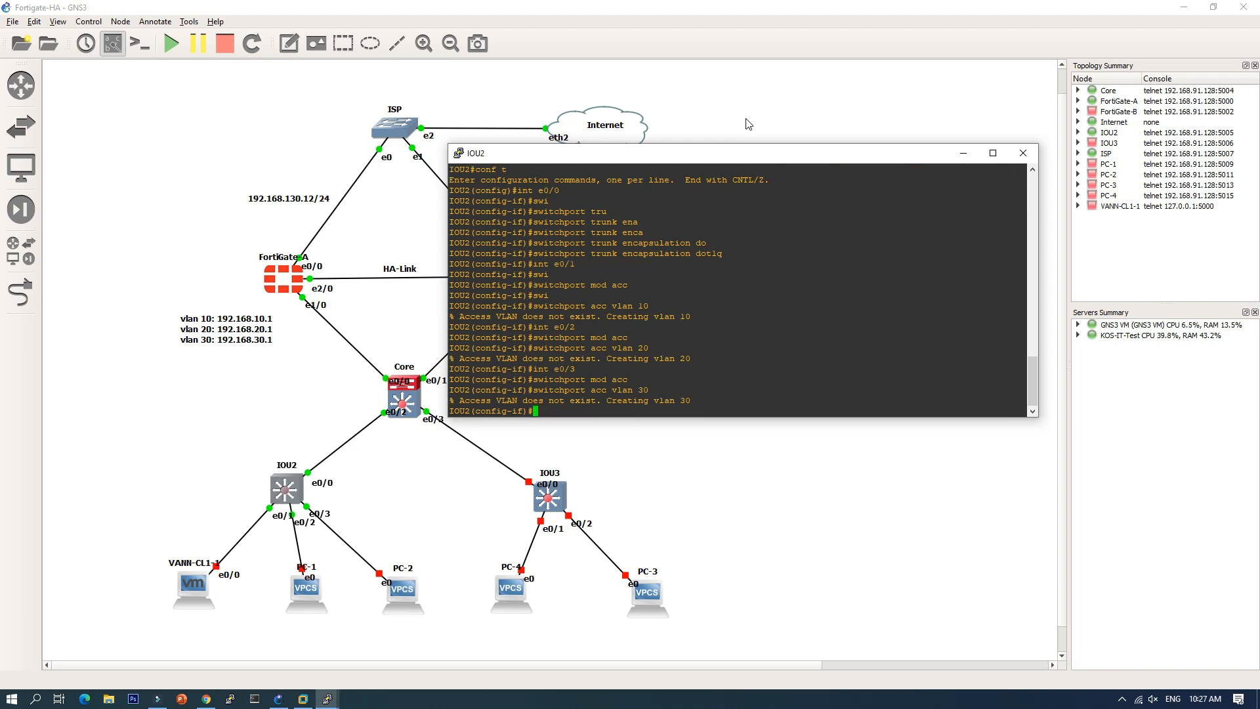
# Step: End configuration, save with wr, and check port status with sh int status
pyautogui.write('end')
pyautogui.press('Return')
pyautogui.write('w')
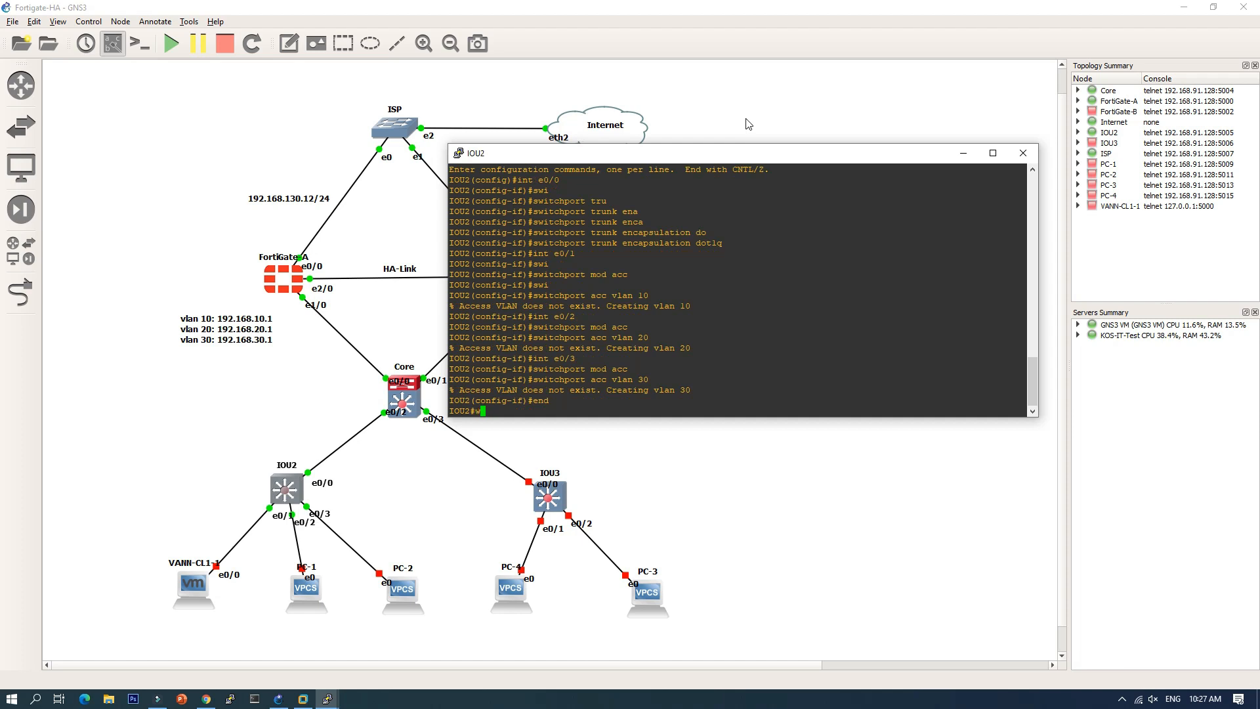
pyautogui.write('r')
pyautogui.press('Return')
pyautogui.write('sh int statu')
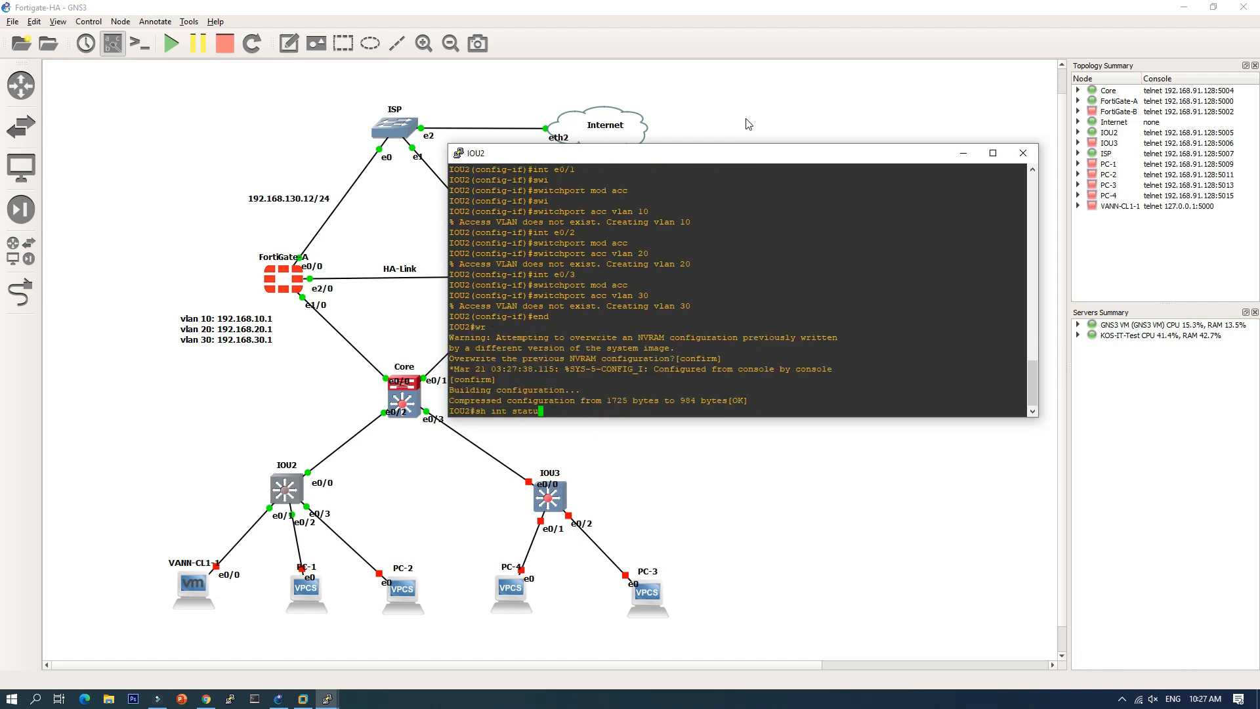
pyautogui.press('Return')
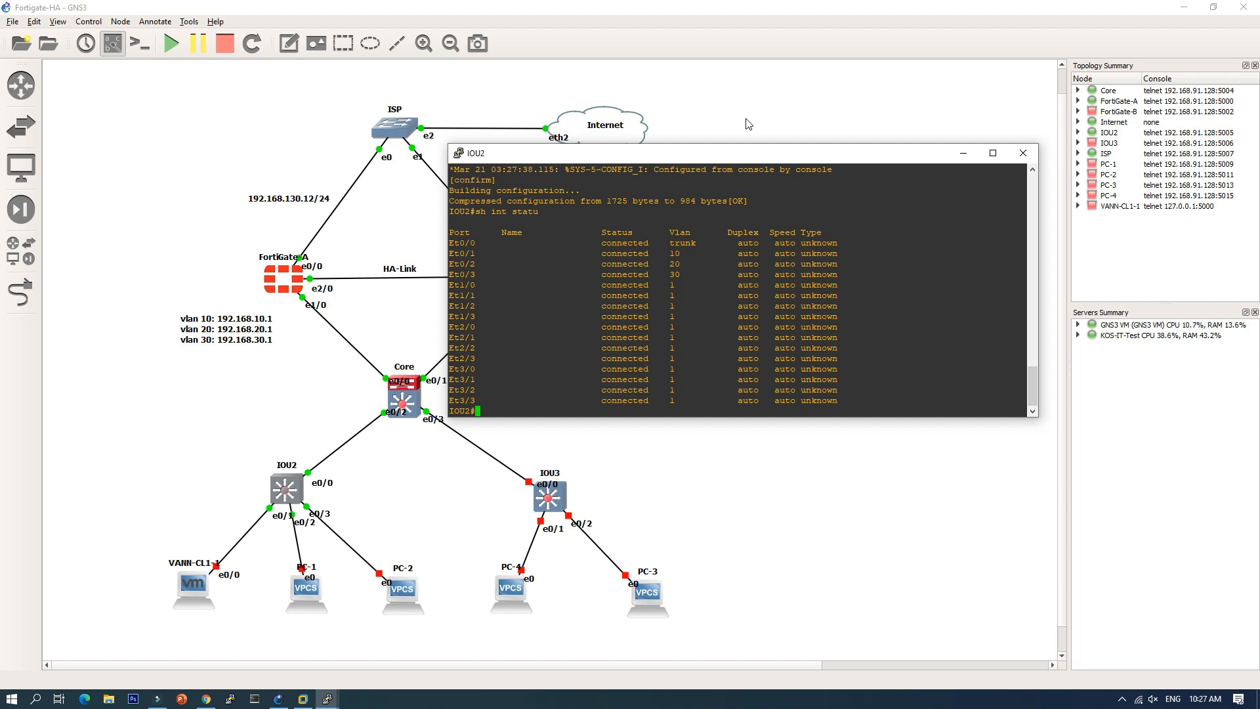
# Step: Close the IOU2 console and start the VANN-CL1-1, PC-1 and PC-2 nodes
pyautogui.click(1023, 155)
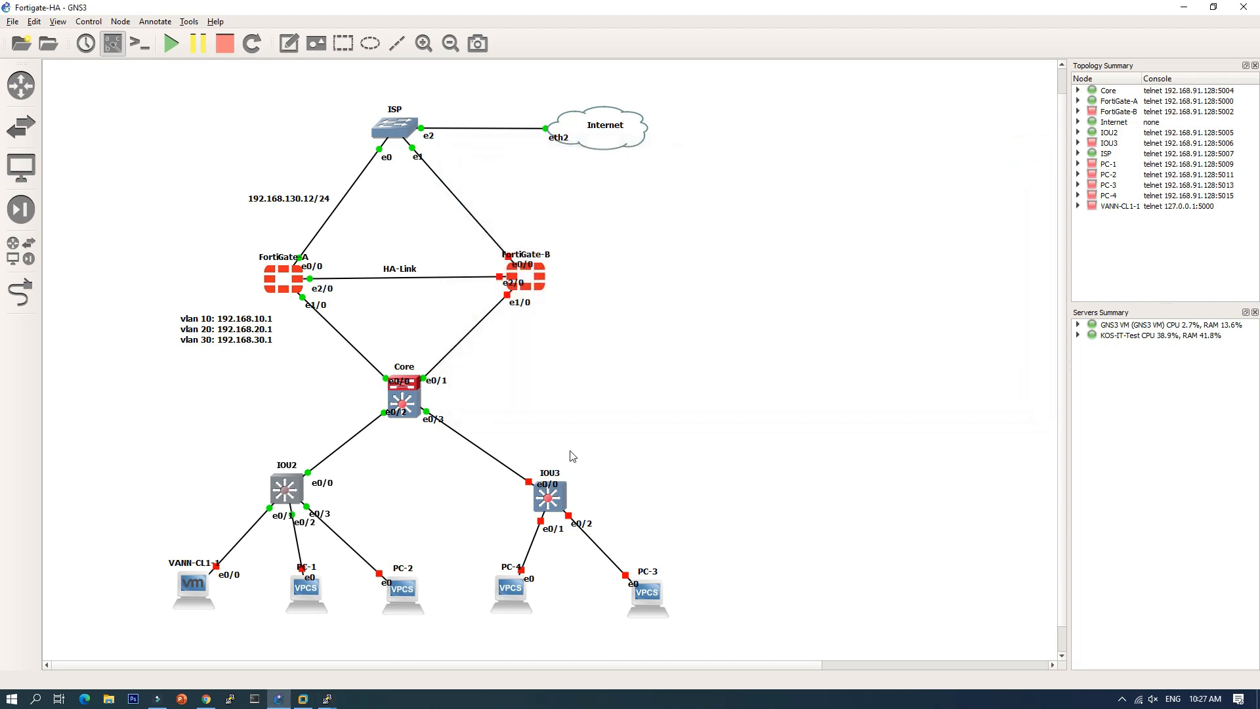
pyautogui.rightClick(191, 587)
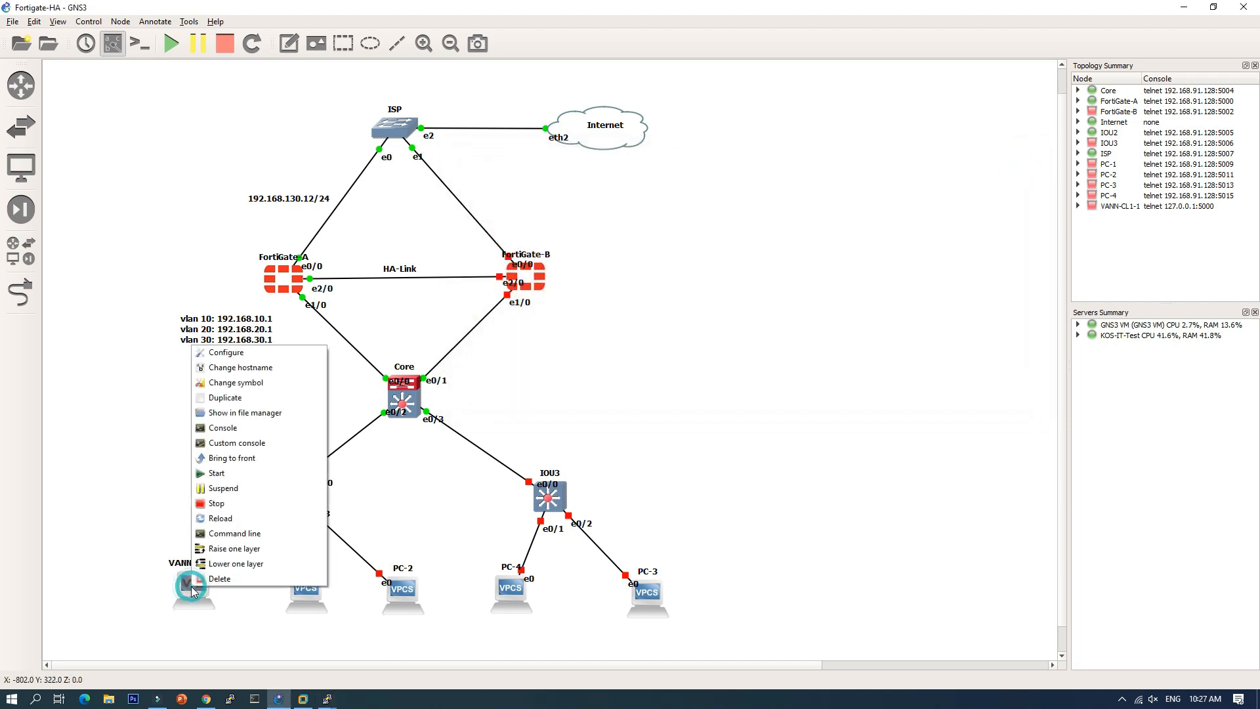
pyautogui.click(238, 477)
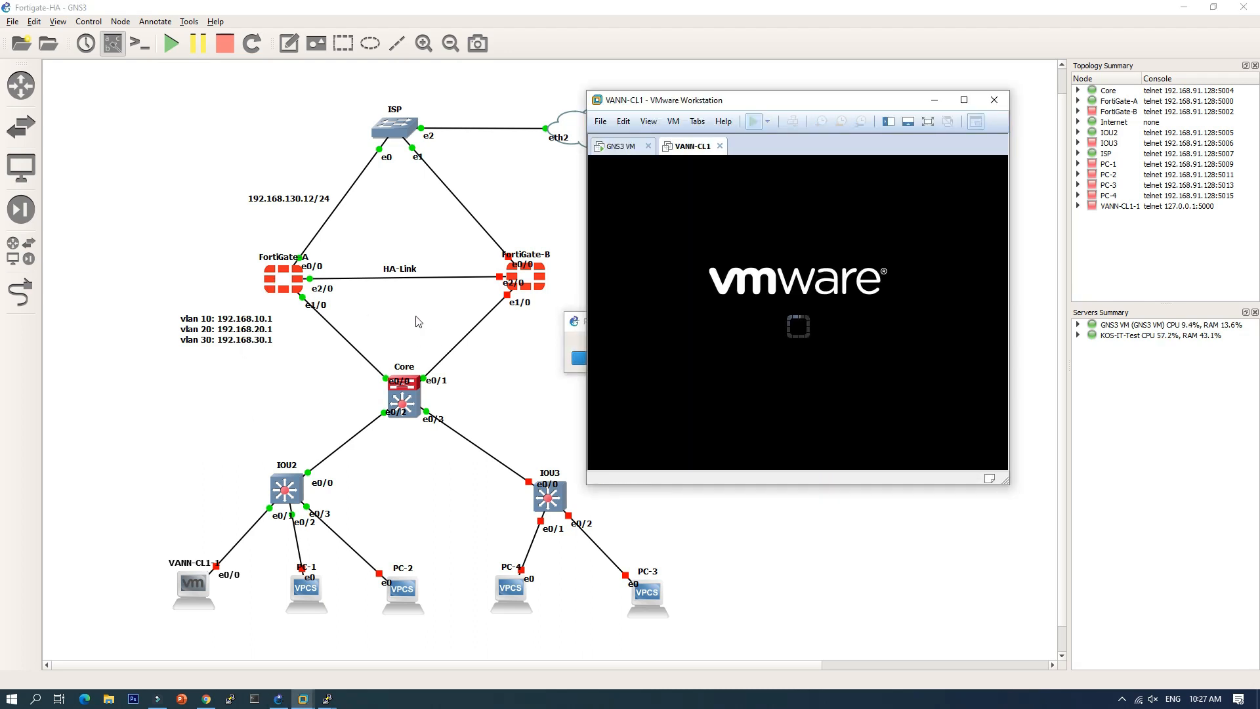
pyautogui.click(933, 105)
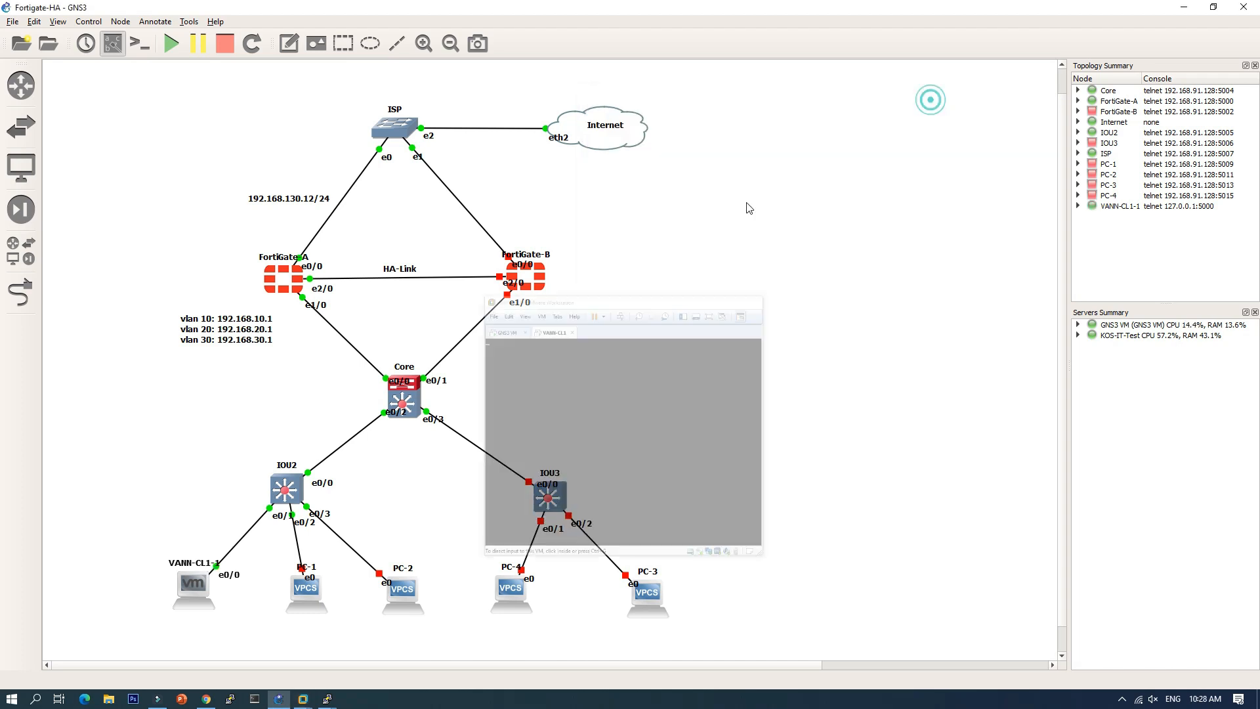
pyautogui.rightClick(306, 597)
pyautogui.click(338, 481)
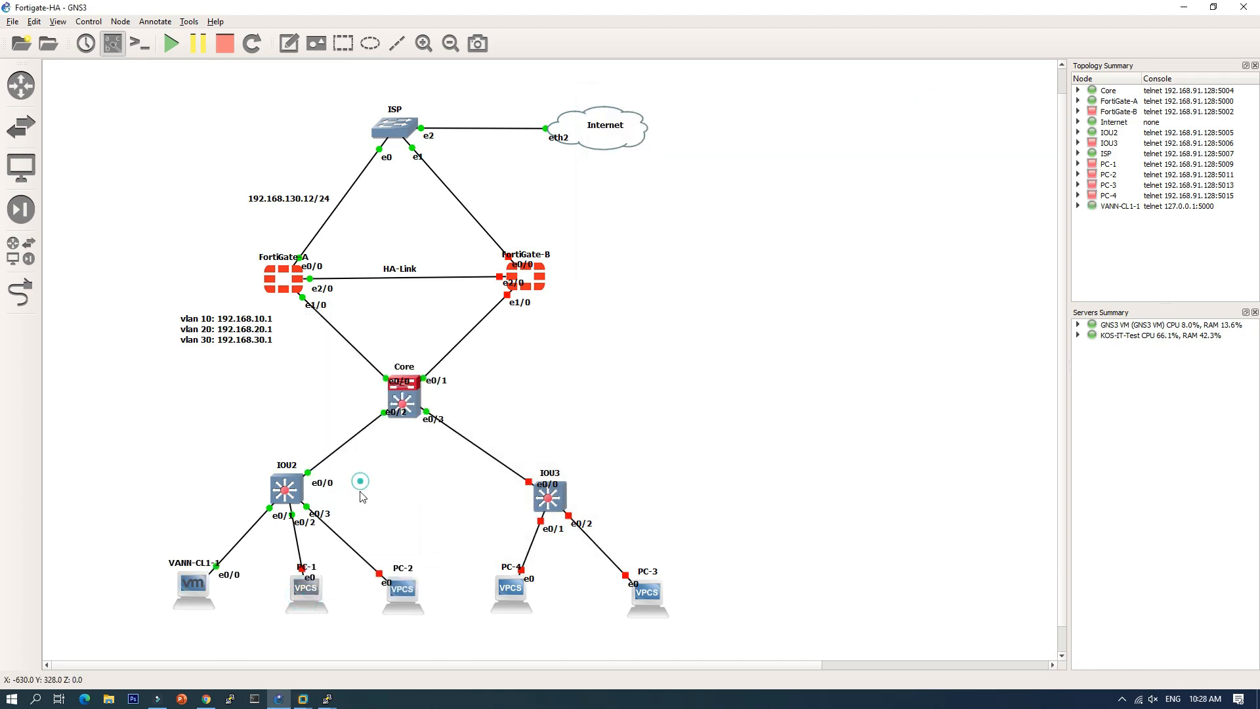
pyautogui.rightClick(402, 597)
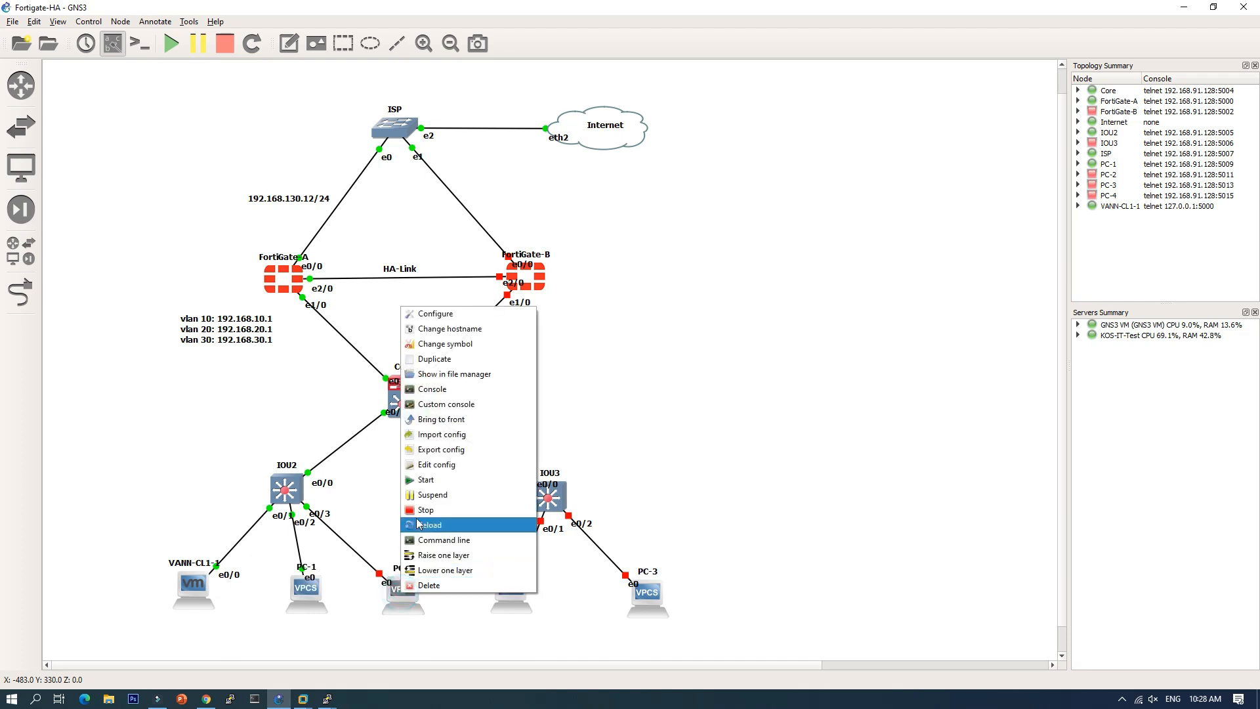
pyautogui.click(433, 481)
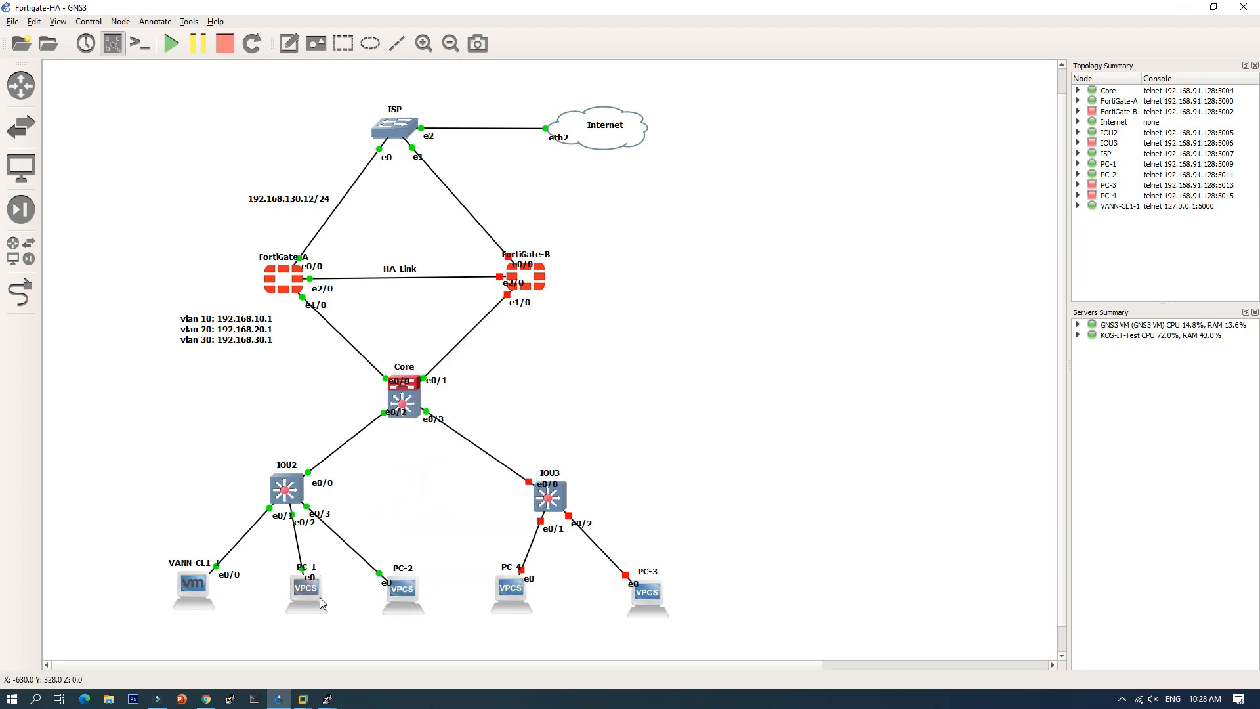
# Step: Get PC-1 192.168.20.10/24 via ip dhcp, save it, then show the VMware windows
pyautogui.doubleClick(314, 592)
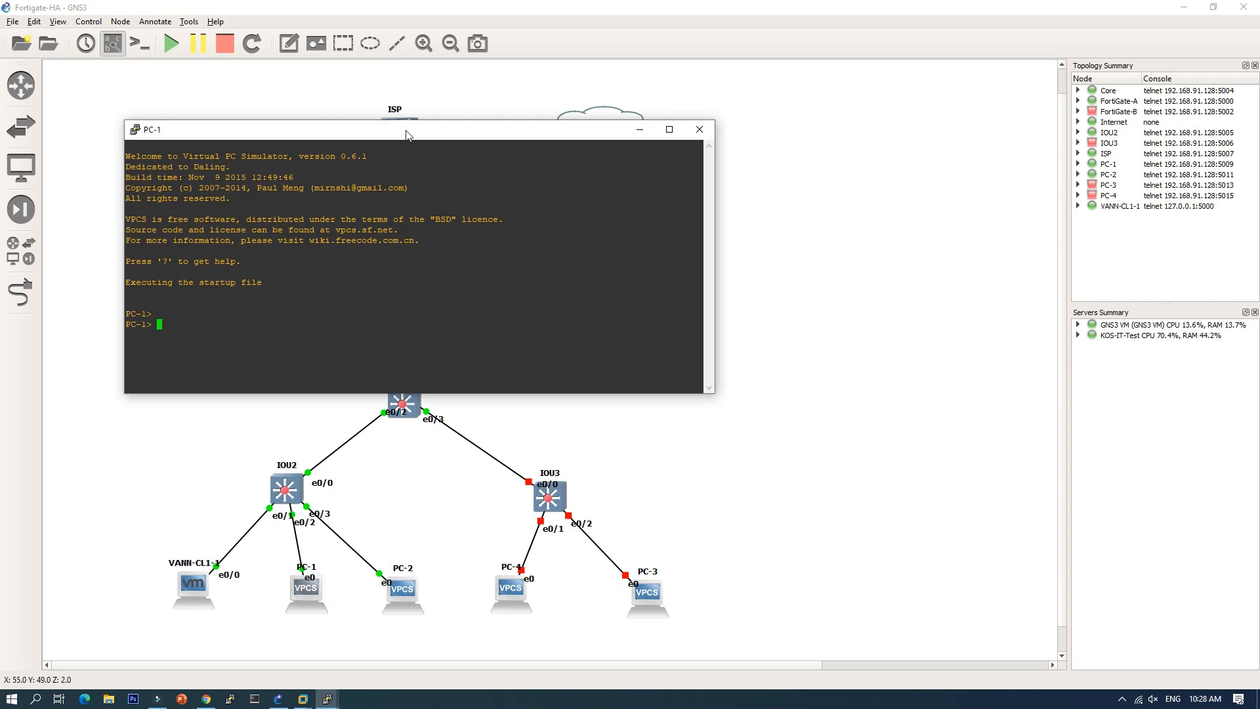
pyautogui.moveTo(411, 132); pyautogui.dragTo(732, 191)
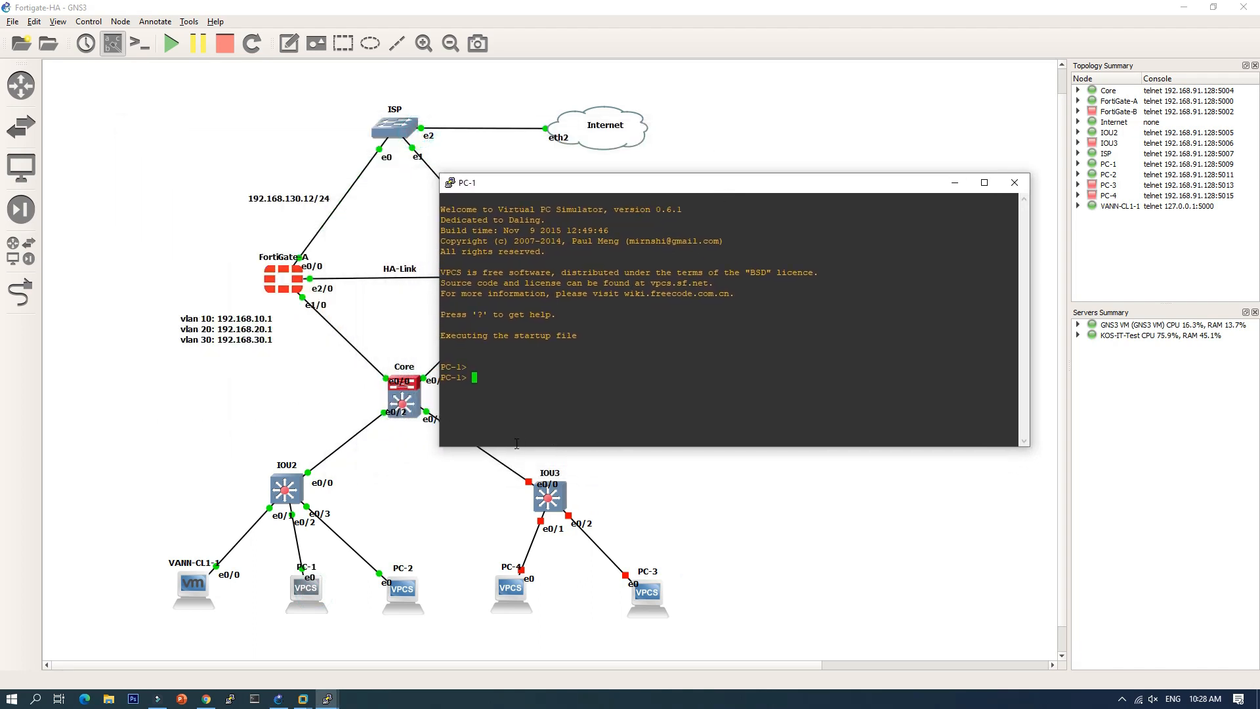
pyautogui.write('ip dhcp')
pyautogui.press('Return')
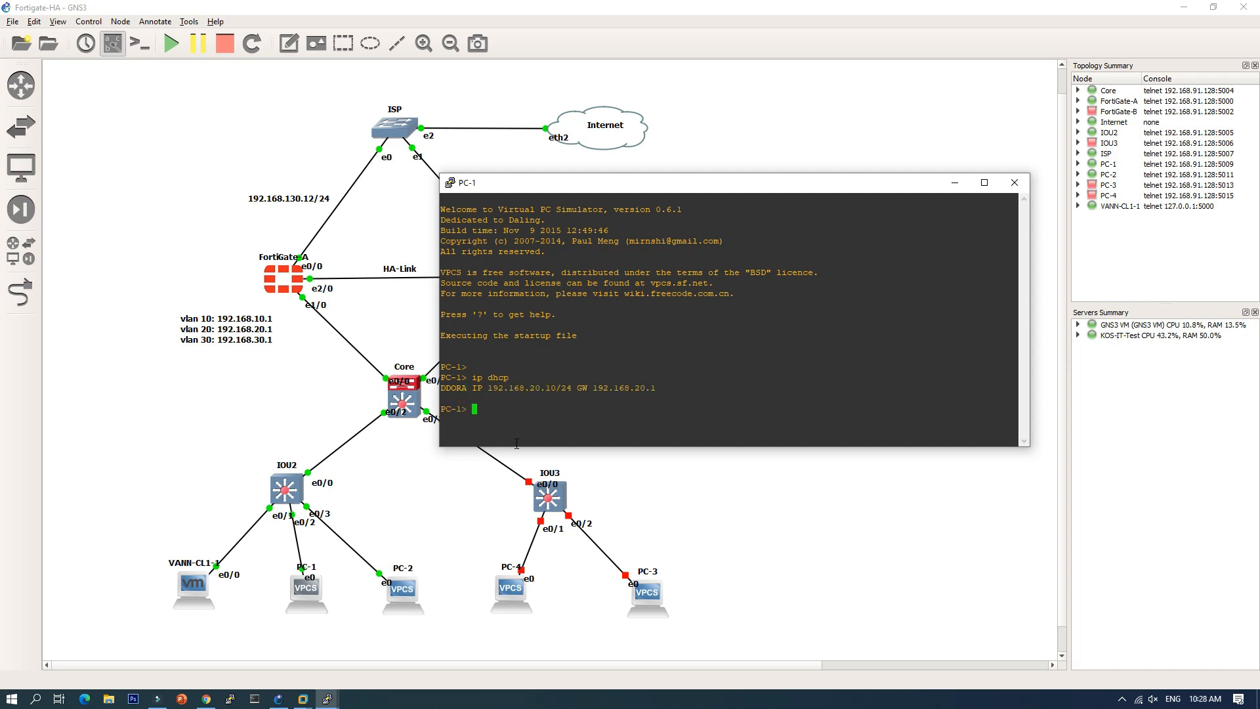
pyautogui.write('ave')
pyautogui.press('Return')
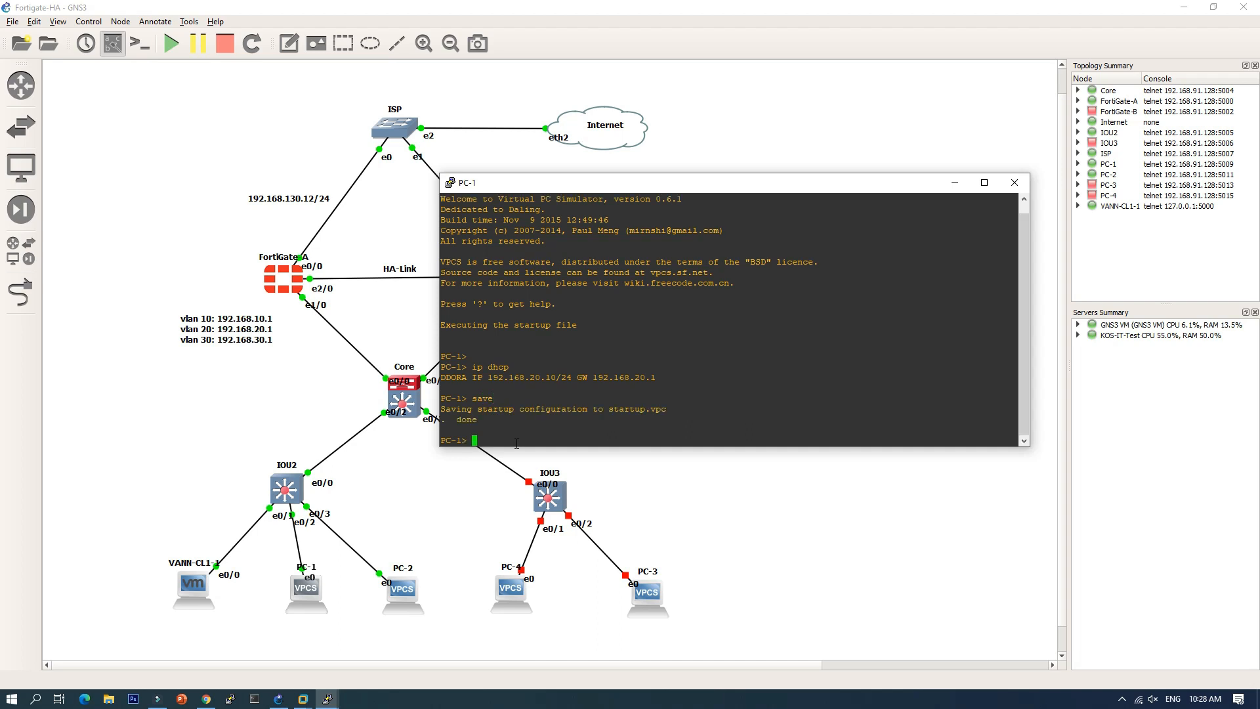
pyautogui.click(1016, 184)
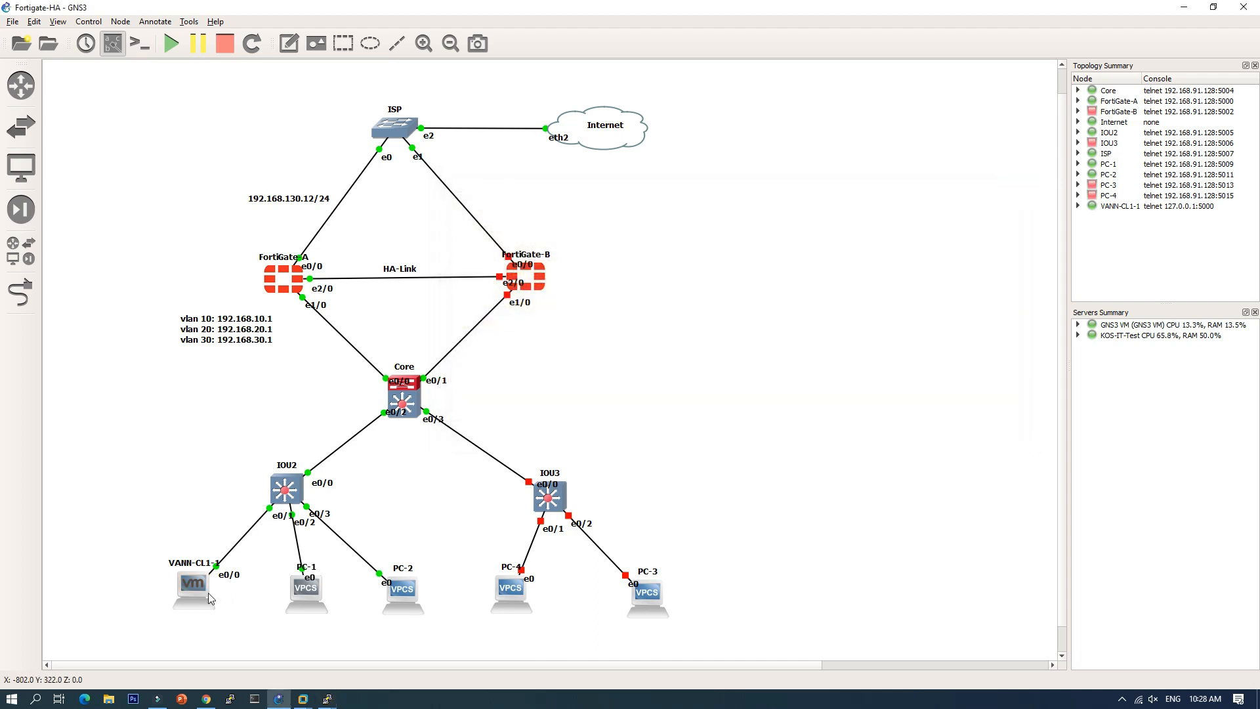
pyautogui.click(304, 698)
# Step: Enlarge the VANN-CL1 window, cancel the network location prompt, and refresh the guest desktop
pyautogui.click(349, 657)
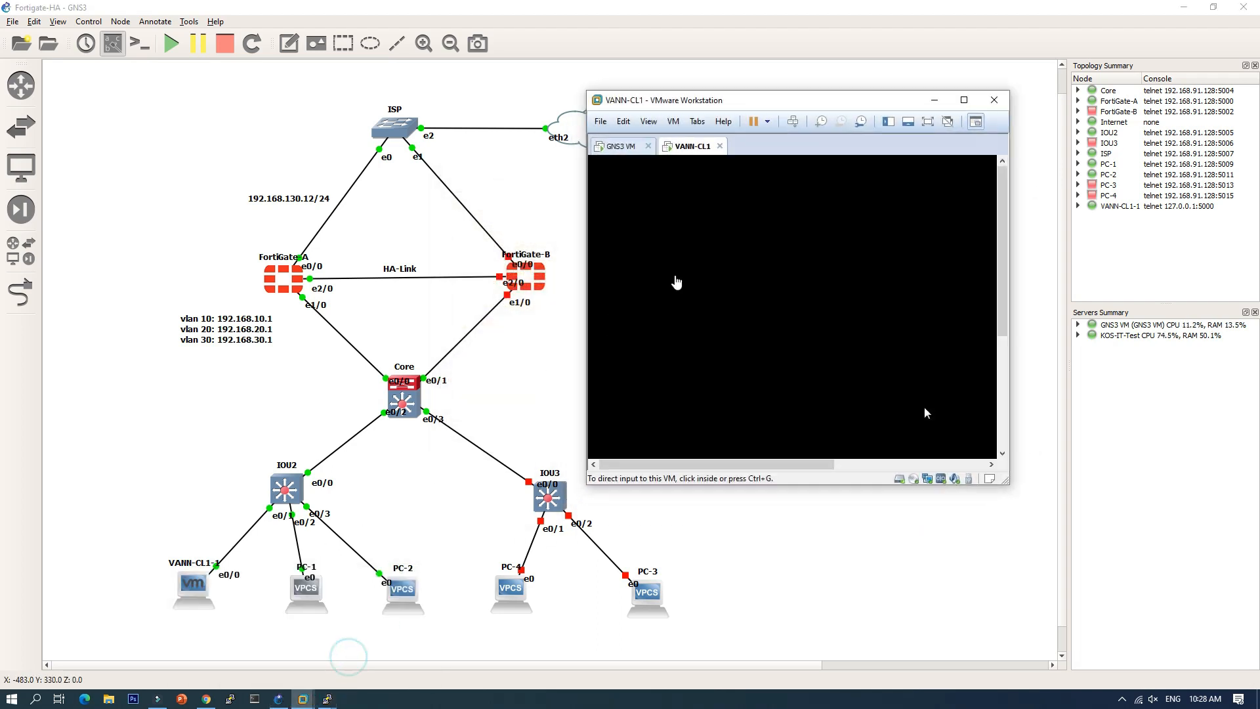
pyautogui.moveTo(878, 105); pyautogui.dragTo(821, 38)
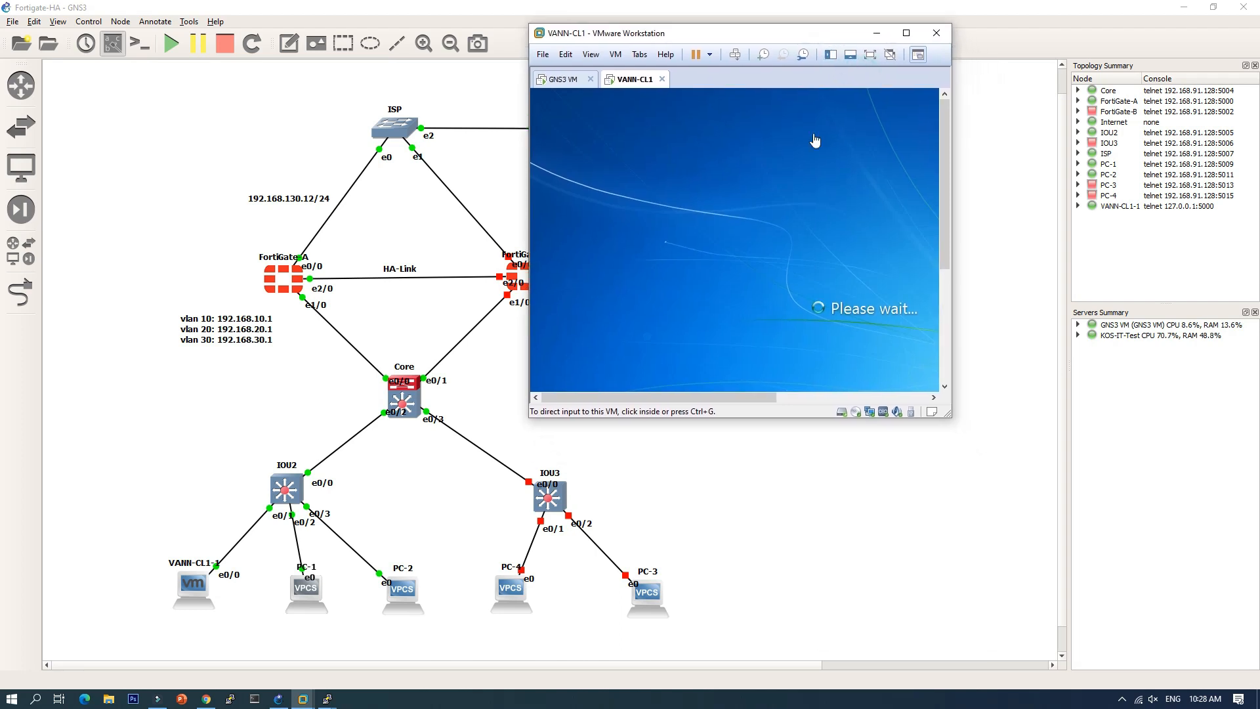
pyautogui.moveTo(947, 417); pyautogui.dragTo(1189, 667)
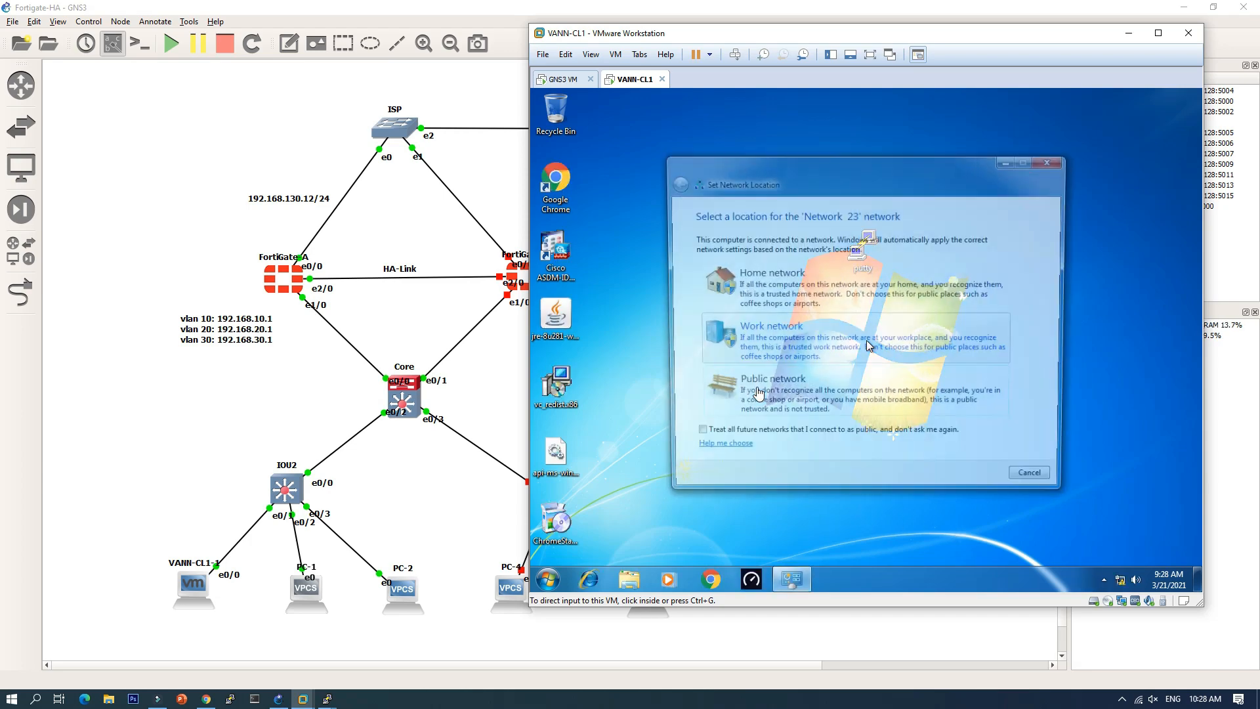
pyautogui.click(1038, 486)
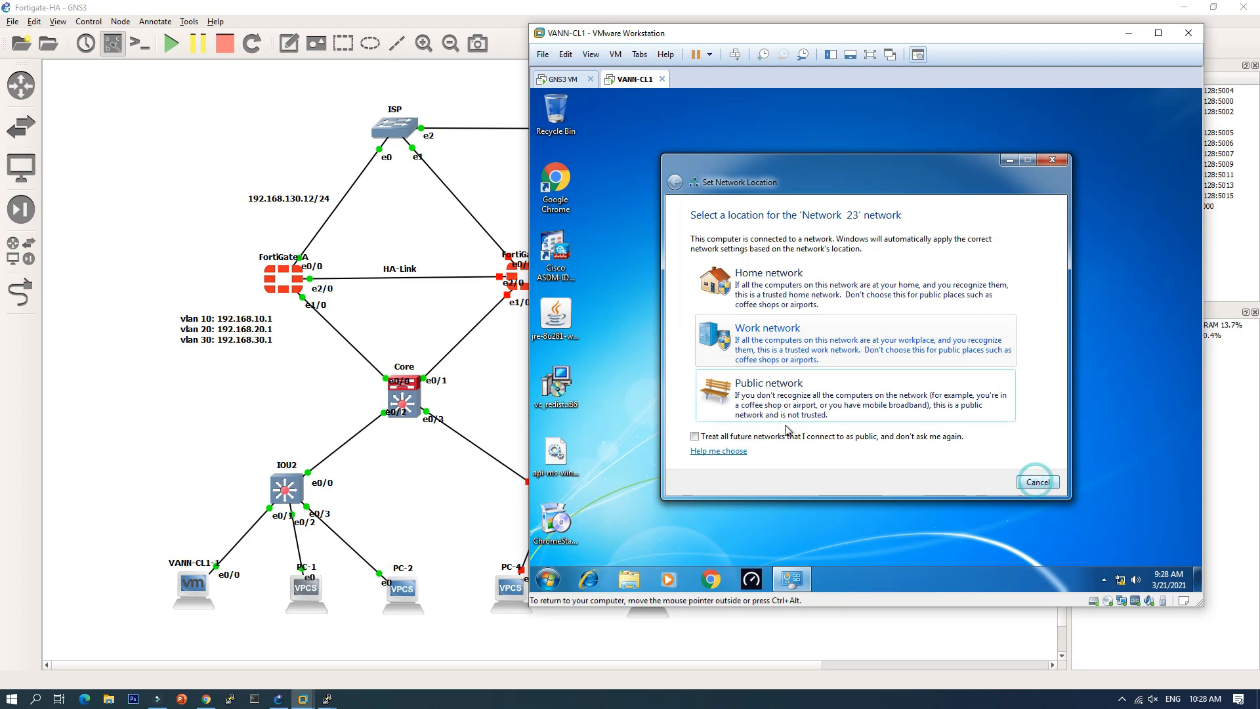
pyautogui.click(1038, 483)
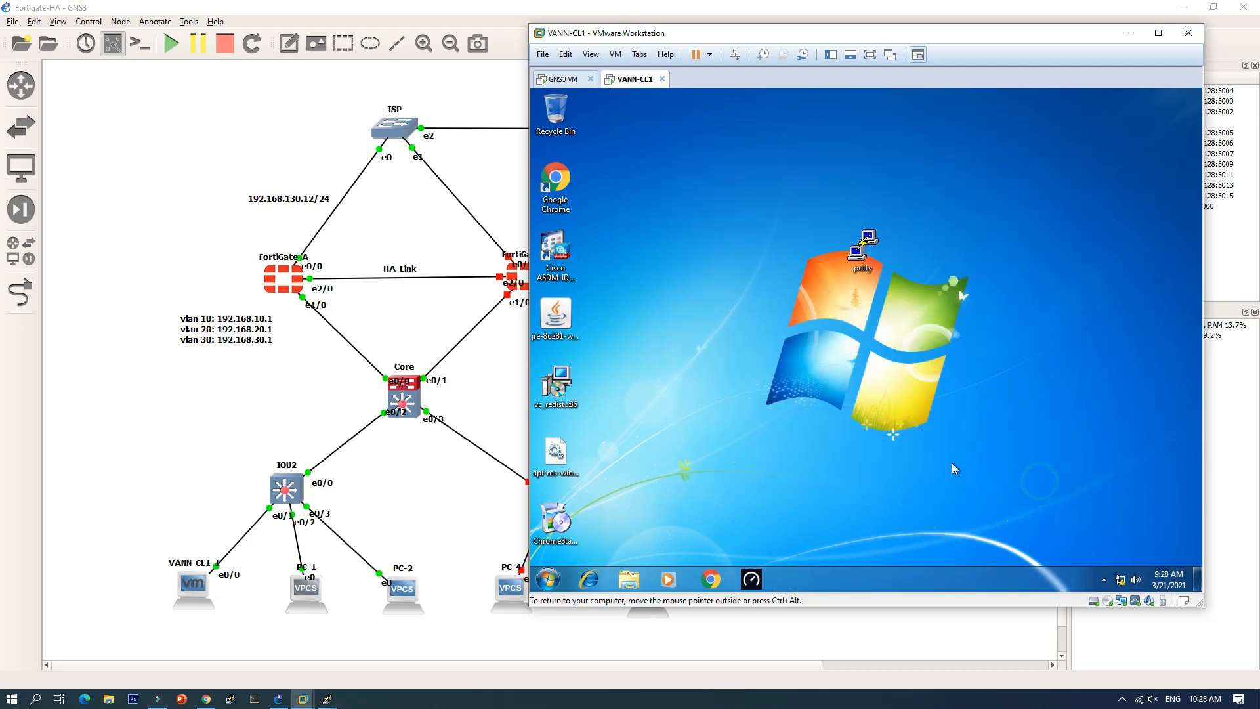
pyautogui.rightClick(754, 361)
pyautogui.click(772, 396)
# Step: In a guest cmd window, confirm 192.168.10.10 with ipconfig and ping 1.1.1.1
pyautogui.press('super+r')
pyautogui.write('cmd')
pyautogui.press('Return')
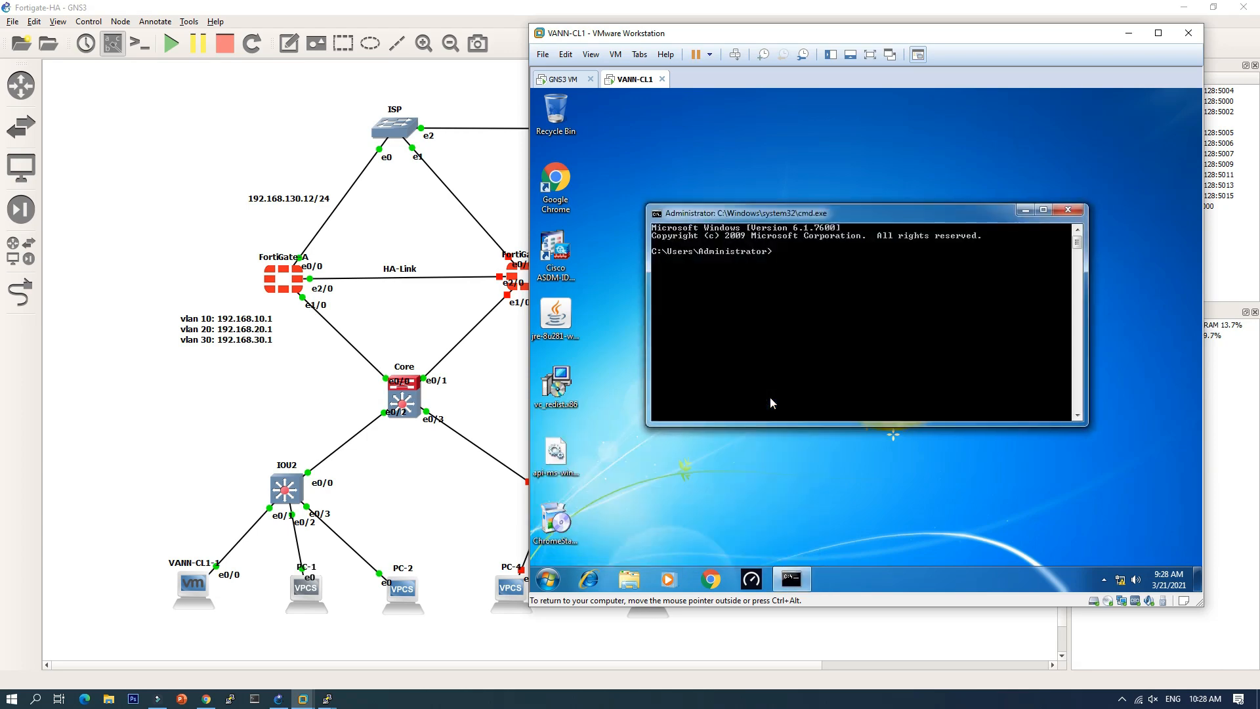
pyautogui.write('ipconfig')
pyautogui.press('Return')
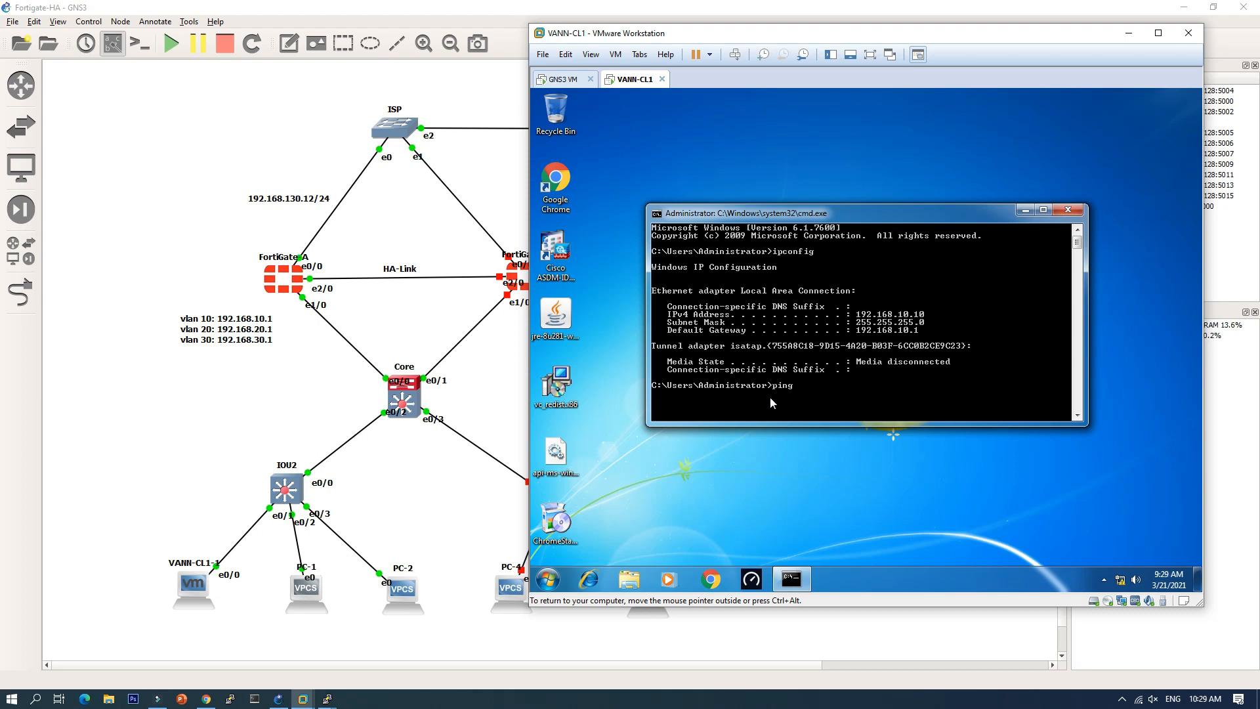
pyautogui.press('Return')
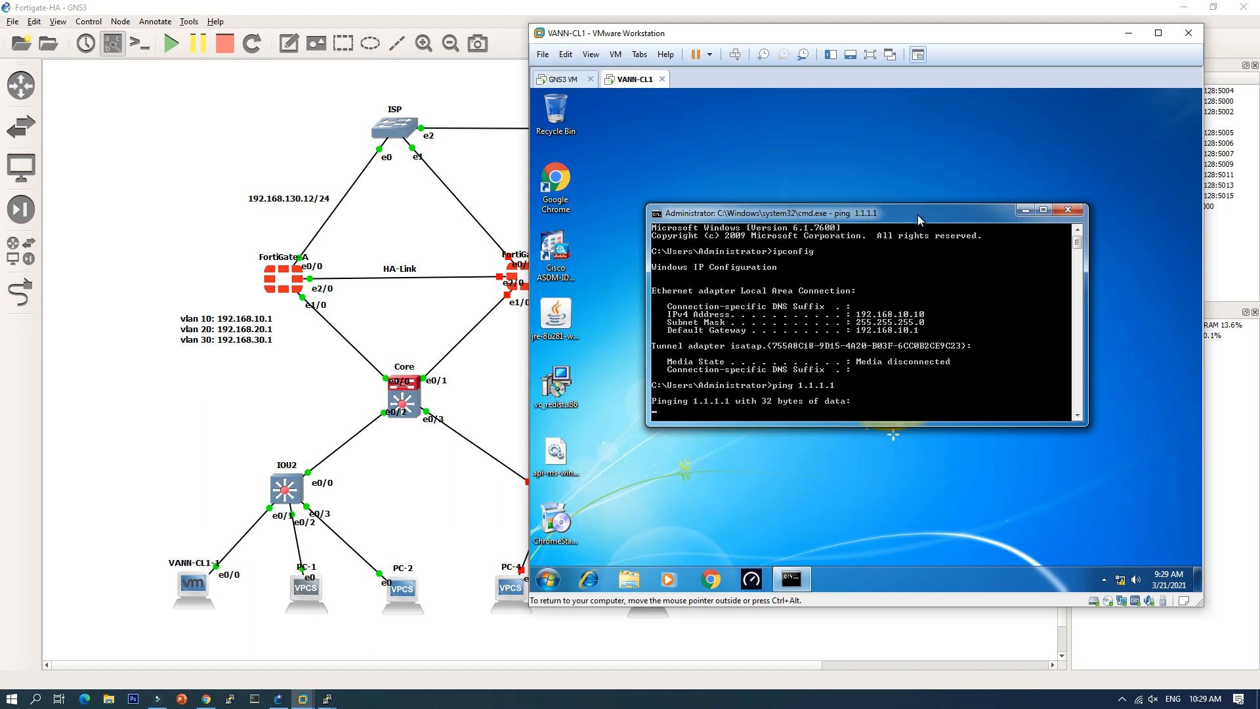
pyautogui.moveTo(919, 219); pyautogui.dragTo(927, 191)
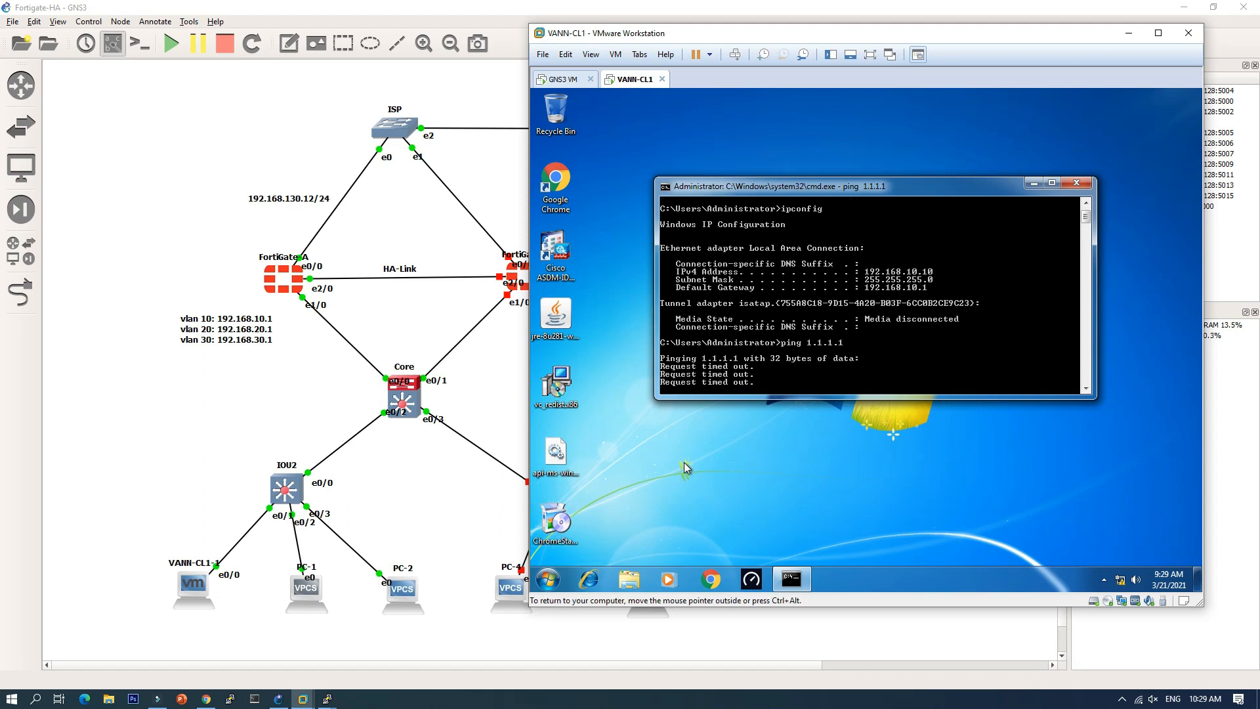
# Step: Log into the FortiGate web GUI as admin, postponing the password change
pyautogui.click(206, 699)
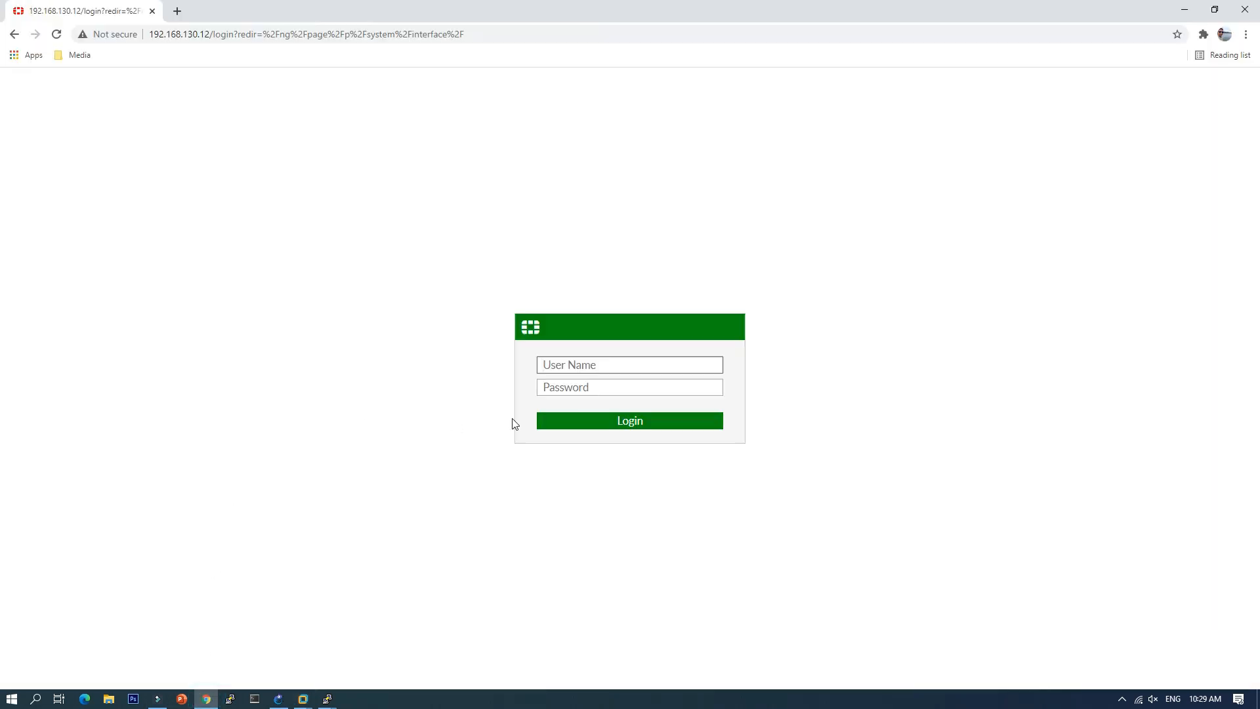
pyautogui.write('admin')
pyautogui.press('Return')
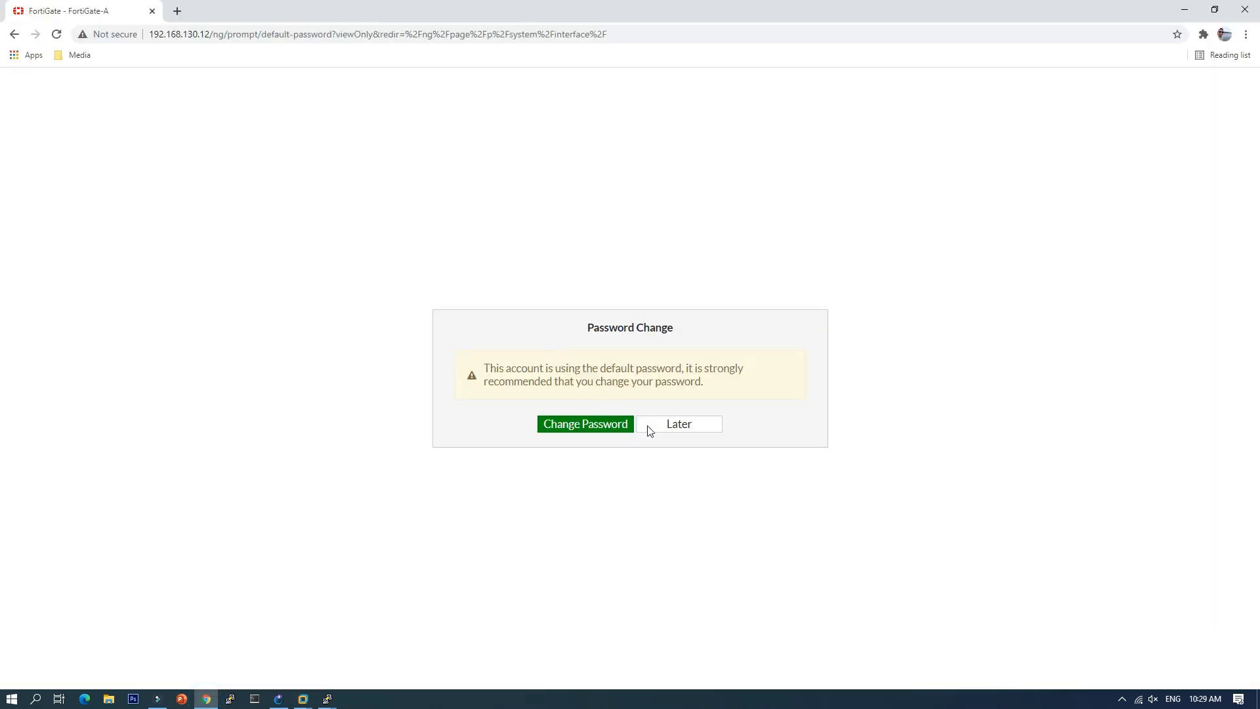
pyautogui.click(670, 428)
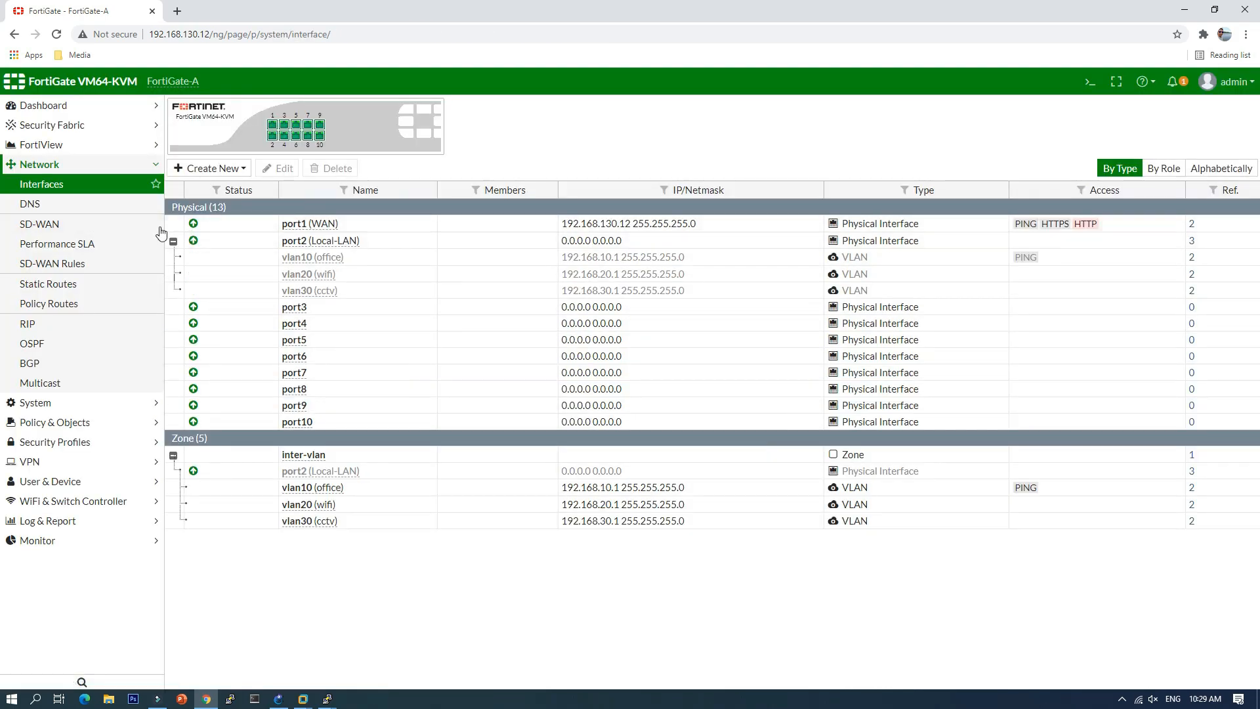
# Step: Apply manual DNS servers 8.8.8.8 and 1.1.1.1, then review Interfaces and Static Routes
pyautogui.moveTo(336, 231)
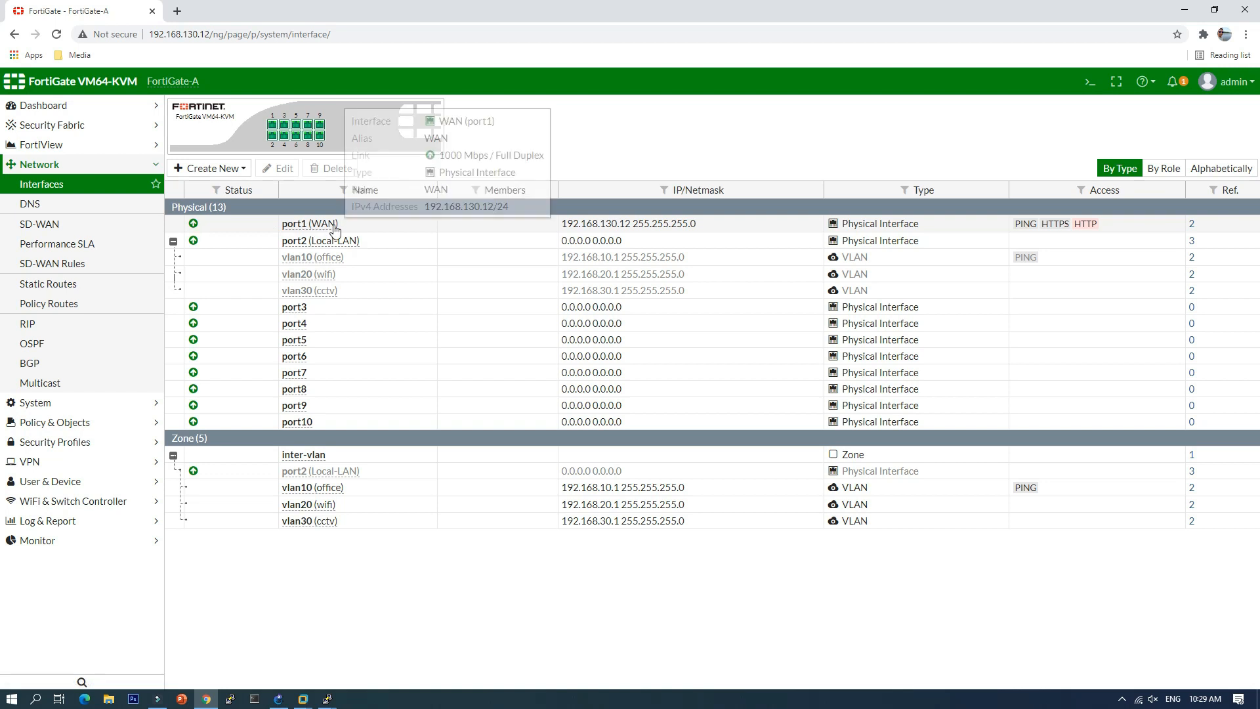
pyautogui.click(59, 209)
pyautogui.click(433, 139)
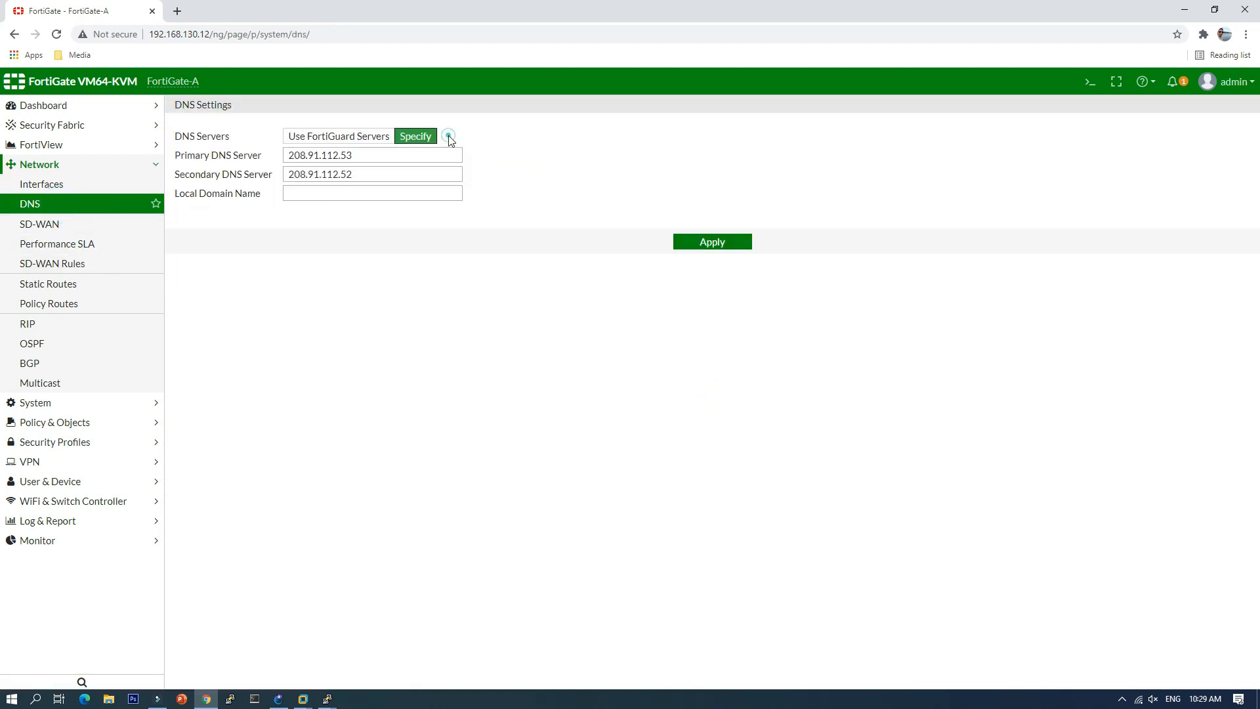
pyautogui.moveTo(379, 157); pyautogui.dragTo(245, 165)
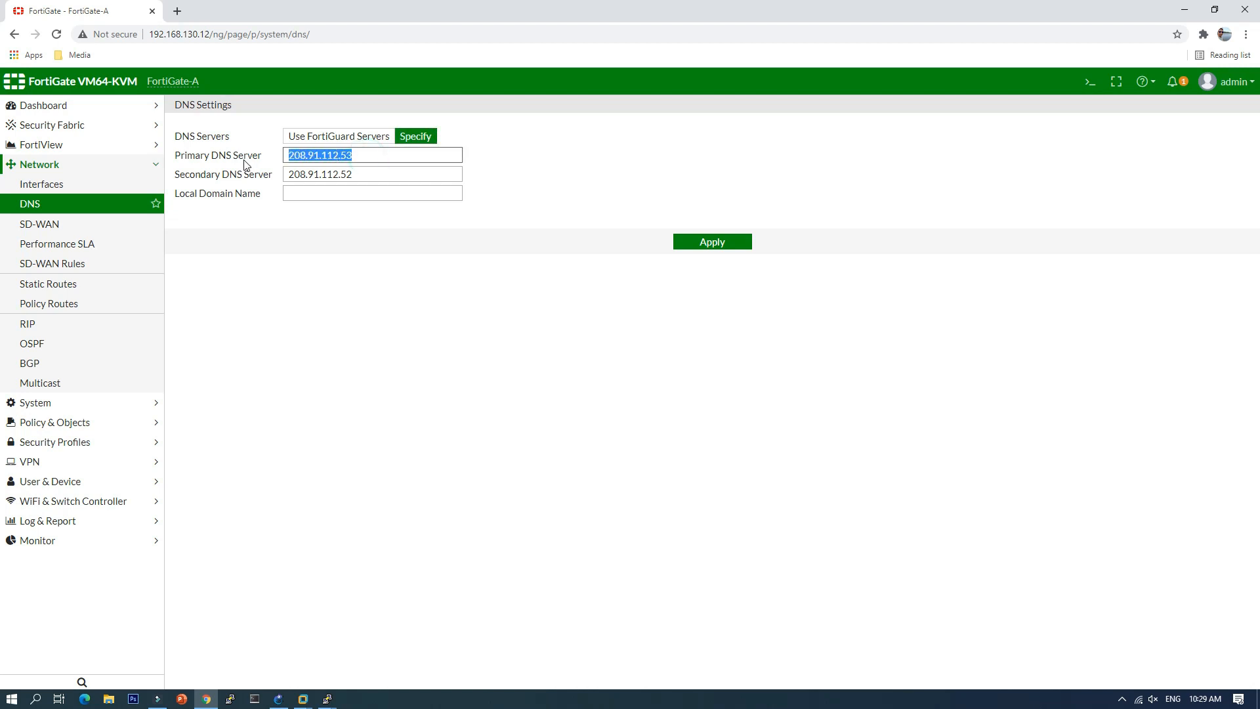
pyautogui.write('8')
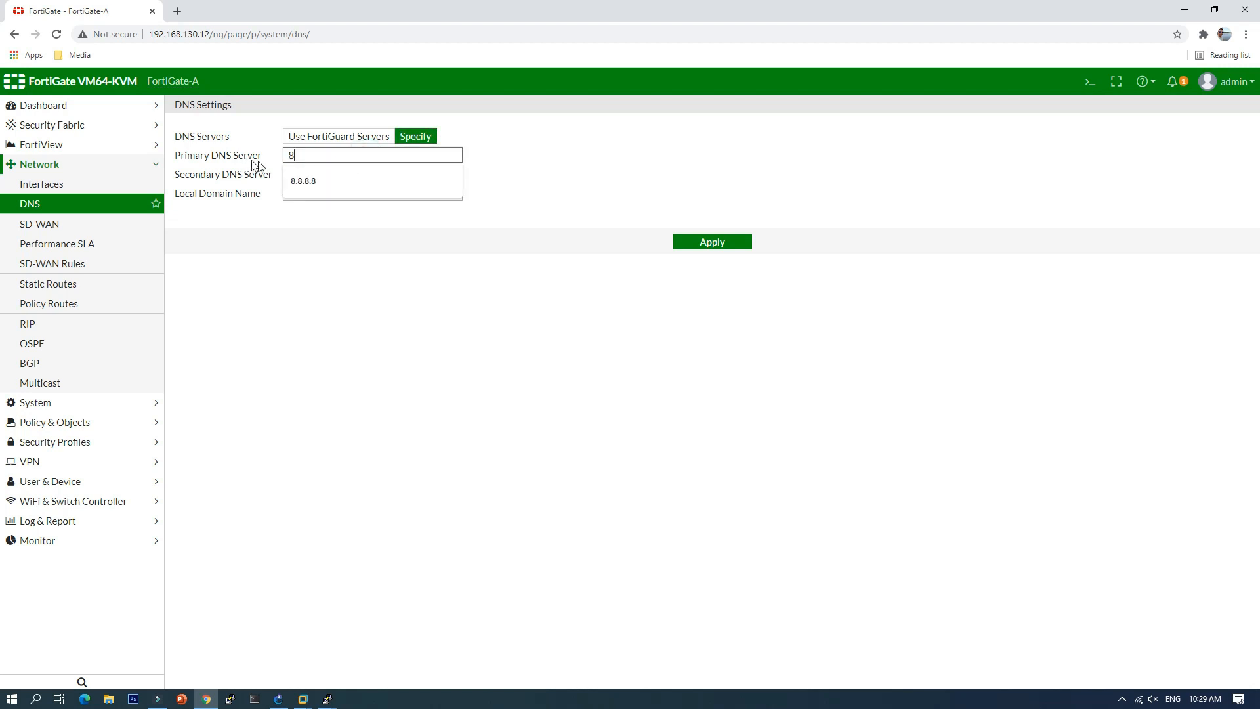
pyautogui.press('Down')
pyautogui.press('Tab')
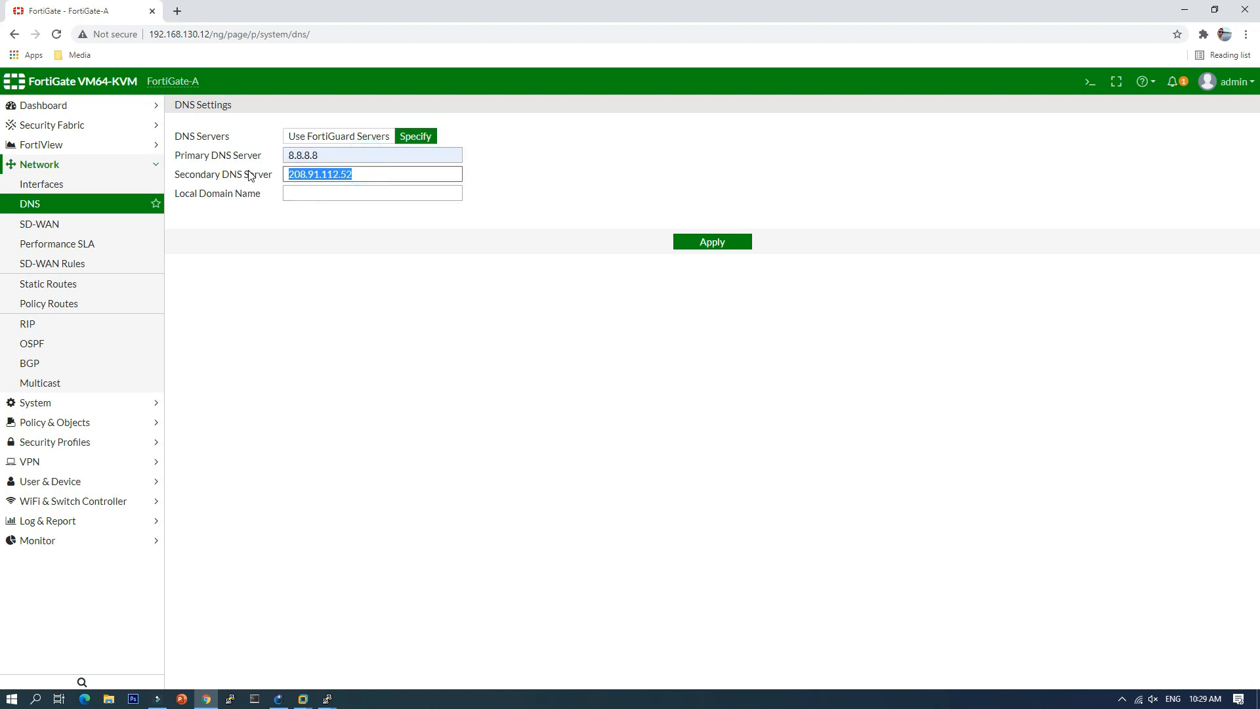
pyautogui.write('1.1.1.1')
pyautogui.click(324, 200)
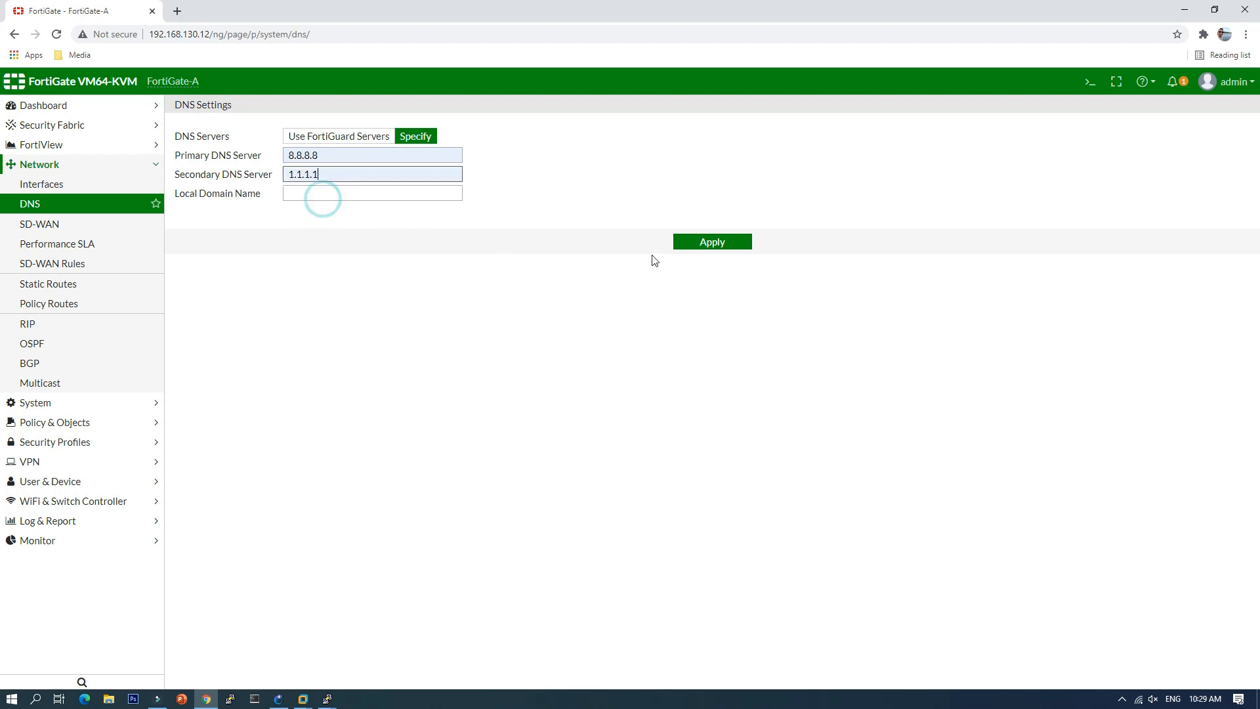
pyautogui.click(723, 244)
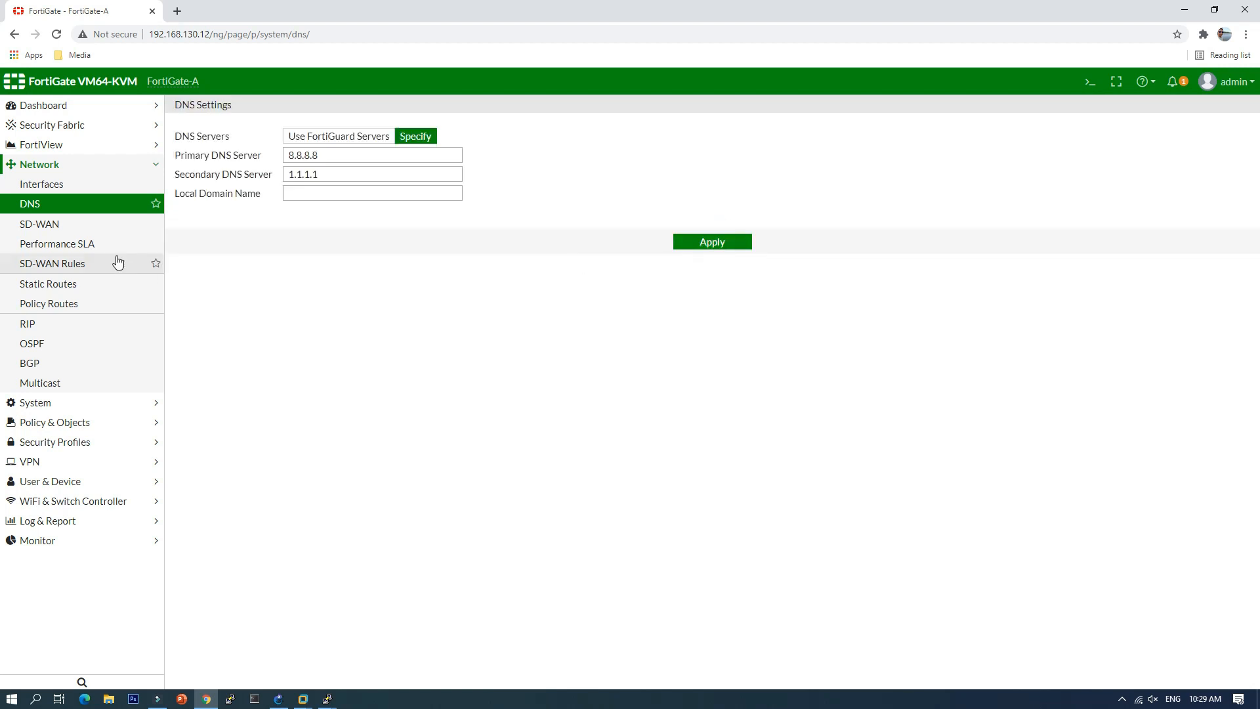
pyautogui.click(43, 185)
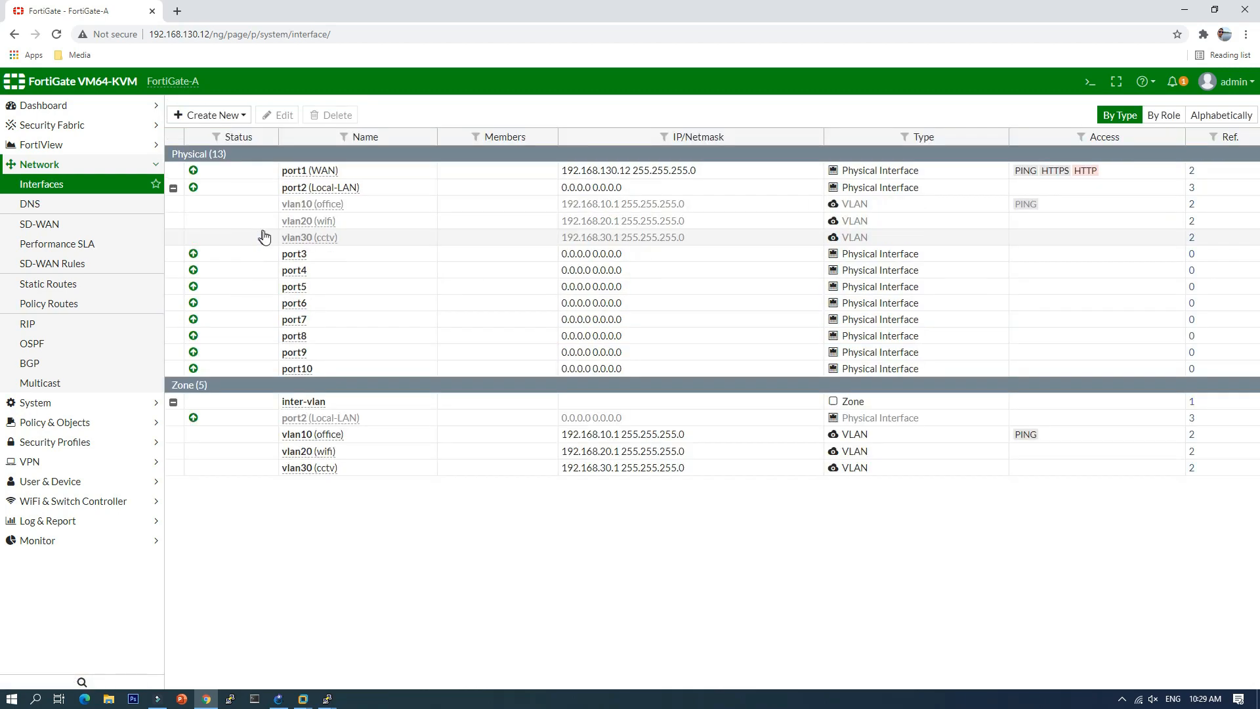
pyautogui.click(59, 285)
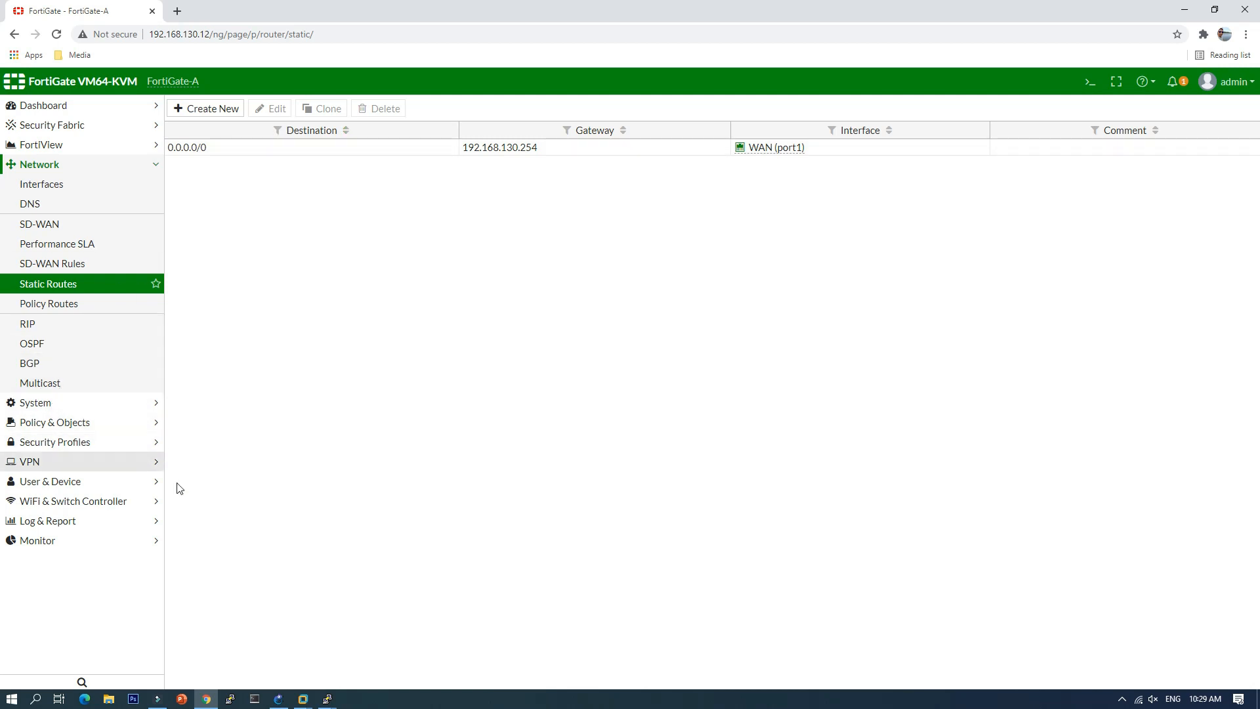
# Step: Rerun ping 1.1.1.1 on the client VM (100% loss), then return to the GNS3 topology
pyautogui.moveTo(302, 697)
pyautogui.click(381, 631)
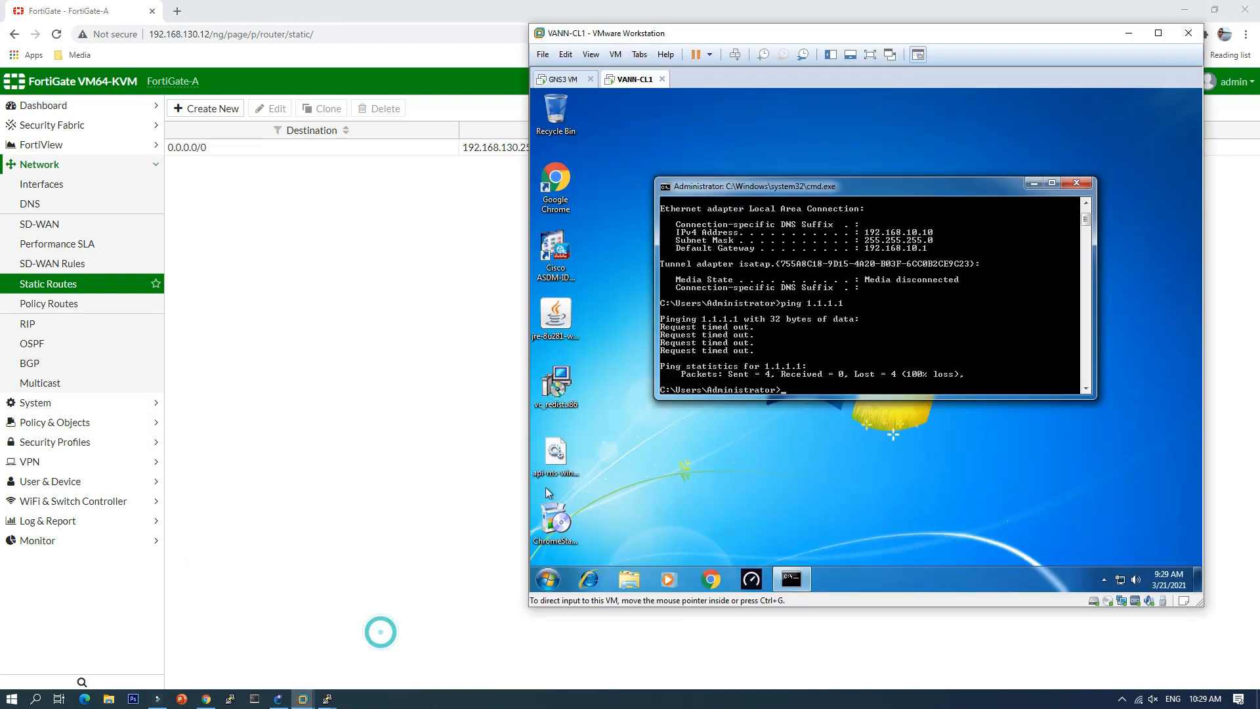
pyautogui.press('Up')
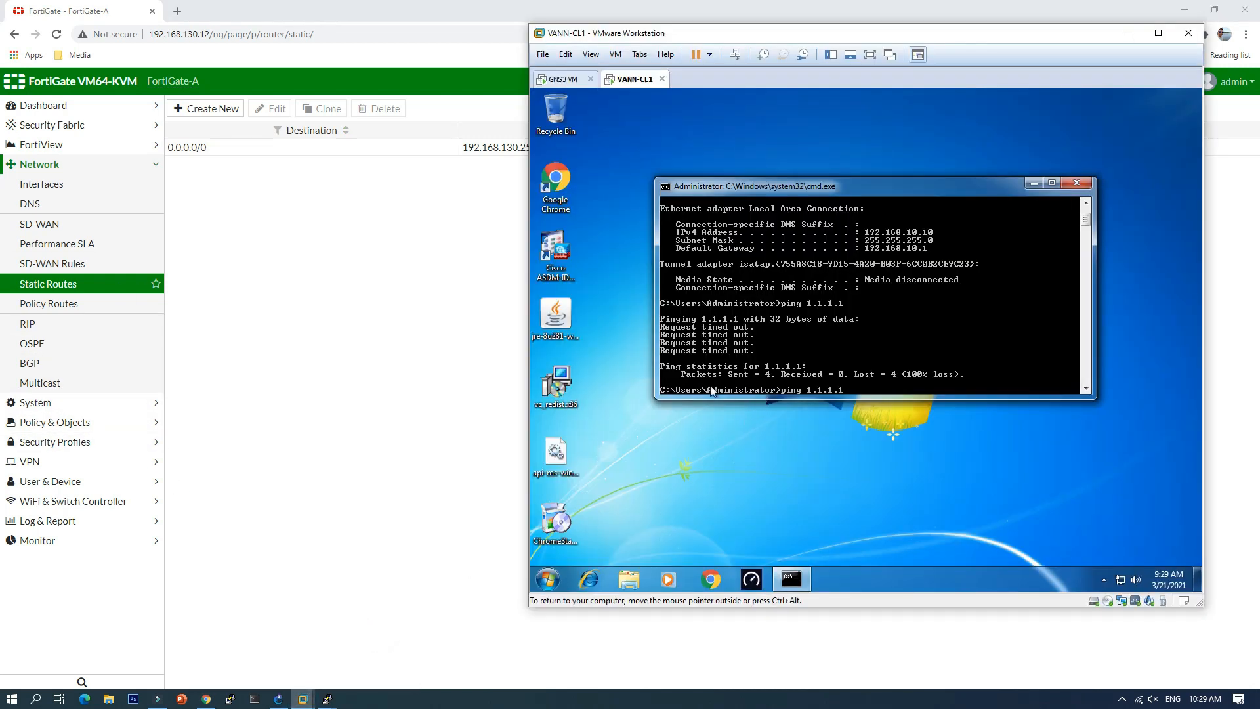
pyautogui.press('Return')
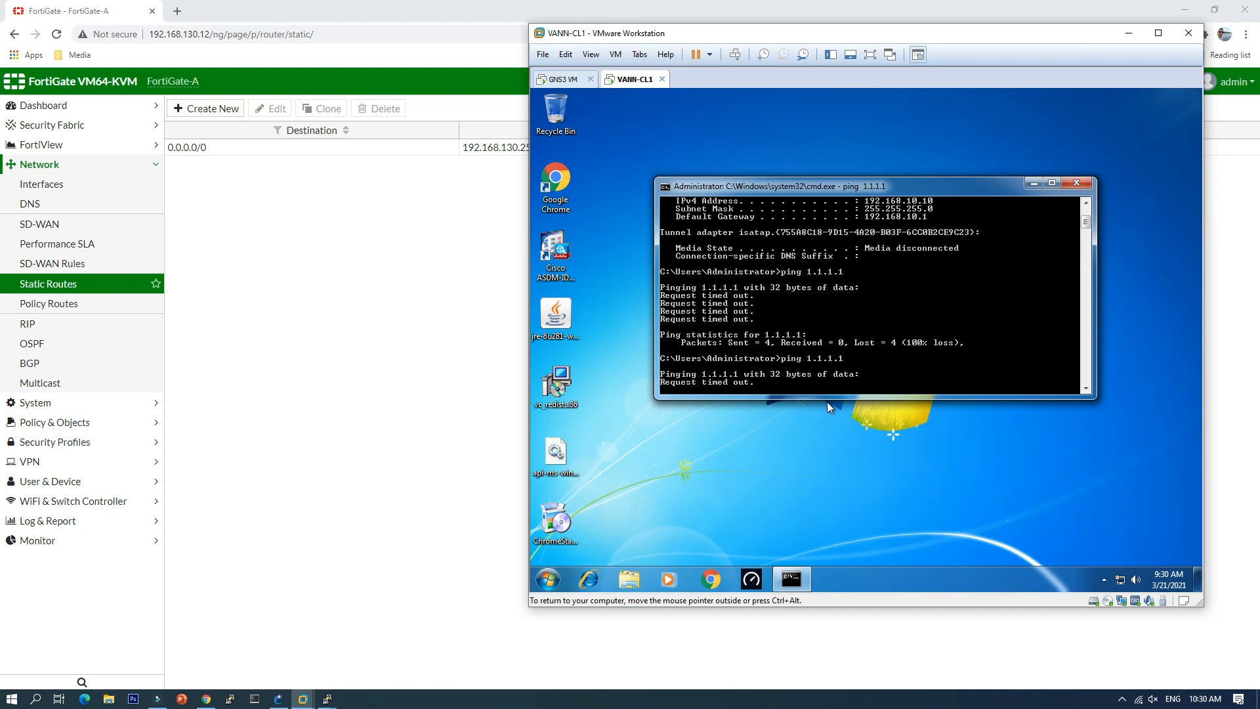
pyautogui.moveTo(914, 187); pyautogui.dragTo(907, 178)
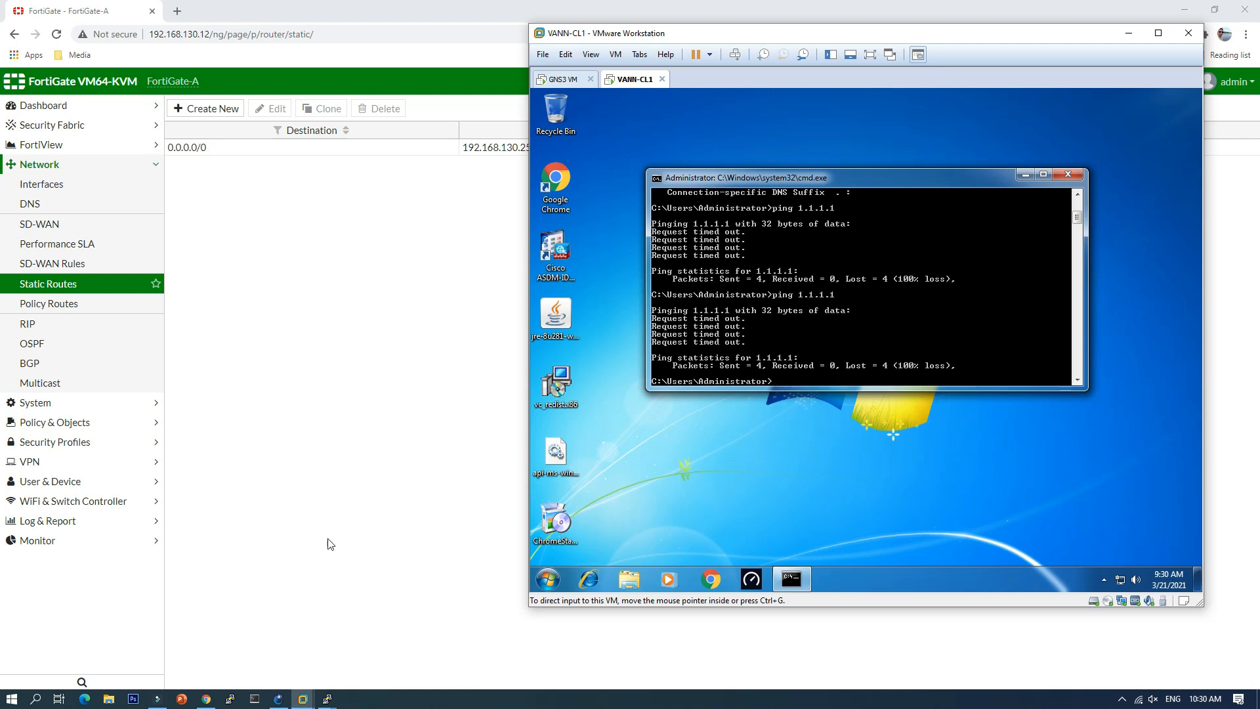
pyautogui.click(278, 700)
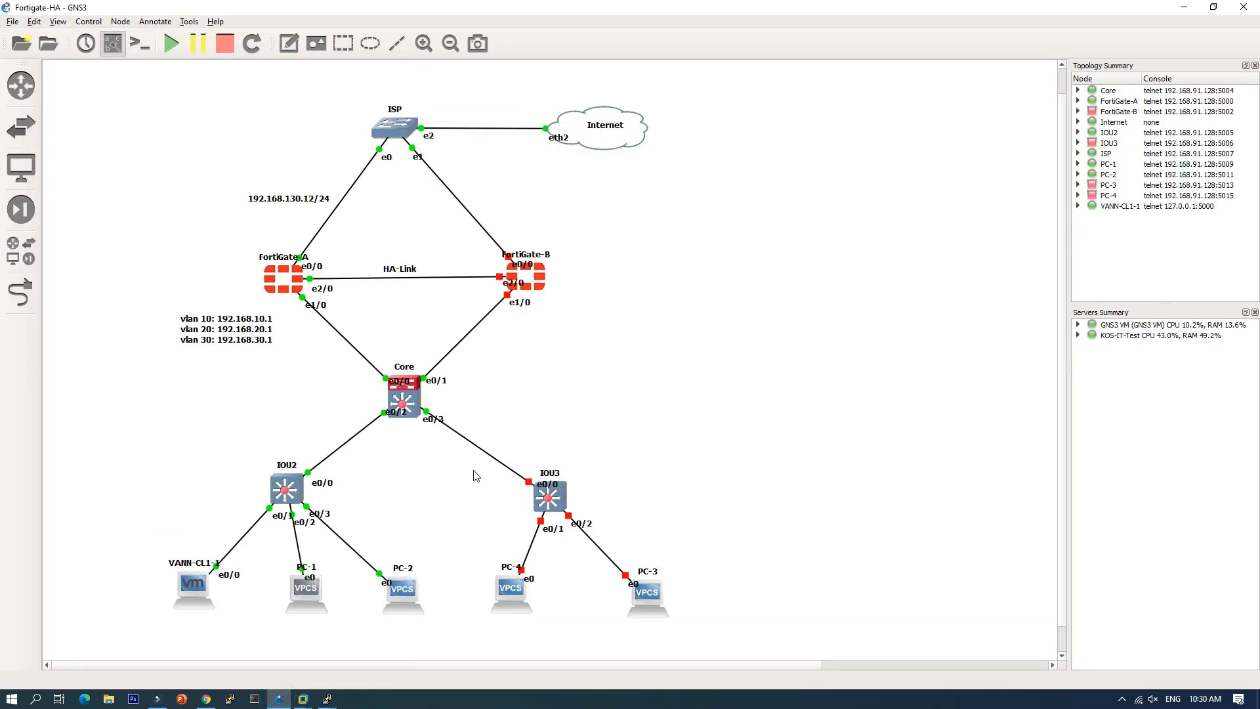
# Step: Start the IOU3 switch and open its console
pyautogui.rightClick(558, 492)
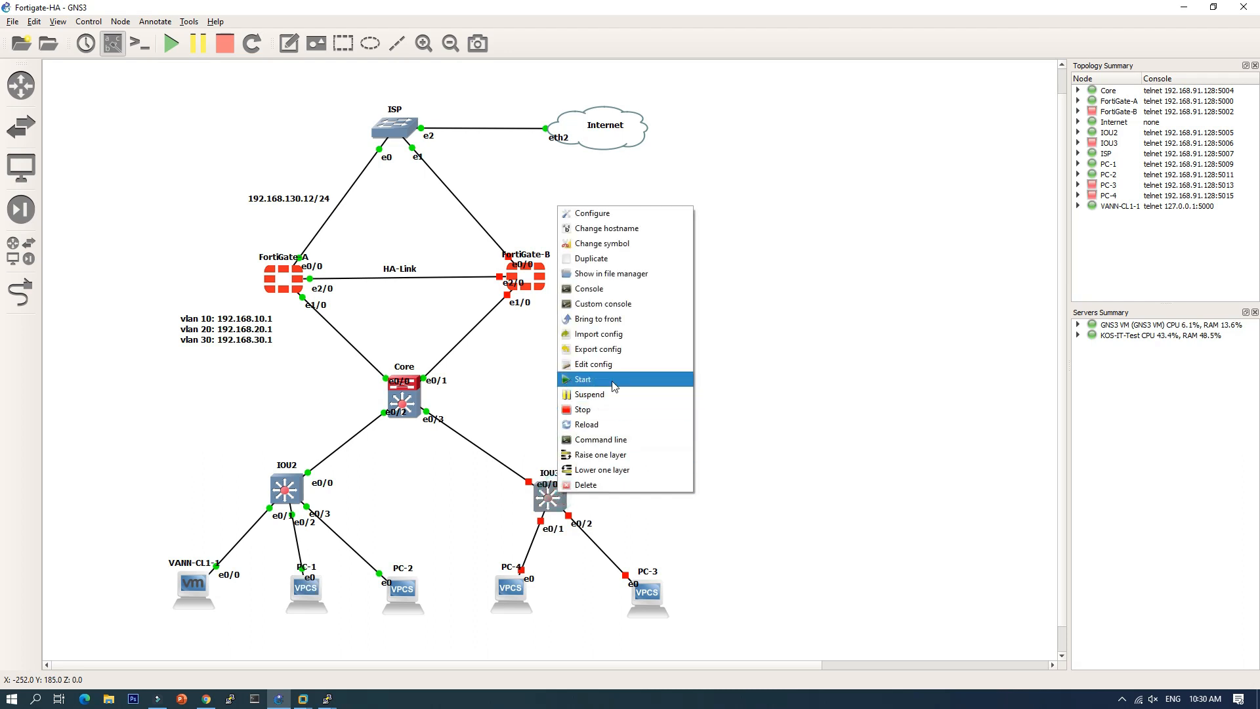
pyautogui.click(594, 379)
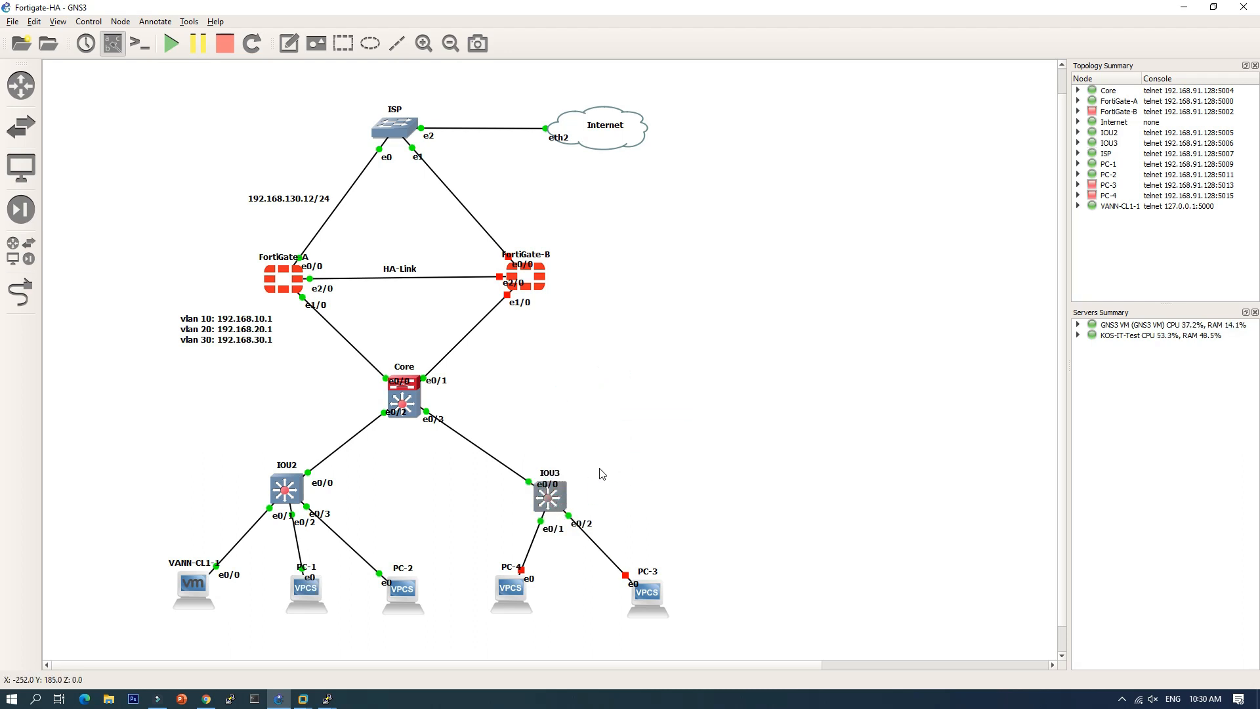
pyautogui.doubleClick(560, 504)
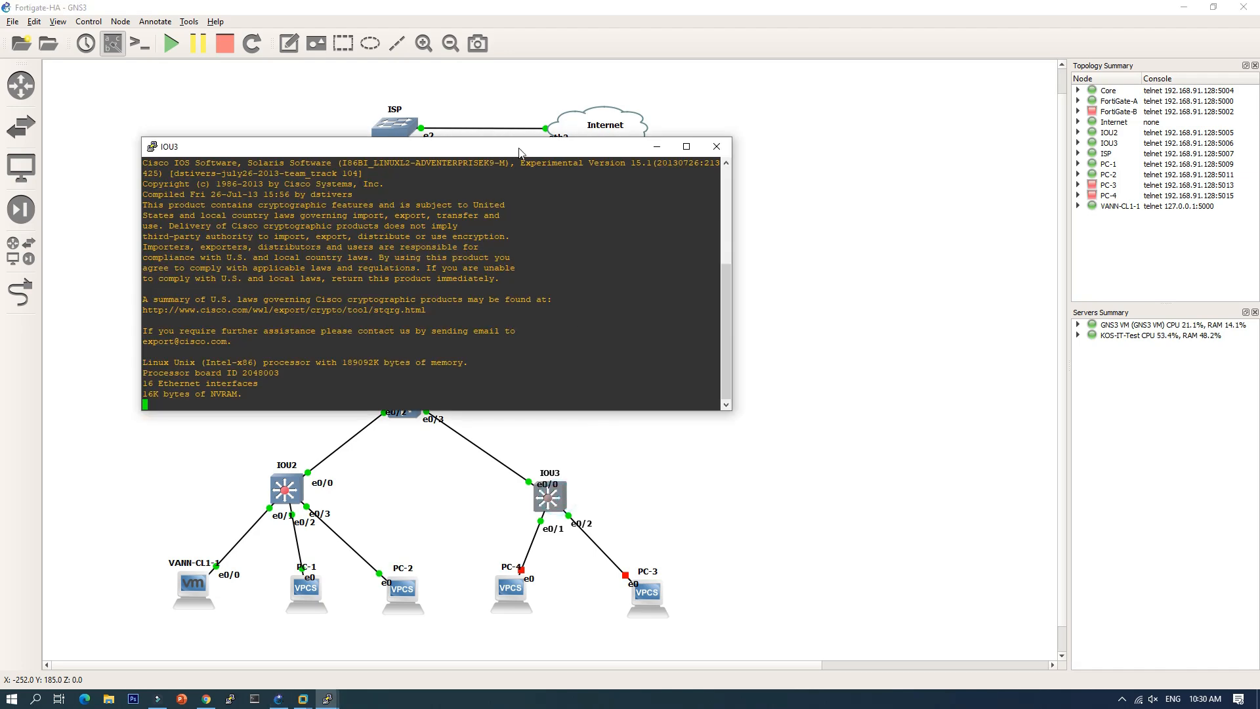
pyautogui.moveTo(519, 152); pyautogui.dragTo(835, 130)
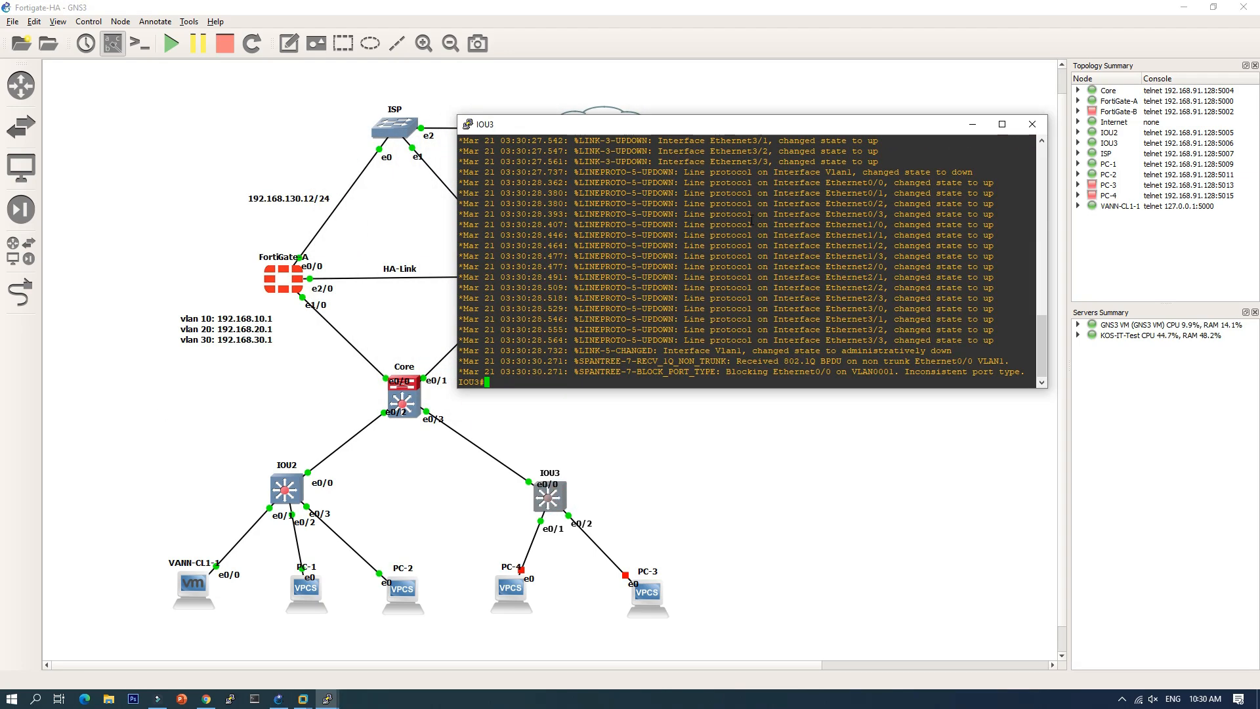
# Step: Make e0/0 a trunk port with dot1q encapsulation
pyautogui.write('conf t')
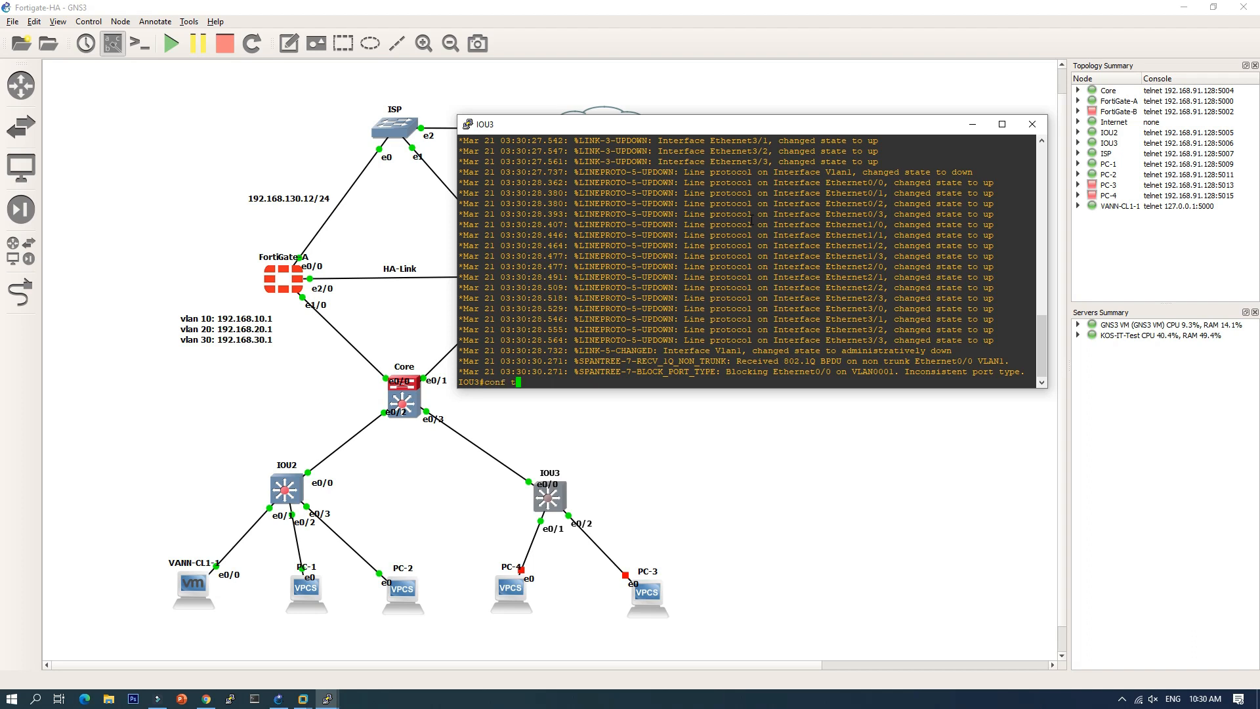
pyautogui.press('Return')
pyautogui.write('int ')
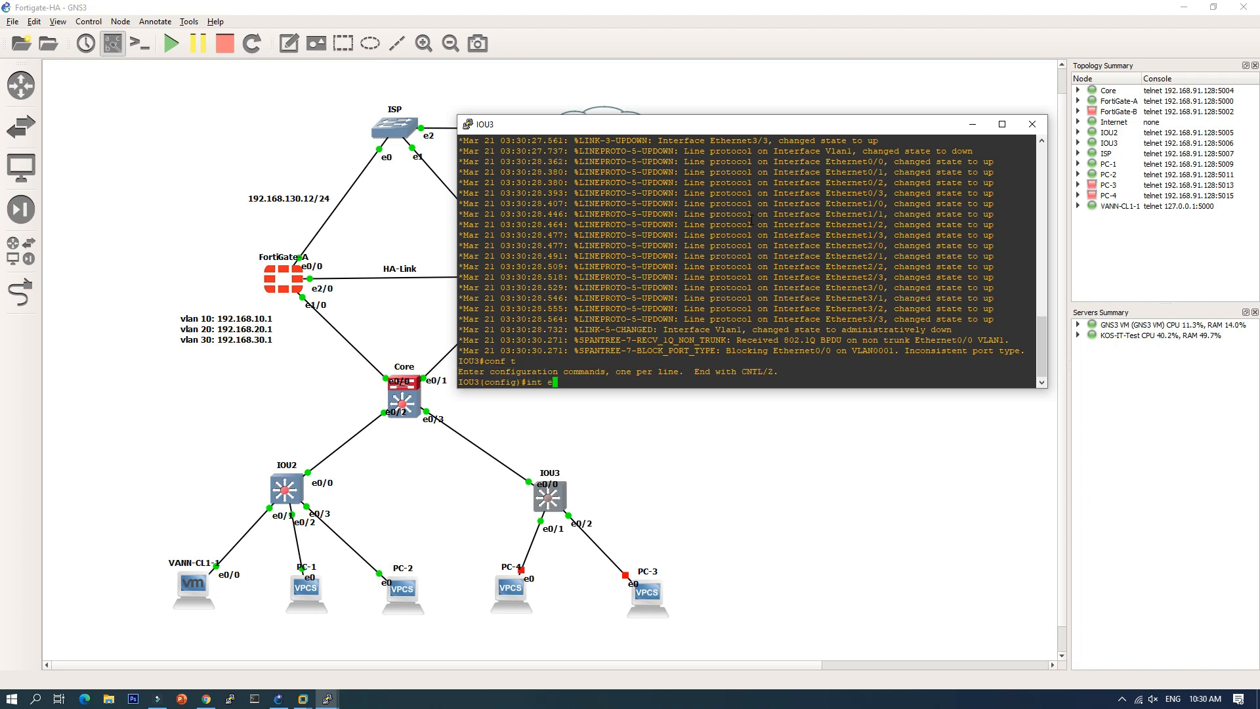
pyautogui.write('e0/0')
pyautogui.press('Return')
pyautogui.write('swi')
pyautogui.press('Tab')
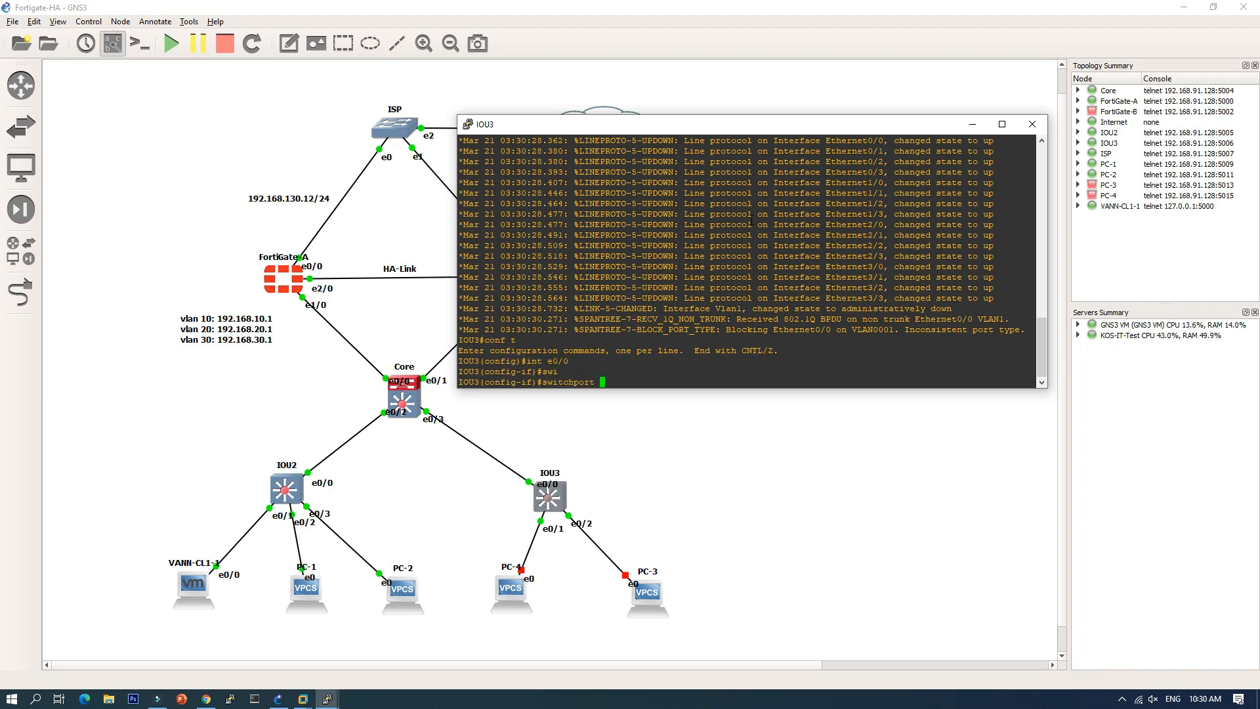
pyautogui.write('tru')
pyautogui.press('Tab')
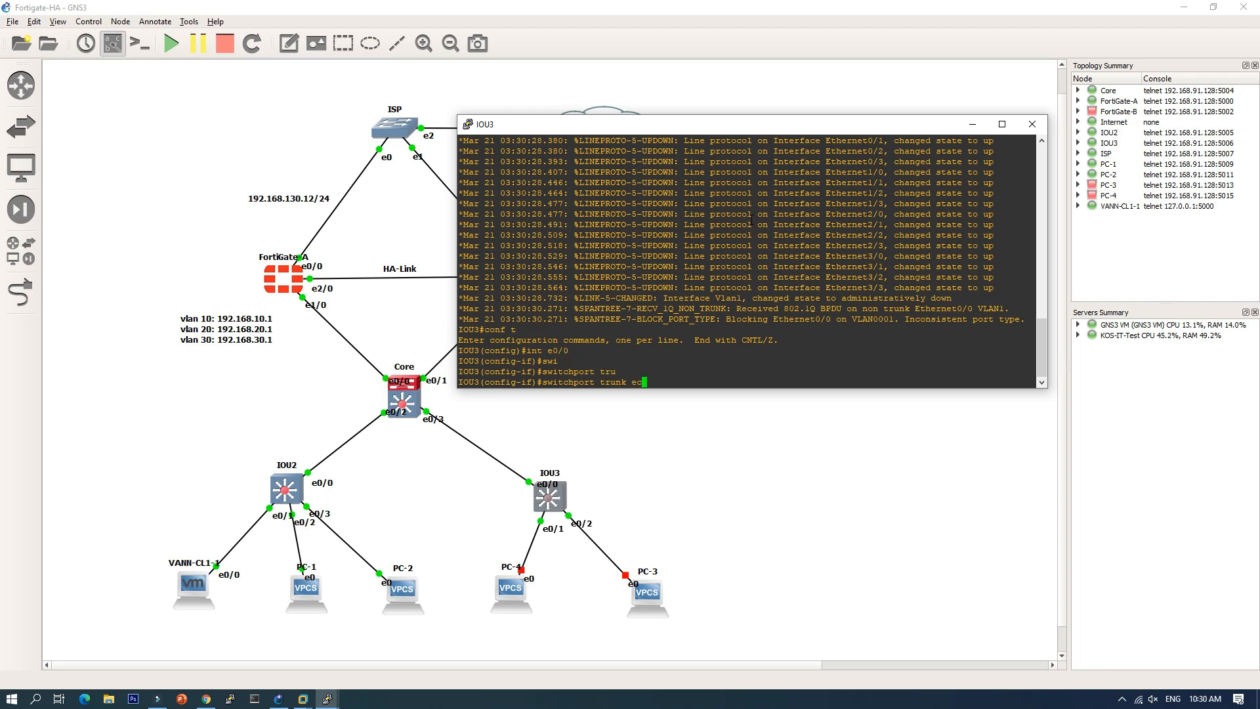
pyautogui.write('enca')
pyautogui.press('Tab')
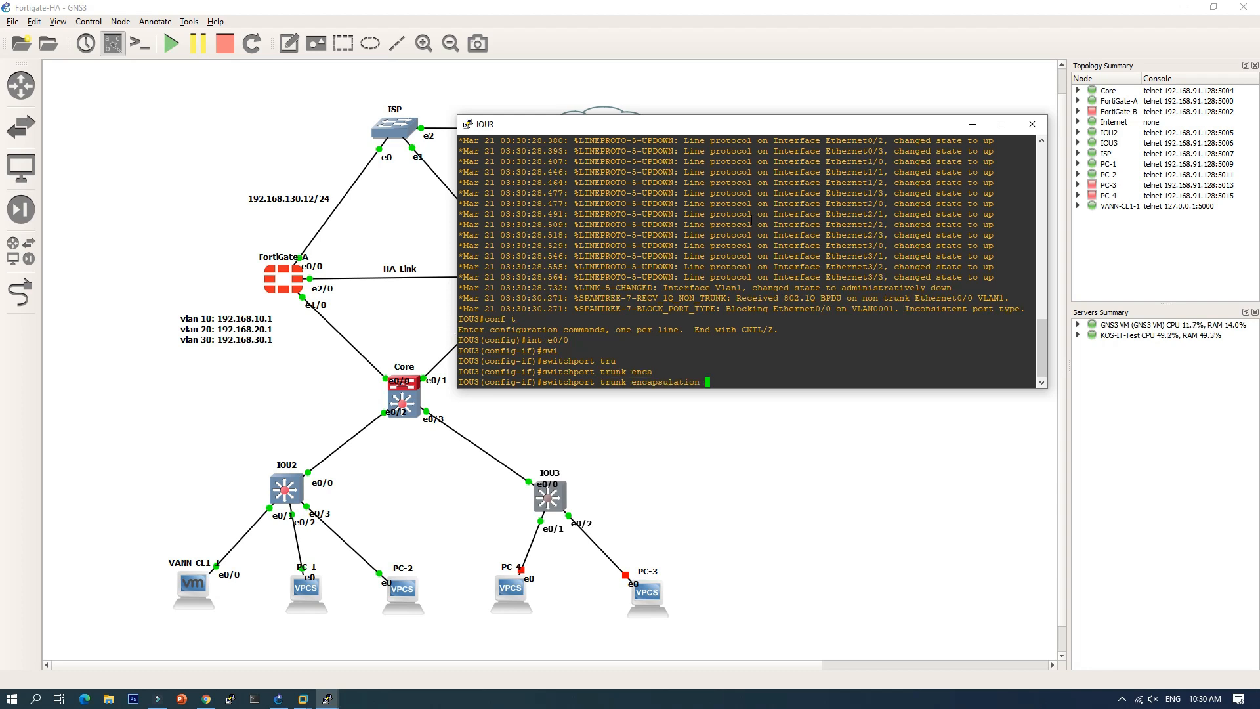
pyautogui.write('dot')
pyautogui.press('Return')
pyautogui.write('swi')
pyautogui.press('Tab')
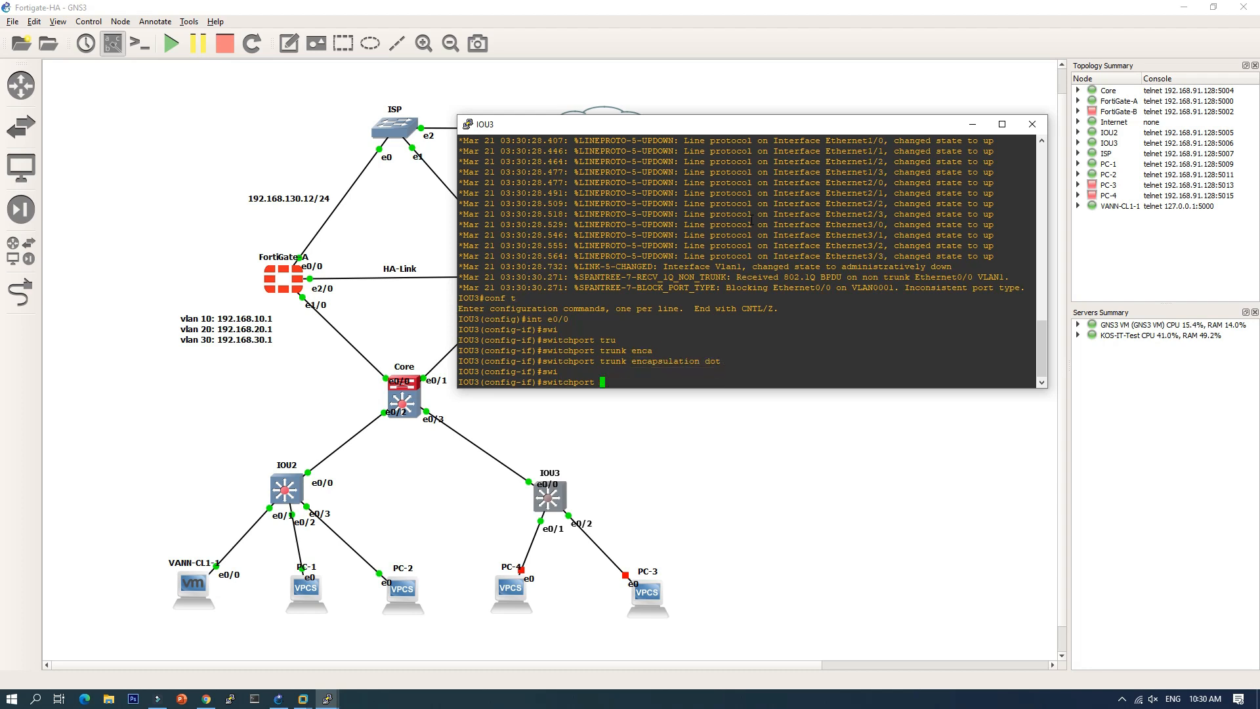
pyautogui.write('mod tru')
pyautogui.press('Return')
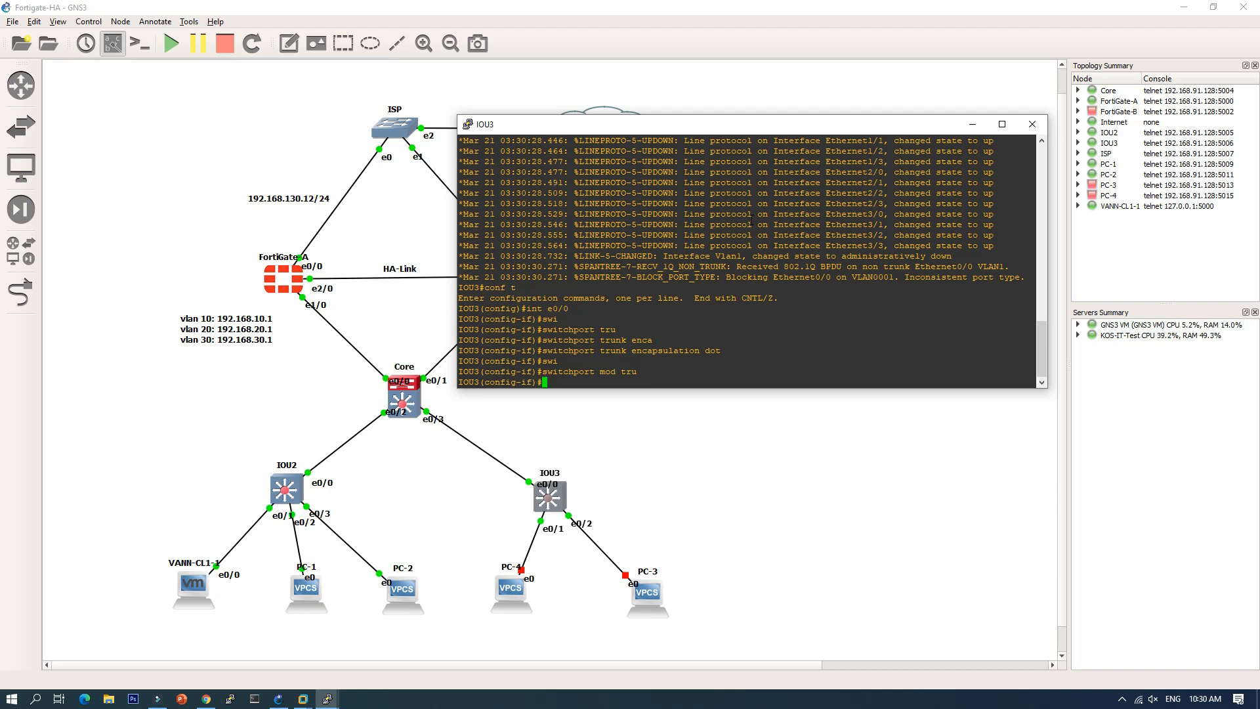
# Step: Make e0/1 an access port in VLAN 10
pyautogui.press('Up')
pyautogui.press('Up')
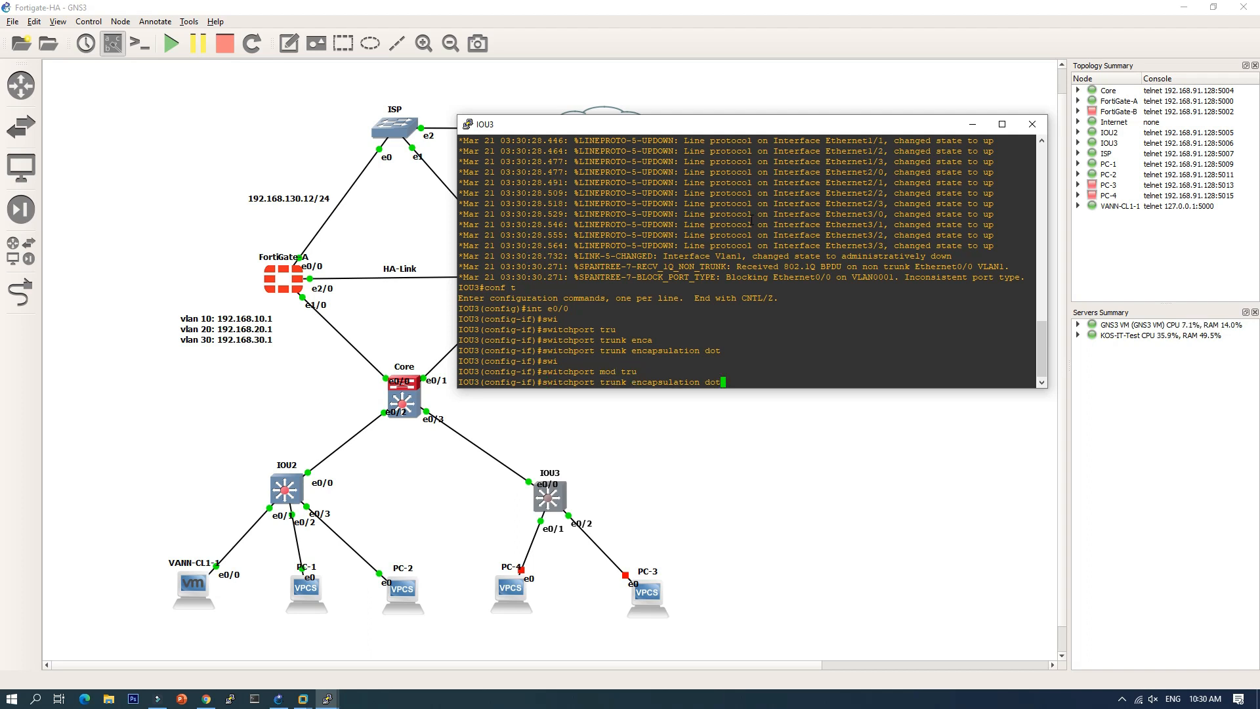
pyautogui.press('Up')
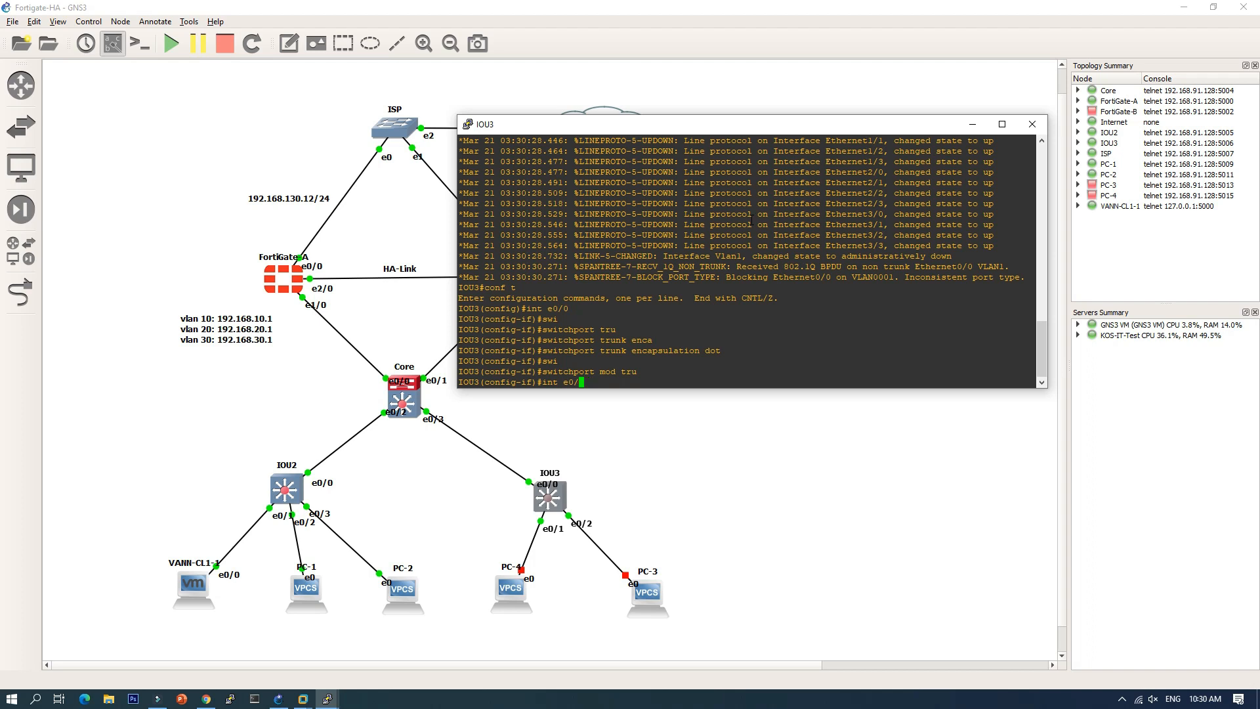
pyautogui.write('1')
pyautogui.press('Return')
pyautogui.write('swi')
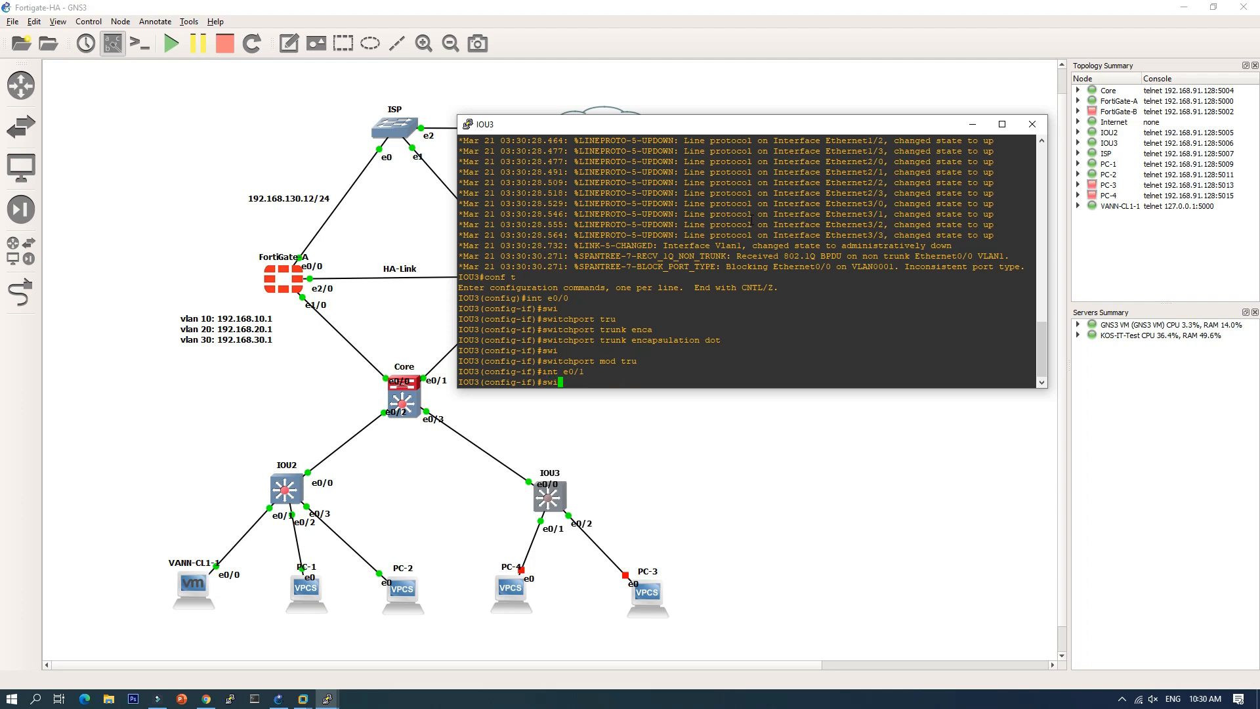
pyautogui.press('Tab')
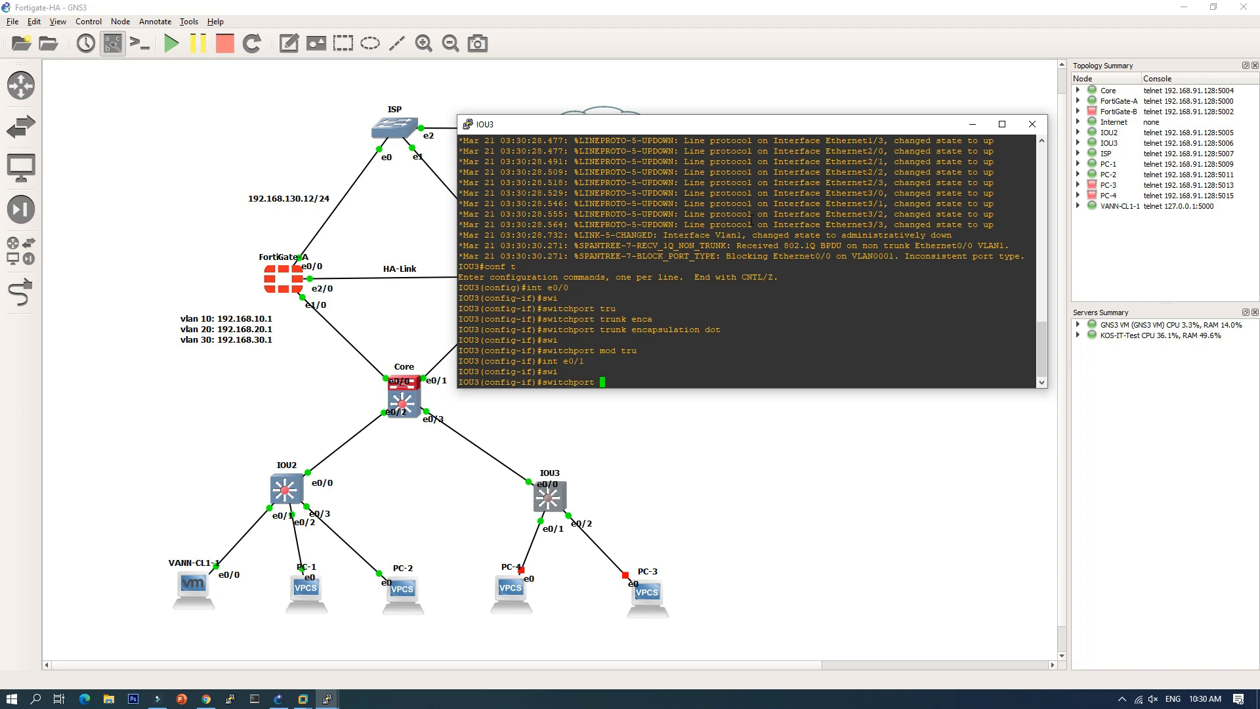
pyautogui.write('mod acc')
pyautogui.press('Return')
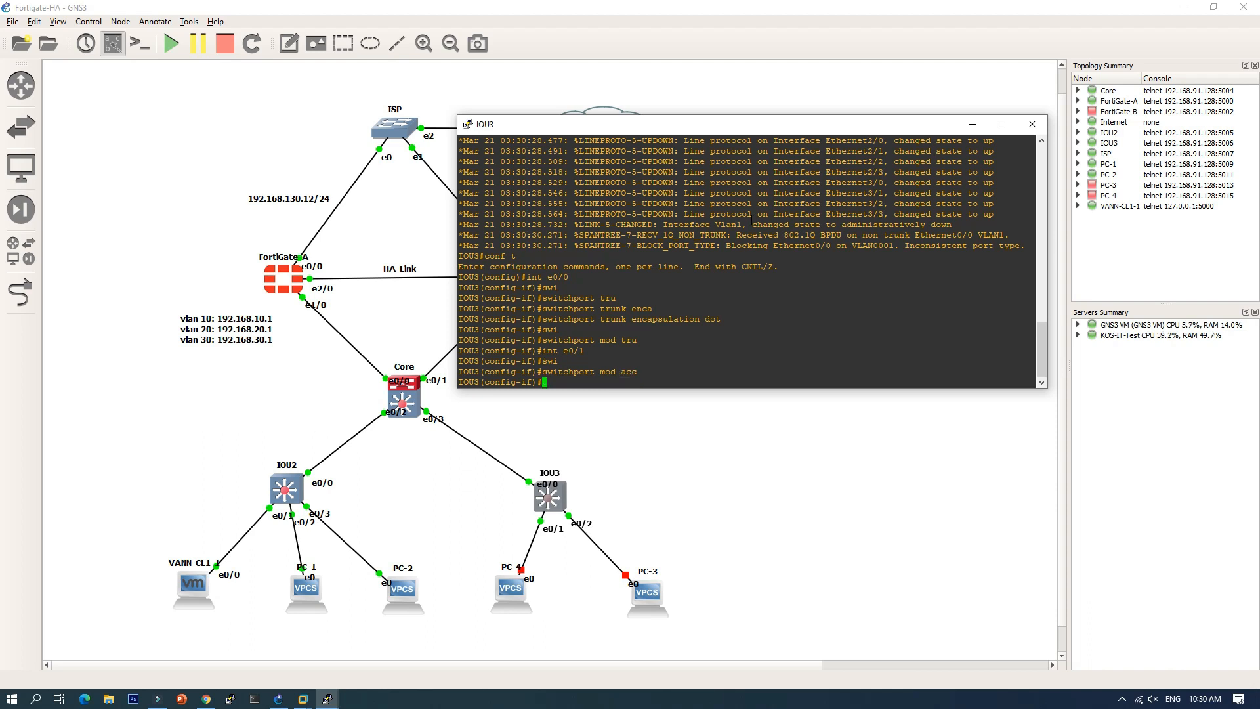
pyautogui.write('swi')
pyautogui.press('Tab')
pyautogui.write('ac')
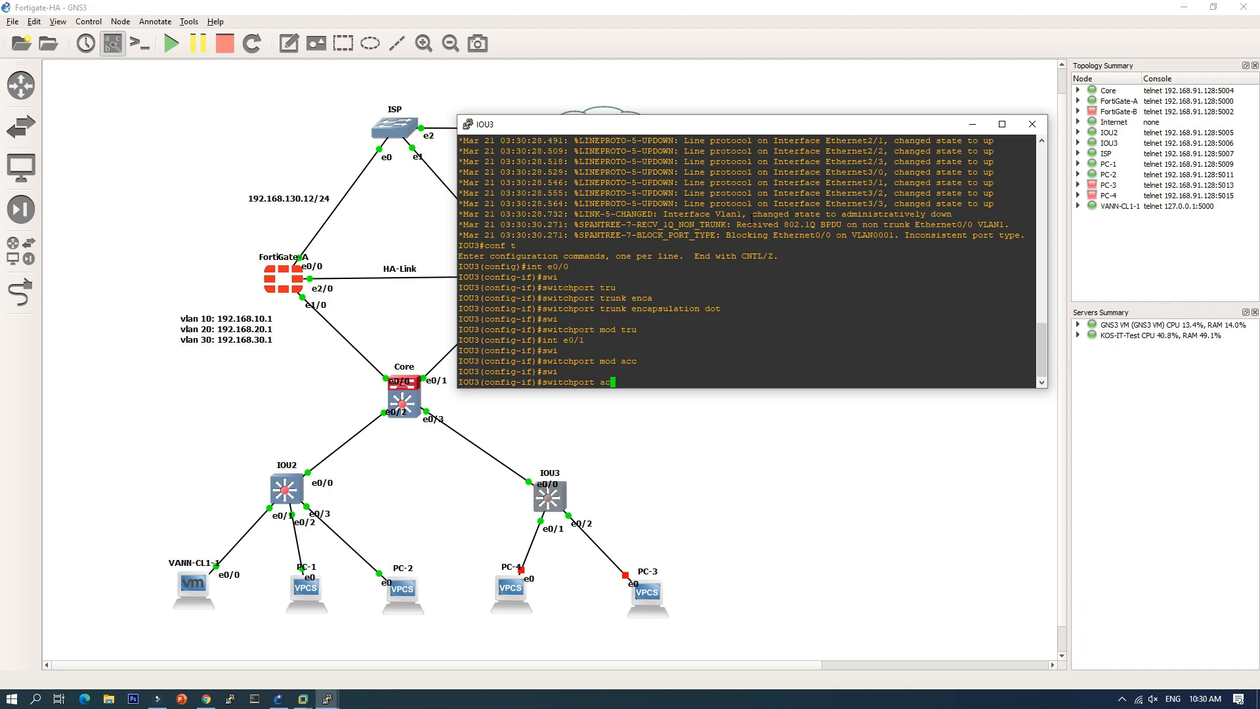
pyautogui.write('c vlan 10')
pyautogui.press('Return')
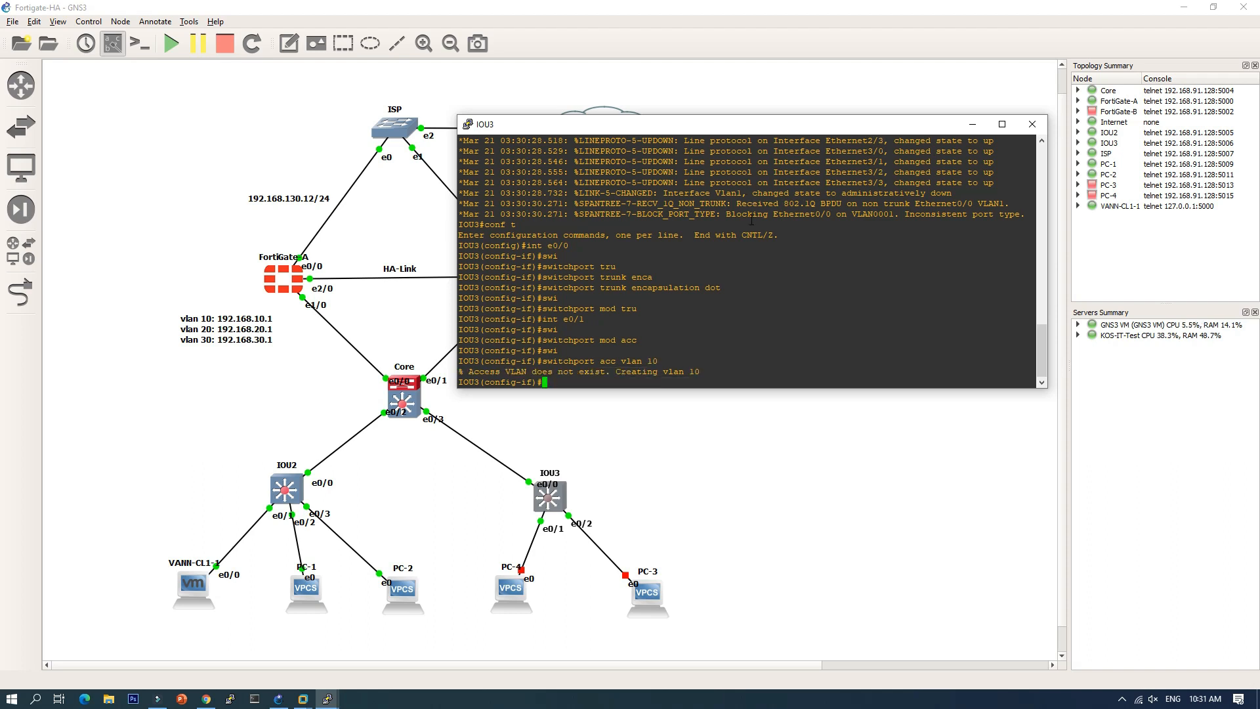
# Step: Make e0/2 an access port in VLAN 20
pyautogui.press('Up')
pyautogui.press('Up')
pyautogui.press('Up')
pyautogui.press('Return')
pyautogui.write('switchport mod acc')
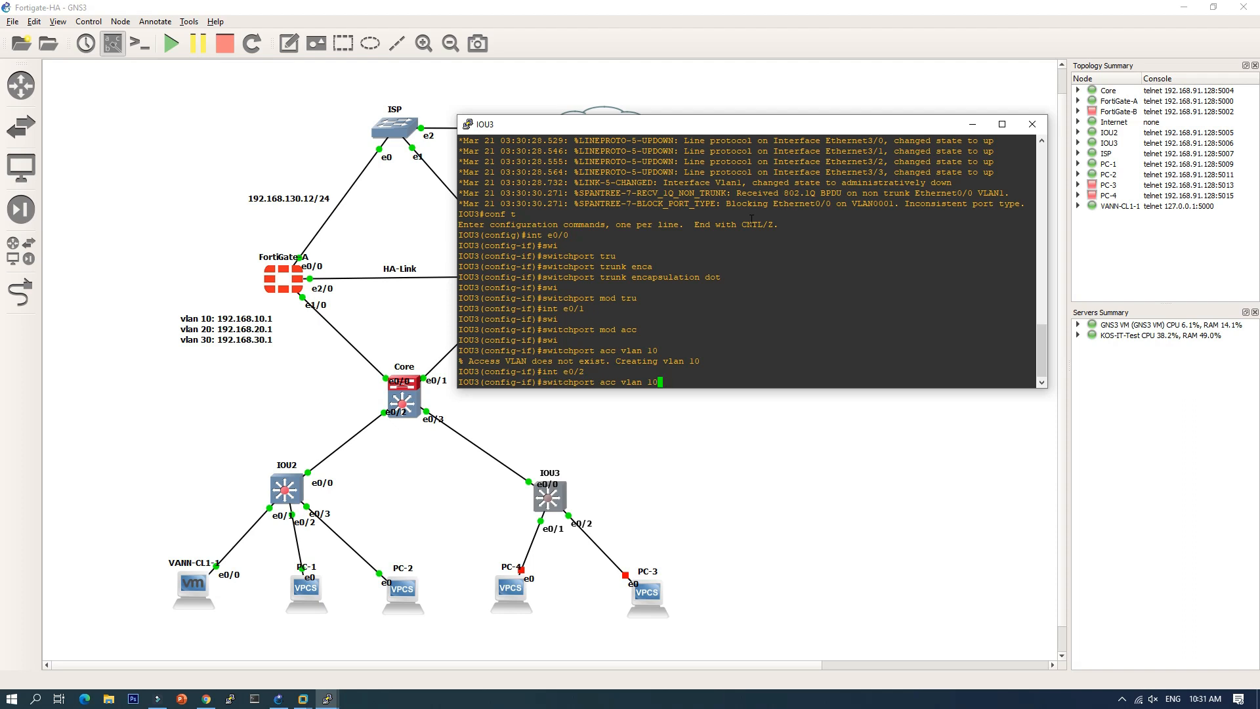
pyautogui.press('Return')
pyautogui.press('Up')
pyautogui.press('Up')
pyautogui.press('Up')
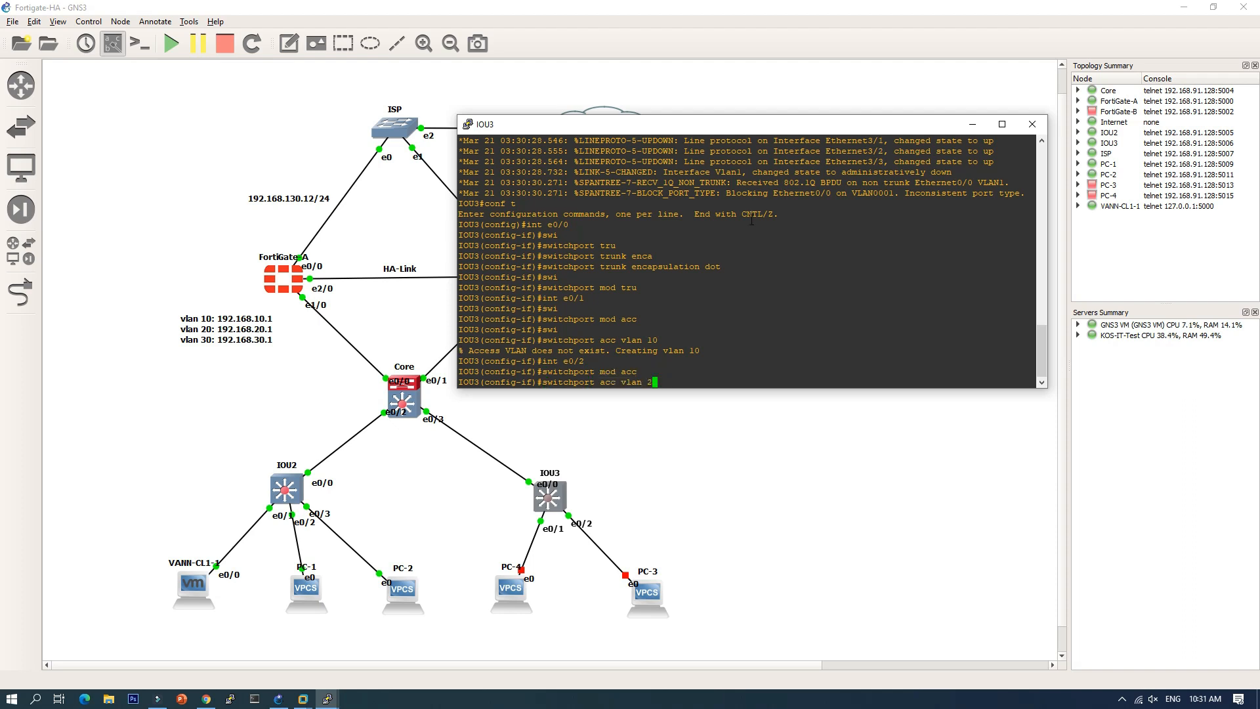
pyautogui.press('Return')
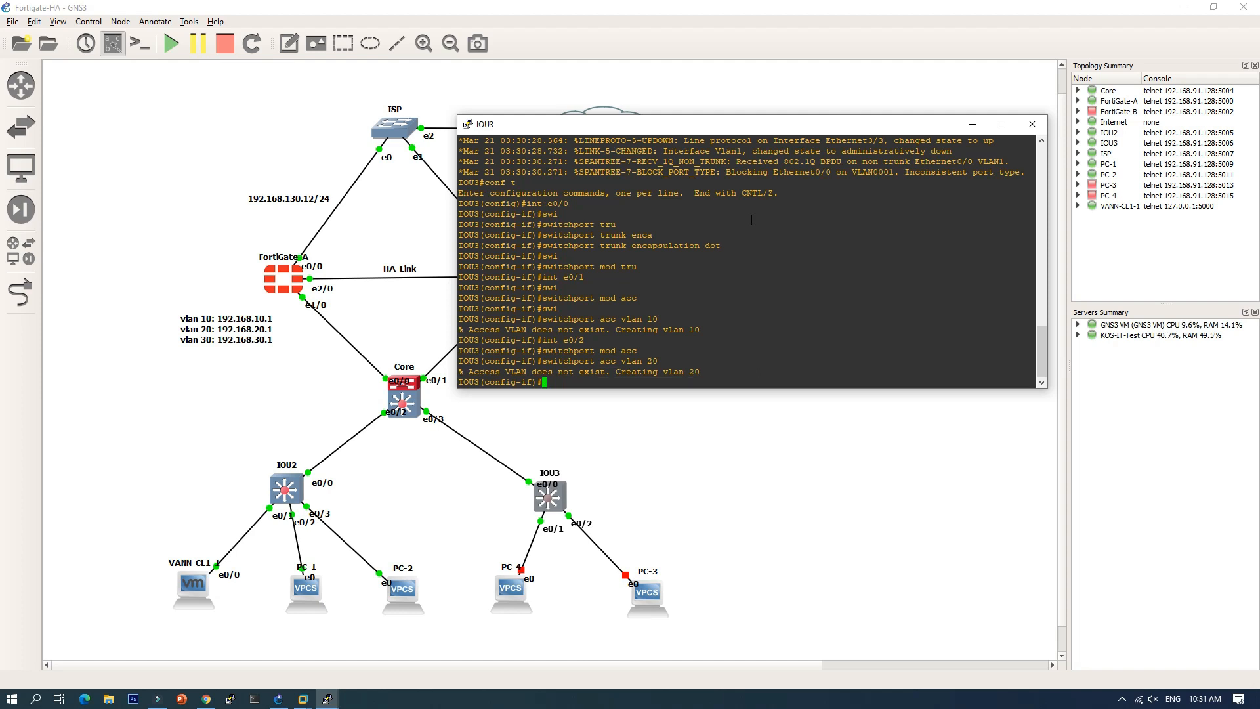
# Step: Exit configuration mode and save IOU3's configuration with wr, confirming the overwrite
pyautogui.write('end')
pyautogui.press('Return')
pyautogui.write('wr')
pyautogui.press('Return')
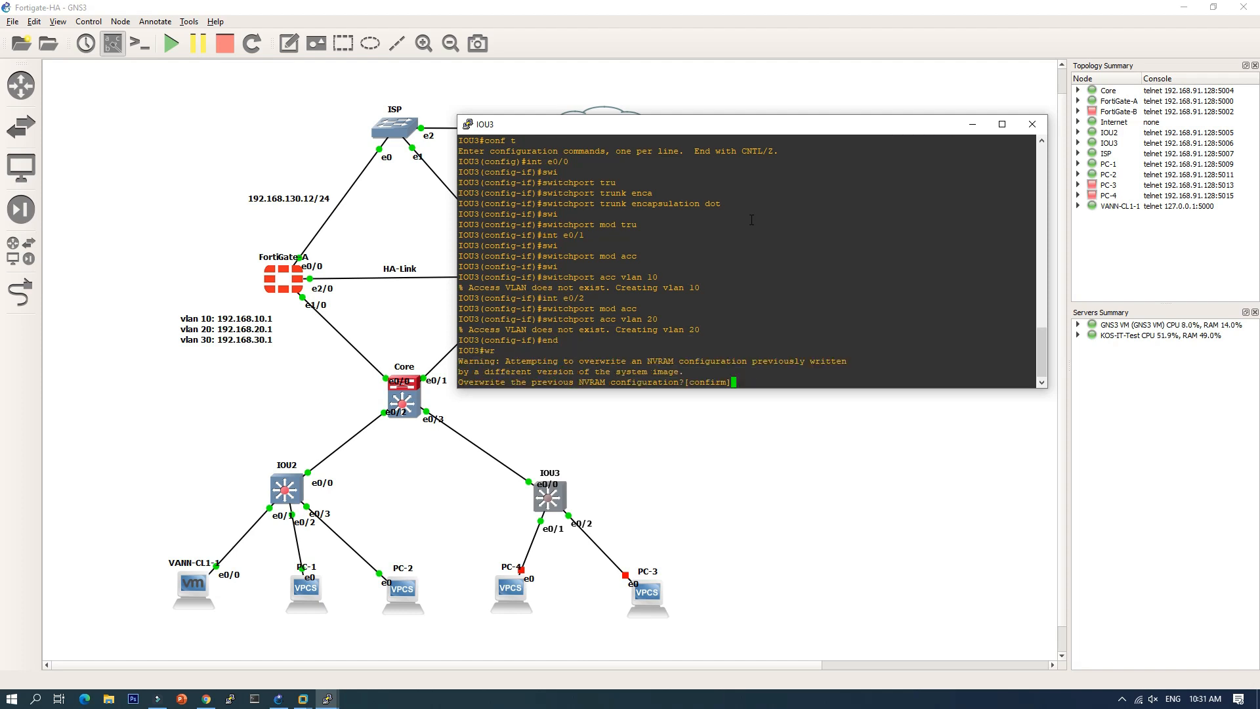
pyautogui.press('Return')
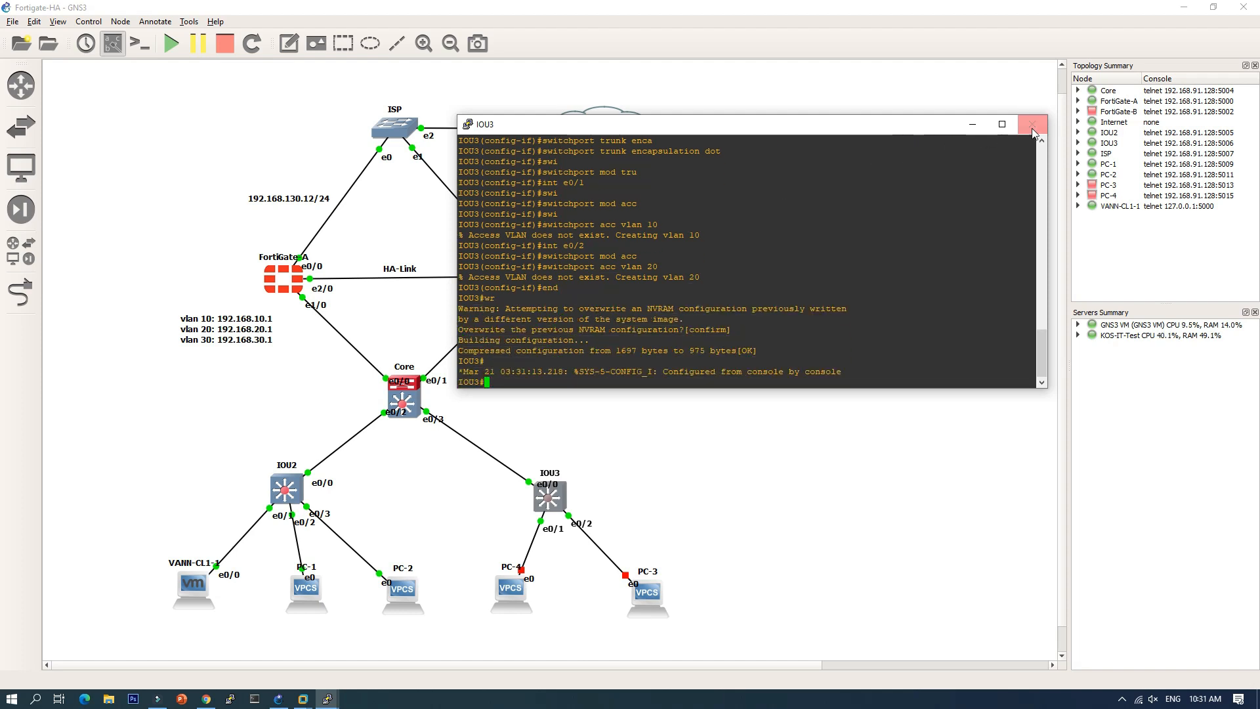
# Step: Close the IOU3 console and start PC-4 and PC-3
pyautogui.click(1032, 124)
pyautogui.rightClick(523, 602)
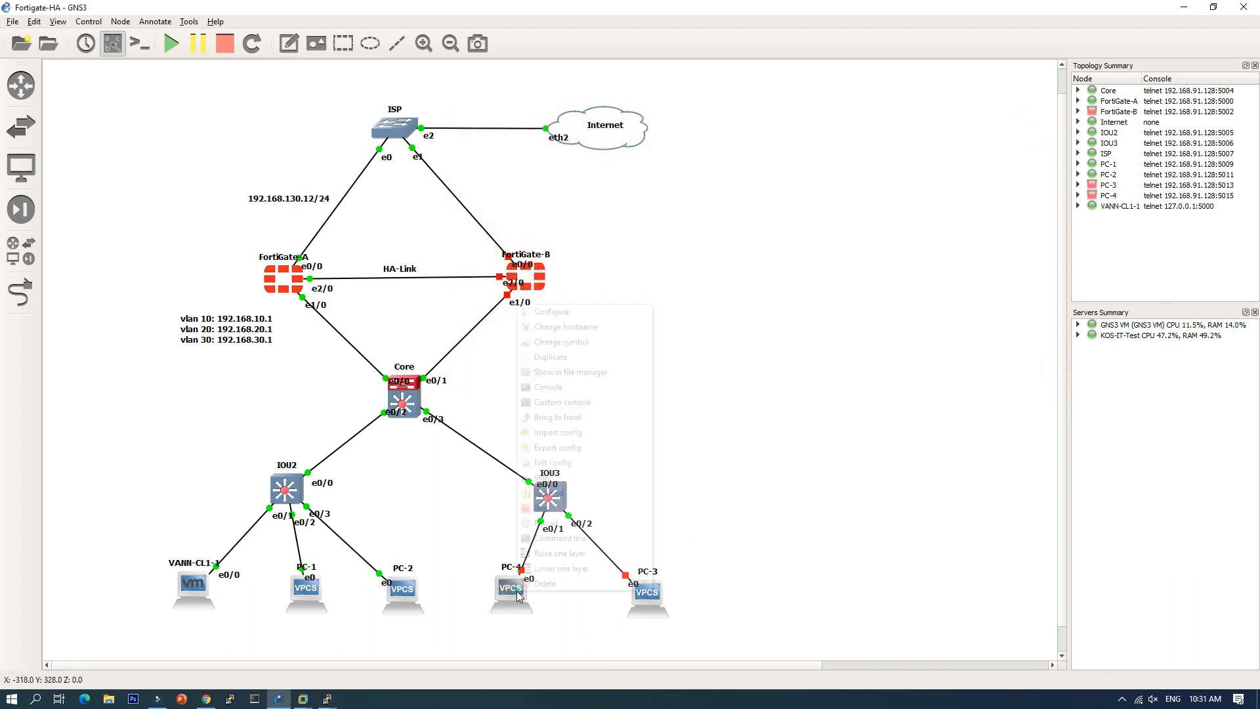
pyautogui.click(566, 477)
pyautogui.rightClick(649, 596)
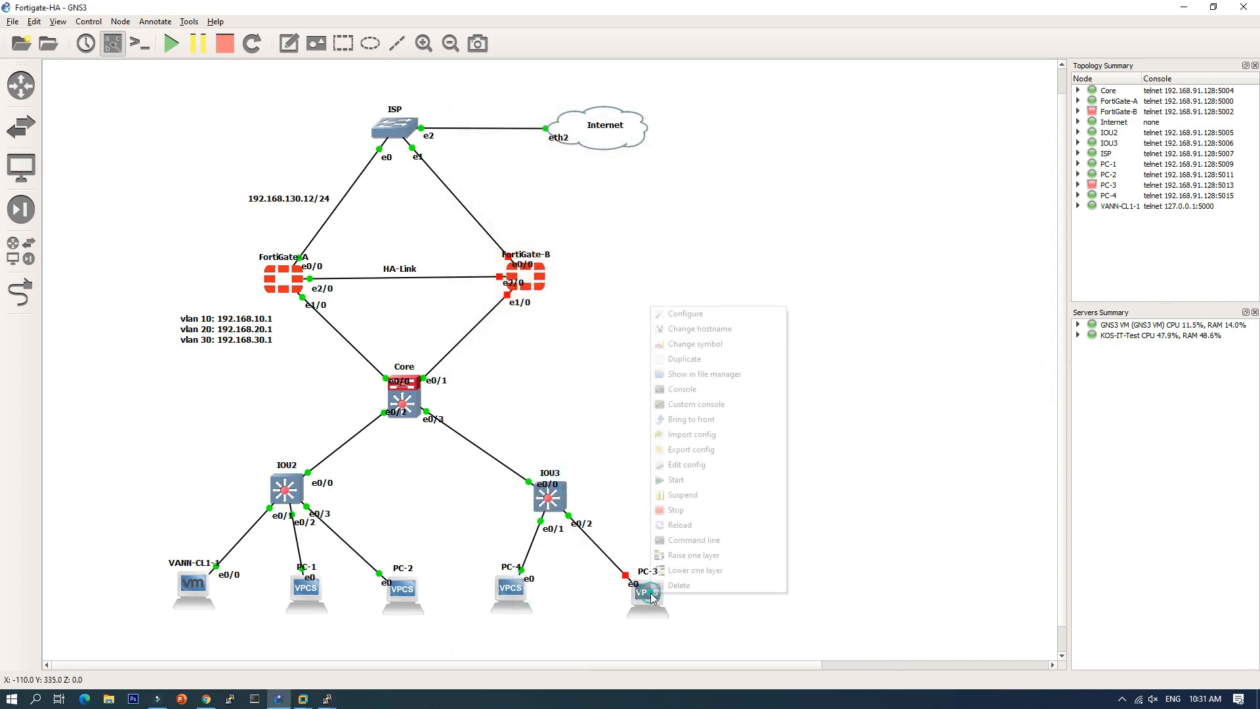
pyautogui.click(687, 477)
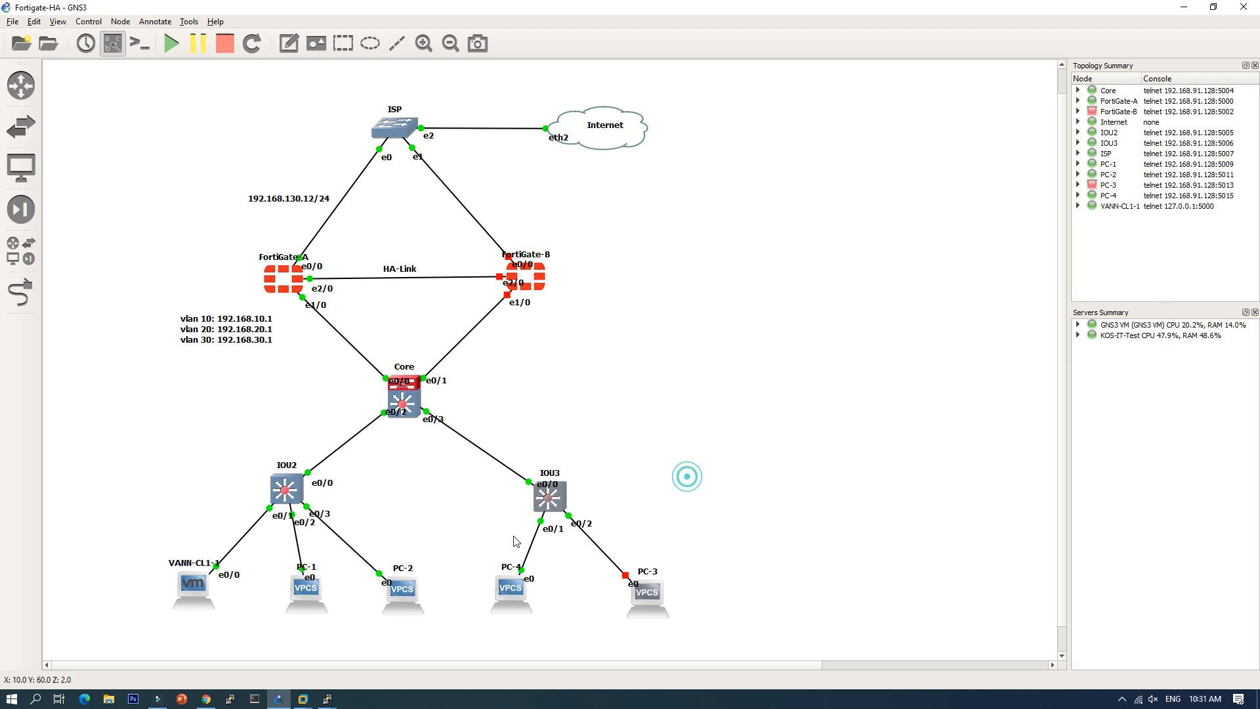
# Step: Get PC-2 an address over DHCP with ip dhcp
pyautogui.doubleClick(408, 593)
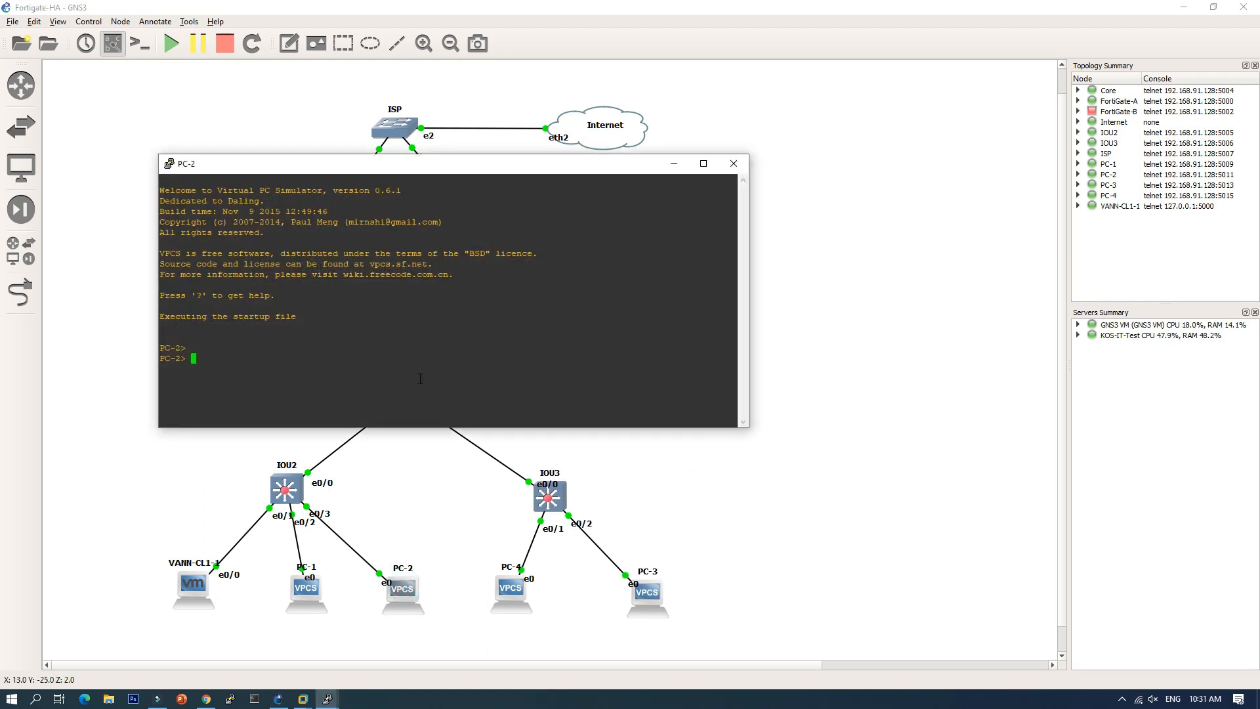
pyautogui.write('ip dhcp')
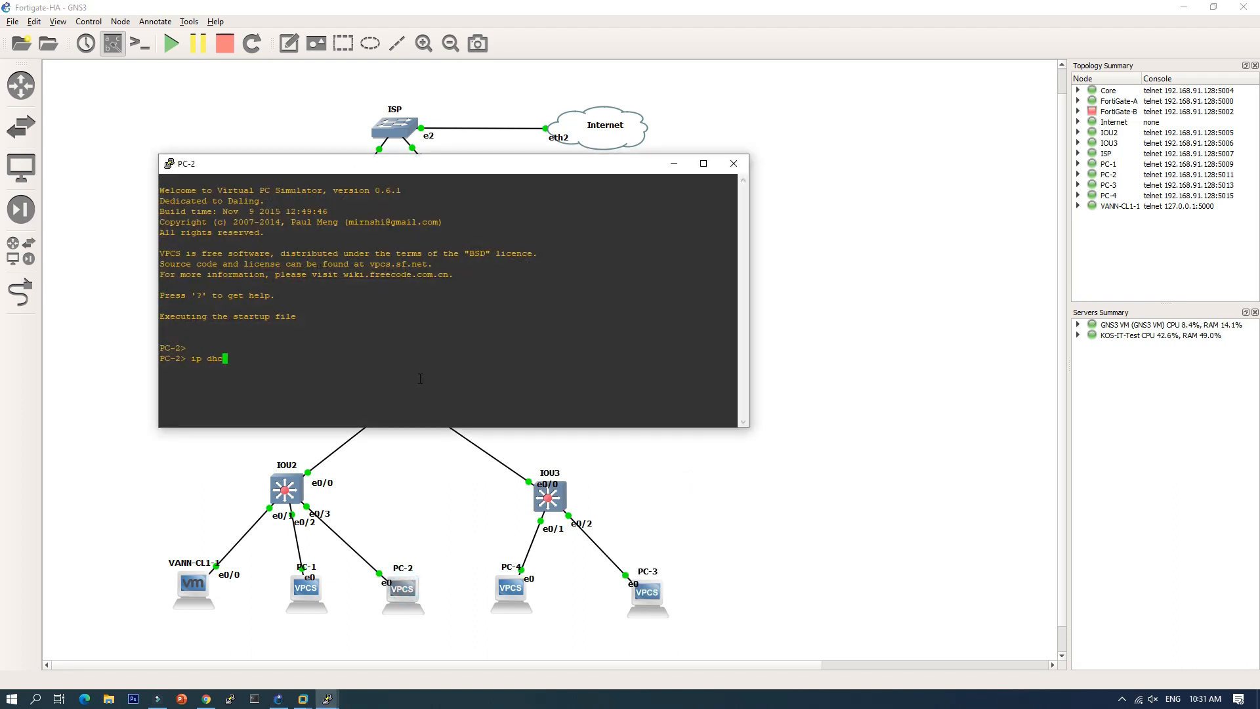
pyautogui.press('Return')
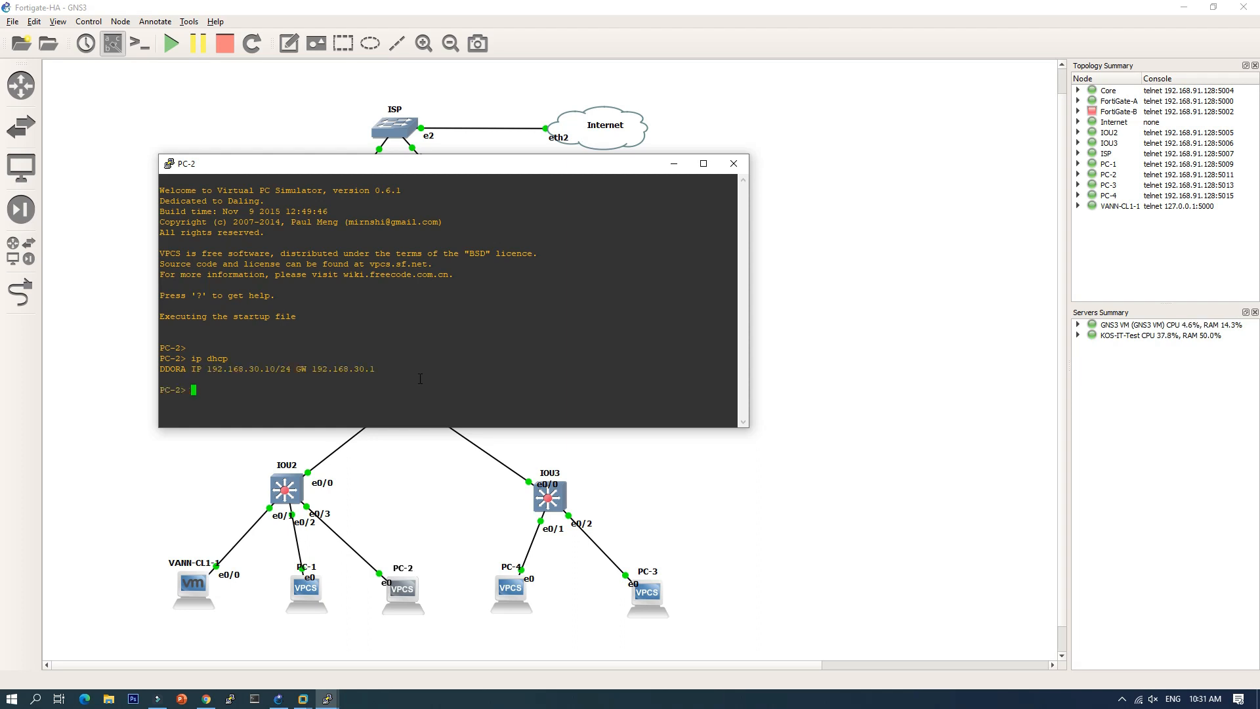
# Step: From PC-2, ping 192.168.20.10 and then 1.1.1.1
pyautogui.write('ing 192.168.20.10')
pyautogui.press('Return')
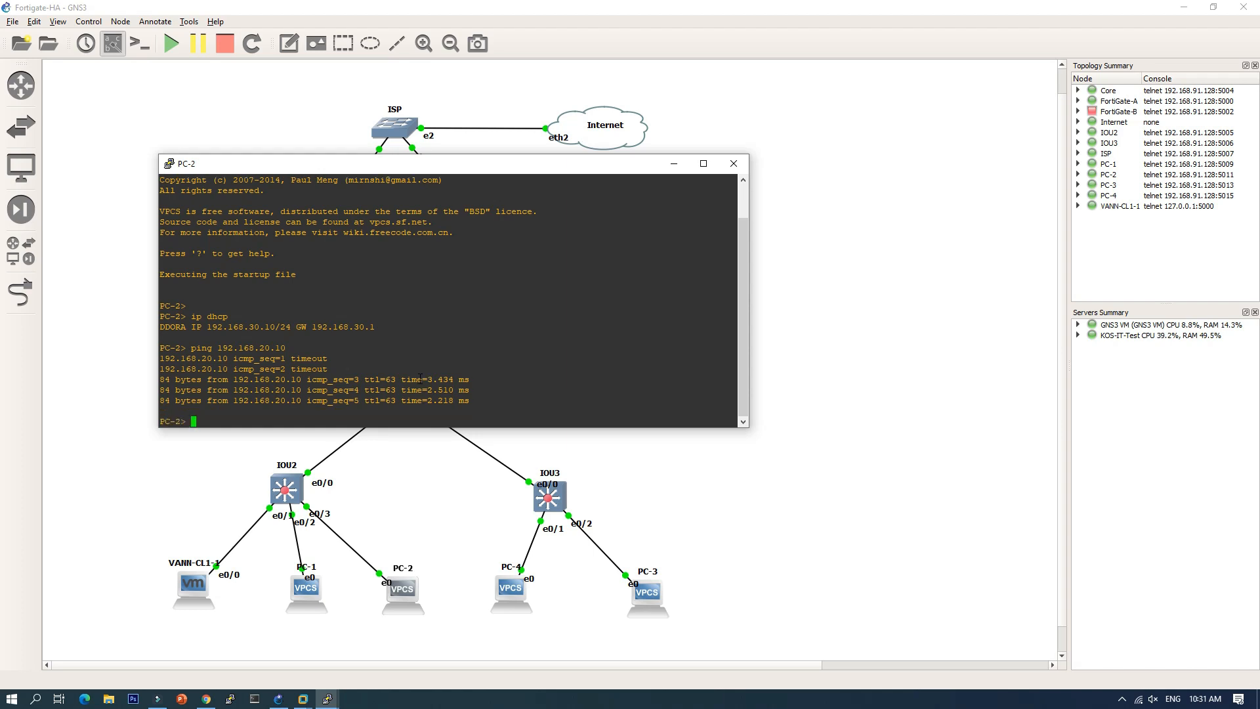
pyautogui.write('ing 1.1.1.1')
pyautogui.press('Return')
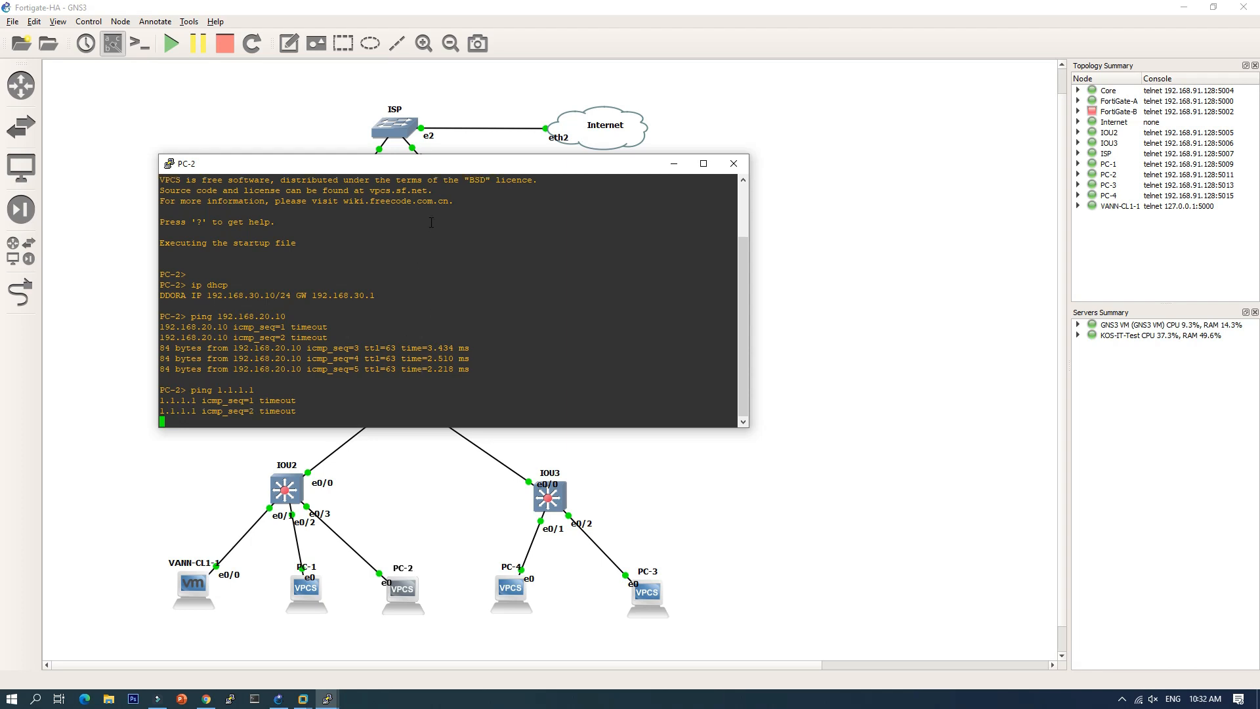
pyautogui.moveTo(426, 169); pyautogui.dragTo(731, 156)
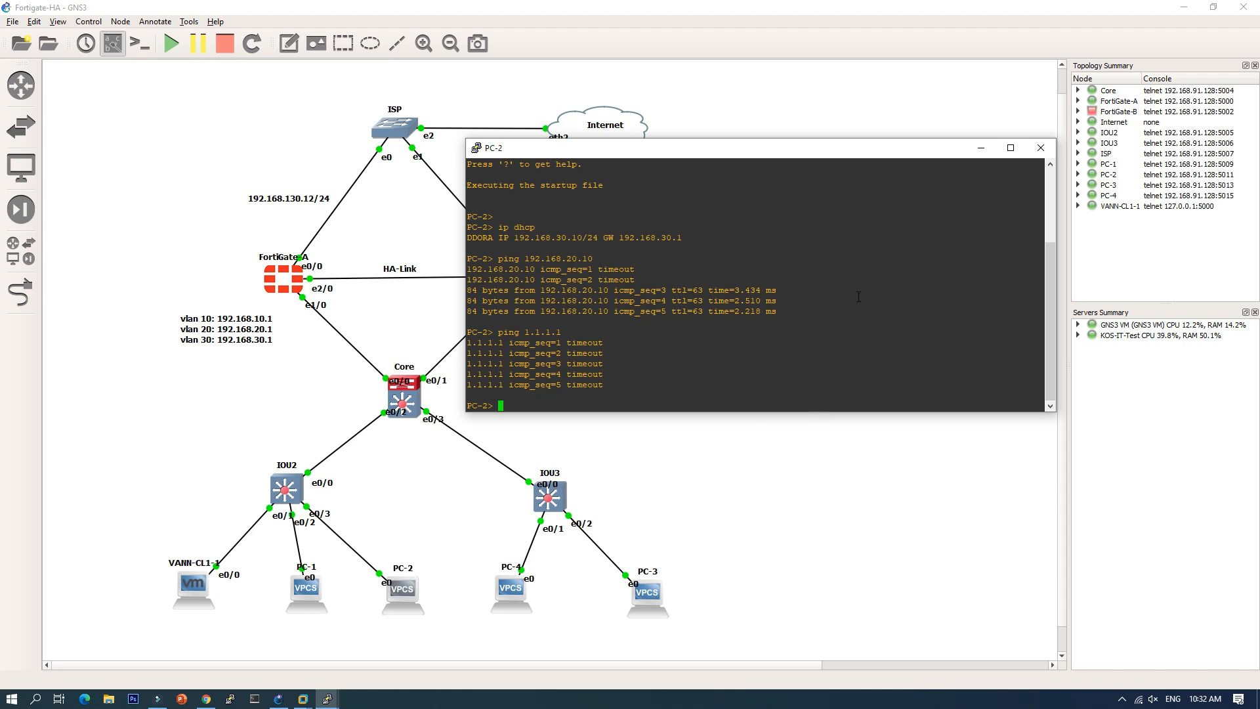
# Step: Put PC-2's console away and run ip dhcp on PC-4 to get 192.168.10.11
pyautogui.click(981, 148)
pyautogui.doubleClick(511, 588)
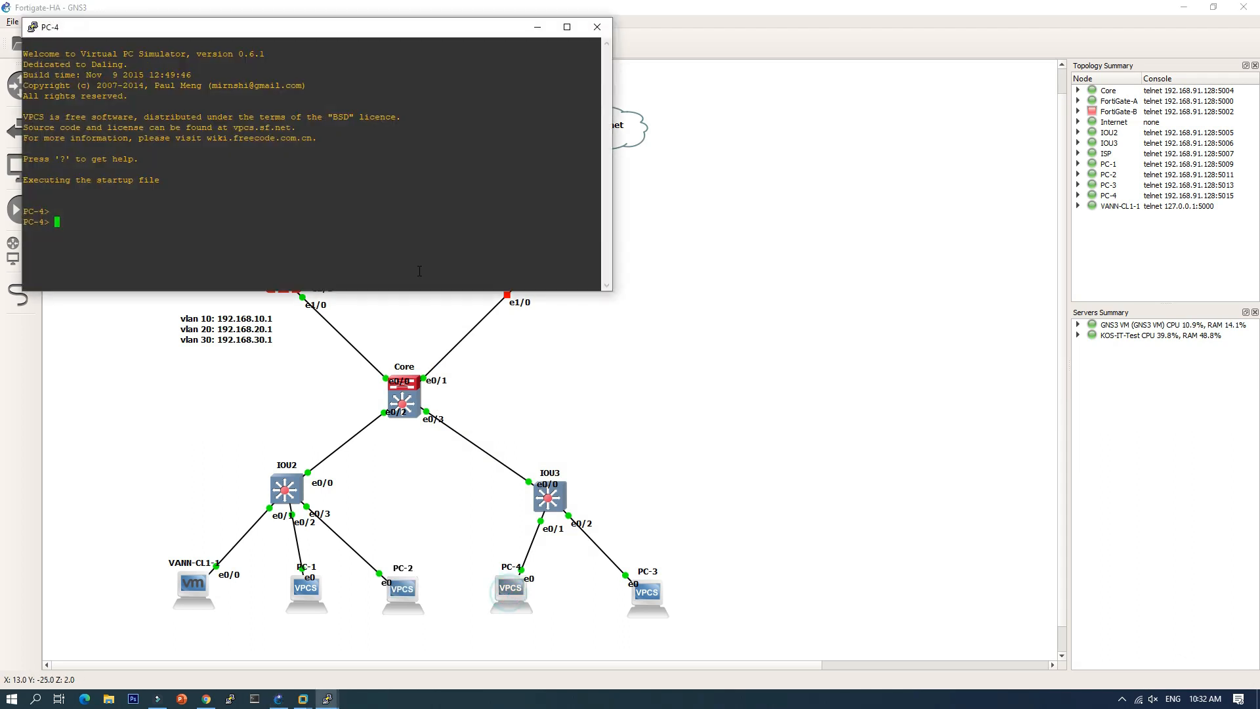
pyautogui.write('ip ')
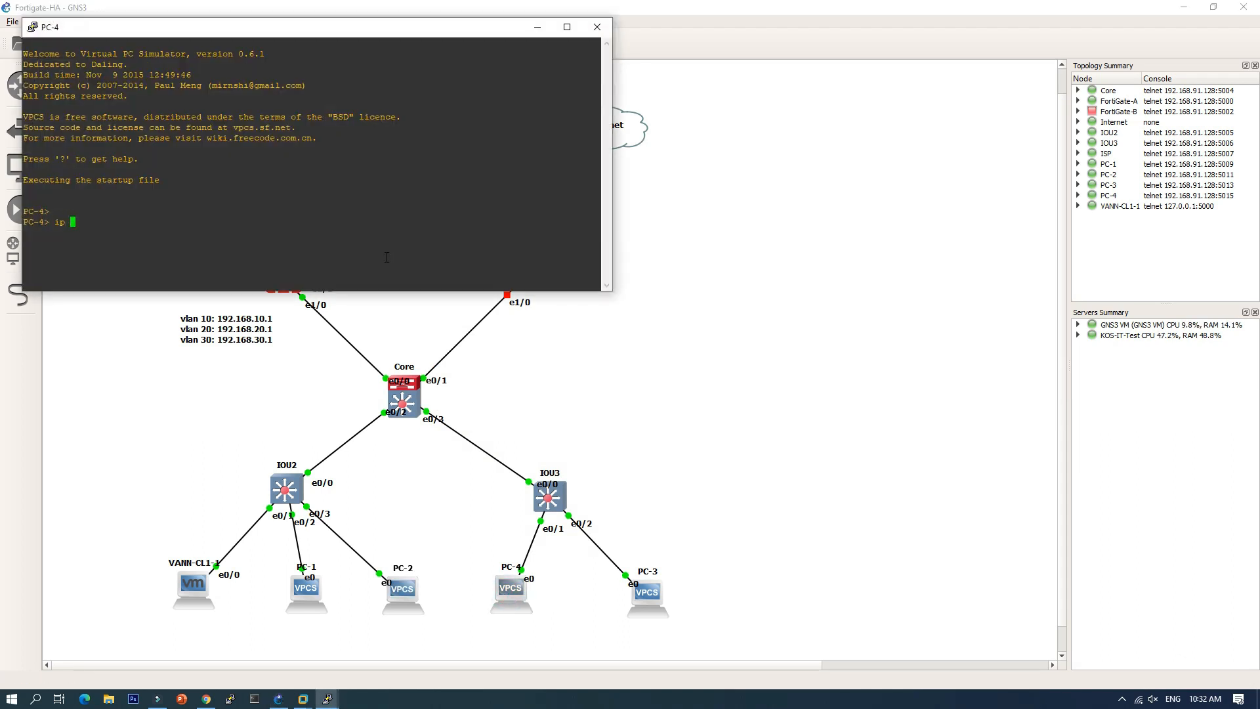
pyautogui.write('dhcp')
pyautogui.press('Return')
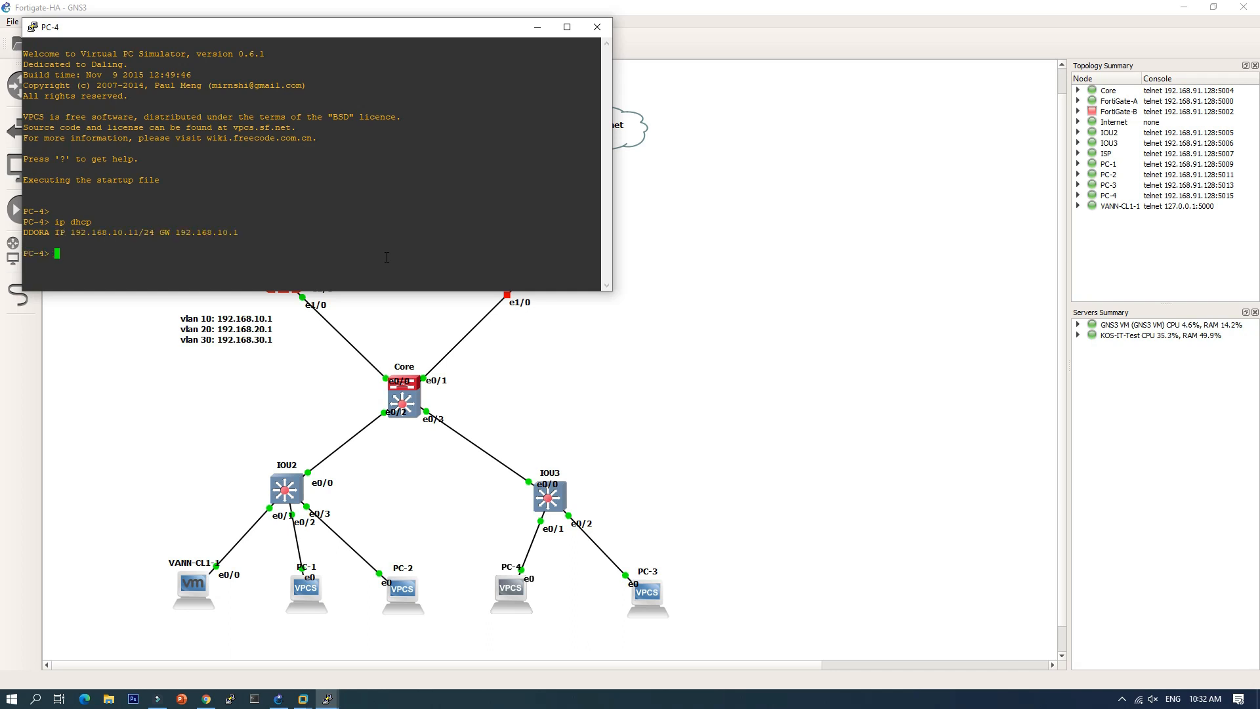
pyautogui.click(538, 30)
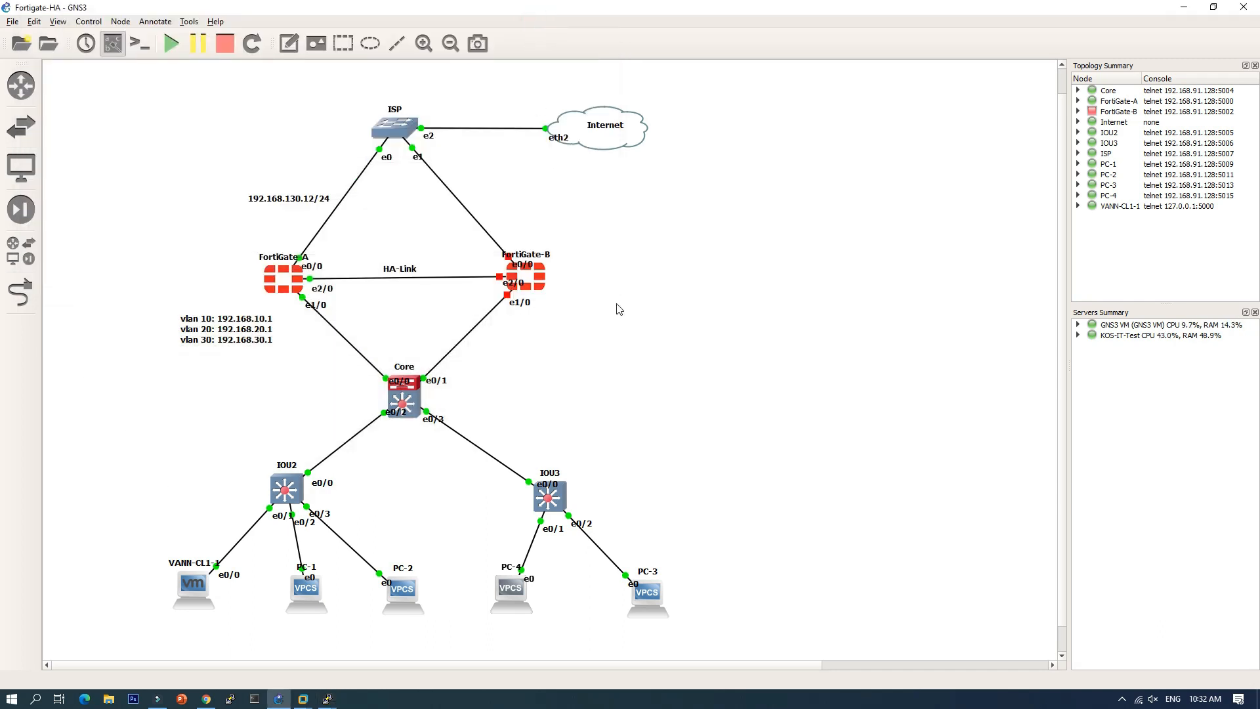
# Step: Select and then deselect the FortiGate-B and FortiGate-A nodes in the topology
pyautogui.click(534, 252)
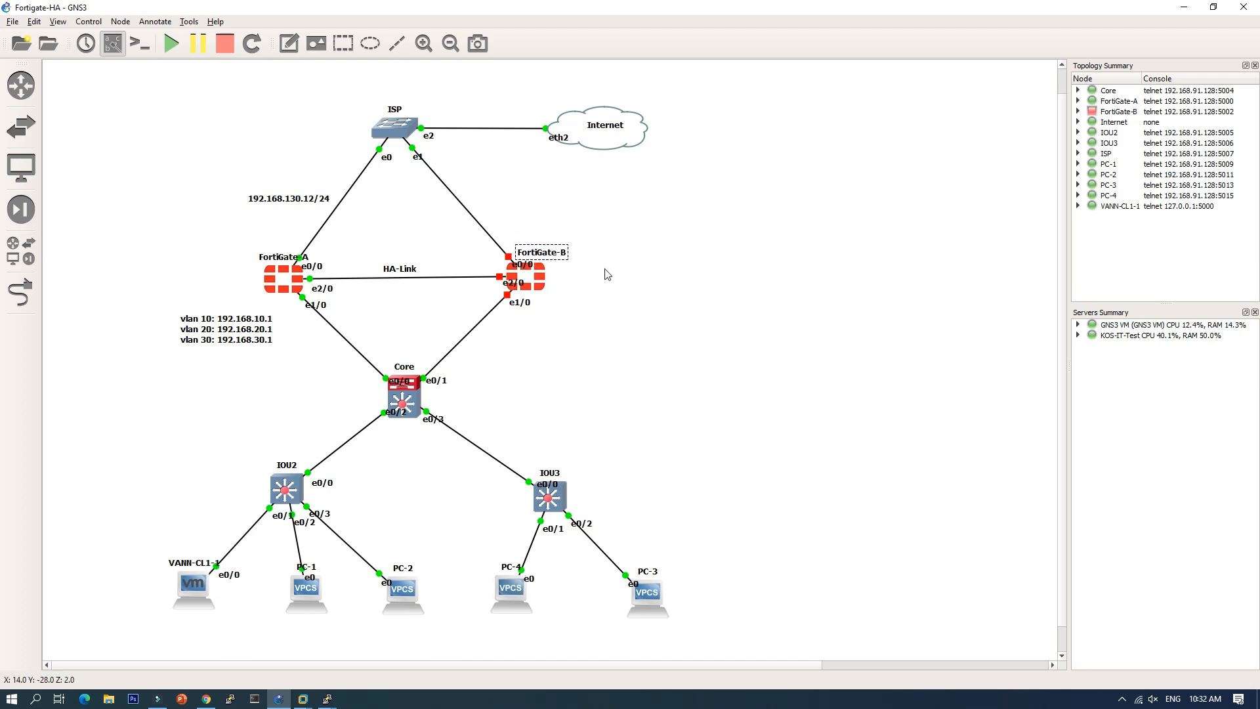
pyautogui.click(603, 269)
pyautogui.click(273, 256)
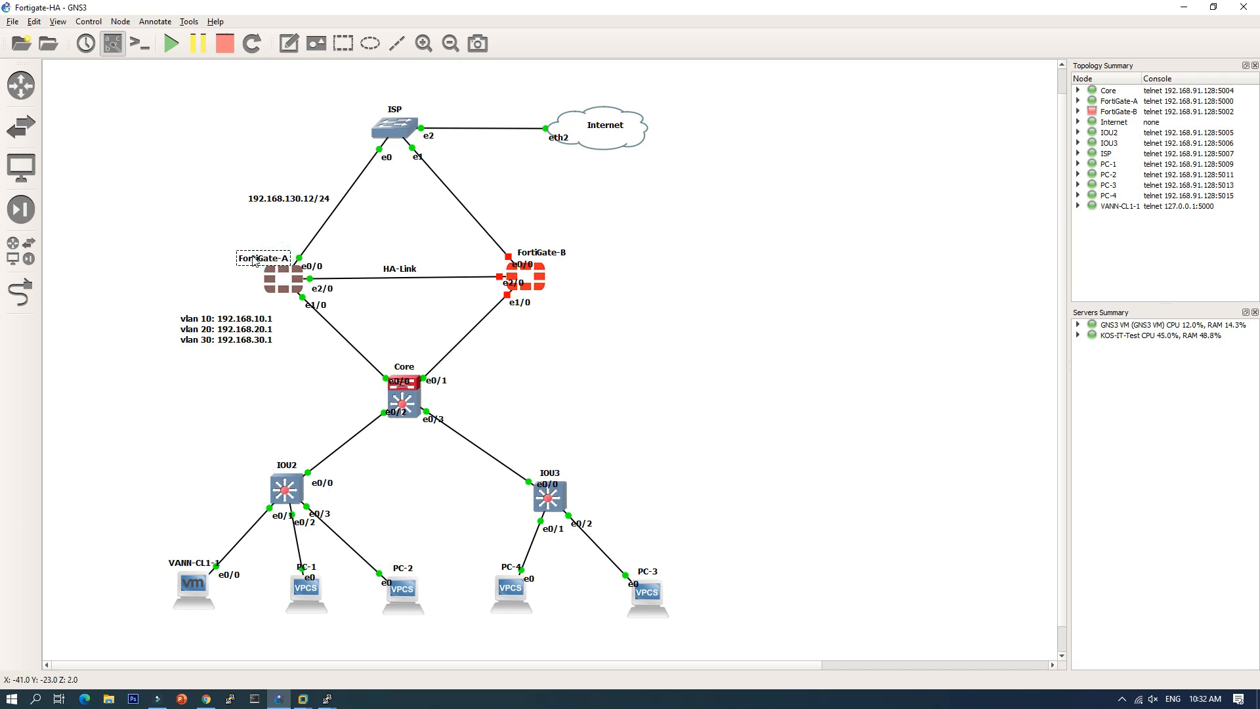
pyautogui.click(174, 250)
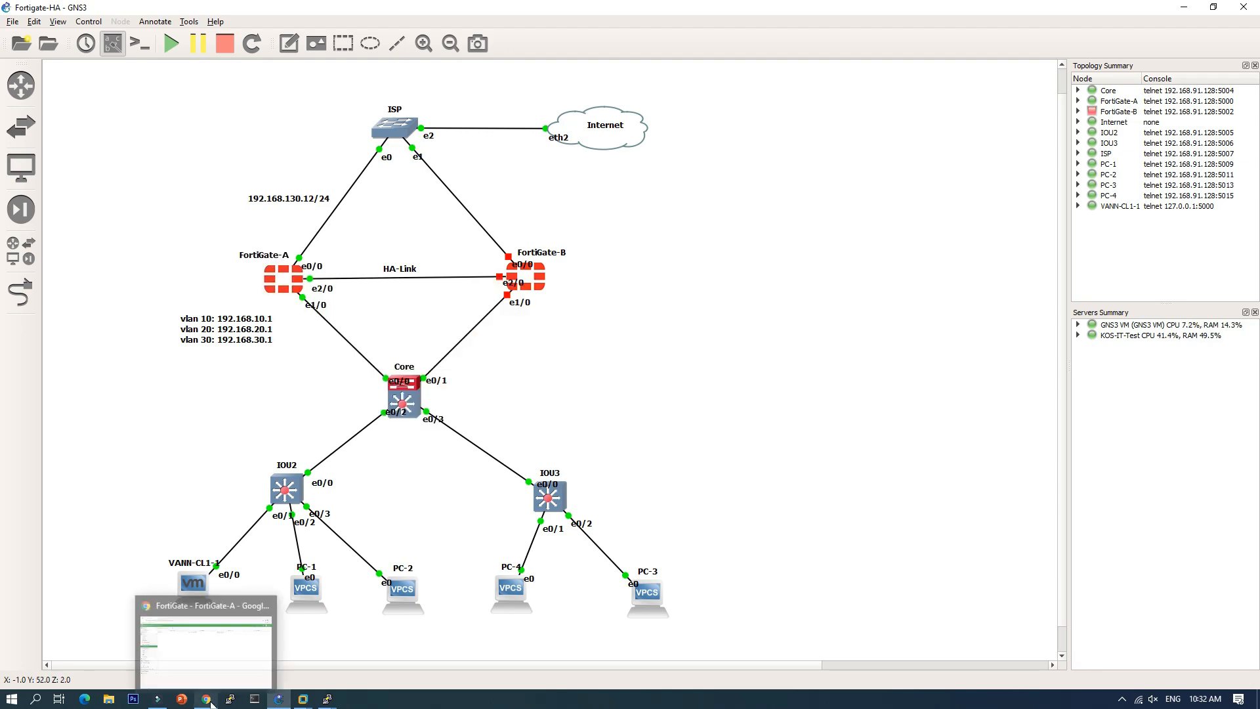
# Step: Check FortiGate-A's interfaces, static routes and inter-vlan IPv4 policies, then go back to GNS3
pyautogui.click(207, 700)
pyautogui.click(47, 186)
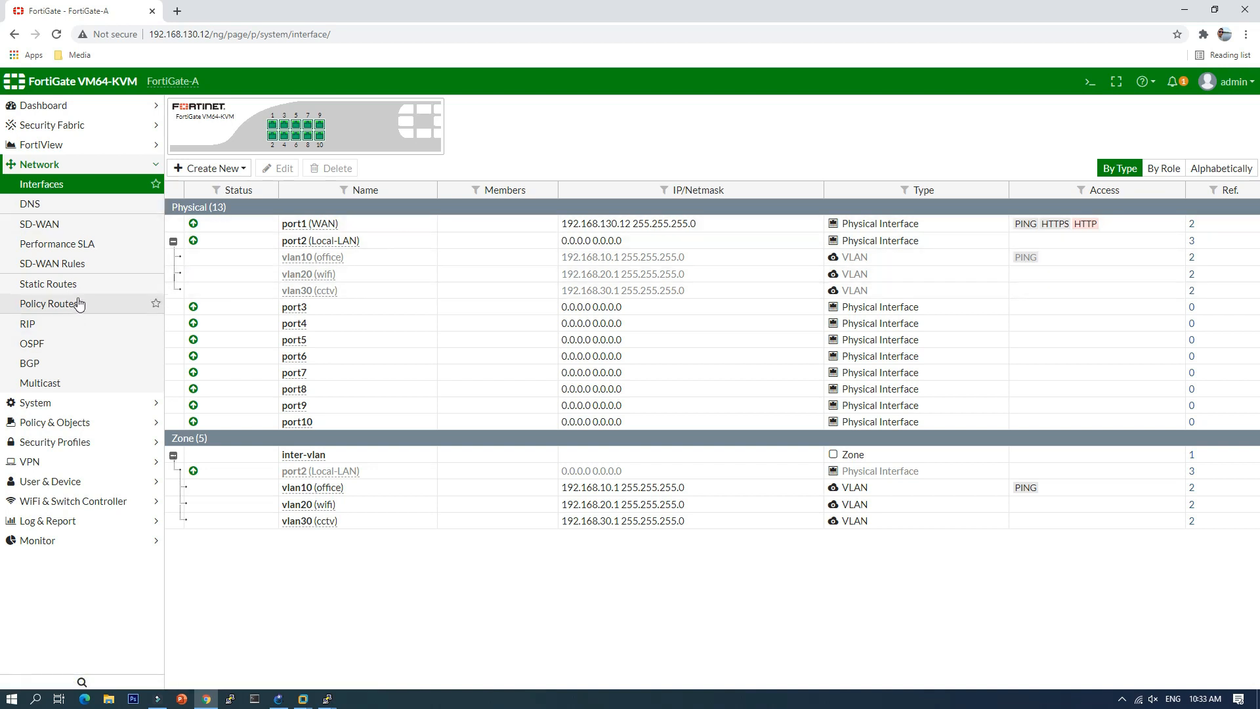
pyautogui.click(60, 285)
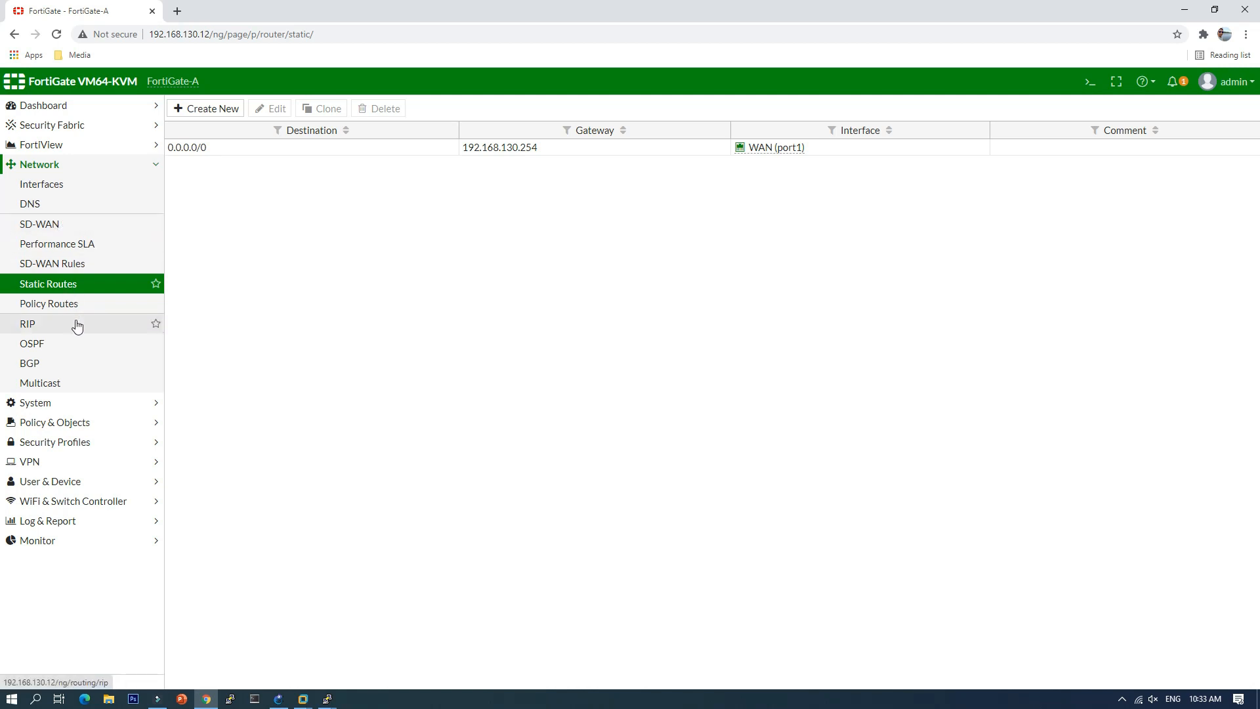
pyautogui.click(49, 422)
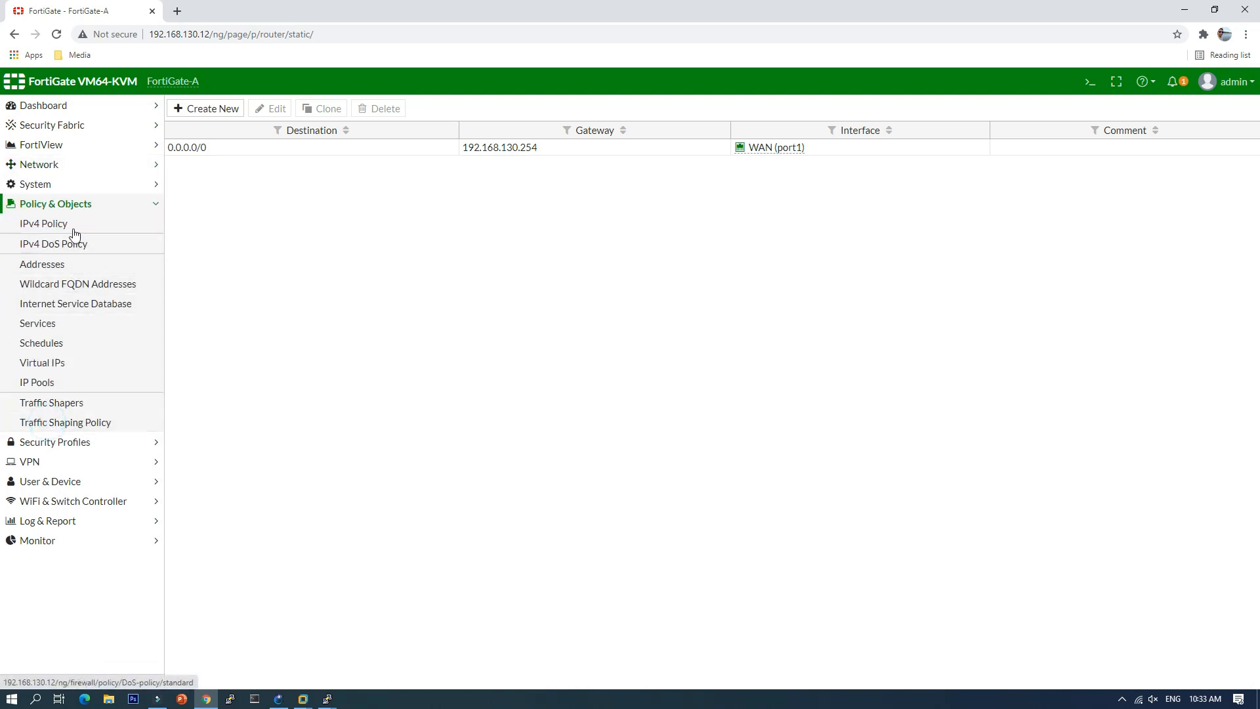
pyautogui.click(69, 224)
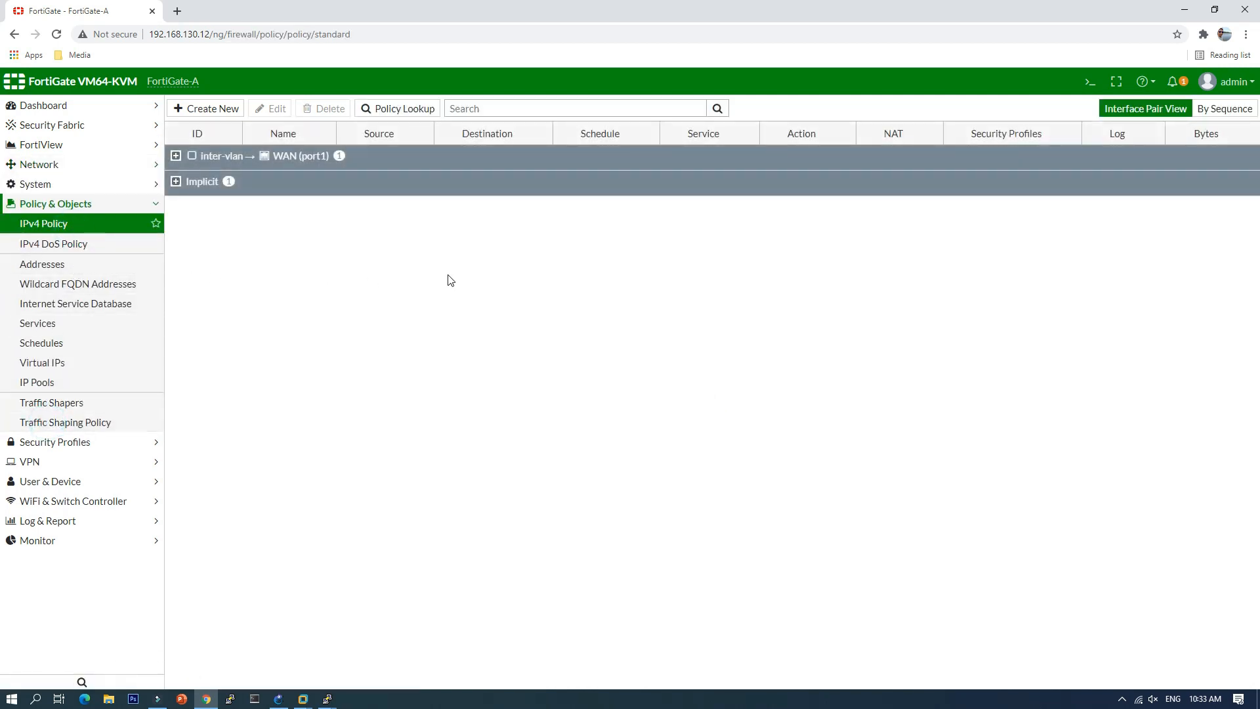
pyautogui.click(176, 156)
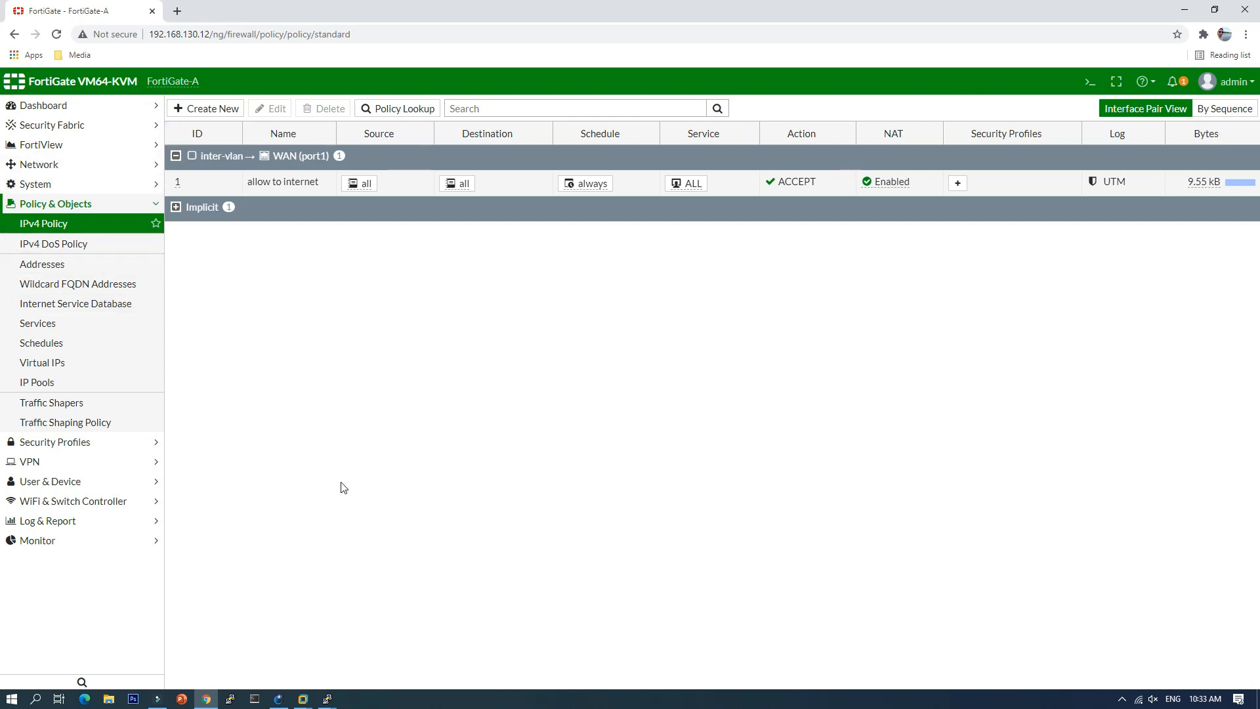
pyautogui.click(278, 699)
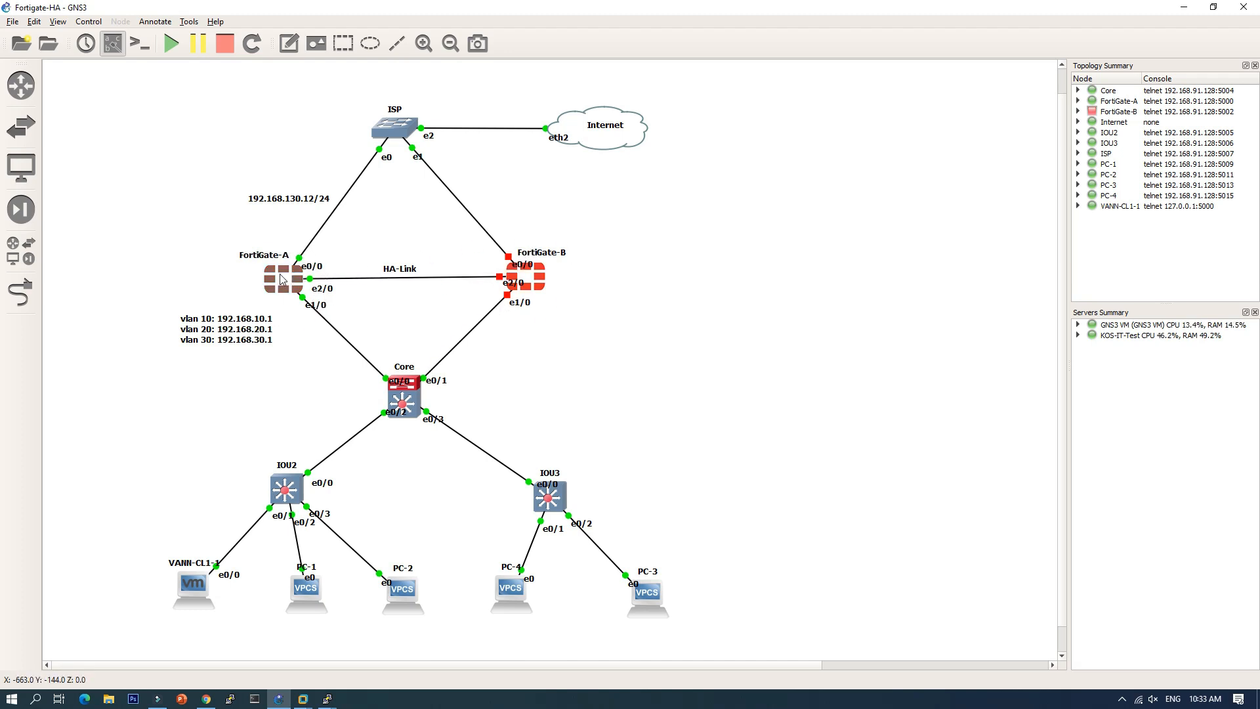
pyautogui.moveTo(281, 279)
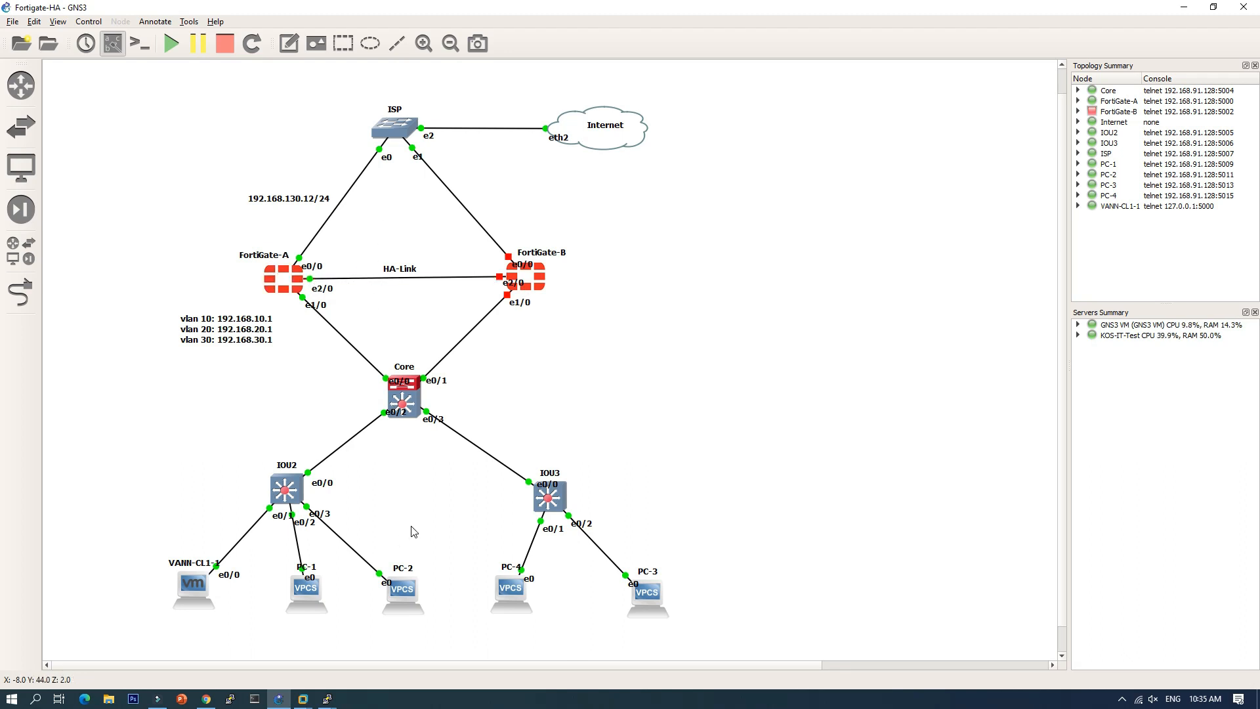
# Step: Set FortiGate-A's HA mode to Active-Active with device priority 200
pyautogui.click(211, 697)
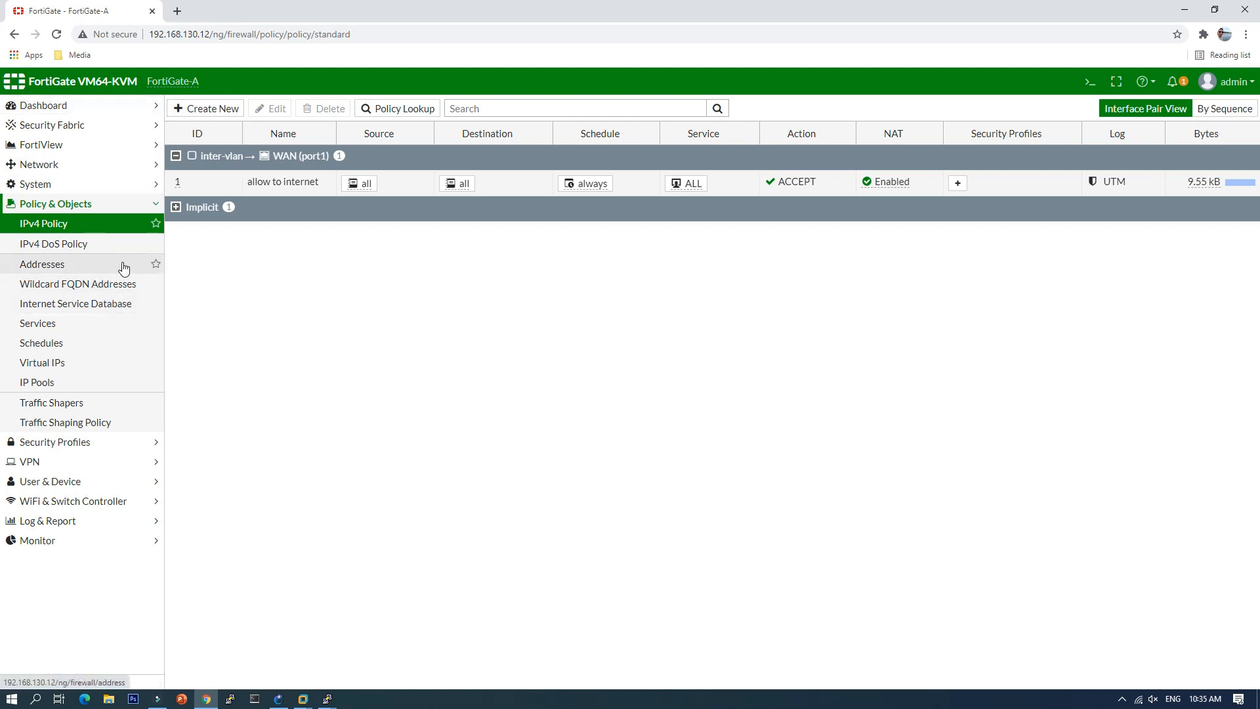
pyautogui.click(57, 190)
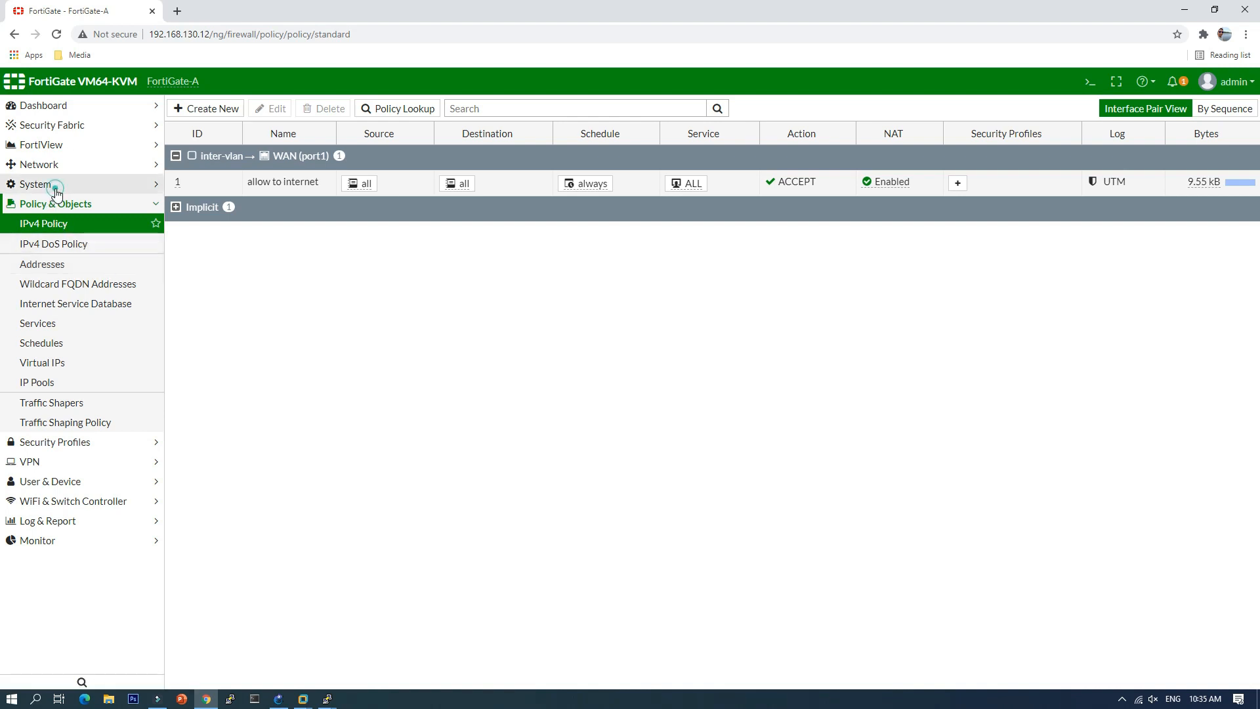
pyautogui.click(39, 284)
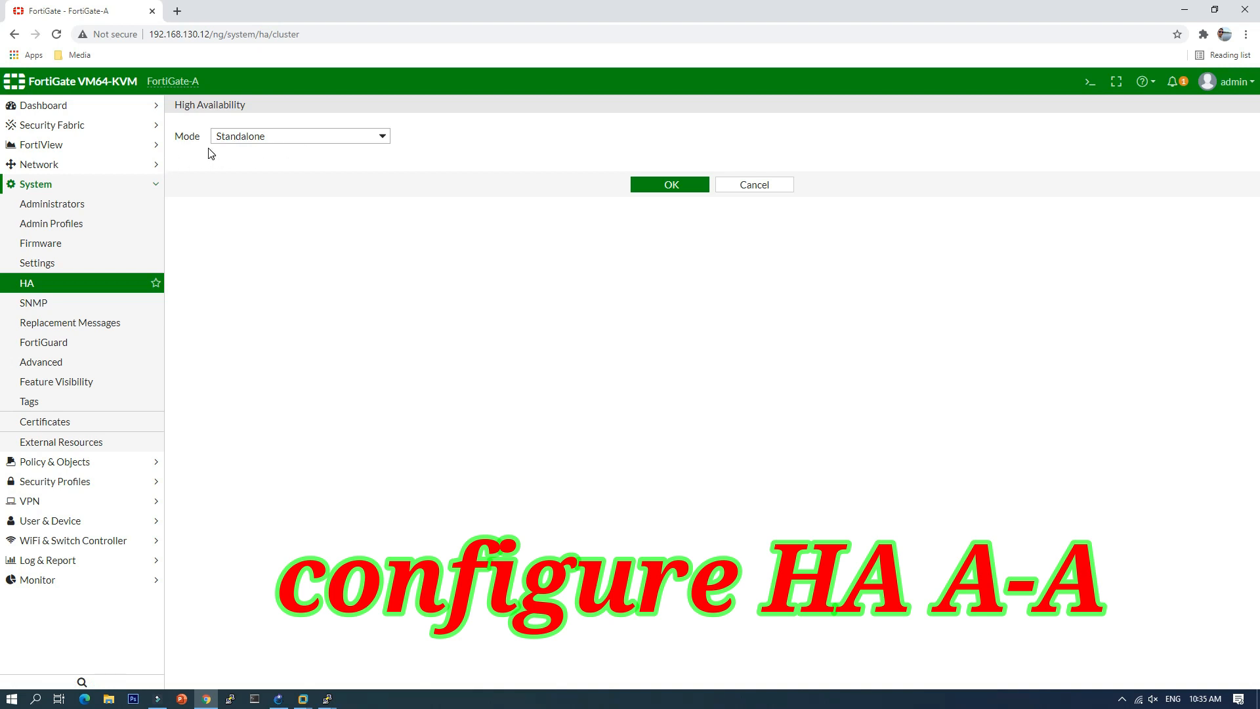
pyautogui.click(311, 136)
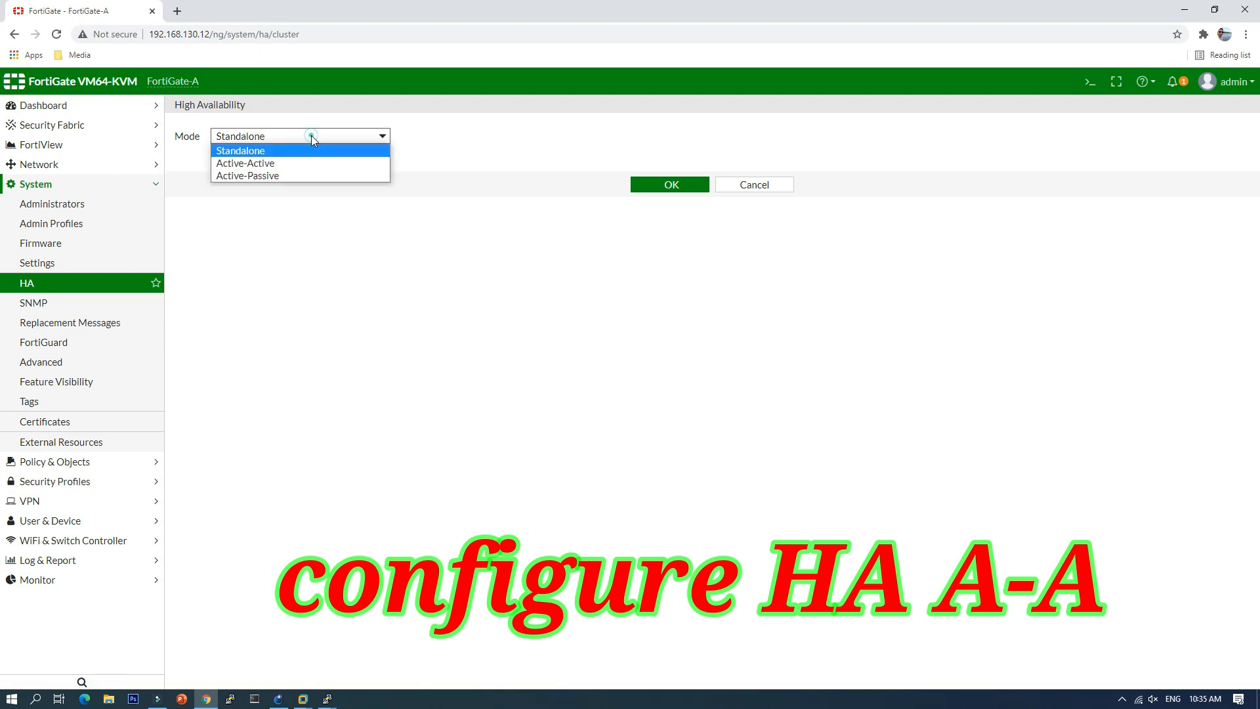
pyautogui.click(290, 163)
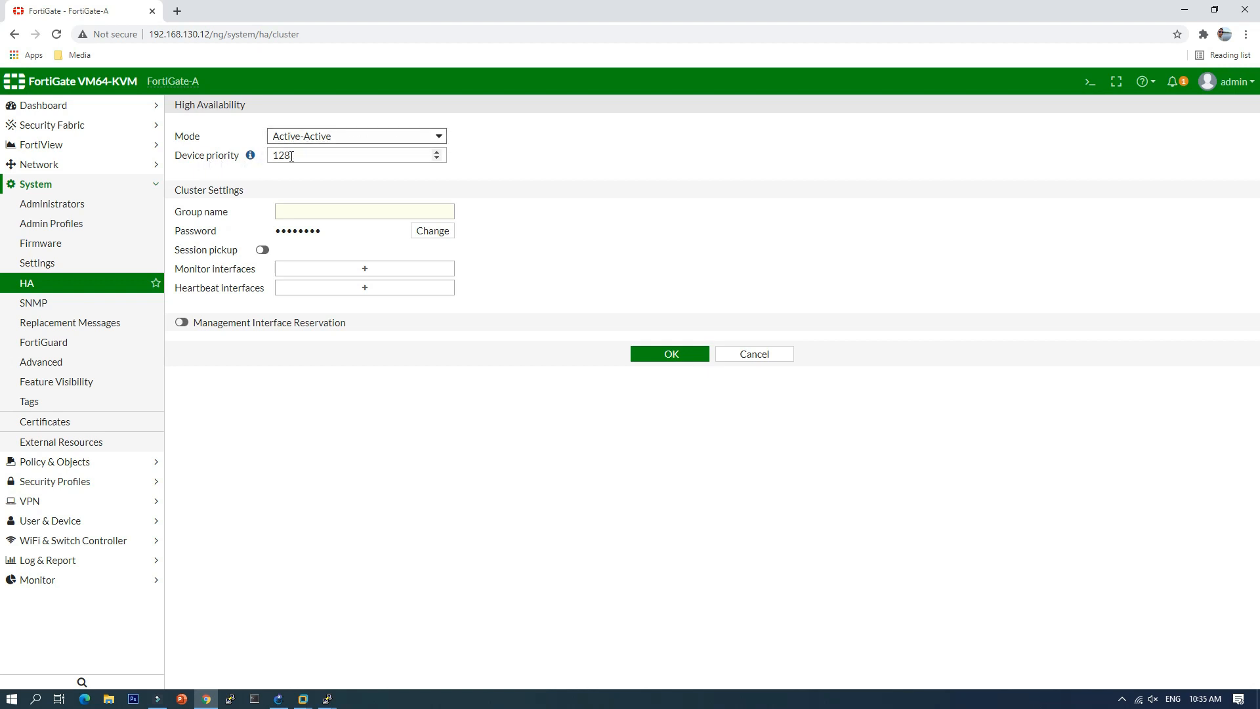
pyautogui.moveTo(299, 155); pyautogui.dragTo(274, 156)
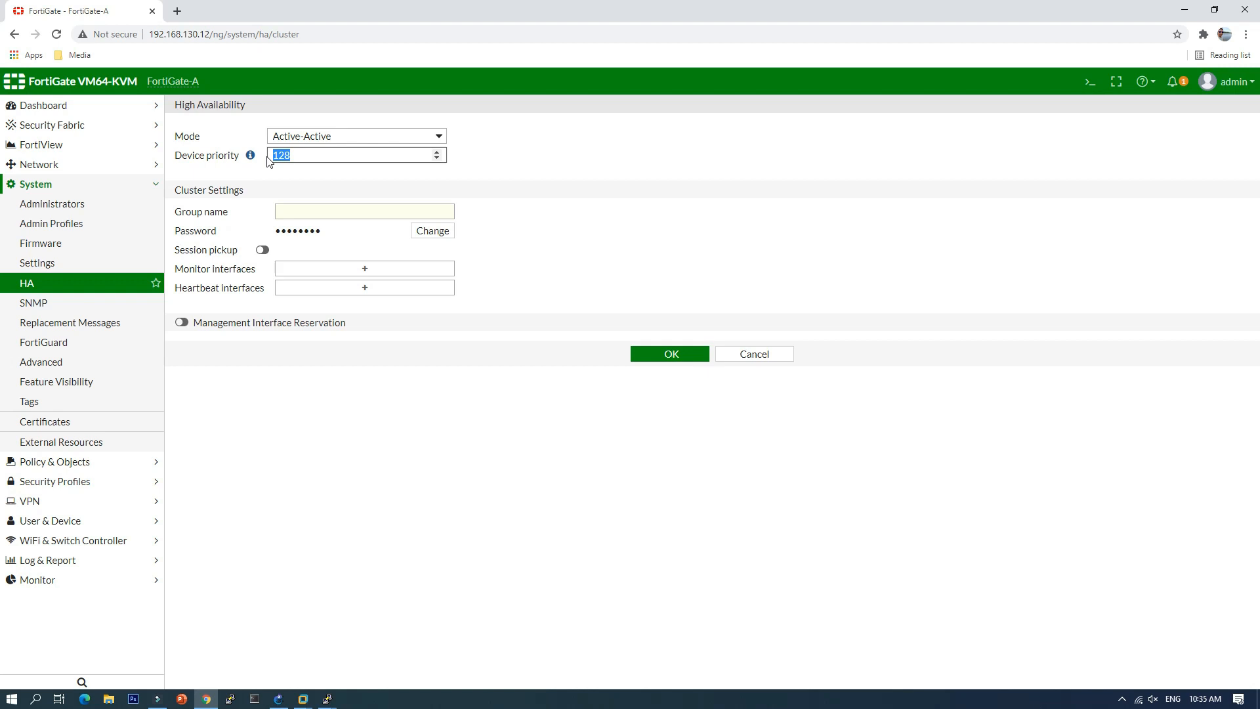
pyautogui.write('2000')
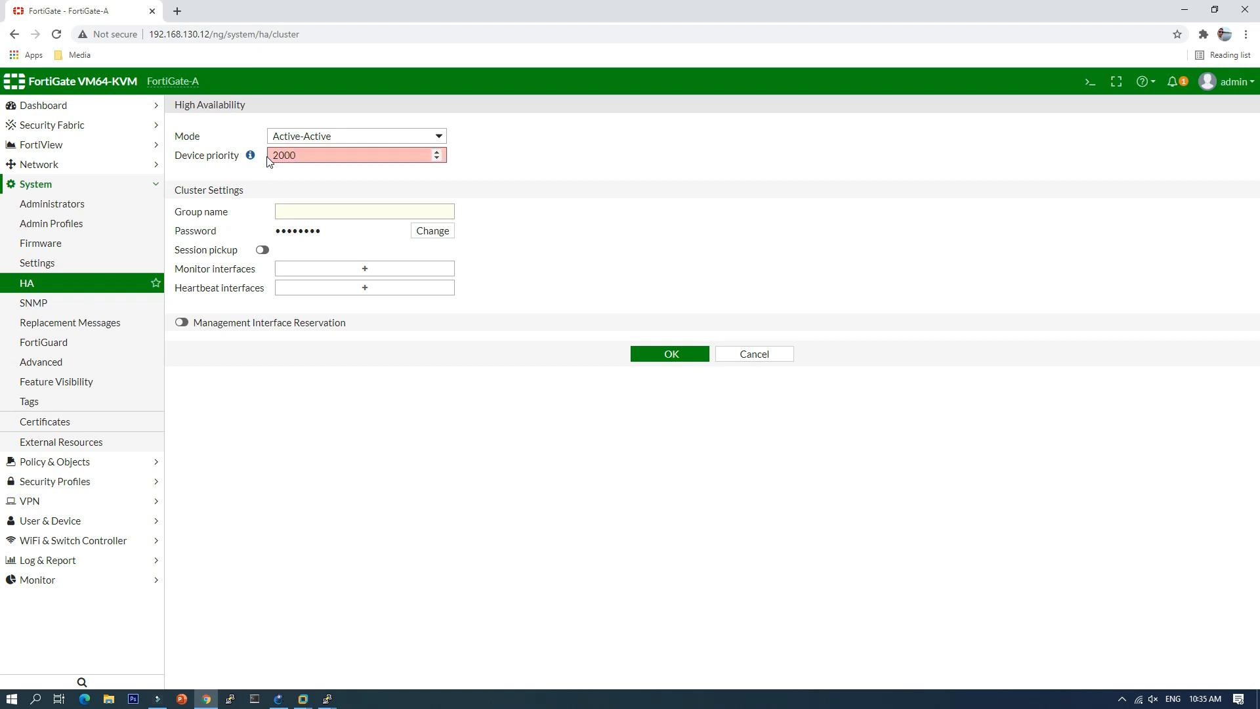
pyautogui.press('BackSpace')
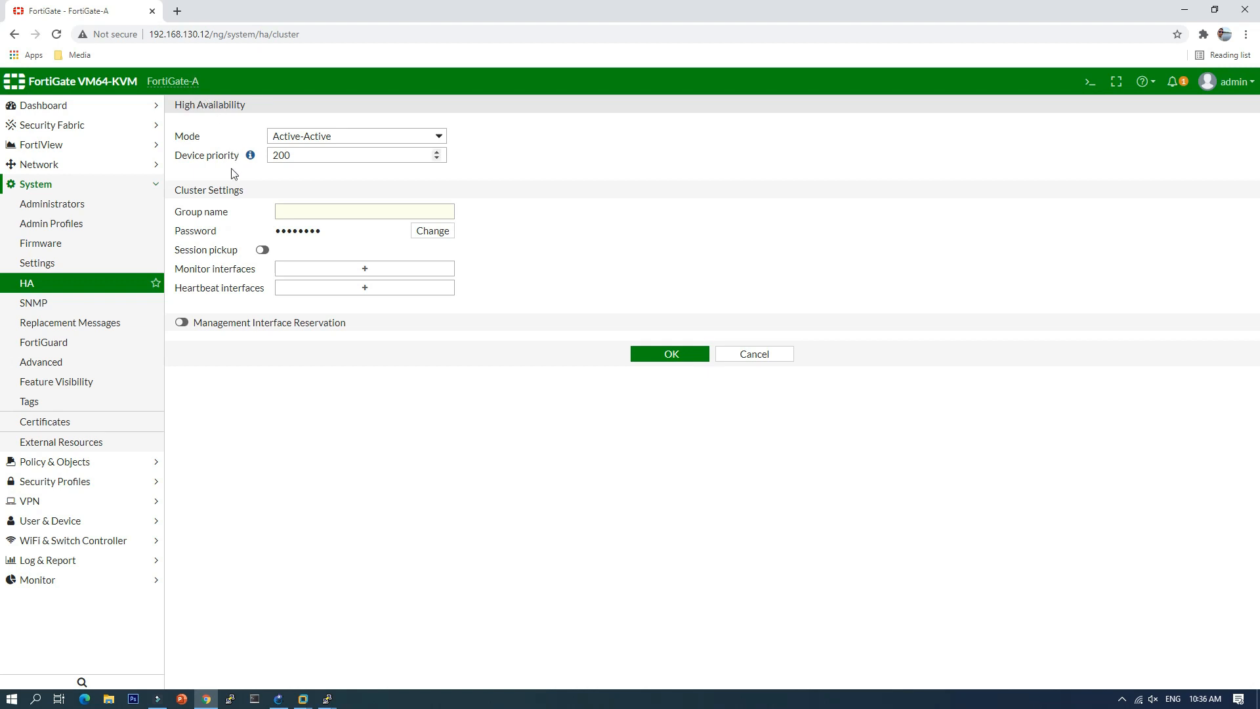
# Step: Enter group name HA-Group, set the cluster password, and enable session pickup
pyautogui.click(284, 212)
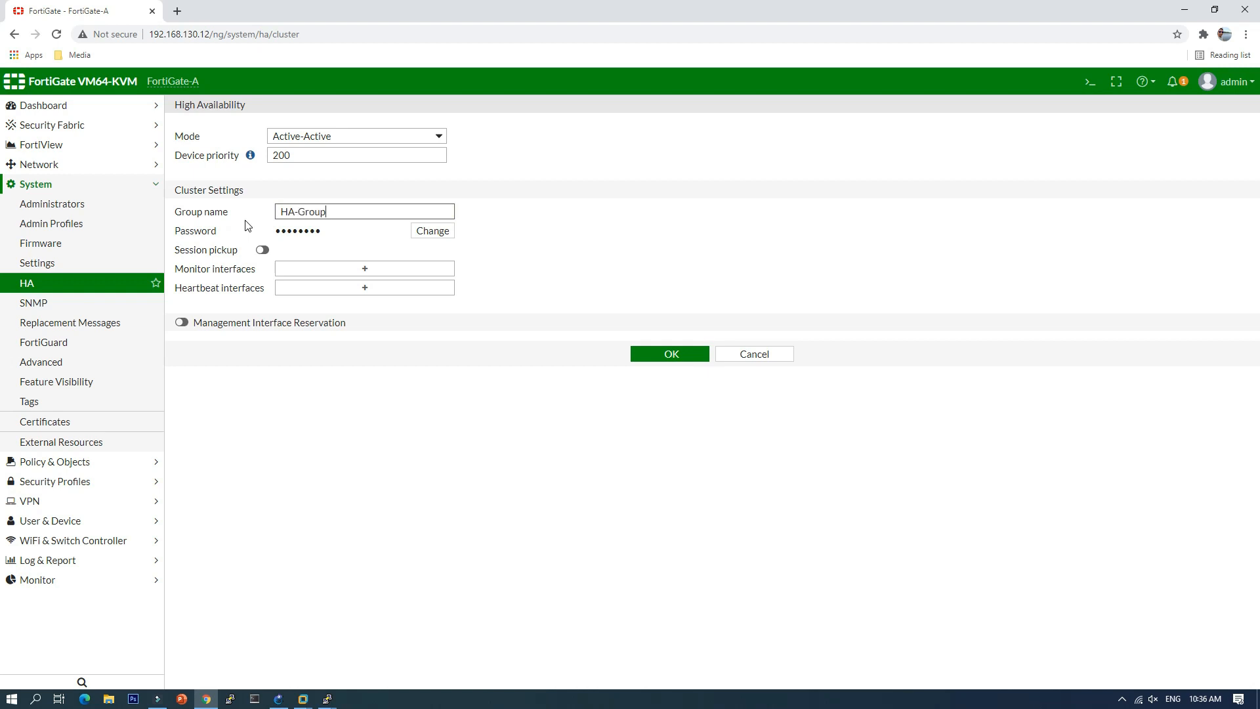
pyautogui.click(430, 231)
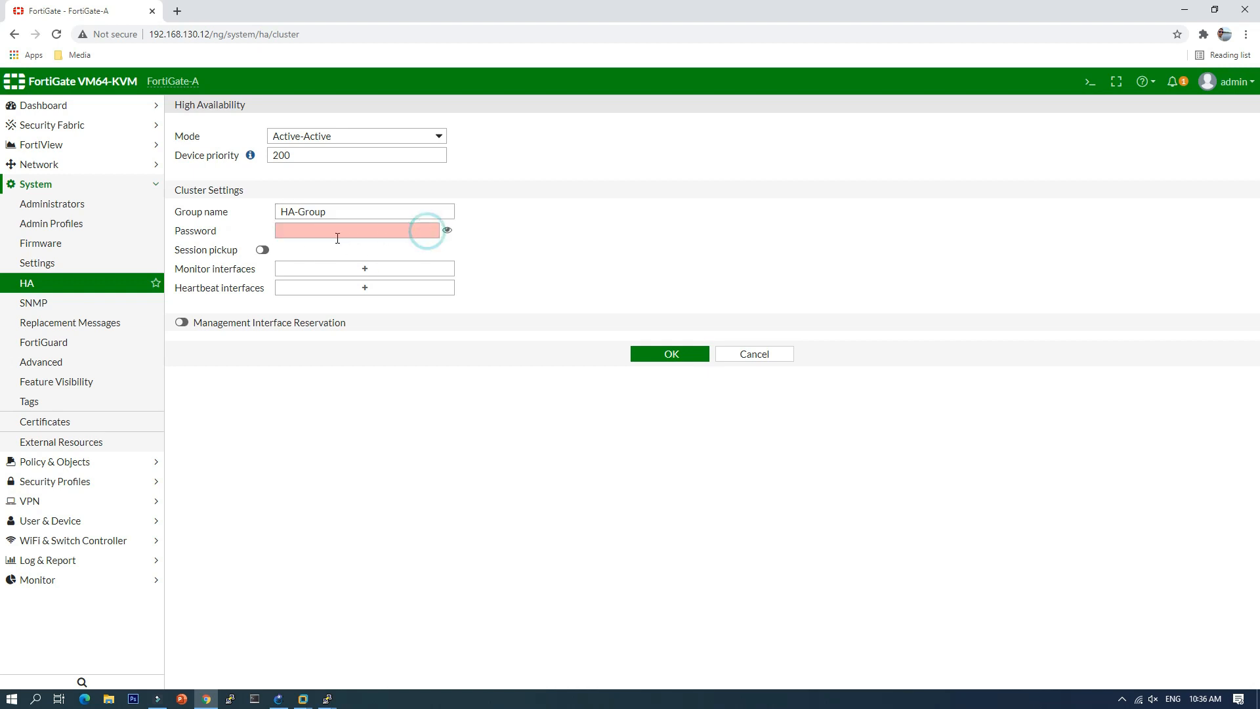
pyautogui.click(328, 234)
pyautogui.write('fo')
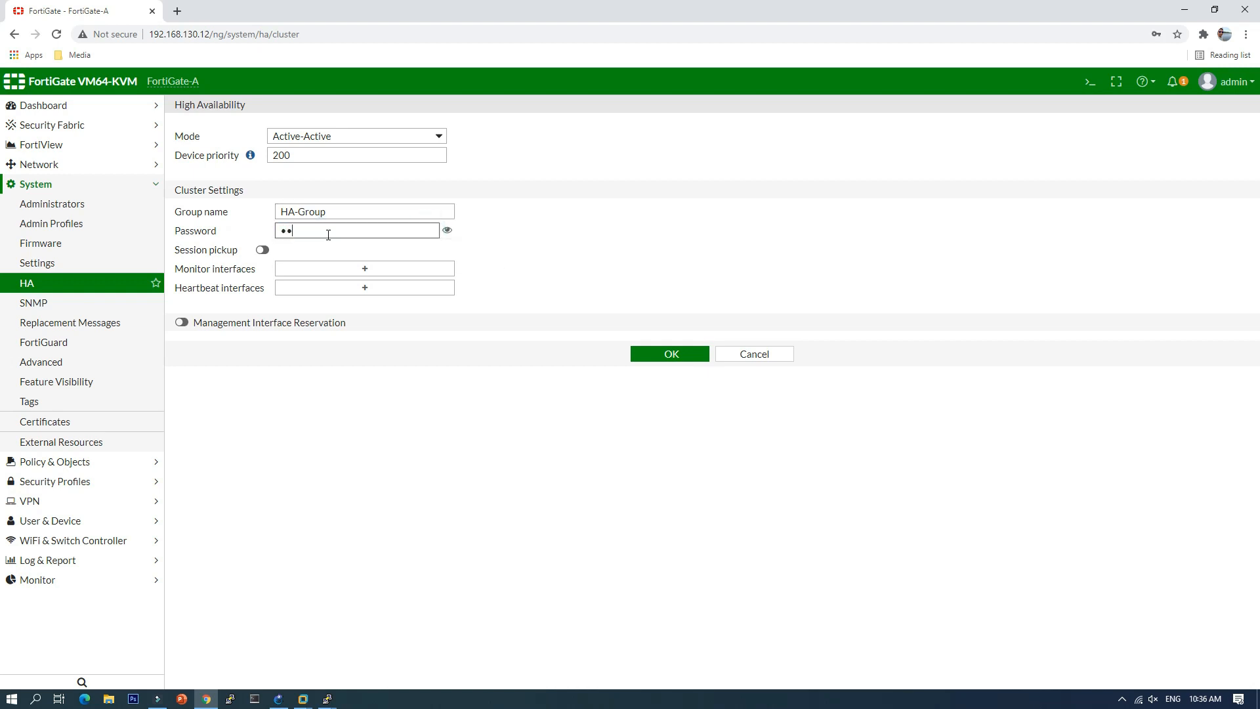
pyautogui.click(447, 231)
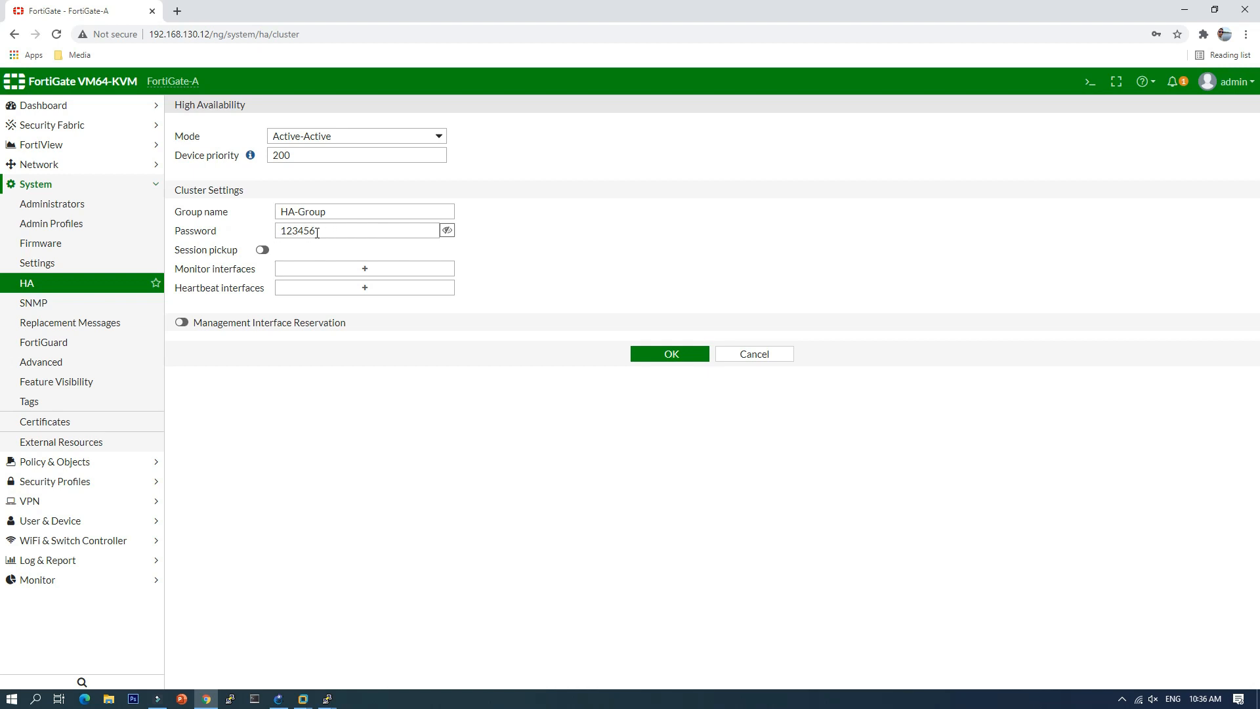
pyautogui.click(541, 223)
pyautogui.click(262, 250)
# Step: Add WAN (port1) and Local-LAN (port2) as monitored interfaces
pyautogui.click(381, 271)
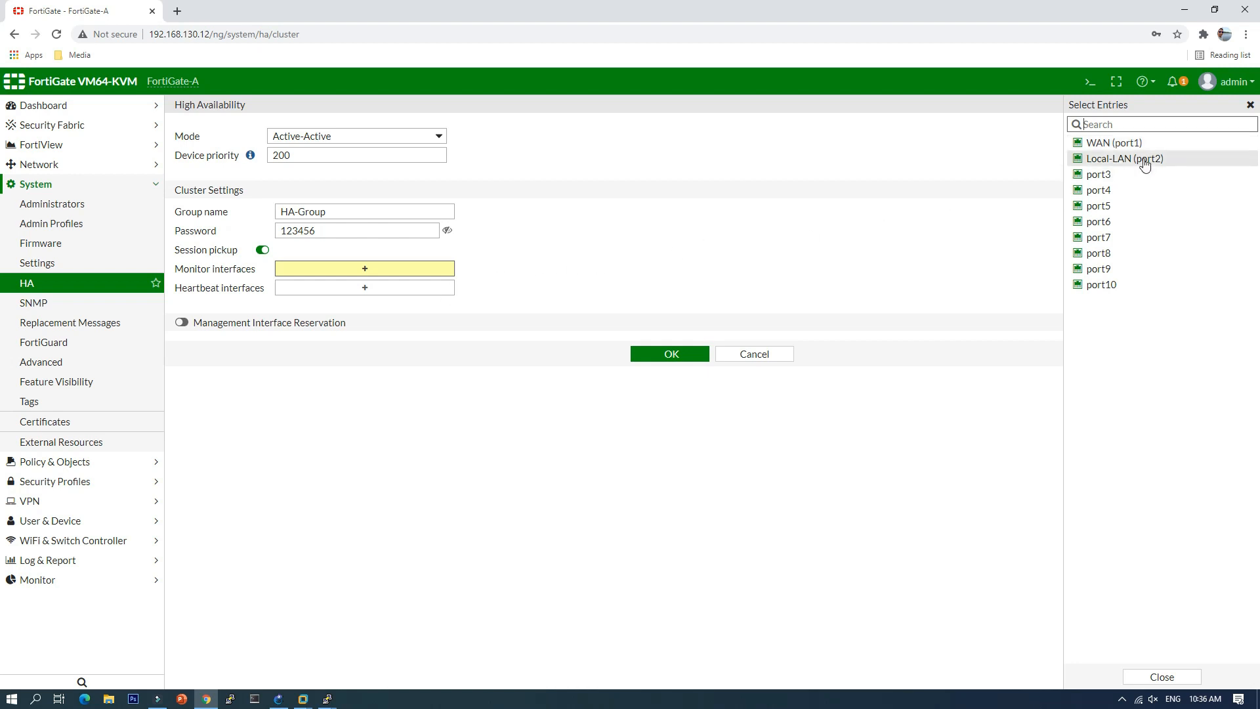
pyautogui.click(1126, 145)
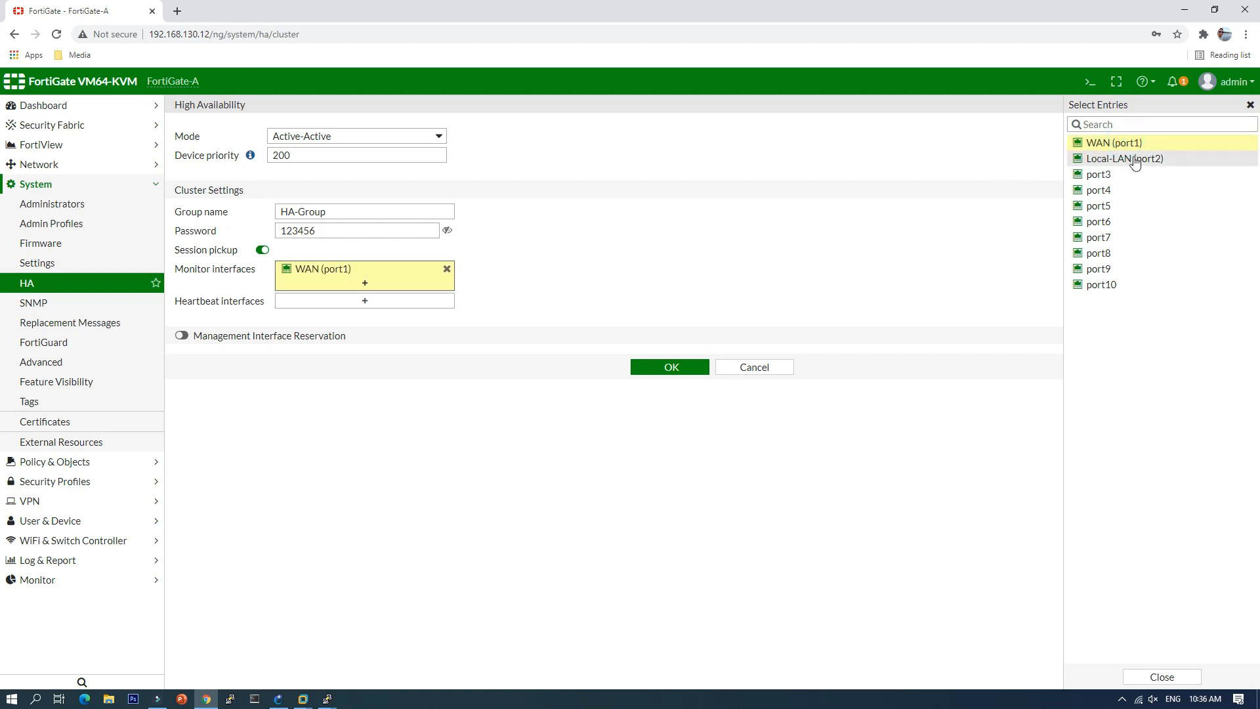
pyautogui.click(1128, 159)
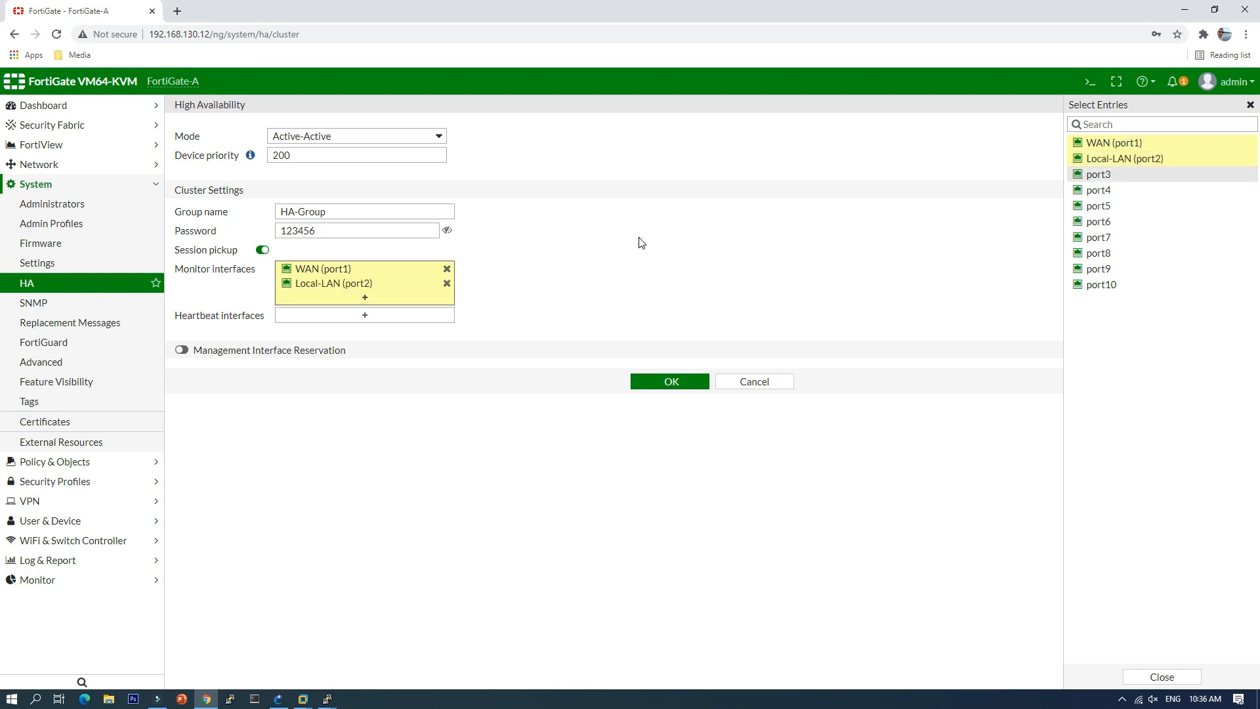
pyautogui.click(279, 700)
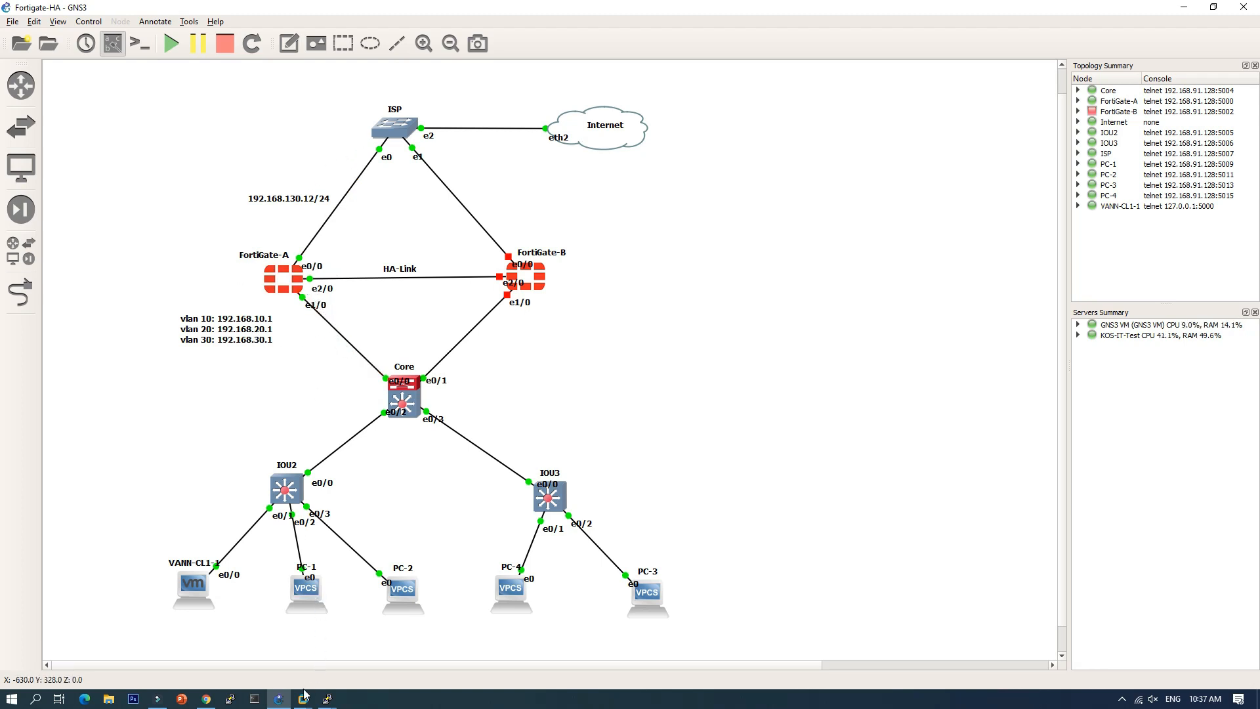
pyautogui.moveTo(206, 700)
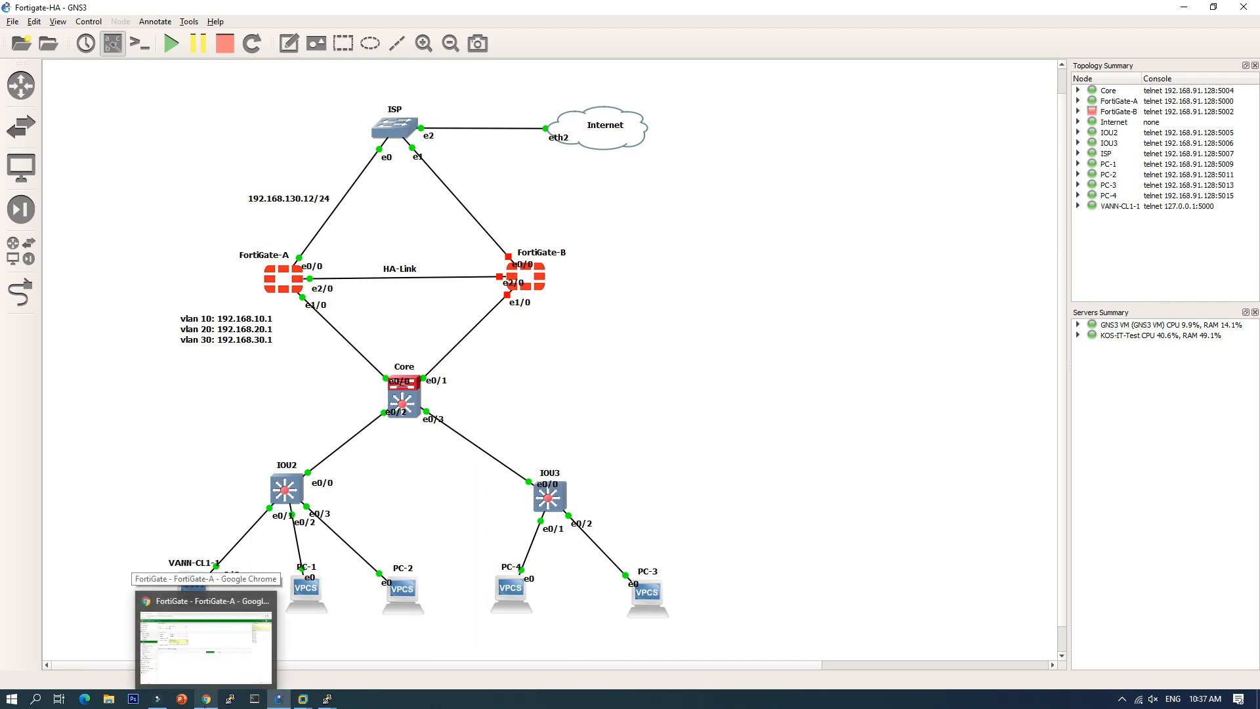
pyautogui.click(206, 634)
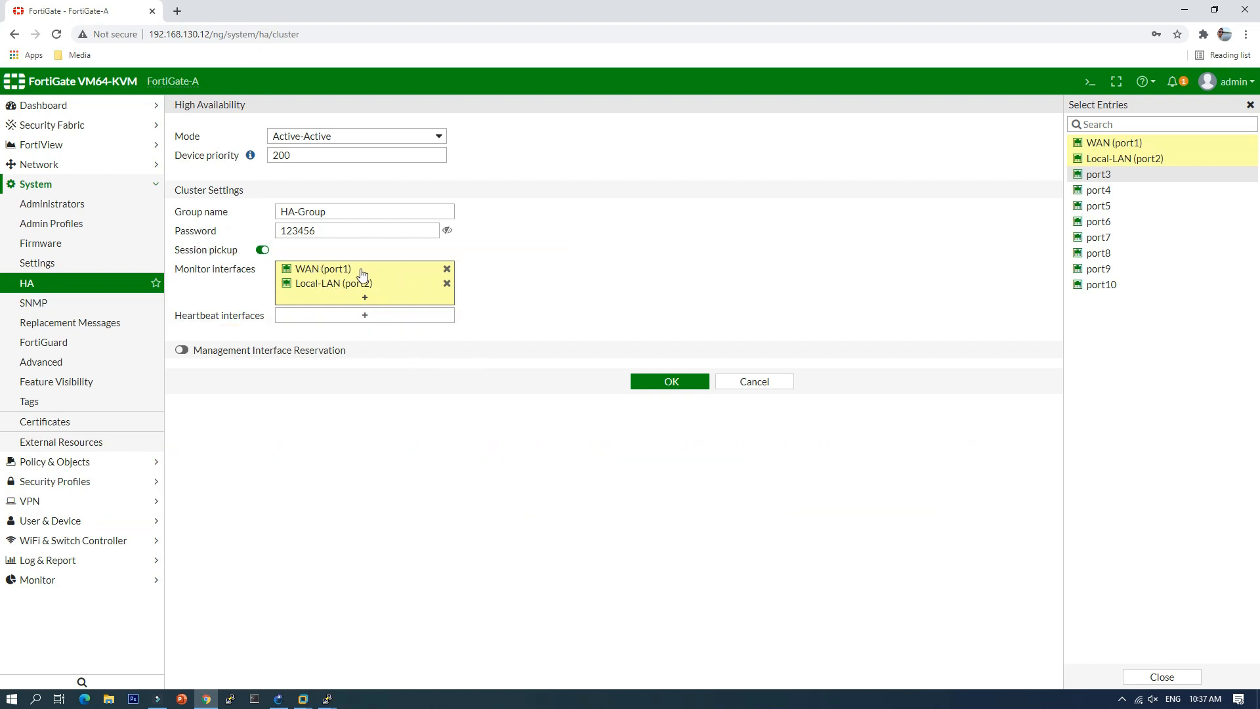
# Step: Set port3 as the heartbeat interface and save the HA settings
pyautogui.moveTo(371, 282)
pyautogui.click(384, 316)
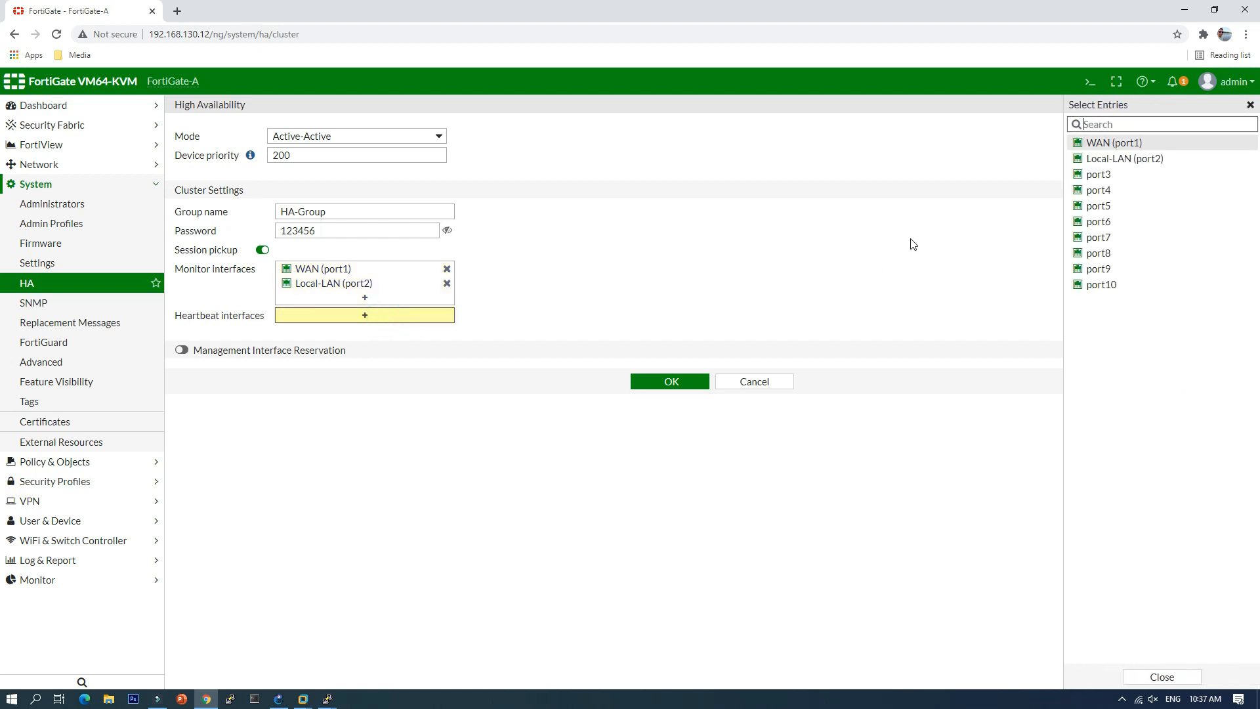
pyautogui.click(1090, 176)
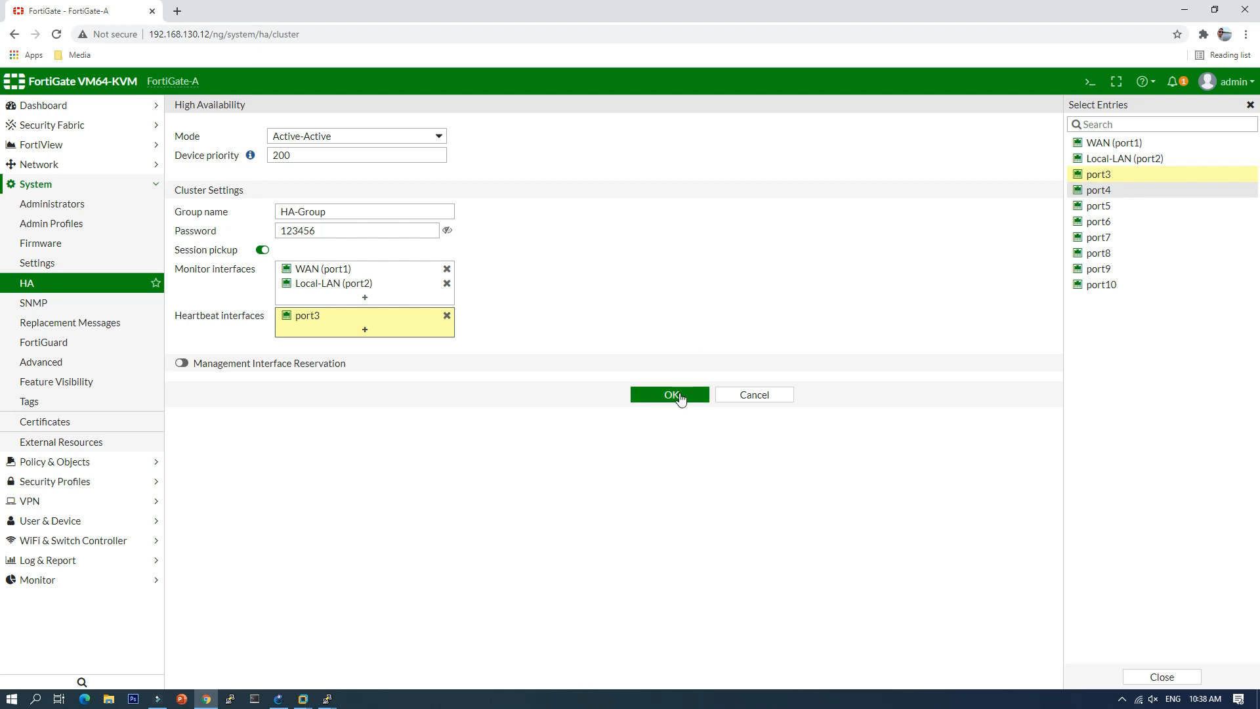
pyautogui.click(679, 394)
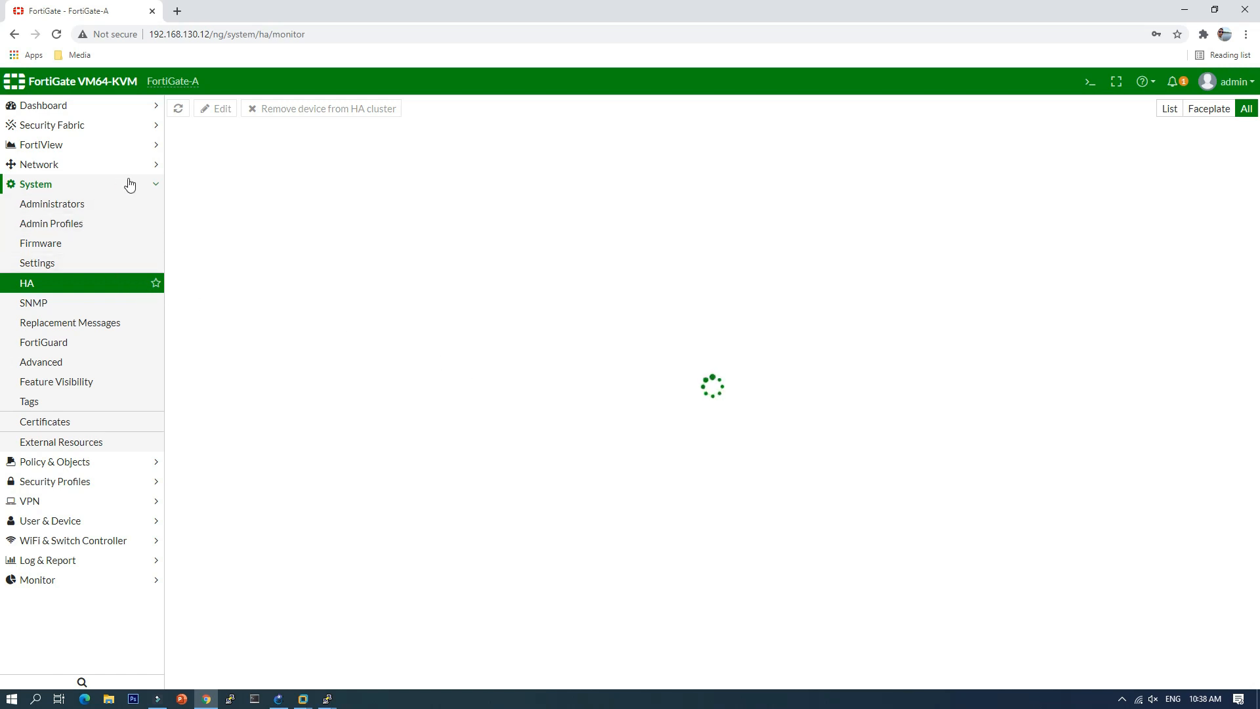
# Step: Power on FortiGate-B in GNS3, then return to the FortiGate HA monitor page
pyautogui.click(279, 698)
pyautogui.rightClick(534, 280)
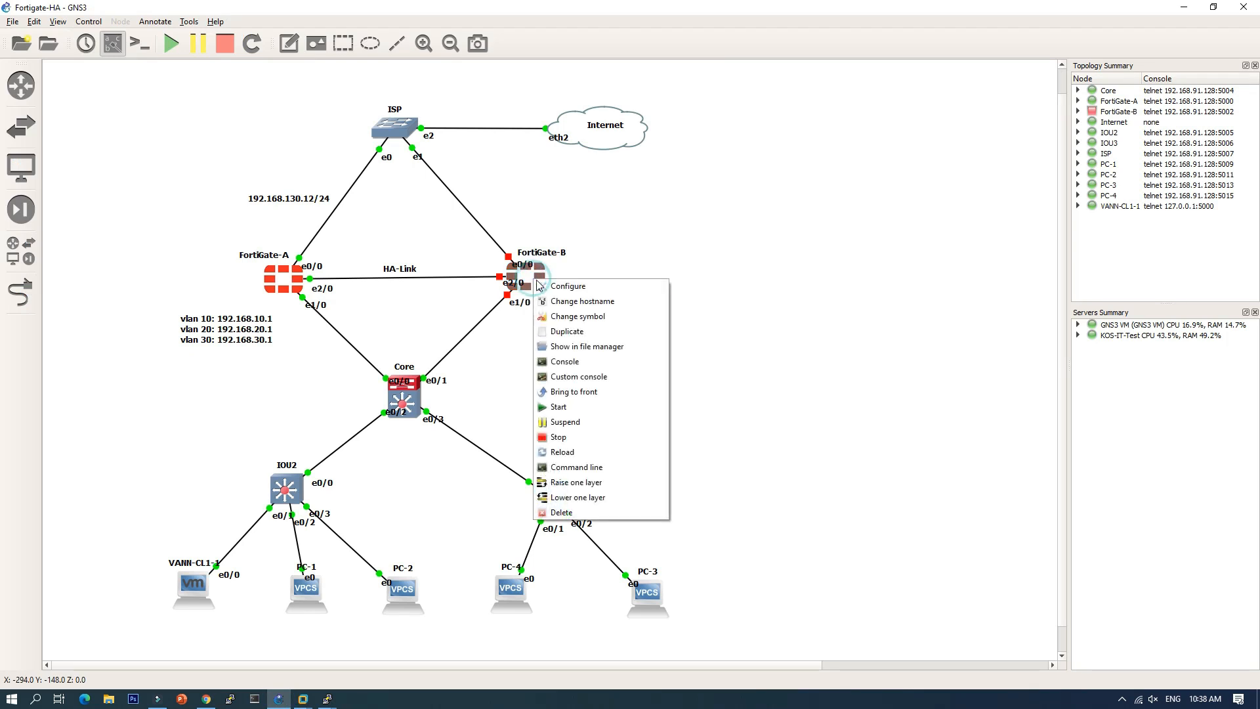
pyautogui.click(587, 409)
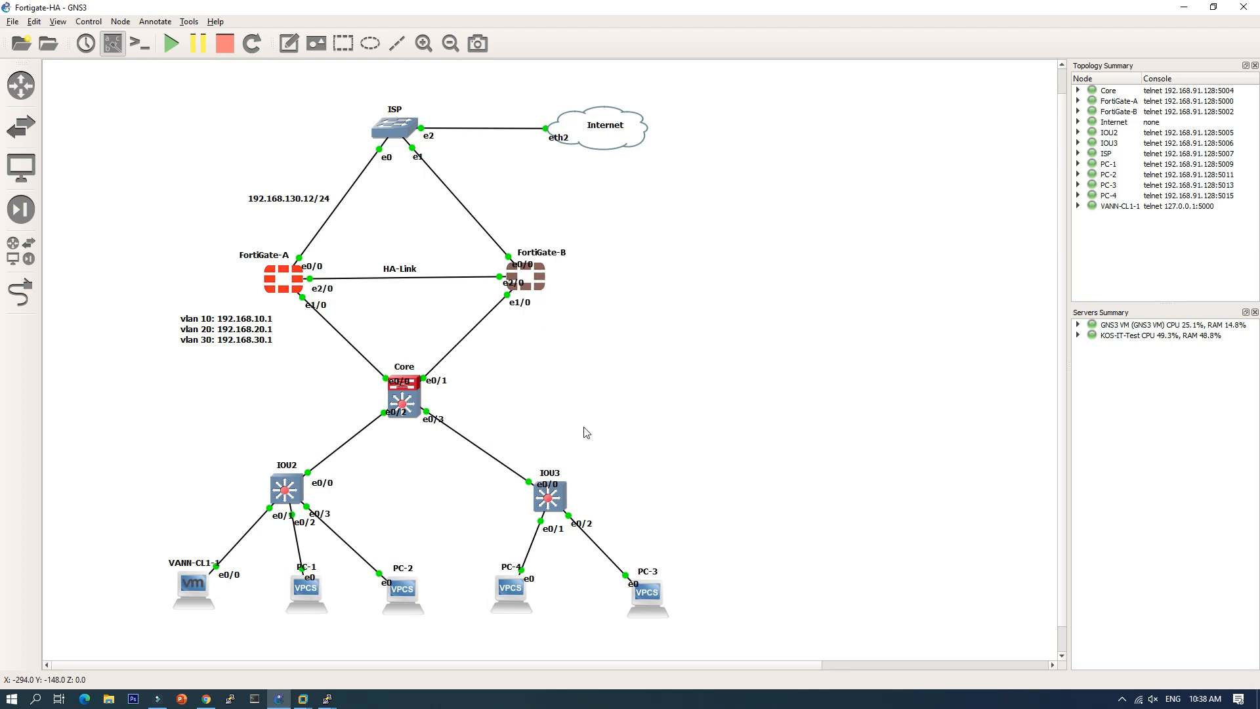
pyautogui.click(206, 701)
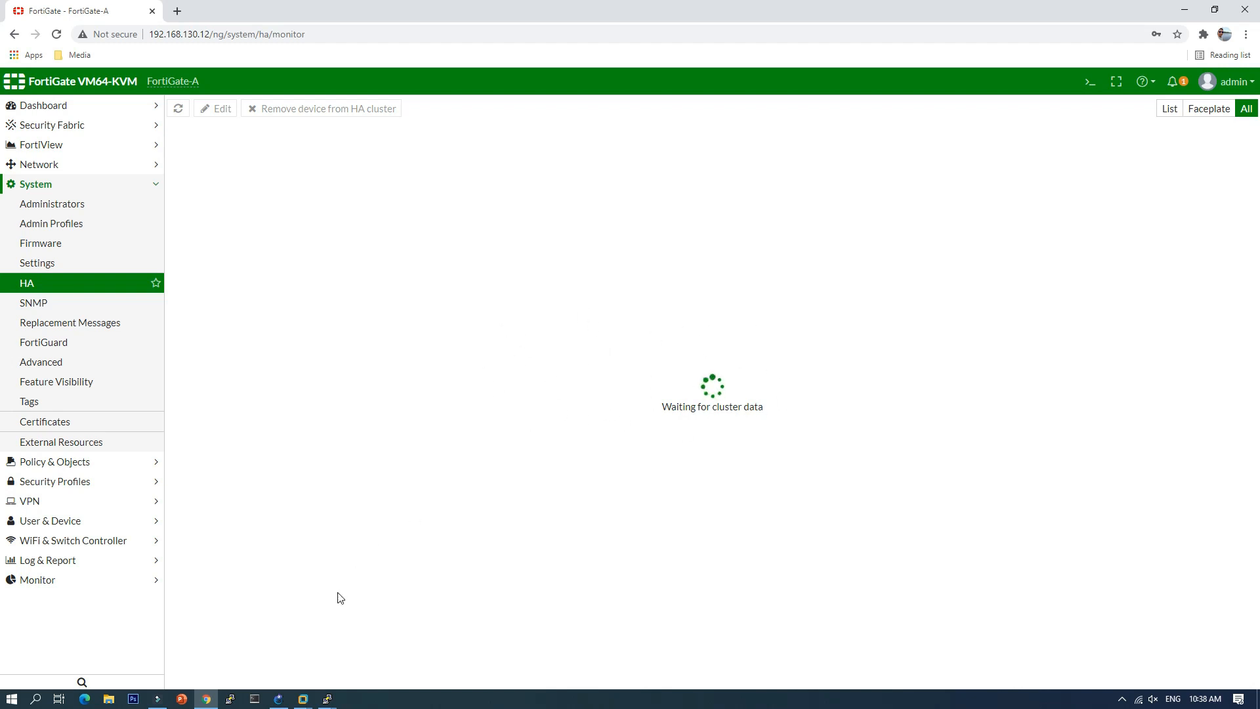
pyautogui.moveTo(279, 701)
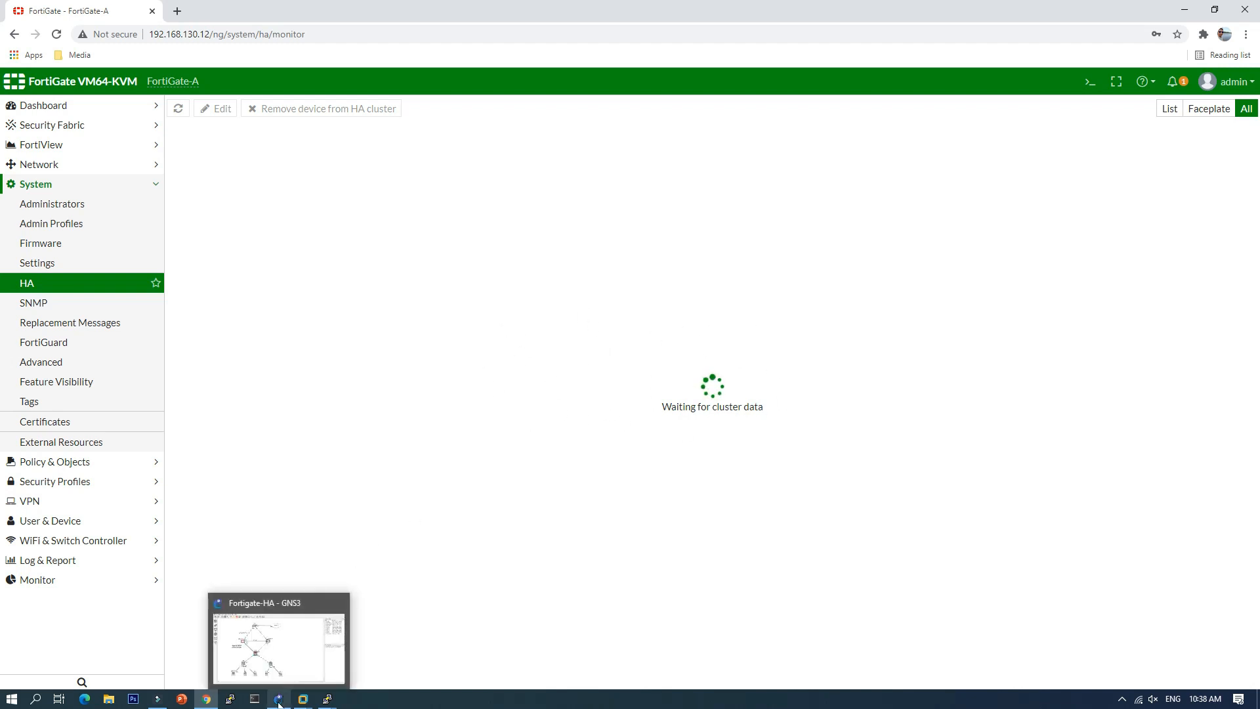
pyautogui.click(290, 661)
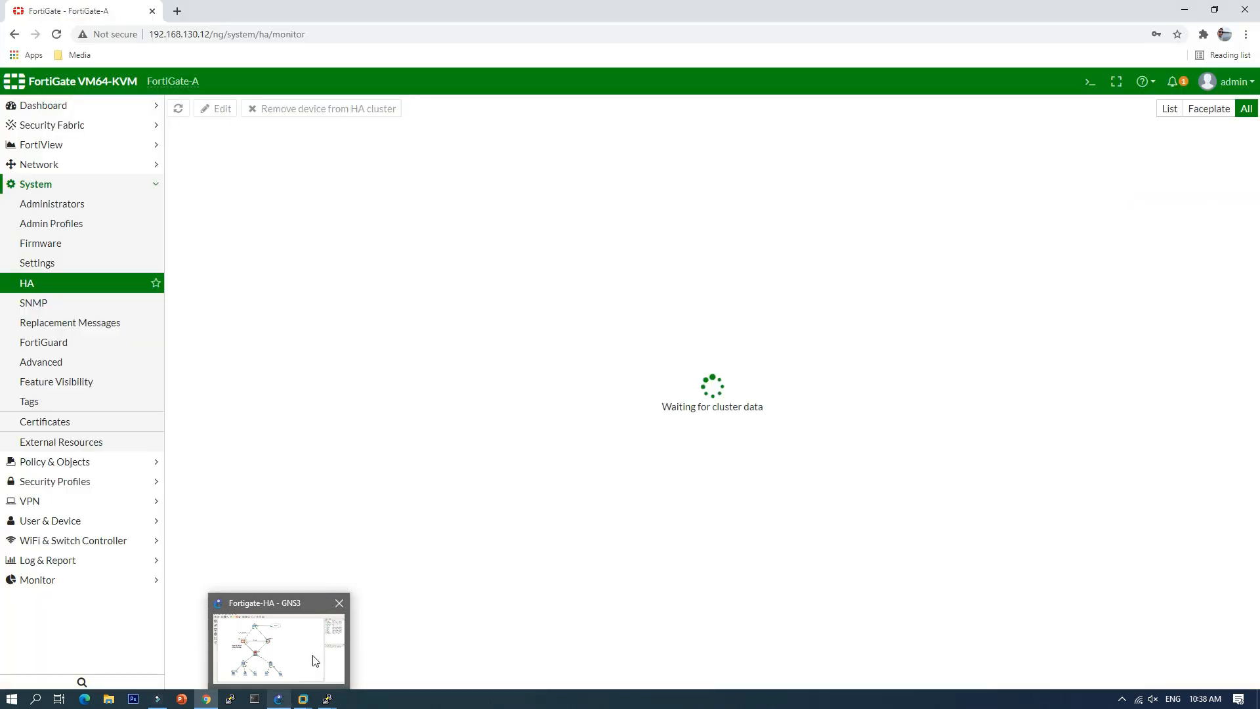
pyautogui.click(280, 701)
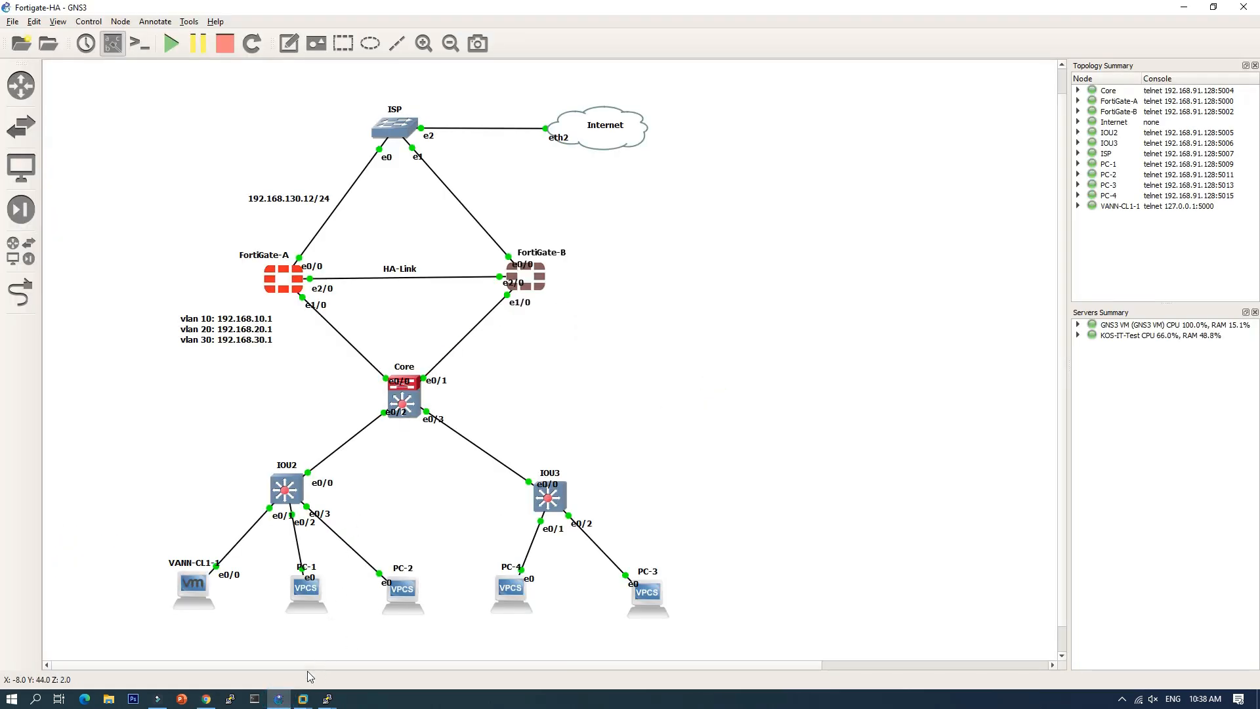
pyautogui.click(206, 699)
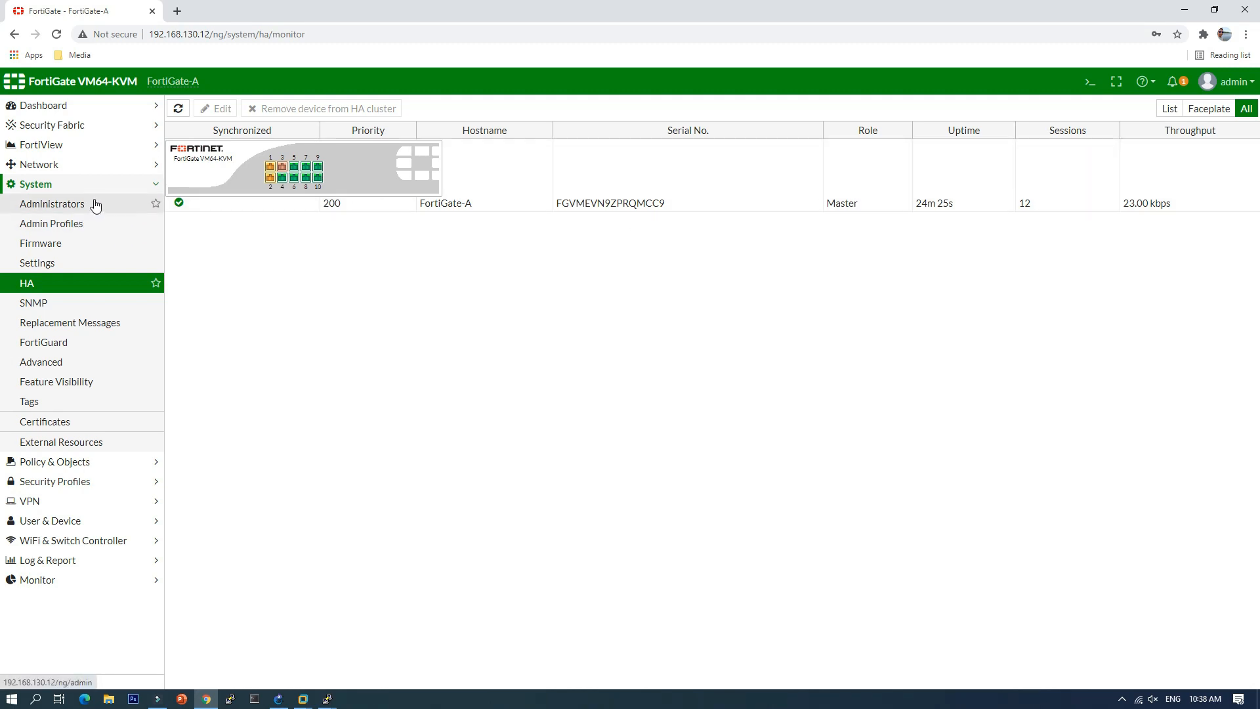
# Step: Give port3 the alias HA-Heart, then go to the System > HA status page
pyautogui.click(61, 164)
pyautogui.click(67, 185)
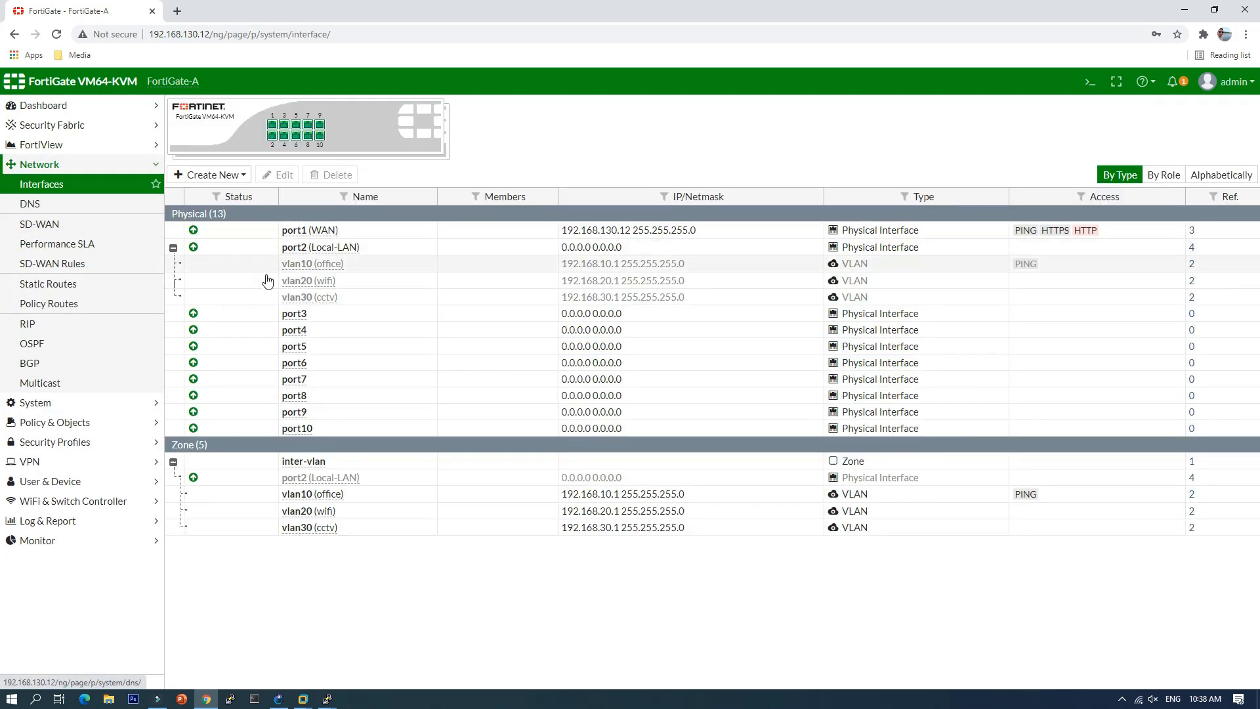
pyautogui.click(173, 248)
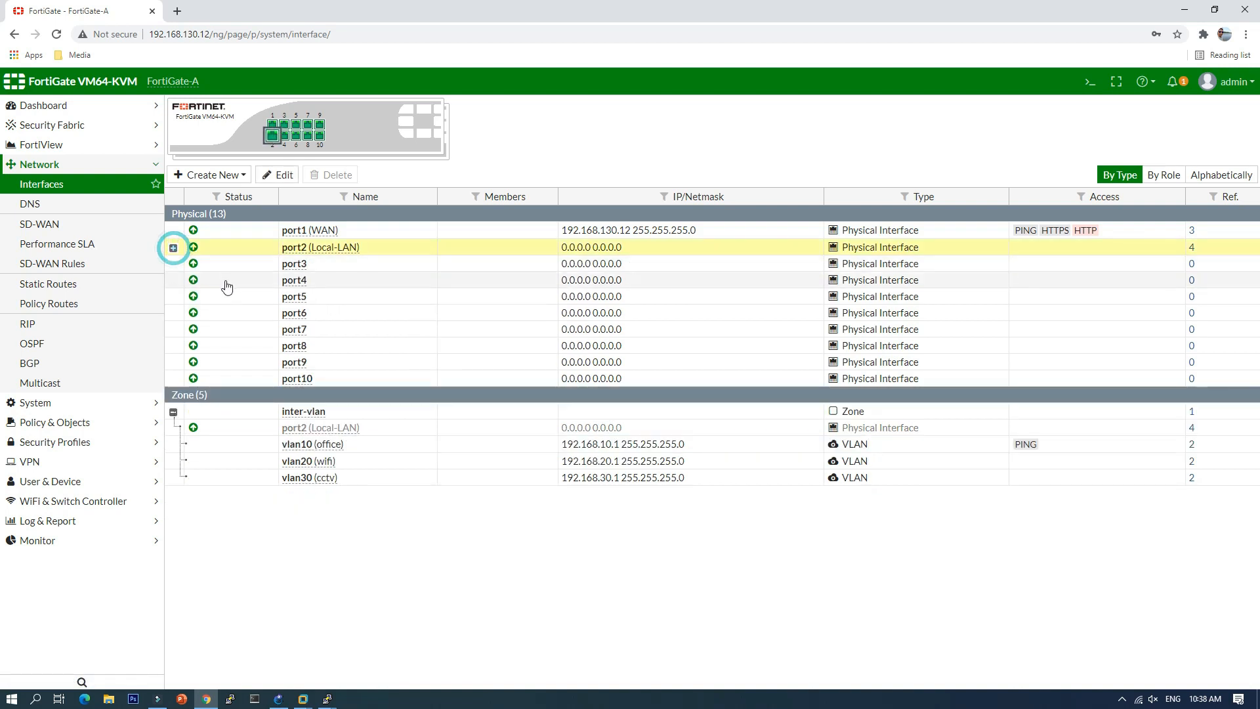
pyautogui.click(323, 263)
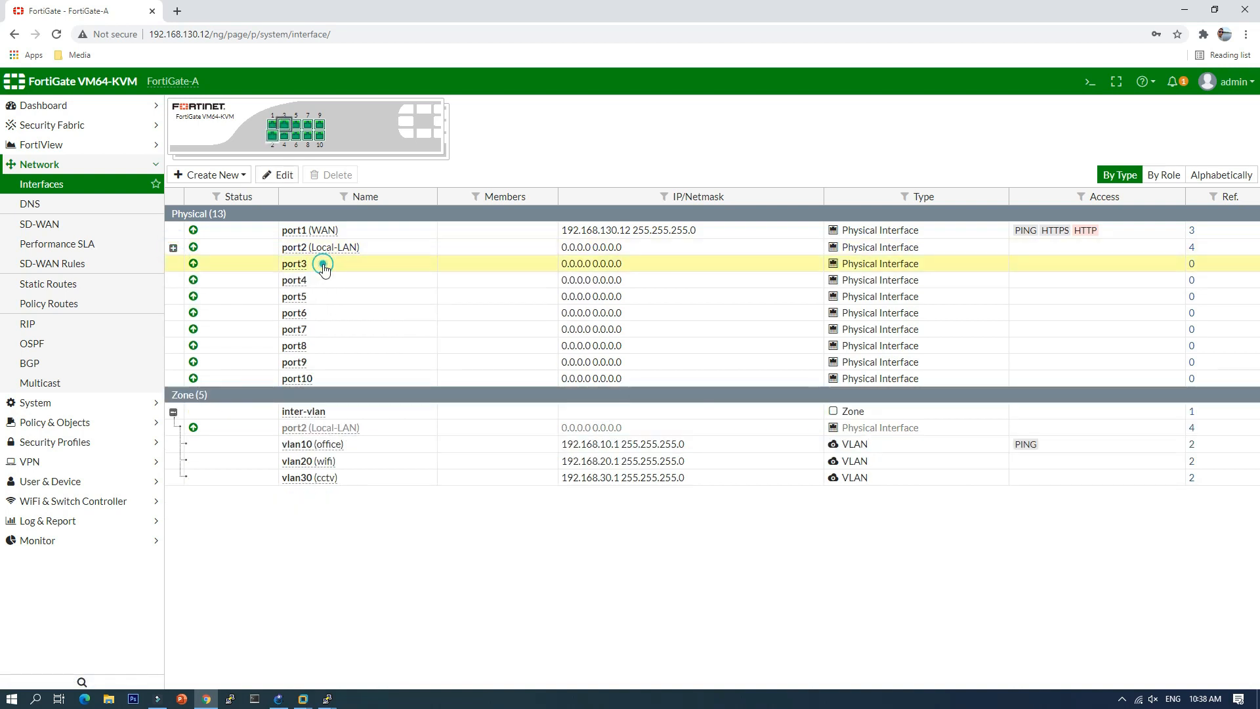
pyautogui.click(278, 175)
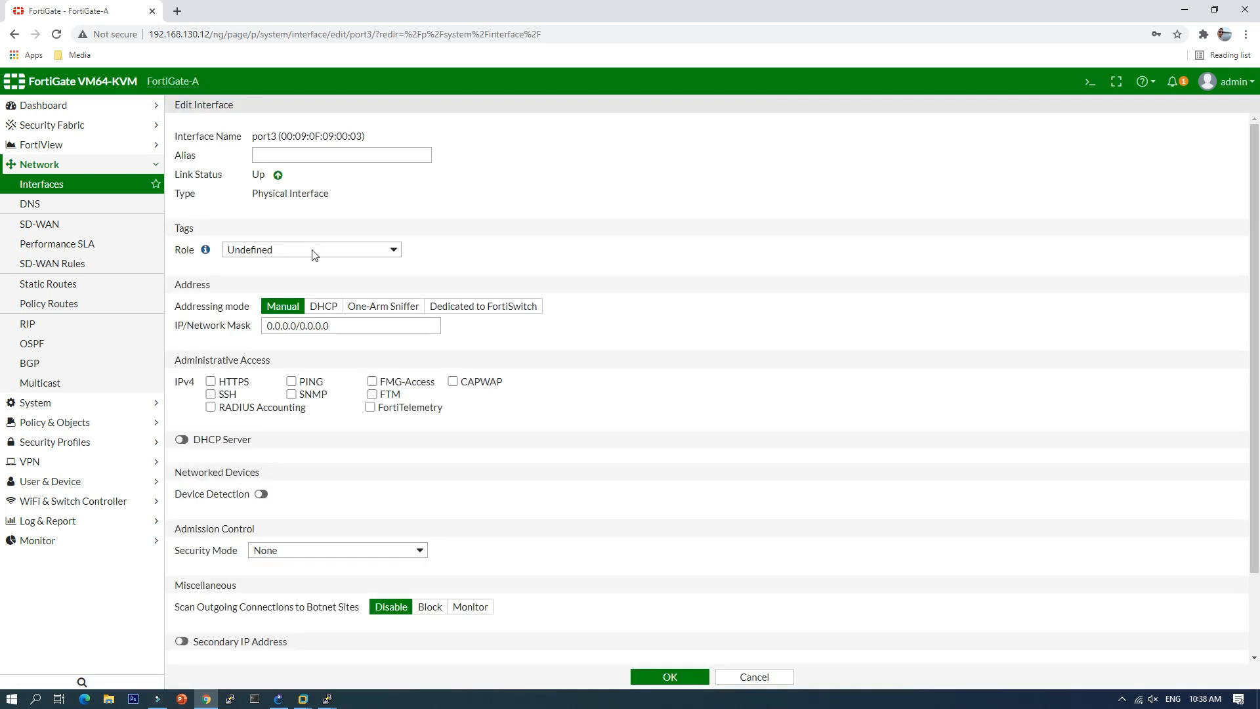
pyautogui.click(290, 156)
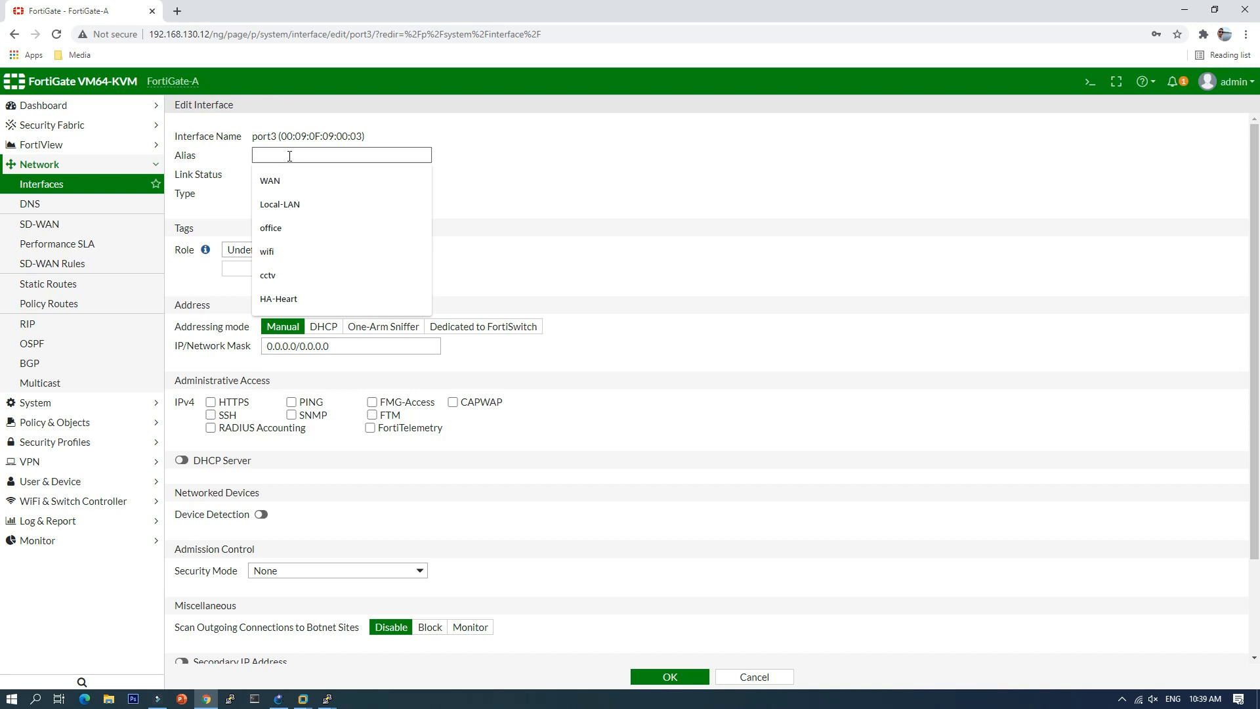
pyautogui.click(297, 302)
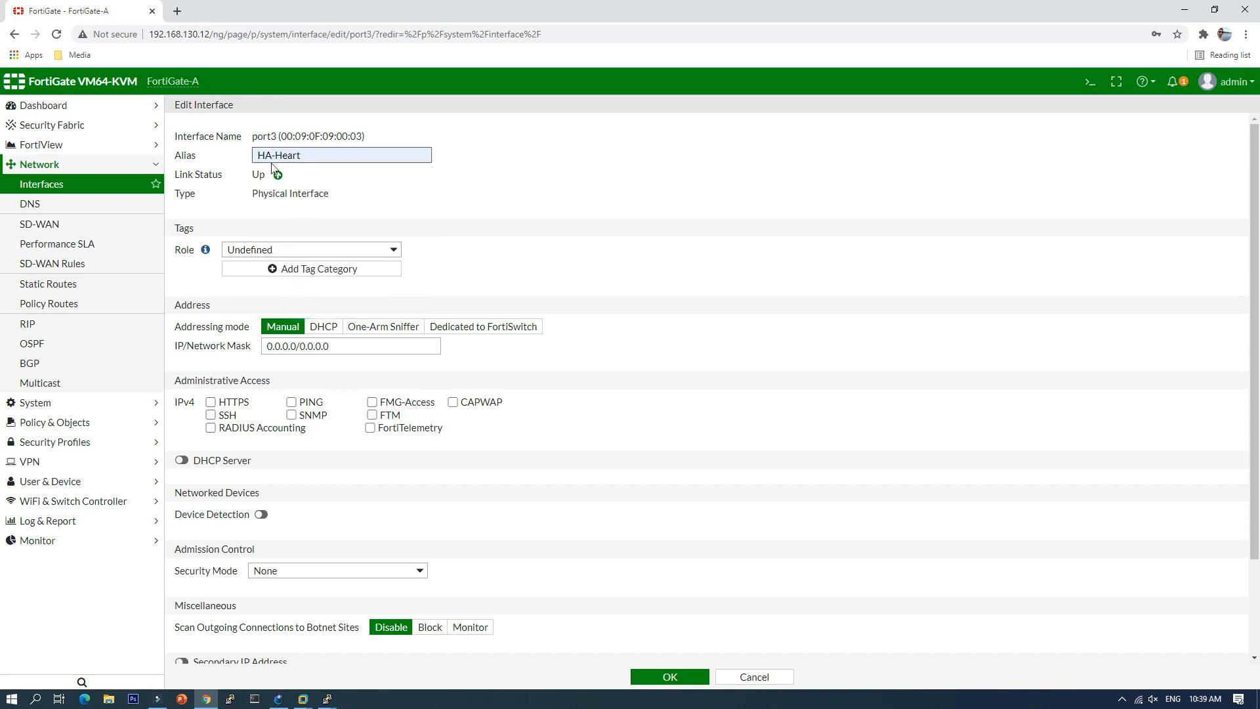
pyautogui.click(674, 677)
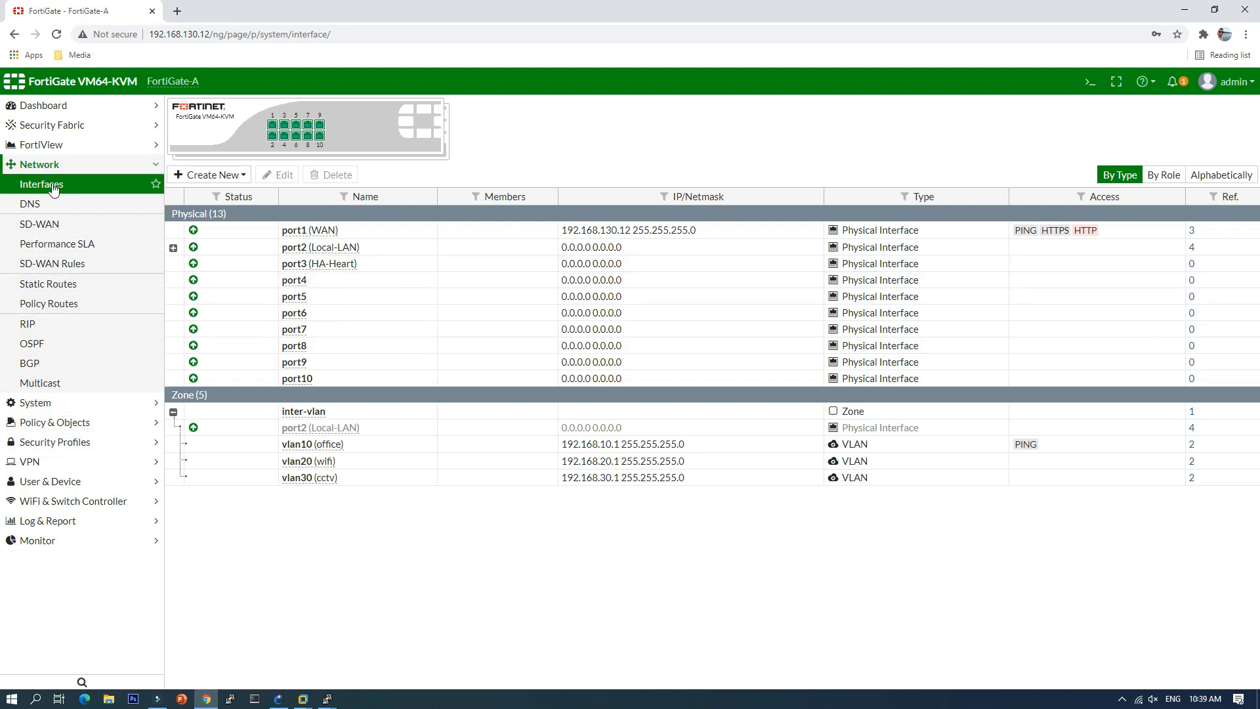
pyautogui.click(48, 403)
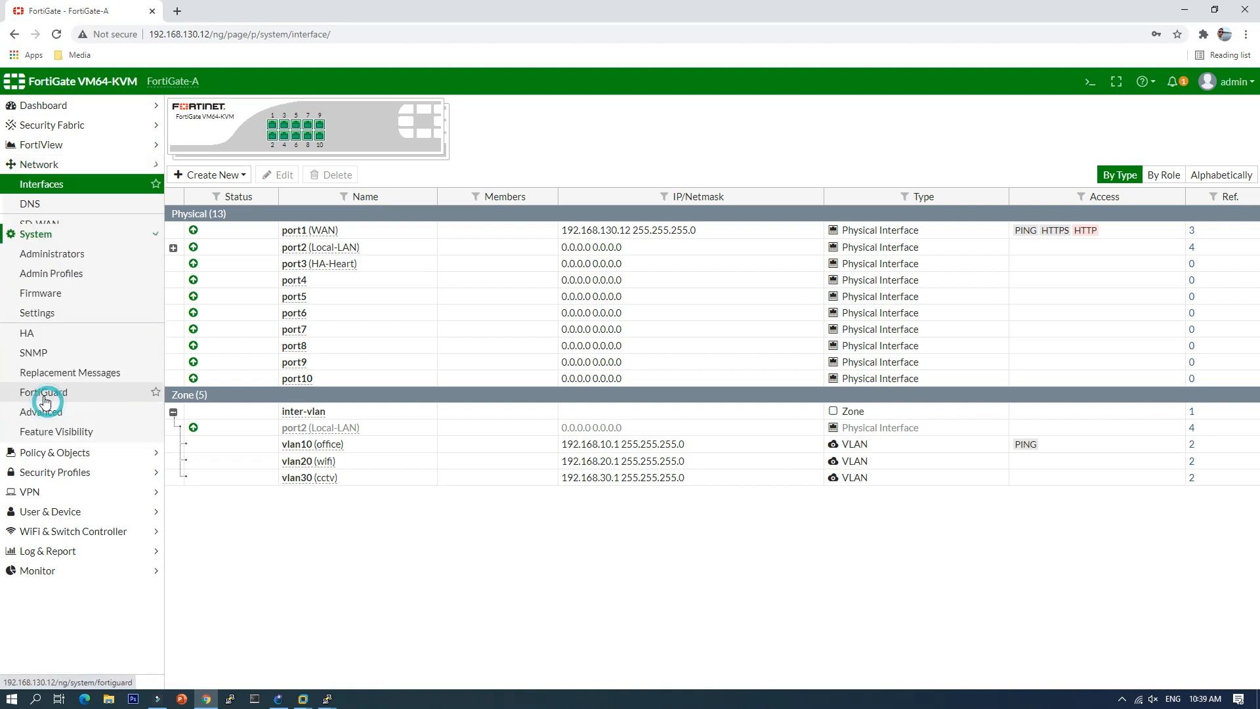
pyautogui.click(34, 283)
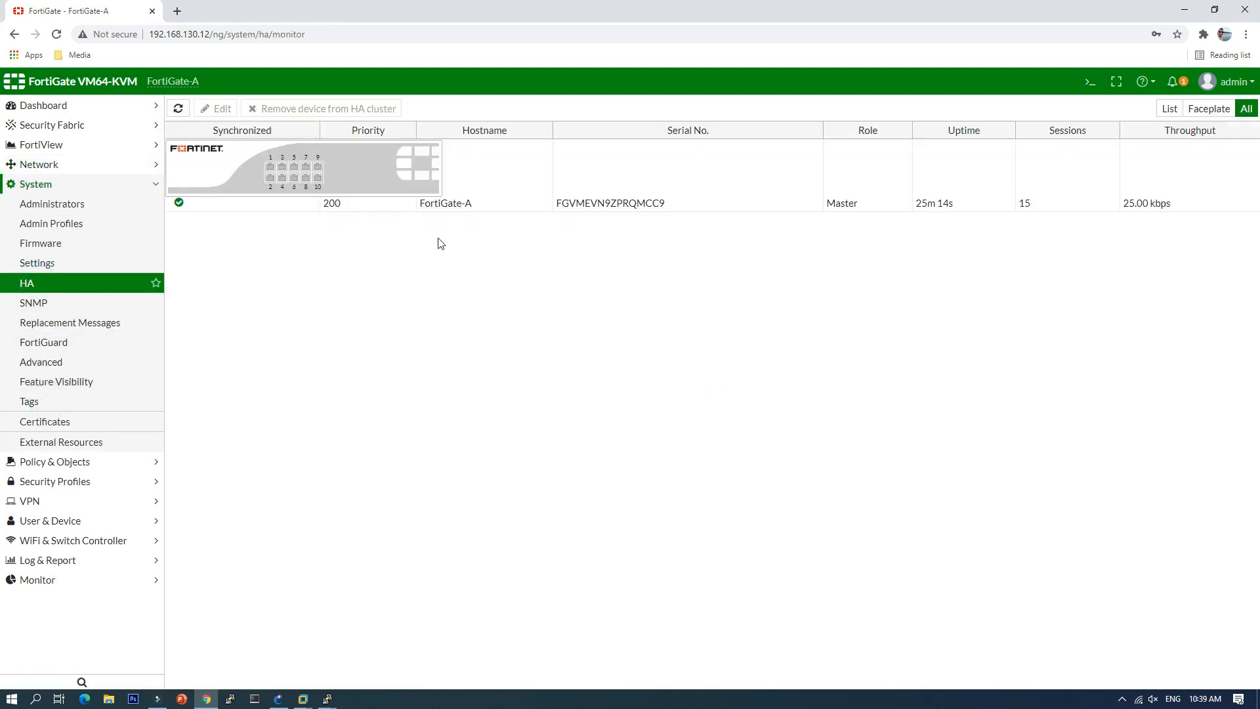
# Step: Open FortiGate-B's console and place FortiGate-A's console beside it
pyautogui.click(367, 186)
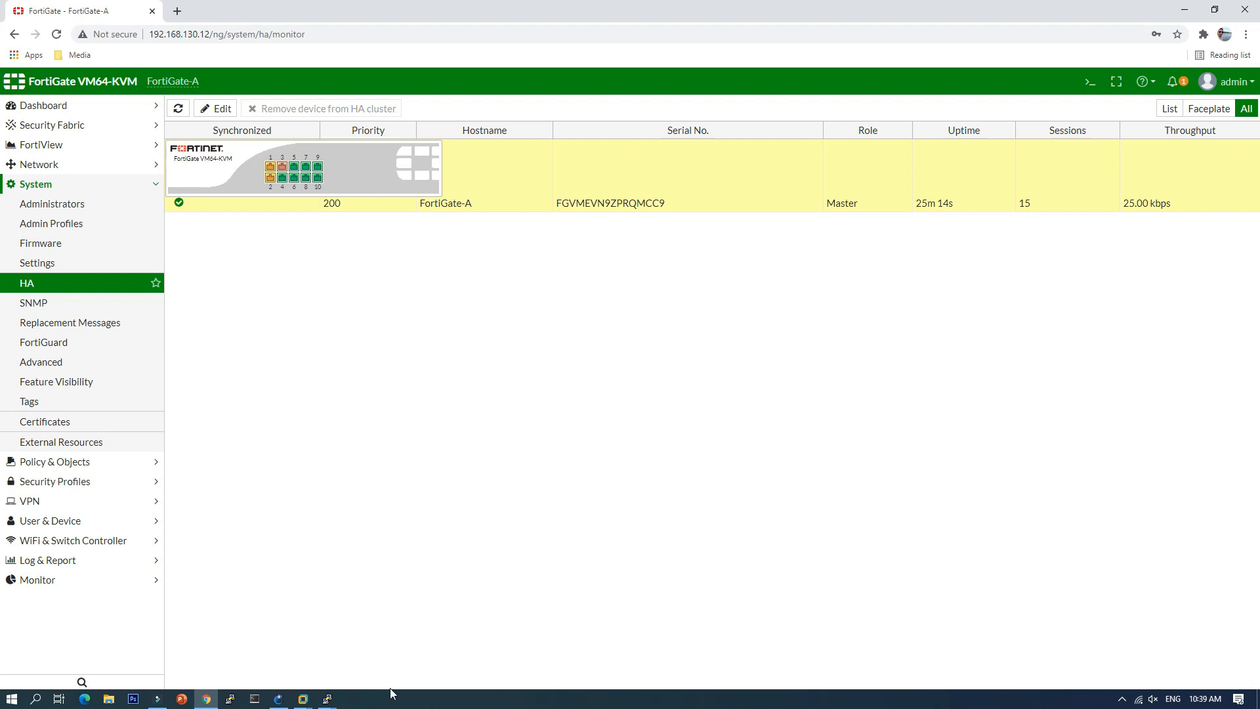
pyautogui.click(279, 699)
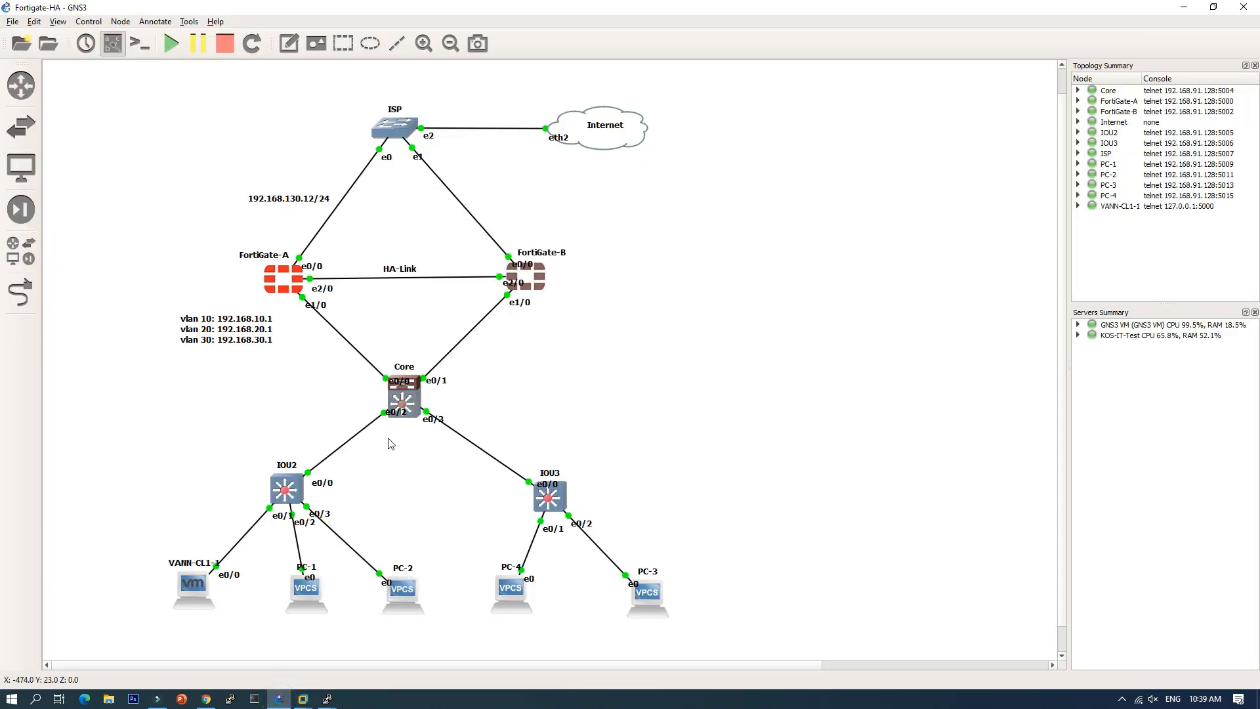
pyautogui.click(538, 358)
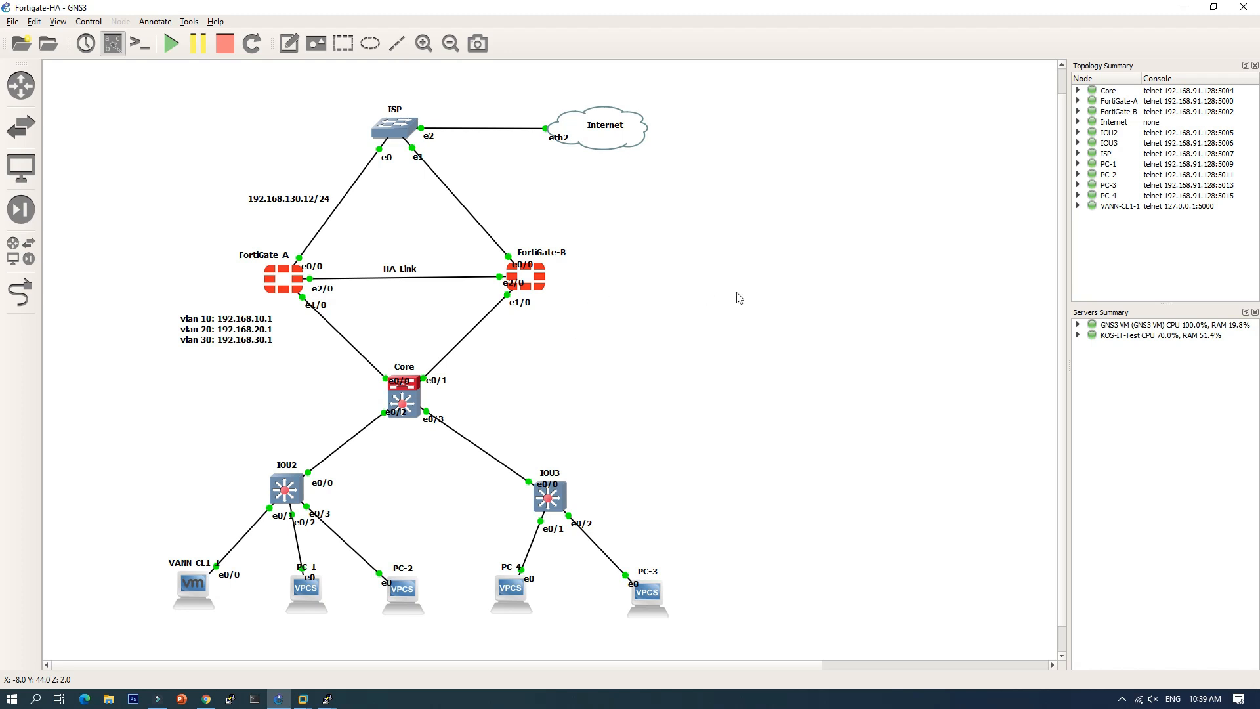
pyautogui.rightClick(534, 282)
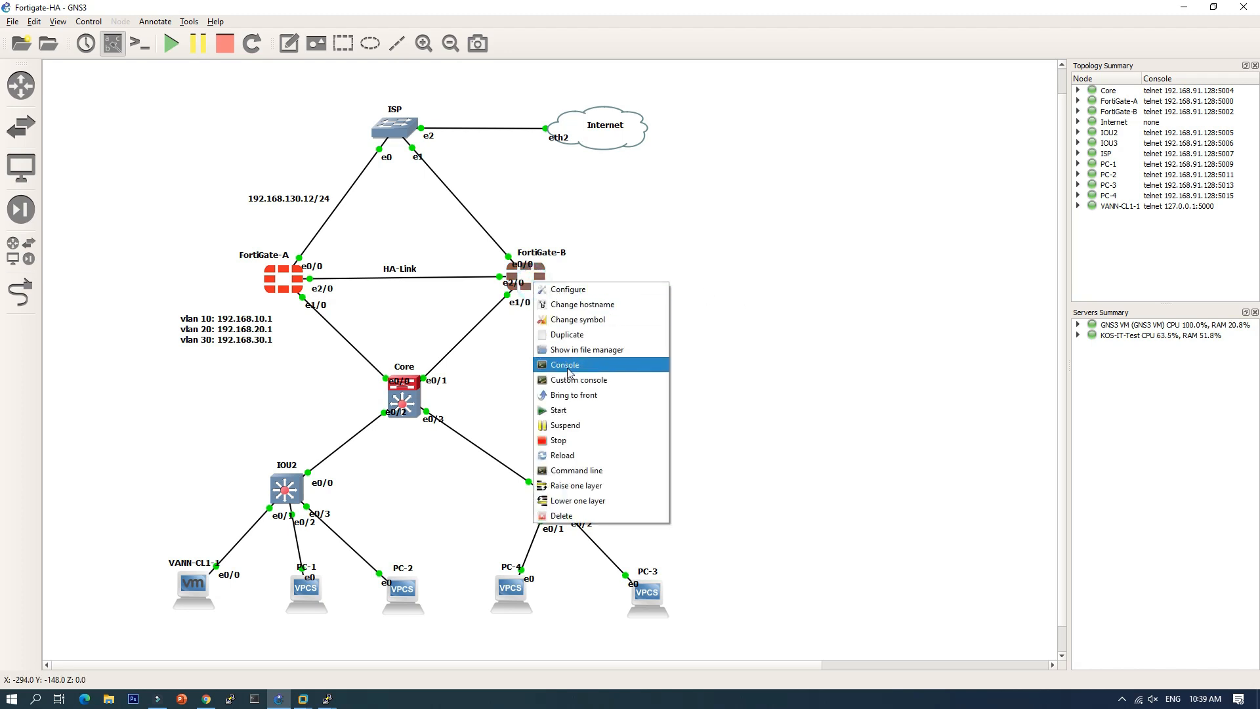
pyautogui.click(569, 373)
pyautogui.moveTo(315, 51); pyautogui.dragTo(873, 50)
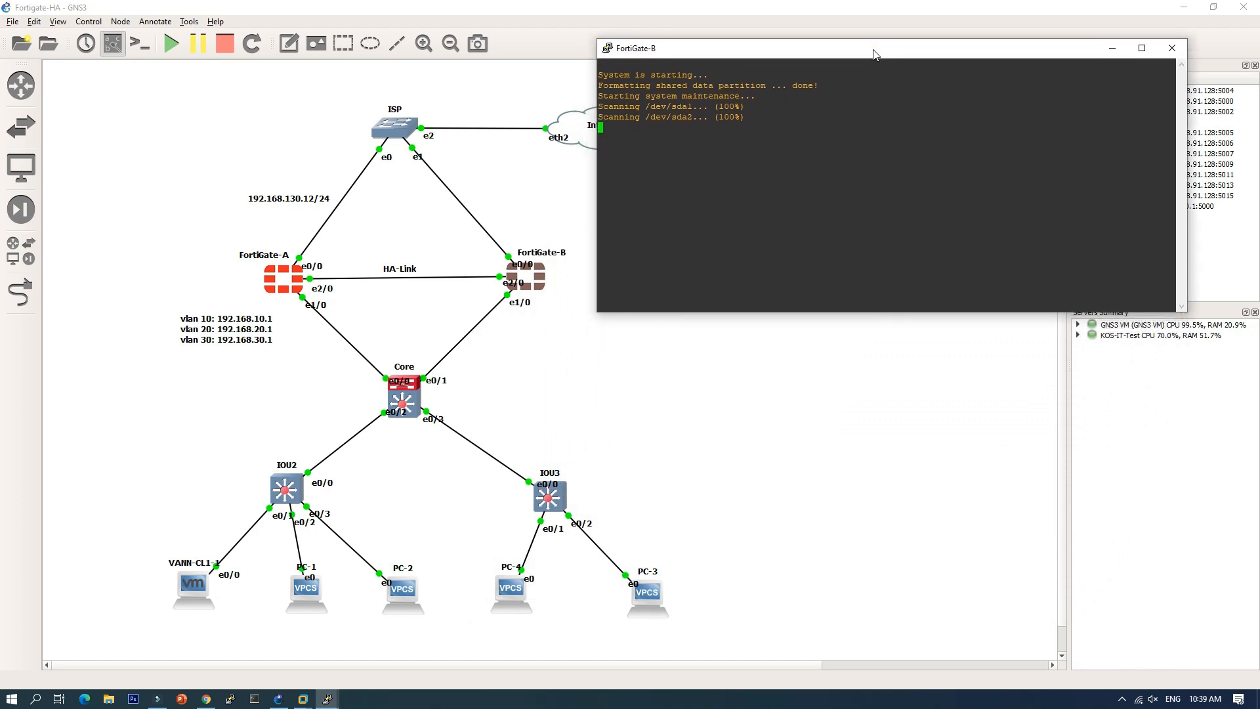
pyautogui.click(327, 700)
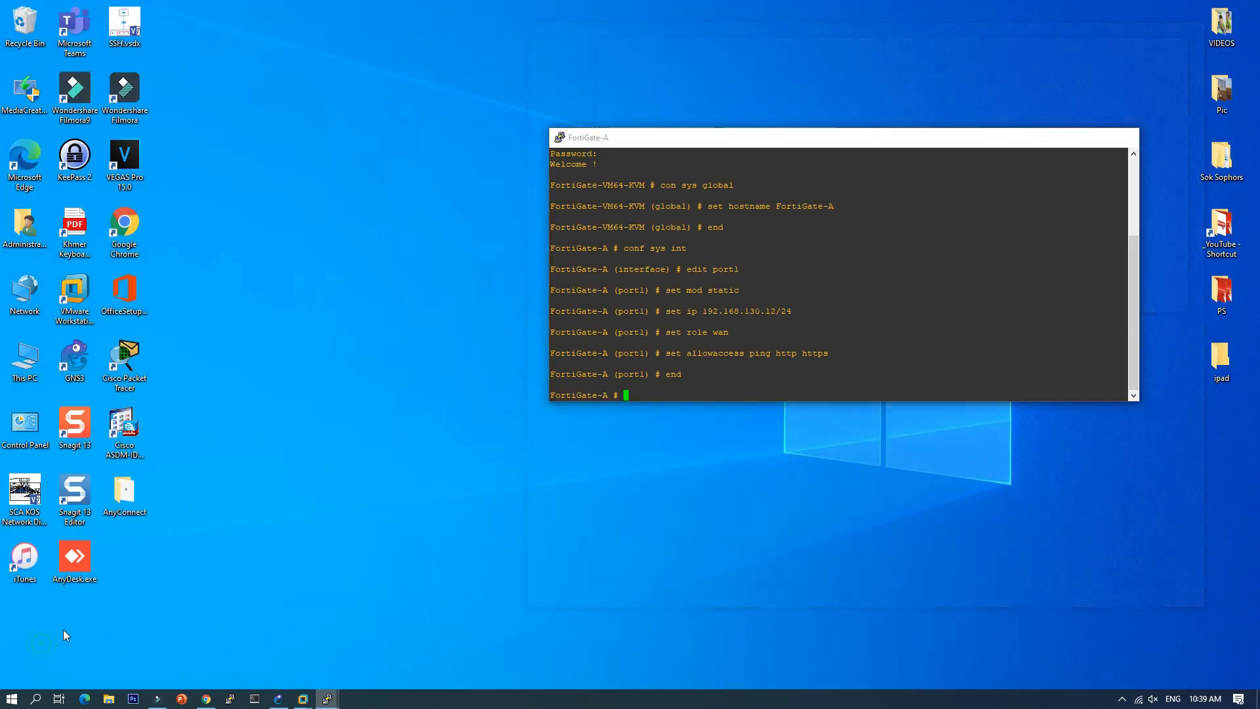
pyautogui.click(63, 629)
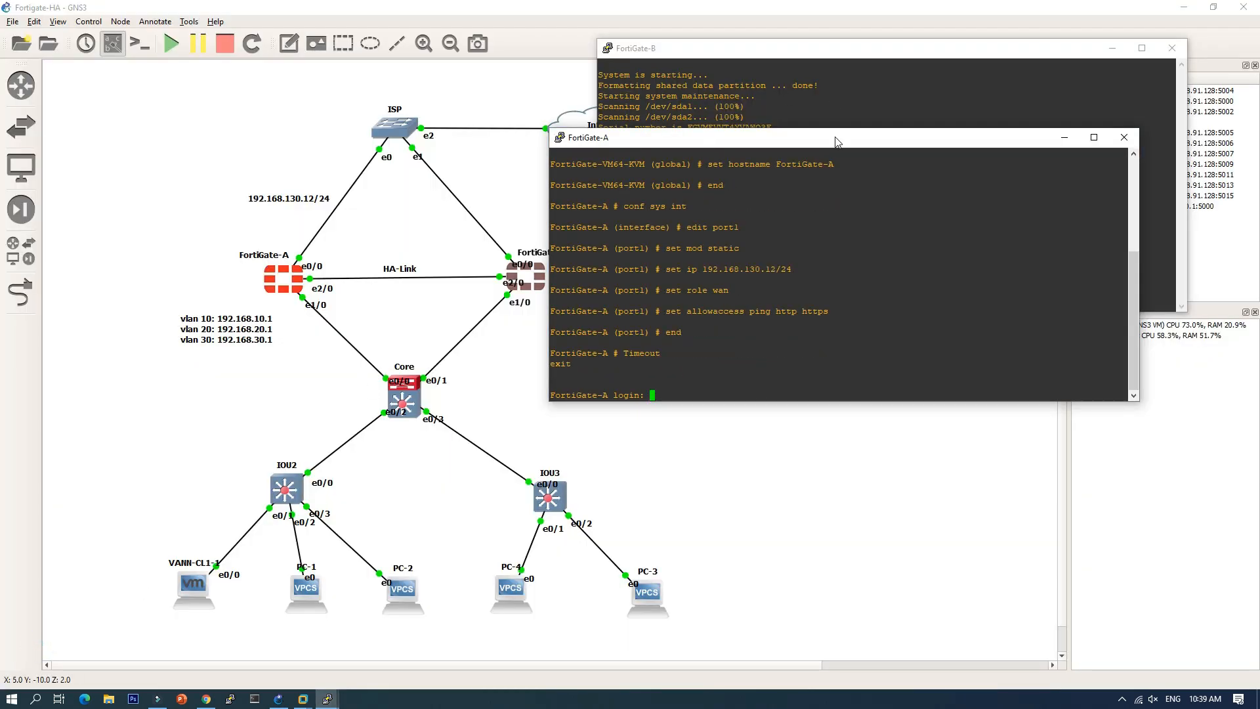
pyautogui.moveTo(837, 141); pyautogui.dragTo(391, 326)
pyautogui.moveTo(801, 53); pyautogui.dragTo(920, 40)
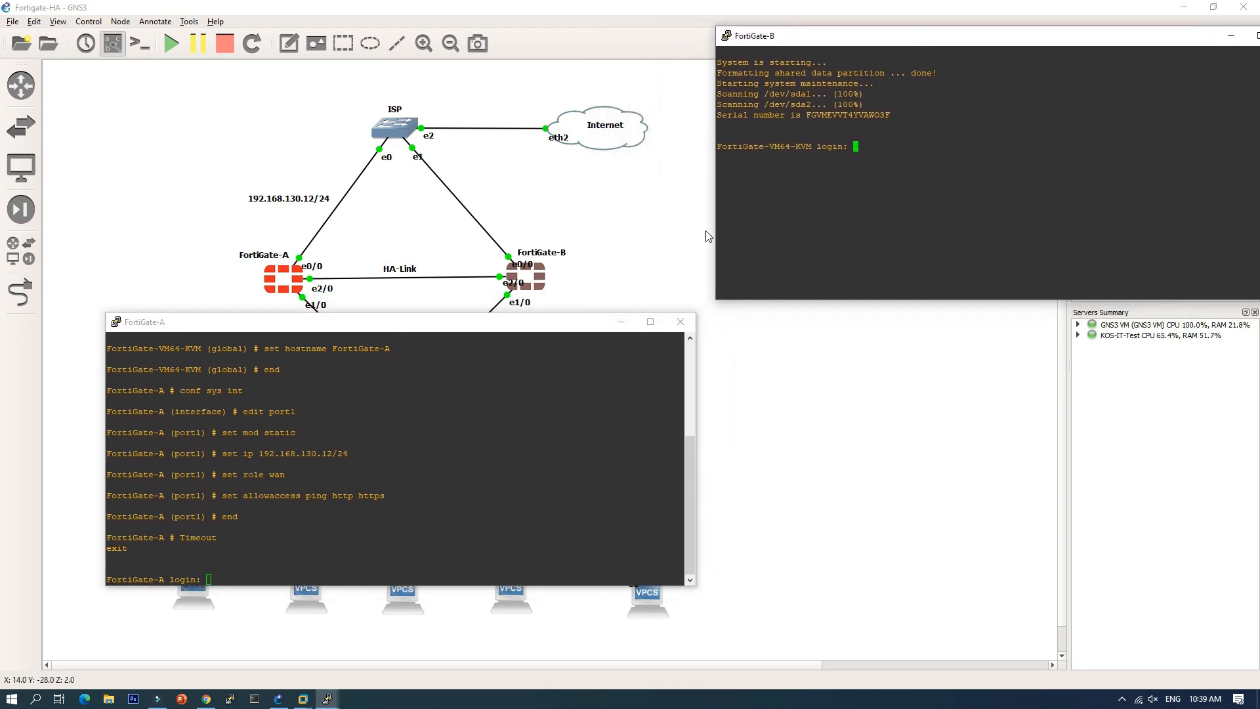
pyautogui.moveTo(509, 325); pyautogui.dragTo(512, 47)
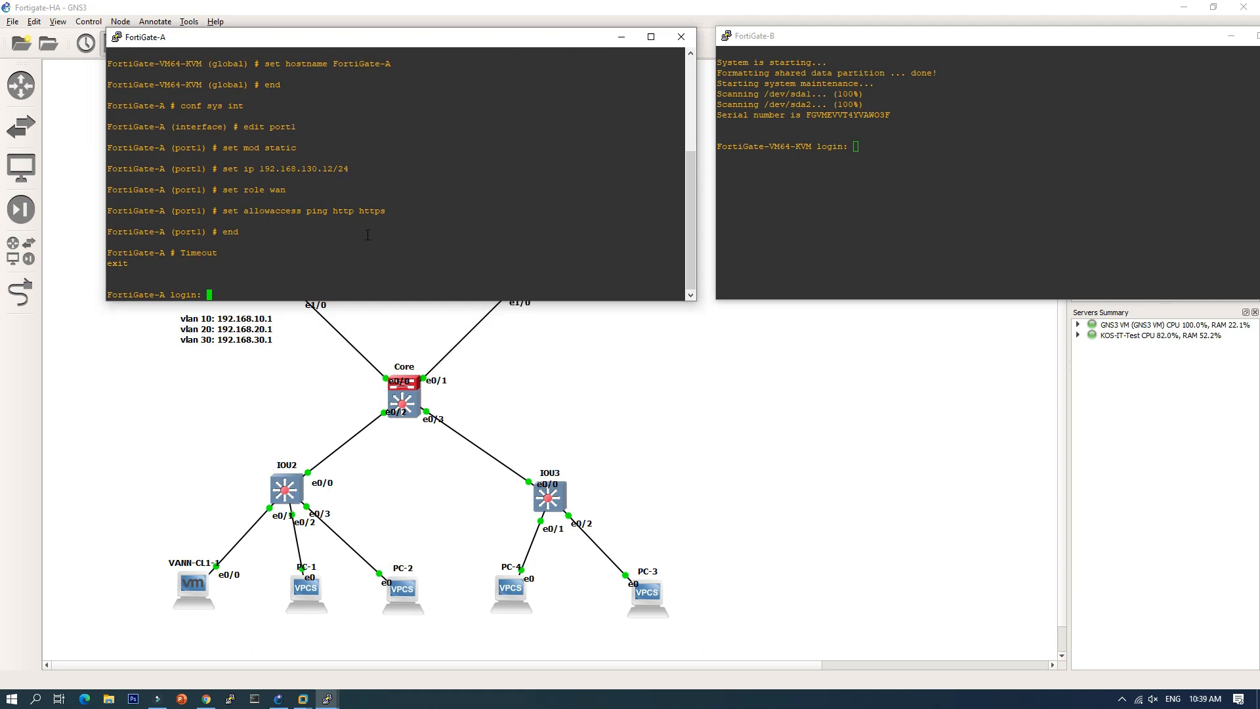
# Step: Log in to FortiGate-A as admin and display its HA configuration
pyautogui.write('admin')
pyautogui.press('Return')
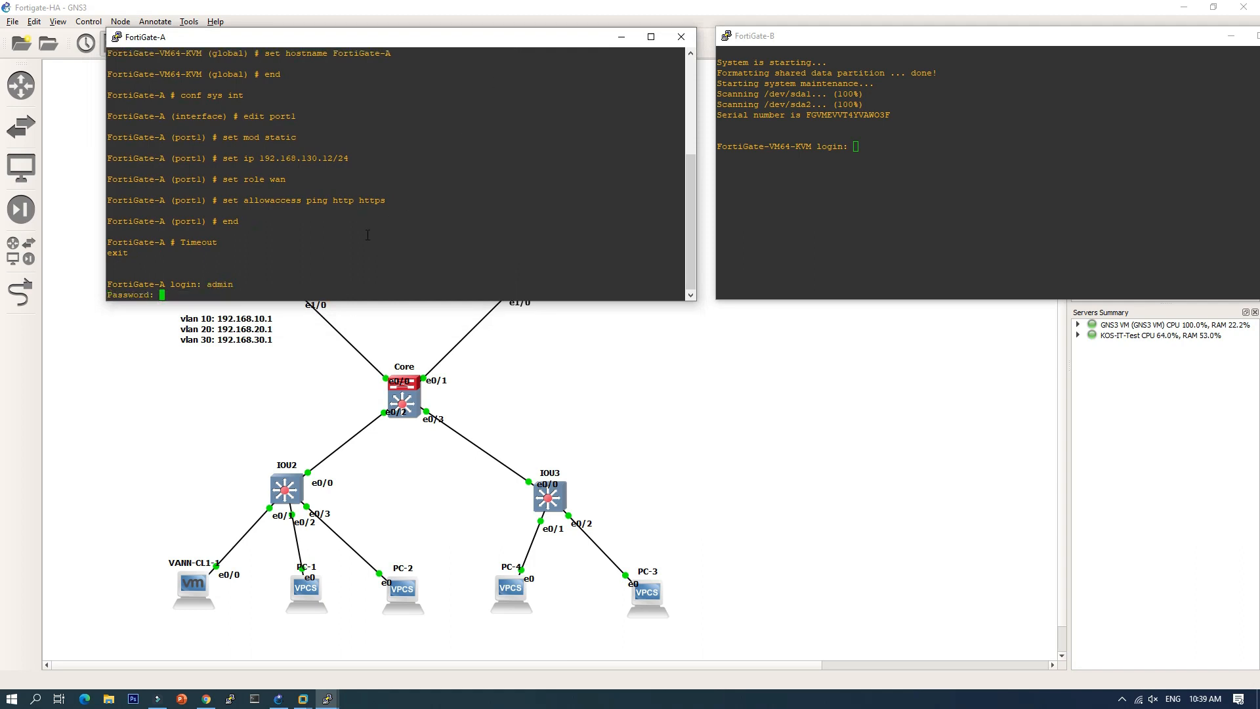
pyautogui.press('Return')
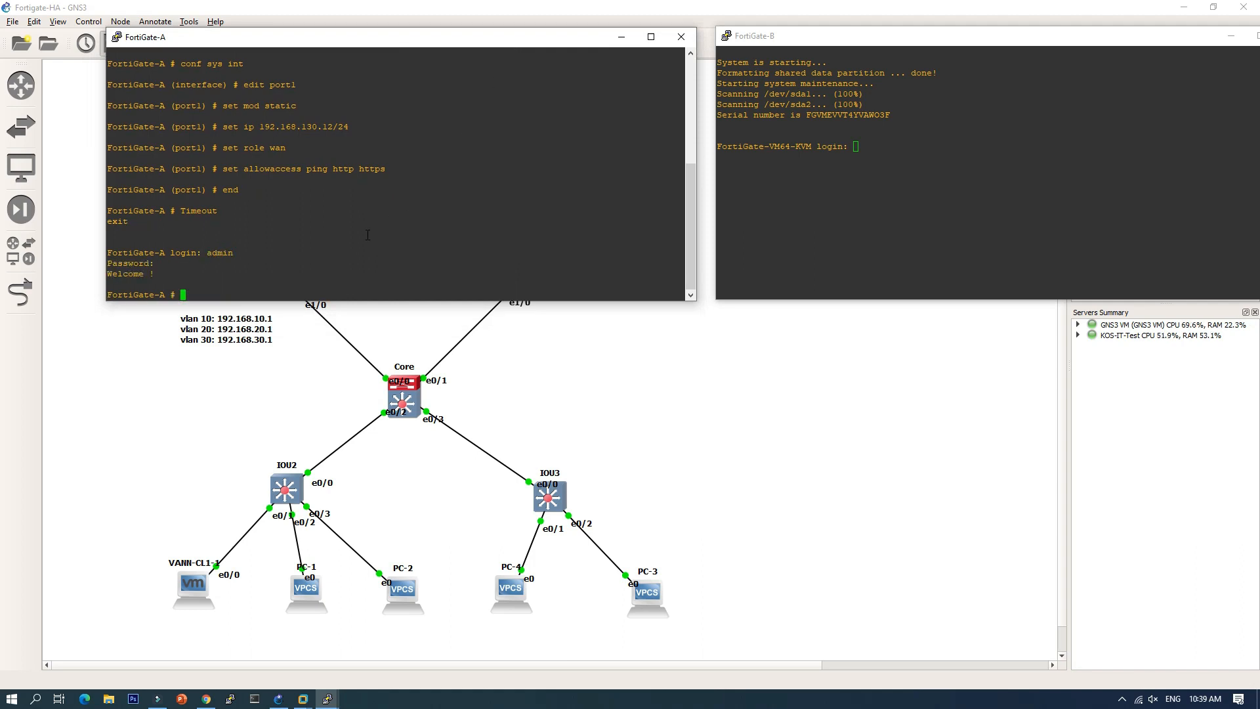
pyautogui.write('sh sysh')
pyautogui.press('Return')
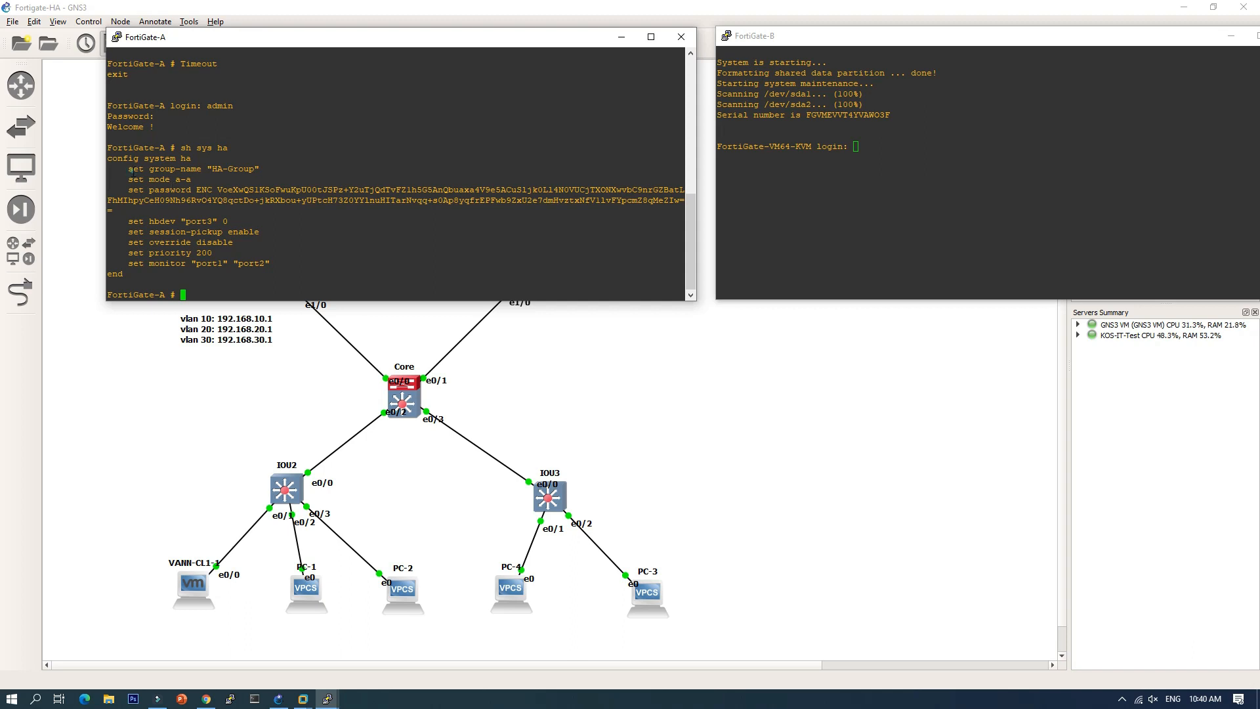
pyautogui.moveTo(129, 169); pyautogui.dragTo(164, 177)
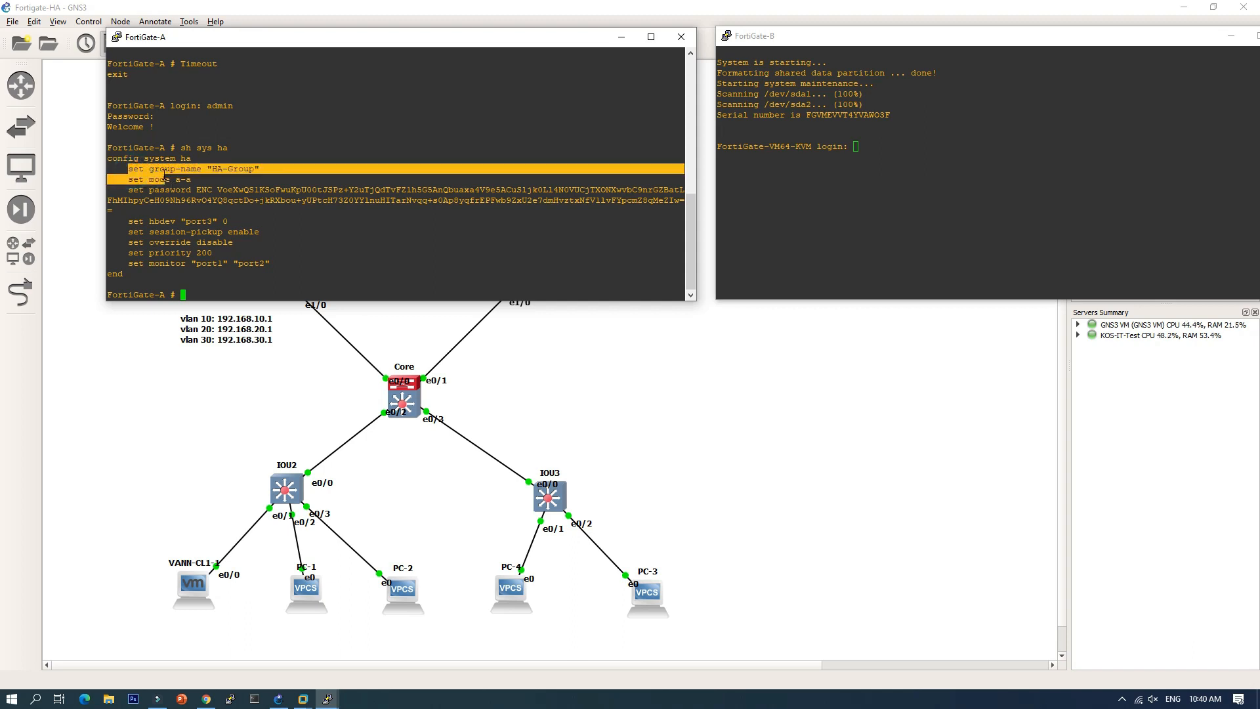
pyautogui.click(191, 172)
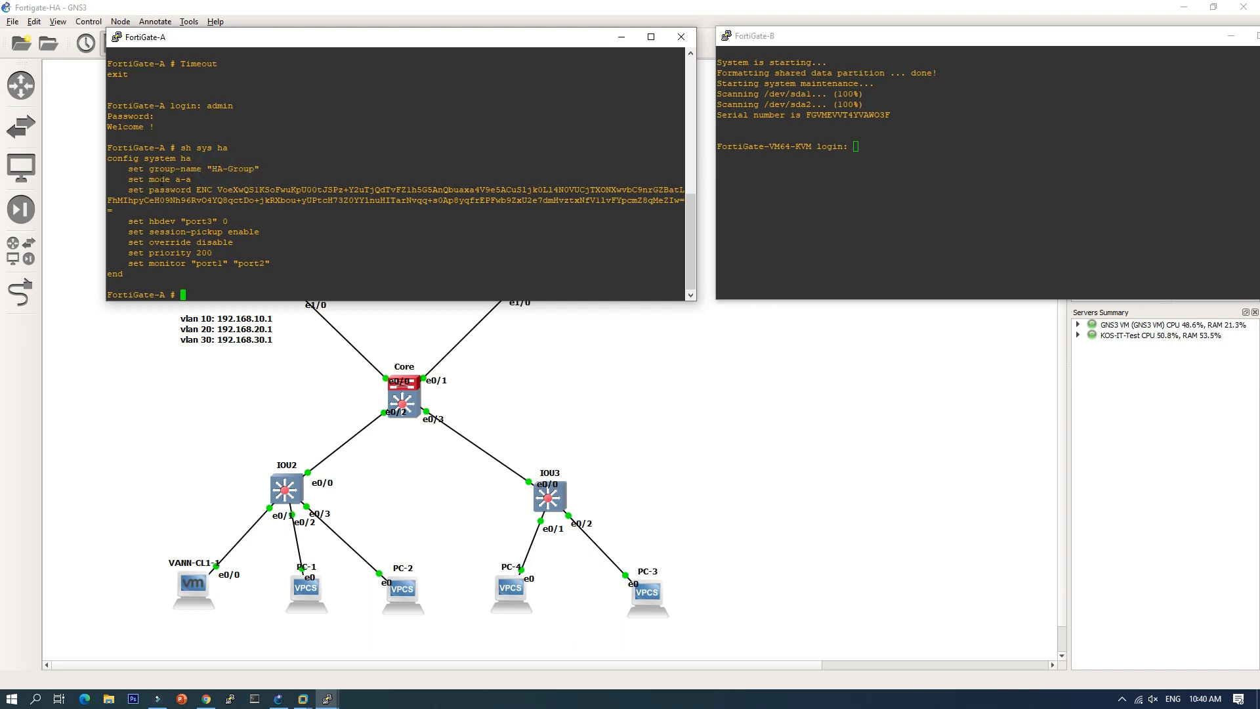
pyautogui.moveTo(155, 179); pyautogui.dragTo(174, 221)
pyautogui.moveTo(150, 231); pyautogui.dragTo(227, 232)
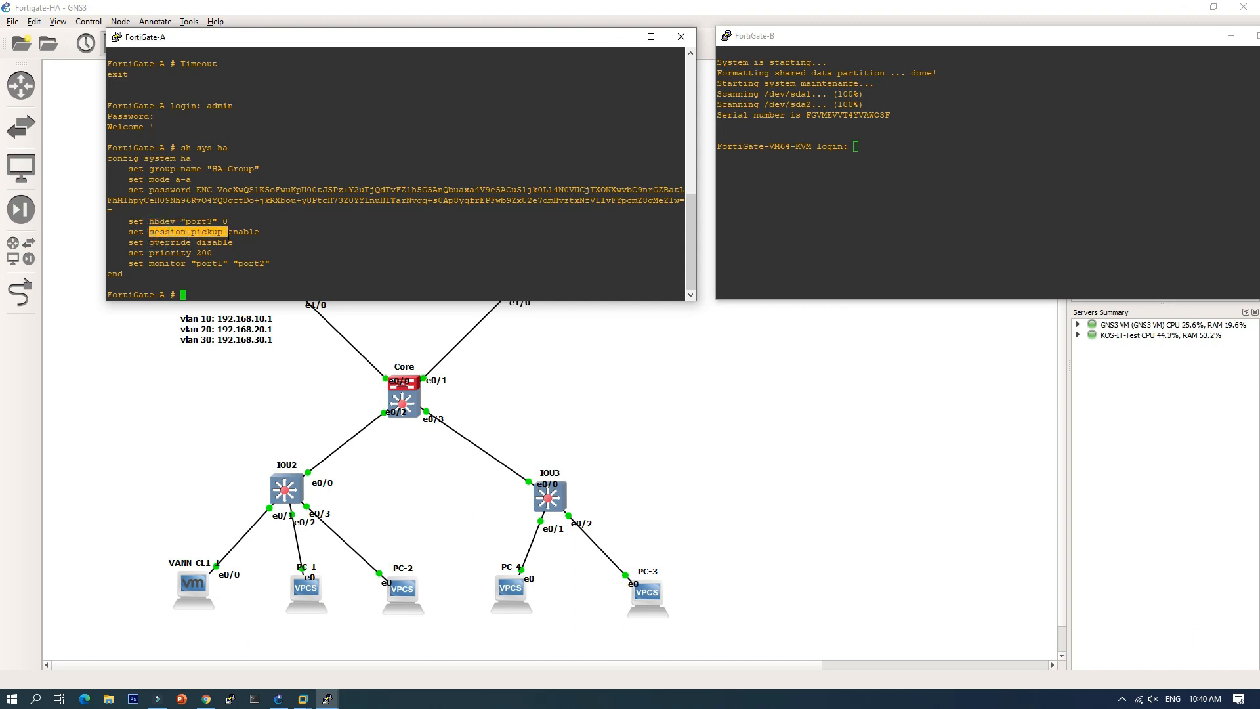
pyautogui.click(153, 242)
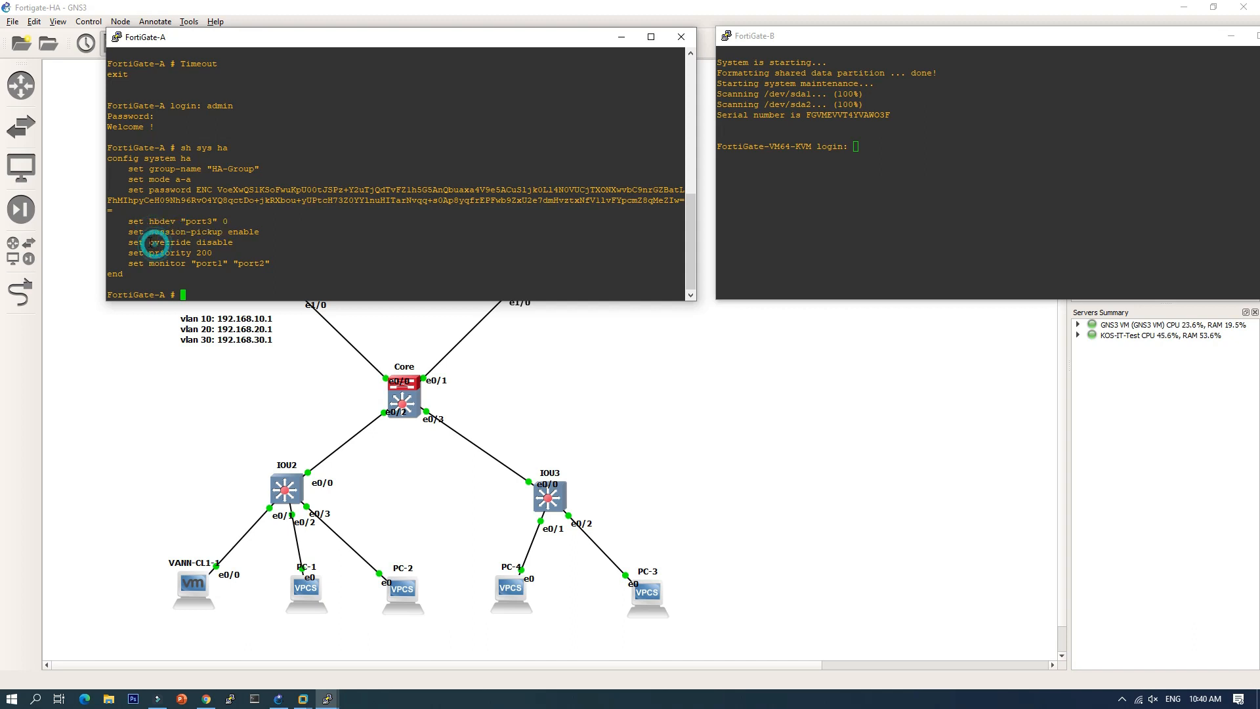
pyautogui.moveTo(150, 242); pyautogui.dragTo(236, 242)
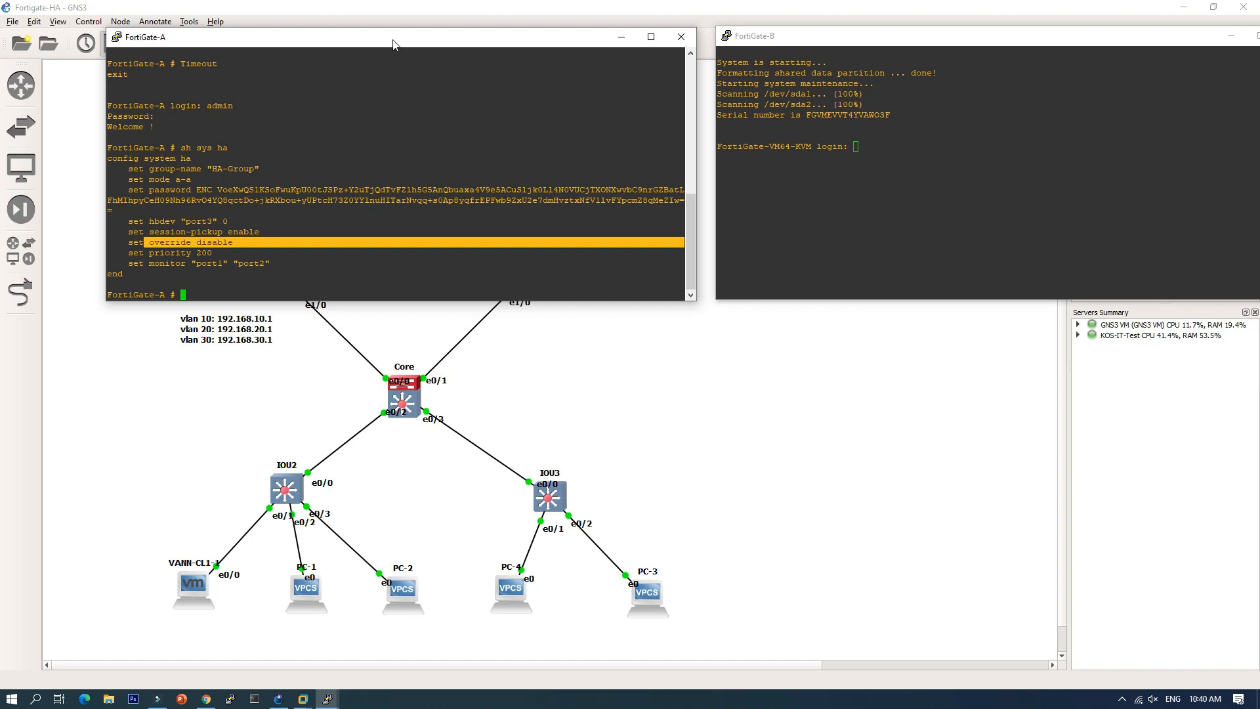
pyautogui.moveTo(395, 44); pyautogui.dragTo(421, 338)
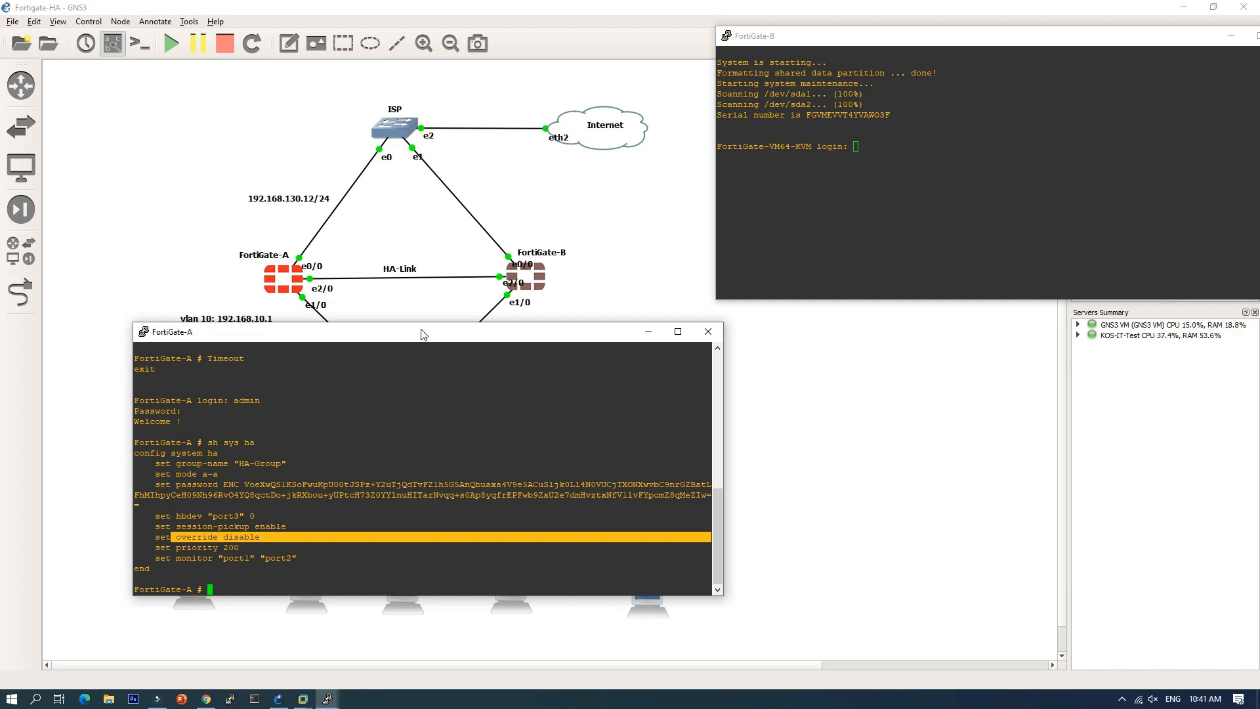
# Step: Reposition the FortiGate-A console to uncover the HA-Link, vlan labels, Core switch and e1/0 links
pyautogui.moveTo(422, 332); pyautogui.dragTo(404, 179)
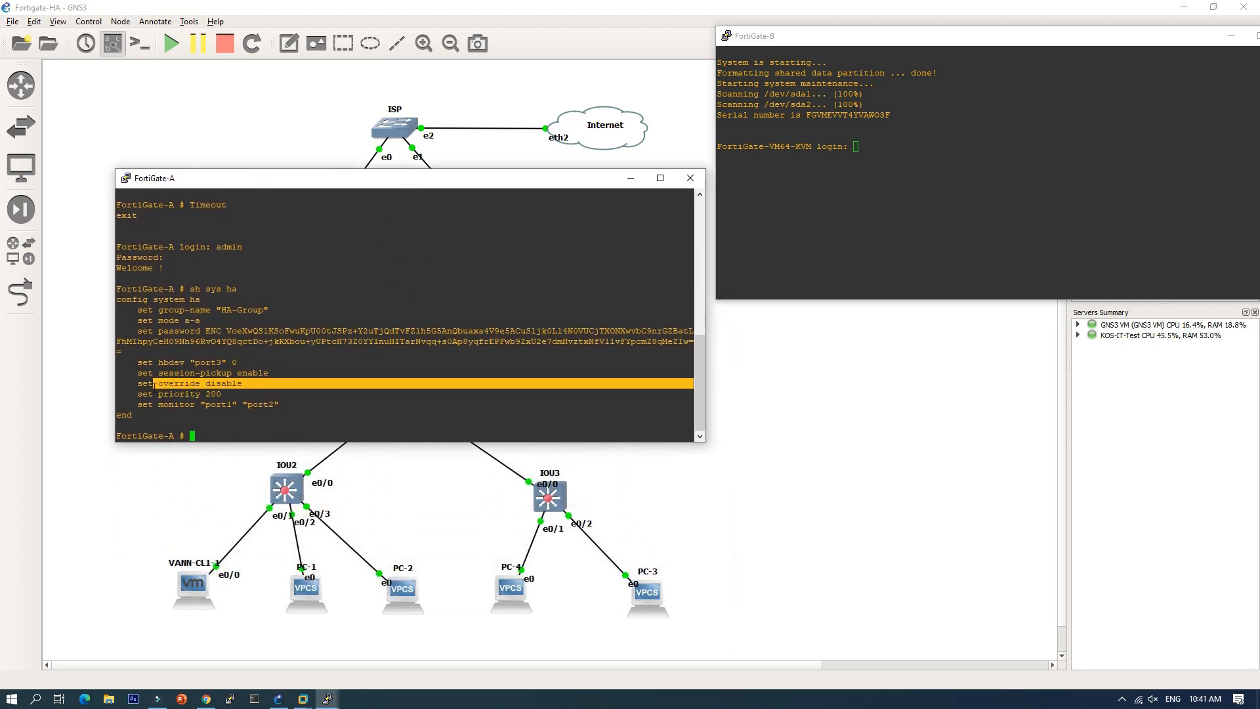
pyautogui.click(161, 384)
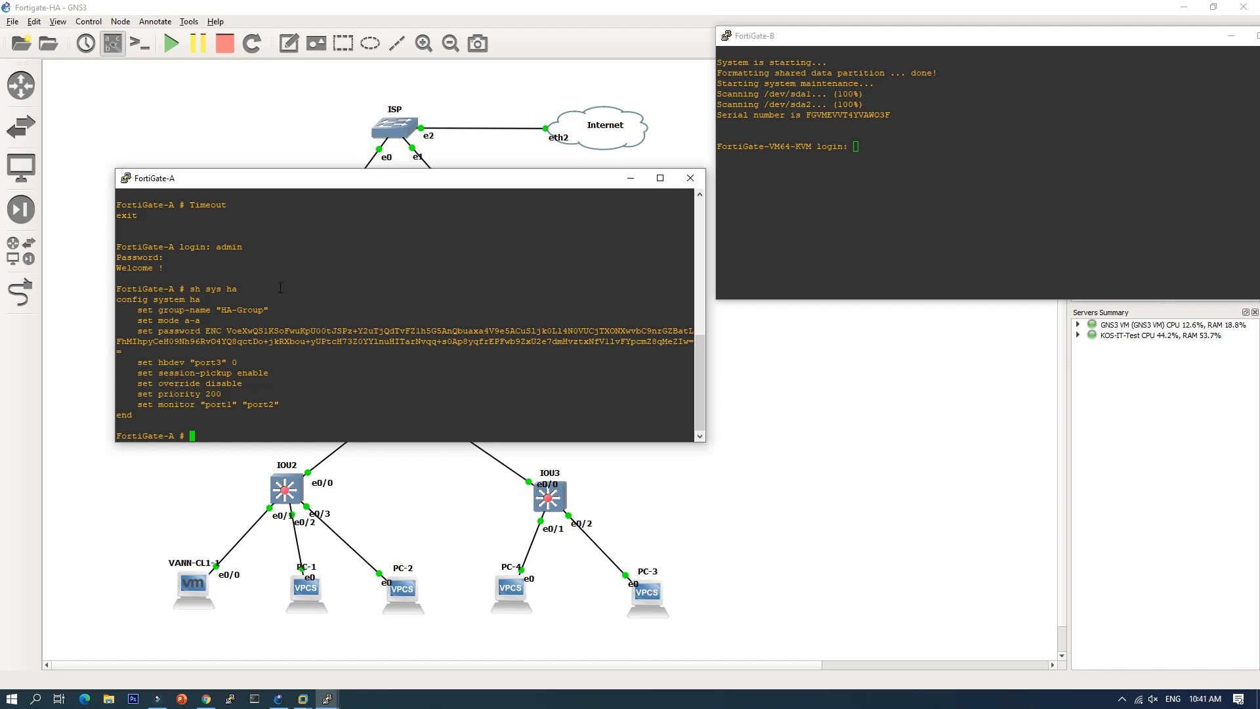
pyautogui.moveTo(445, 185); pyautogui.dragTo(443, 335)
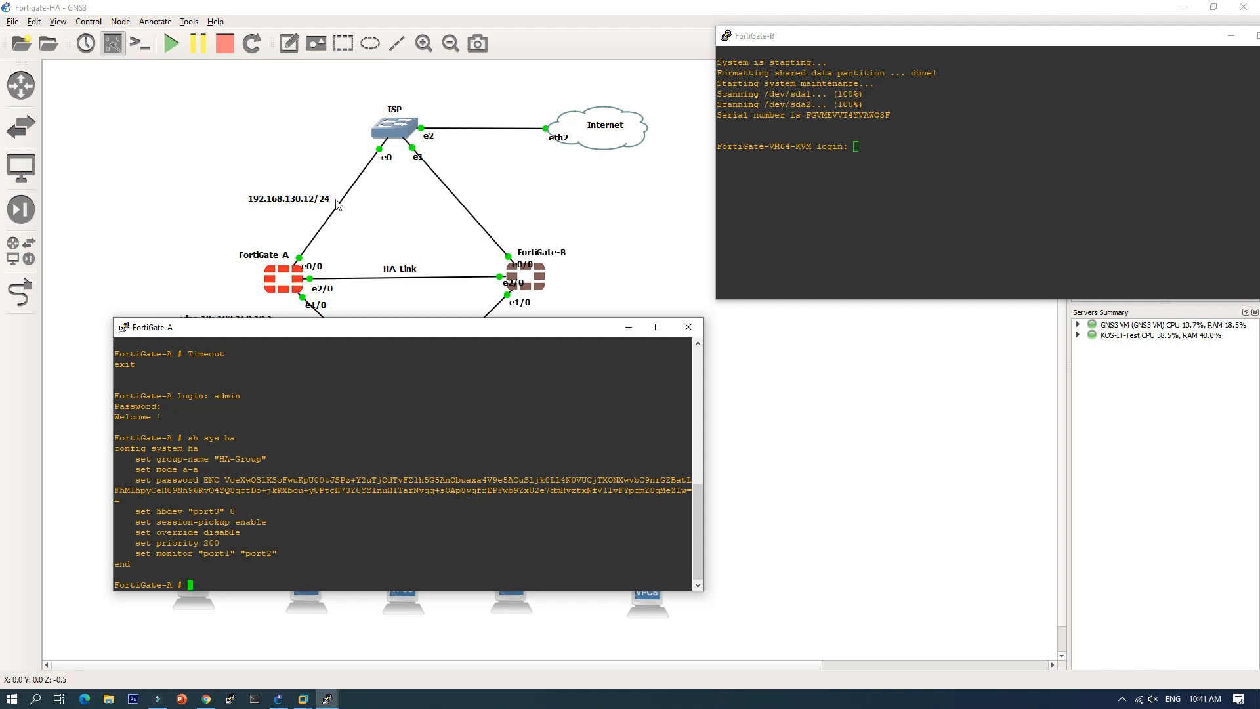
pyautogui.moveTo(353, 327); pyautogui.dragTo(359, 361)
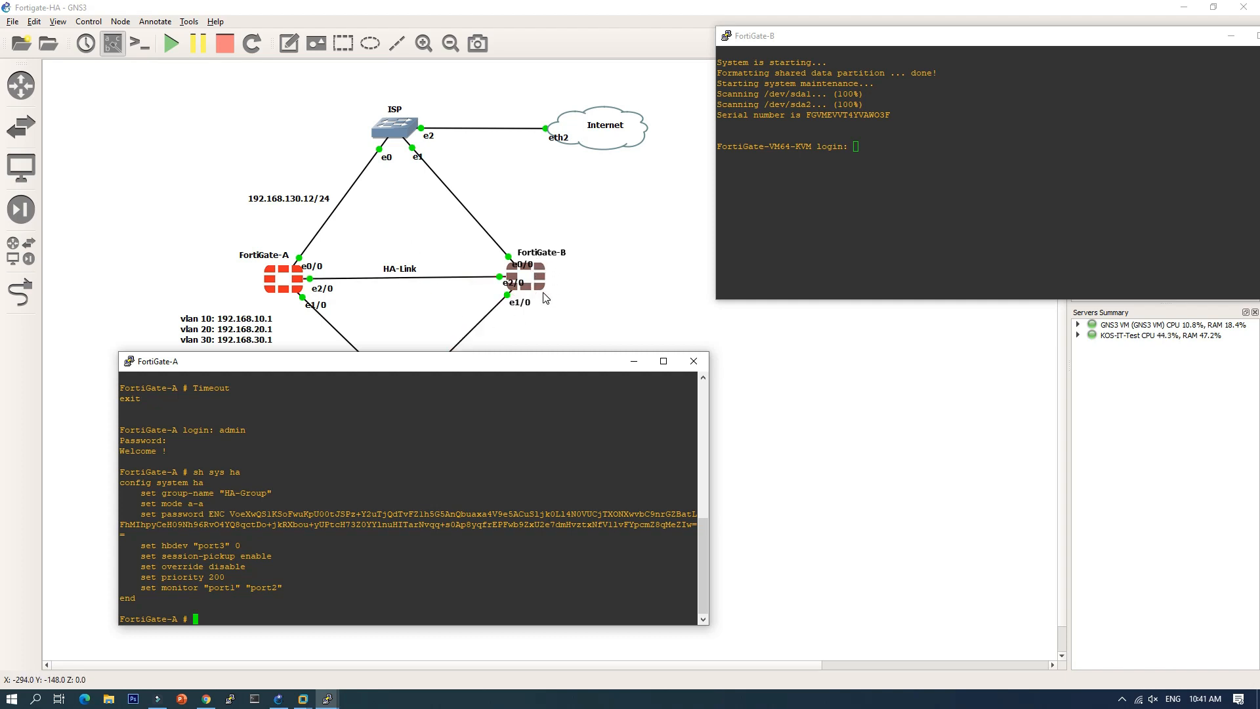
pyautogui.moveTo(355, 357); pyautogui.dragTo(369, 382)
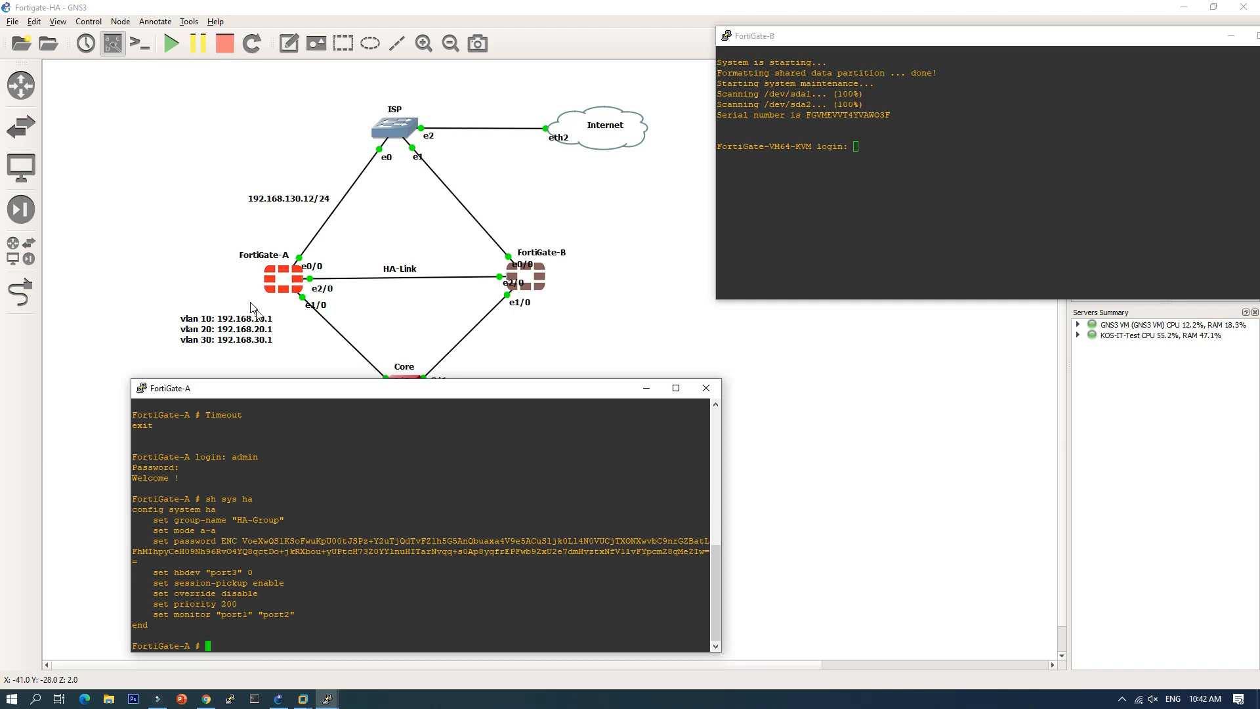
pyautogui.moveTo(405, 387); pyautogui.dragTo(390, 300)
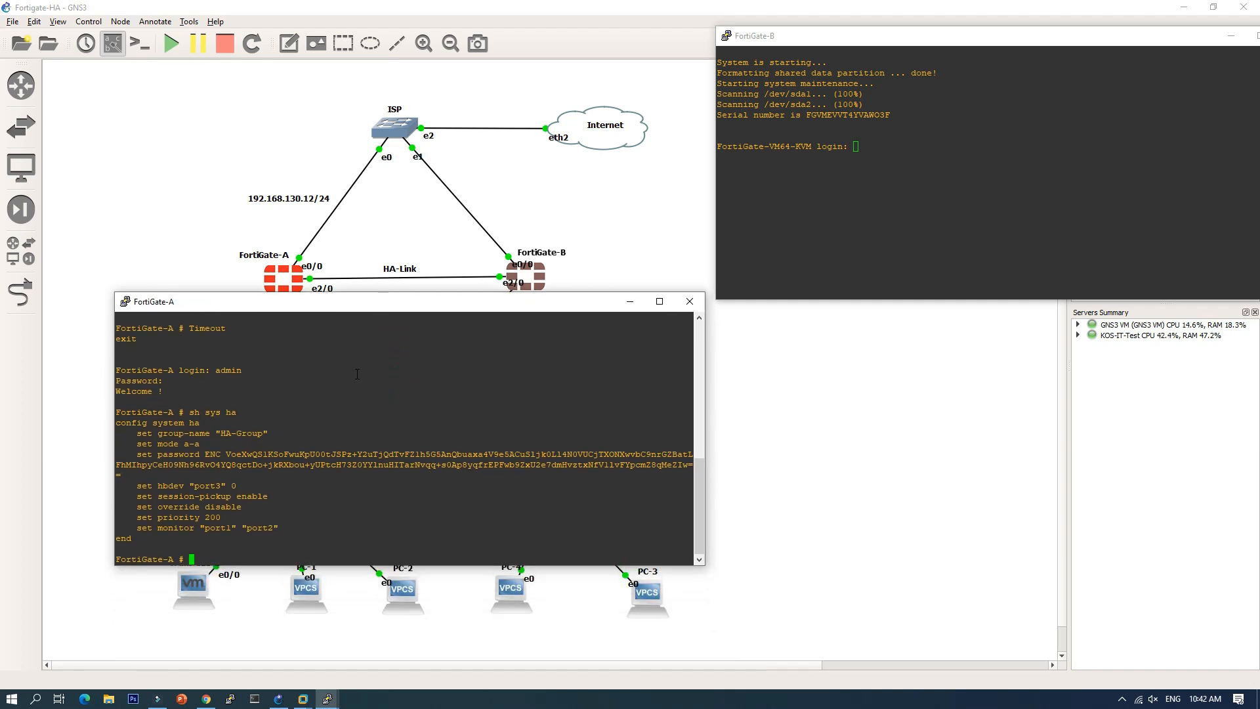
pyautogui.moveTo(464, 307); pyautogui.dragTo(459, 87)
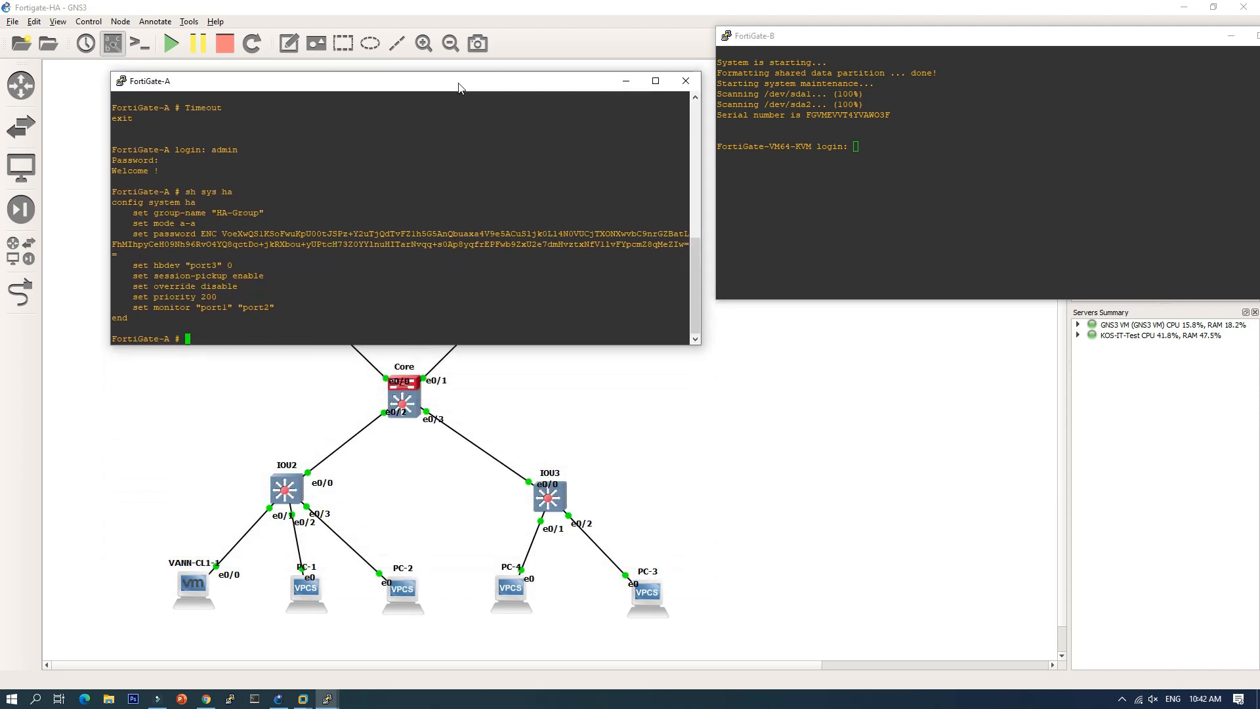
# Step: Highlight the override disable line, then minimize, restore and park FortiGate-A's console up-left beside FortiGate-B
pyautogui.click(199, 337)
pyautogui.moveTo(142, 286); pyautogui.dragTo(237, 286)
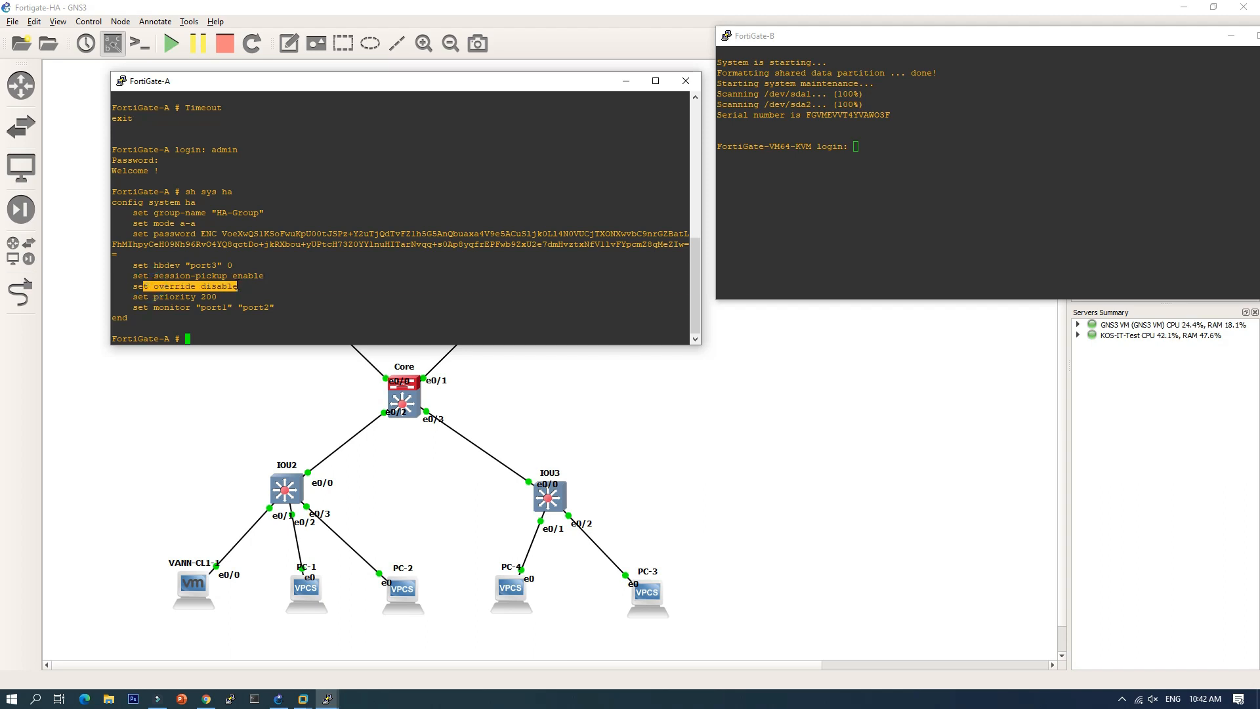
pyautogui.click(203, 289)
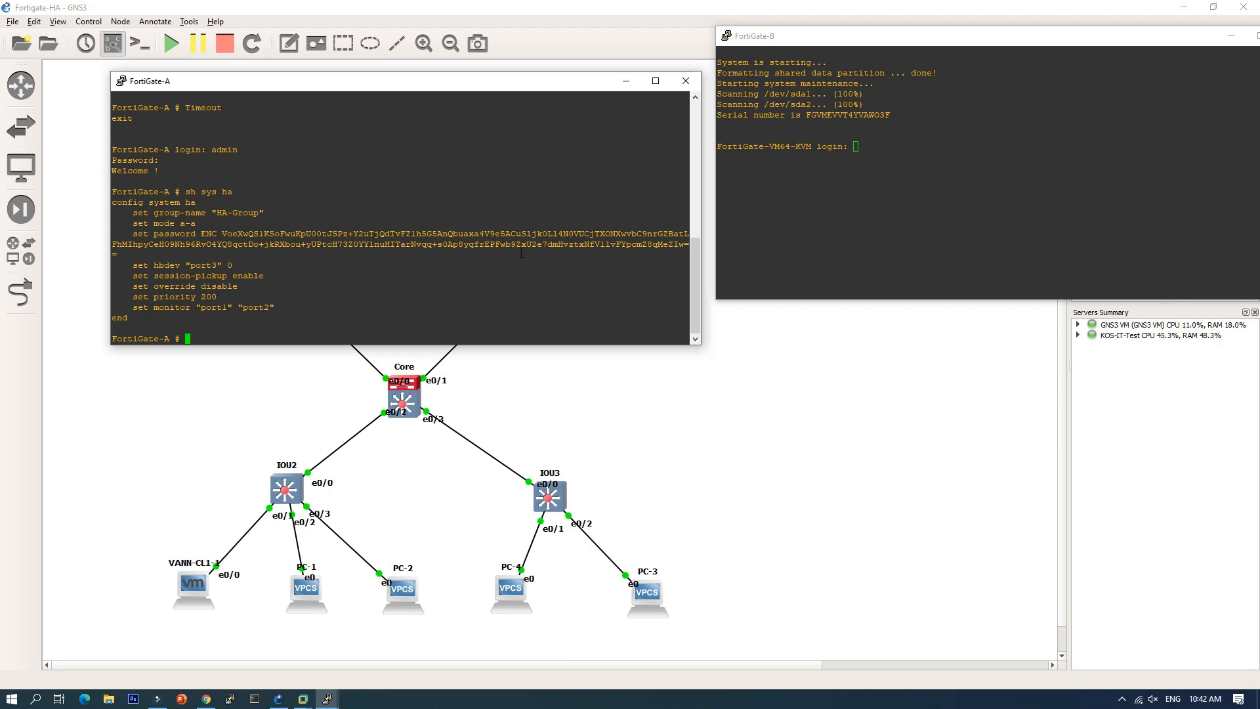
pyautogui.click(626, 81)
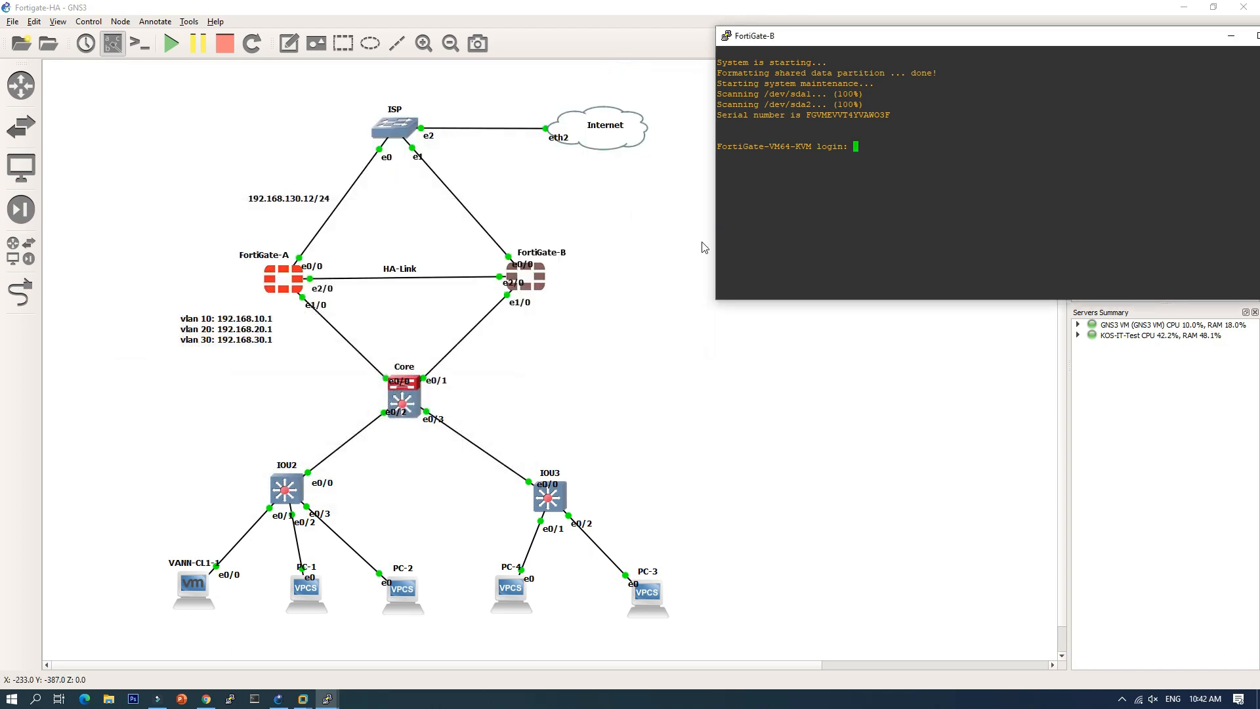
pyautogui.click(327, 691)
pyautogui.click(86, 653)
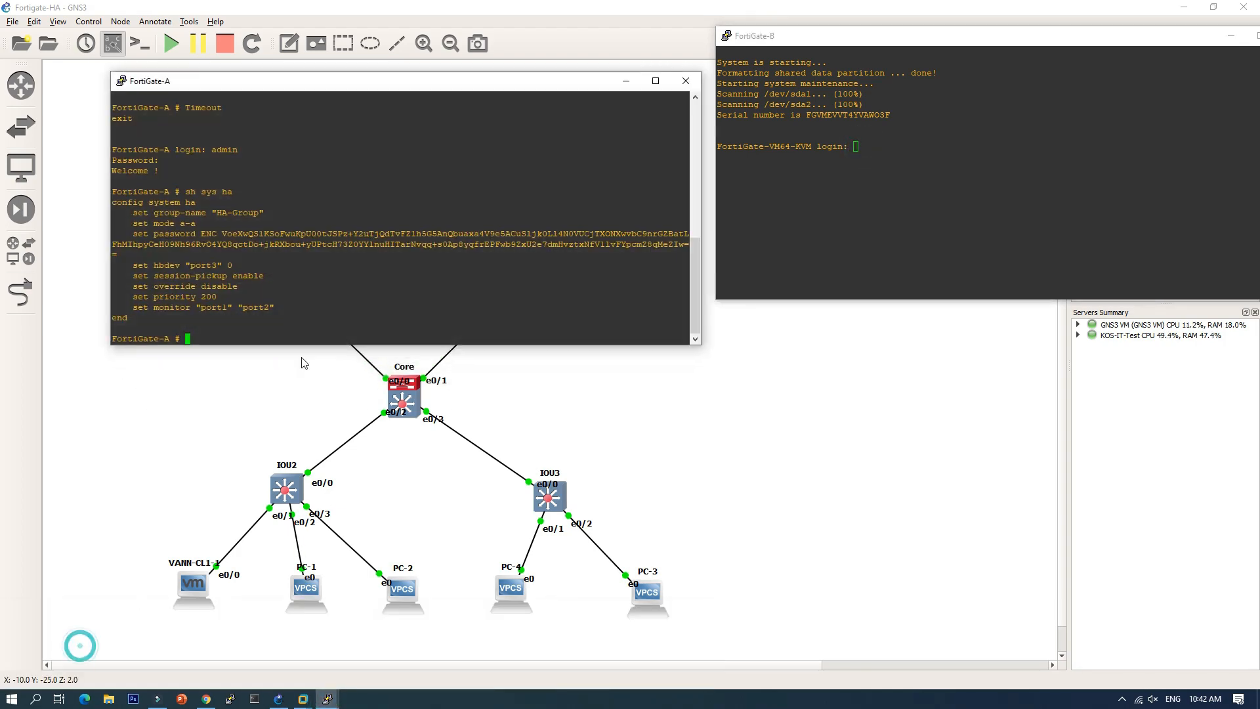
pyautogui.moveTo(505, 86); pyautogui.dragTo(498, 61)
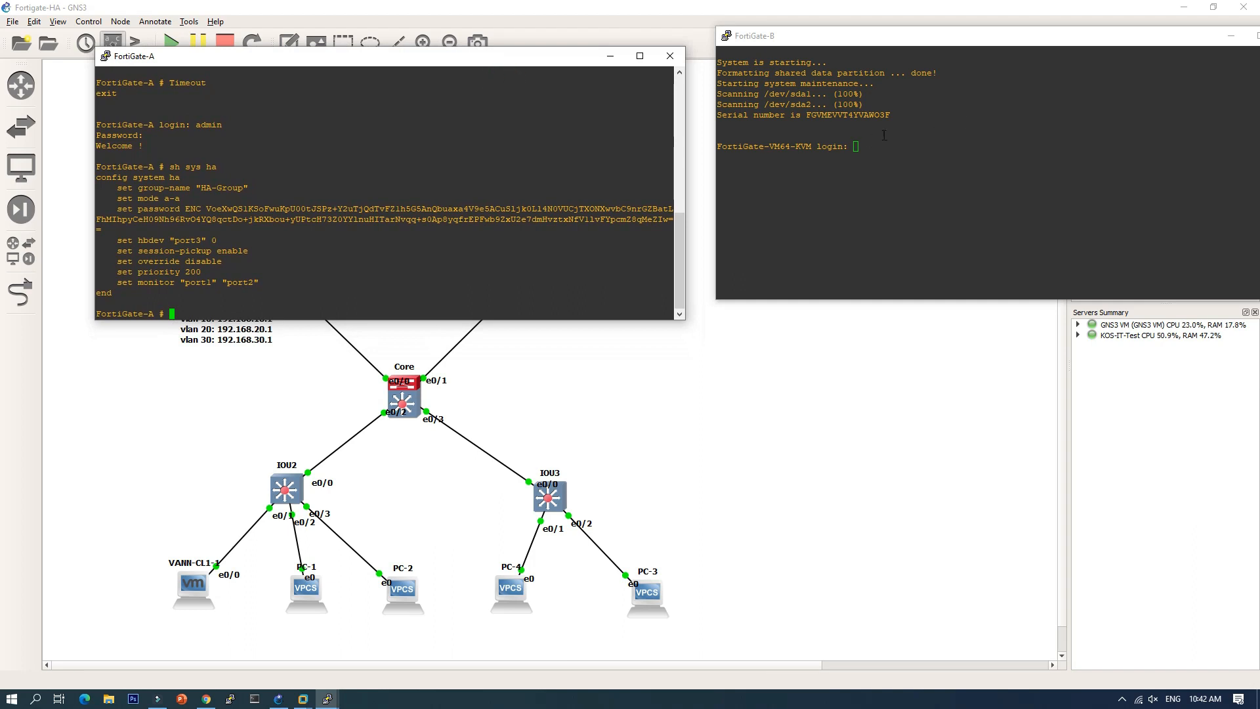
# Step: Log in to FortiGate-B's console as admin with a blank password and place it beside FortiGate-A
pyautogui.click(855, 148)
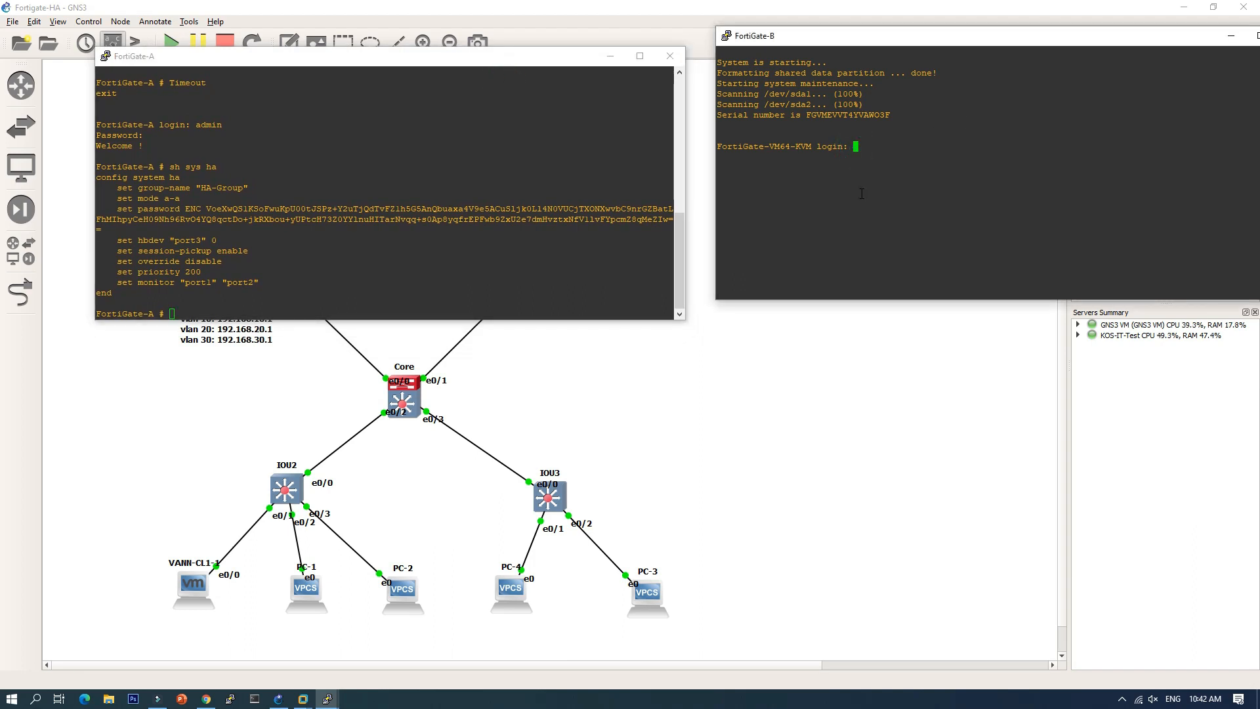
pyautogui.write('admin')
pyautogui.press('Return')
pyautogui.press('Return')
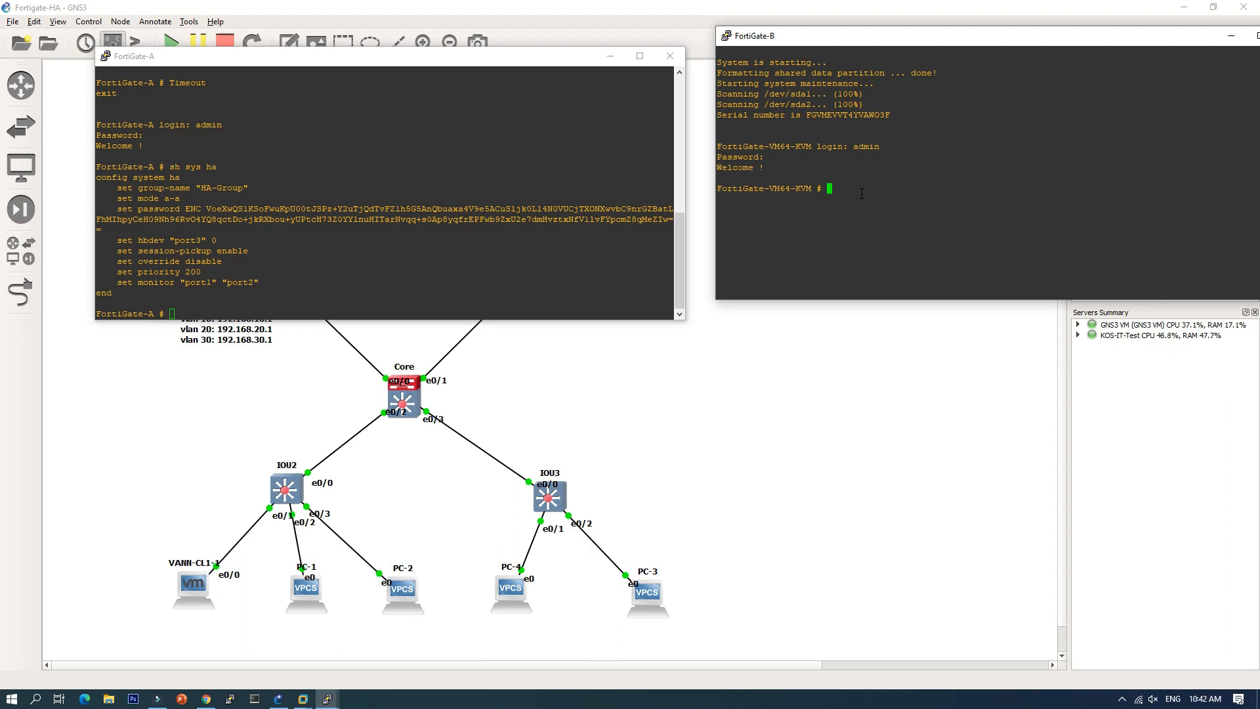
pyautogui.moveTo(927, 43); pyautogui.dragTo(905, 67)
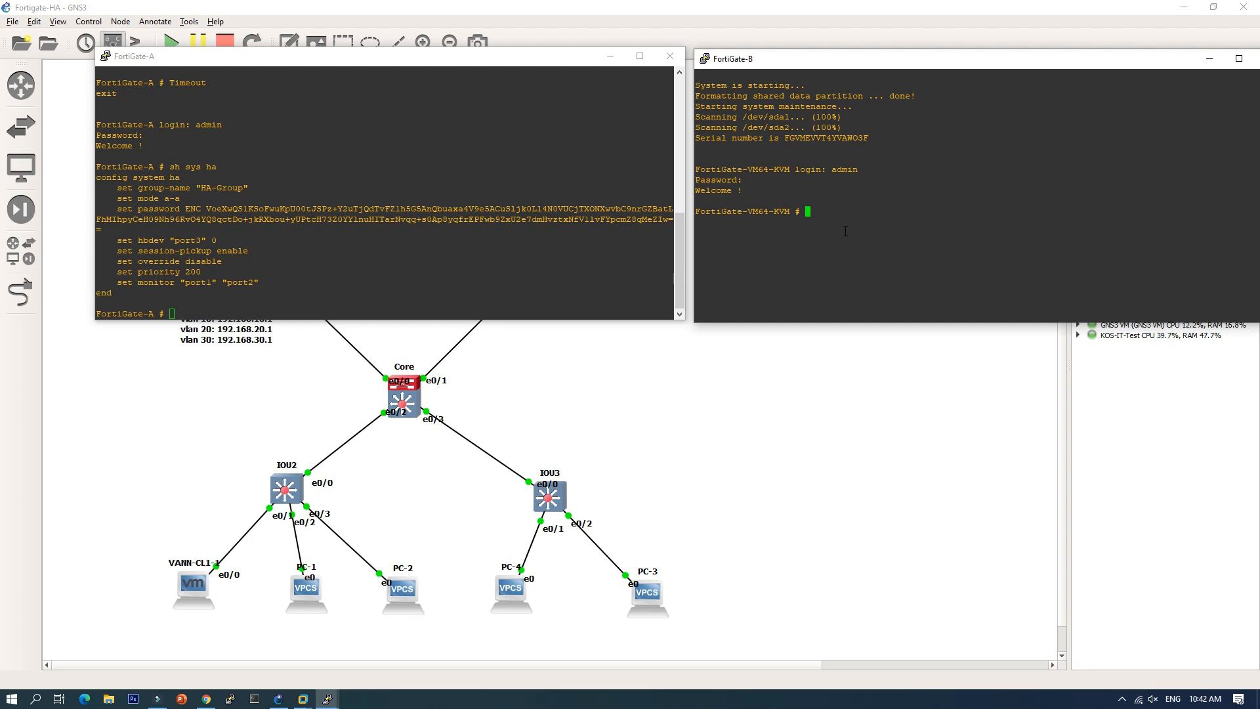
# Step: Run 'sh sys interface' on FortiGate-B and page through the full interface listing
pyautogui.write('sh sys interface')
pyautogui.press('Return')
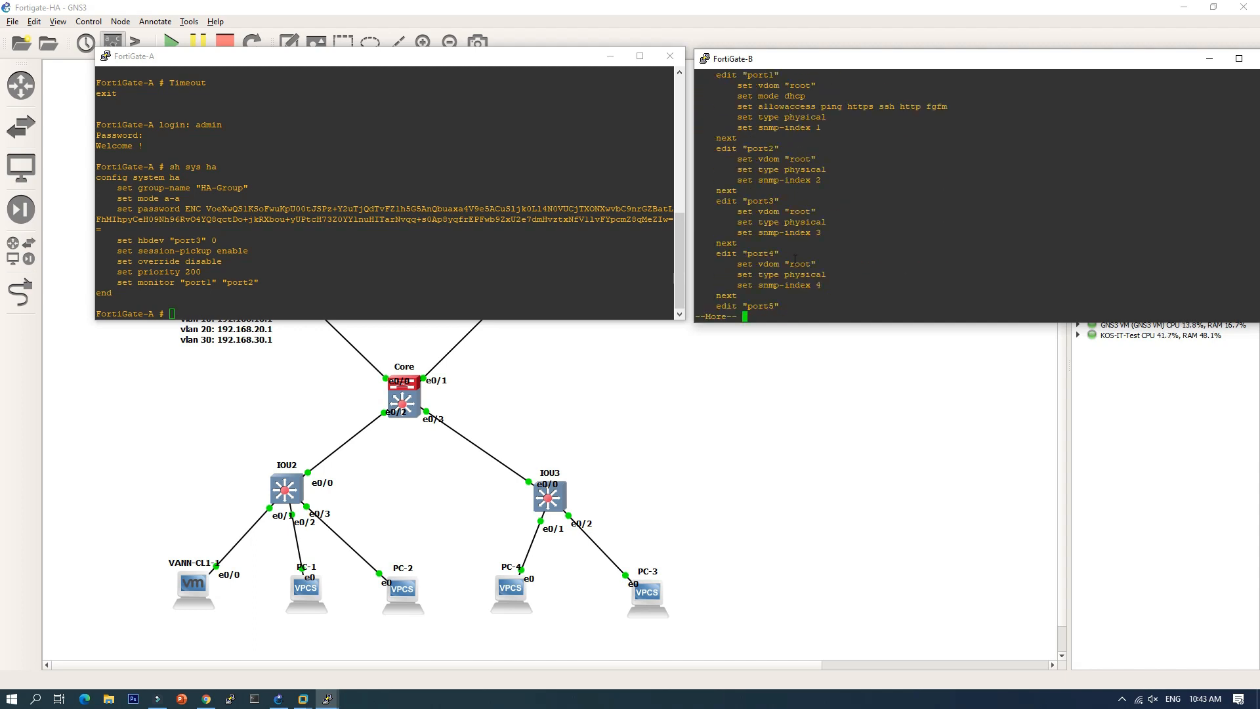
pyautogui.press('Return')
pyautogui.press('Return')
pyautogui.press('Return')
pyautogui.press('Return')
pyautogui.press('Return')
pyautogui.press('Return')
pyautogui.press('Return')
pyautogui.press('Return')
pyautogui.press('Return')
pyautogui.press('Return')
pyautogui.press('Return')
pyautogui.press('Return')
pyautogui.press('Return')
pyautogui.press('Return')
pyautogui.press('Return')
pyautogui.press('Return')
pyautogui.press('Return')
pyautogui.press('Return')
pyautogui.press('Return')
pyautogui.press('Return')
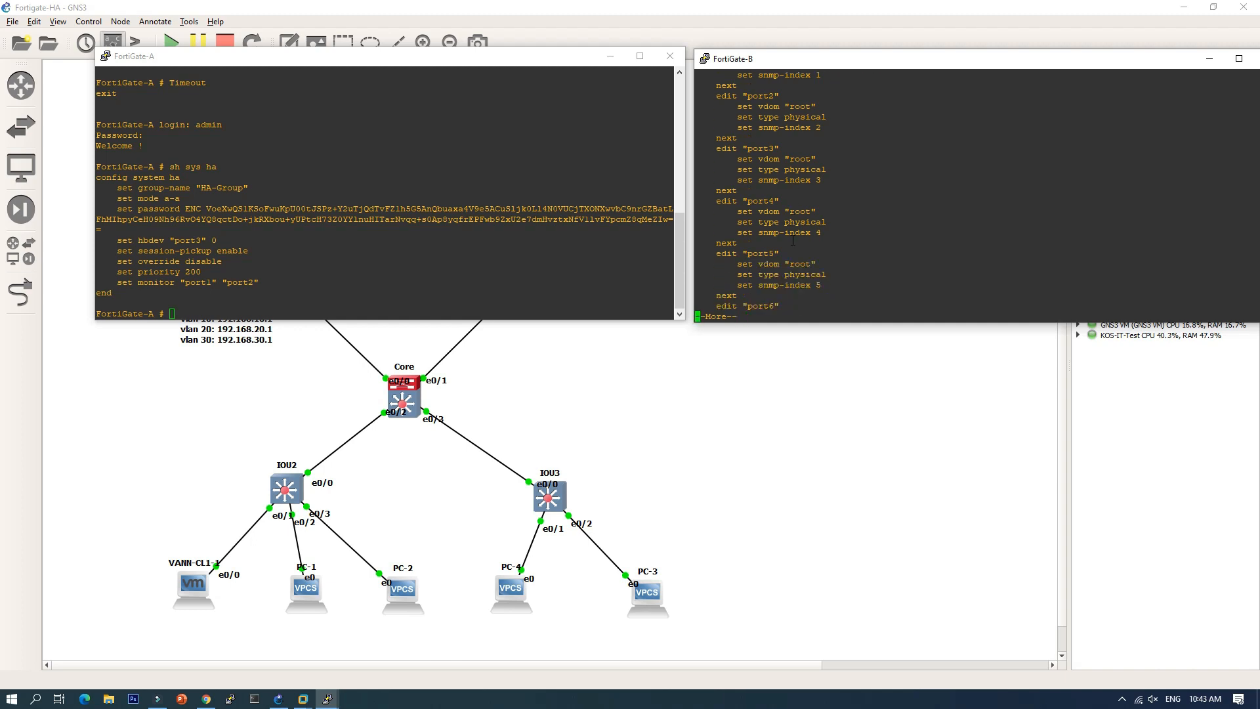
pyautogui.press('Return')
pyautogui.press('Return')
pyautogui.press('Return')
pyautogui.press('Return')
pyautogui.press('Return')
pyautogui.press('Return')
pyautogui.press('Return')
pyautogui.press('Return')
pyautogui.press('Return')
pyautogui.press('Return')
pyautogui.press('Return')
pyautogui.press('Return')
pyautogui.press('Return')
pyautogui.press('Return')
pyautogui.press('Return')
pyautogui.press('Return')
pyautogui.press('Return')
pyautogui.press('Return')
pyautogui.press('Return')
pyautogui.press('Return')
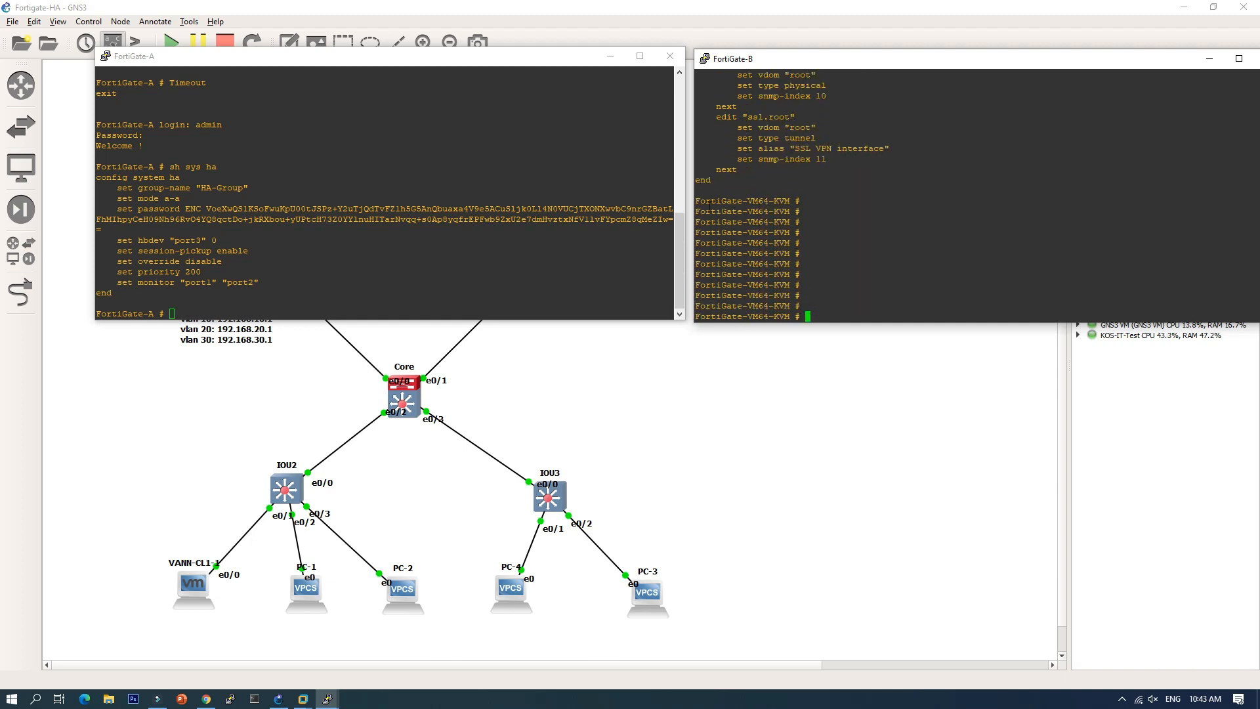
pyautogui.moveTo(696, 202); pyautogui.dragTo(715, 202)
pyautogui.click(745, 268)
# Step: Set the hostname to FortiGate-B under 'conf sys global', end, then try 'conf t', which returns a parse error
pyautogui.write('conf sys global')
pyautogui.press('Return')
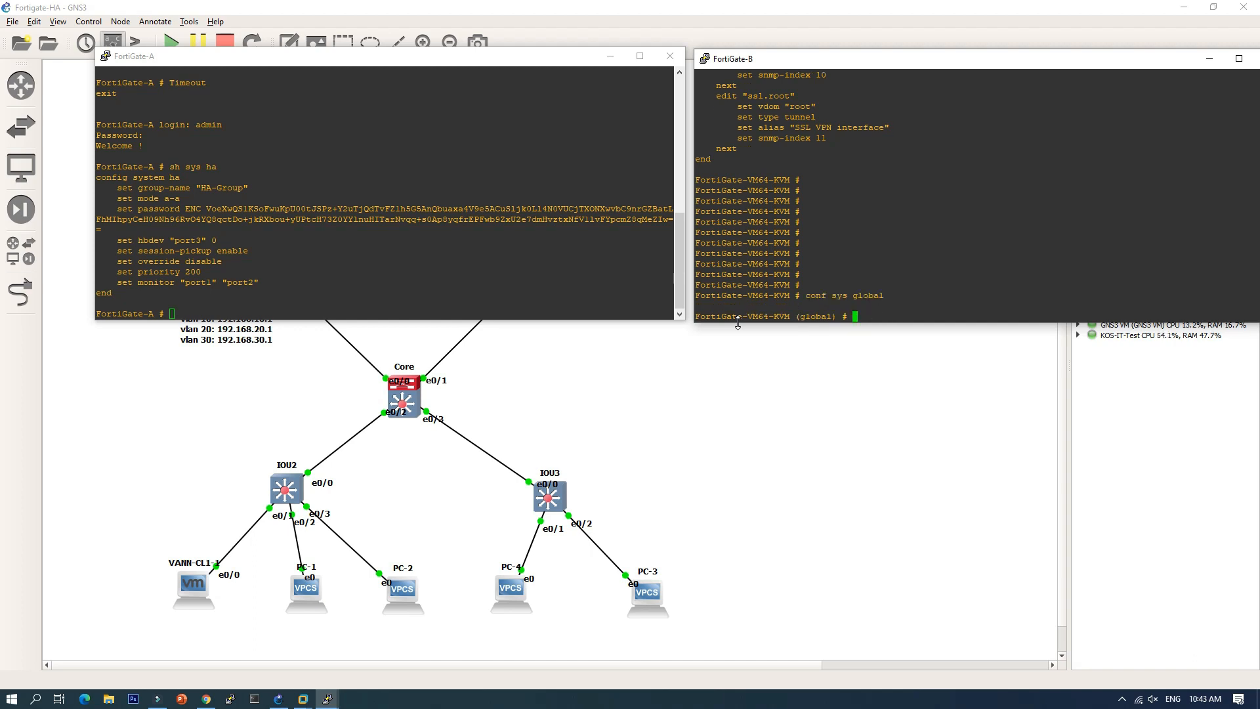
pyautogui.write('set hostname FortiGate-B')
pyautogui.press('Return')
pyautogui.write('end')
pyautogui.press('Return')
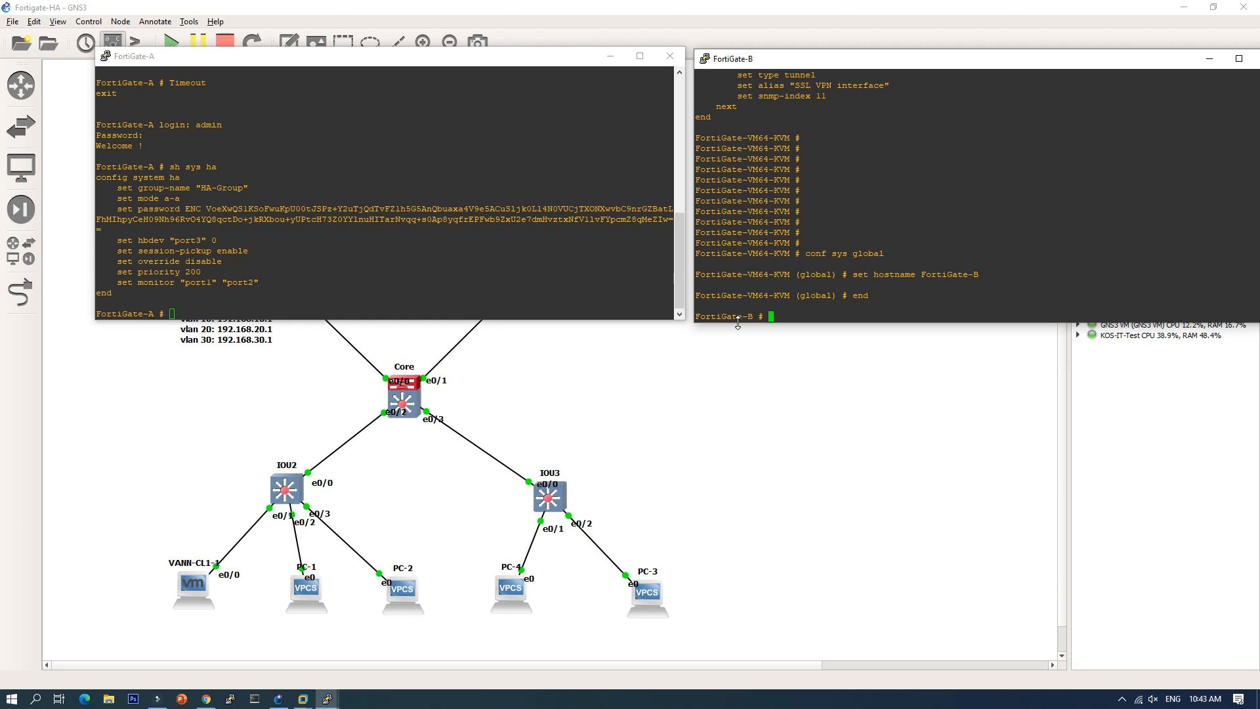
pyautogui.write('conf t')
pyautogui.press('Return')
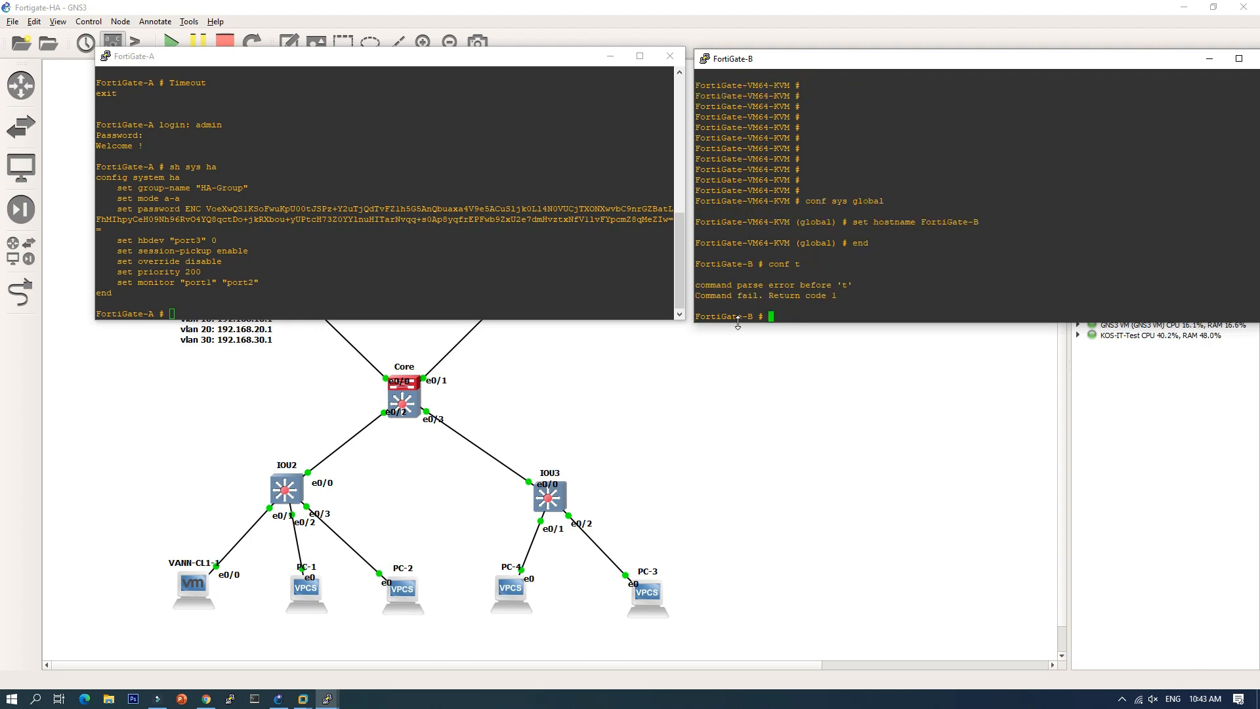
# Step: Under 'conf sys ha', set FortiGate-B's mode to a-a and group-name to HA-Group
pyautogui.write('conf sys h')
pyautogui.write('a')
pyautogui.press('Return')
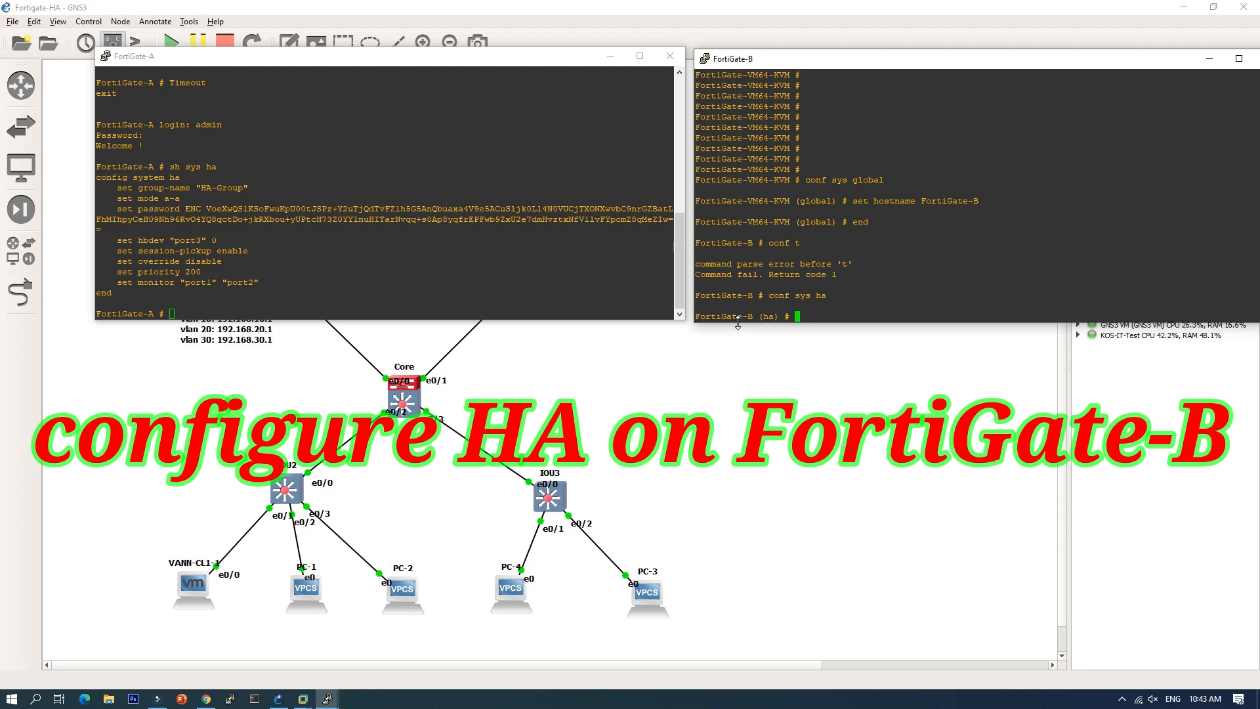
pyautogui.write('set mode ')
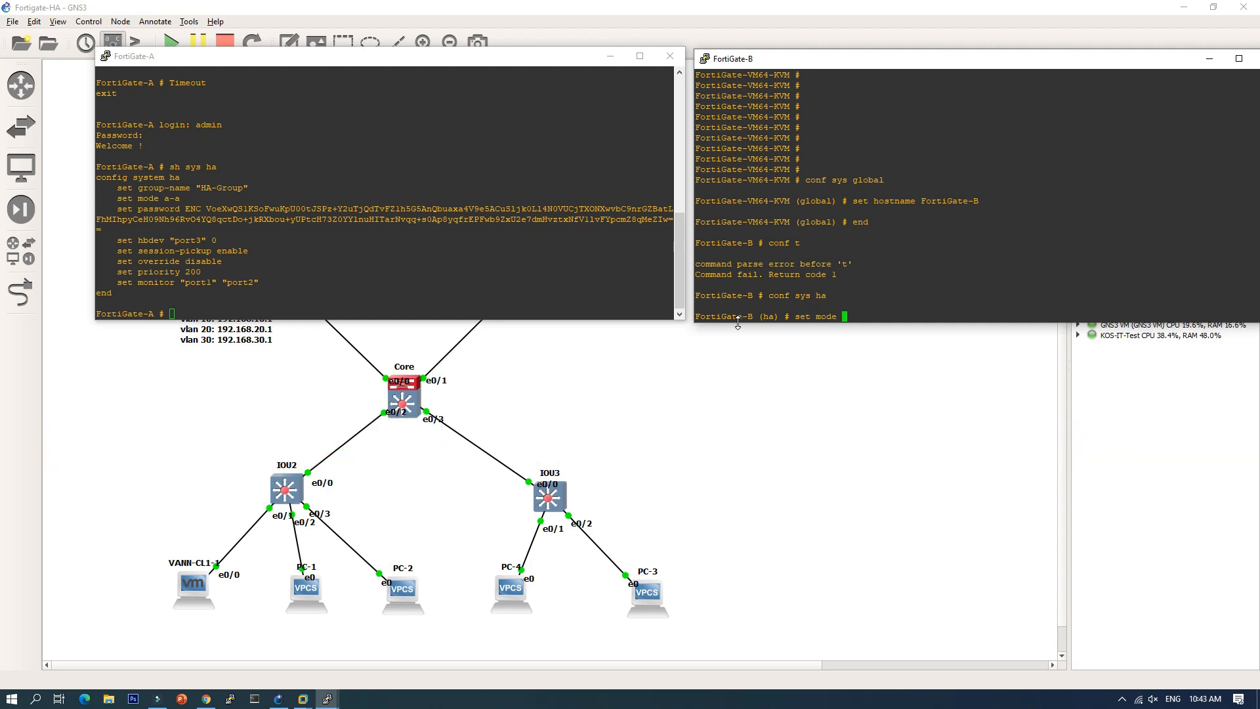
pyautogui.write('a-a')
pyautogui.press('Return')
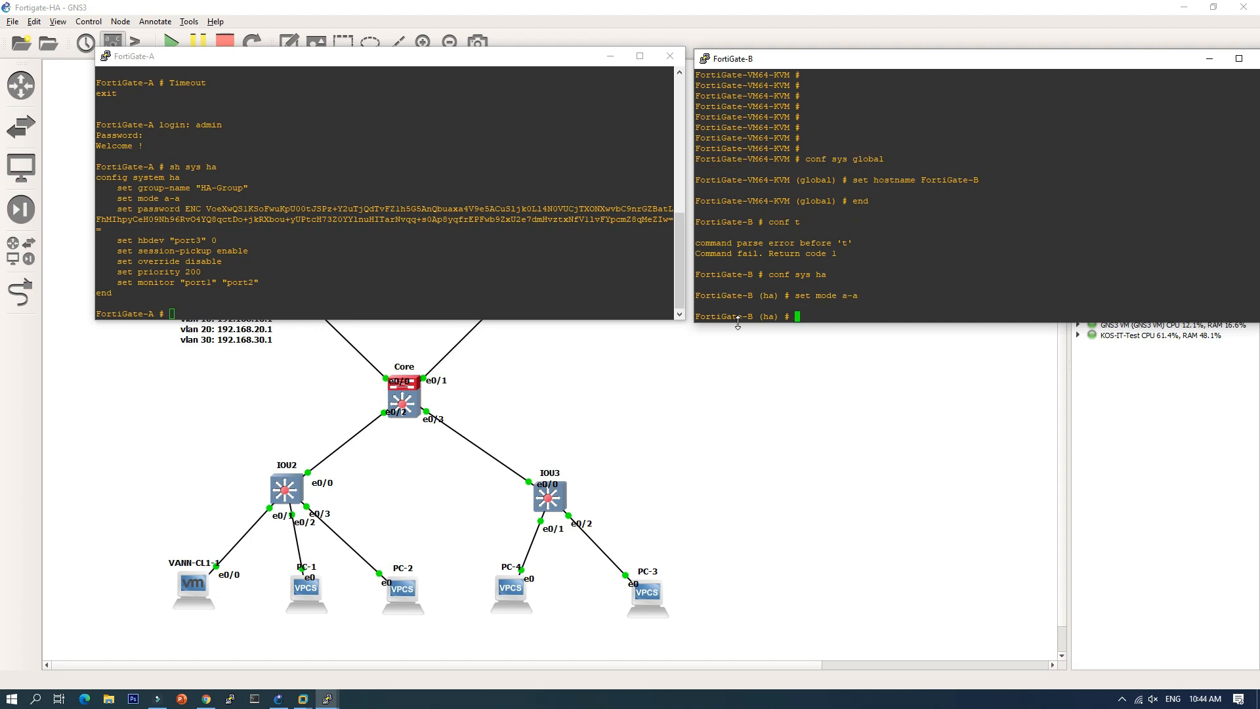
pyautogui.write('set group-id')
pyautogui.press('BackSpace')
pyautogui.press('BackSpace')
pyautogui.write('name HA-Group')
pyautogui.press('Return')
# Step: Set the HA cluster password and enable session-pickup, then highlight the configured HA settings
pyautogui.write('set')
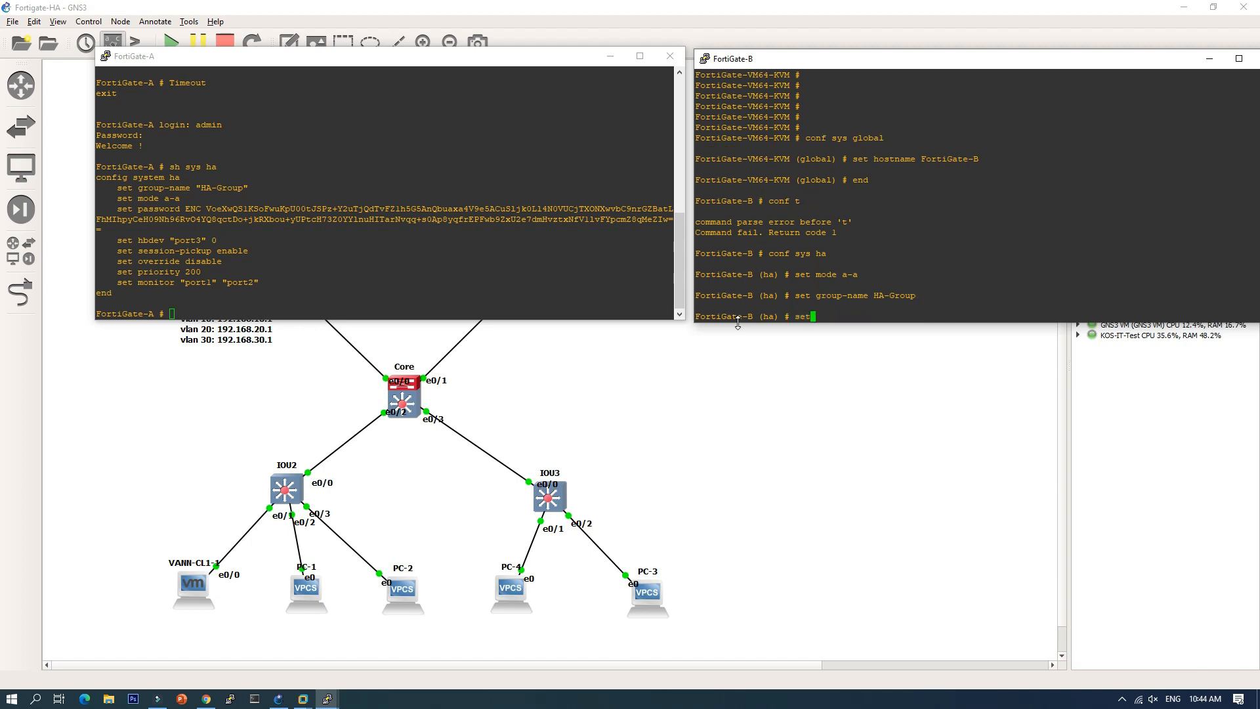
pyautogui.write(' password')
pyautogui.write('123456')
pyautogui.press('Return')
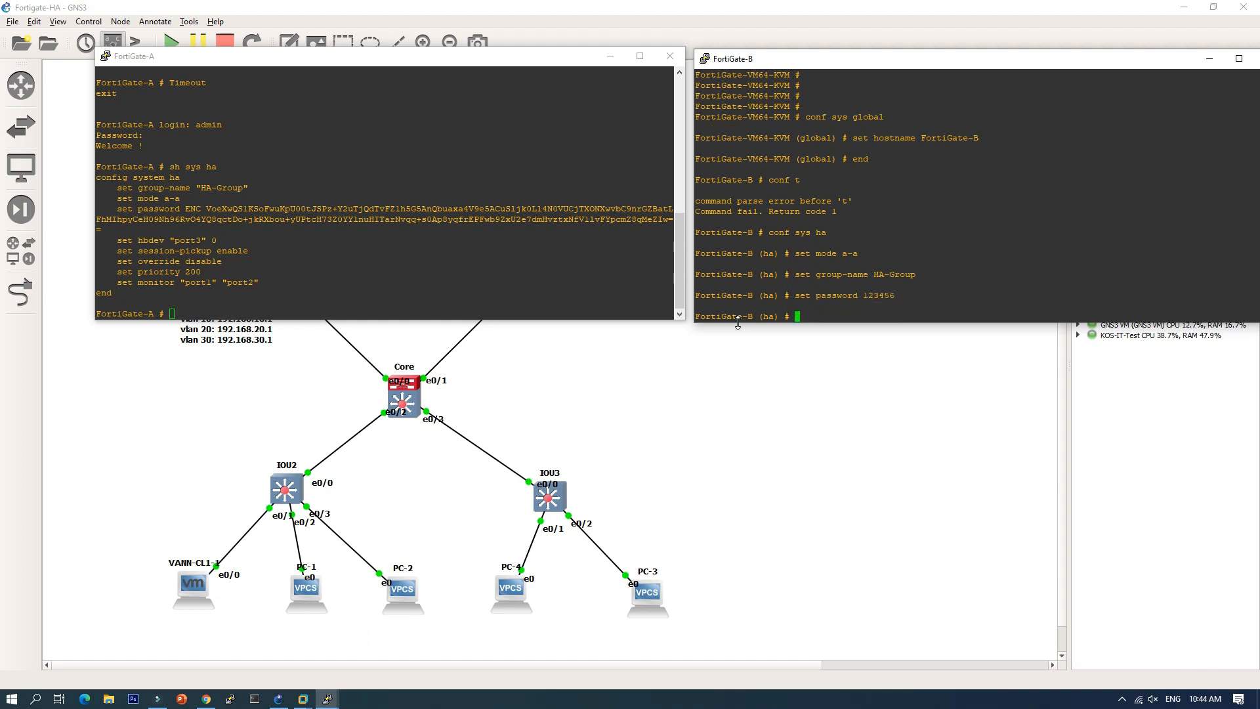
pyautogui.write('set session-sync-dev')
pyautogui.press('Tab')
pyautogui.write('enable')
pyautogui.press('Return')
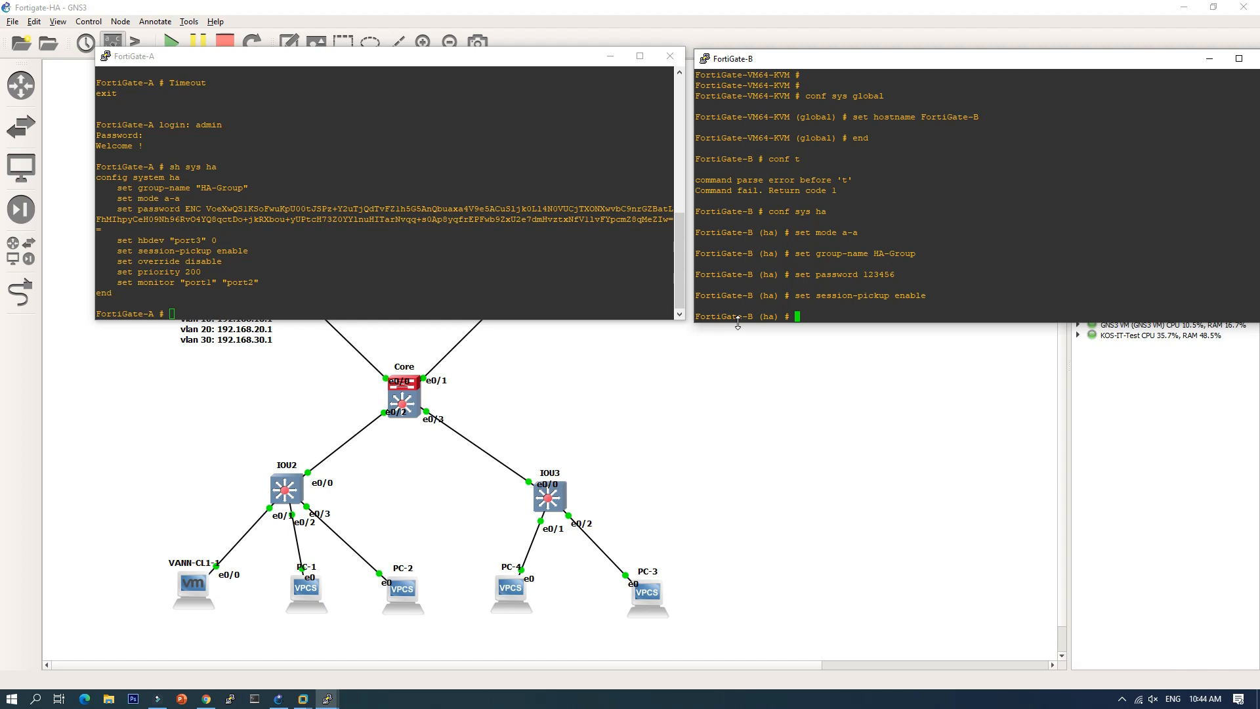
pyautogui.write('s')
pyautogui.press('BackSpace')
pyautogui.moveTo(802, 233); pyautogui.dragTo(909, 253)
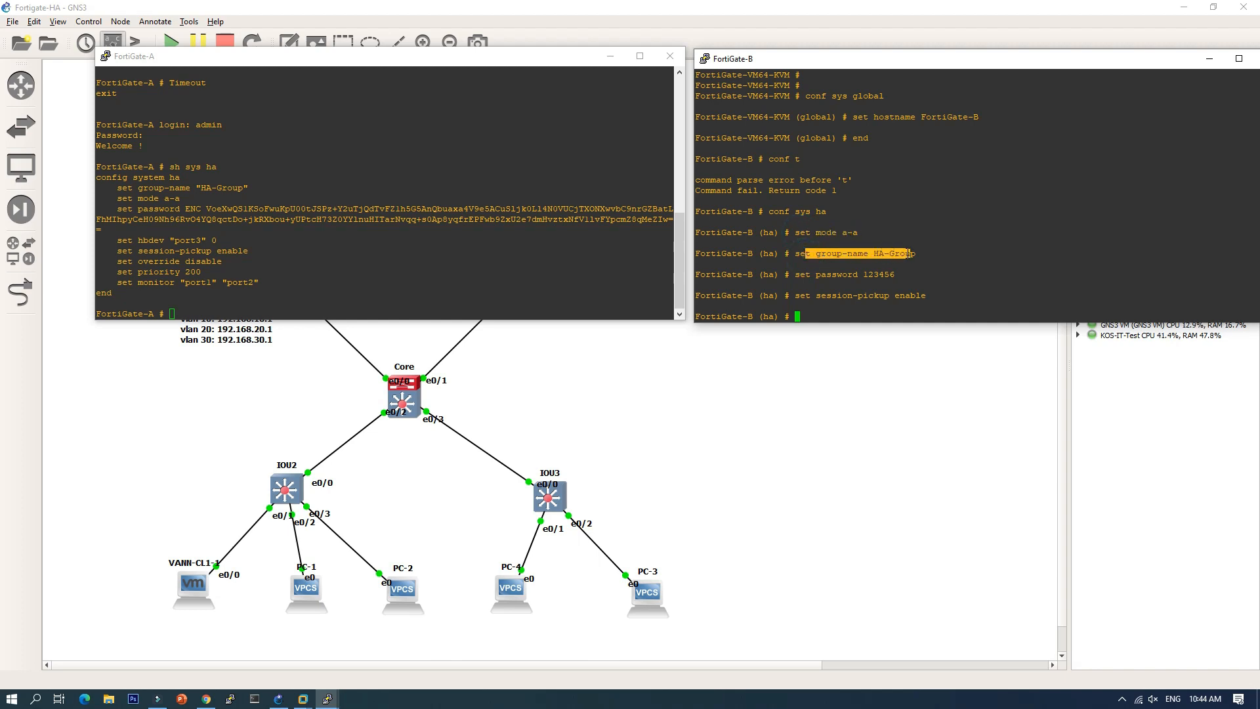
pyautogui.moveTo(821, 274); pyautogui.dragTo(905, 295)
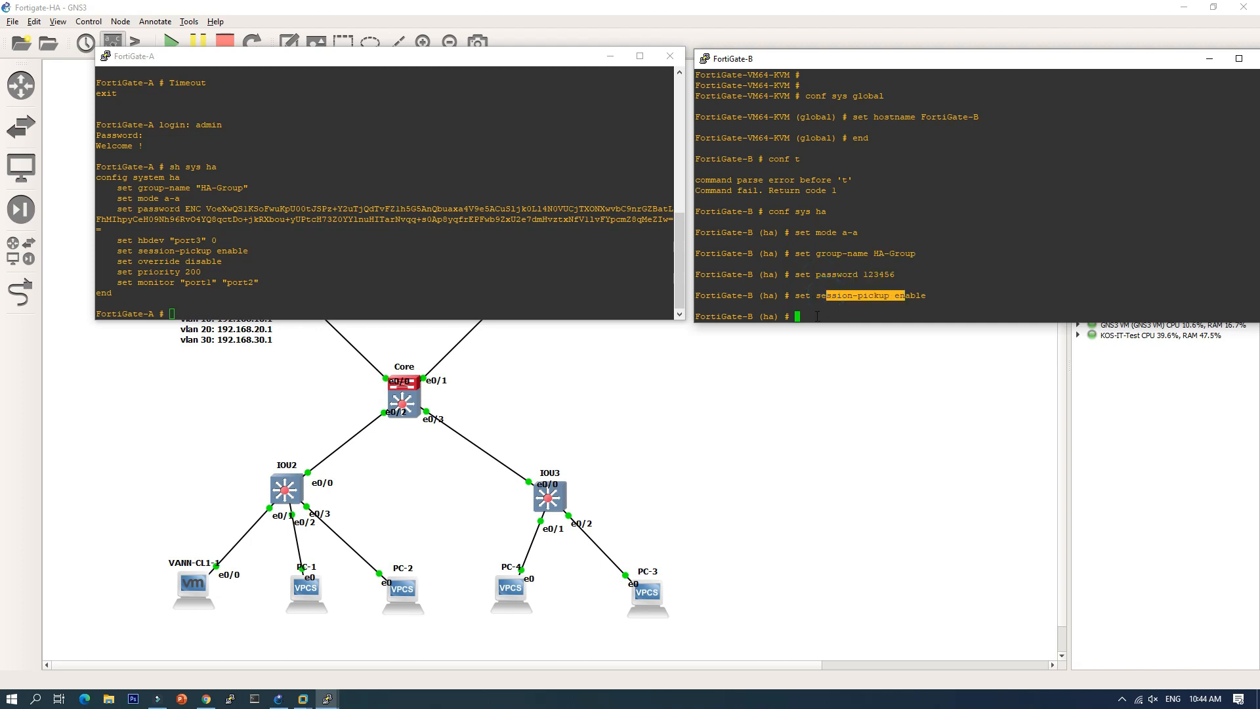
pyautogui.click(810, 313)
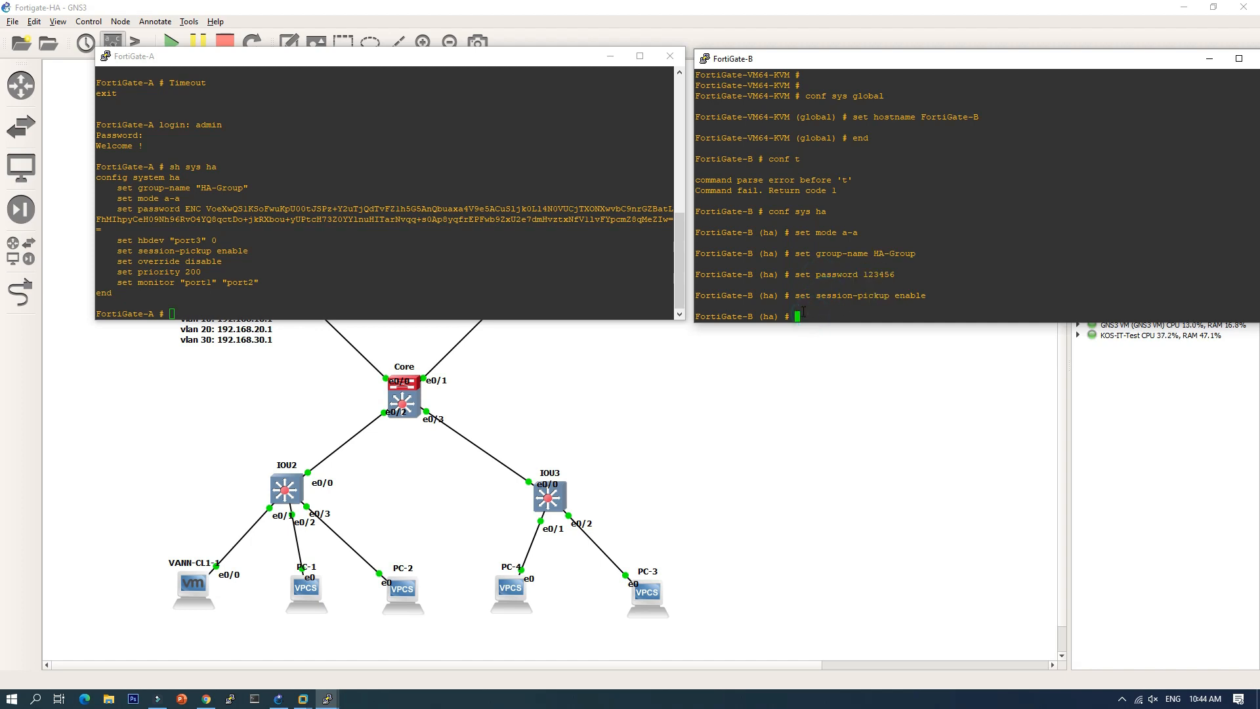
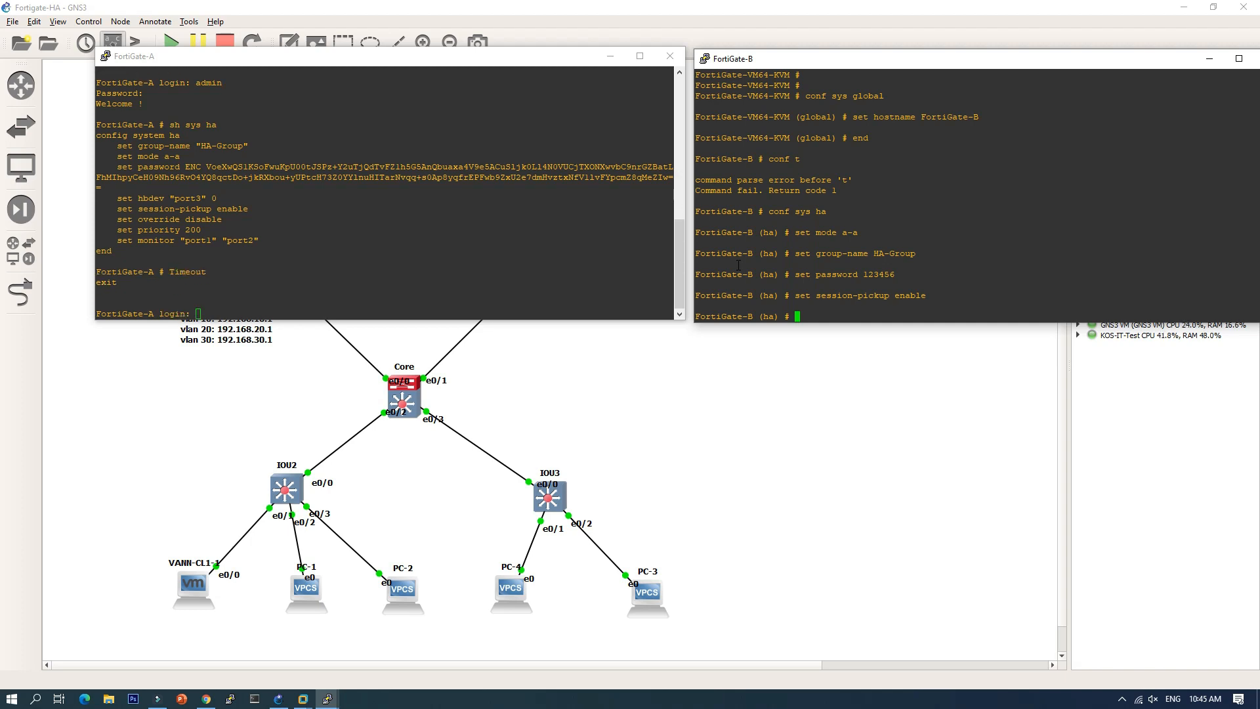
# Step: Set FortiGate-B's heartbeat interface to port3 with priority 0 and end the HA configuration
pyautogui.write('set hbdev port3')
pyautogui.press('Return')
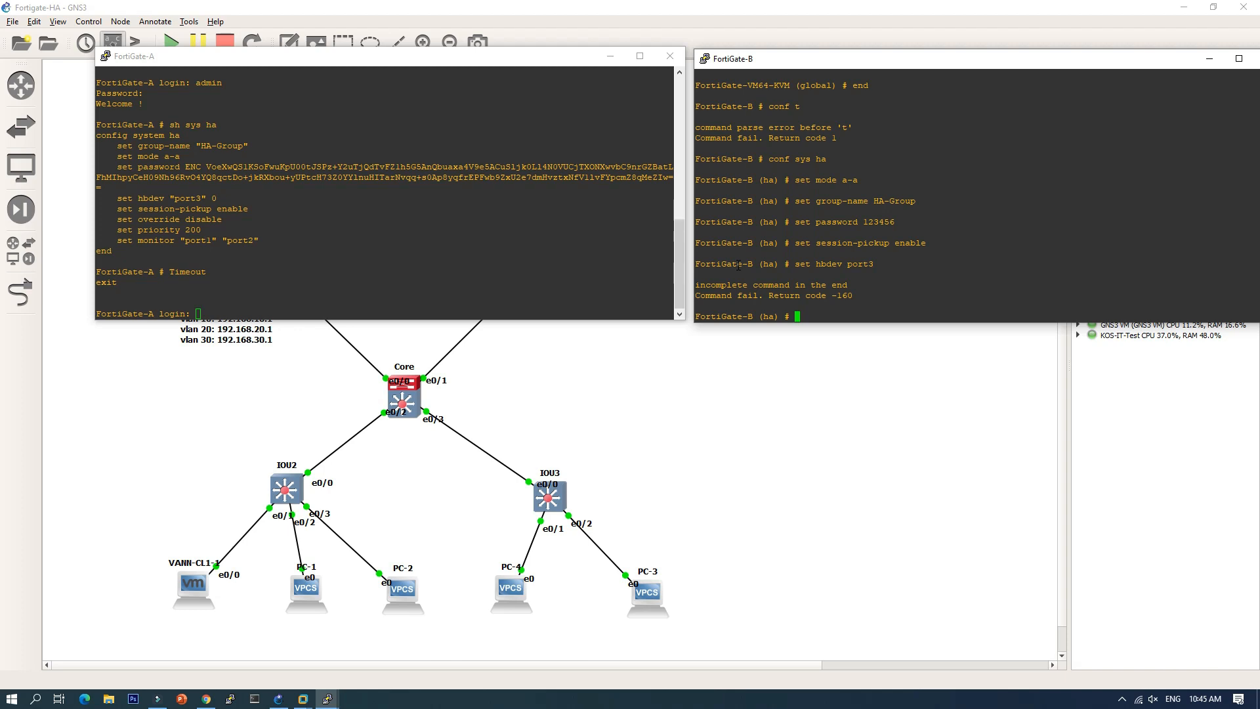
pyautogui.press('Up')
pyautogui.write('0')
pyautogui.press('Return')
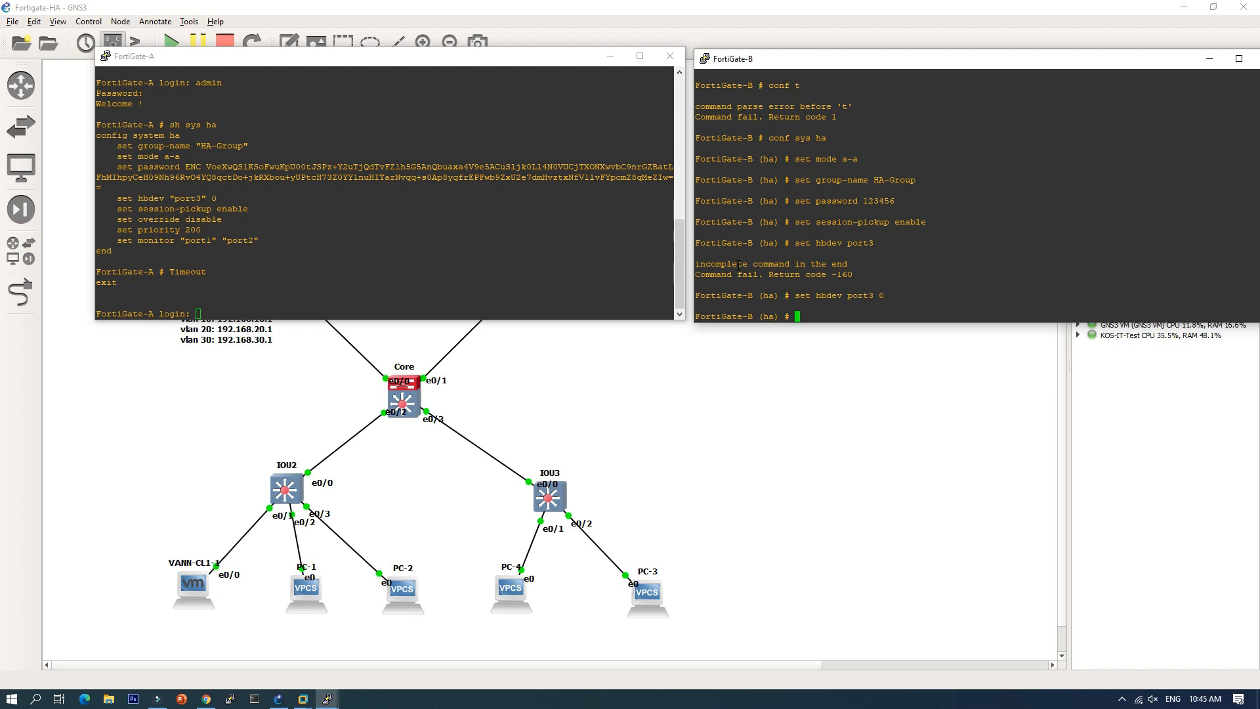
pyautogui.write('end')
pyautogui.press('Return')
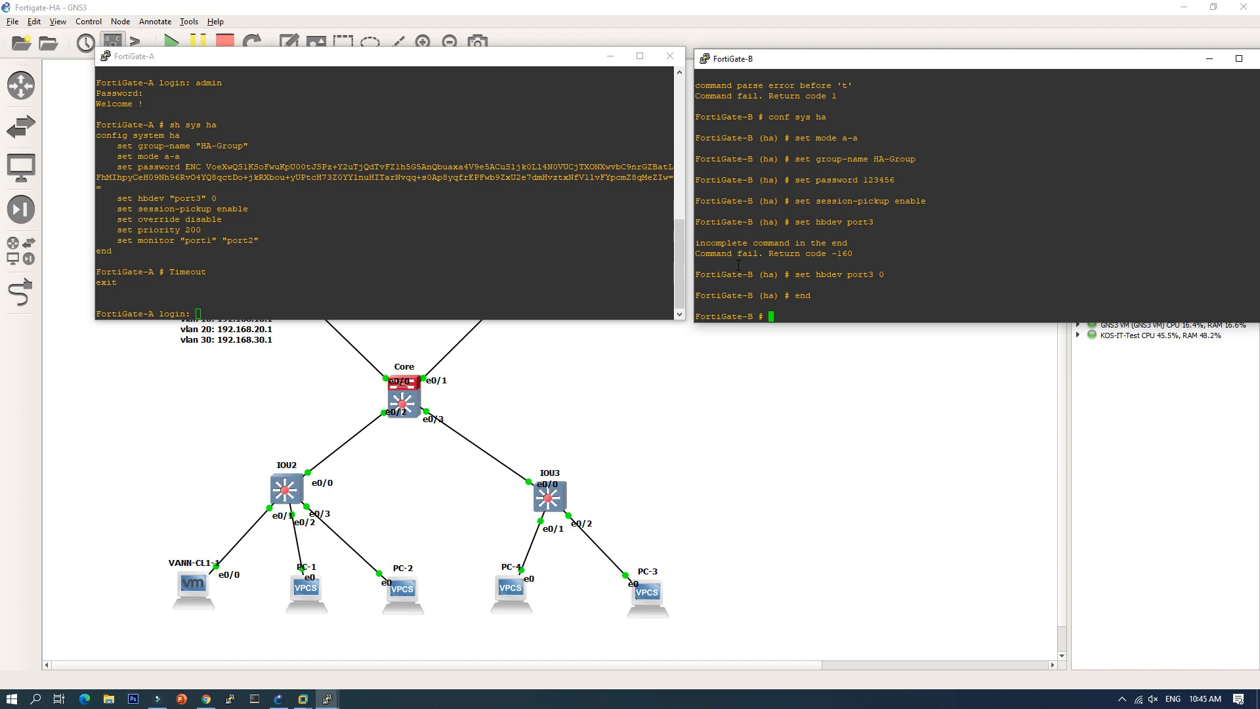
# Step: Display FortiGate-B's HA configuration with 'show system ha', then run 'get sys ha status'
pyautogui.write('sh sy')
pyautogui.press('Tab')
pyautogui.write('ha')
pyautogui.press('Return')
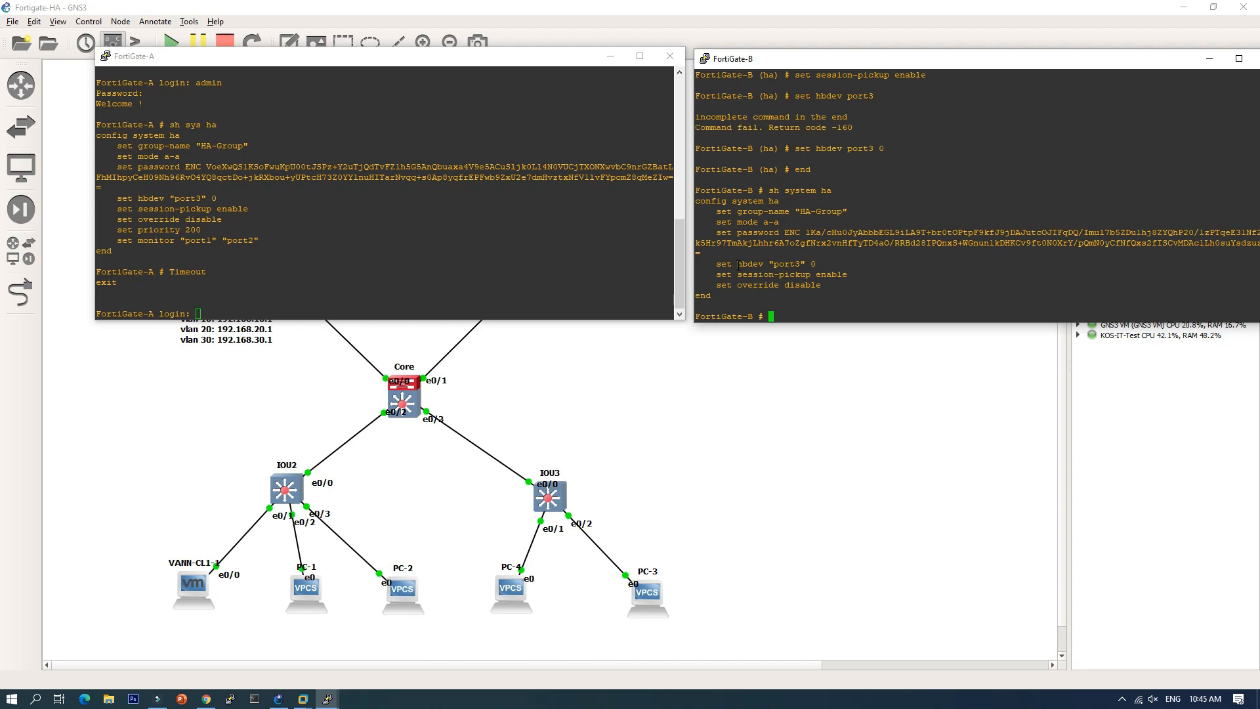
pyautogui.write('get sys ha status')
pyautogui.press('Return')
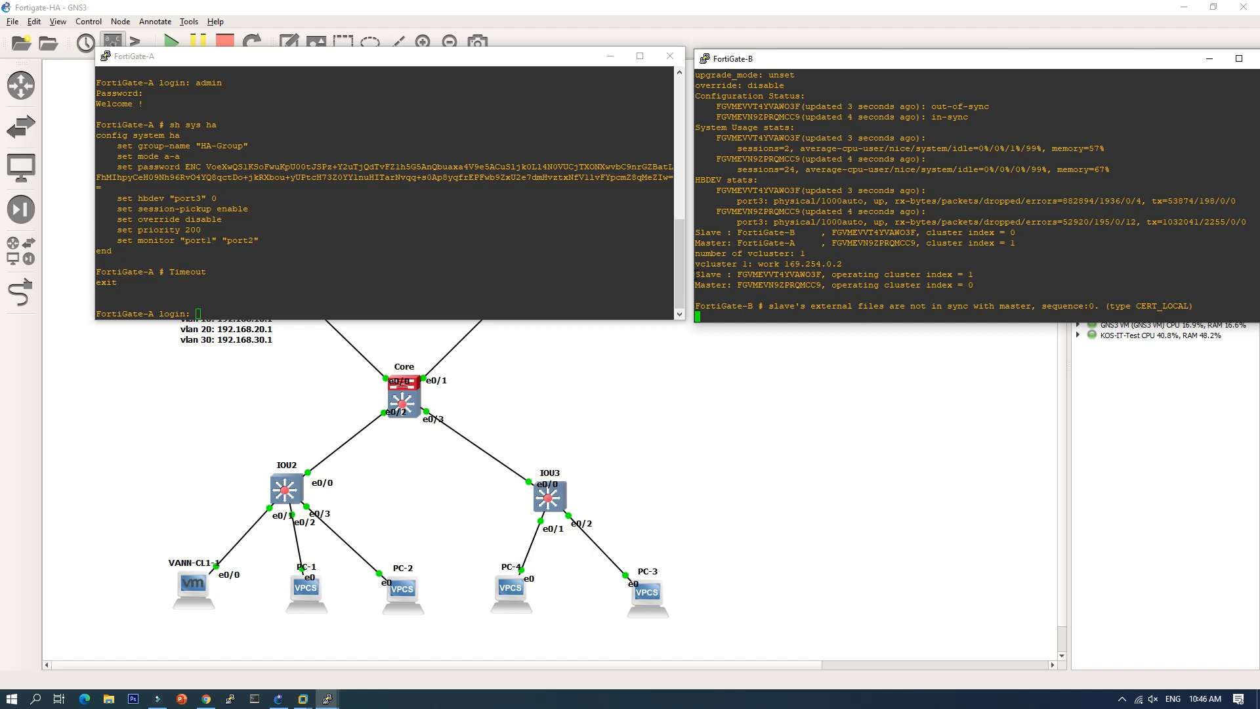
# Step: Highlight the Slave and Master lines, the slave serial number and the out-of-sync status
pyautogui.moveTo(694, 275); pyautogui.dragTo(784, 274)
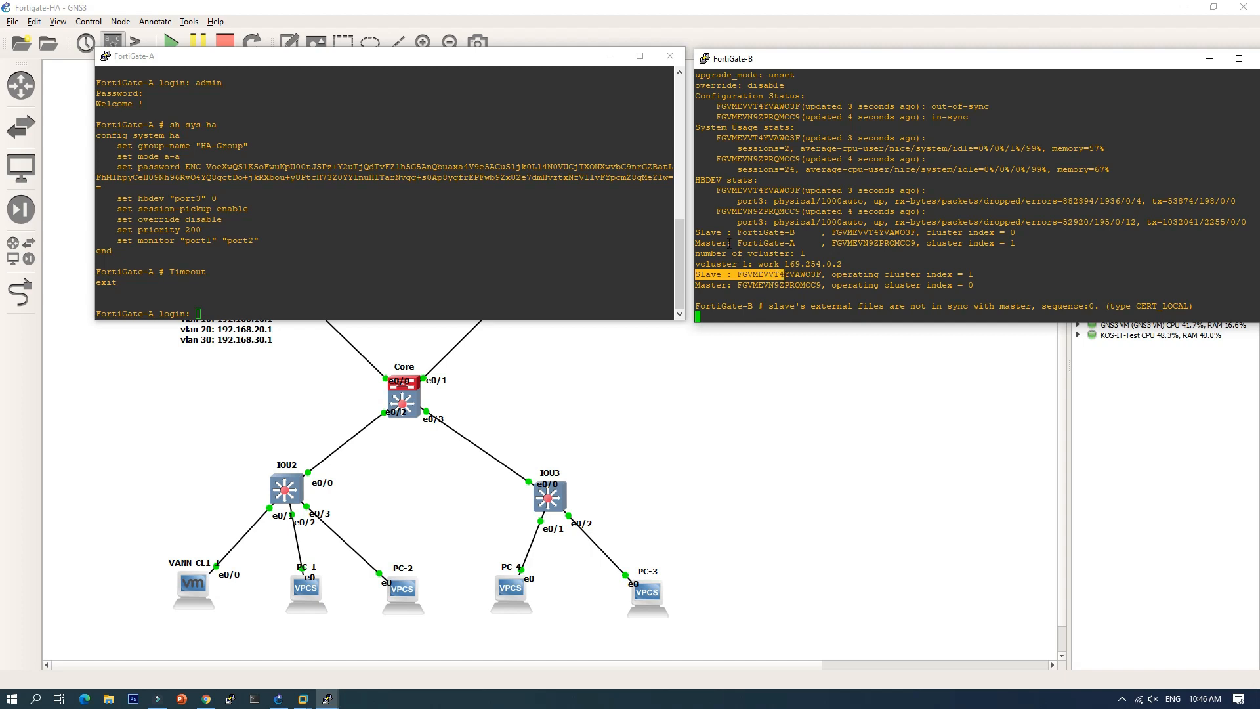
pyautogui.doubleClick(742, 233)
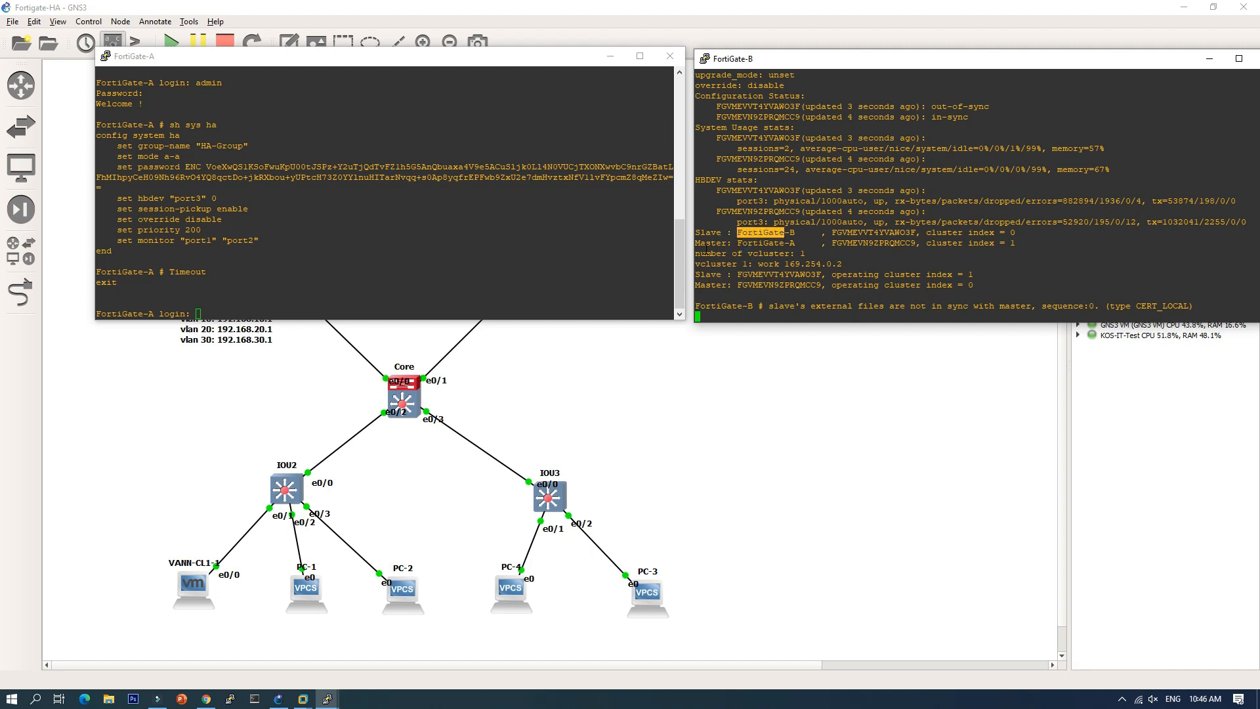
pyautogui.moveTo(706, 248); pyautogui.dragTo(777, 231)
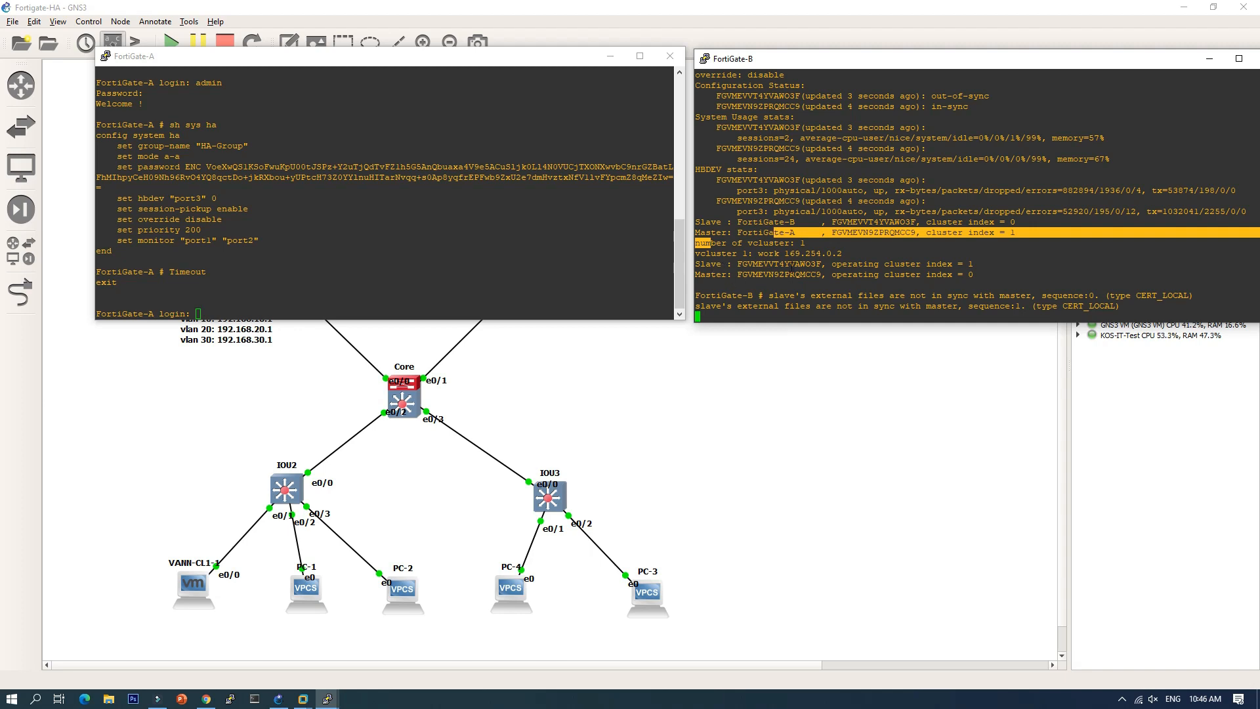
pyautogui.moveTo(731, 264); pyautogui.dragTo(762, 274)
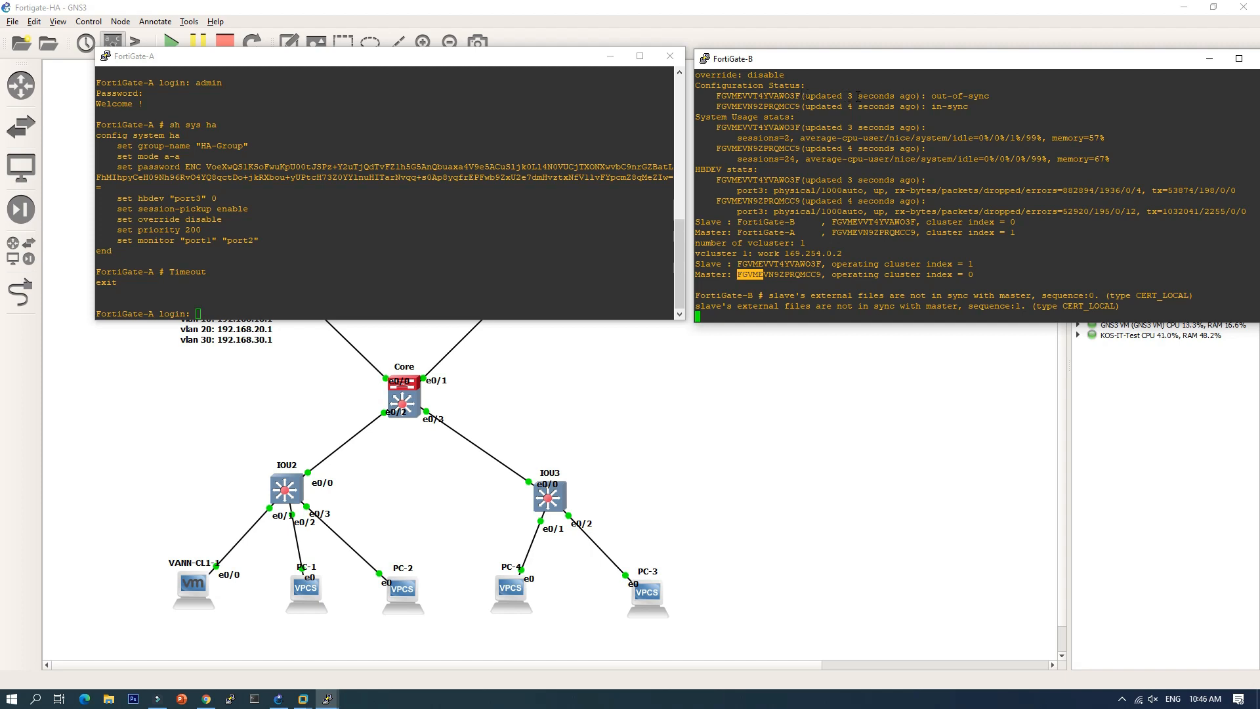
pyautogui.moveTo(885, 96); pyautogui.dragTo(978, 96)
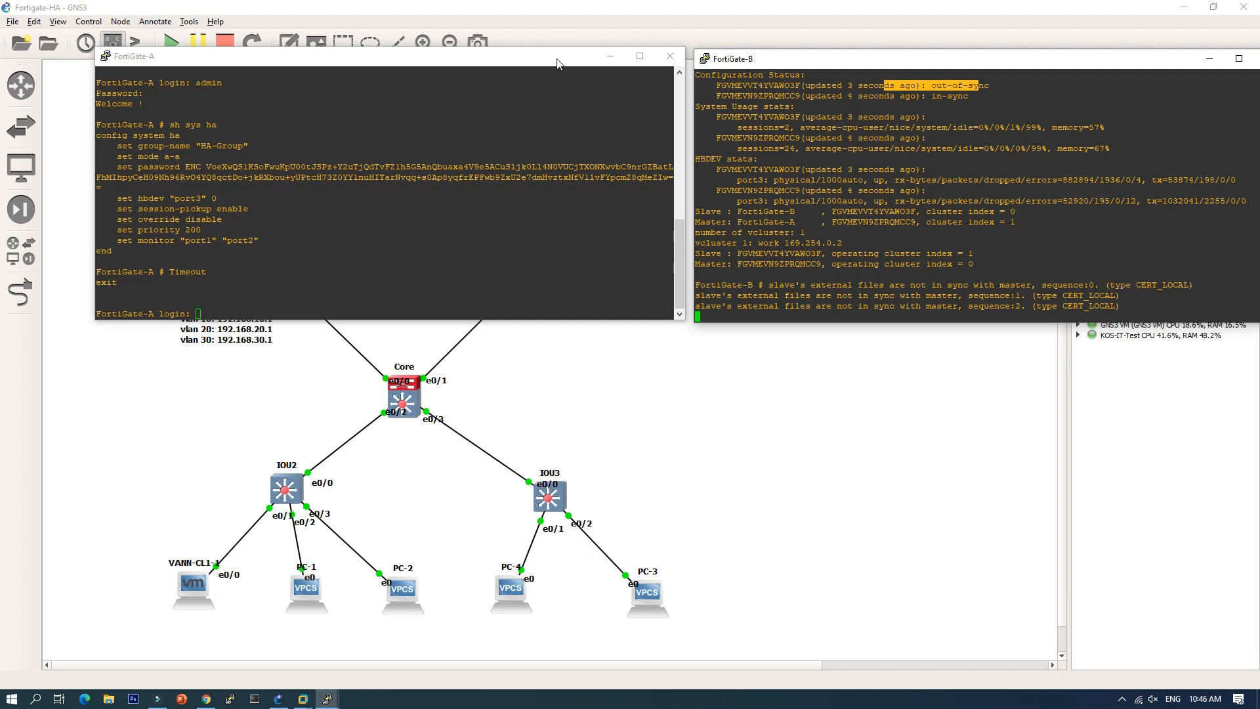
# Step: Move FortiGate-A's console aside to view the topology, then rerun 'get sys ha status' on FortiGate-B
pyautogui.moveTo(557, 63); pyautogui.dragTo(560, 434)
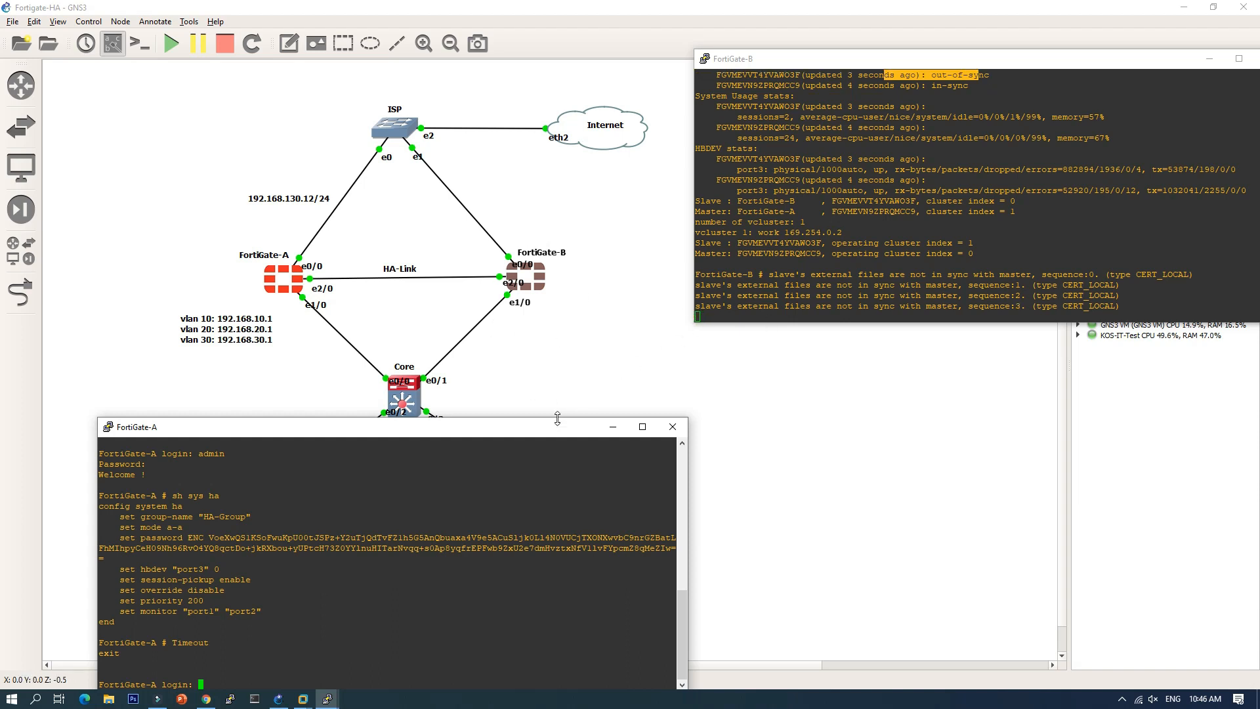
pyautogui.moveTo(560, 429); pyautogui.dragTo(516, 98)
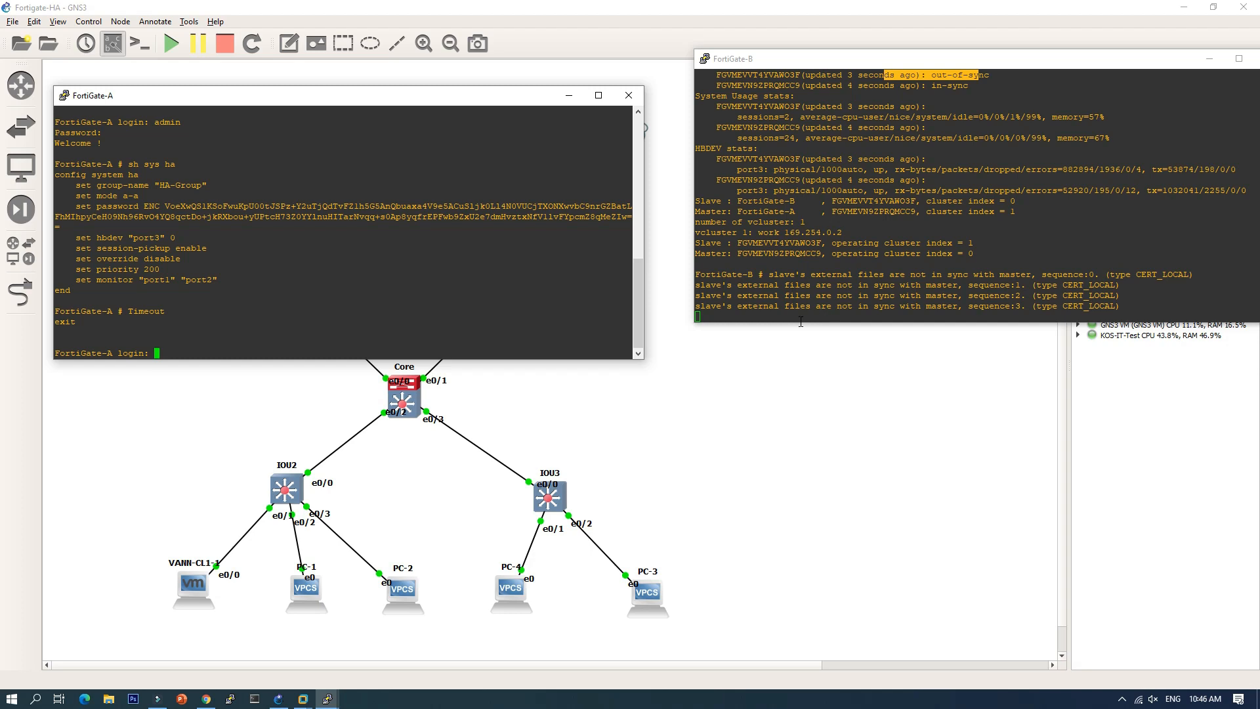
pyautogui.click(737, 314)
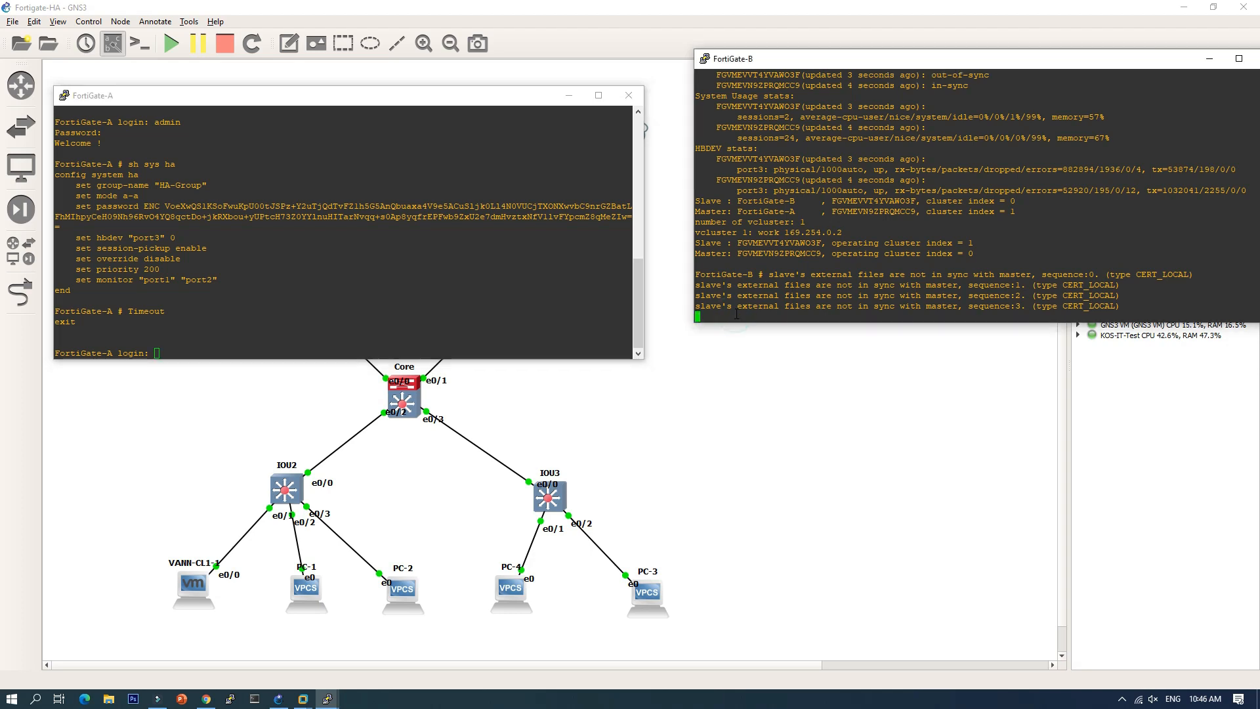
pyautogui.press('Return')
pyautogui.press('Up')
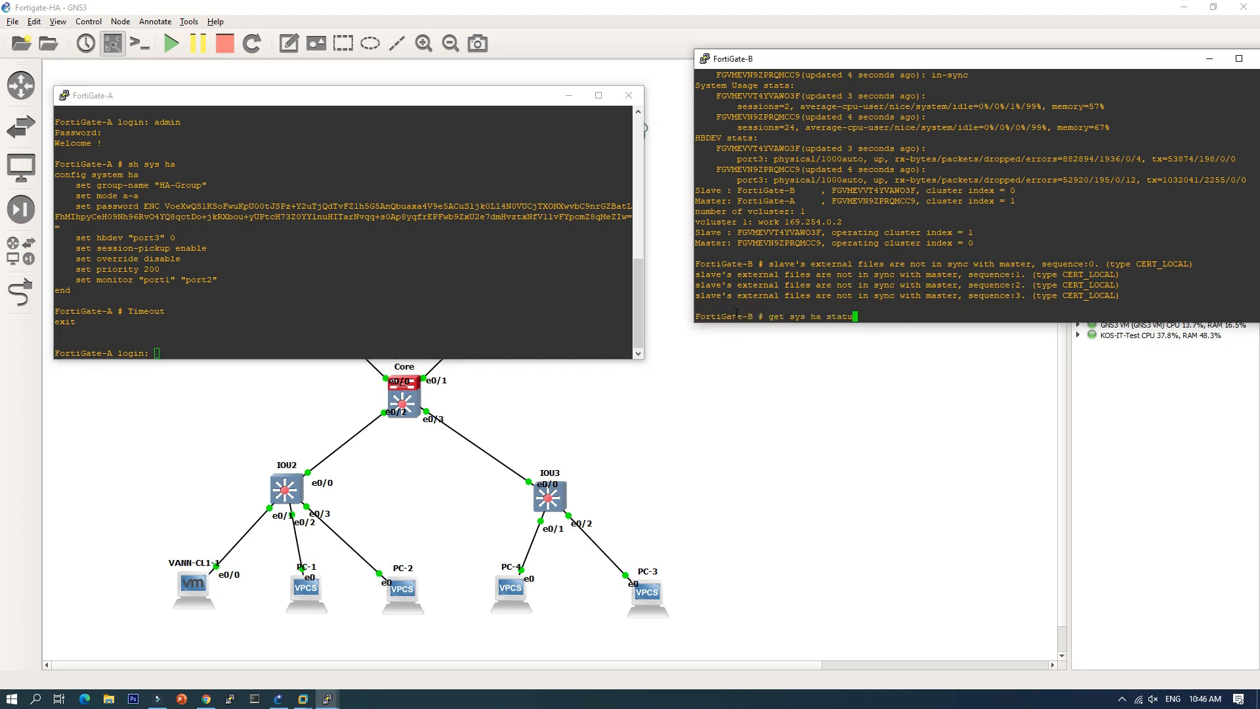
pyautogui.press('Return')
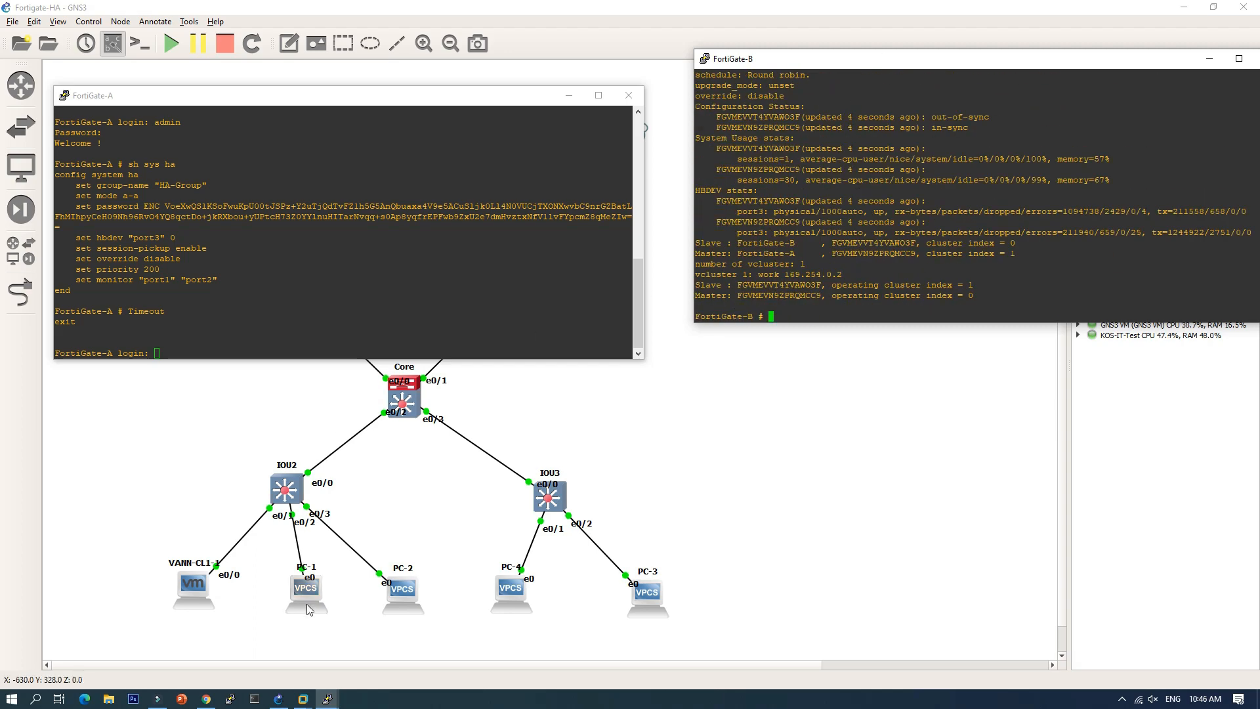
# Step: Log in to FortiGate-A's web GUI as admin and postpone the default password change
pyautogui.click(209, 699)
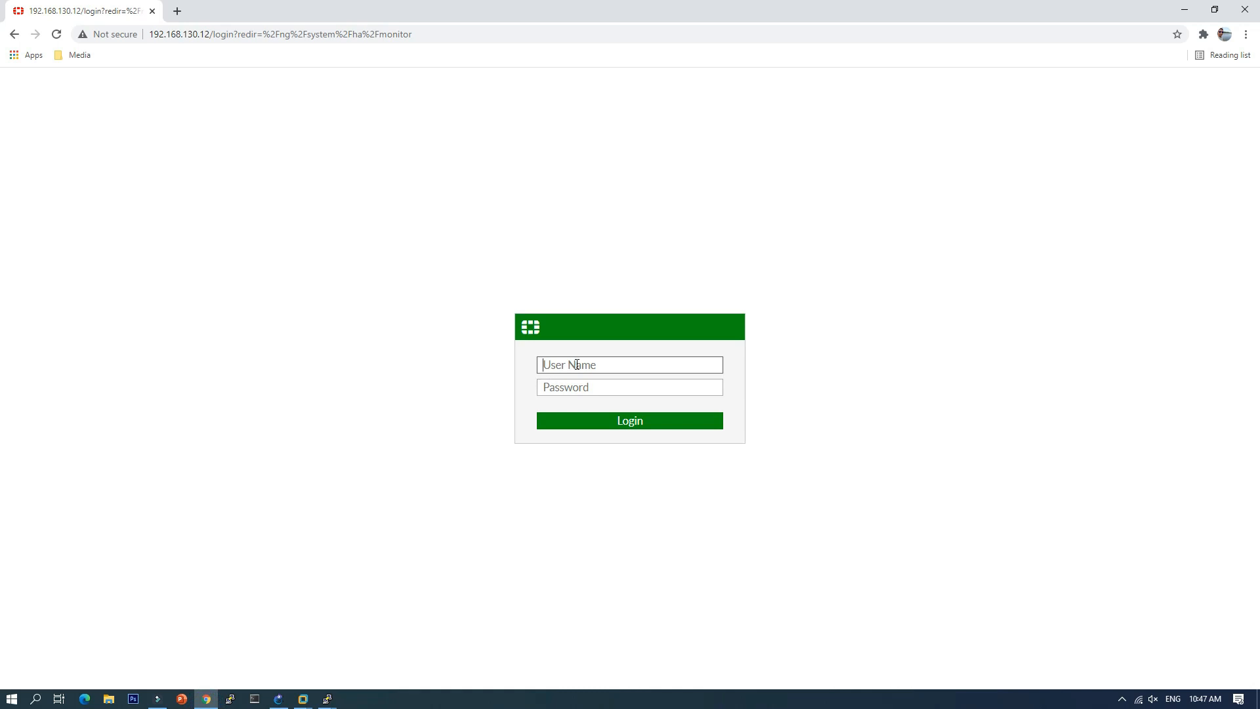
pyautogui.write('admin')
pyautogui.press('Return')
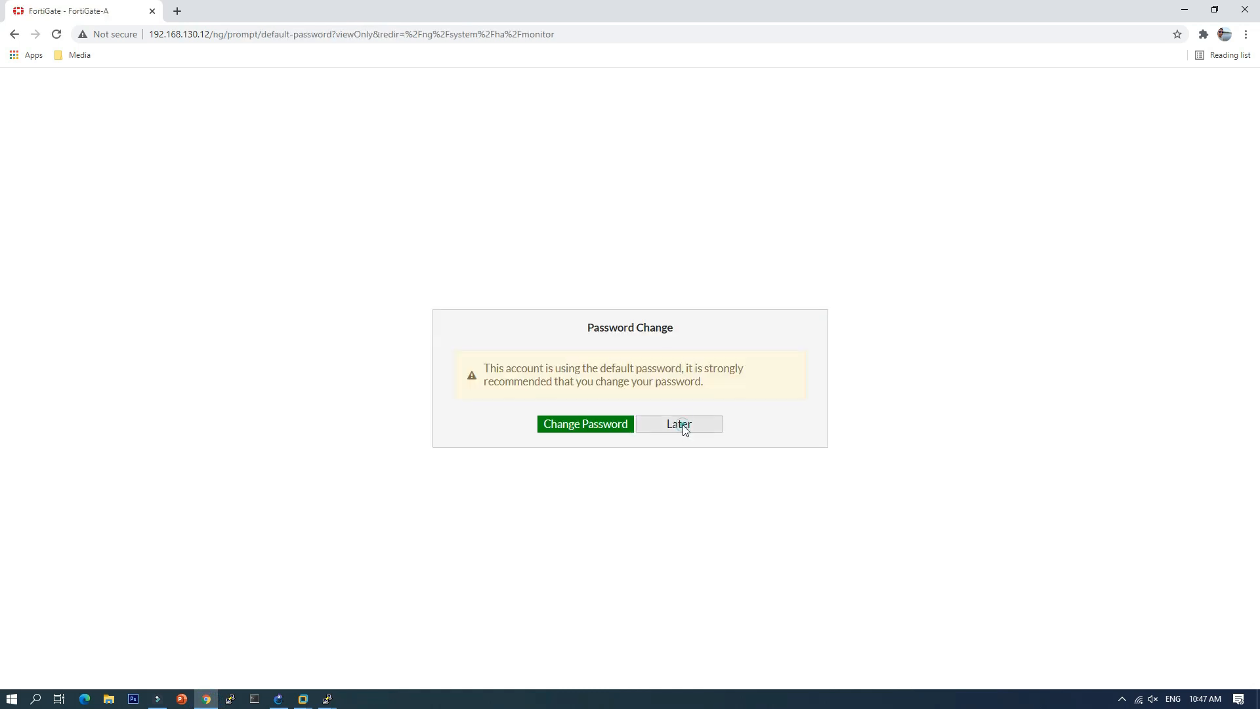
pyautogui.click(681, 424)
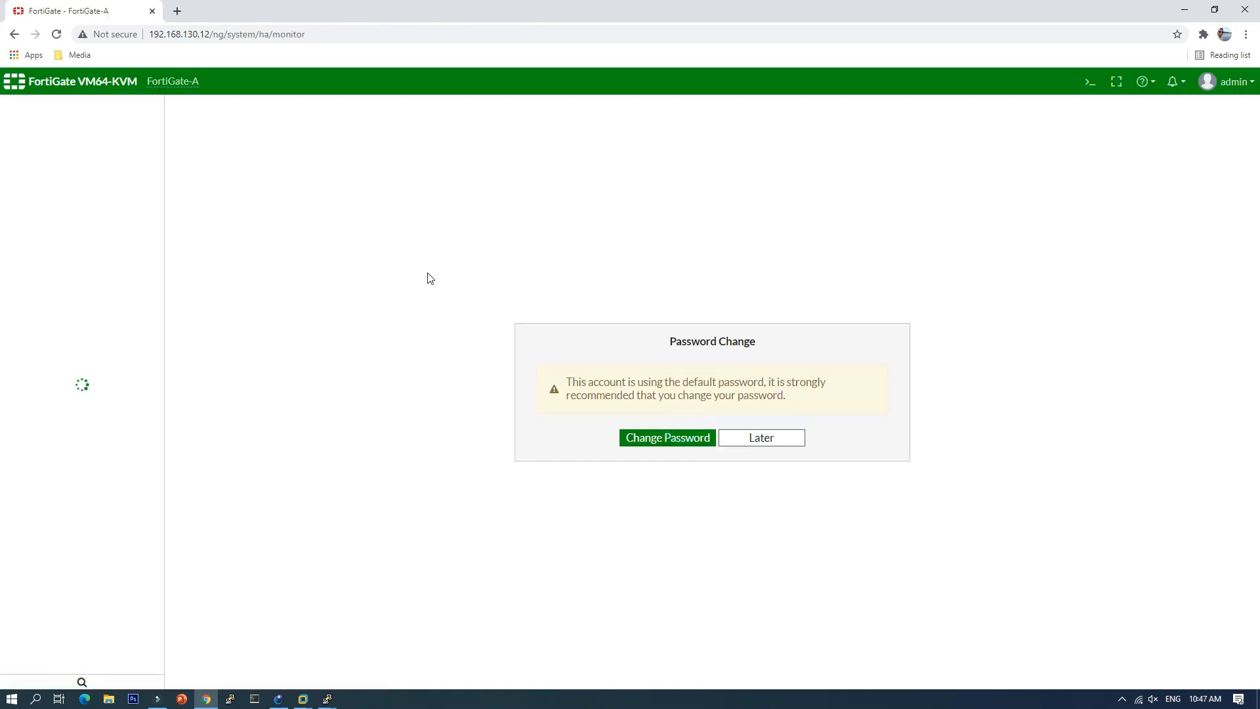
pyautogui.click(771, 443)
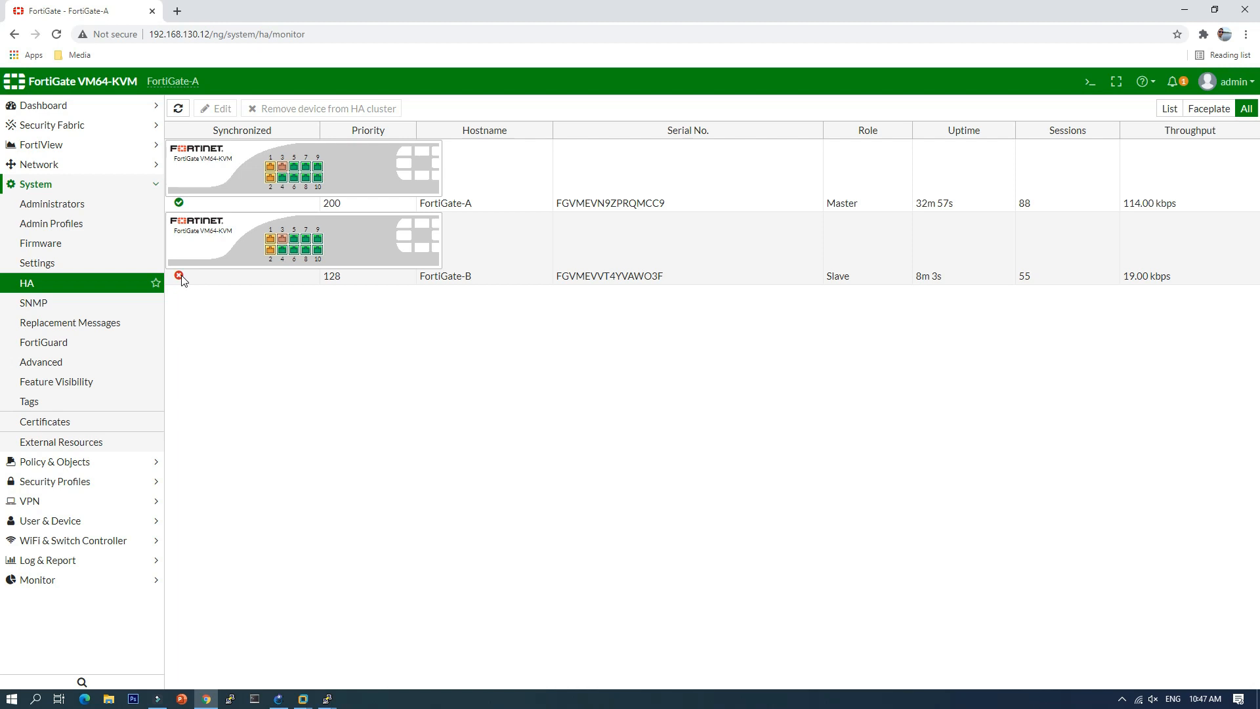
# Step: Alternate between the FortiGate-A and FortiGate-B cluster rows and highlight management IP 192.168.130.12
pyautogui.click(248, 245)
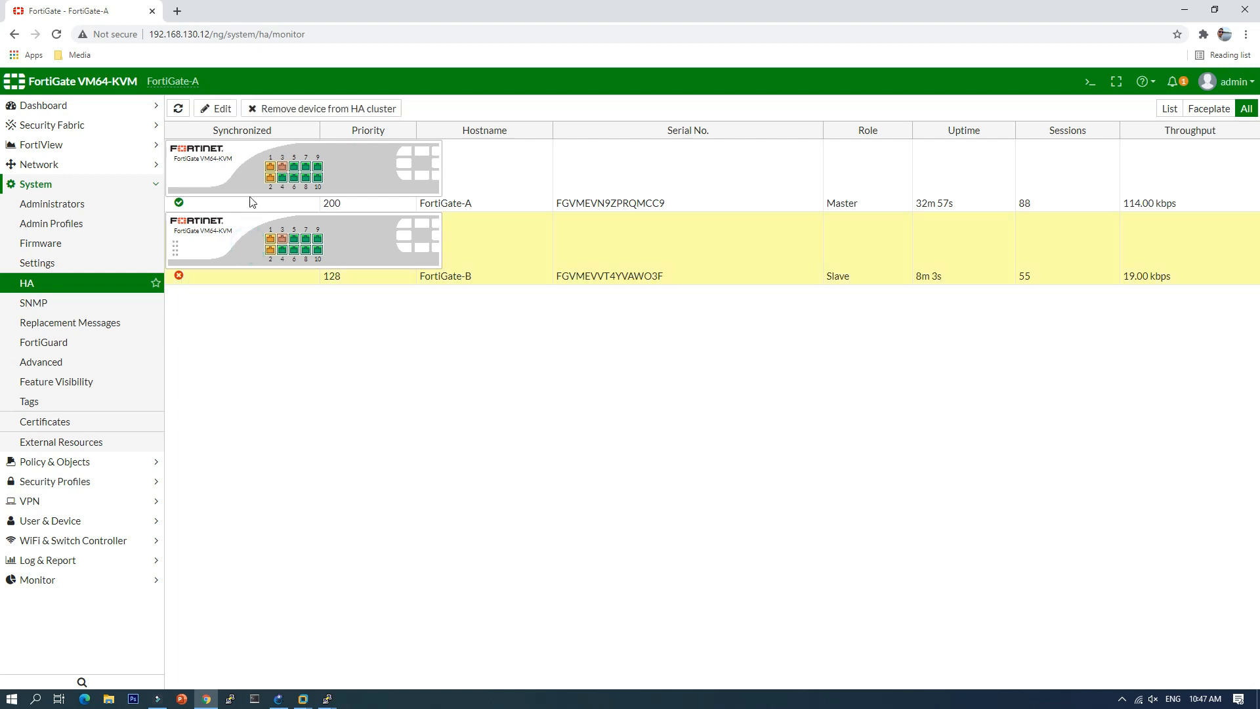
pyautogui.click(245, 175)
pyautogui.click(241, 239)
pyautogui.click(242, 176)
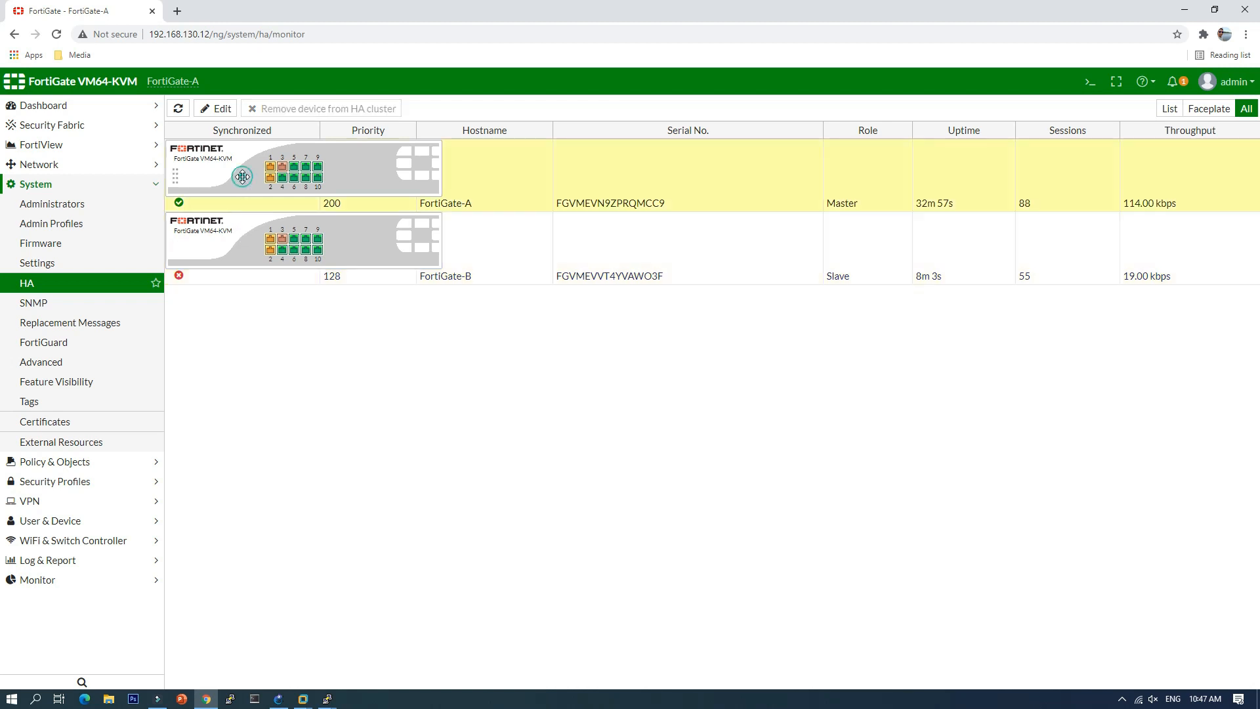
pyautogui.click(244, 256)
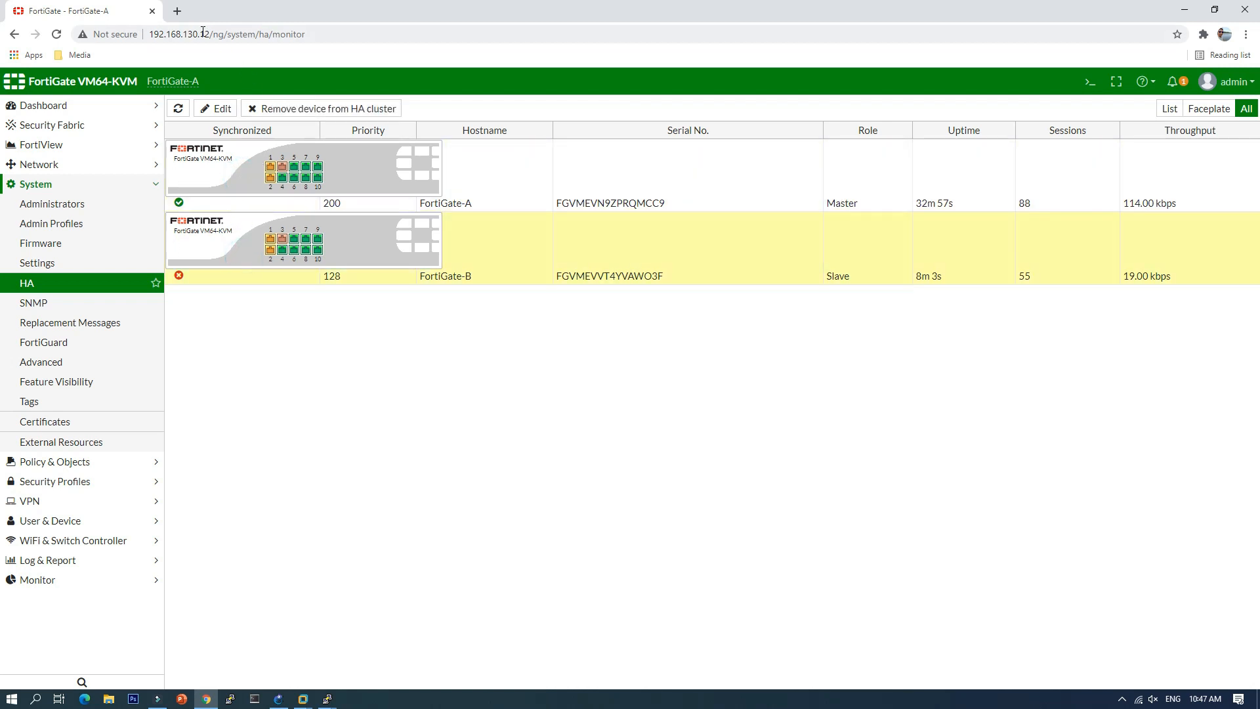
pyautogui.moveTo(210, 33); pyautogui.dragTo(145, 29)
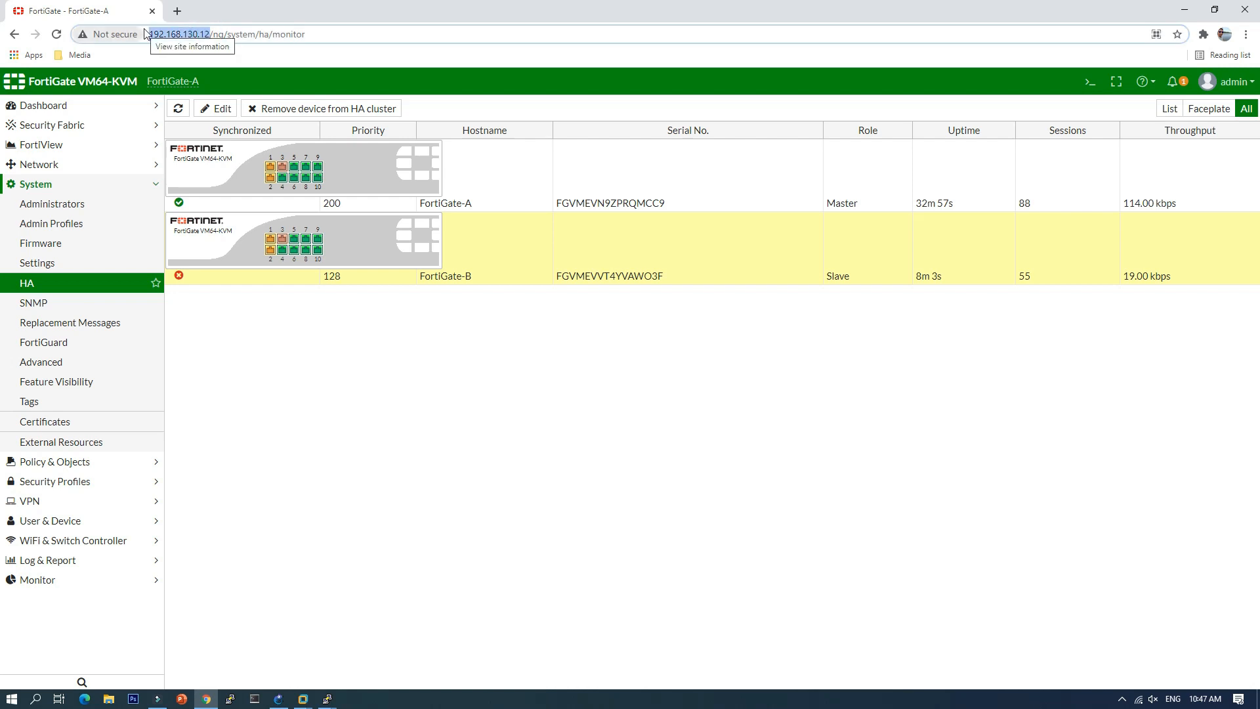
# Step: Compare the two cluster members again, then bring FortiGate-B's console to the front
pyautogui.click(234, 170)
pyautogui.click(237, 237)
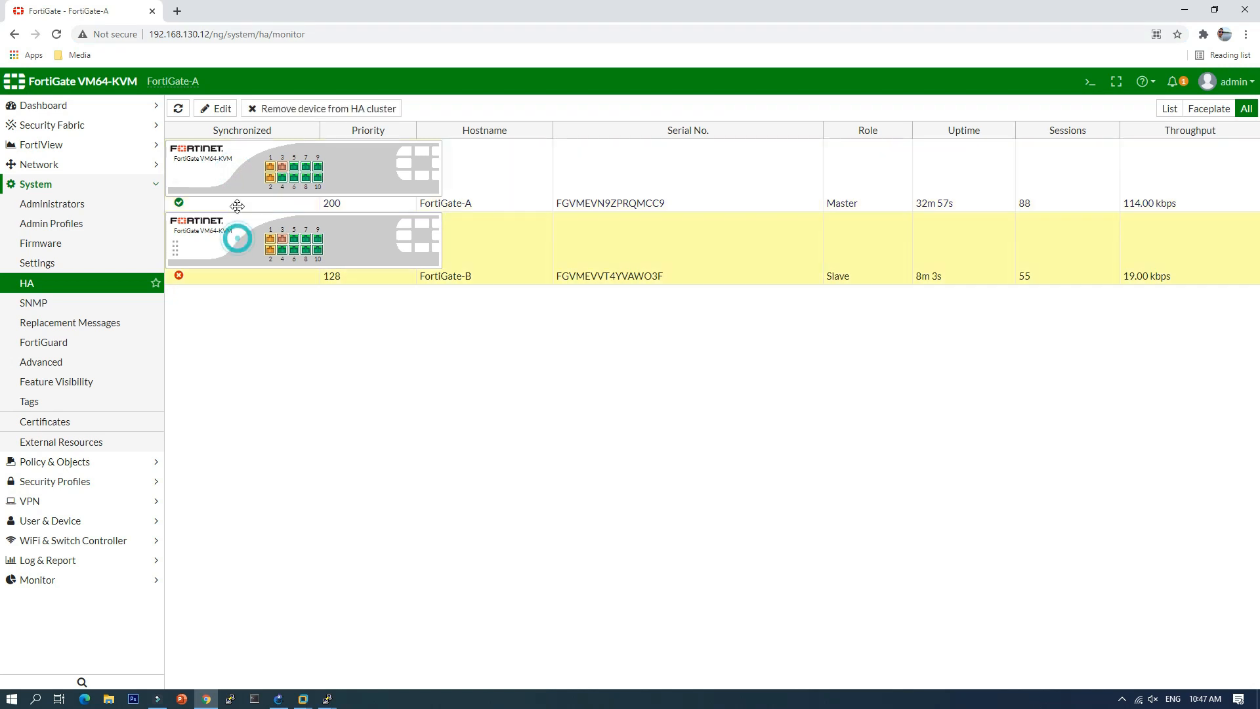
pyautogui.click(235, 159)
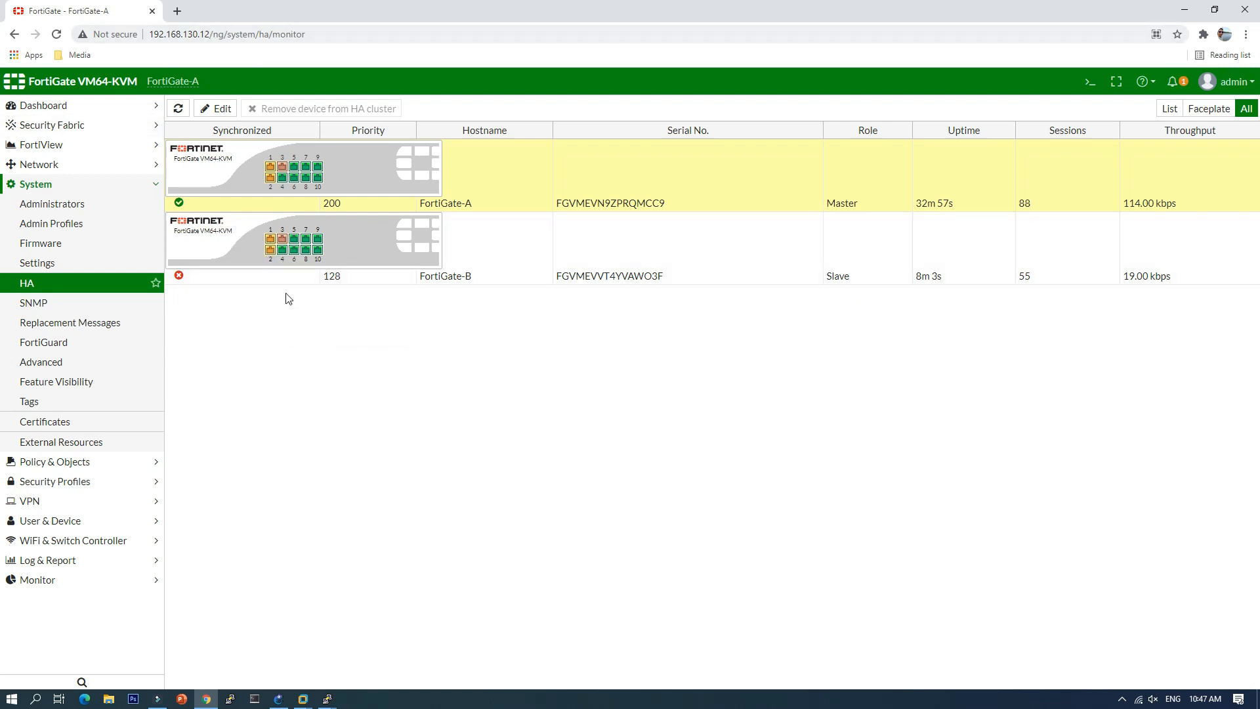
pyautogui.moveTo(286, 258)
pyautogui.click(249, 243)
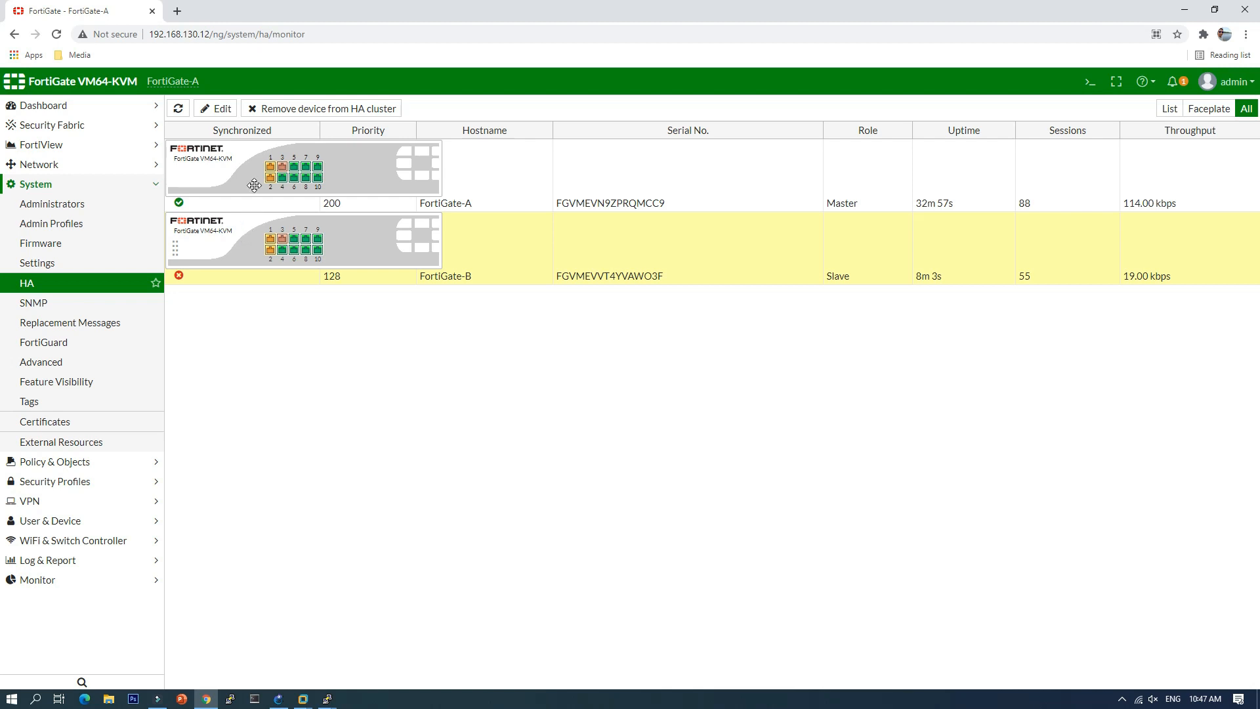
pyautogui.click(244, 169)
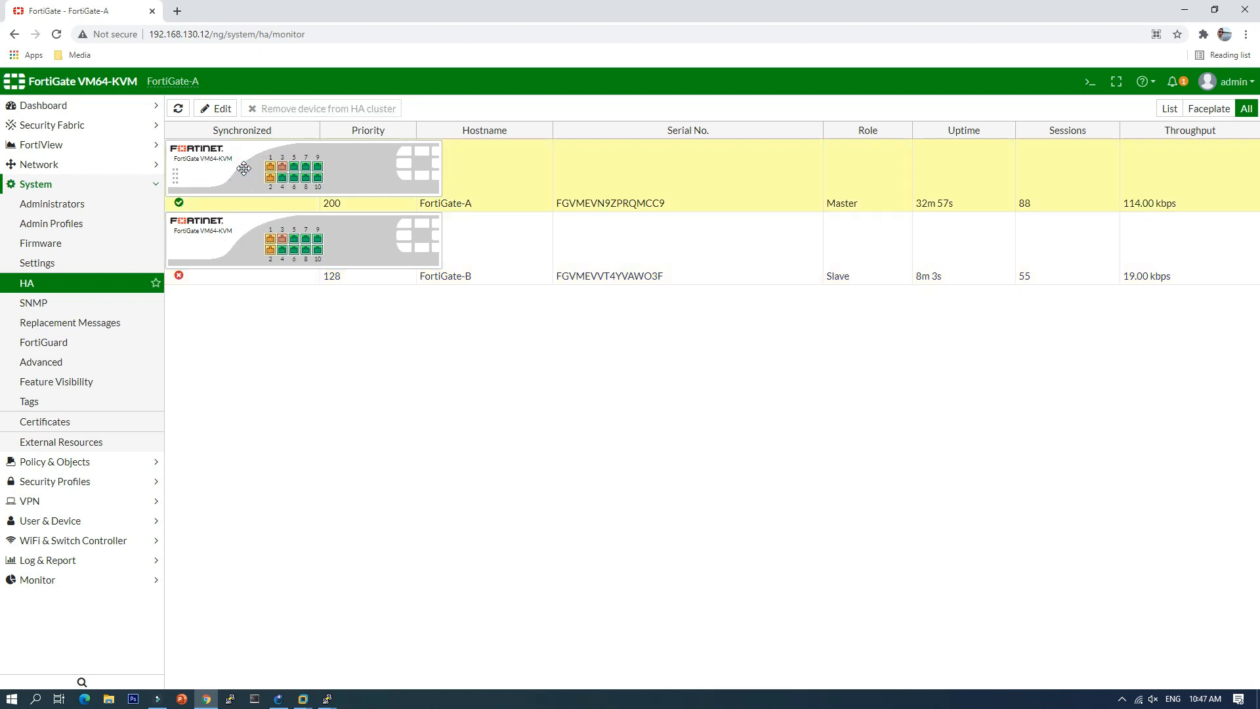
pyautogui.click(327, 700)
pyautogui.click(610, 649)
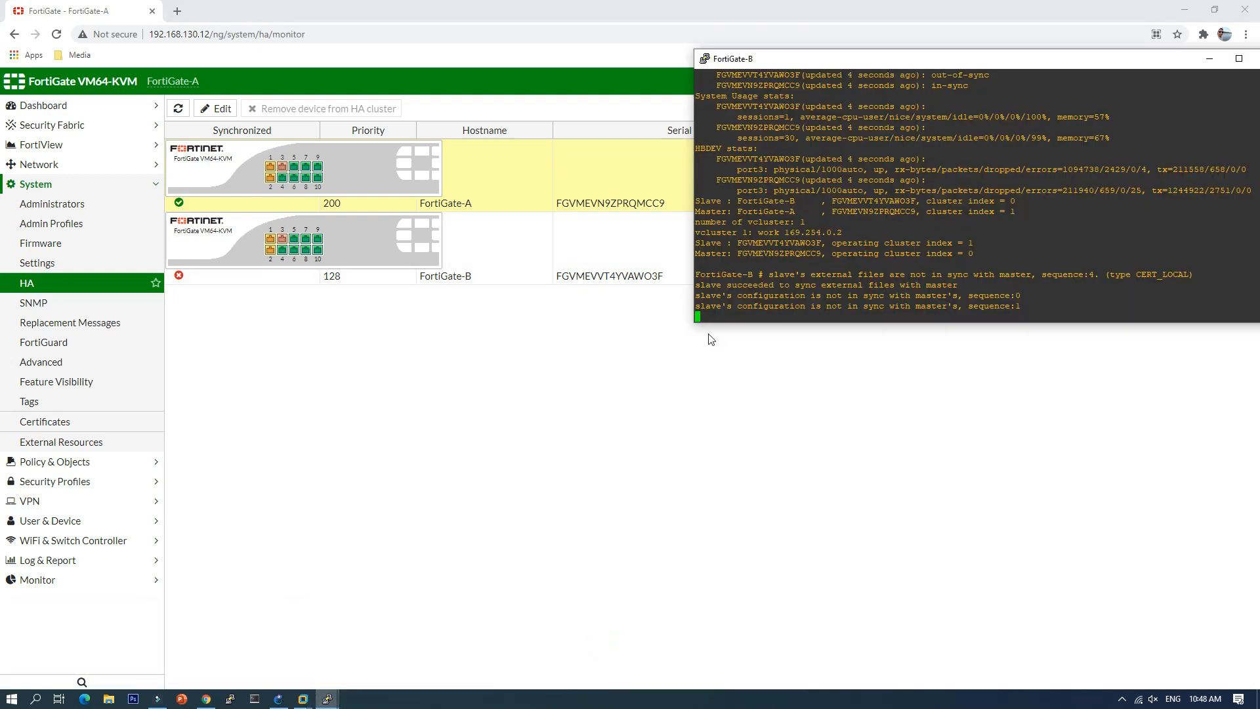
# Step: Rerun 'get sys ha status' on FortiGate-B, then return to FortiGate-A's HA monitor page
pyautogui.write('get sys ha status')
pyautogui.press('Return')
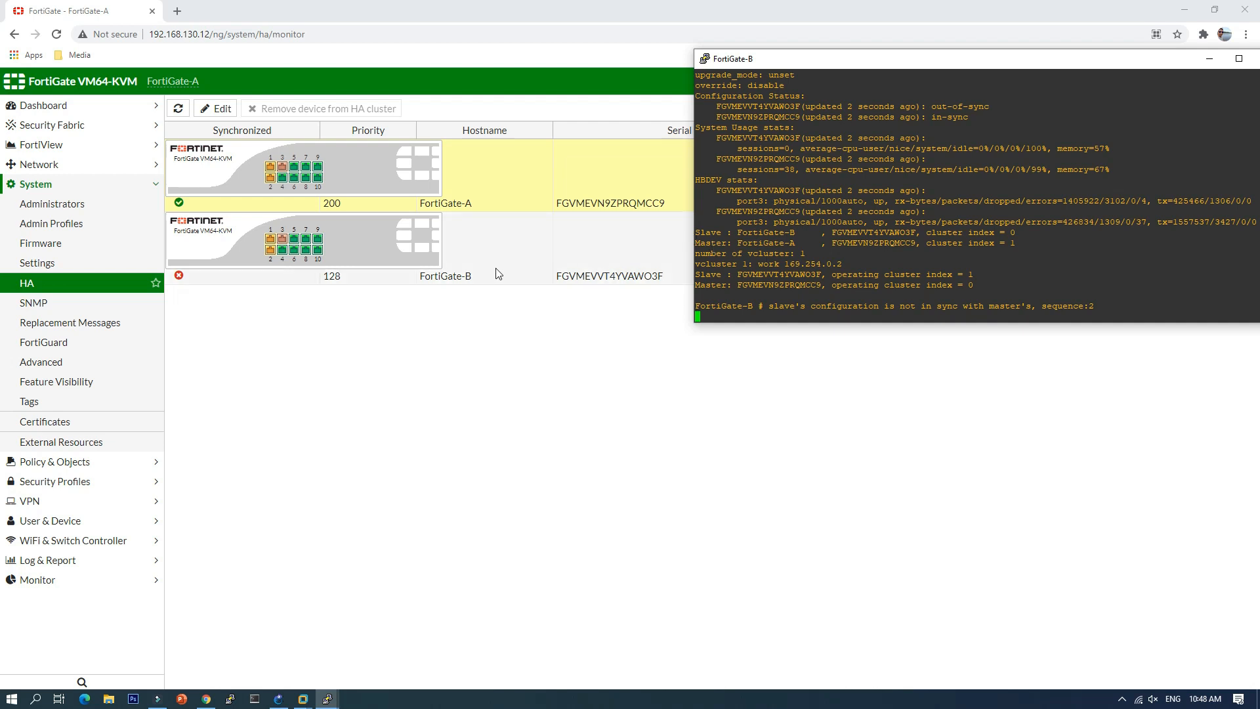
pyautogui.click(244, 168)
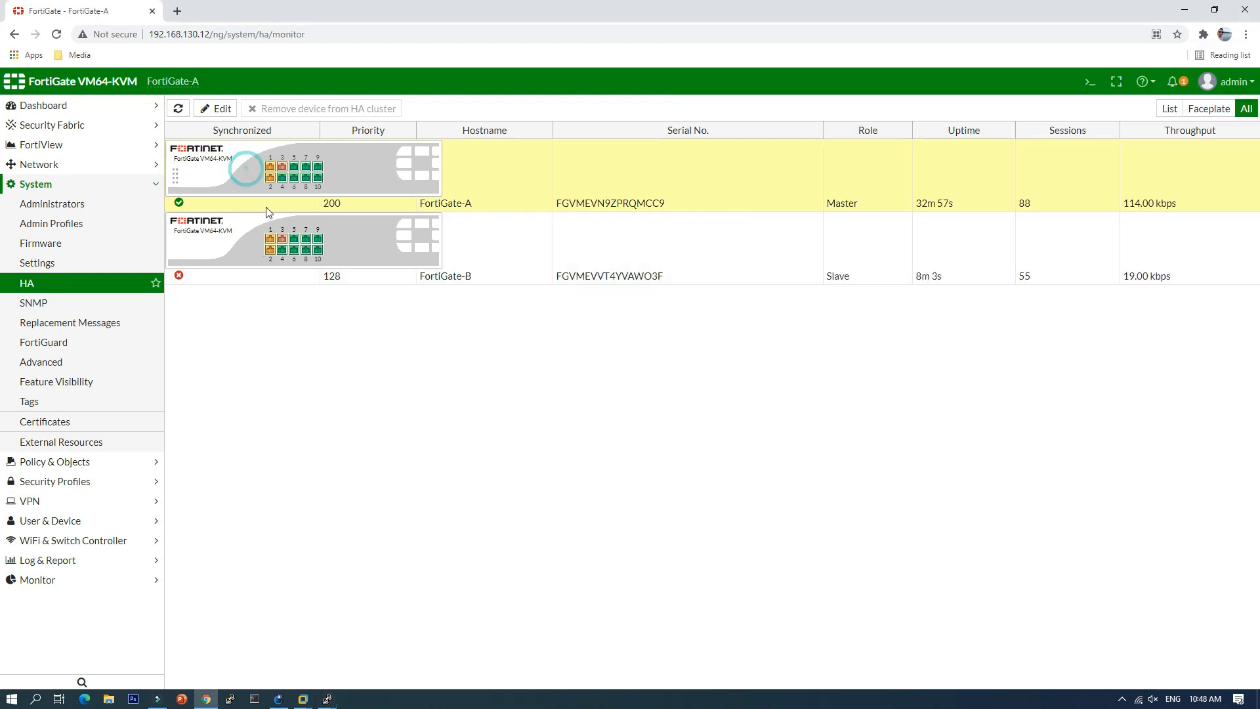
# Step: Open FortiGate-B's HA peer settings, cancel without changes, and bring FortiGate-B's console forward
pyautogui.click(248, 250)
pyautogui.click(223, 109)
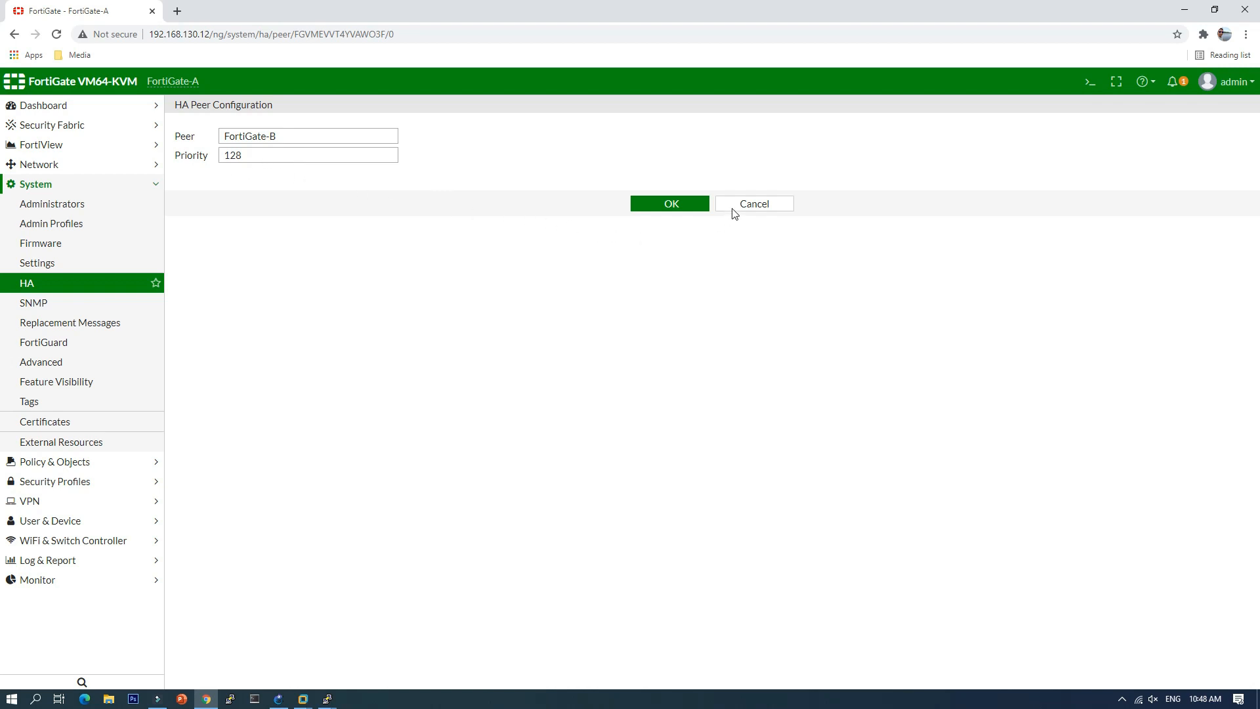
pyautogui.click(754, 205)
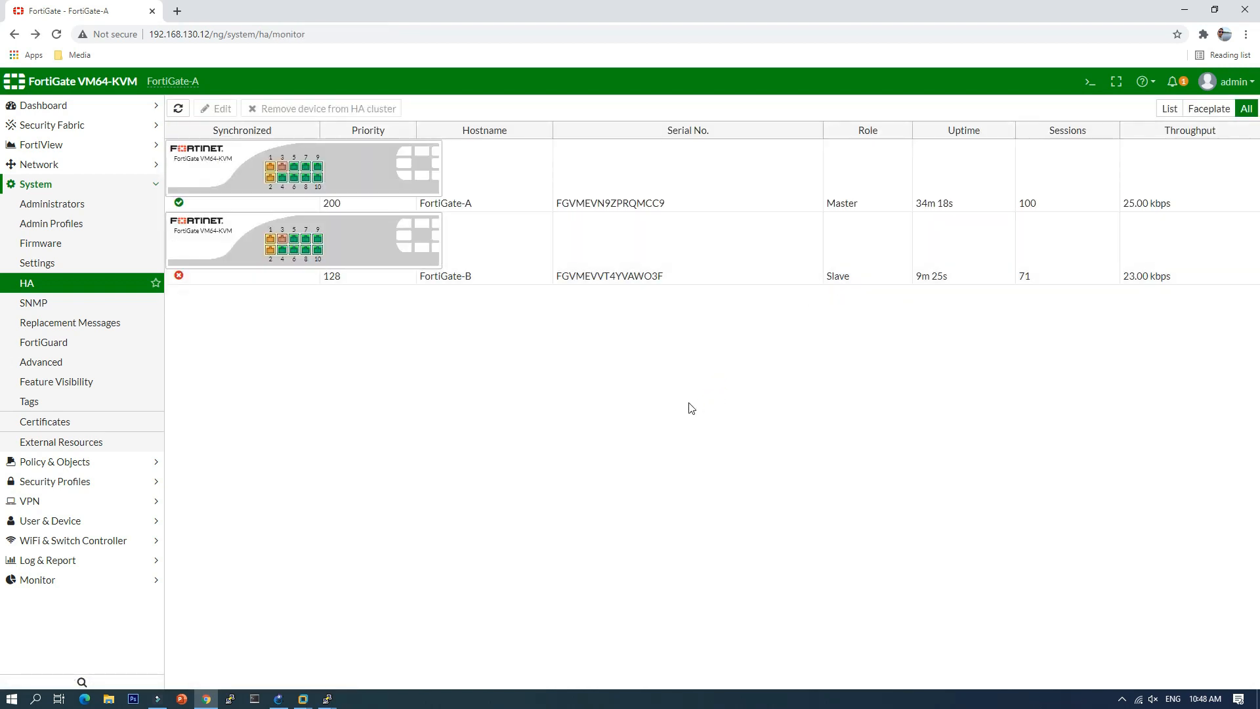
pyautogui.click(328, 699)
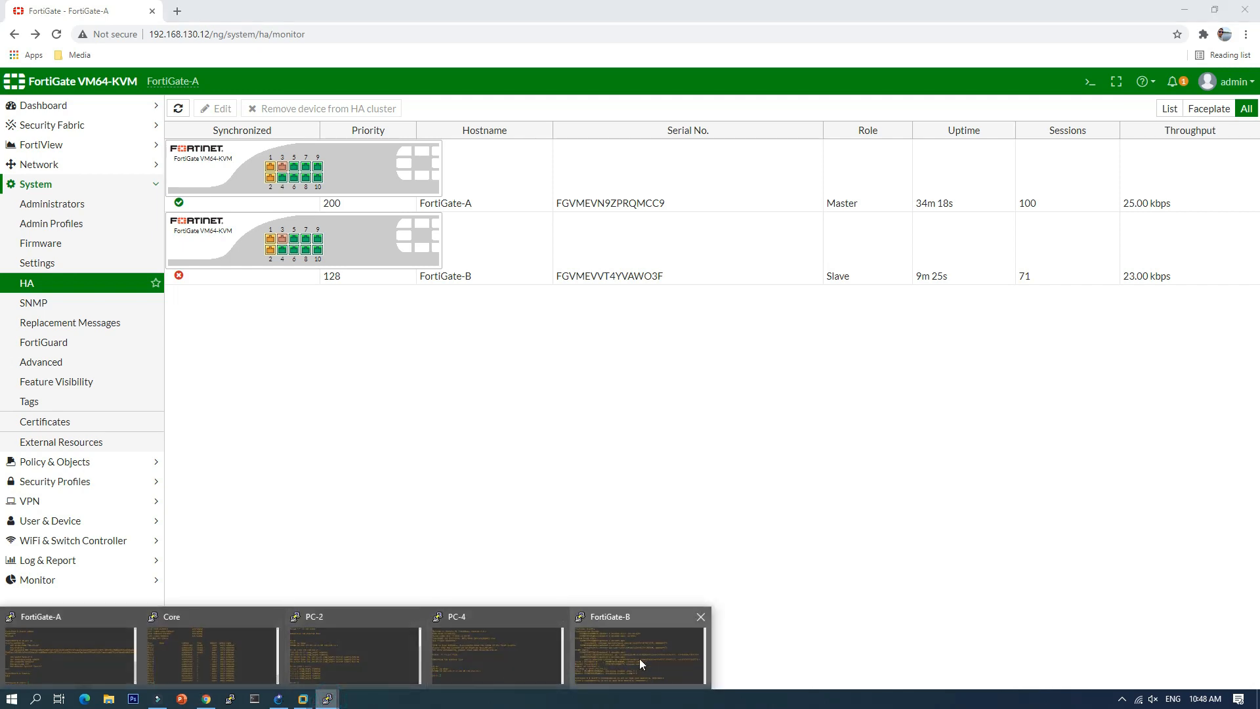
pyautogui.click(639, 659)
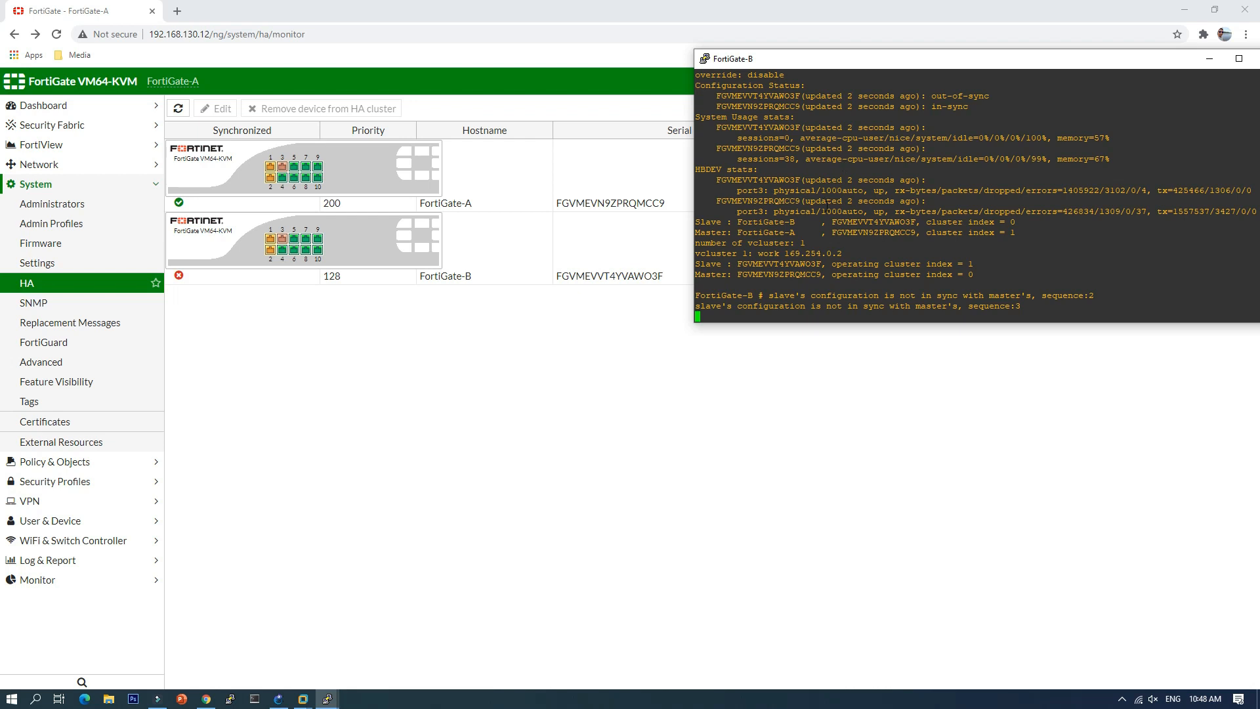
# Step: Highlight the console lines explaining why FortiGate-A became master, then edit FortiGate-A's HA settings
pyautogui.scroll(4, 827, 207)
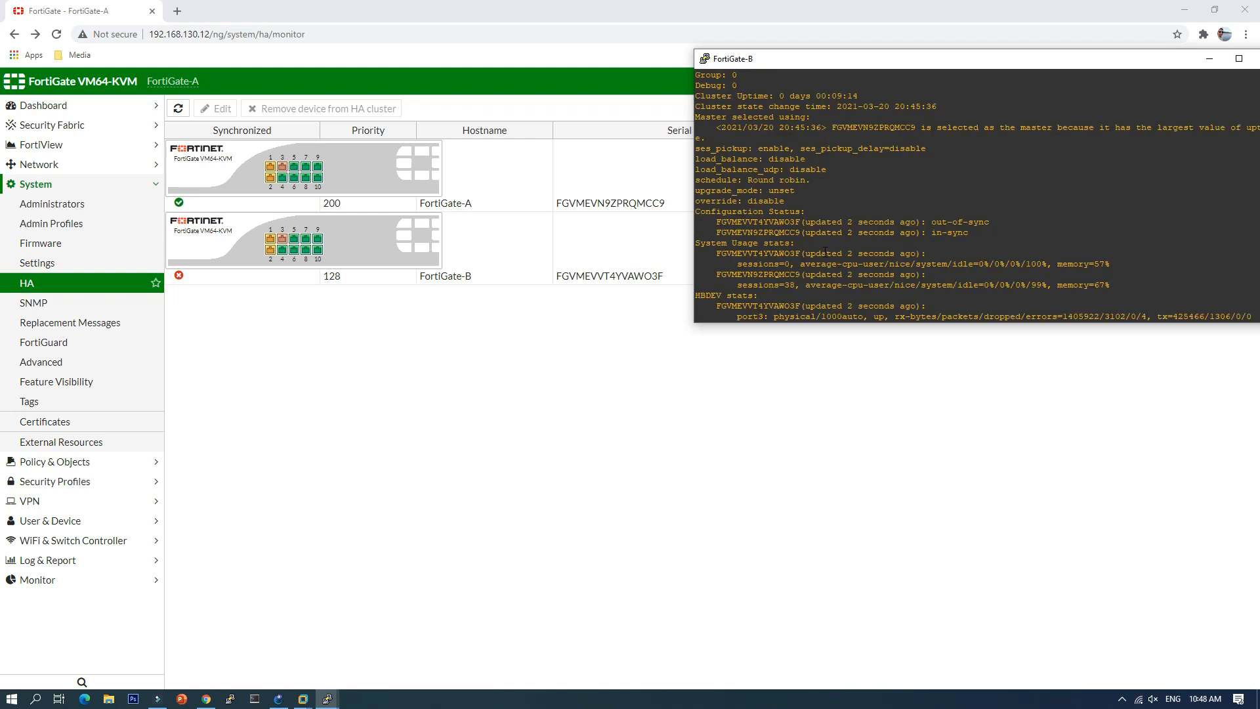
pyautogui.moveTo(734, 127); pyautogui.dragTo(1088, 191)
pyautogui.click(1080, 195)
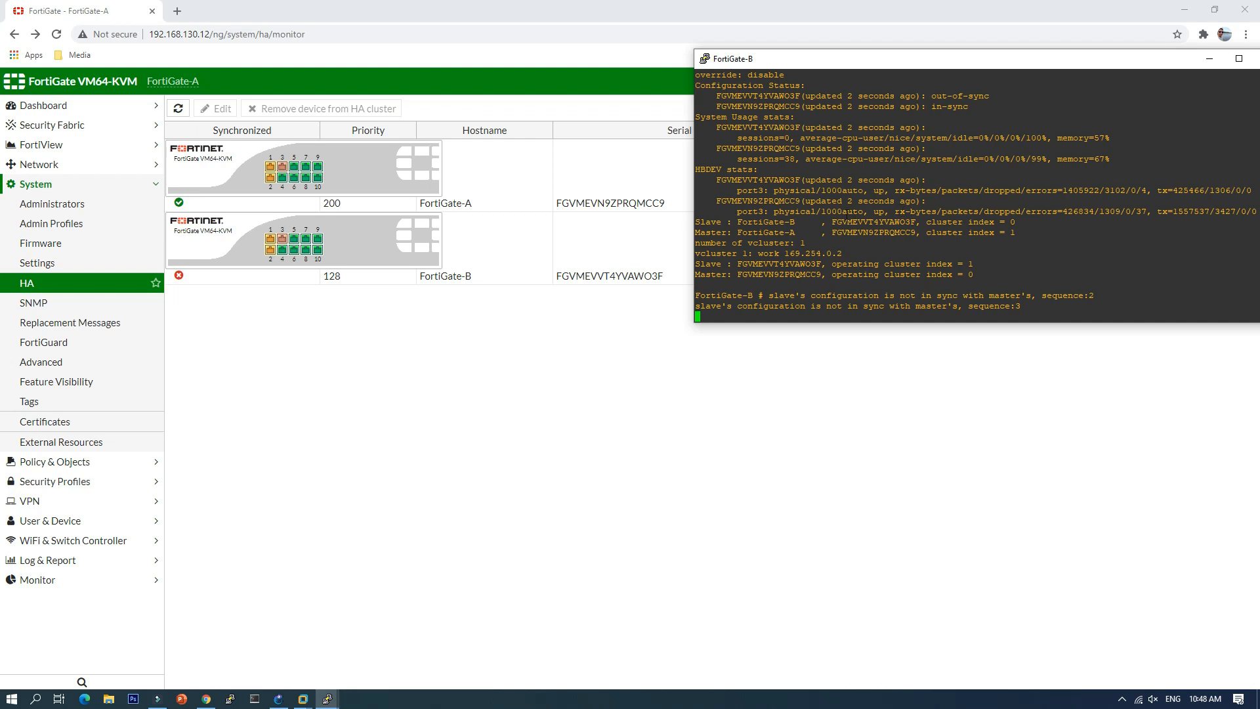
pyautogui.scroll(4, 881, 254)
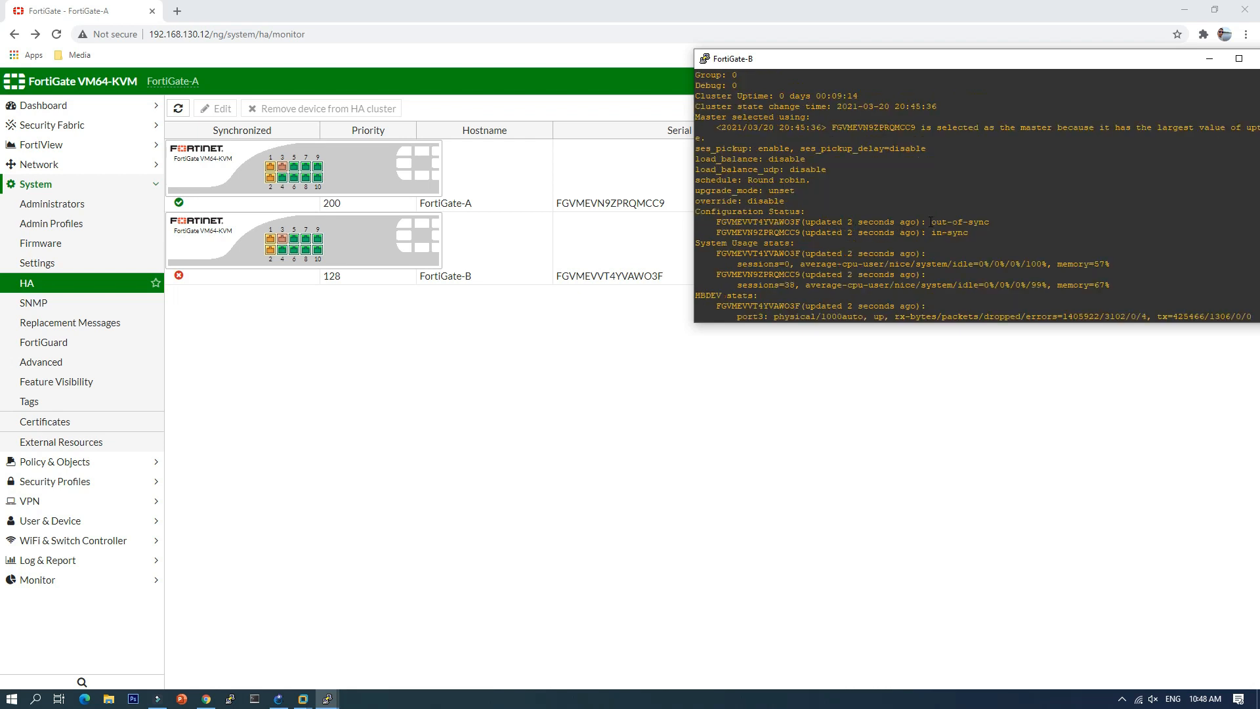
pyautogui.moveTo(1083, 127); pyautogui.dragTo(1230, 131)
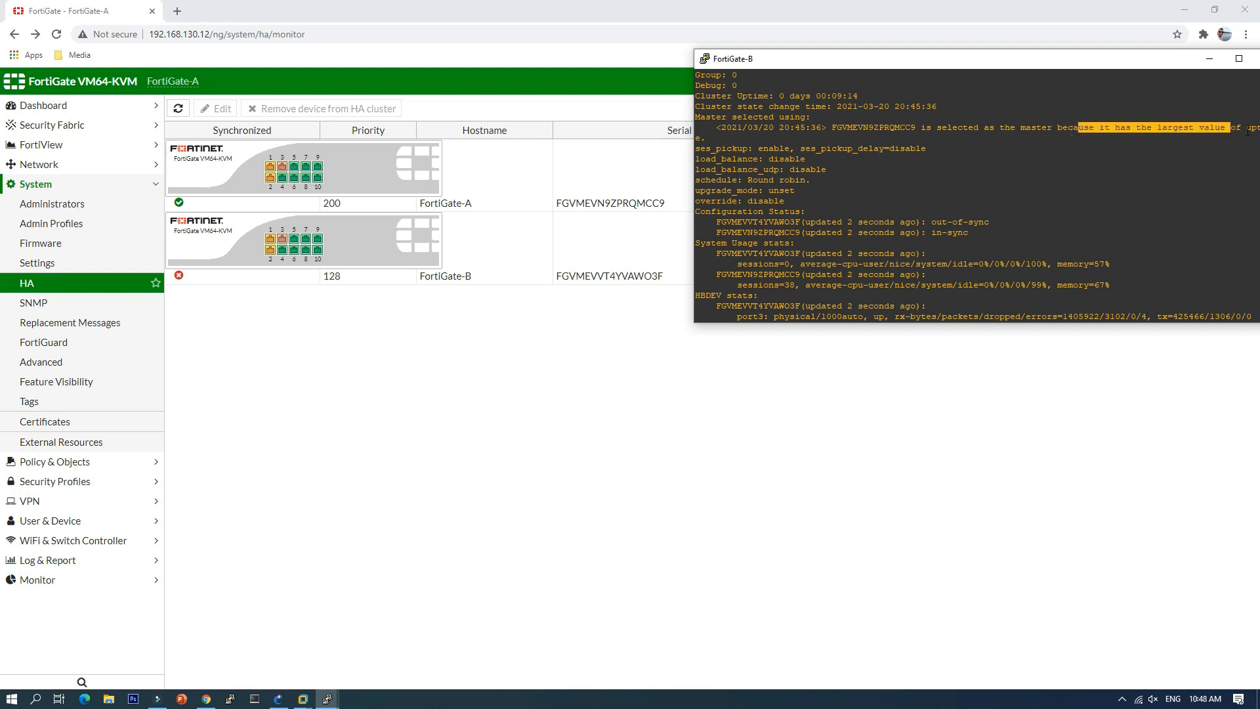
pyautogui.doubleClick(1248, 129)
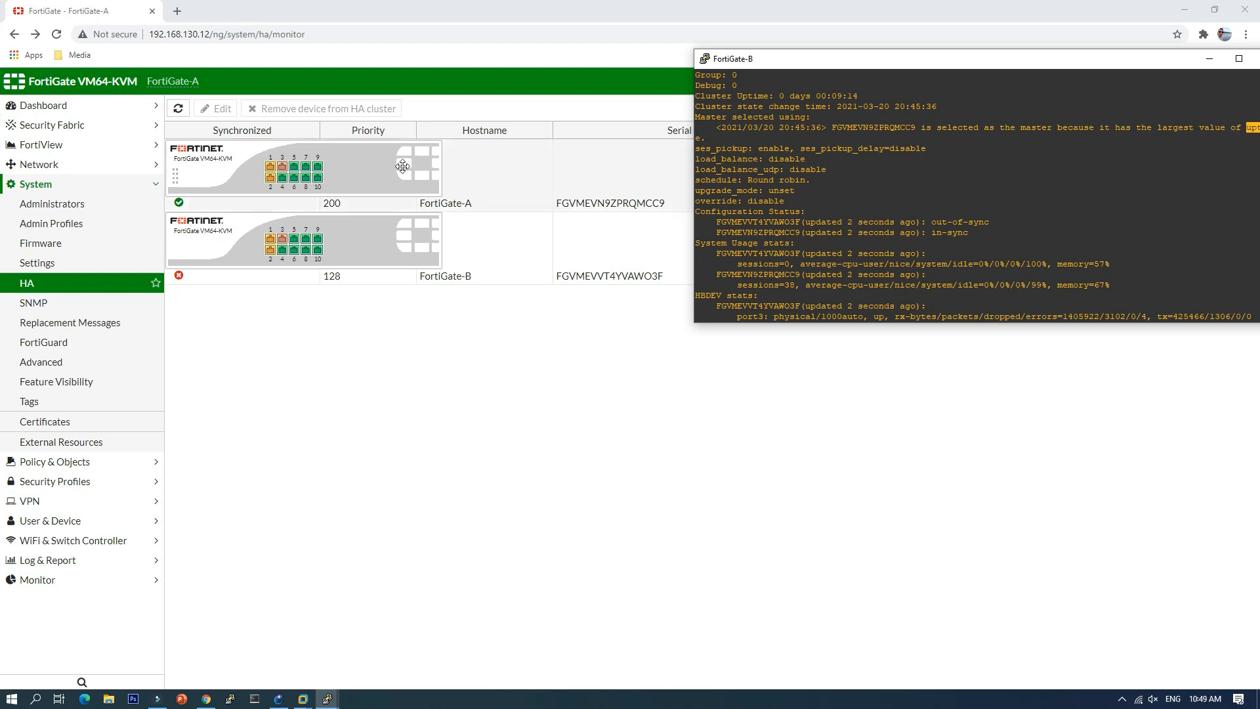
pyautogui.click(359, 176)
pyautogui.click(222, 109)
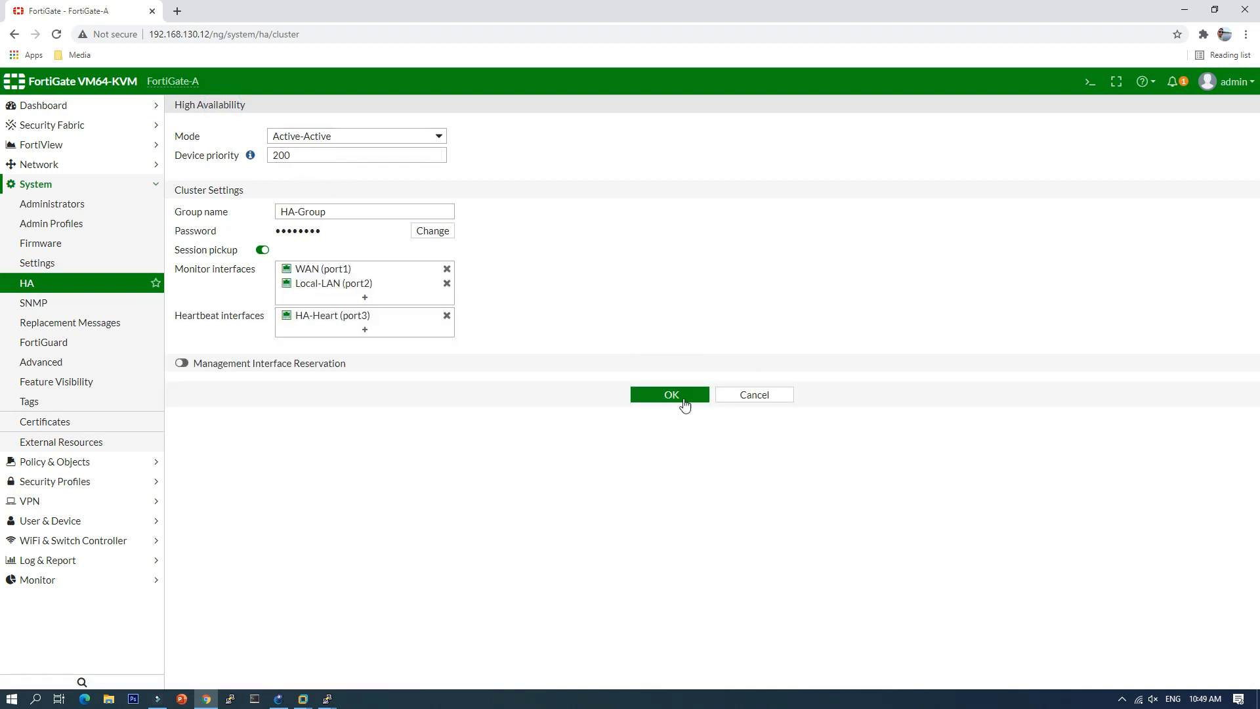
# Step: Cancel FortiGate-A's HA settings unchanged and bring FortiGate-B's console to the front
pyautogui.click(766, 399)
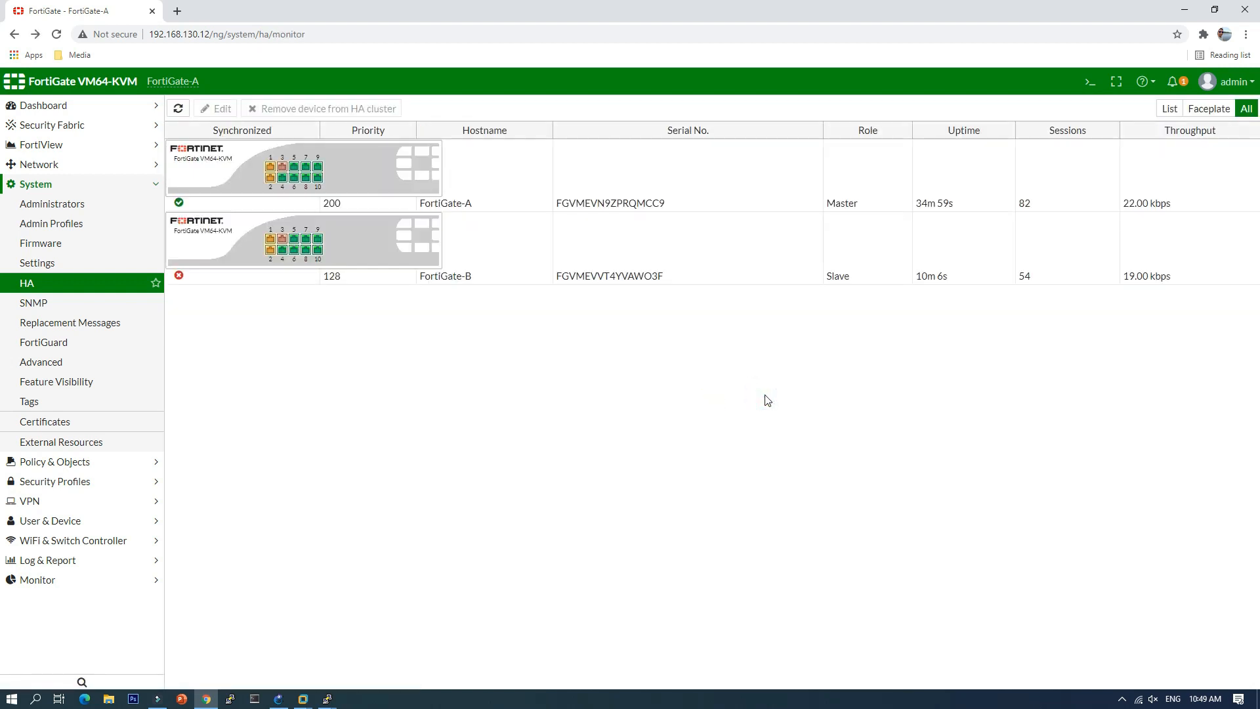
pyautogui.click(328, 701)
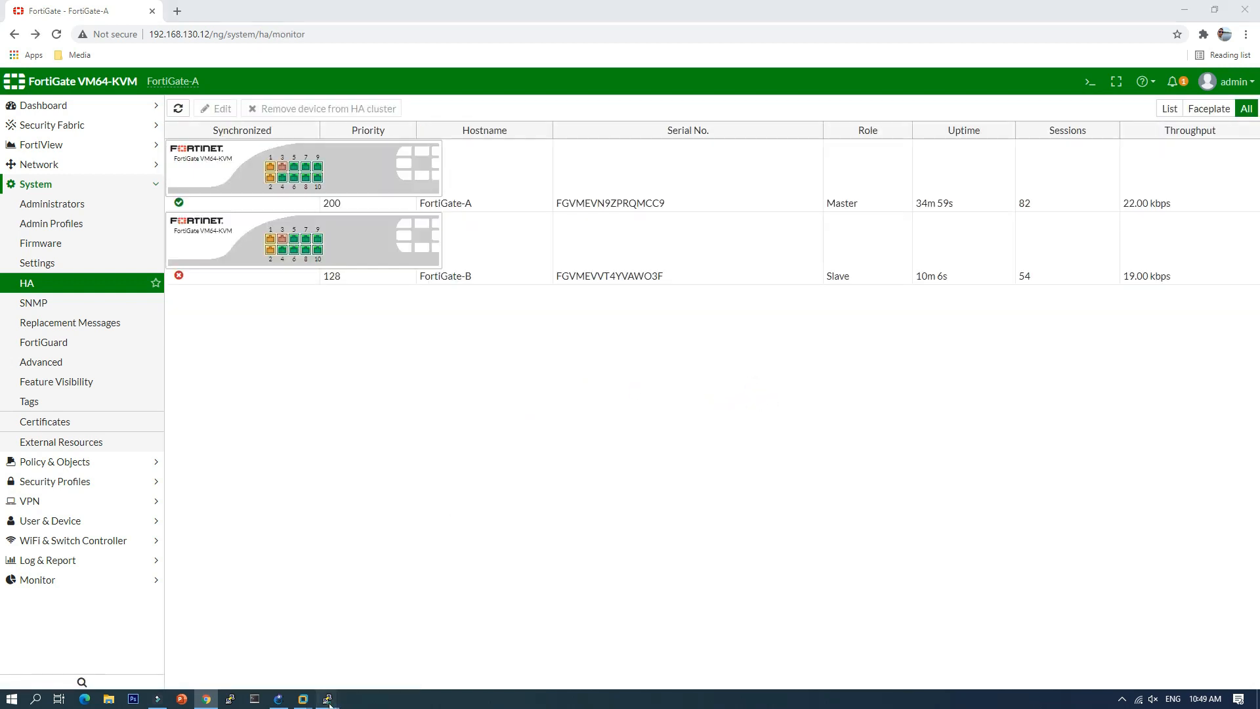
pyautogui.click(634, 659)
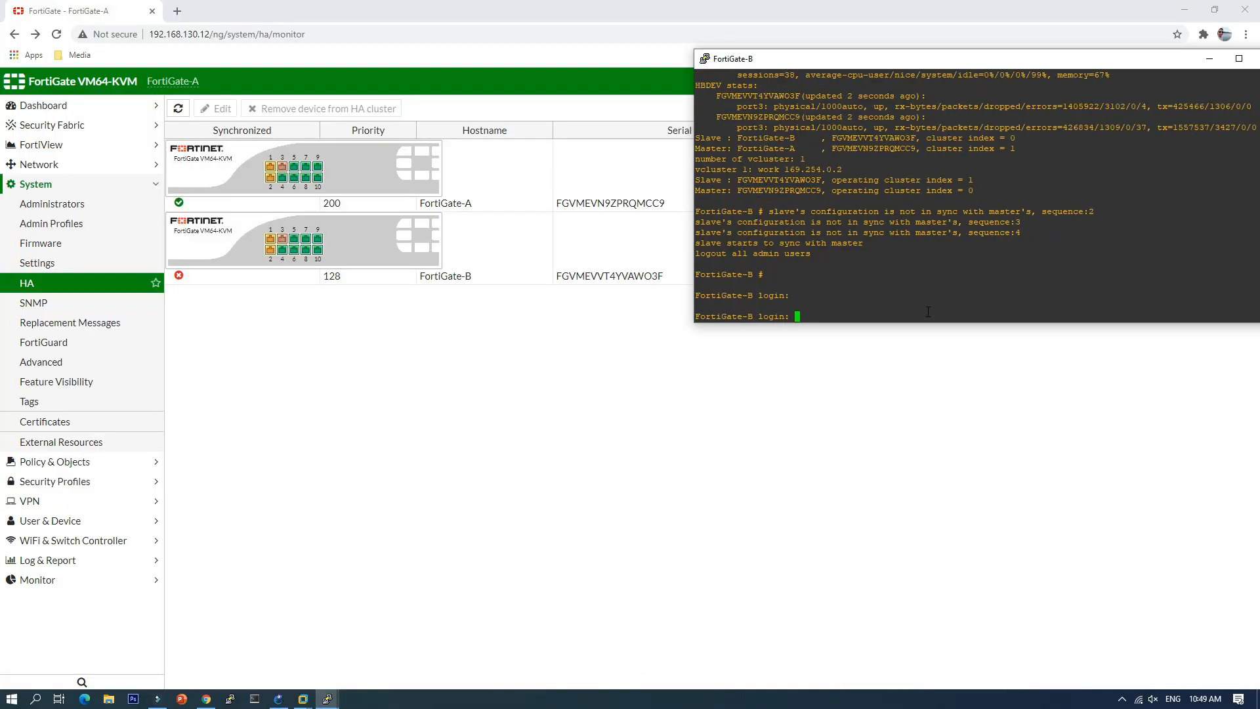
# Step: Log in to FortiGate-B as admin and list its full HA settings with 'get sys ha'
pyautogui.write('admin')
pyautogui.press('Return')
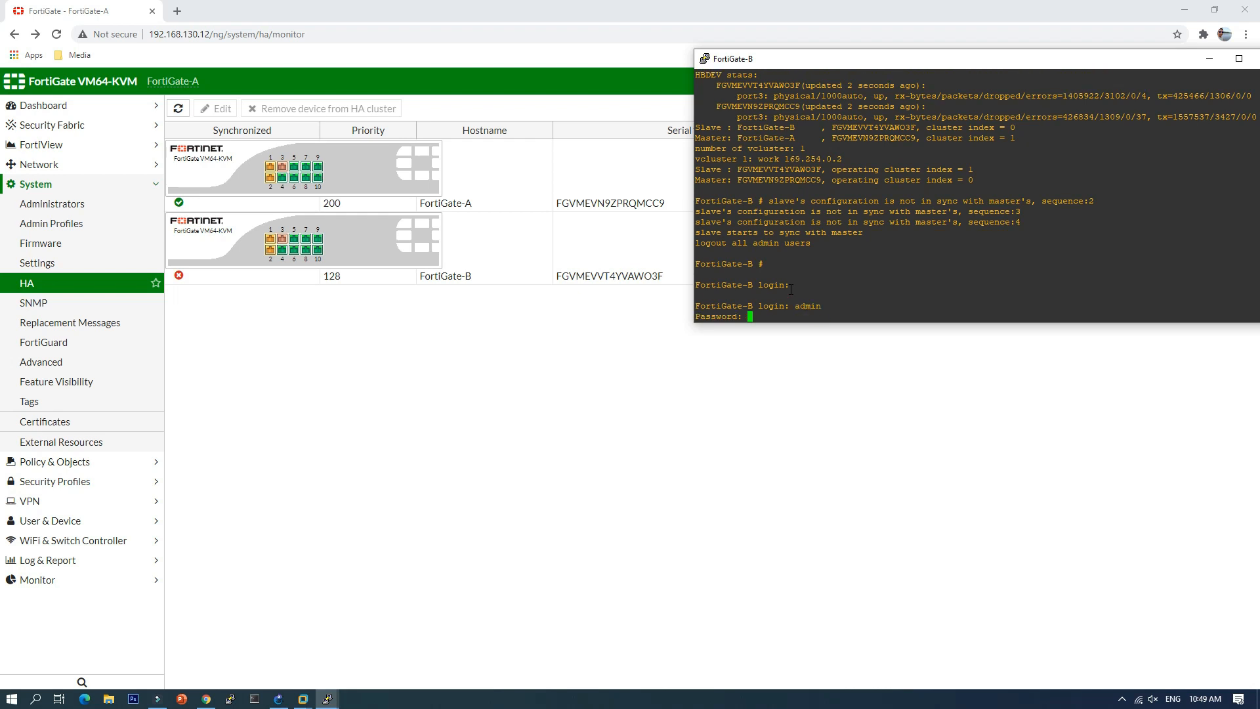
pyautogui.press('Return')
pyautogui.write('get')
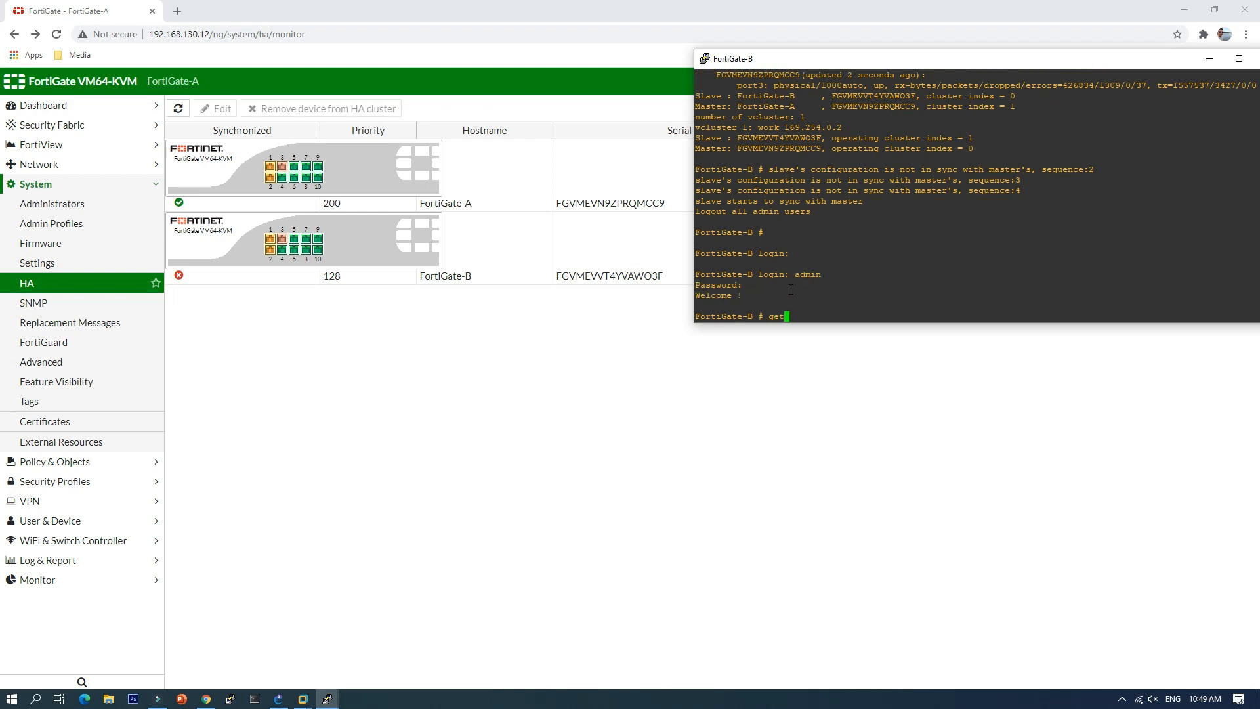
pyautogui.write(' sys ha')
pyautogui.press('Return')
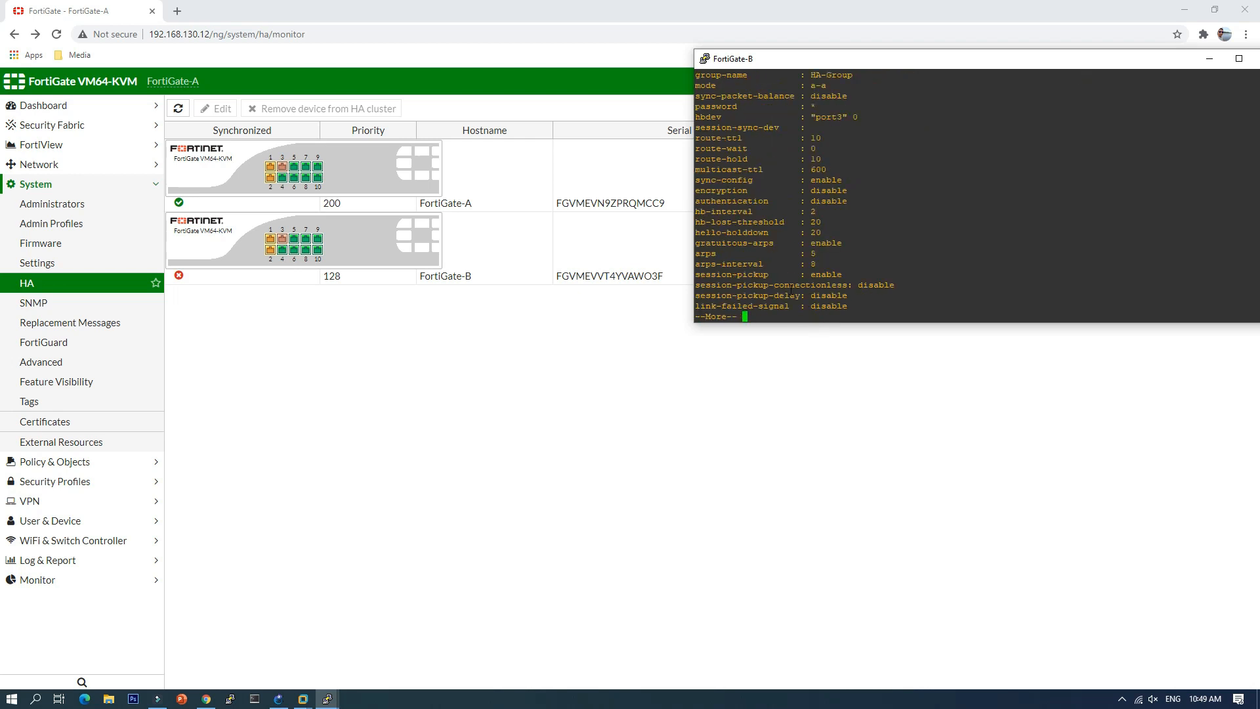
pyautogui.press('space')
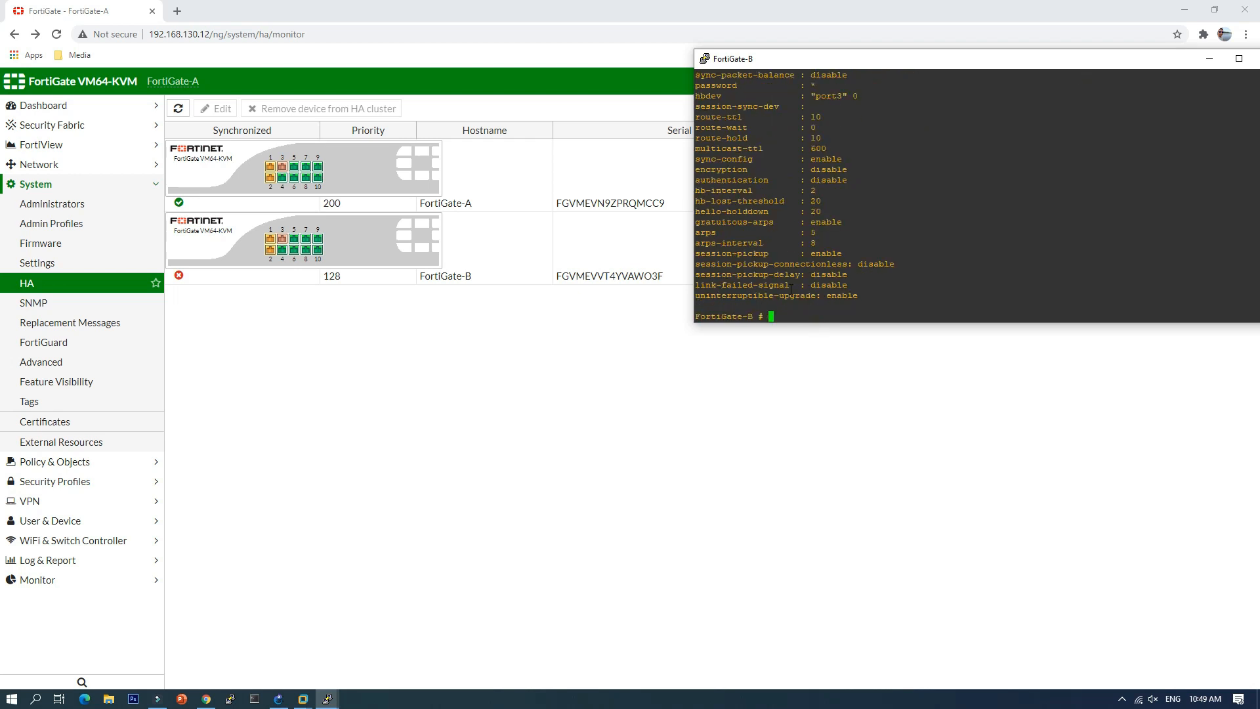
# Step: Run 'get sys ha status' and highlight the in-sync configuration status
pyautogui.press('Up')
pyautogui.write('status')
pyautogui.press('Return')
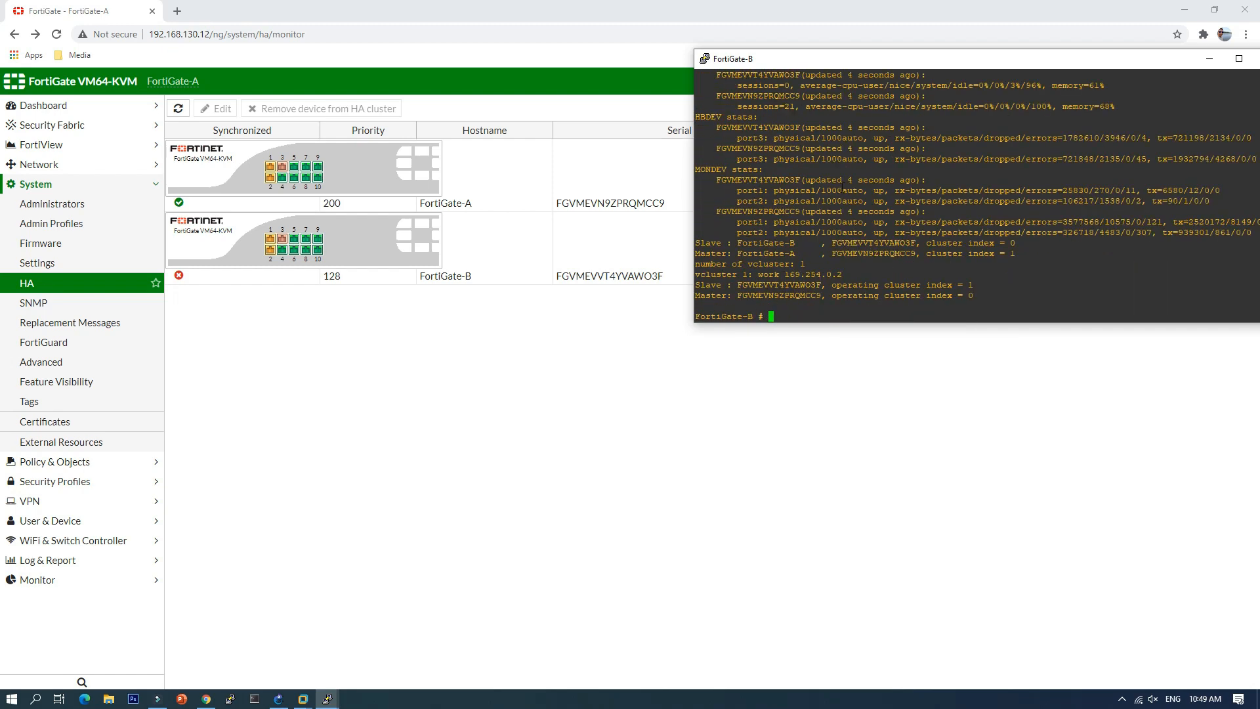
pyautogui.scroll(4, 884, 244)
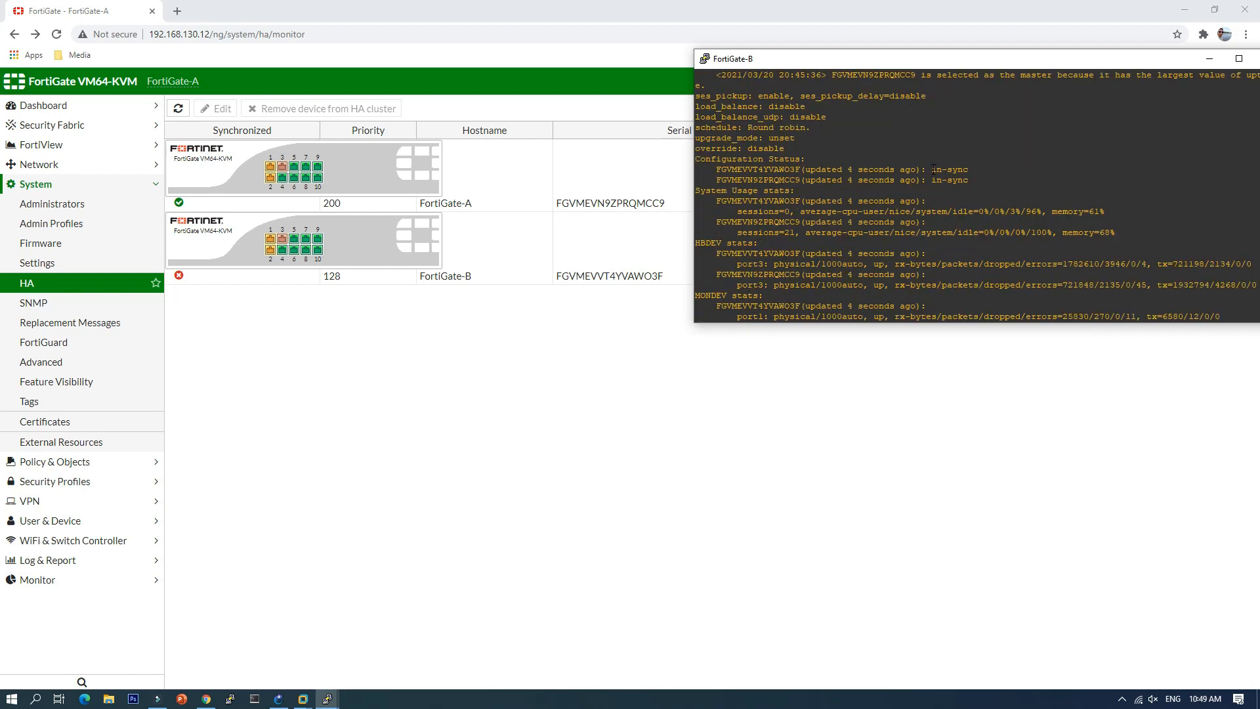
pyautogui.moveTo(933, 169); pyautogui.dragTo(962, 181)
# Step: Bring FortiGate-A's HA monitor forward and select the FortiGate-A and FortiGate-B rows
pyautogui.click(331, 376)
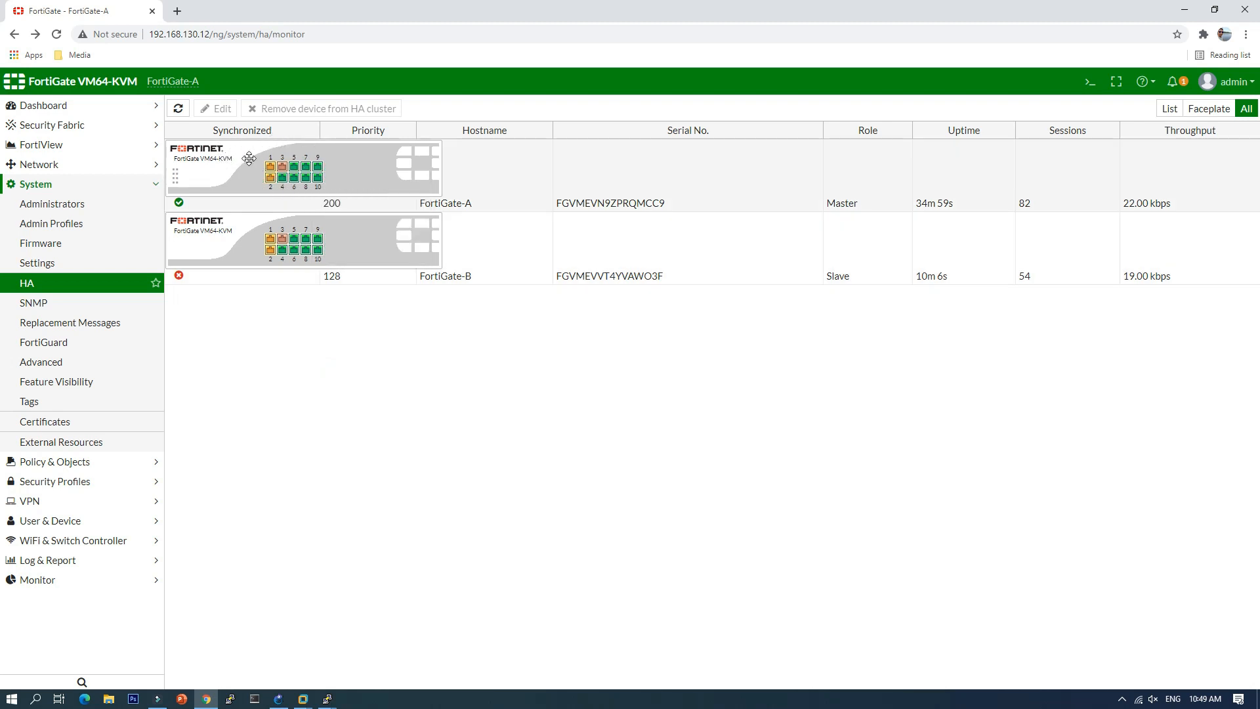
pyautogui.click(249, 159)
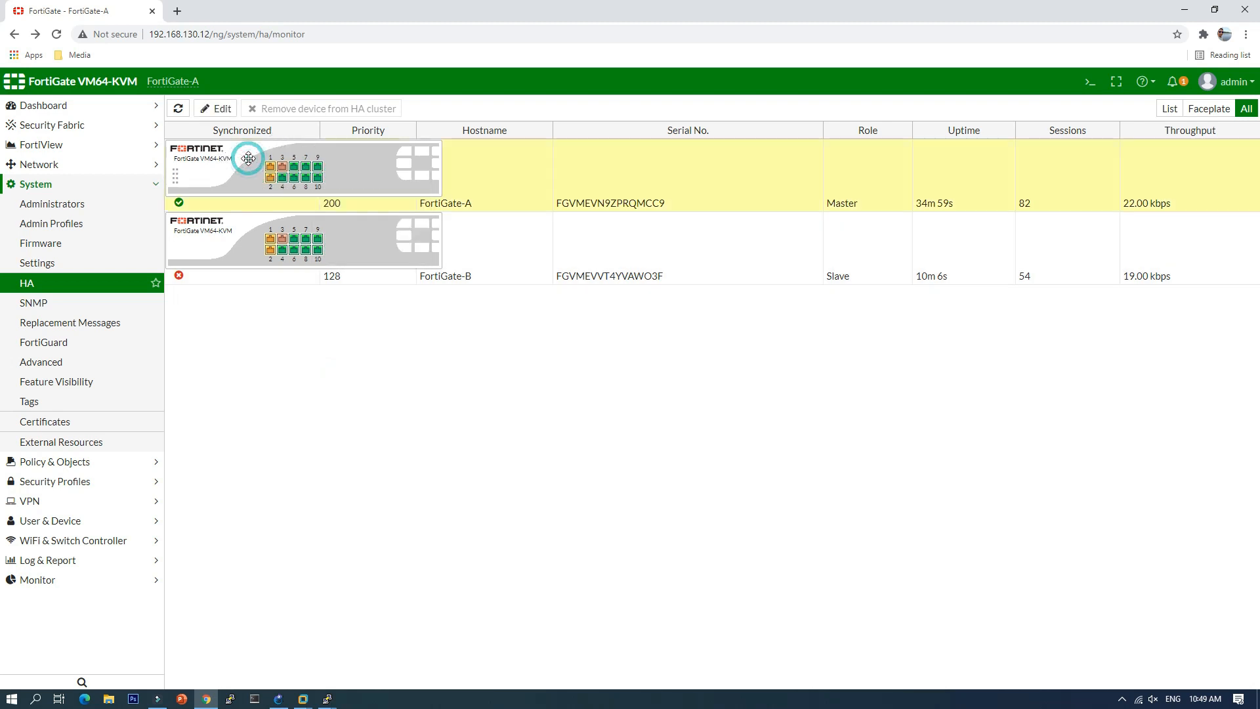
pyautogui.click(247, 239)
# Step: Refresh the HA cluster table several times to update uptime, sessions and throughput, then return to GNS3
pyautogui.moveTo(290, 243)
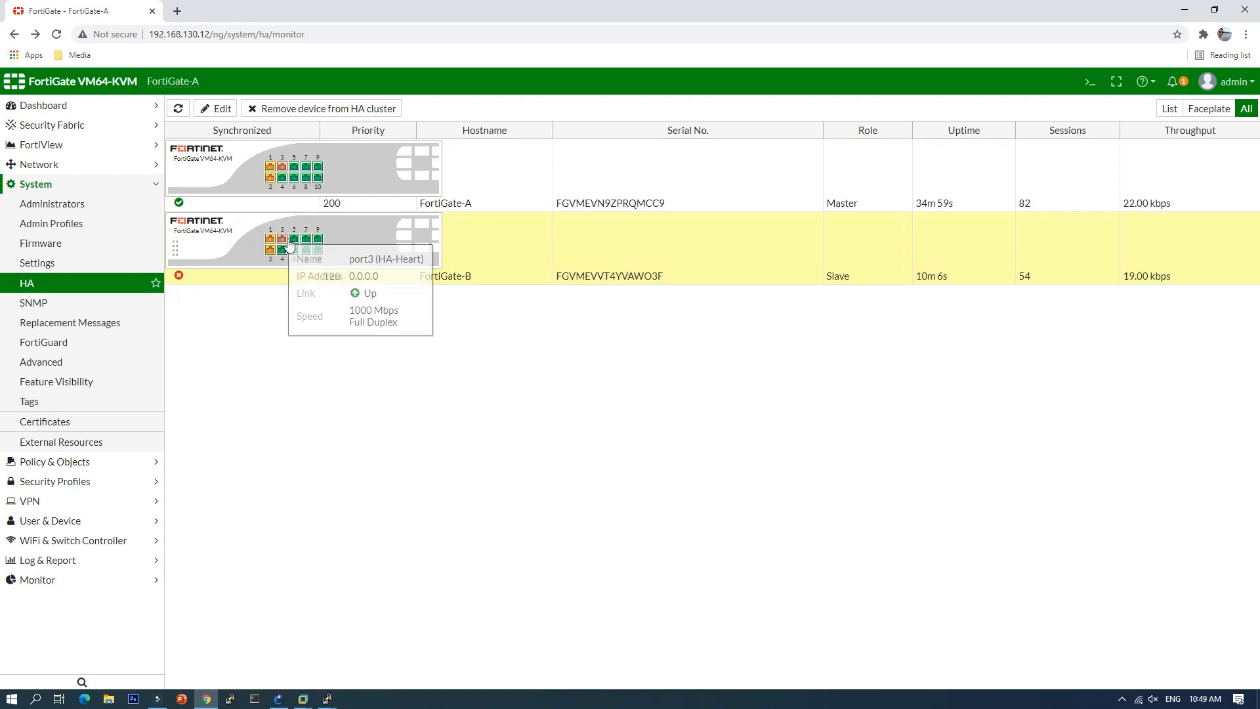
pyautogui.click(179, 111)
pyautogui.click(179, 110)
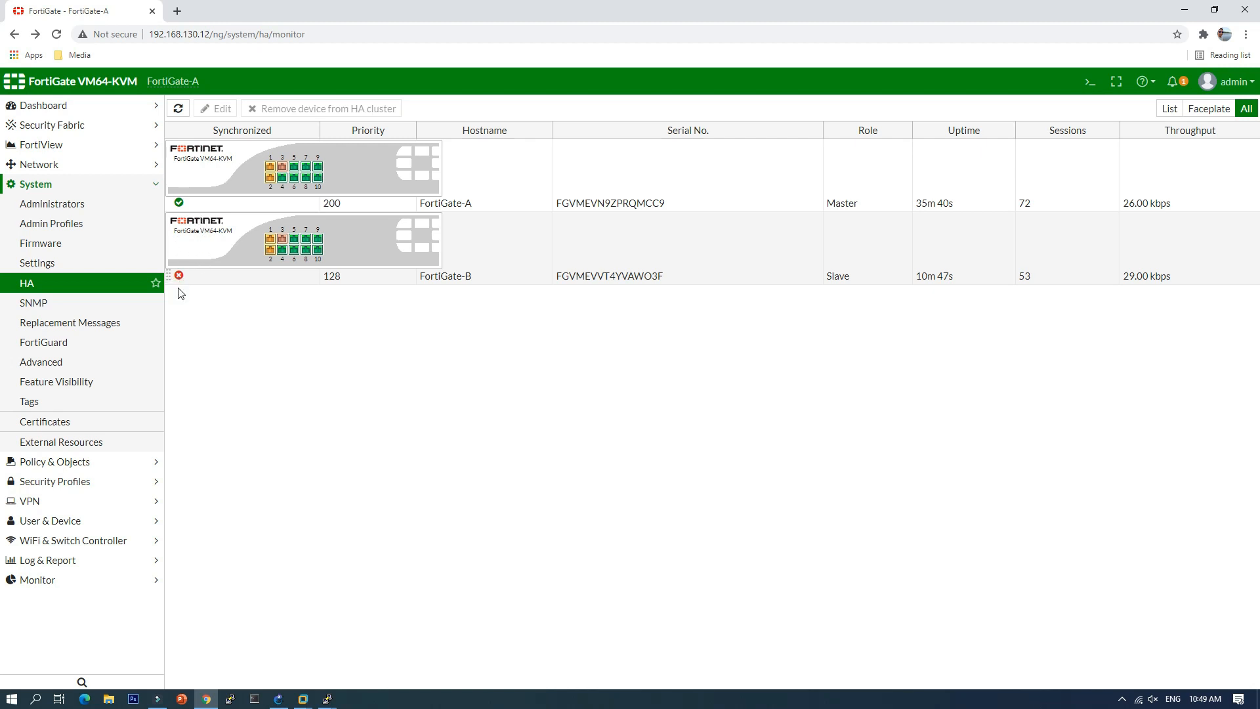
pyautogui.click(178, 110)
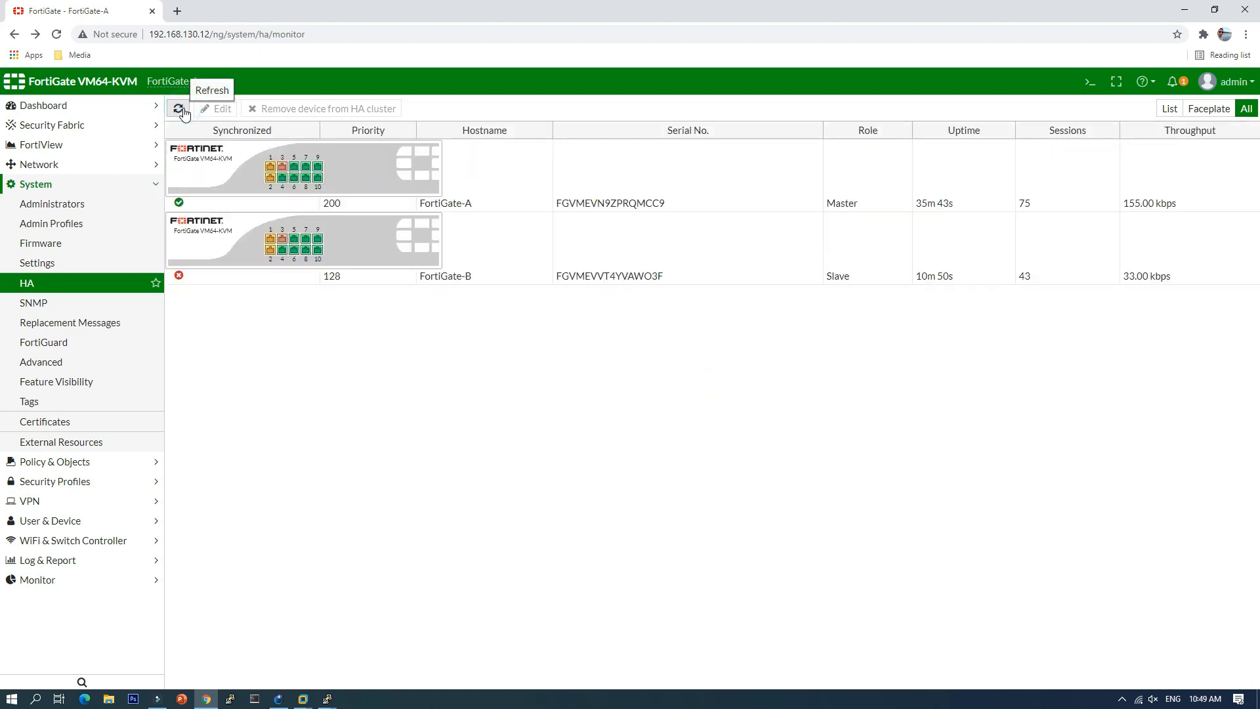
pyautogui.click(183, 112)
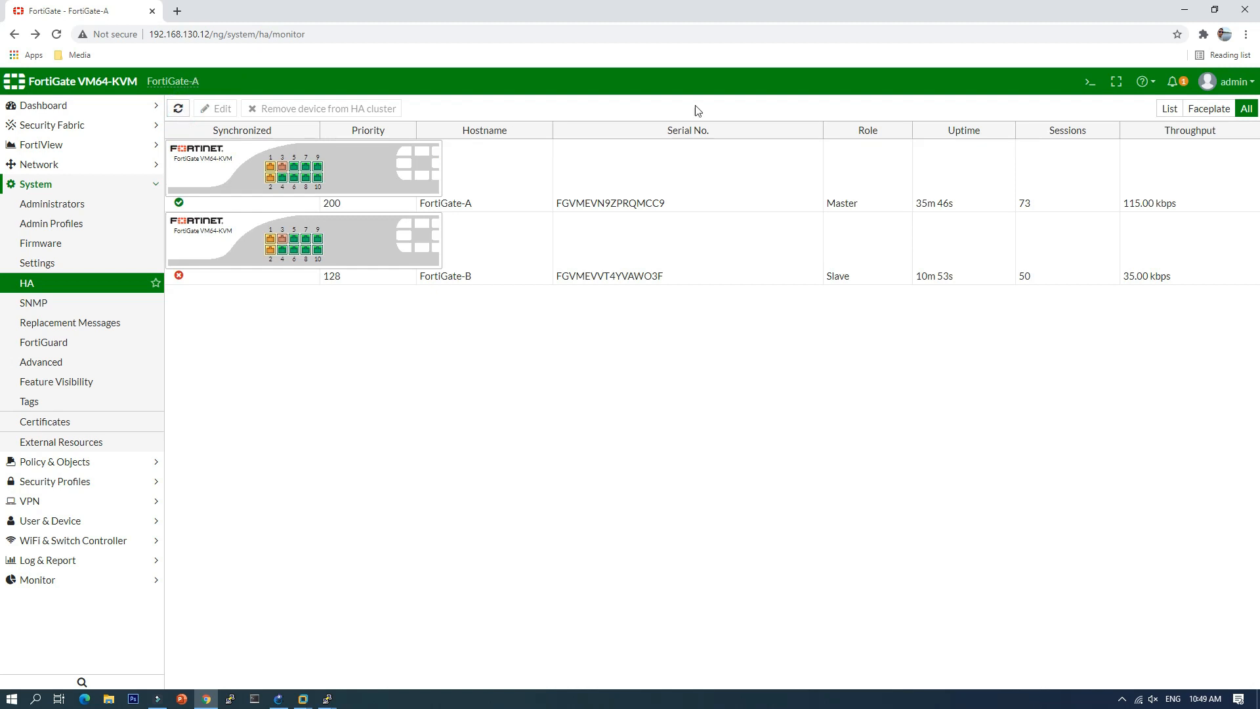
pyautogui.click(279, 699)
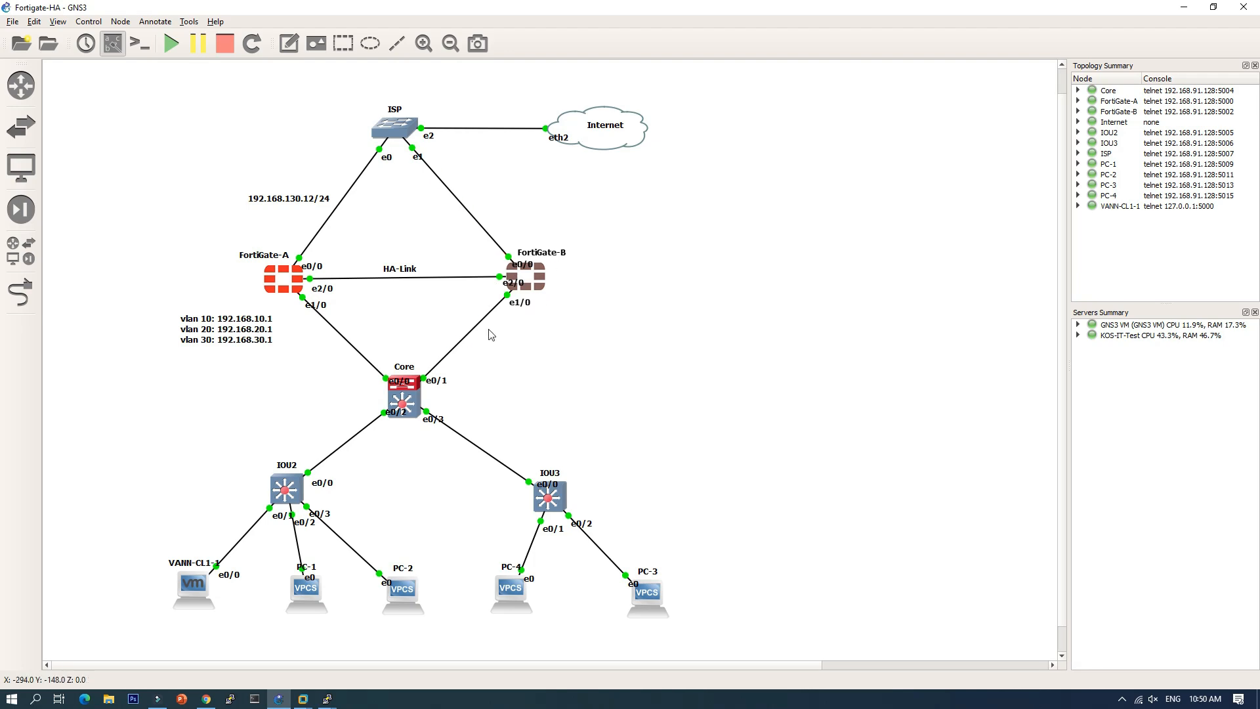
# Step: Run 'sh sys int' in FortiGate-B's console to show its interface configuration
pyautogui.click(326, 700)
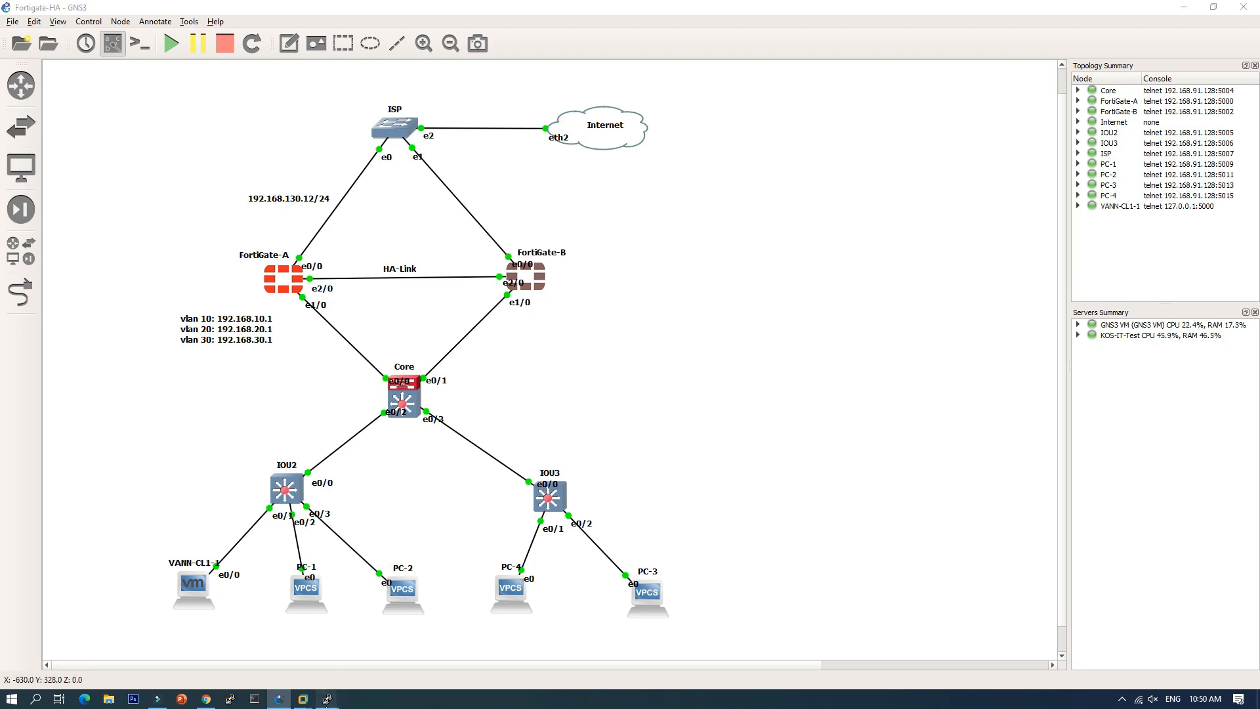
pyautogui.click(610, 649)
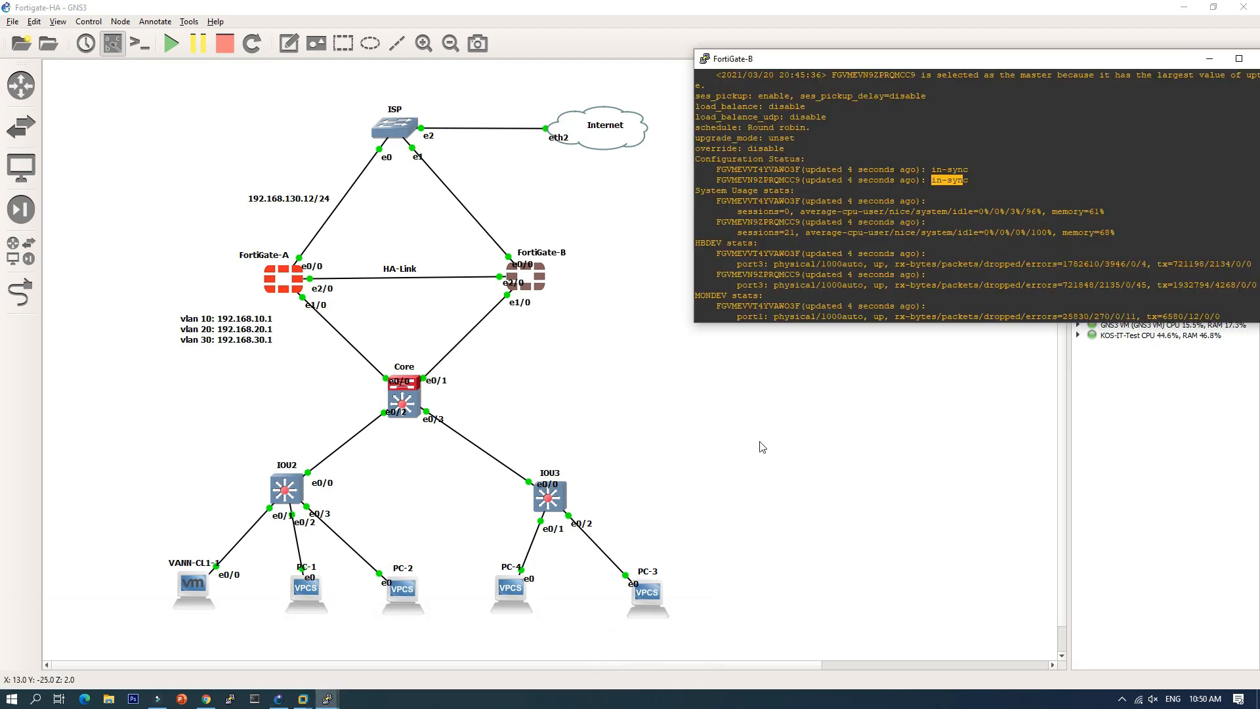
pyautogui.press('Return')
pyautogui.press('Return')
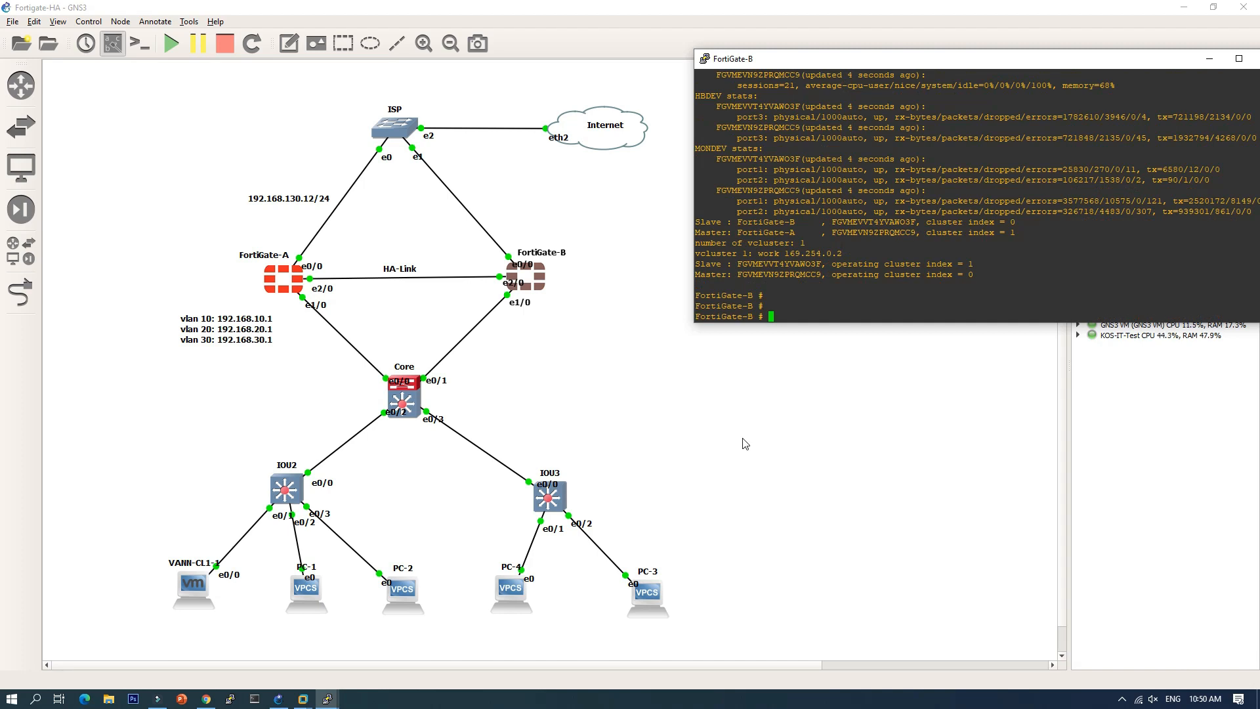
pyautogui.write('sh sys int')
pyautogui.press('Return')
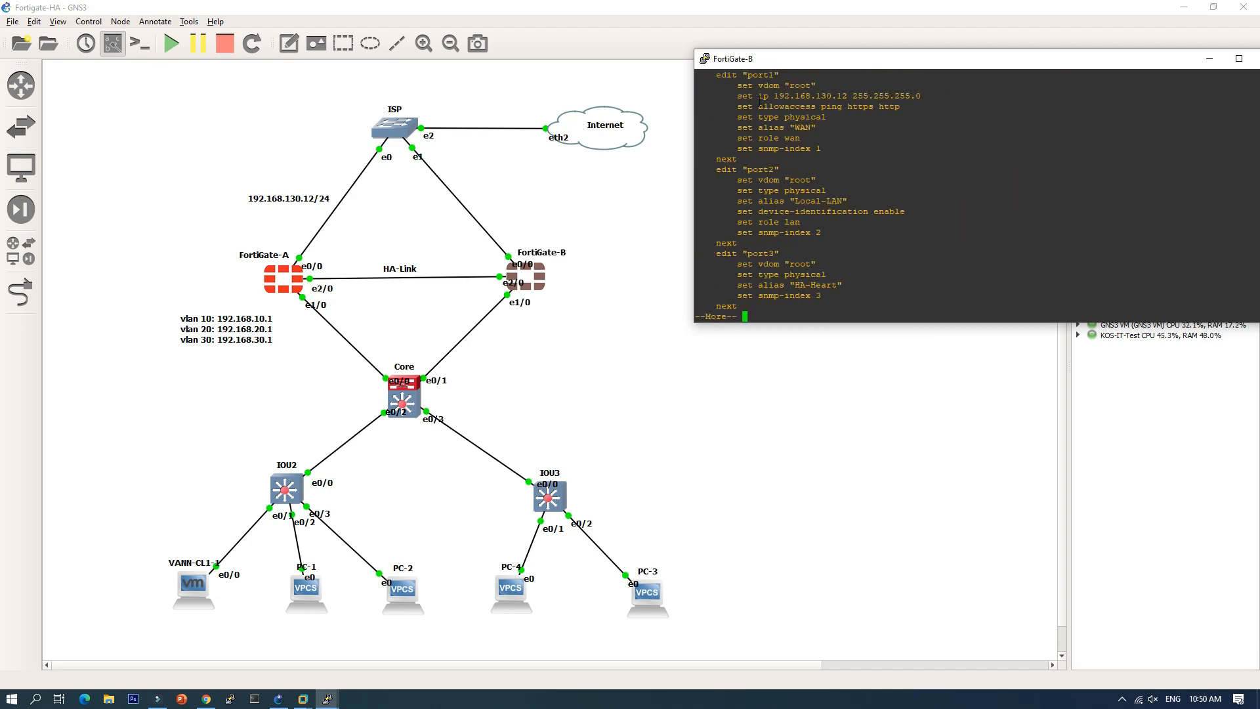
# Step: Page through the port settings, marking port1's 192.168.130.12 address and the port2 Local-LAN alias
pyautogui.moveTo(745, 95); pyautogui.dragTo(885, 93)
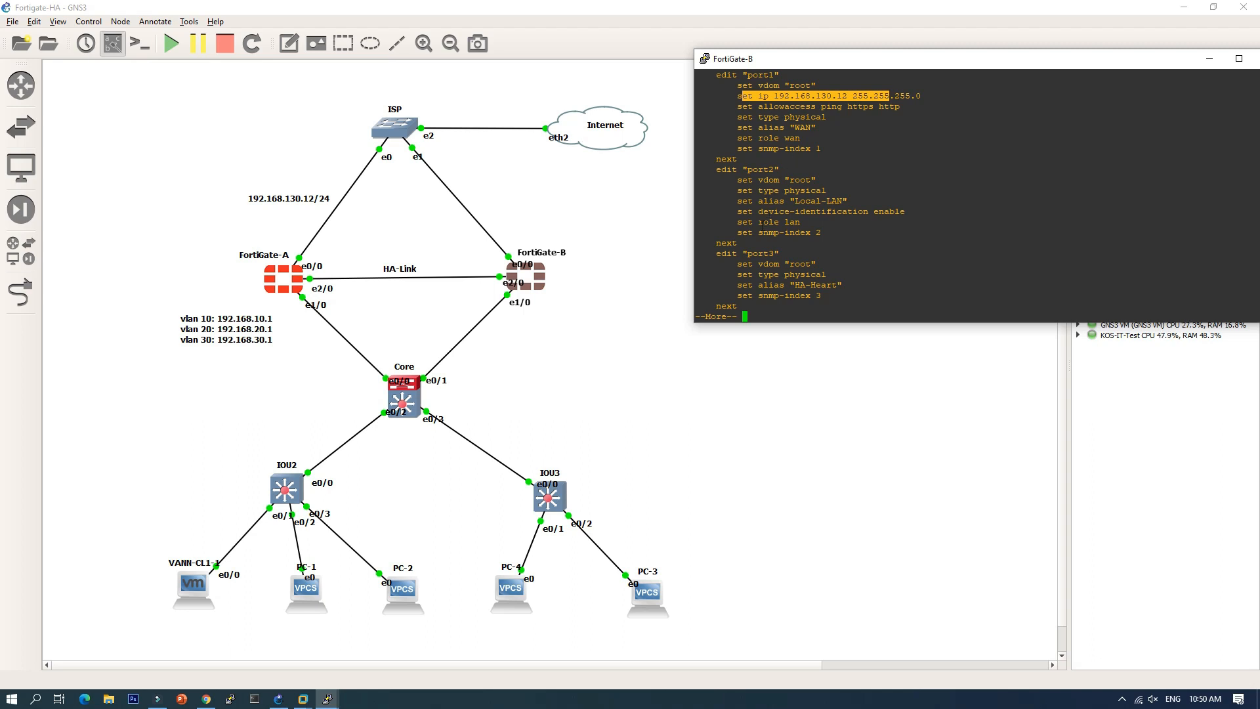
pyautogui.moveTo(781, 201); pyautogui.dragTo(854, 201)
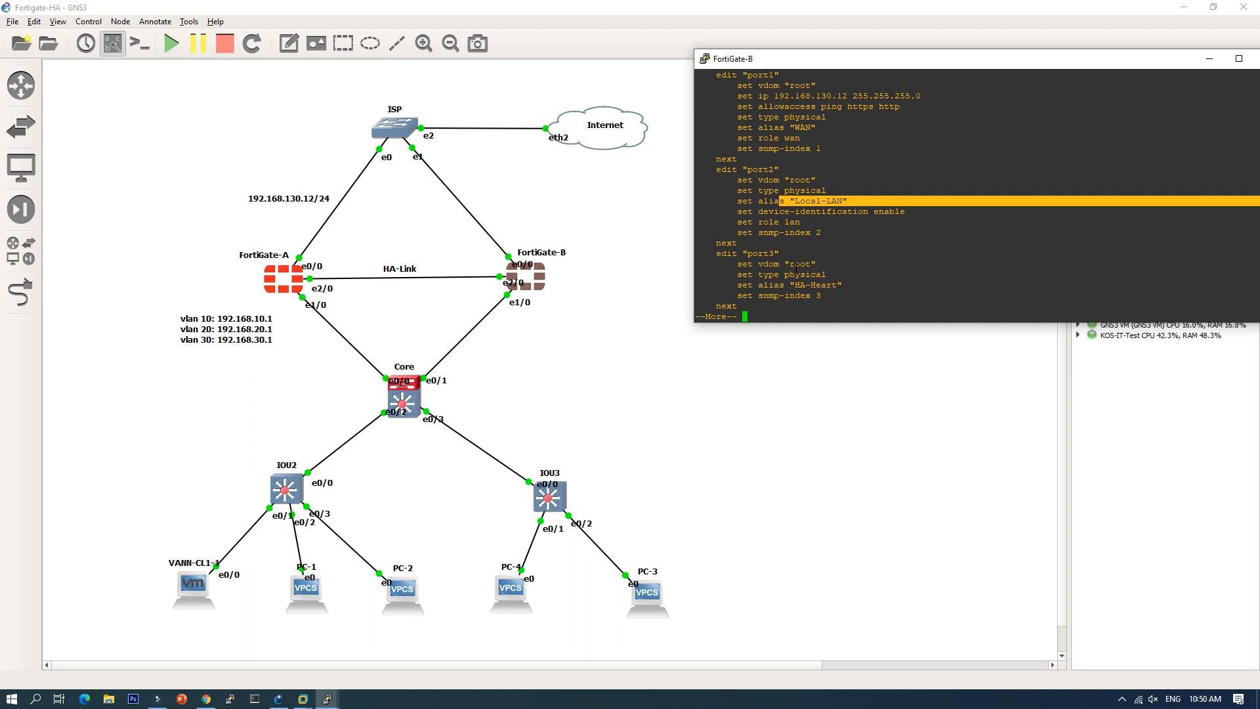
pyautogui.press('Return')
pyautogui.press('Return')
pyautogui.press('Return')
pyautogui.press('Return')
pyautogui.press('Return')
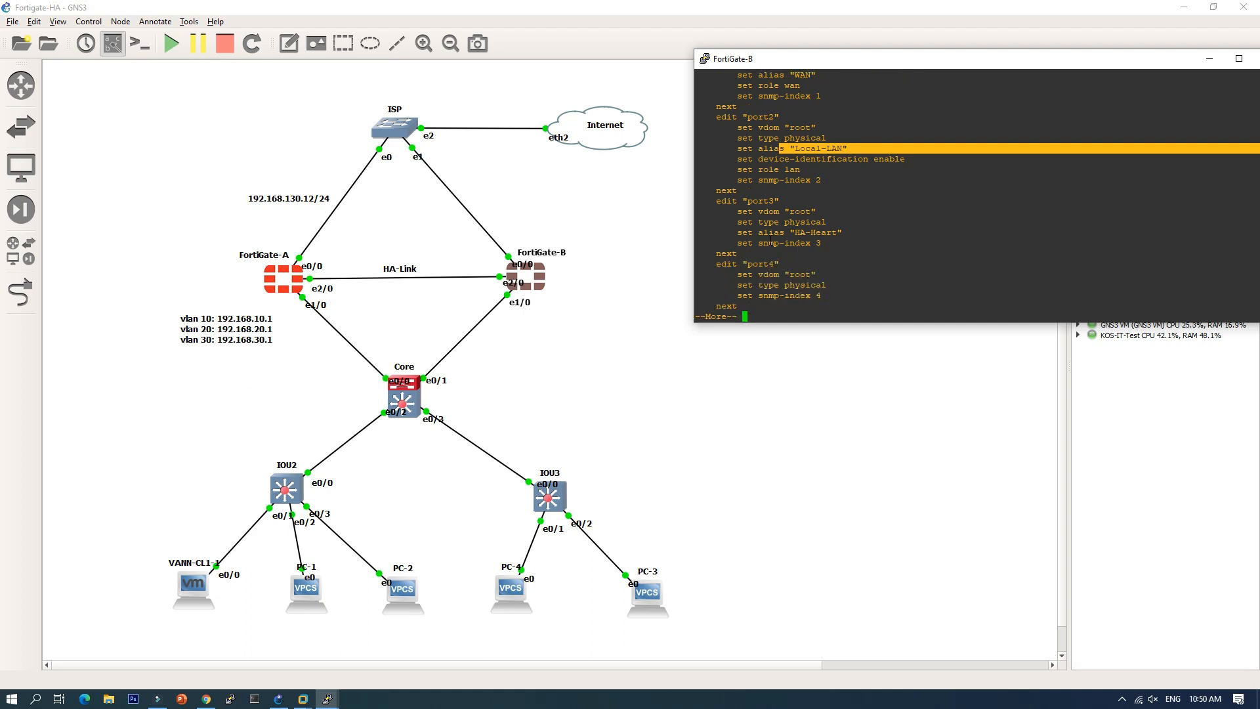
pyautogui.moveTo(781, 232); pyautogui.dragTo(854, 233)
pyautogui.press('Return')
pyautogui.press('Return')
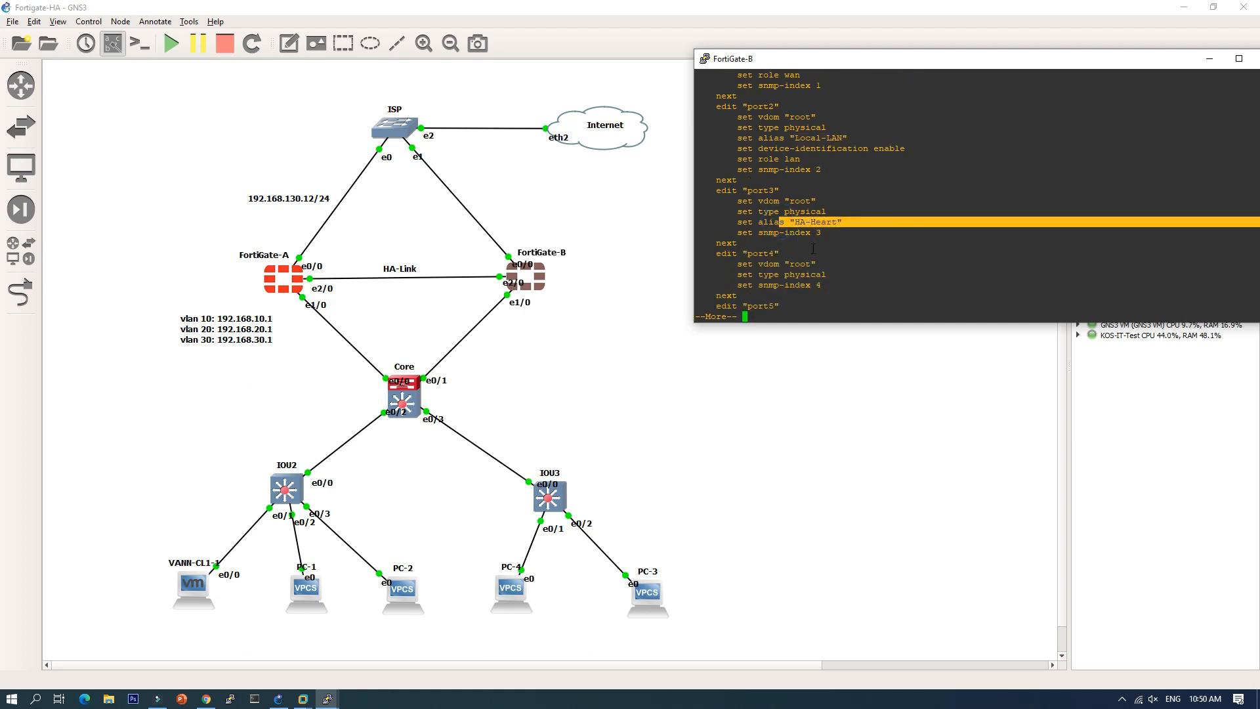
pyautogui.press('Return')
pyautogui.press('Return')
pyautogui.press('Return')
pyautogui.press('Return')
pyautogui.press('Return')
pyautogui.press('Return')
pyautogui.press('Return')
pyautogui.press('Return')
pyautogui.press('Return')
pyautogui.press('Return')
pyautogui.press('Return')
pyautogui.press('Return')
pyautogui.press('Return')
pyautogui.press('Return')
pyautogui.press('Return')
pyautogui.press('Return')
pyautogui.press('Return')
pyautogui.press('Return')
pyautogui.press('Return')
pyautogui.press('Return')
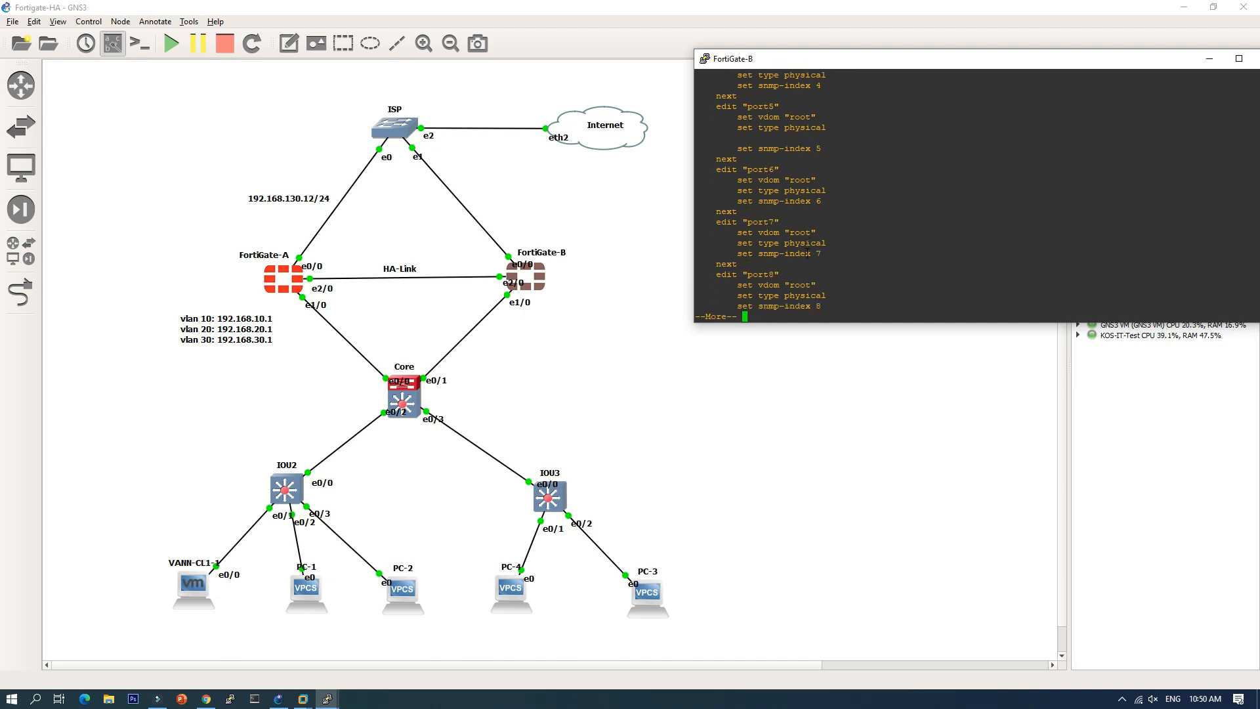
# Step: Continue paging through the vlan10, vlan20 and vlan30 blocks to the end of the output
pyautogui.press('Return')
pyautogui.press('Return')
pyautogui.press('Return')
pyautogui.press('Return')
pyautogui.press('Return')
pyautogui.press('Return')
pyautogui.press('Return')
pyautogui.press('Return')
pyautogui.press('Return')
pyautogui.press('Return')
pyautogui.press('Return')
pyautogui.press('Return')
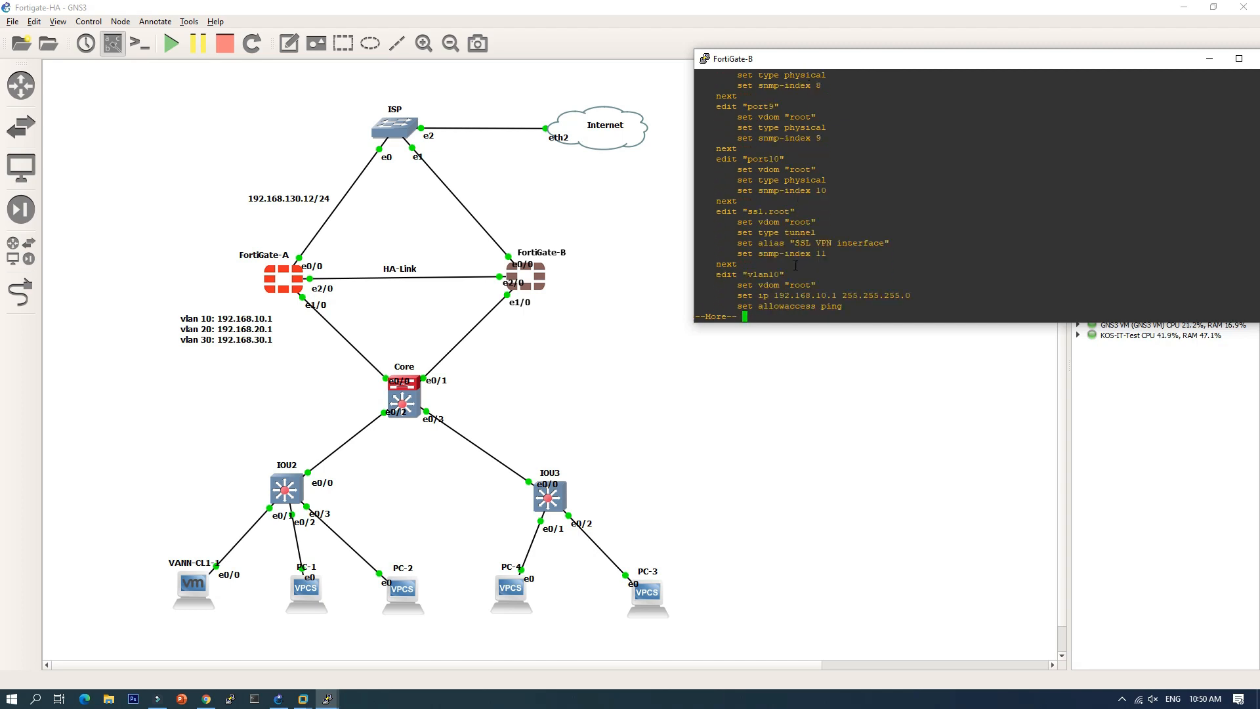
pyautogui.press('Return')
pyautogui.press('Return')
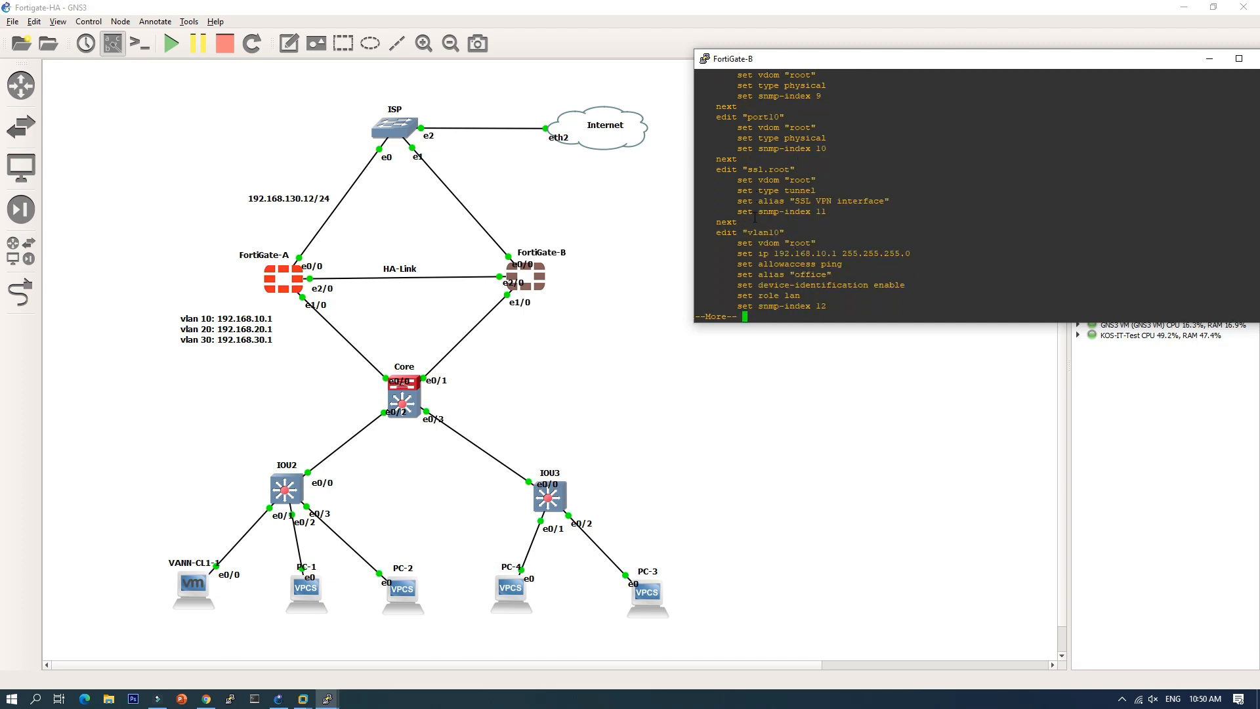
pyautogui.moveTo(748, 253); pyautogui.dragTo(821, 253)
pyautogui.press('Return')
pyautogui.press('Return')
pyautogui.press('Return')
pyautogui.press('Return')
pyautogui.press('Return')
pyautogui.press('Return')
pyautogui.press('Return')
pyautogui.press('Return')
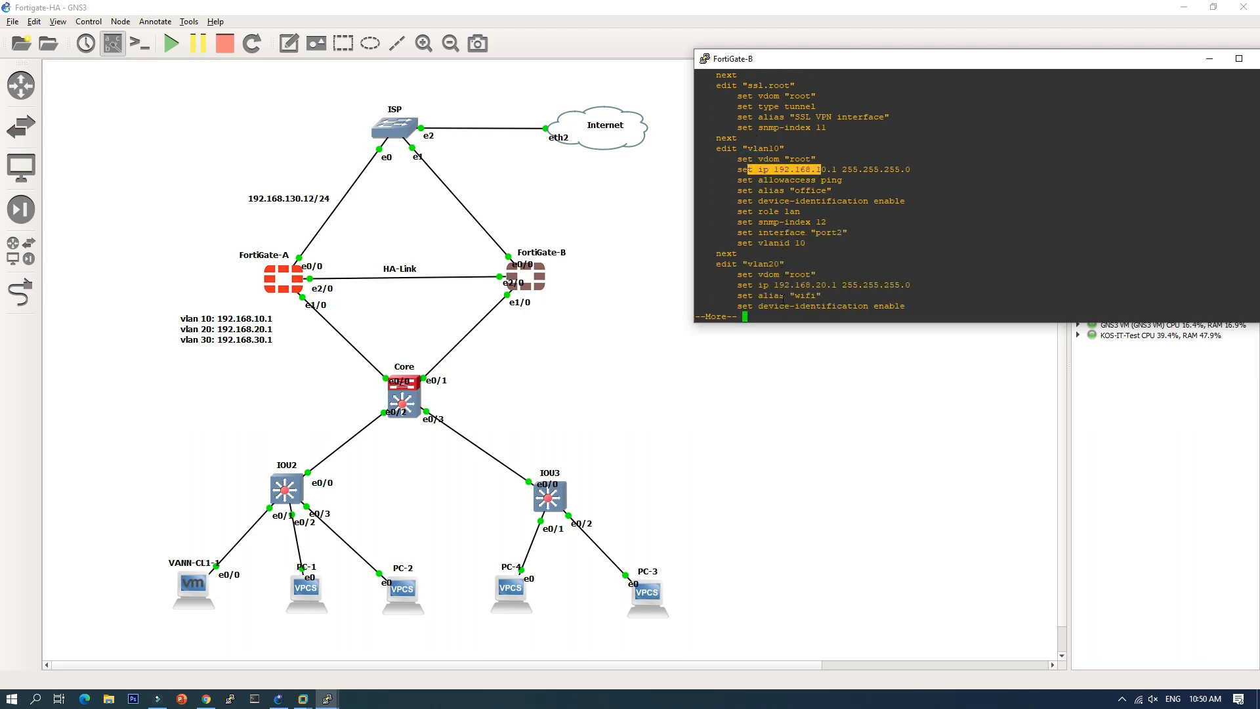
pyautogui.press('Return')
pyautogui.press('Return')
pyautogui.press('Return')
pyautogui.press('Return')
pyautogui.press('Return')
pyautogui.press('Return')
pyautogui.press('space')
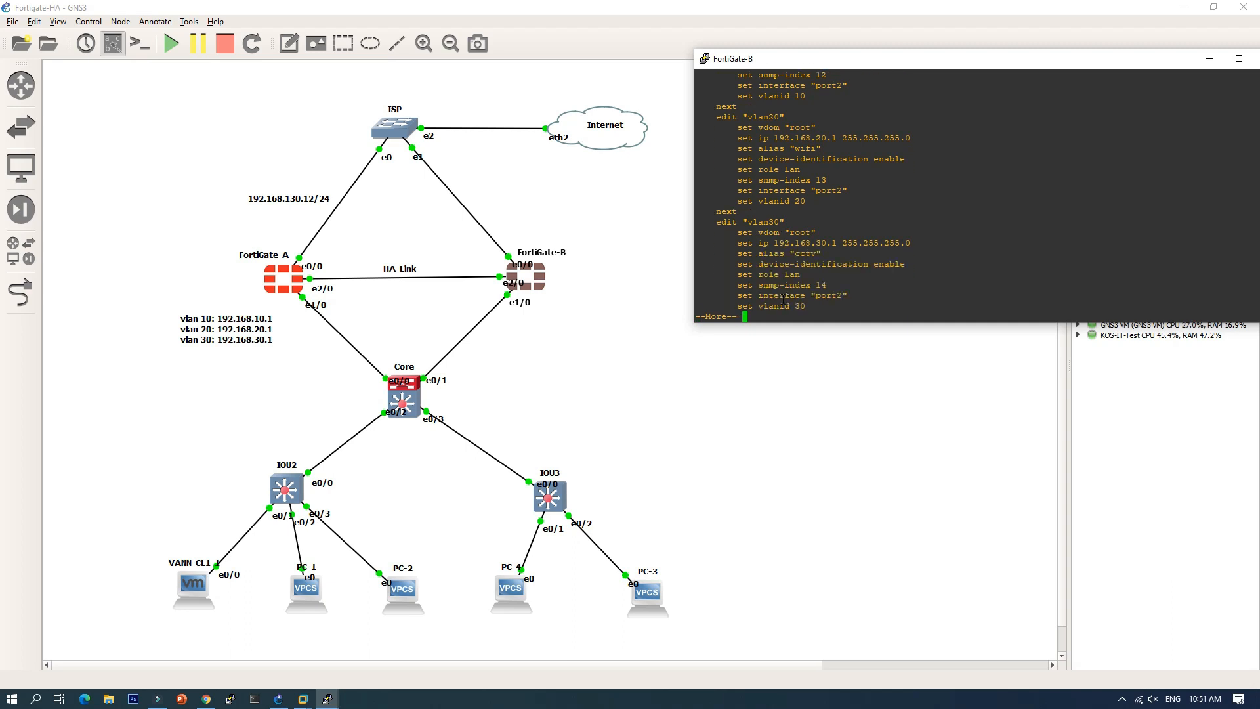
pyautogui.press('Return')
pyautogui.press('Return')
pyautogui.press('Return')
pyautogui.press('Return')
pyautogui.press('Return')
pyautogui.press('Return')
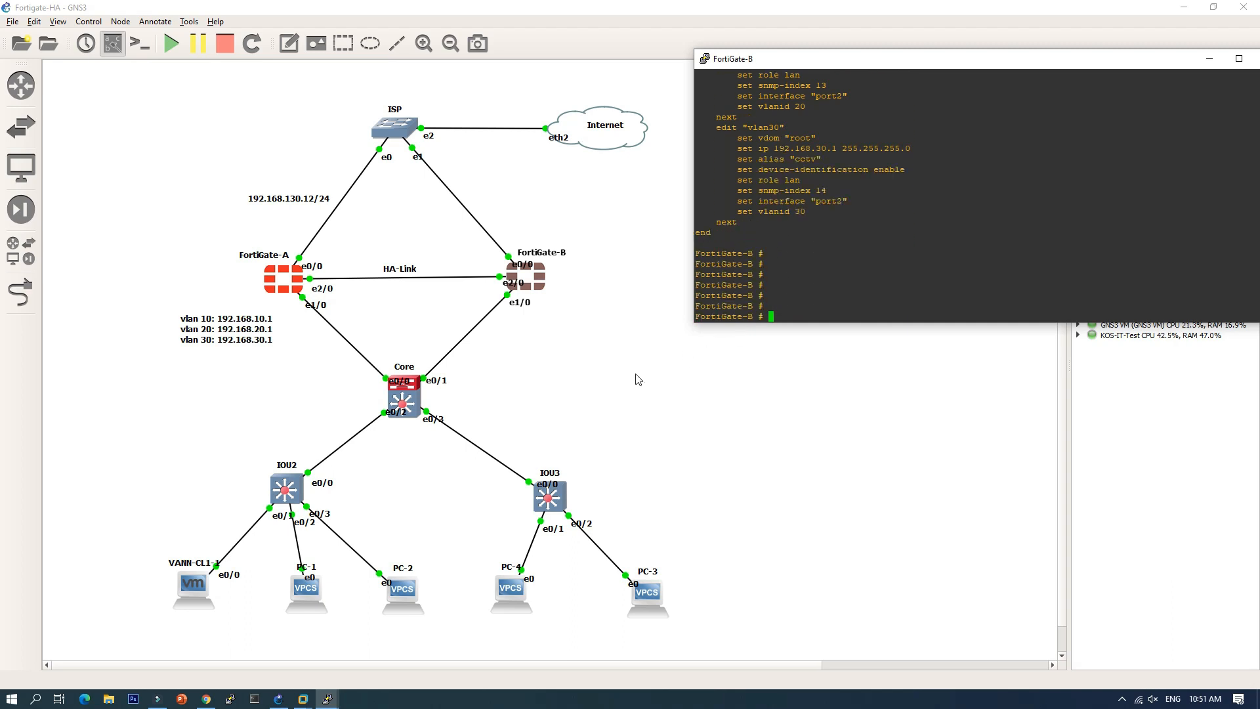
pyautogui.click(611, 379)
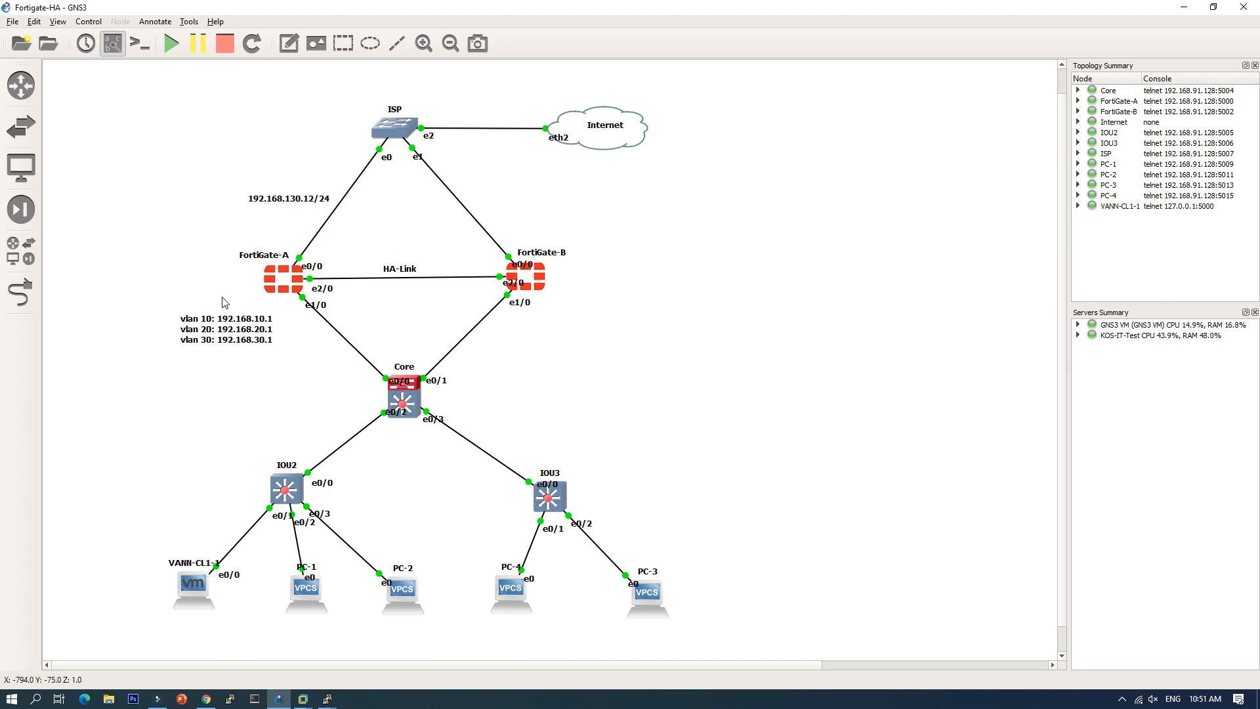
# Step: Open and dismiss FortiGate-A's node menu, then show the GNS3 VM and VANN-CL1 previews
pyautogui.rightClick(274, 287)
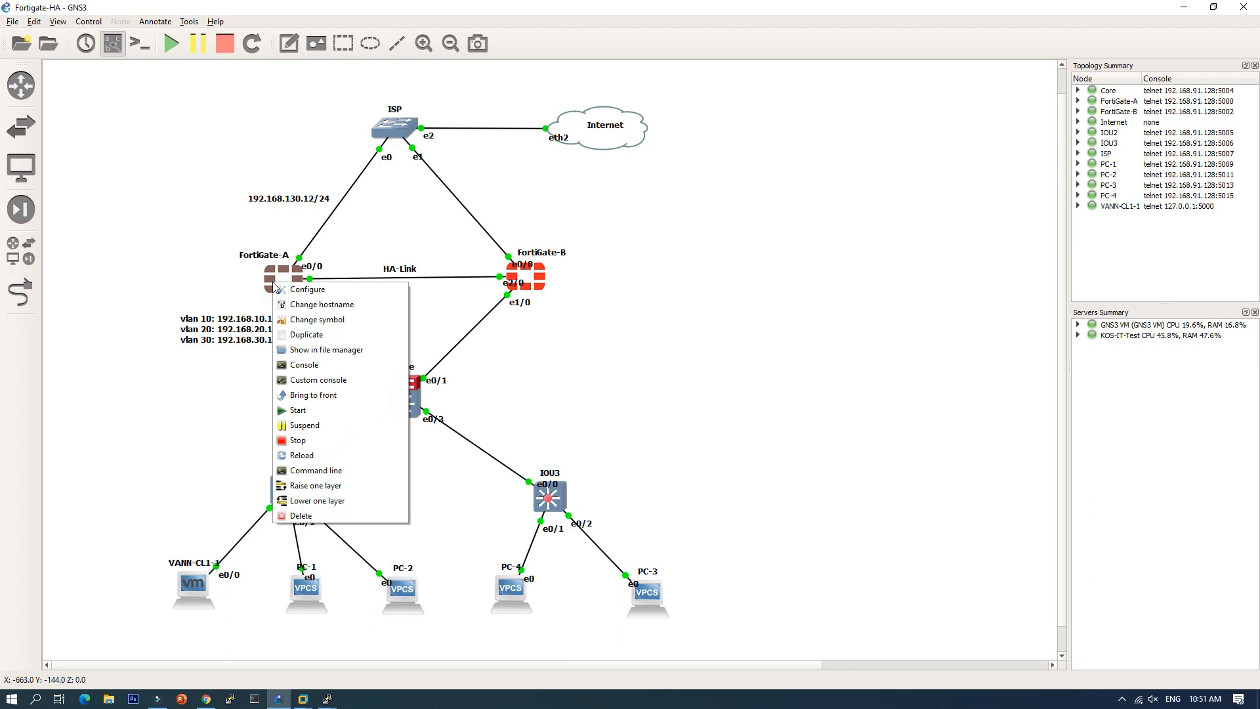
pyautogui.click(200, 269)
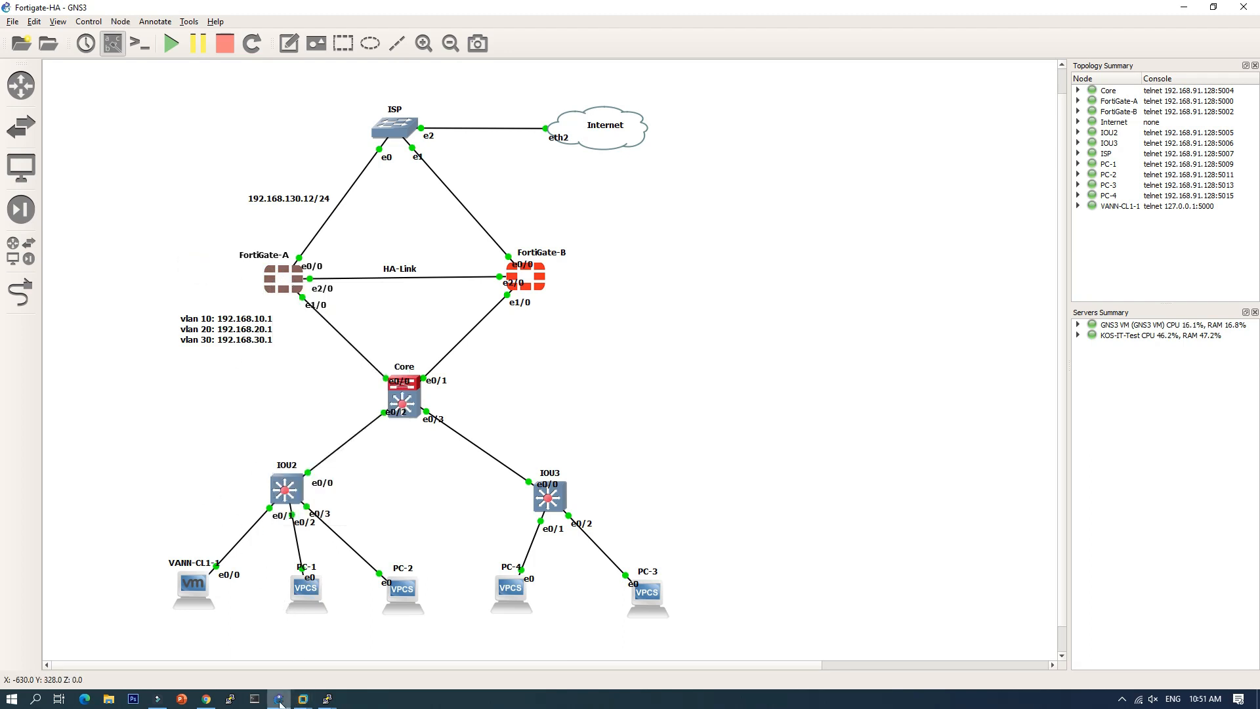
pyautogui.click(301, 701)
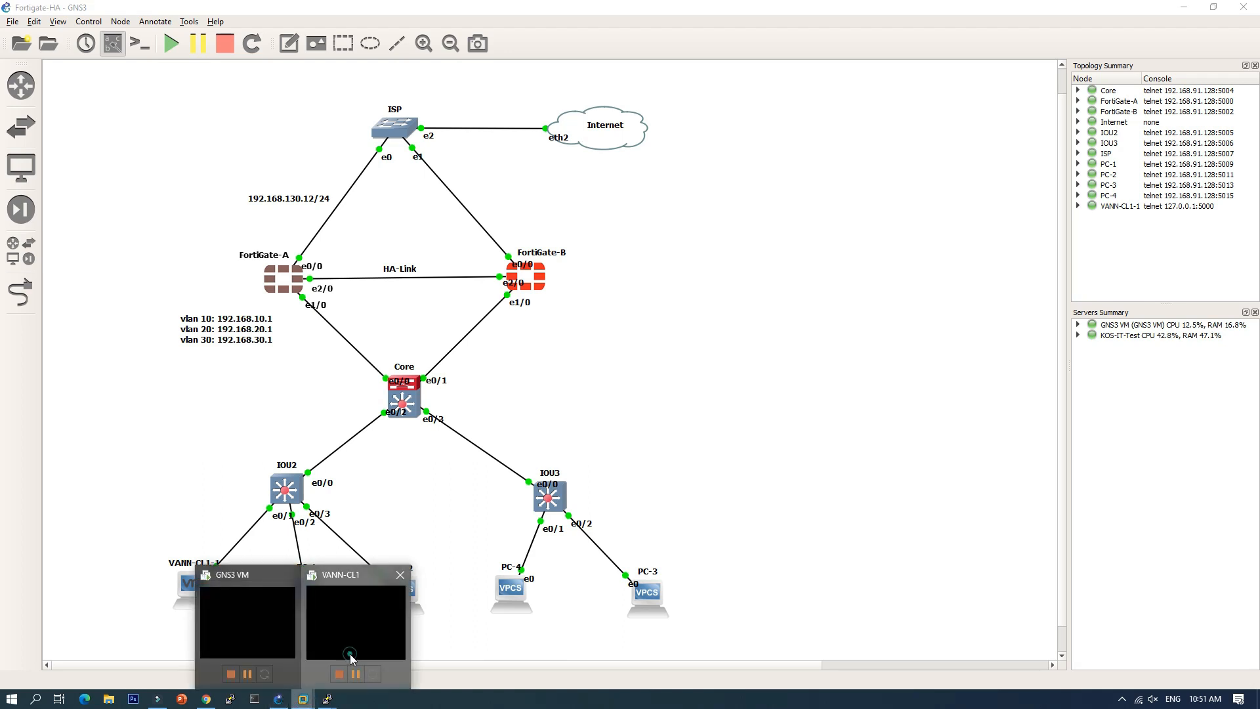
# Step: Open youtube.com in Chrome on the VANN-CL1 client
pyautogui.click(349, 657)
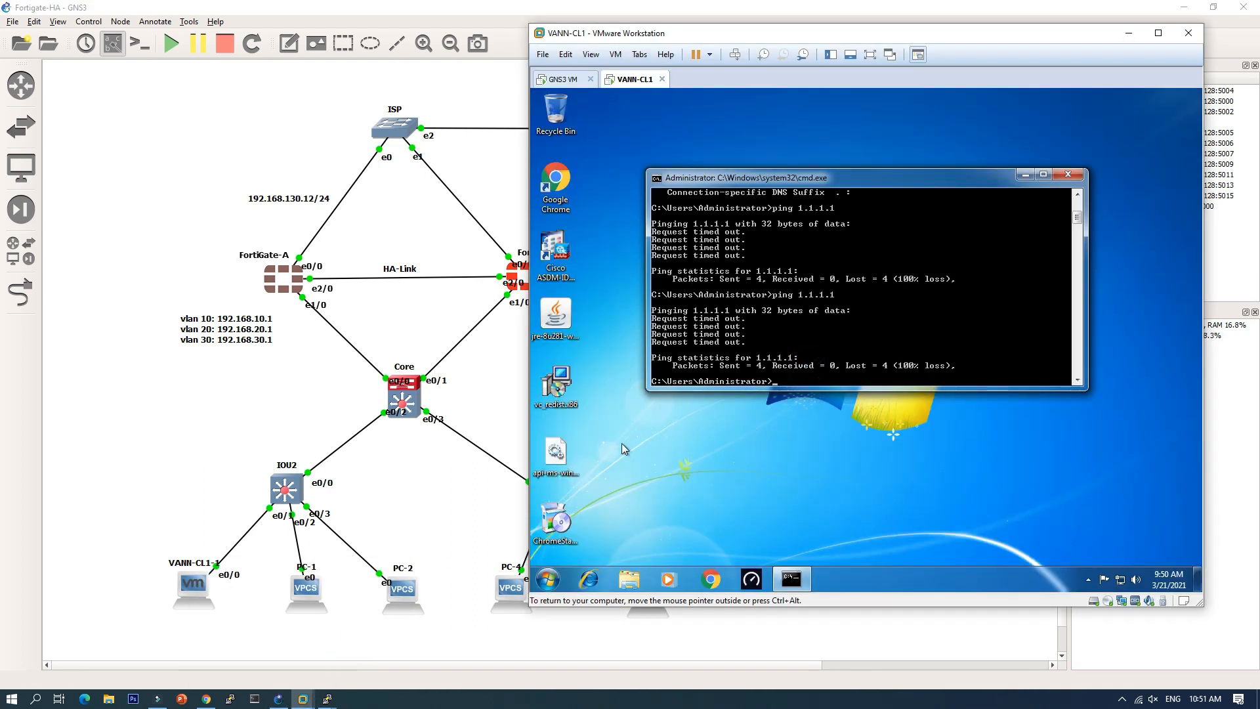
pyautogui.click(711, 578)
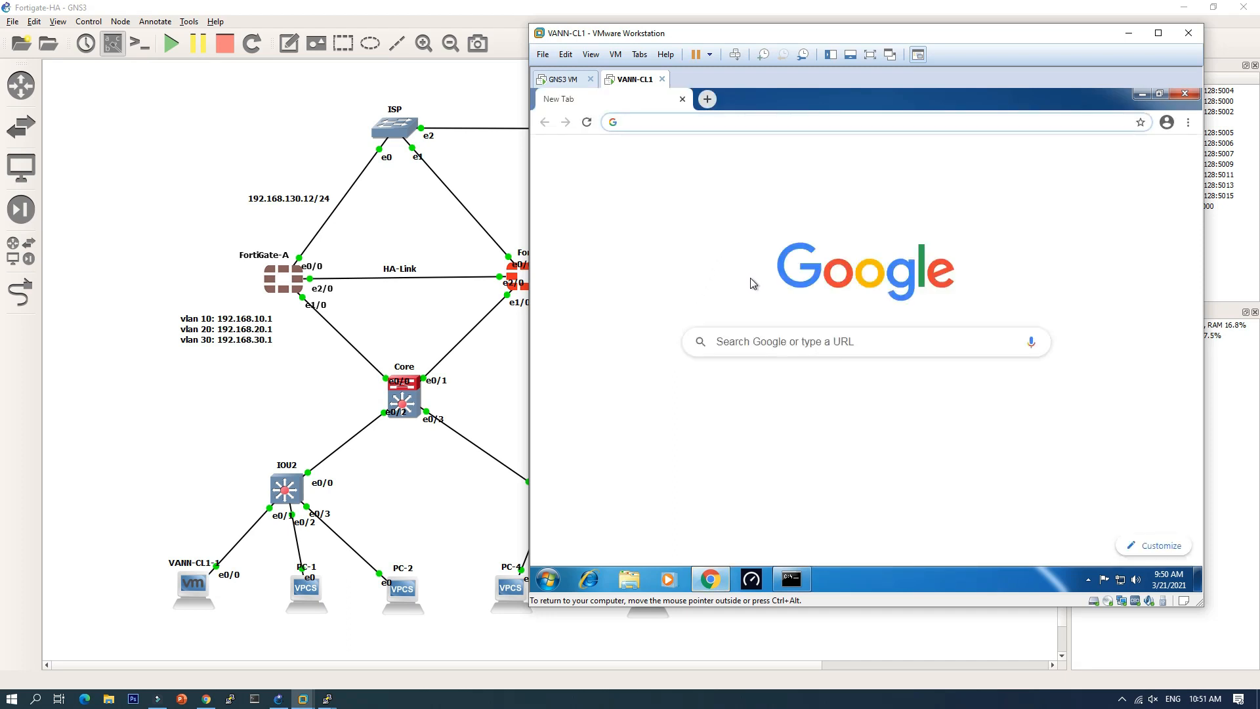
pyautogui.click(722, 397)
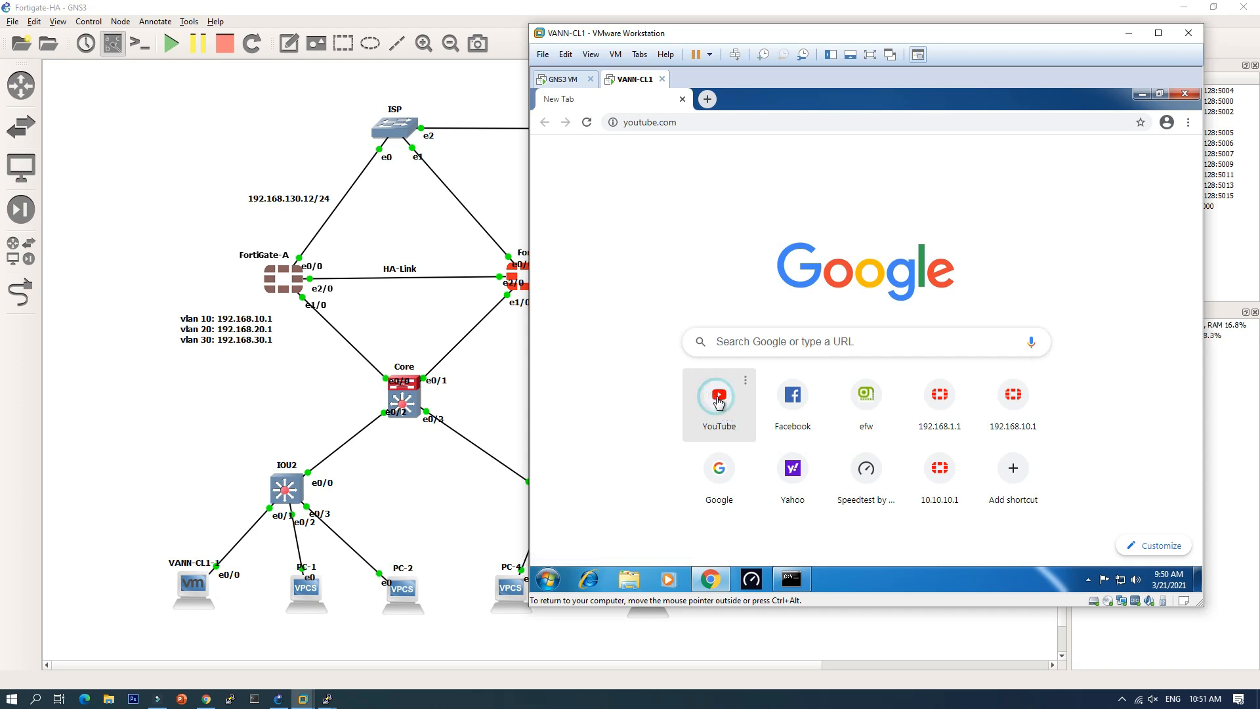
# Step: Run ping 8.8.8.8 in the client's command prompt, which times out
pyautogui.click(794, 580)
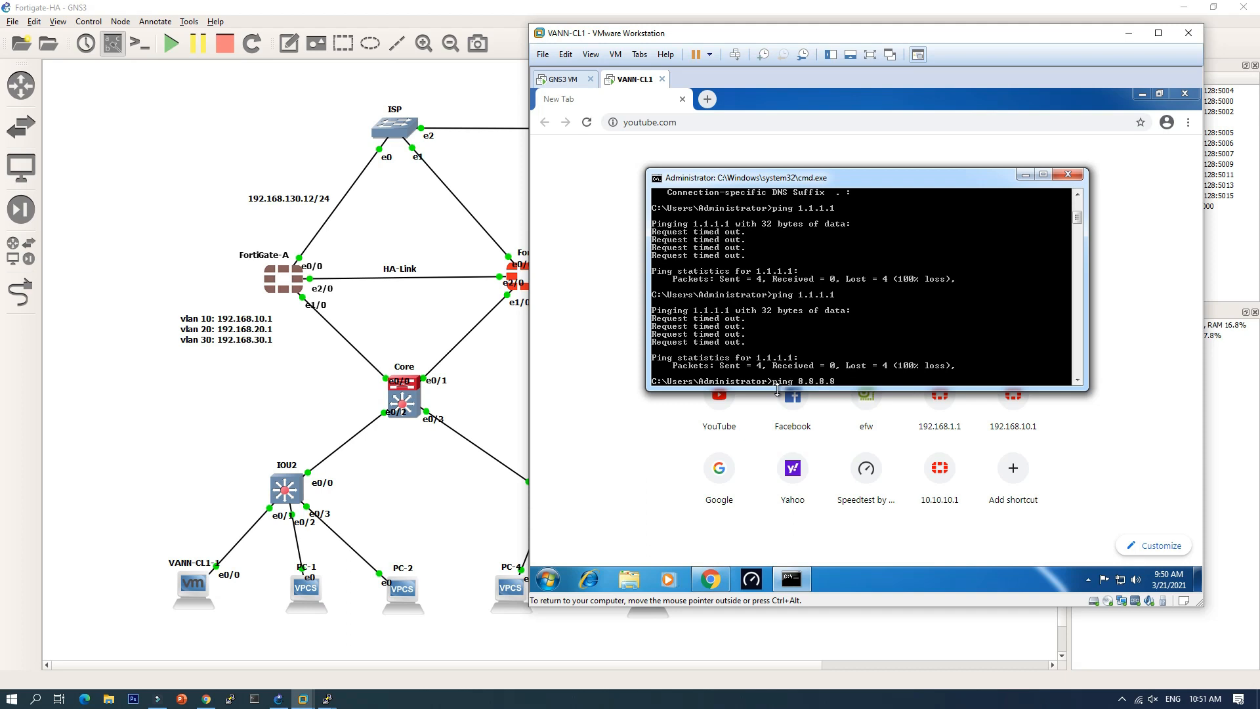
pyautogui.write('ping 8.8.8.8')
pyautogui.press('Return')
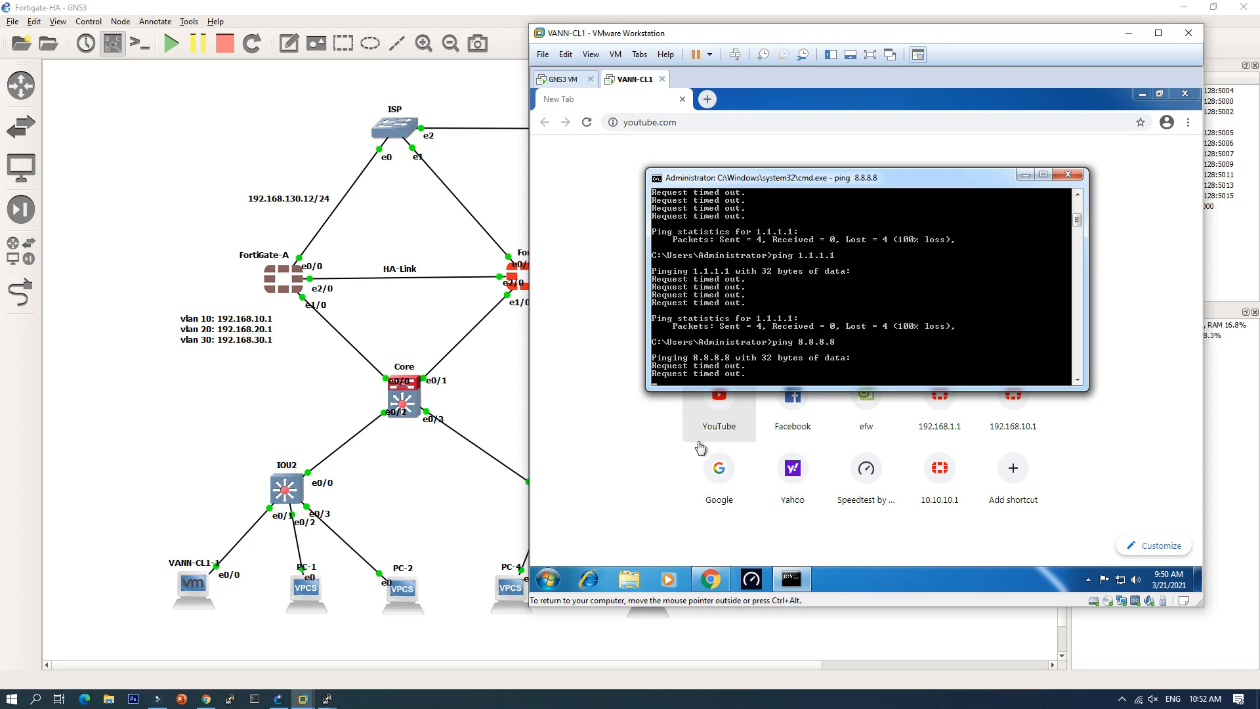
# Step: Open and close a YouTube tab to generate traffic, then refresh FortiGate-A's HA monitor twice
pyautogui.click(206, 698)
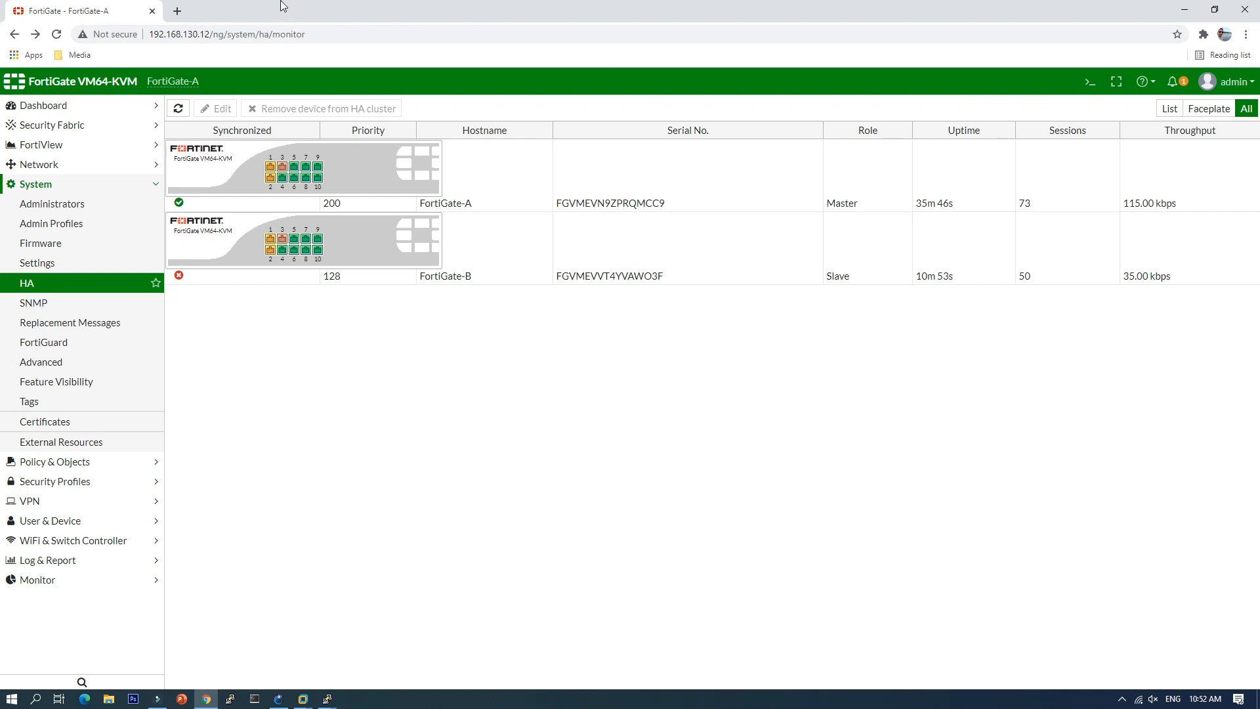
pyautogui.click(177, 10)
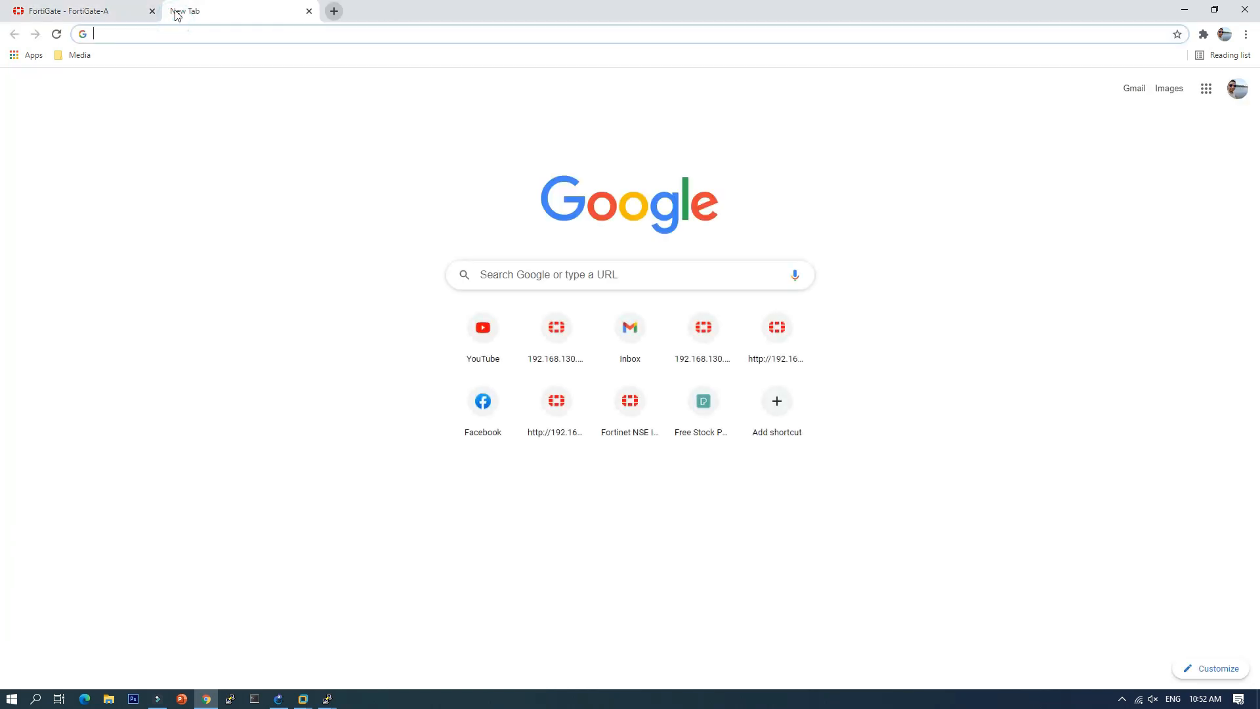
pyautogui.click(488, 331)
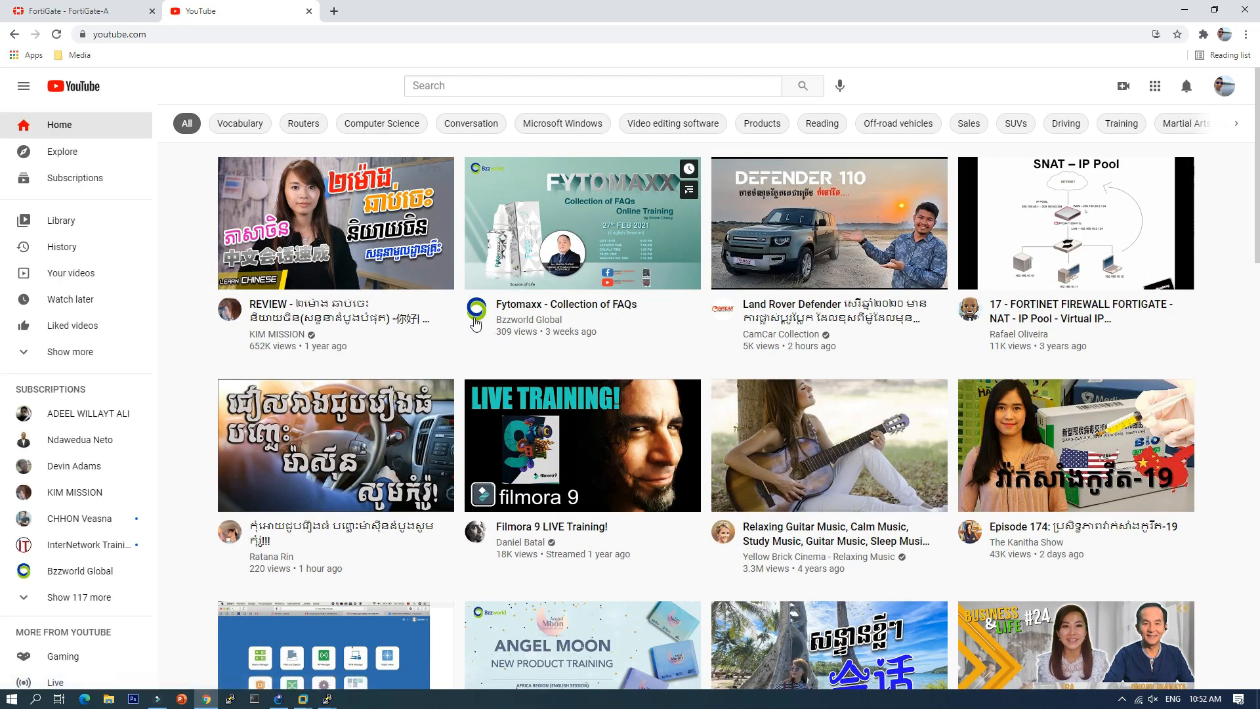
pyautogui.click(308, 11)
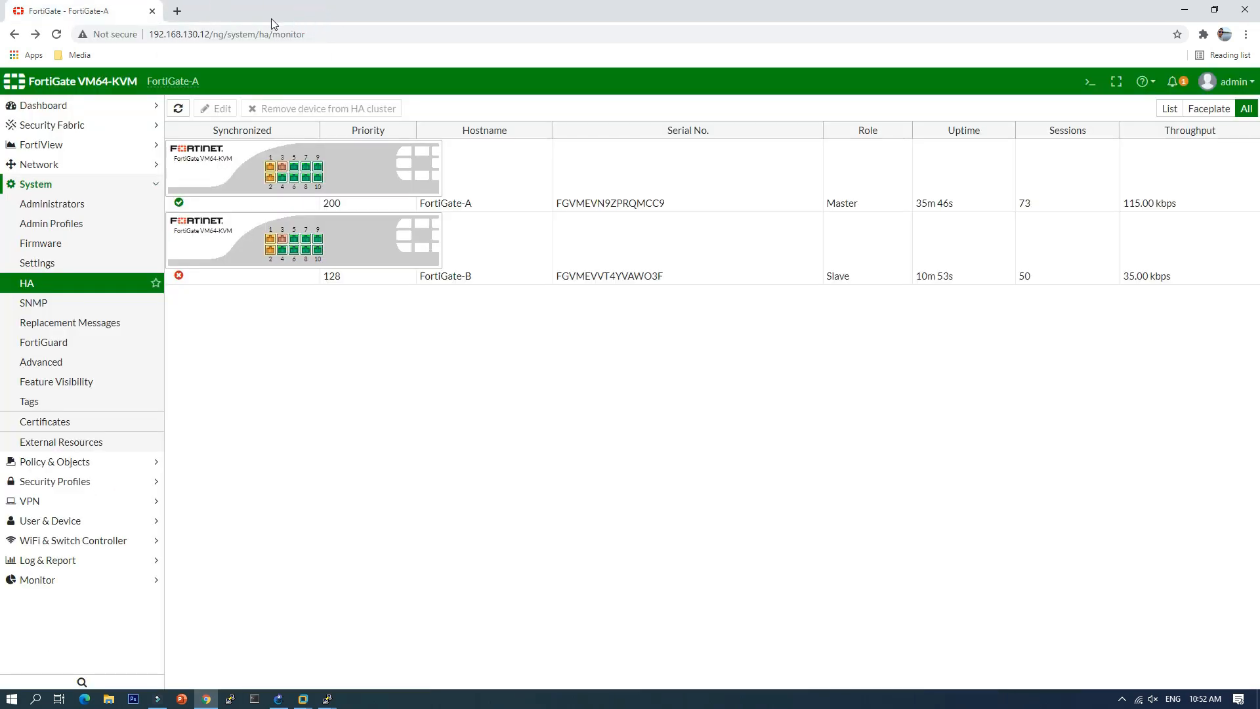
pyautogui.click(178, 109)
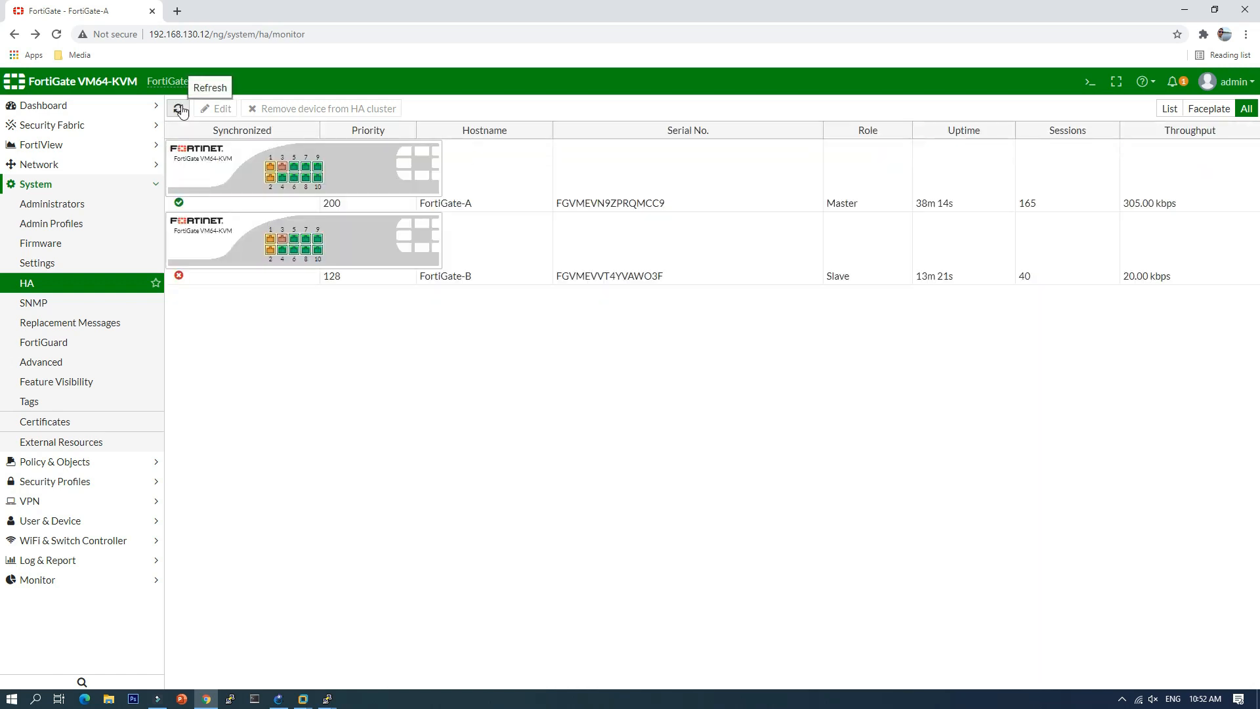
pyautogui.click(182, 110)
# Step: Run 'execute ping 8.8.8.8' in FortiGate-A's CLI console, getting 100% loss, then close it
pyautogui.click(1090, 81)
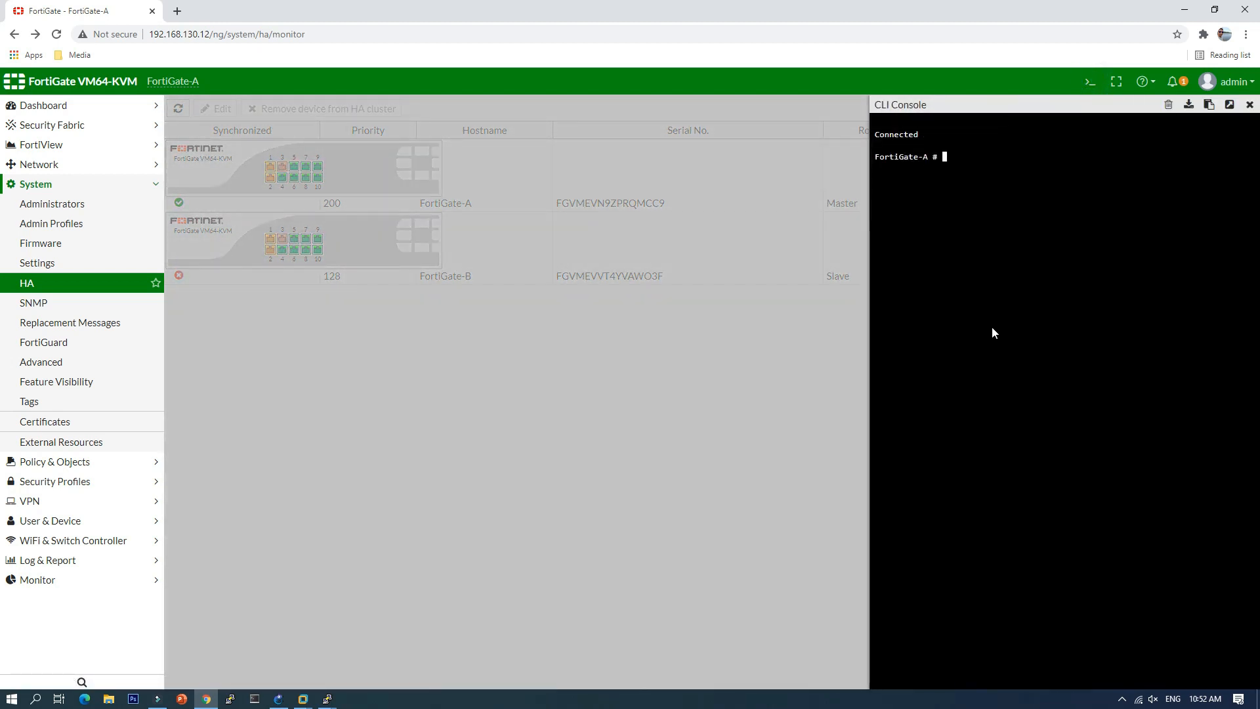
pyautogui.write('exe')
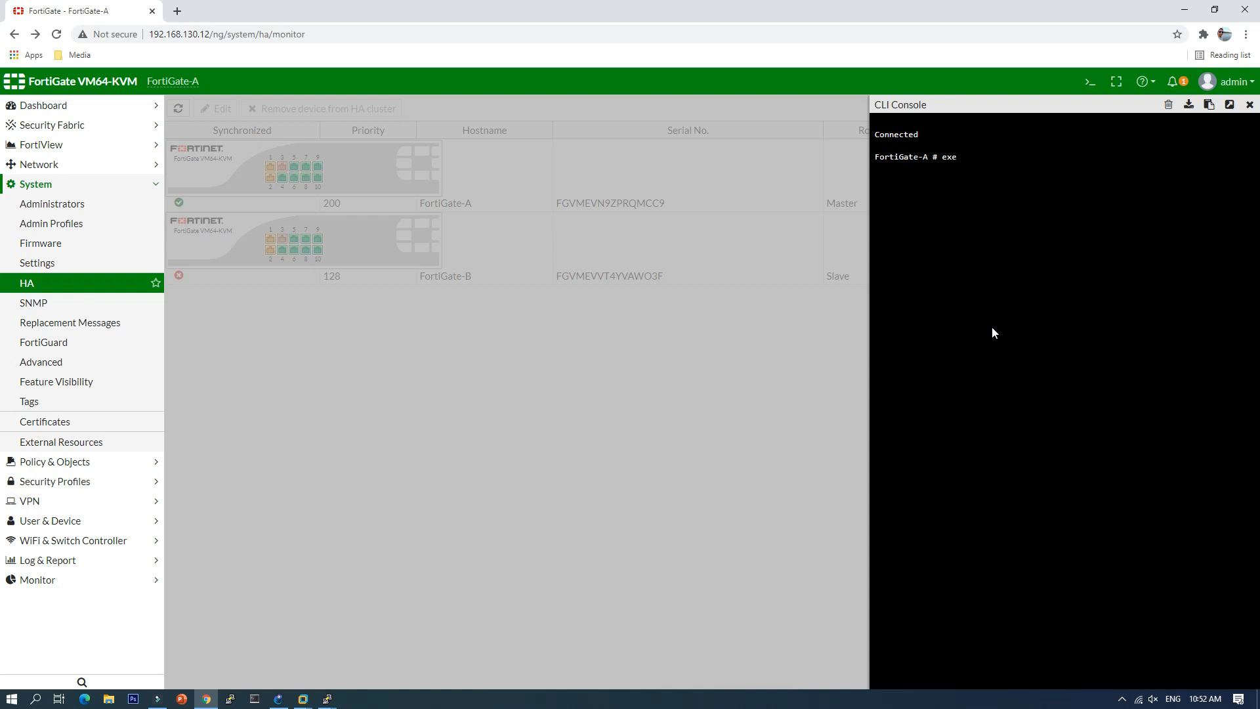
pyautogui.write('cute ping 8.8.8.8')
pyautogui.press('Return')
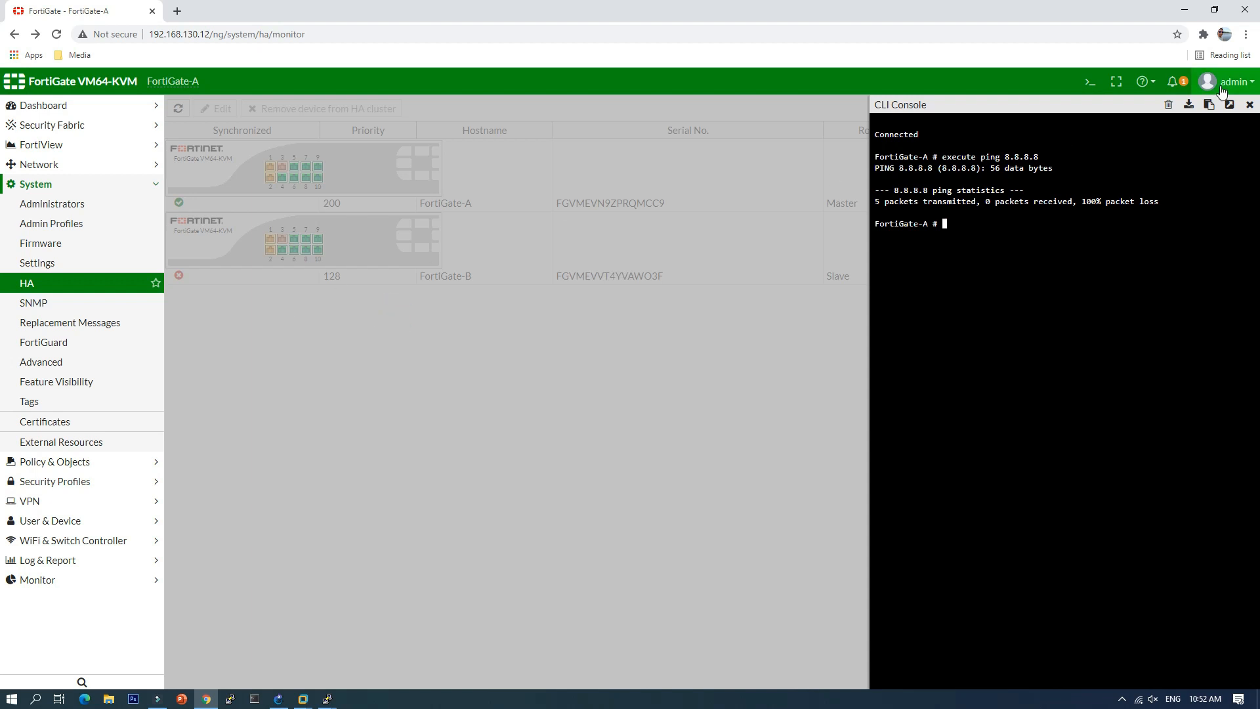
pyautogui.click(1250, 105)
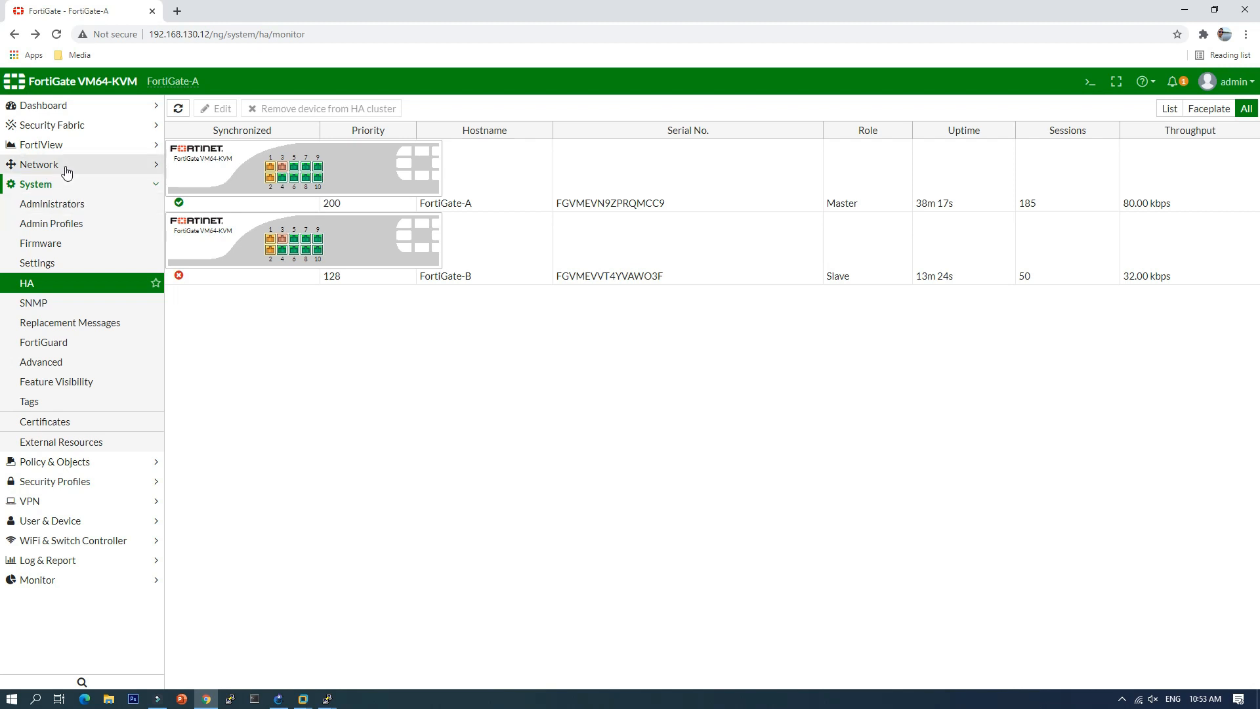
# Step: Review FortiGate-A's port1 (WAN) interface and its default 0.0.0.0/0 static route
pyautogui.click(67, 169)
pyautogui.click(59, 190)
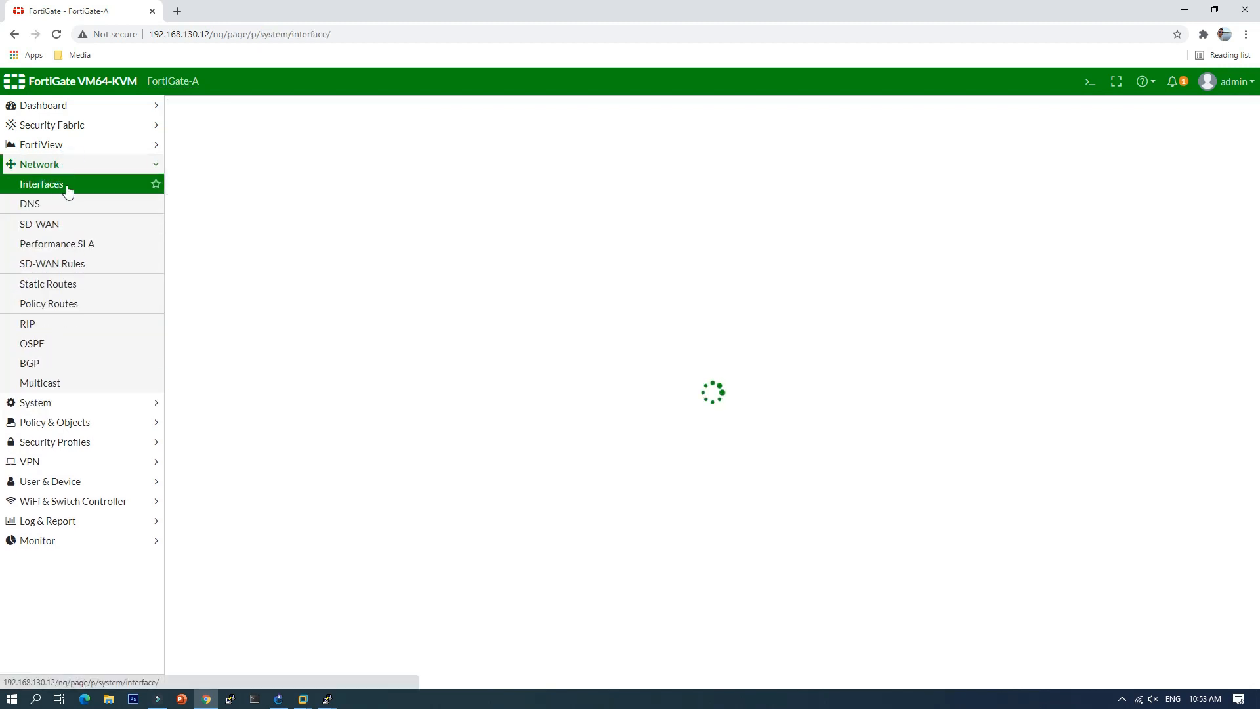
pyautogui.click(348, 231)
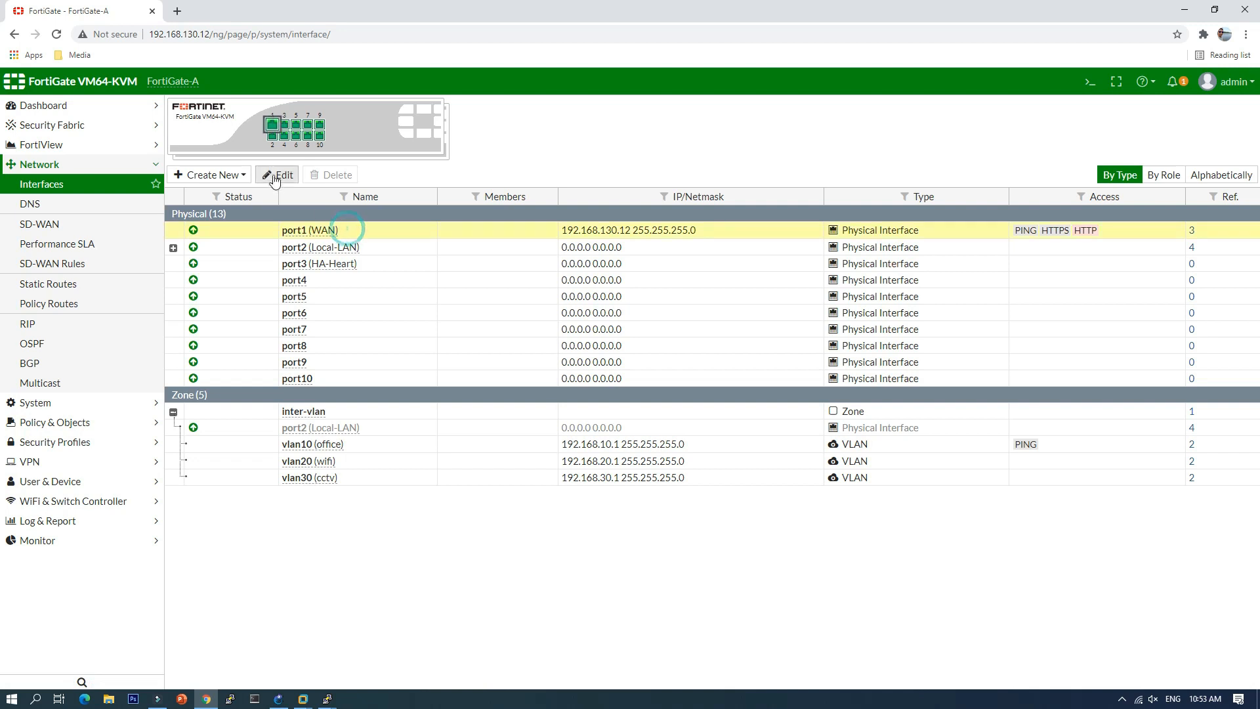
pyautogui.click(281, 175)
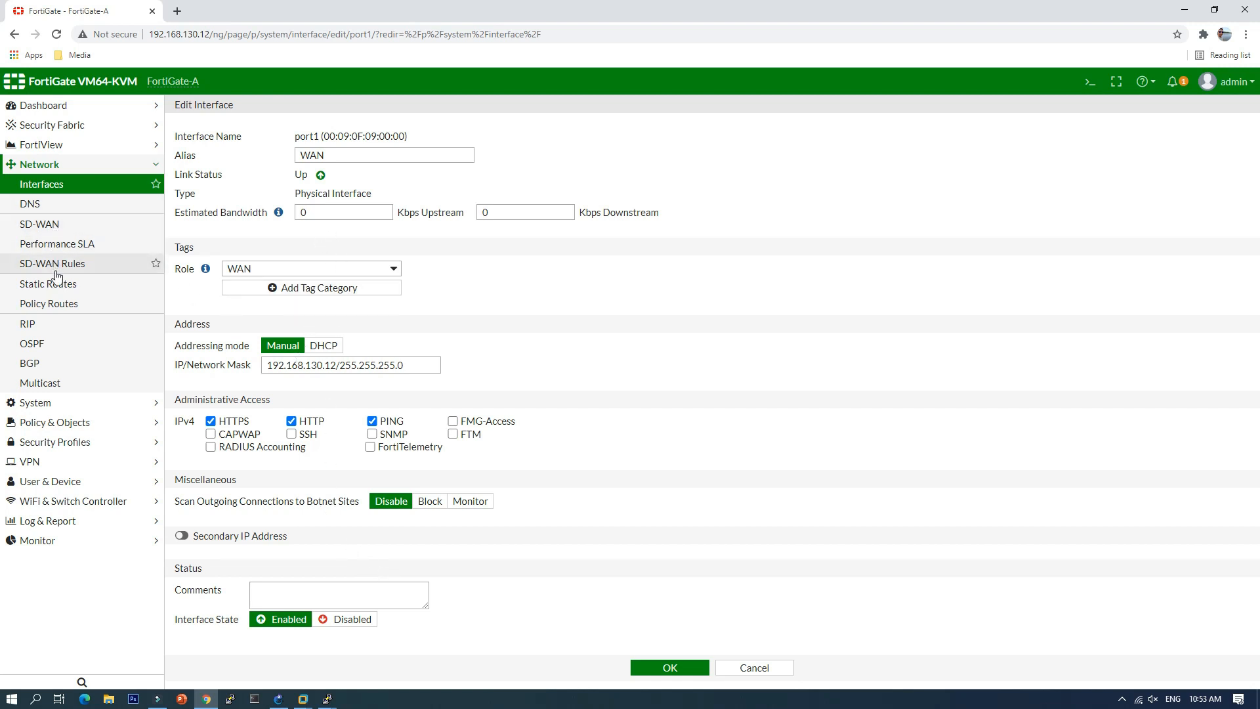
pyautogui.click(75, 285)
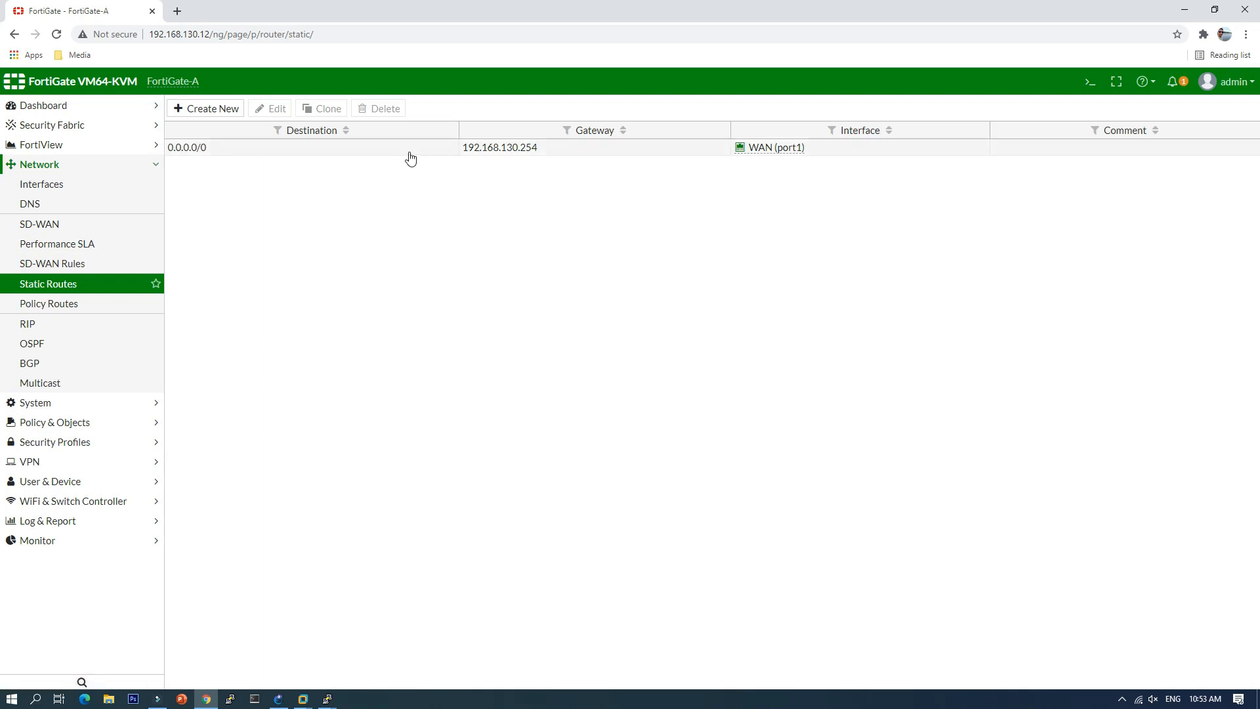
pyautogui.click(409, 153)
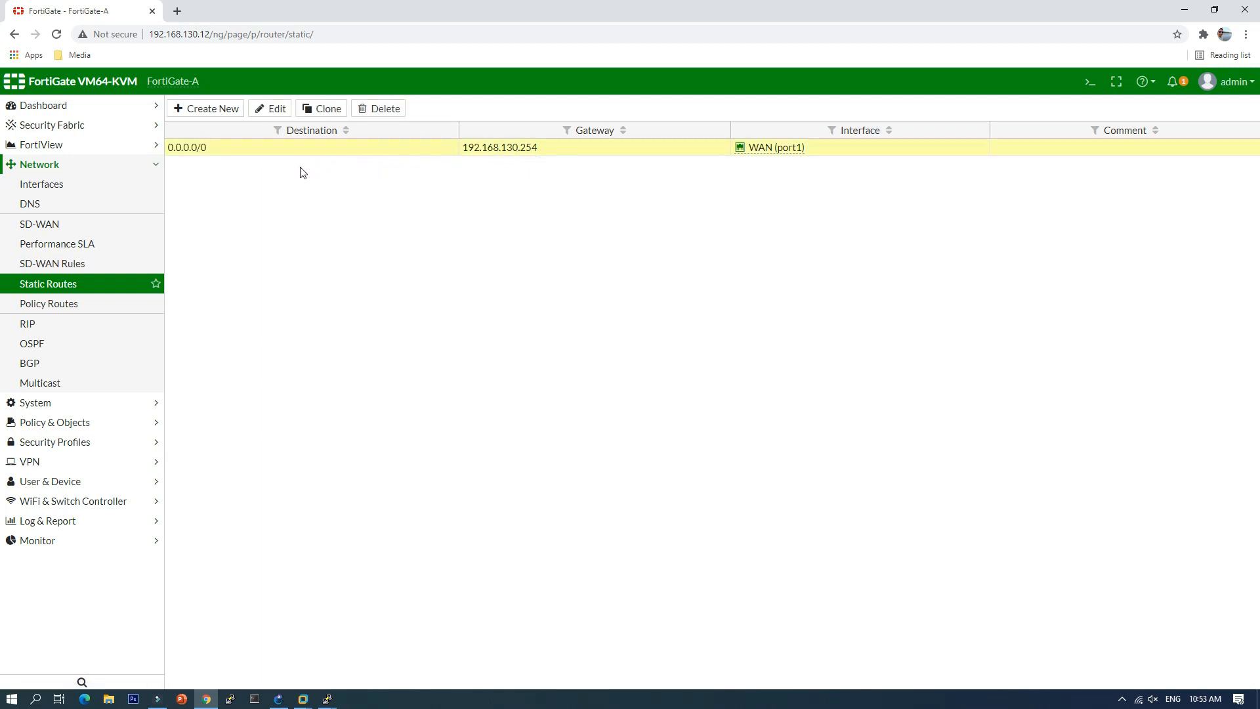
# Step: Review the 'allow to internet' IPv4 policy (inter-vlan to port1, ACCEPT, NAT) and save it
pyautogui.click(50, 423)
pyautogui.click(55, 227)
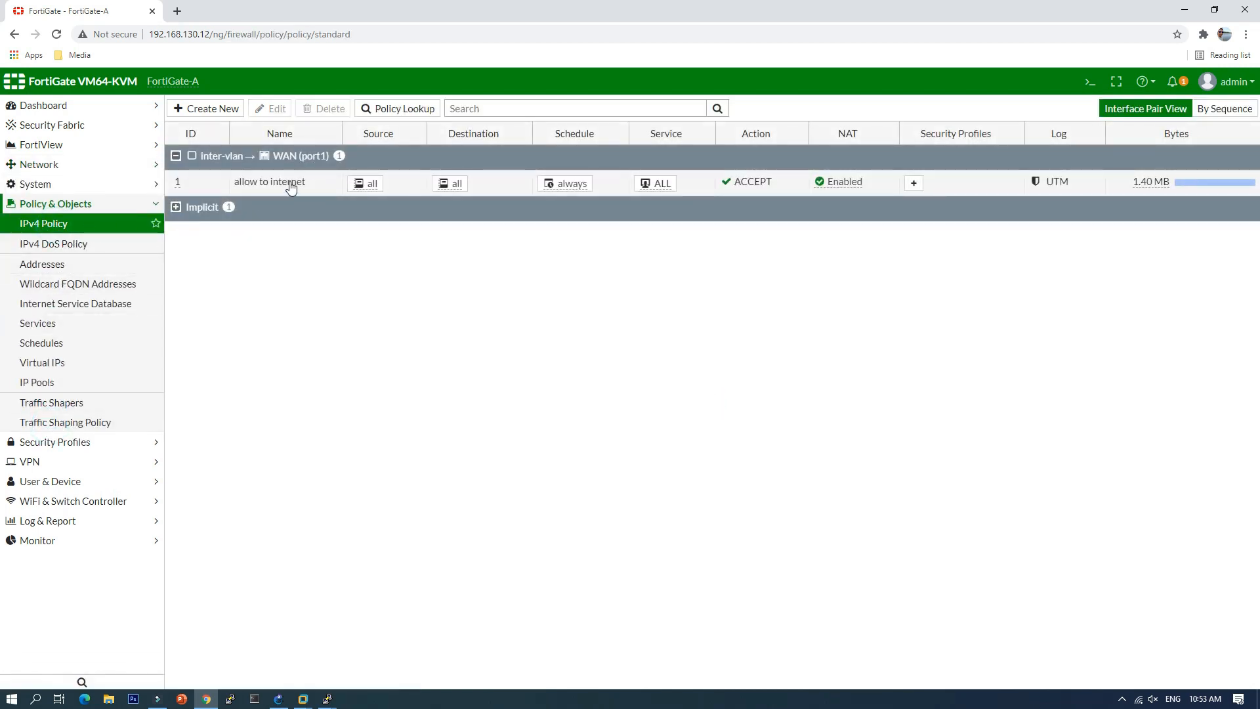
pyautogui.click(291, 185)
pyautogui.click(273, 109)
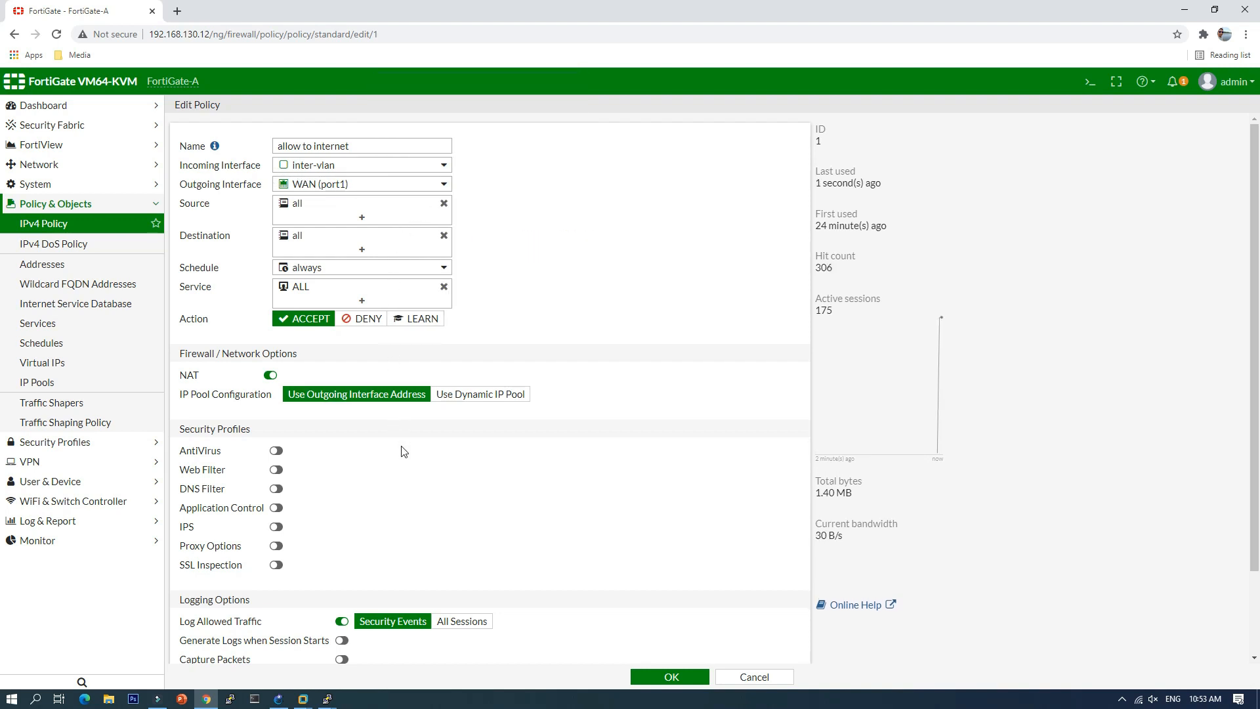
pyautogui.scroll(-3, 605, 510)
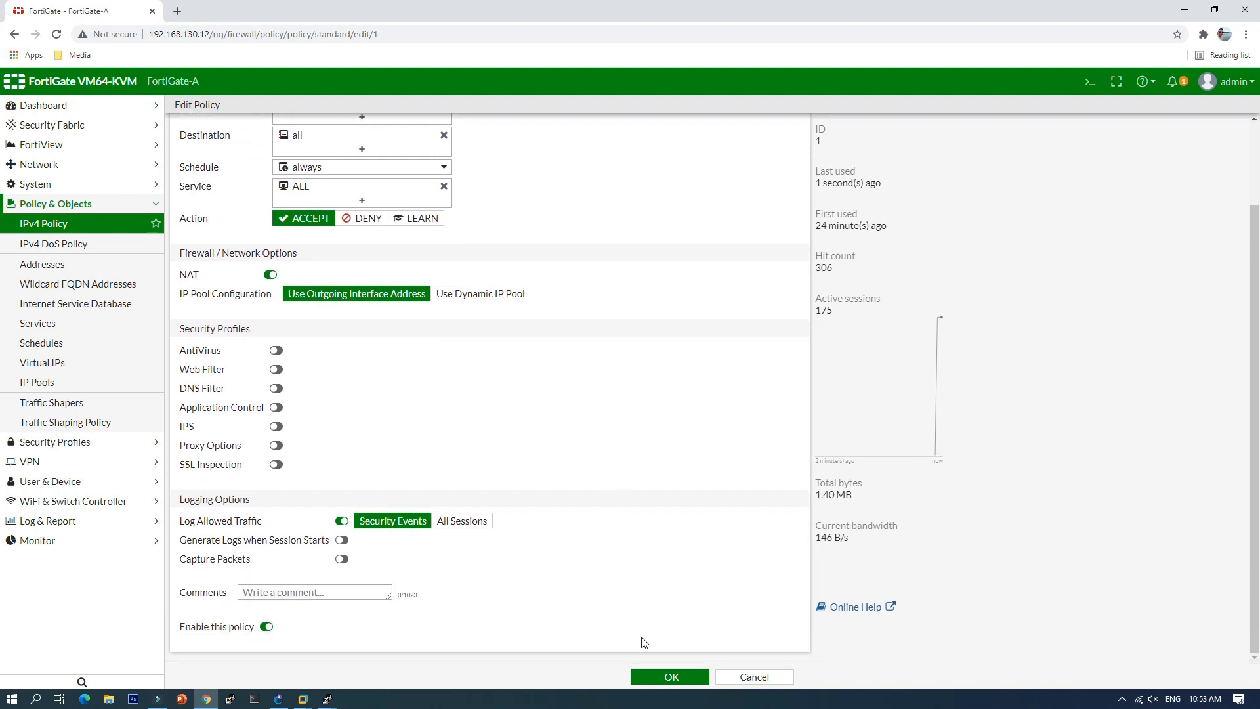
pyautogui.click(670, 679)
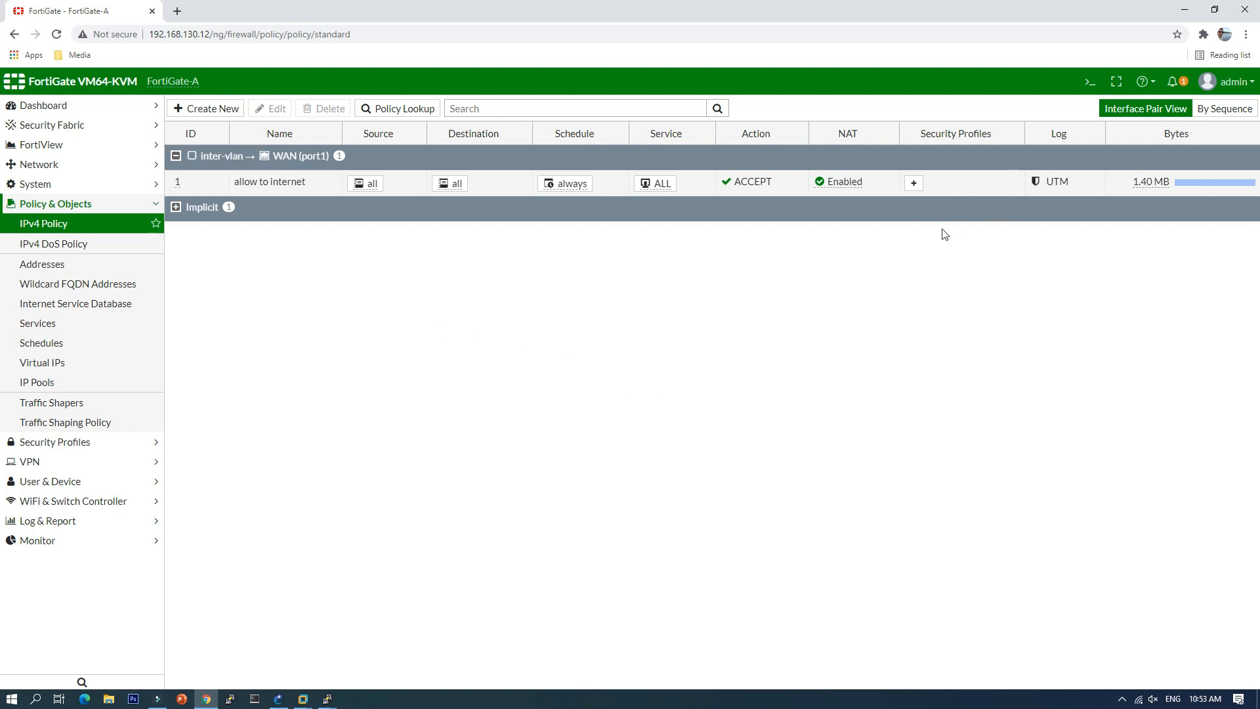
# Step: Rerun 'execute ping 8.8.8.8' in FortiGate-A's CLI console, now reaching 8.8.8.8
pyautogui.click(1090, 82)
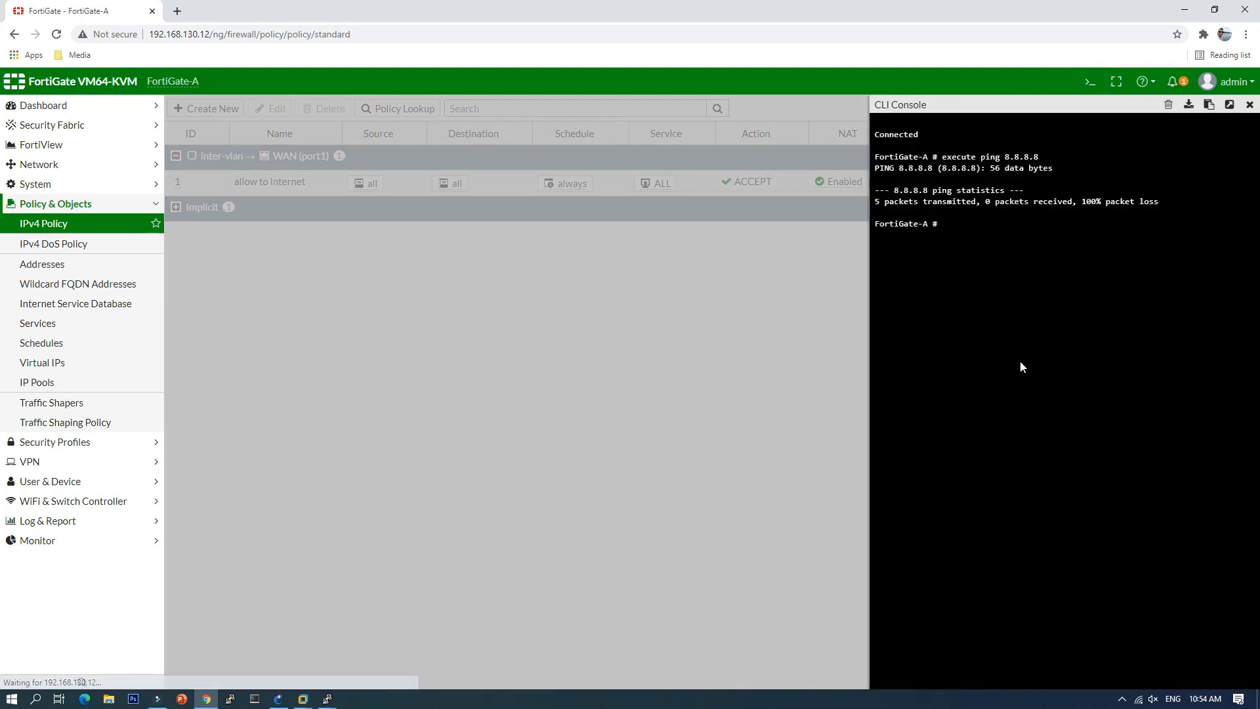
pyautogui.press('Up')
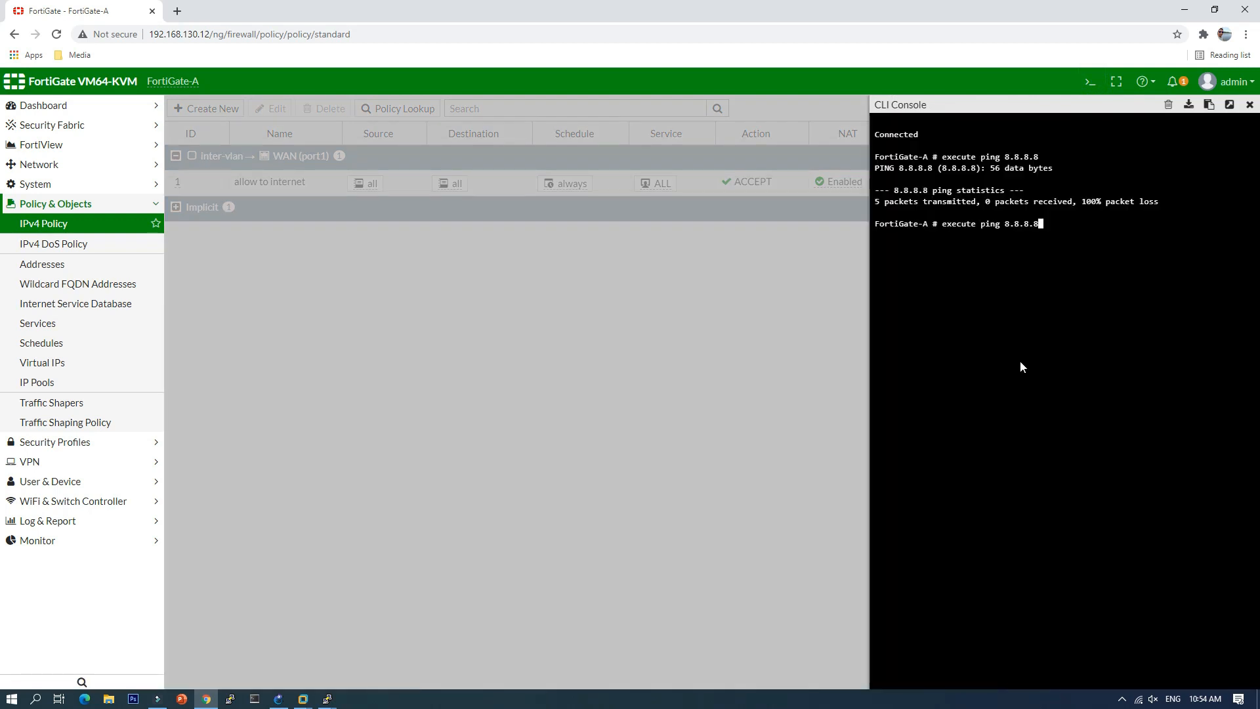
pyautogui.press('Return')
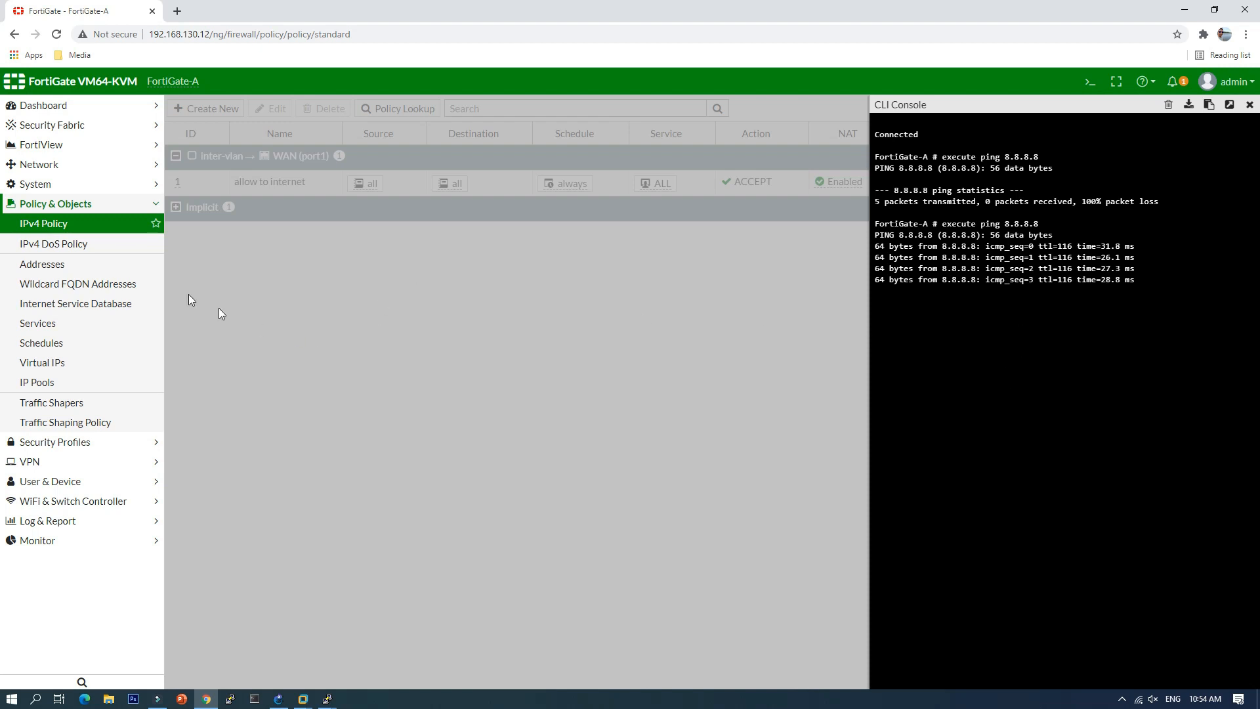
pyautogui.click(1249, 105)
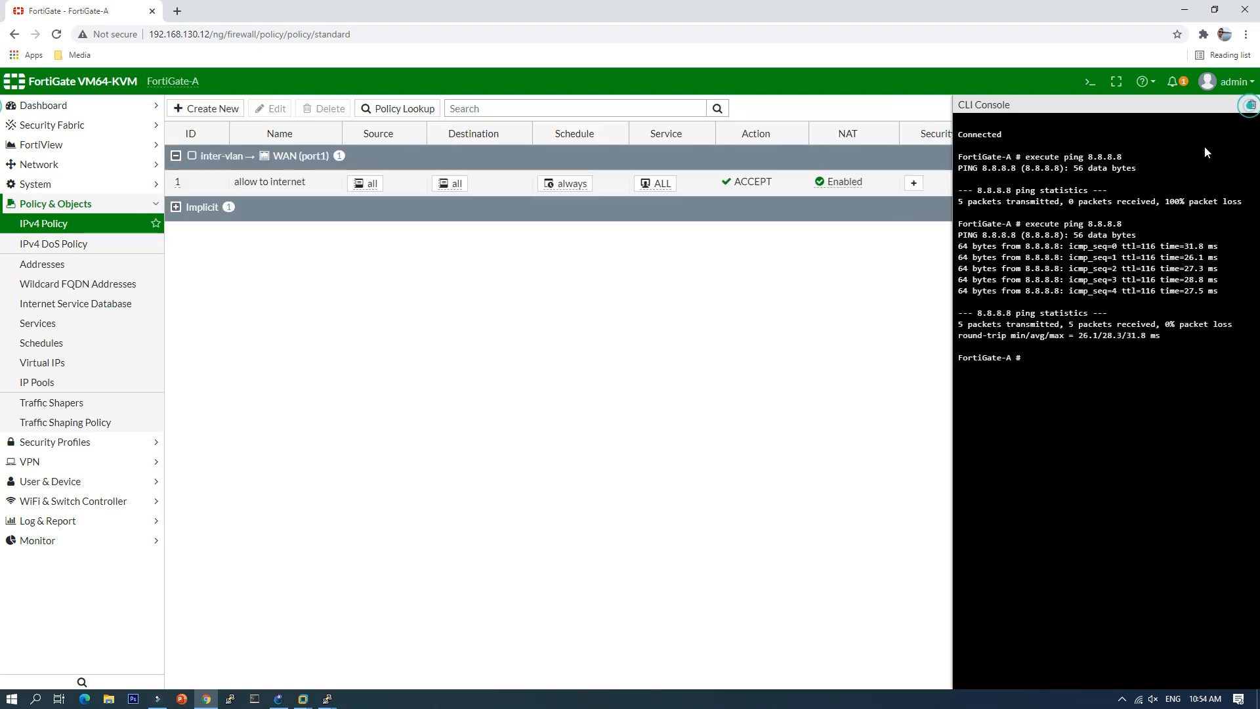
# Step: On VANN-CL1, rerun ping 8.8.8.8 with replies and reload the YouTube page
pyautogui.moveTo(303, 697)
pyautogui.click(347, 640)
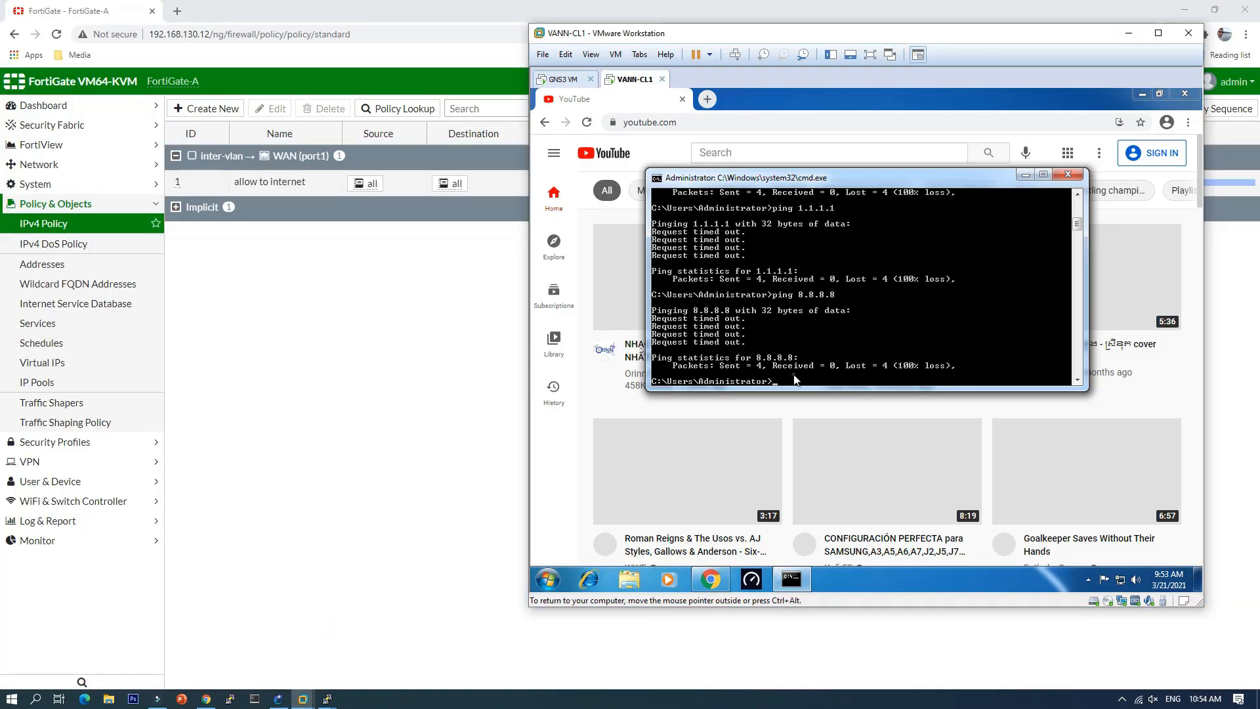
pyautogui.press('Up')
pyautogui.press('Return')
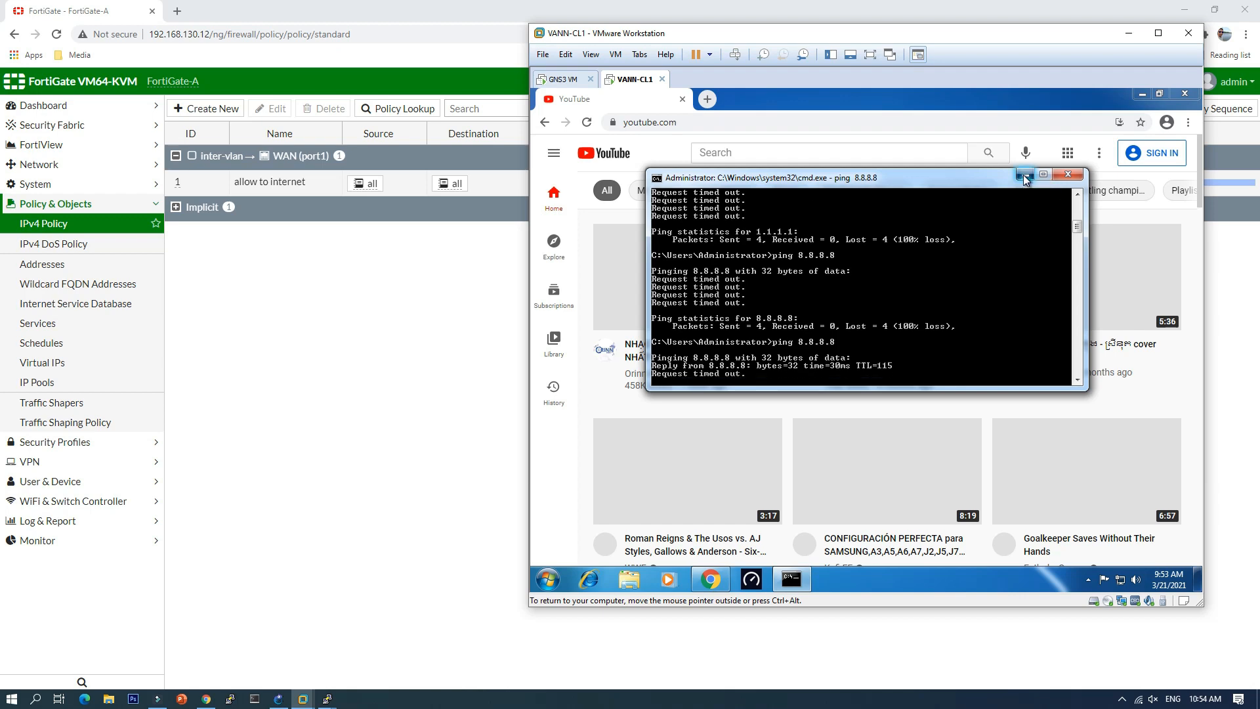
pyautogui.click(1026, 175)
pyautogui.click(587, 124)
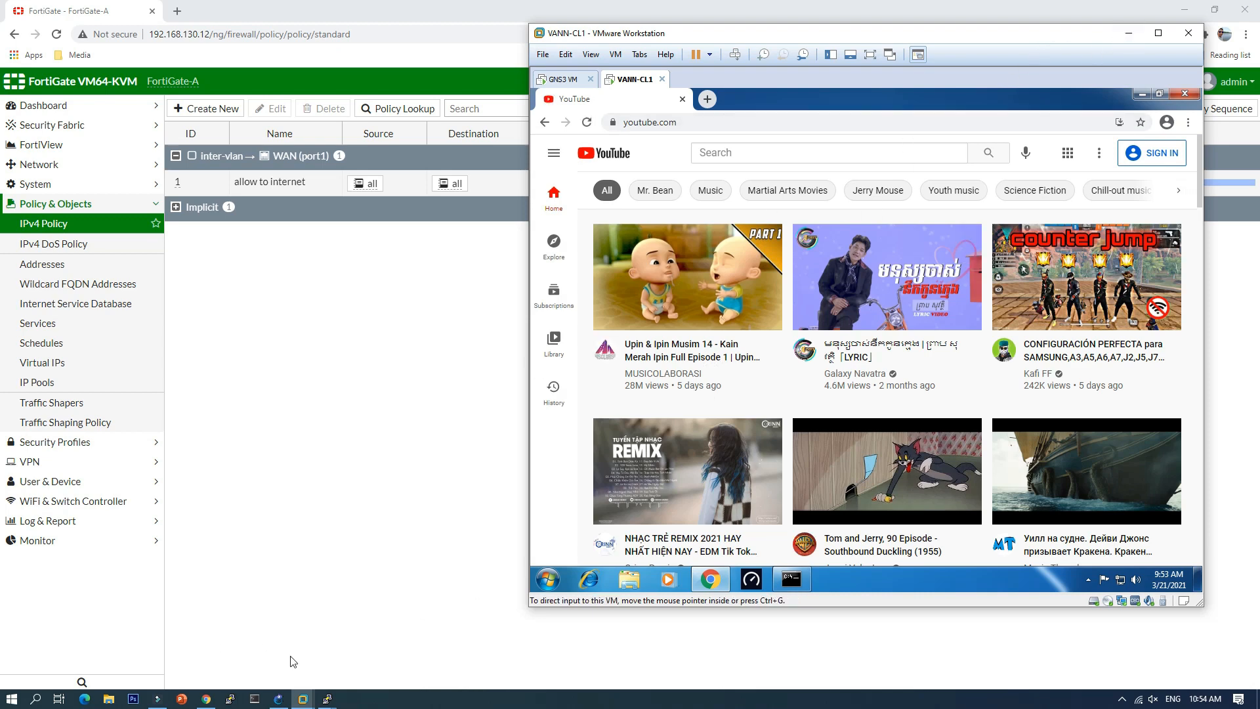
# Step: Move the VM window aside and stop the FortiGate-A node from its GNS3 context menu
pyautogui.click(279, 698)
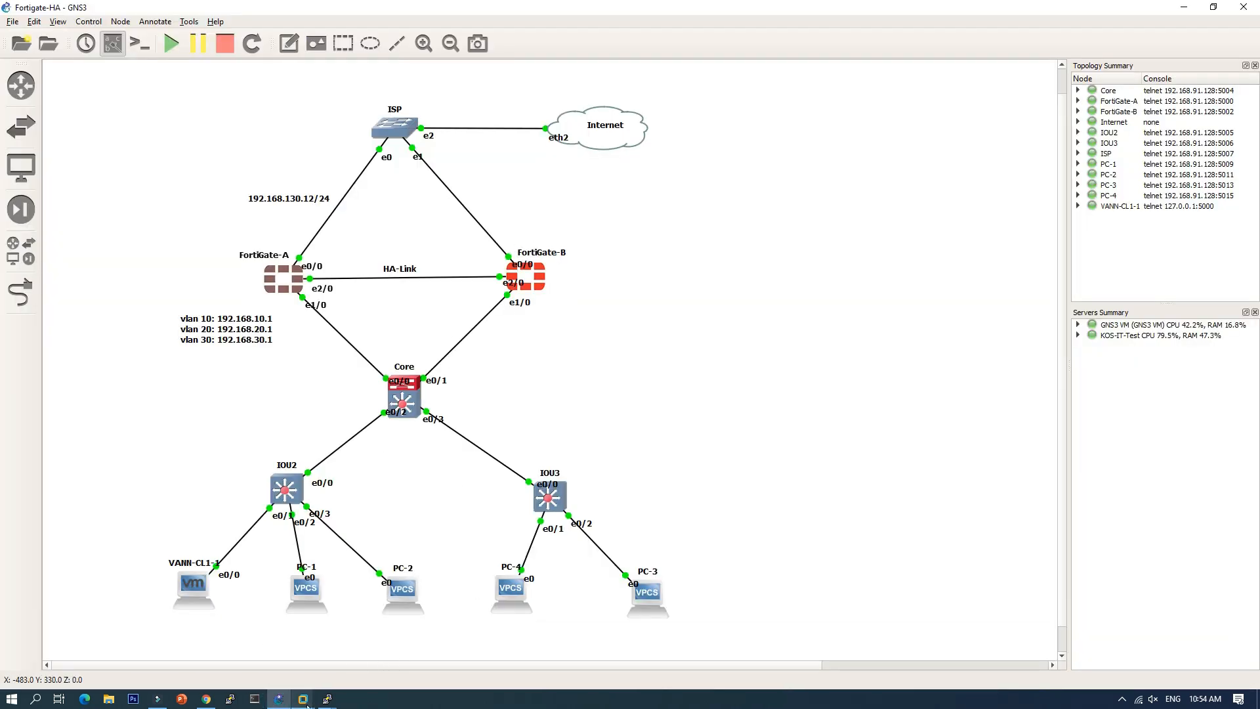
pyautogui.moveTo(302, 699)
pyautogui.click(355, 617)
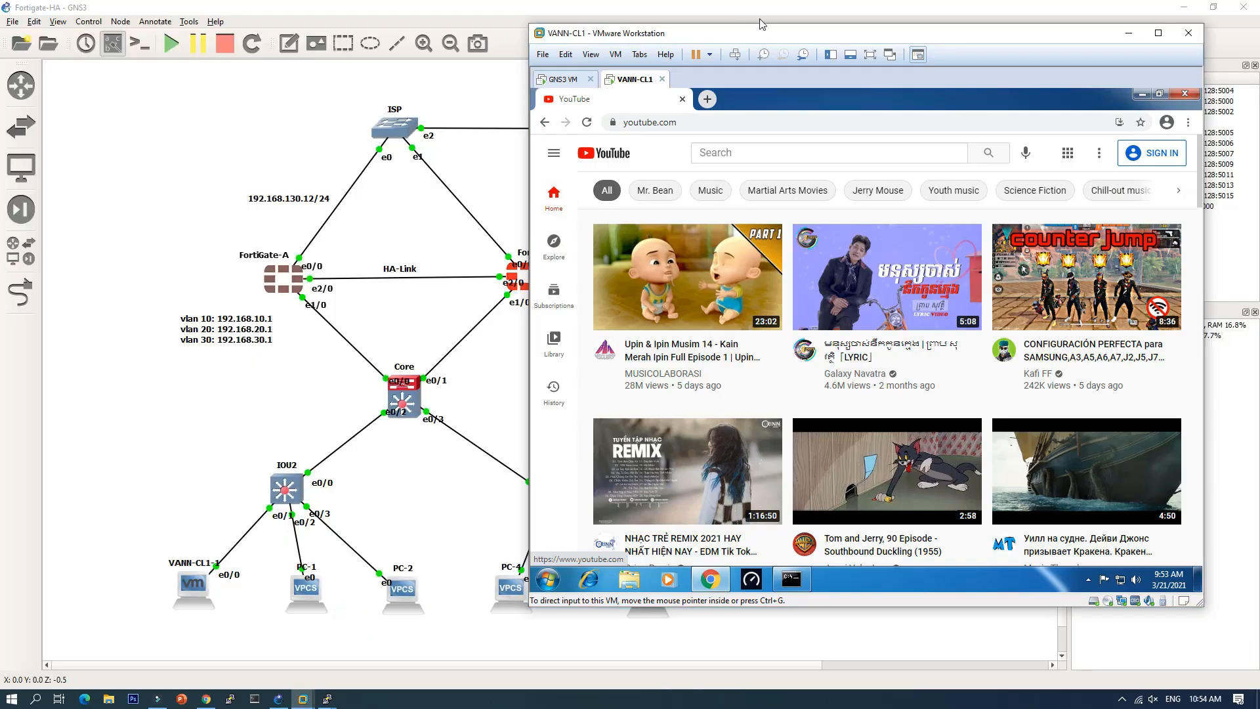
pyautogui.moveTo(774, 39); pyautogui.dragTo(846, 42)
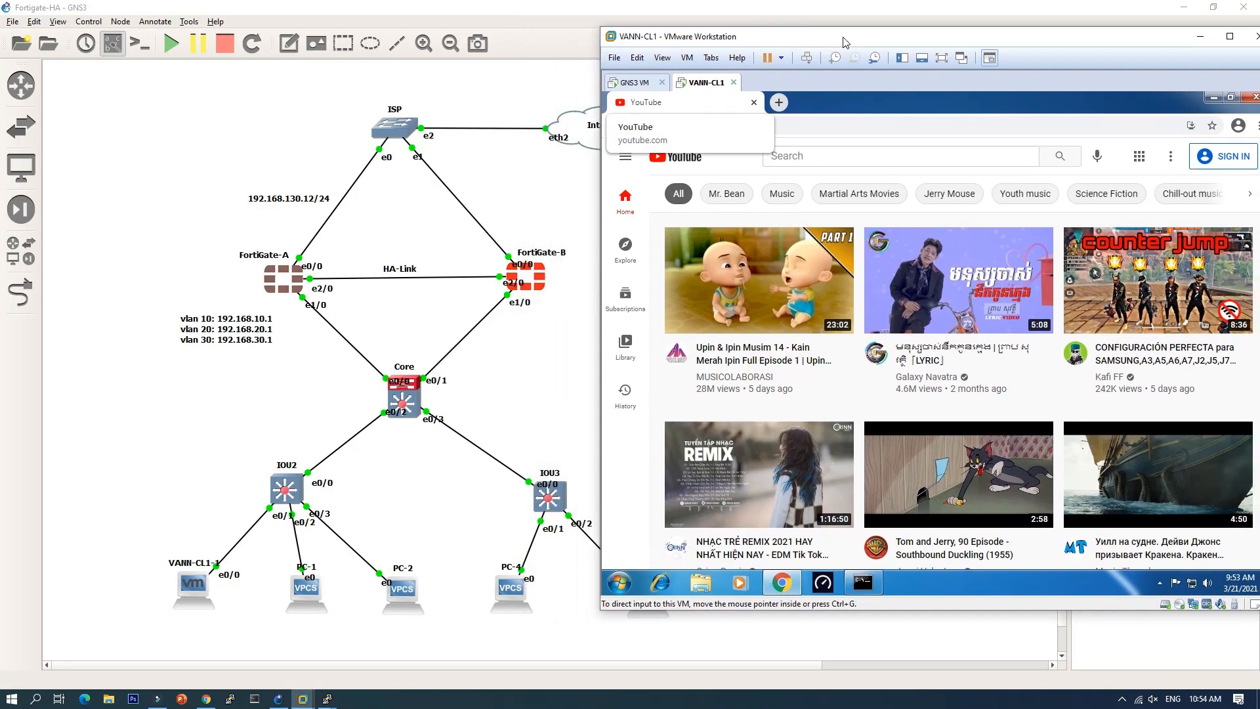
pyautogui.click(118, 197)
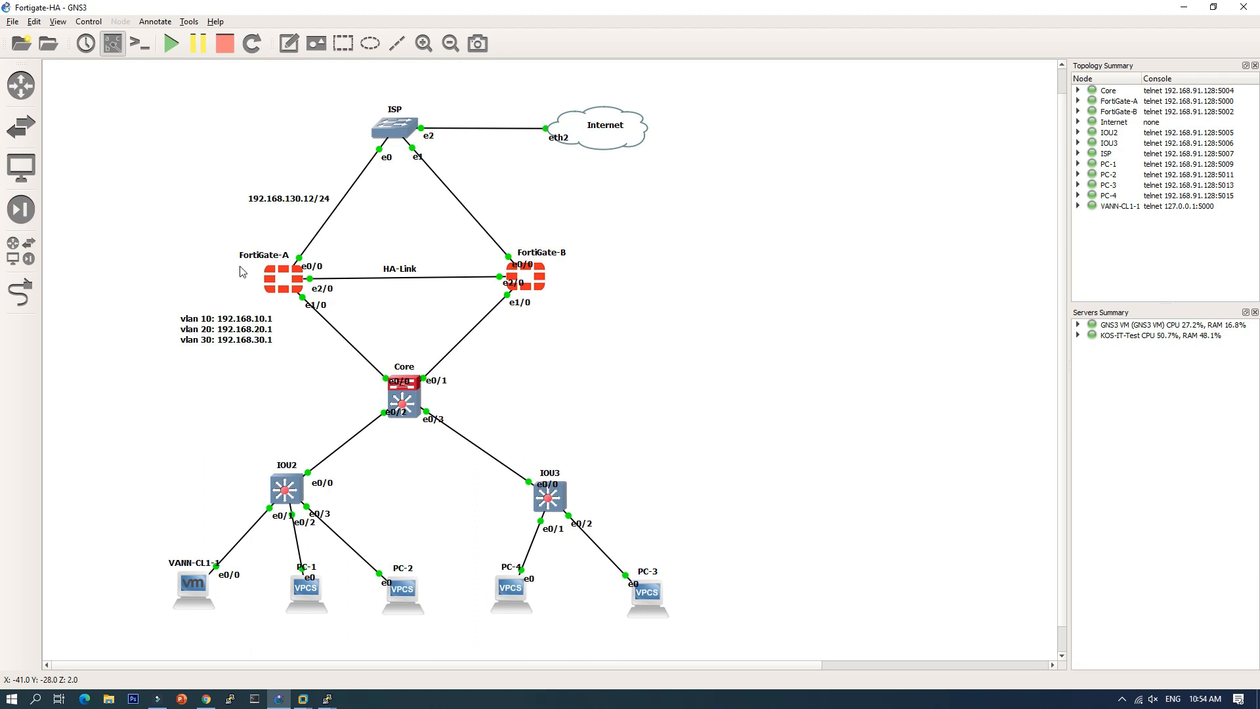
pyautogui.rightClick(271, 284)
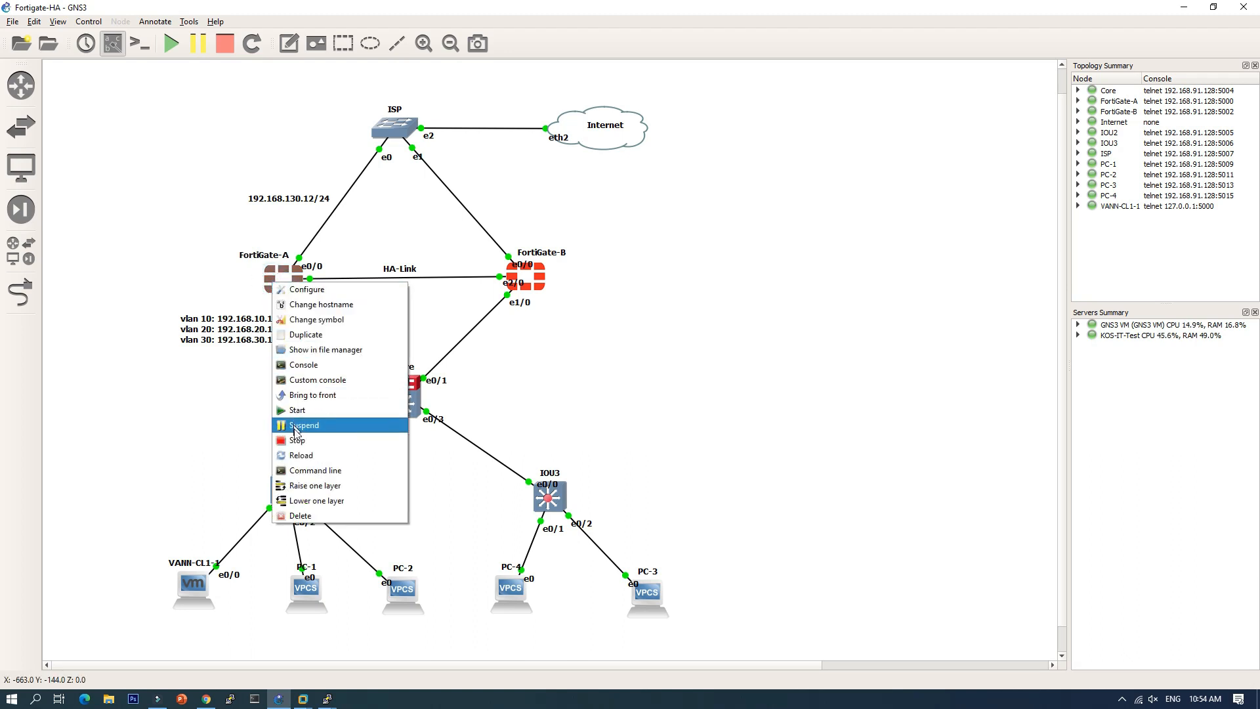
pyautogui.click(296, 440)
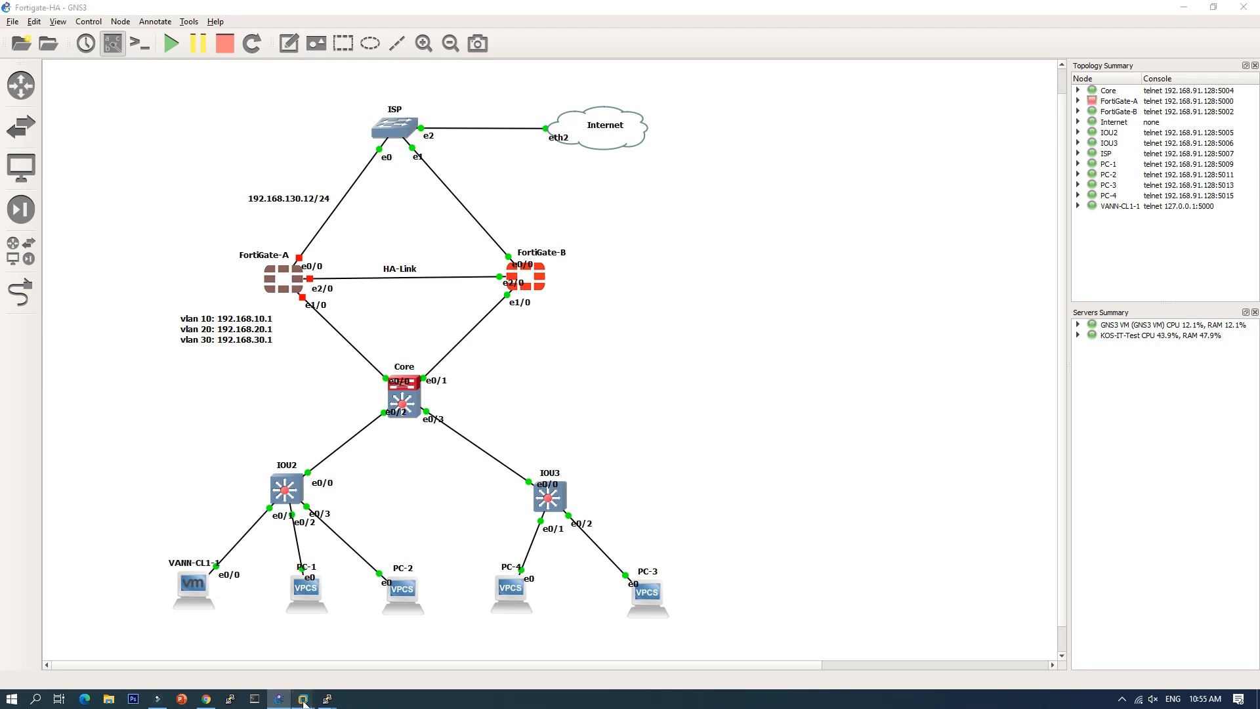
# Step: Reopen YouTube in a fresh Chrome tab on VANN-CL1, closing the old tab
pyautogui.moveTo(302, 699)
pyautogui.click(359, 630)
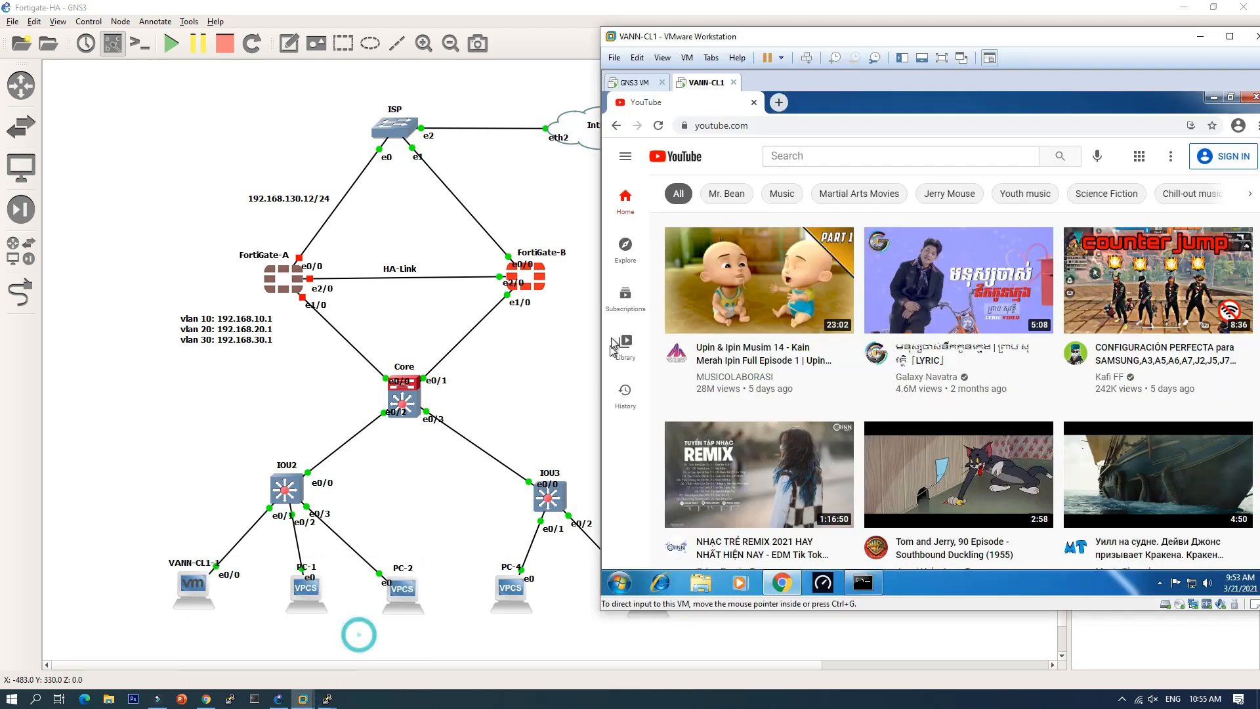
pyautogui.click(778, 103)
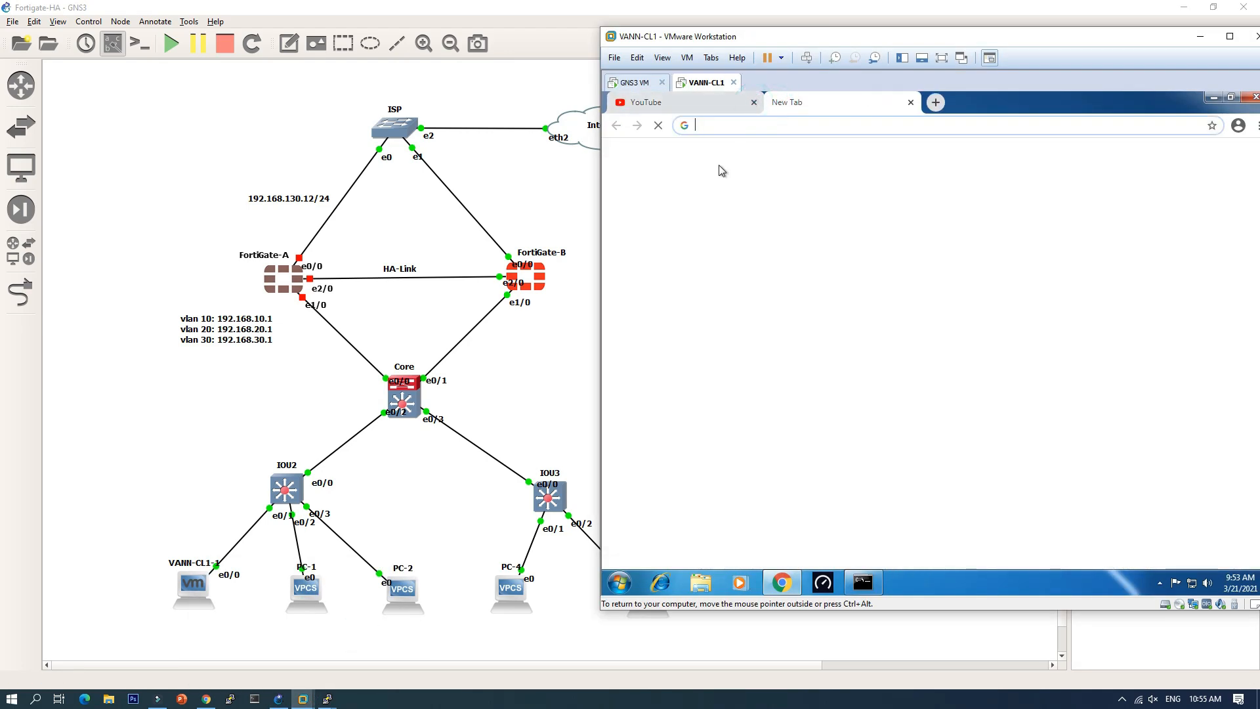
pyautogui.click(754, 102)
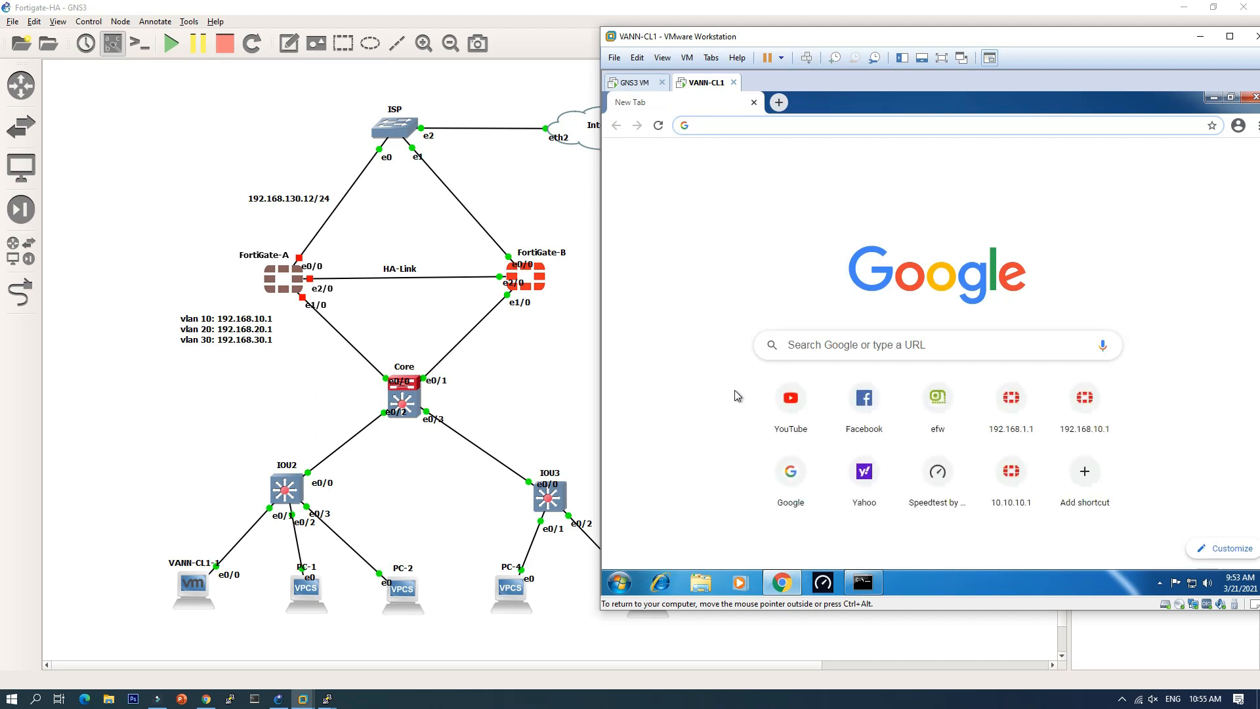
pyautogui.click(791, 399)
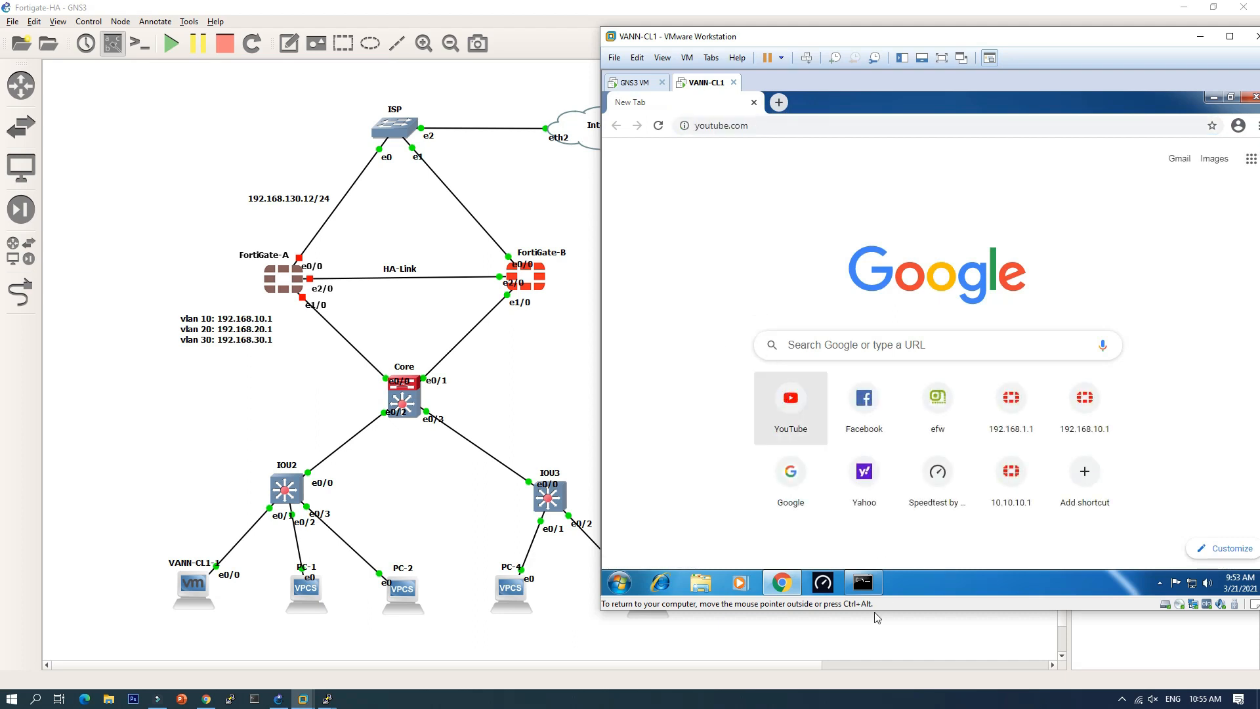
# Step: Rerun ping 8.8.8.8 in the client's command prompt, confirming it still gets replies
pyautogui.click(870, 580)
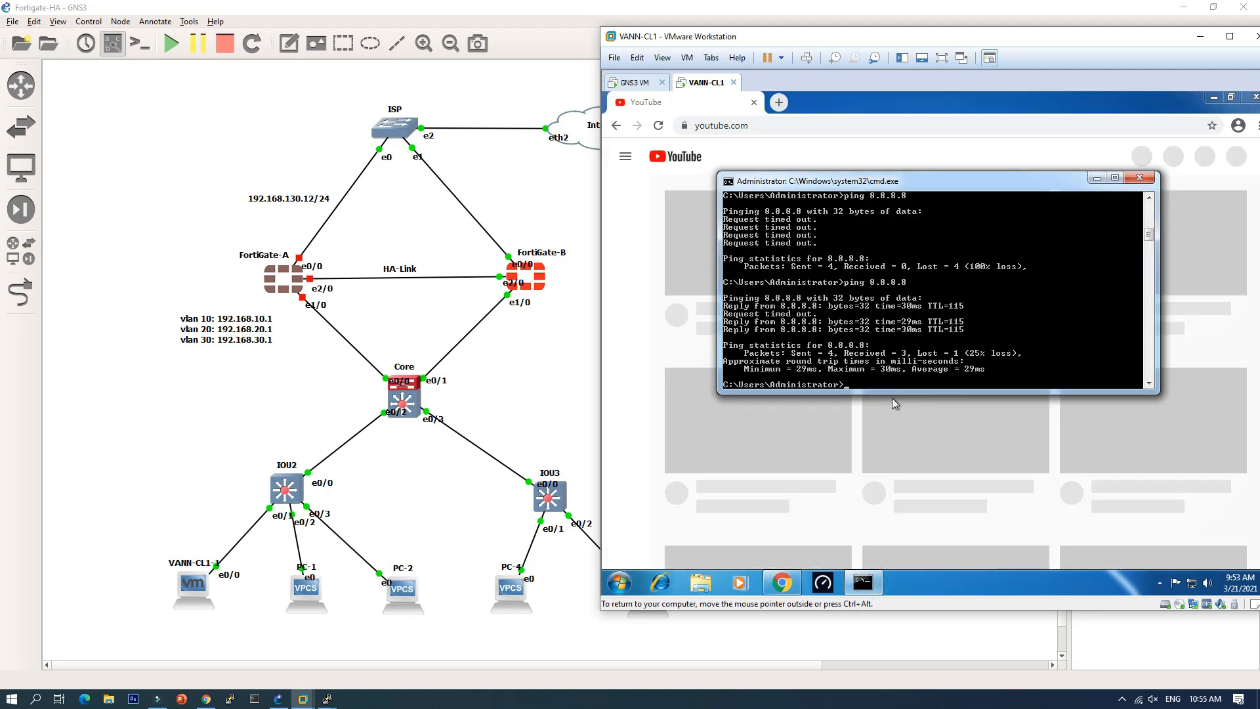
pyautogui.press('Return')
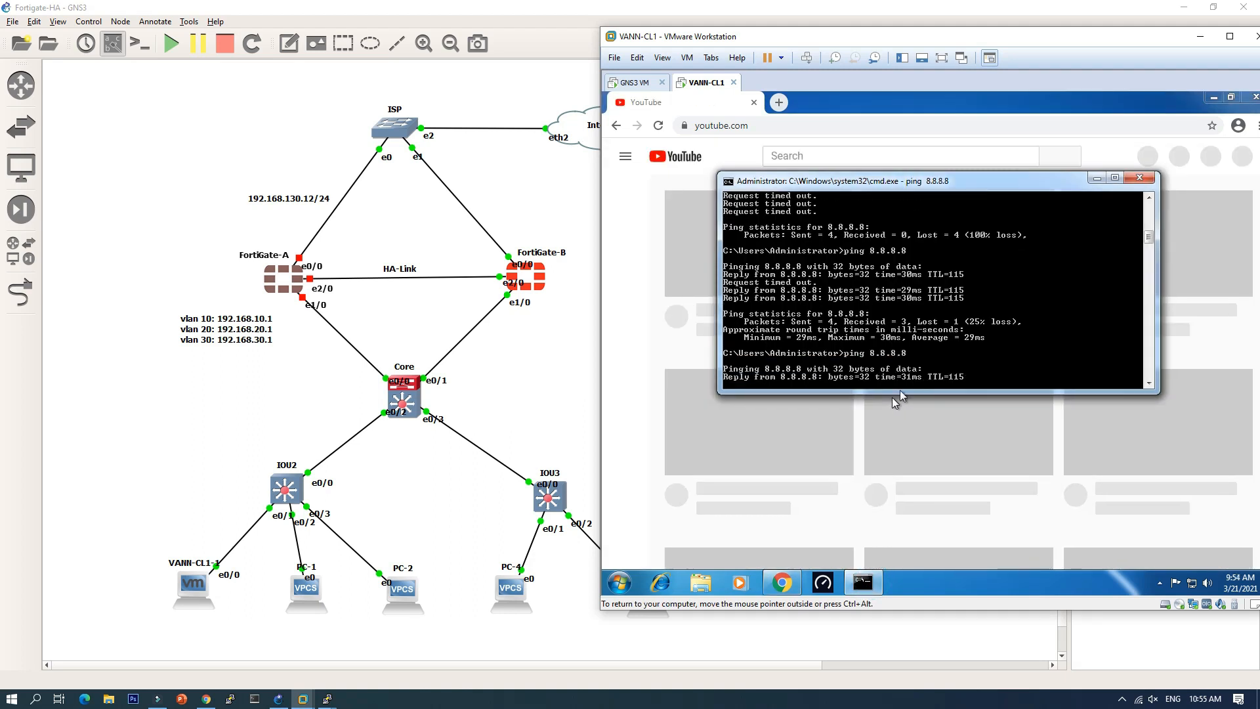
pyautogui.click(1097, 179)
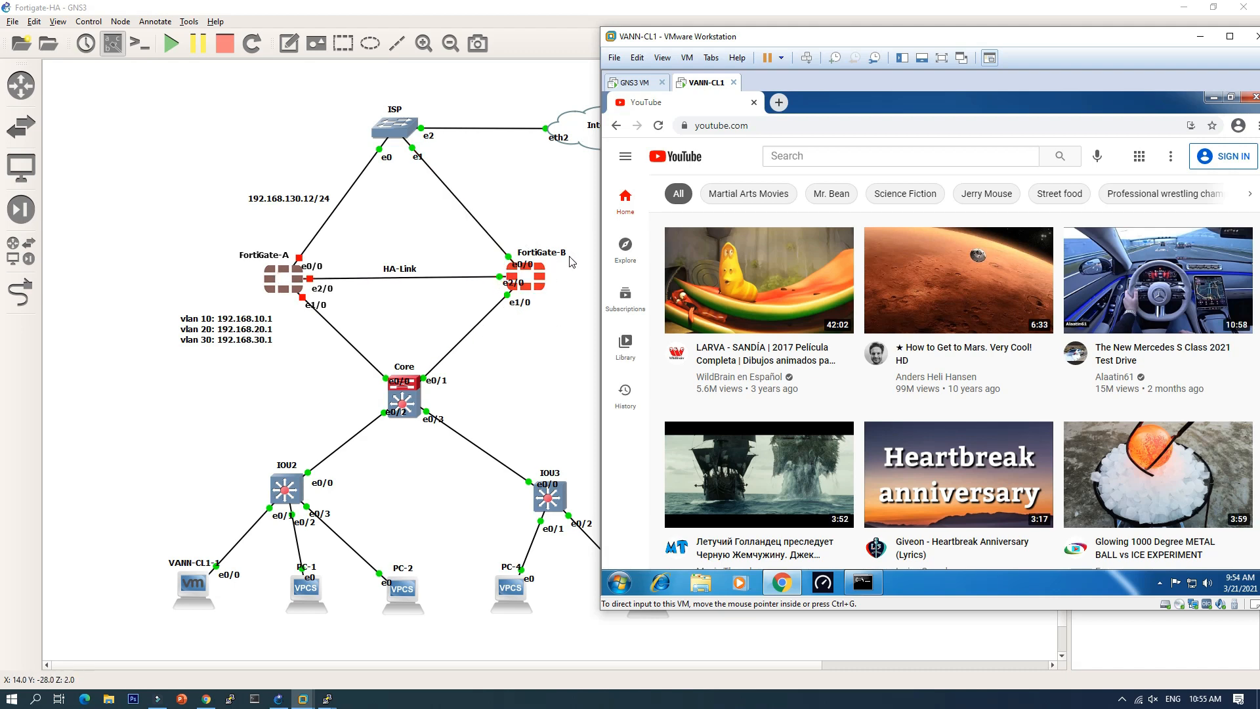
pyautogui.click(206, 699)
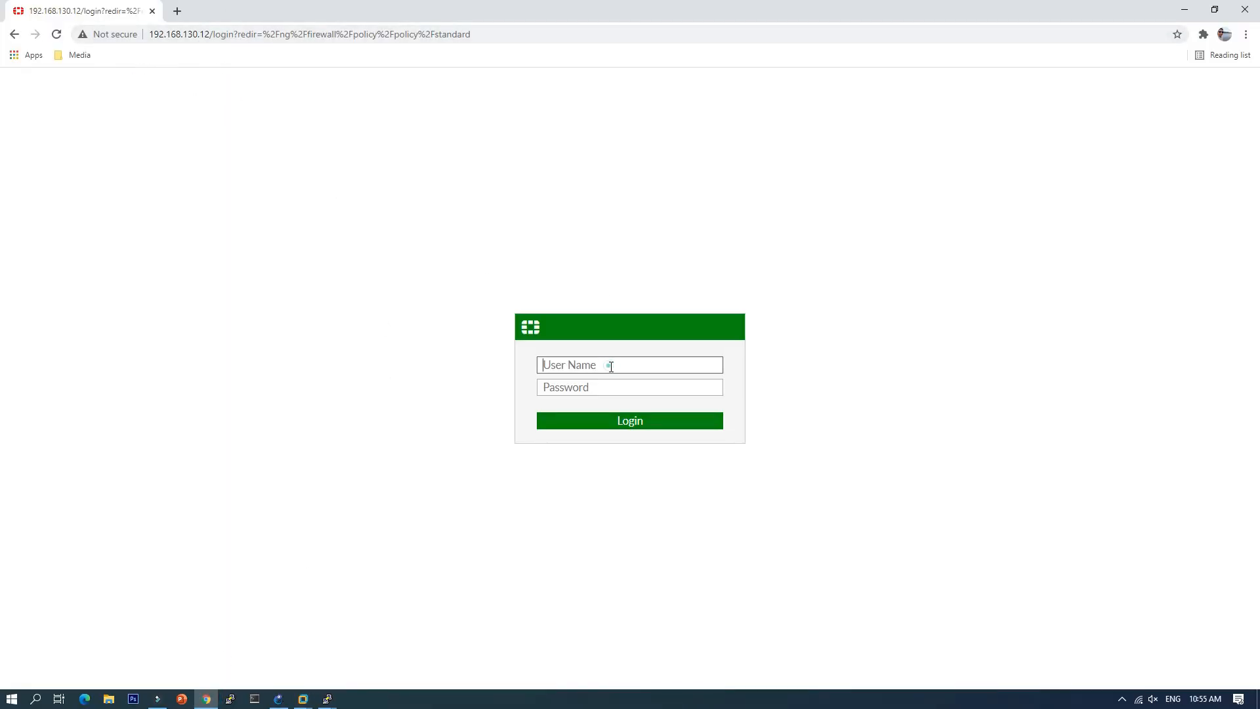
# Step: Log in to FortiGate-B's web GUI as admin, skipping the password change prompt
pyautogui.write('admin')
pyautogui.press('Return')
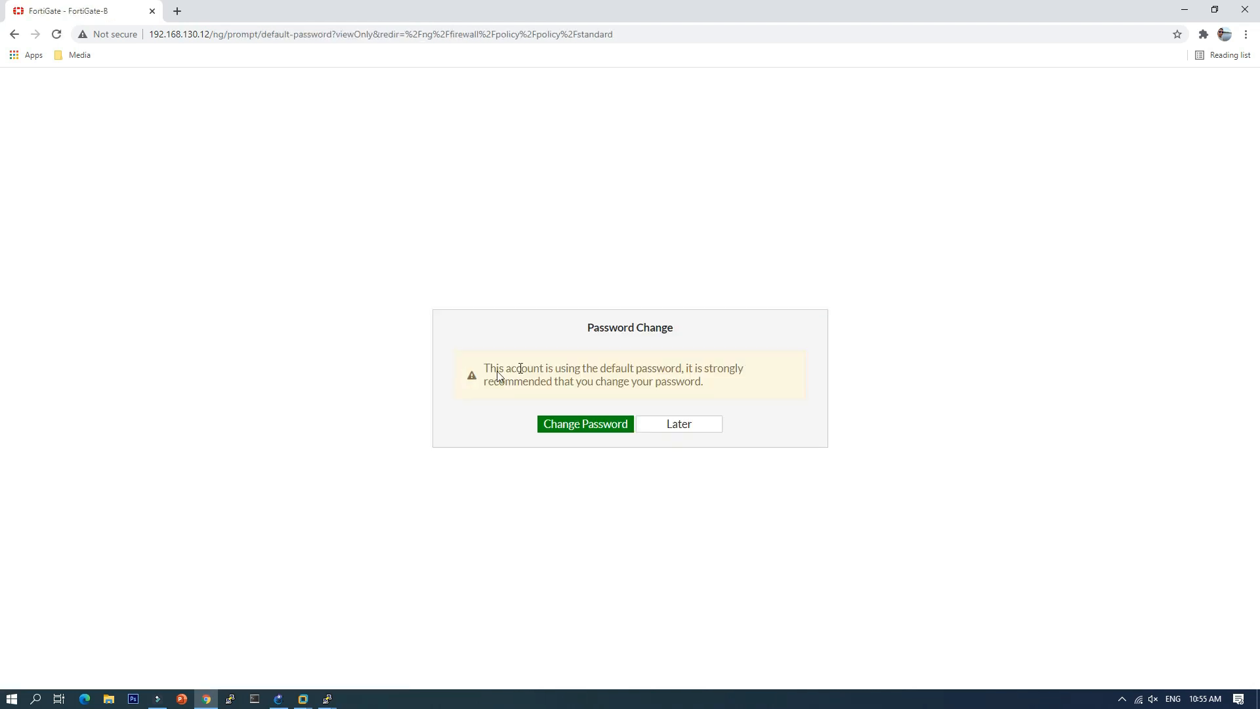
pyautogui.click(697, 426)
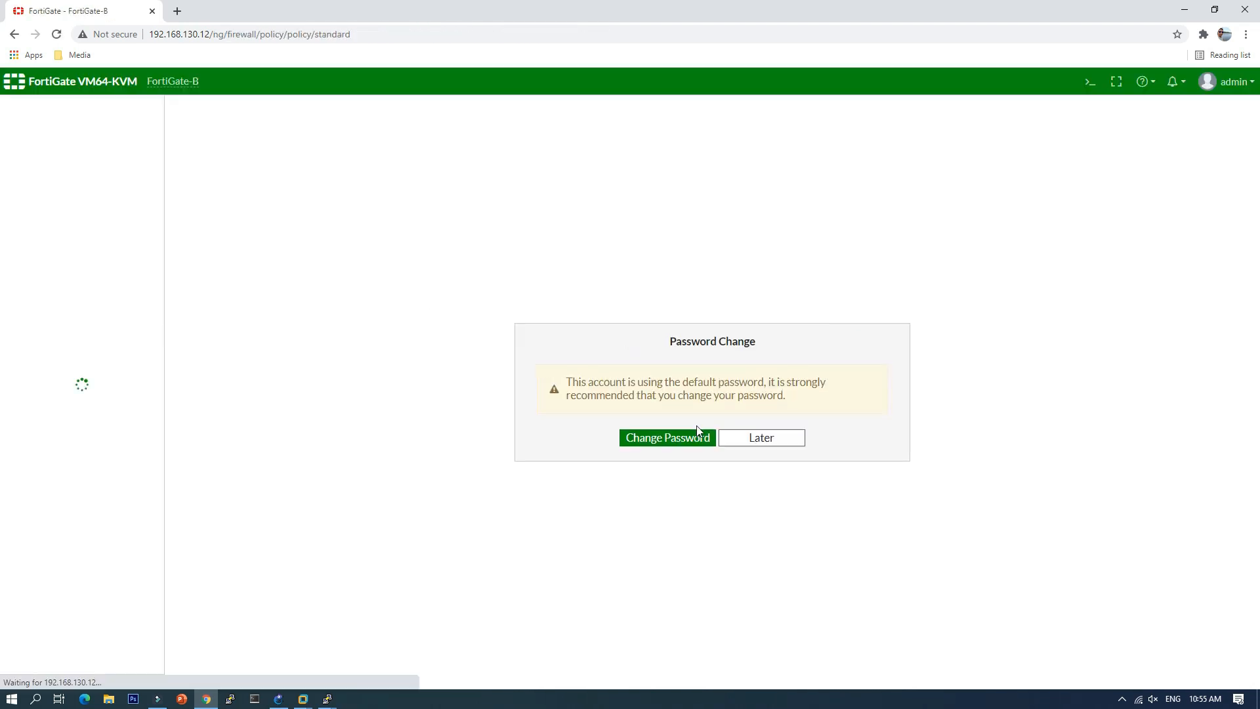
pyautogui.click(783, 440)
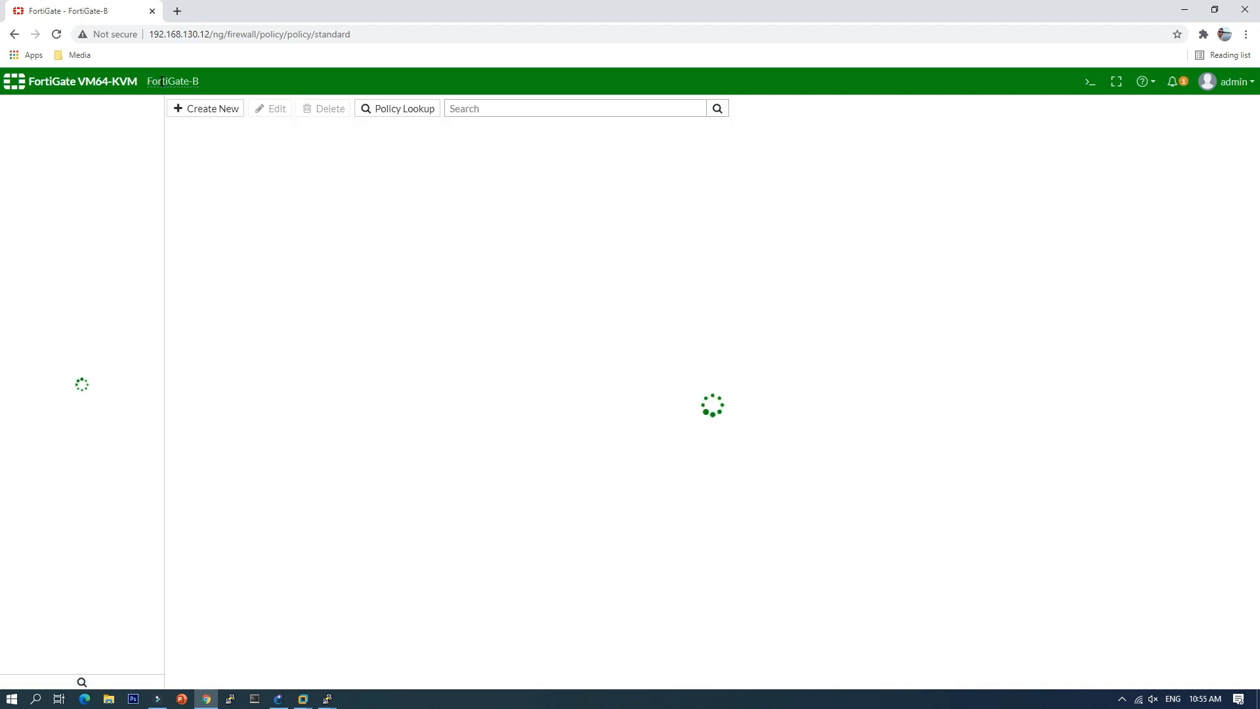
# Step: Open System > HA to see FortiGate-B listed alone as Master
pyautogui.moveTo(152, 81); pyautogui.dragTo(210, 88)
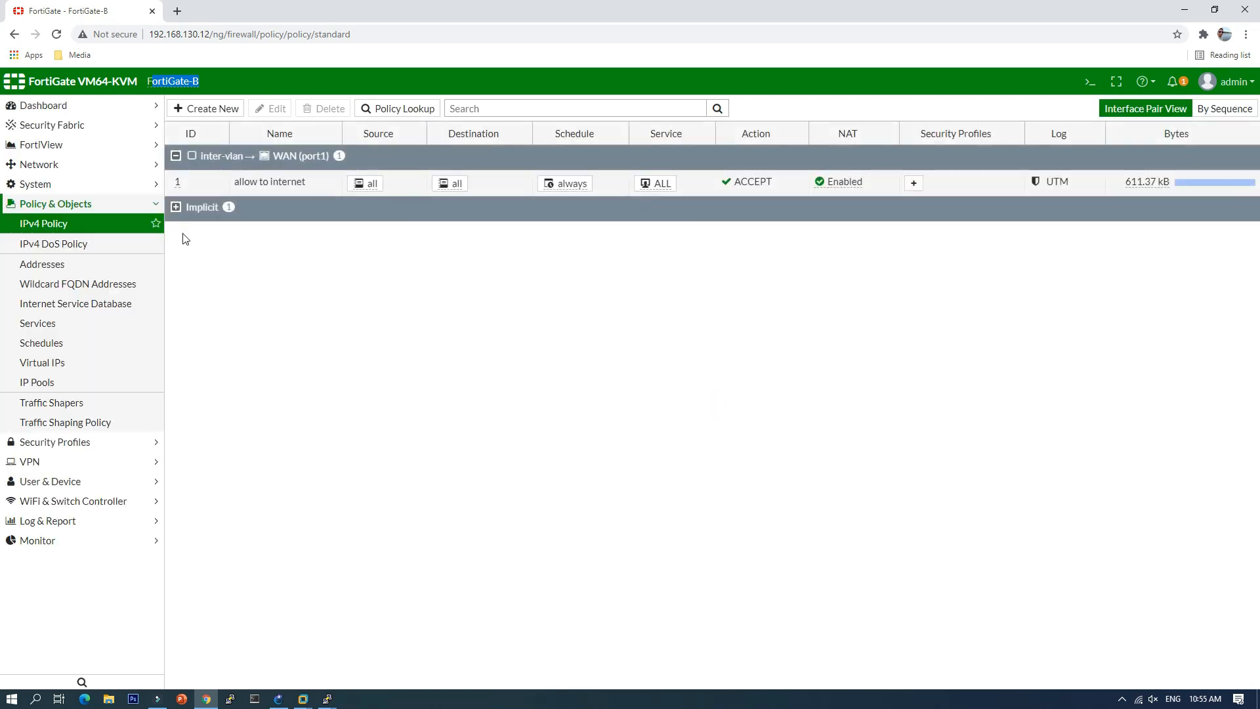
pyautogui.click(43, 186)
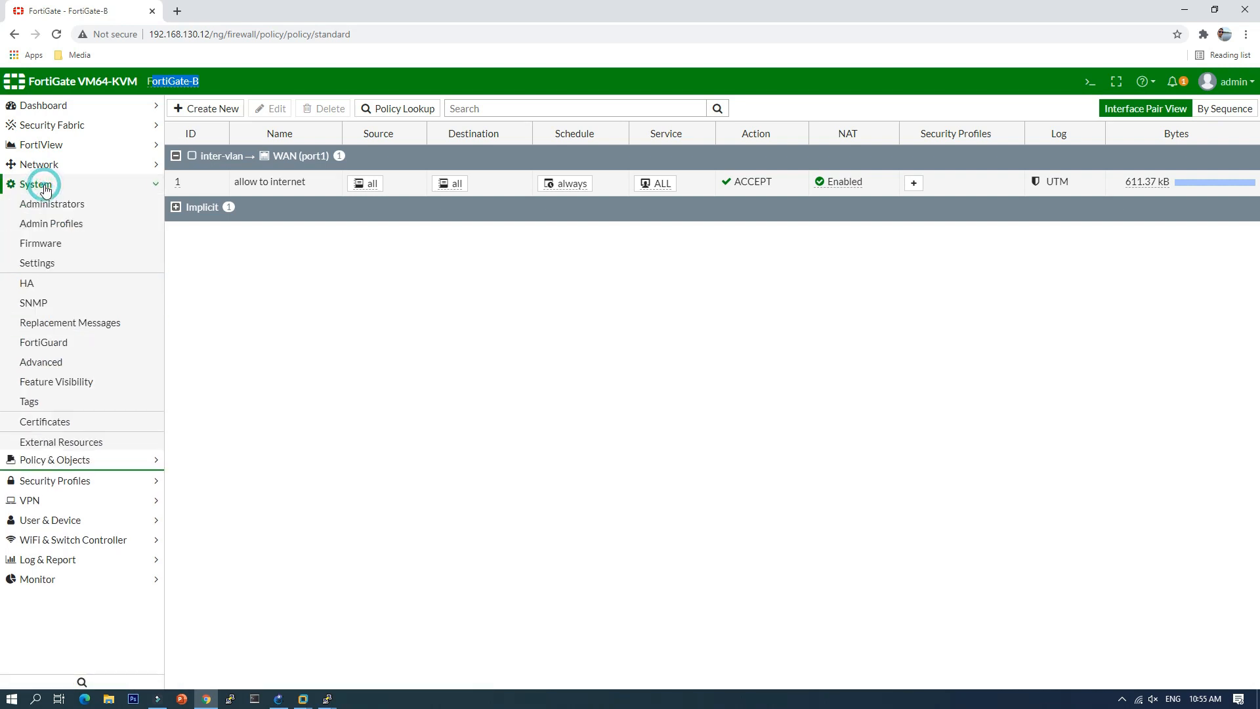
pyautogui.click(26, 287)
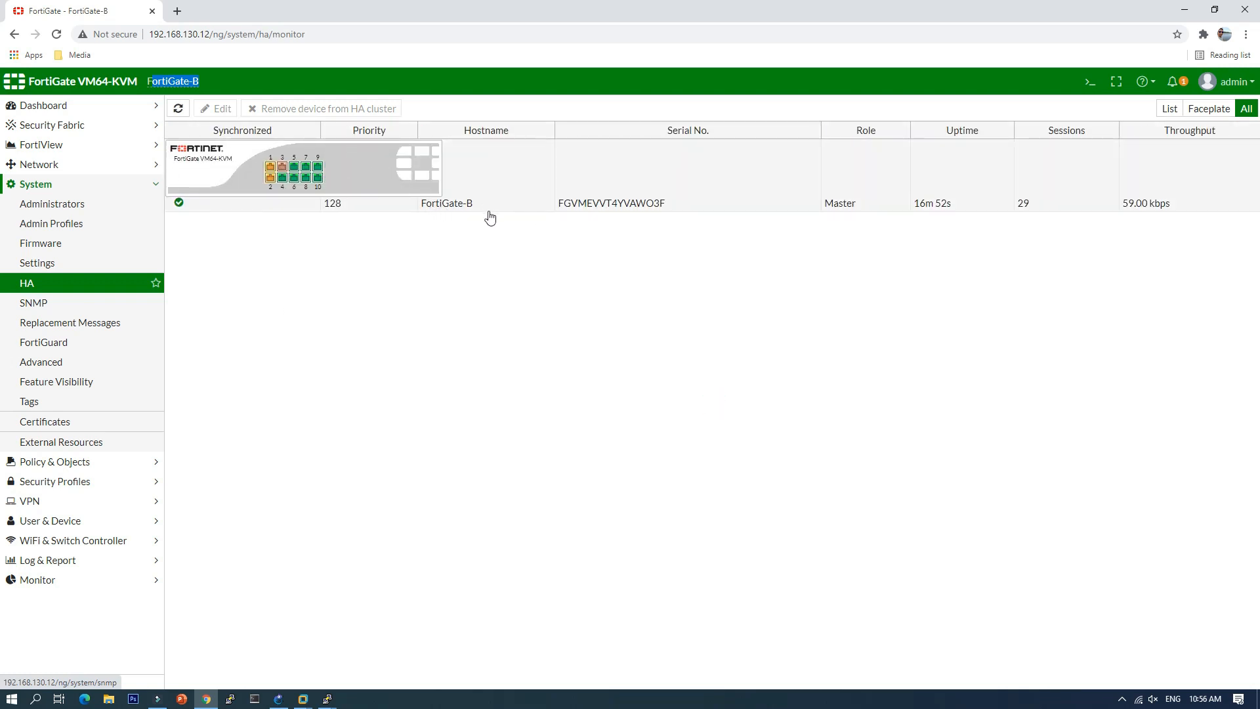
# Step: Log in to FortiGate-B's console as admin and run 'get sys ha stat'
pyautogui.moveTo(307, 180)
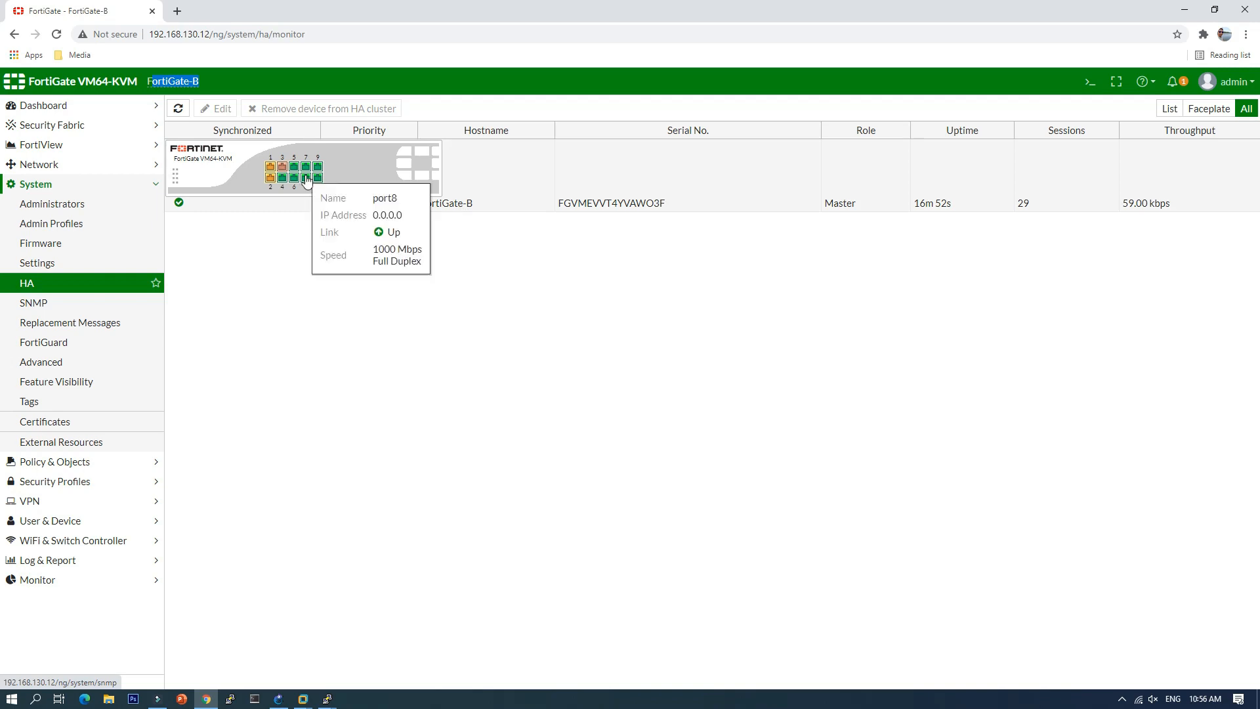
pyautogui.moveTo(327, 699)
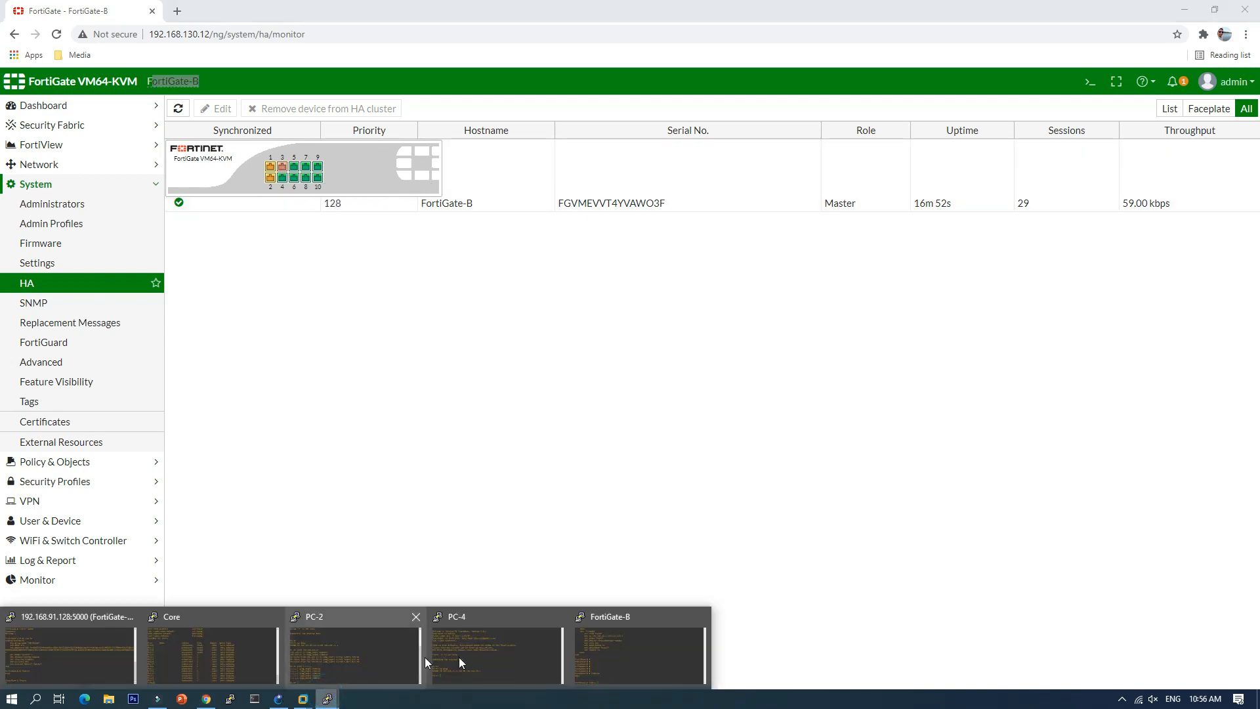
pyautogui.click(616, 650)
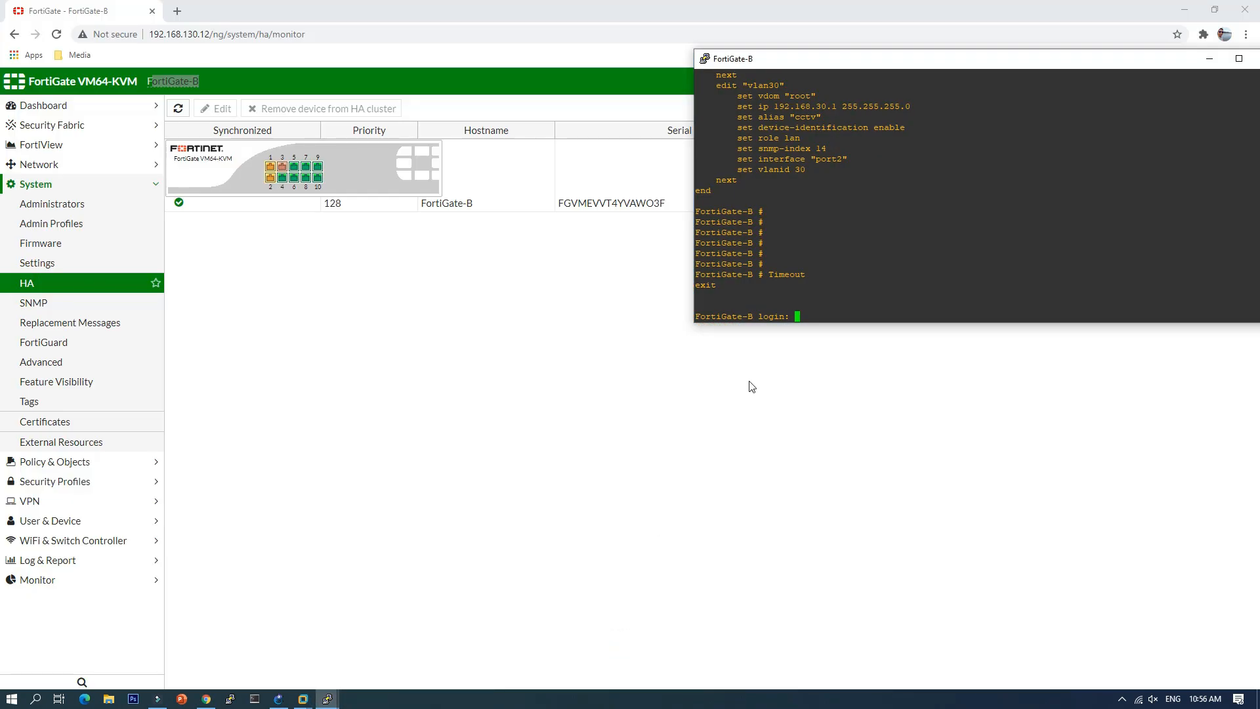
pyautogui.write('admin')
pyautogui.press('Return')
pyautogui.press('Return')
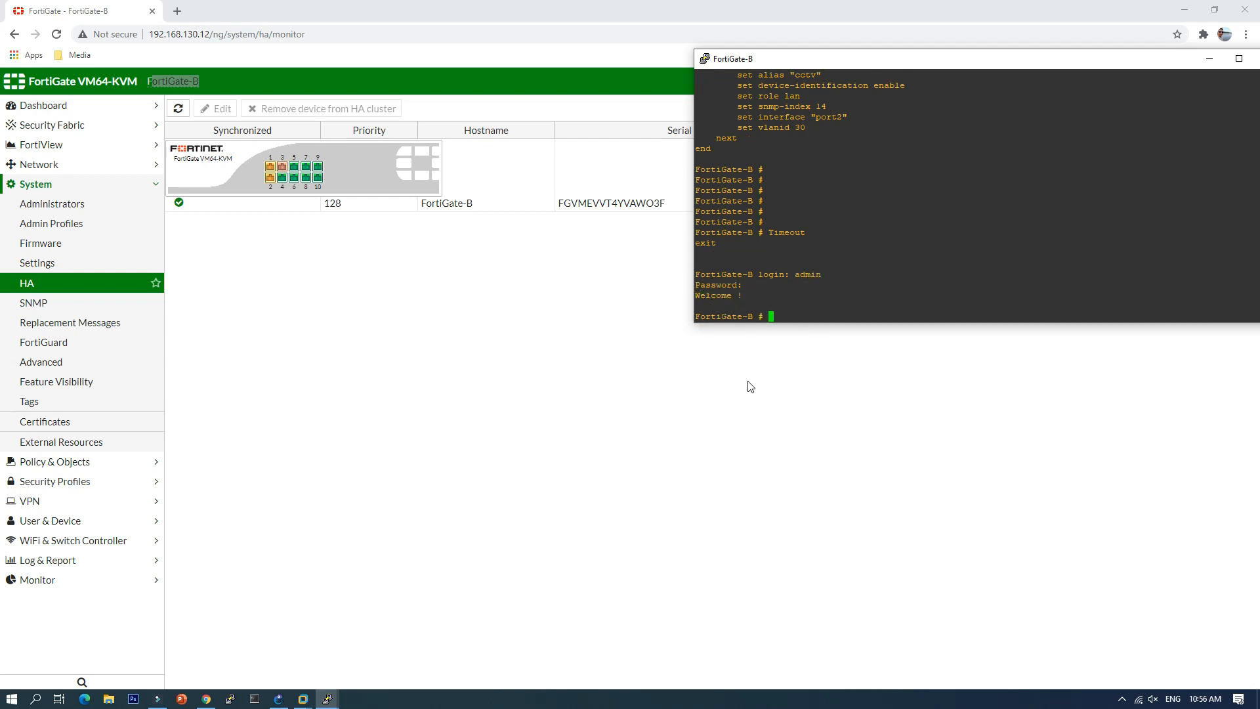
pyautogui.write('get sys ha stat')
pyautogui.press('Return')
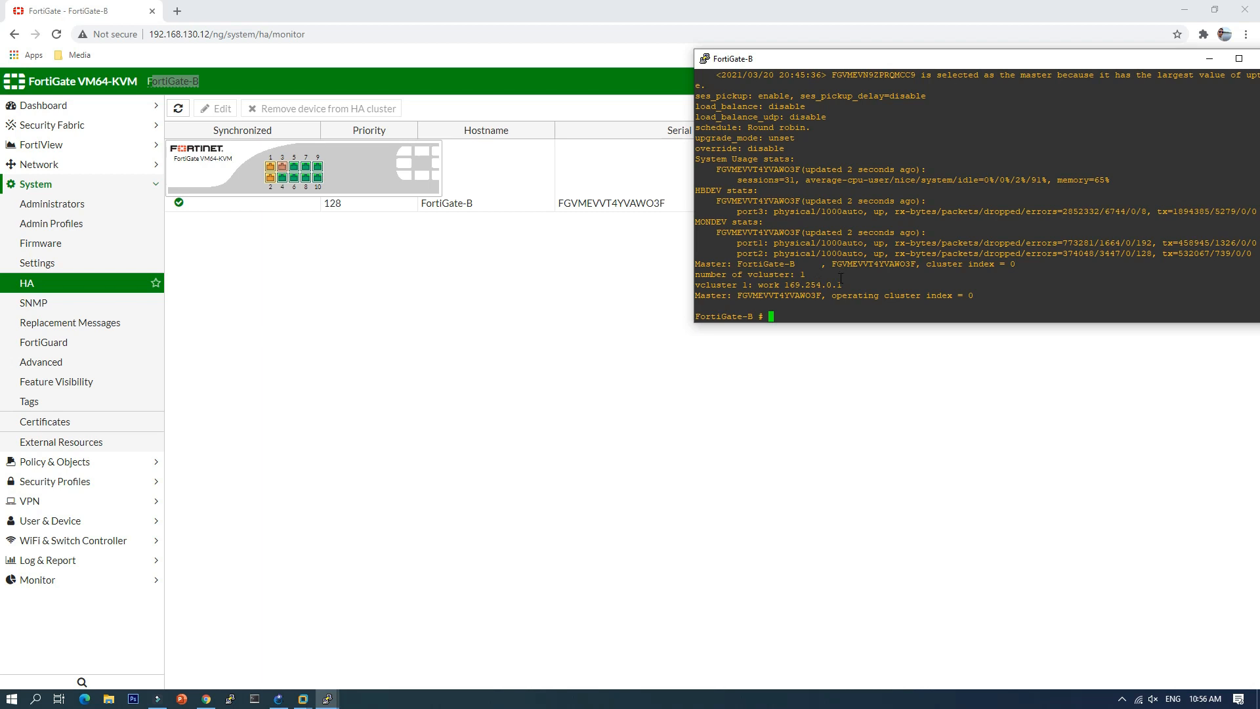
# Step: Highlight the lines showing FortiGate-B became the sole Master, then return to the browser
pyautogui.scroll(4, 902, 252)
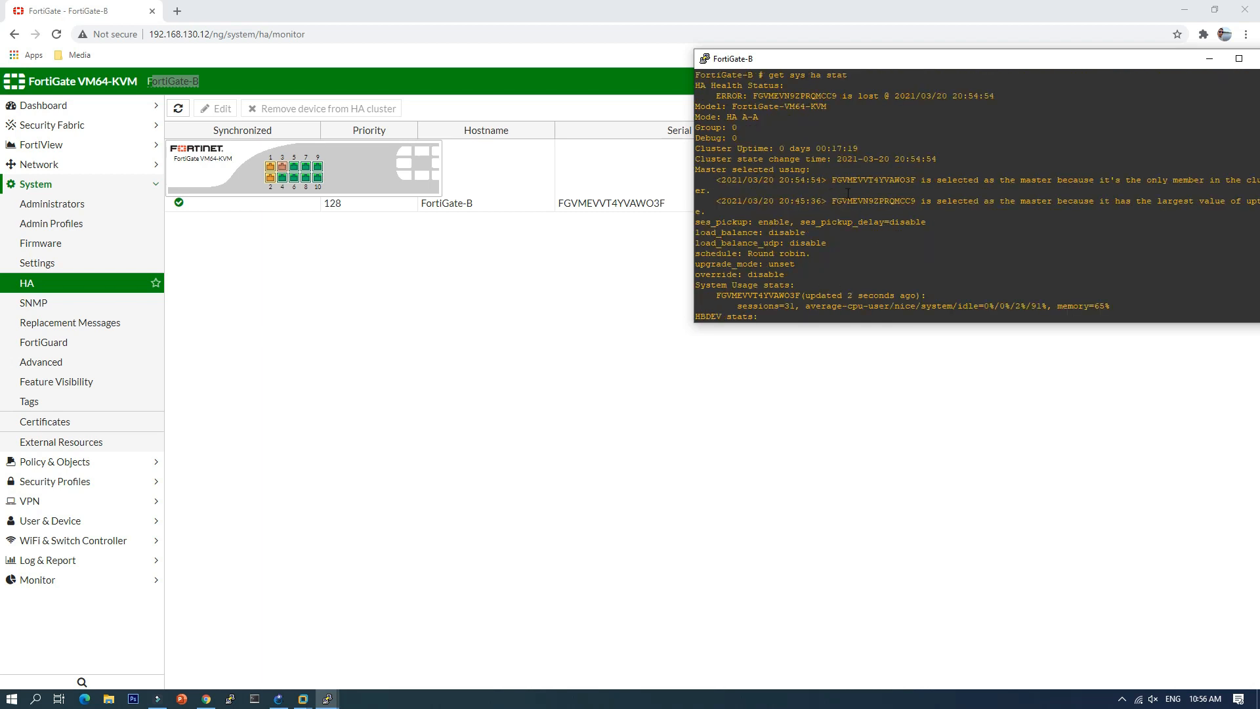
pyautogui.moveTo(839, 182); pyautogui.dragTo(1150, 182)
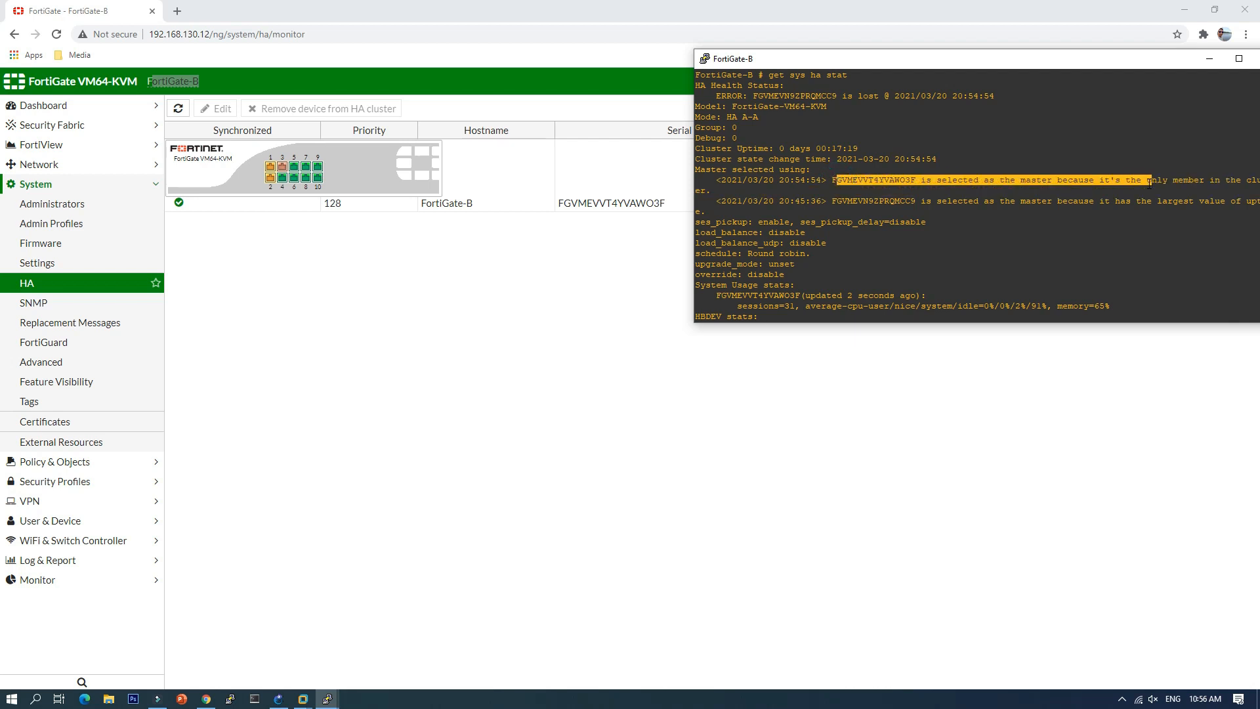
pyautogui.scroll(-4, 839, 273)
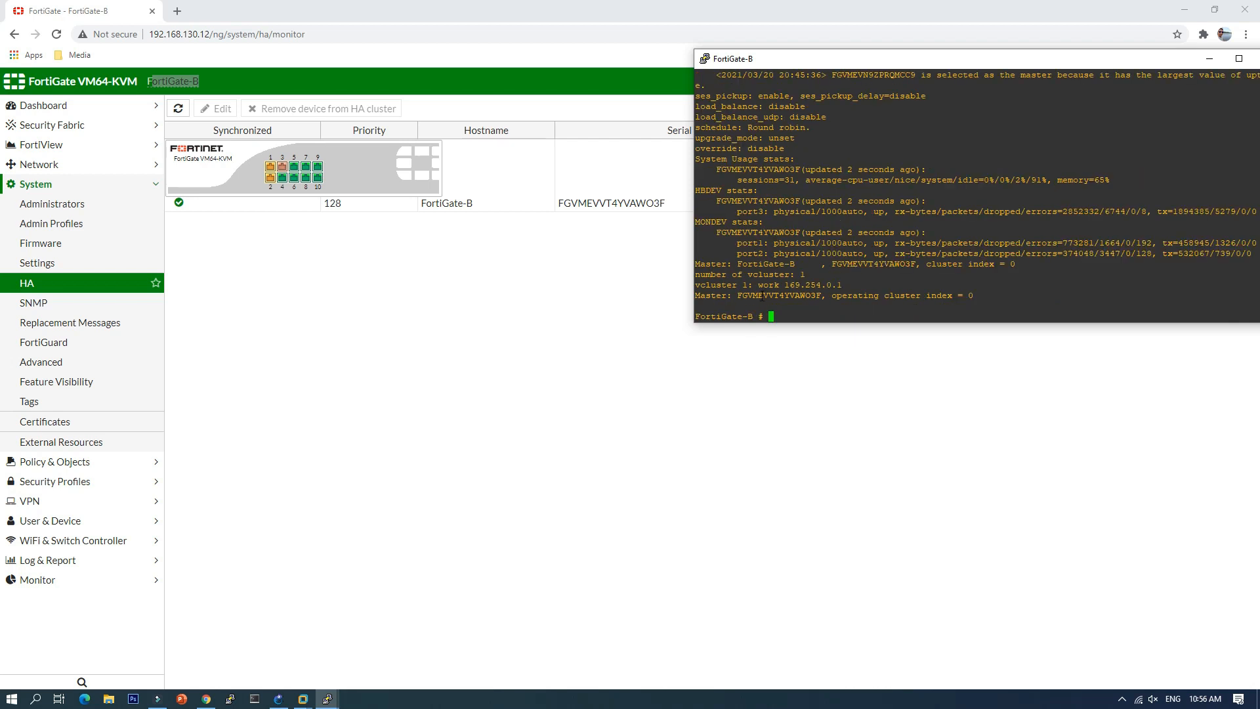
pyautogui.moveTo(696, 264); pyautogui.dragTo(799, 264)
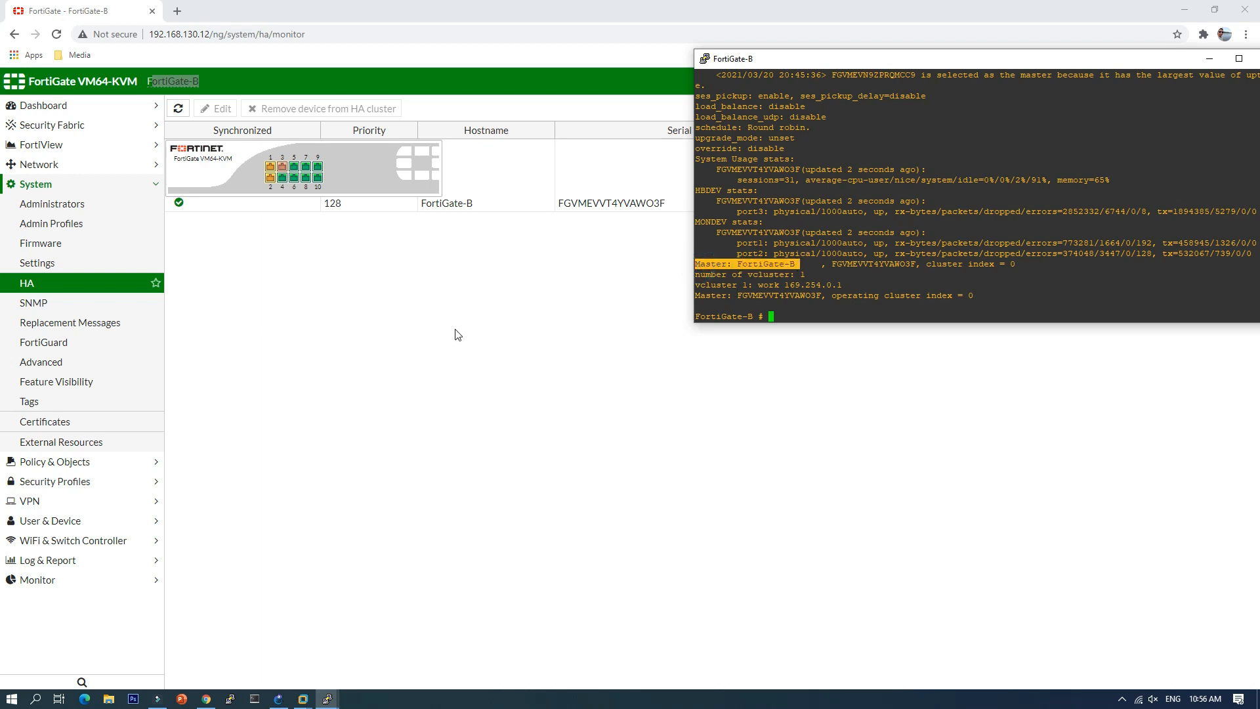
pyautogui.click(515, 326)
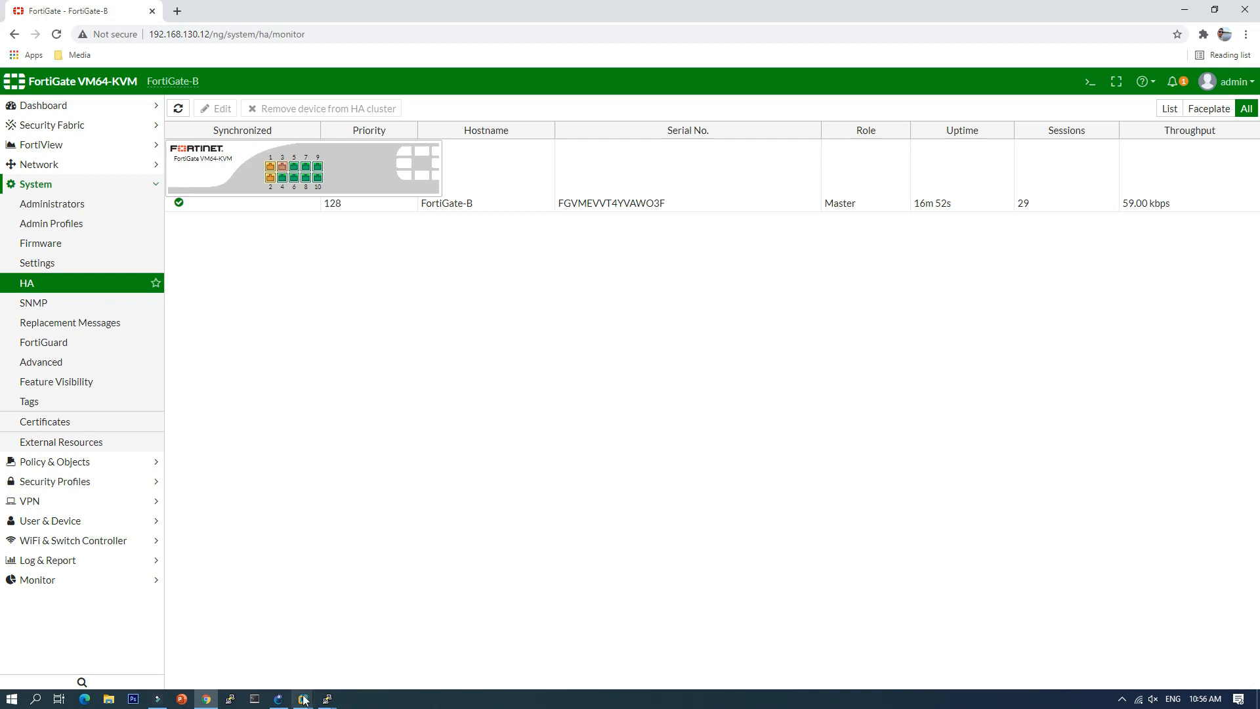
# Step: Start the FortiGate-A node from its context menu in the GNS3 topology
pyautogui.click(279, 698)
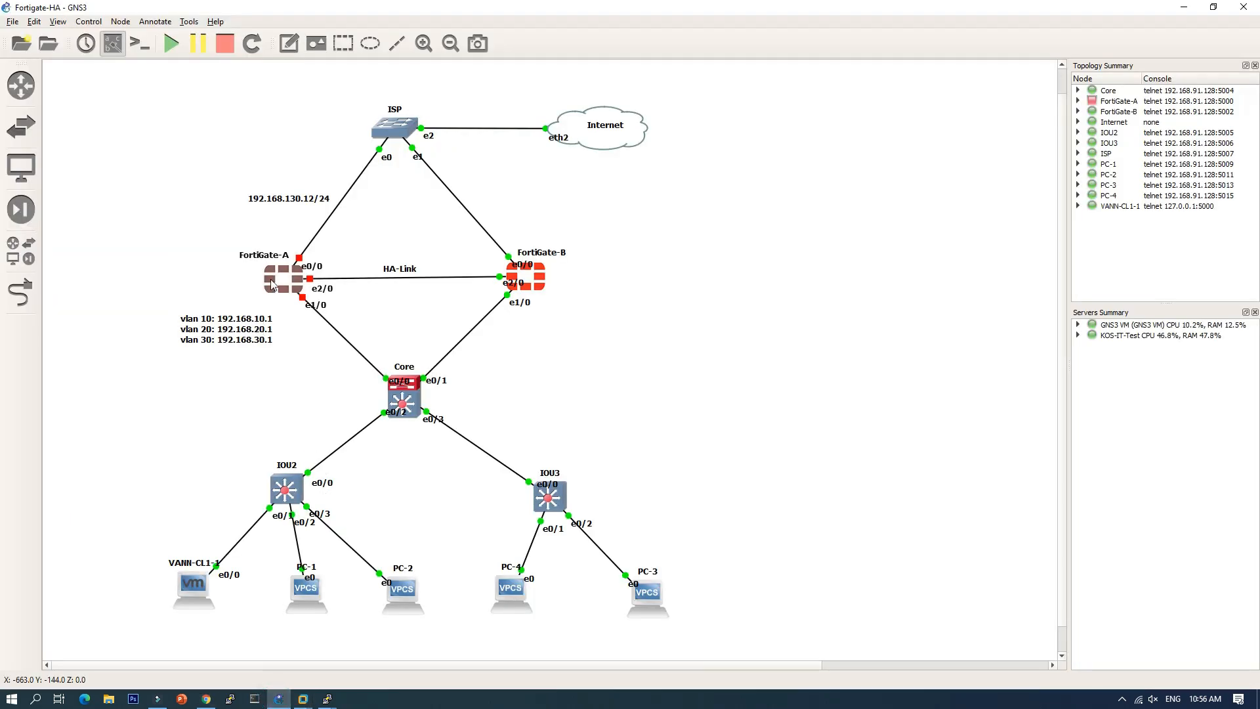
pyautogui.rightClick(272, 279)
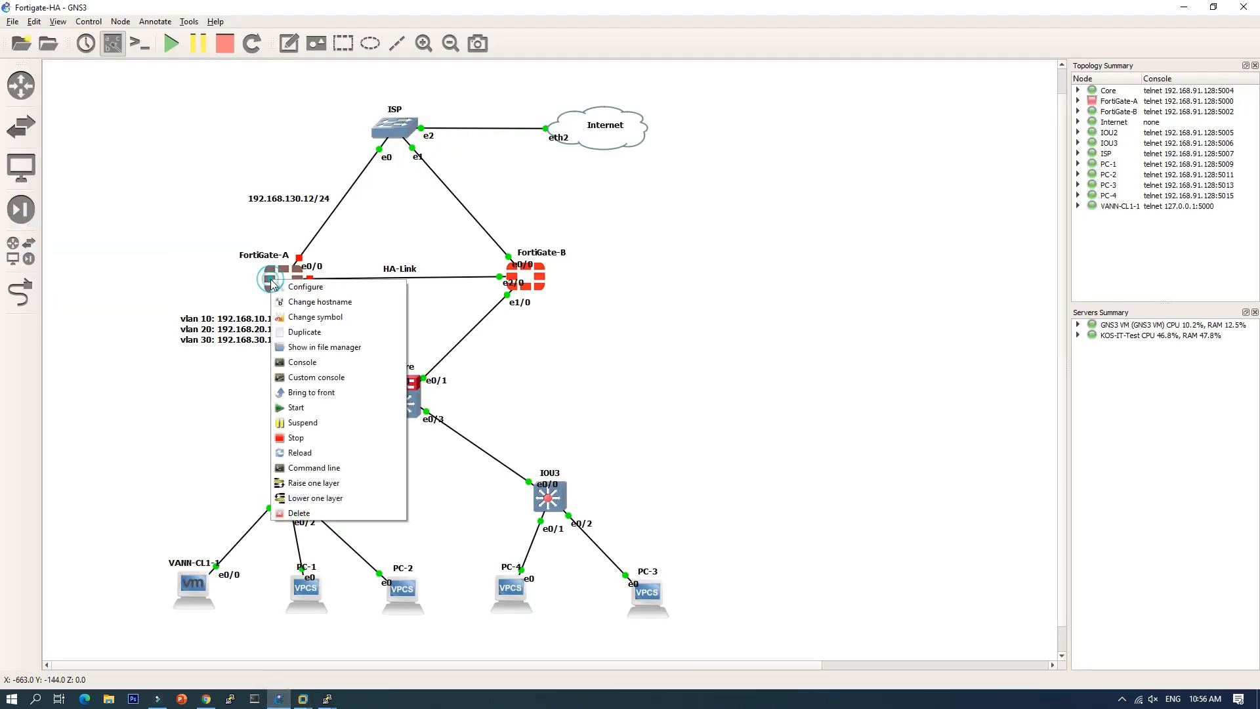
pyautogui.click(296, 408)
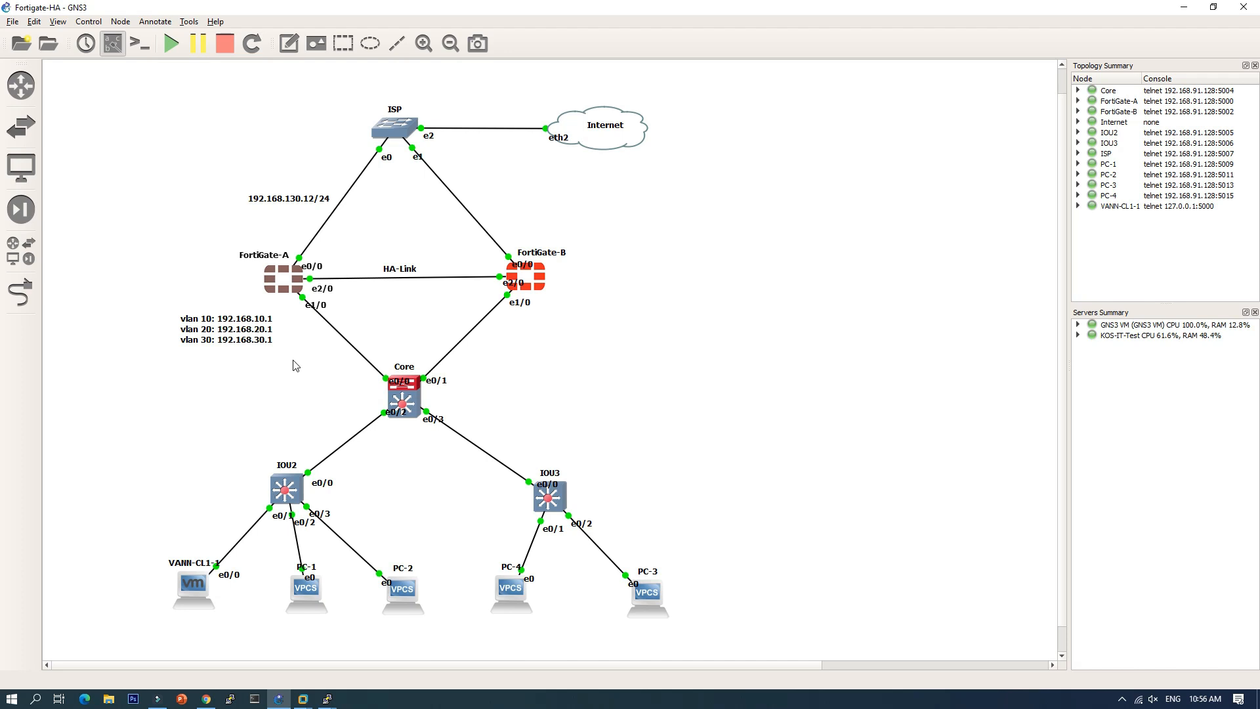
# Step: Open FortiGate-A's console and move the console window to the centre
pyautogui.rightClick(279, 283)
pyautogui.click(300, 366)
pyautogui.moveTo(301, 60); pyautogui.dragTo(695, 73)
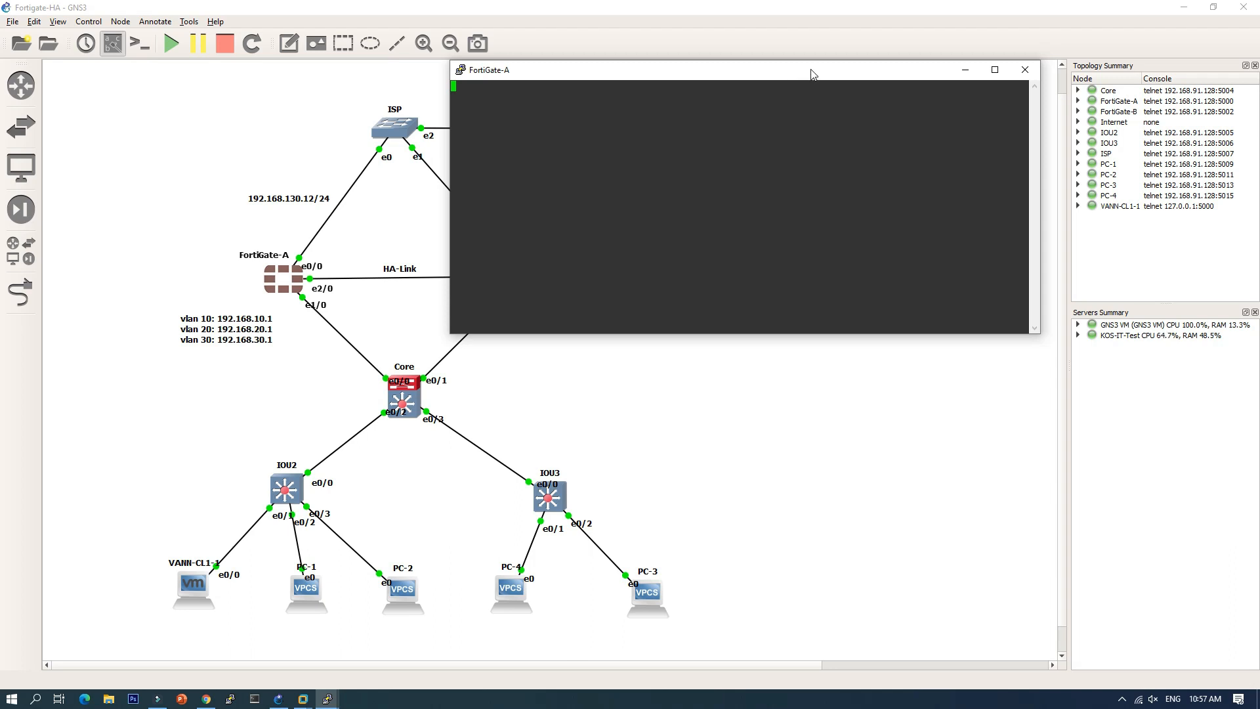
# Step: Once FortiGate-A boots, log in as admin with a blank password and run 'get sys ha stat'
pyautogui.moveTo(811, 70); pyautogui.dragTo(818, 111)
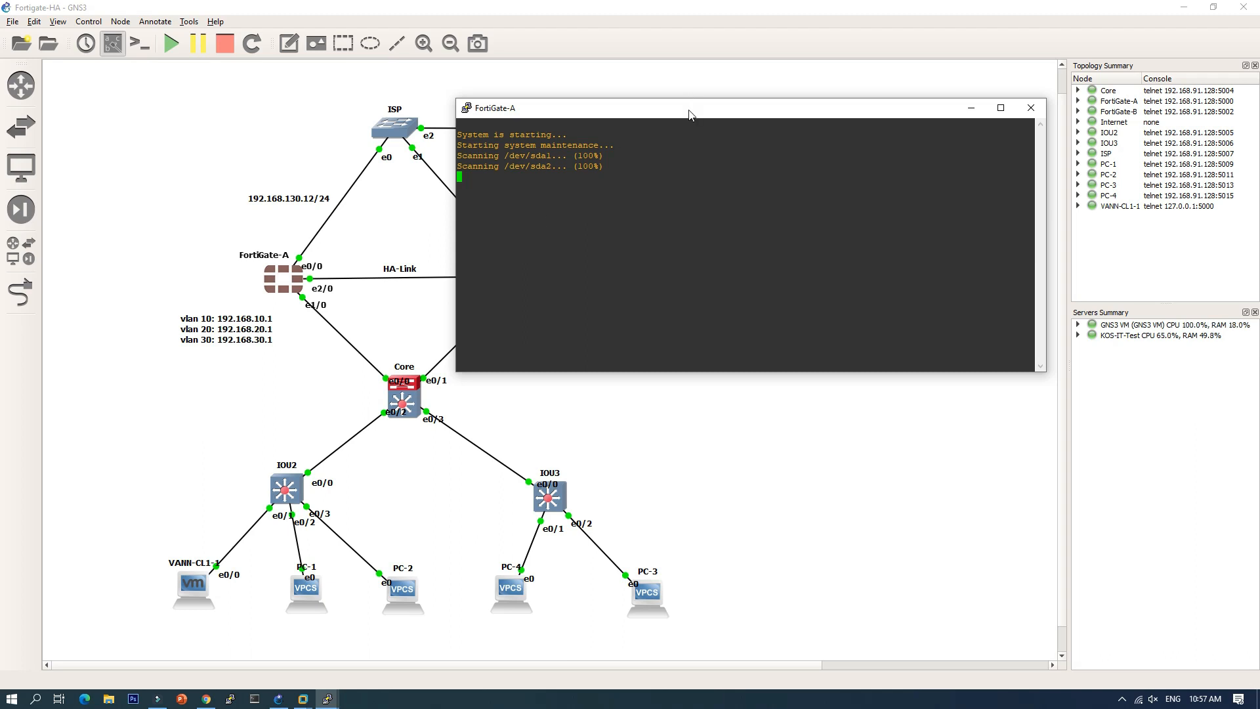
pyautogui.moveTo(689, 109); pyautogui.dragTo(746, 103)
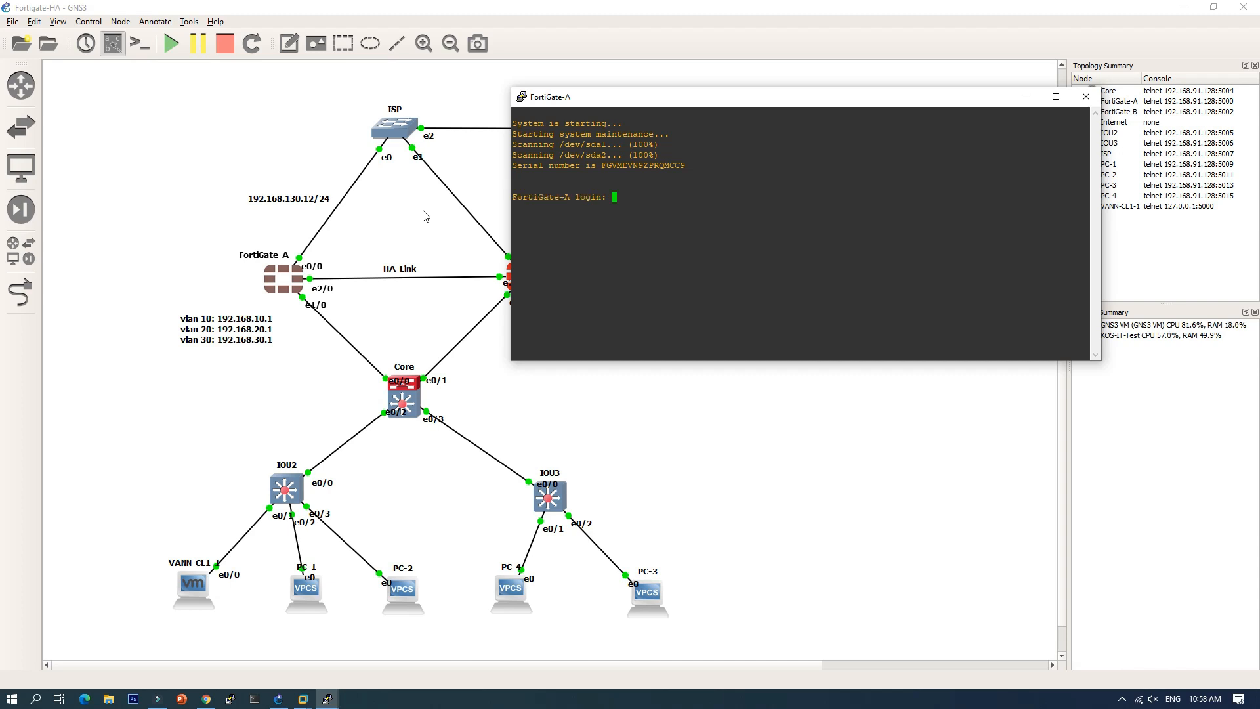
pyautogui.write('admin')
pyautogui.press('Return')
pyautogui.press('Return')
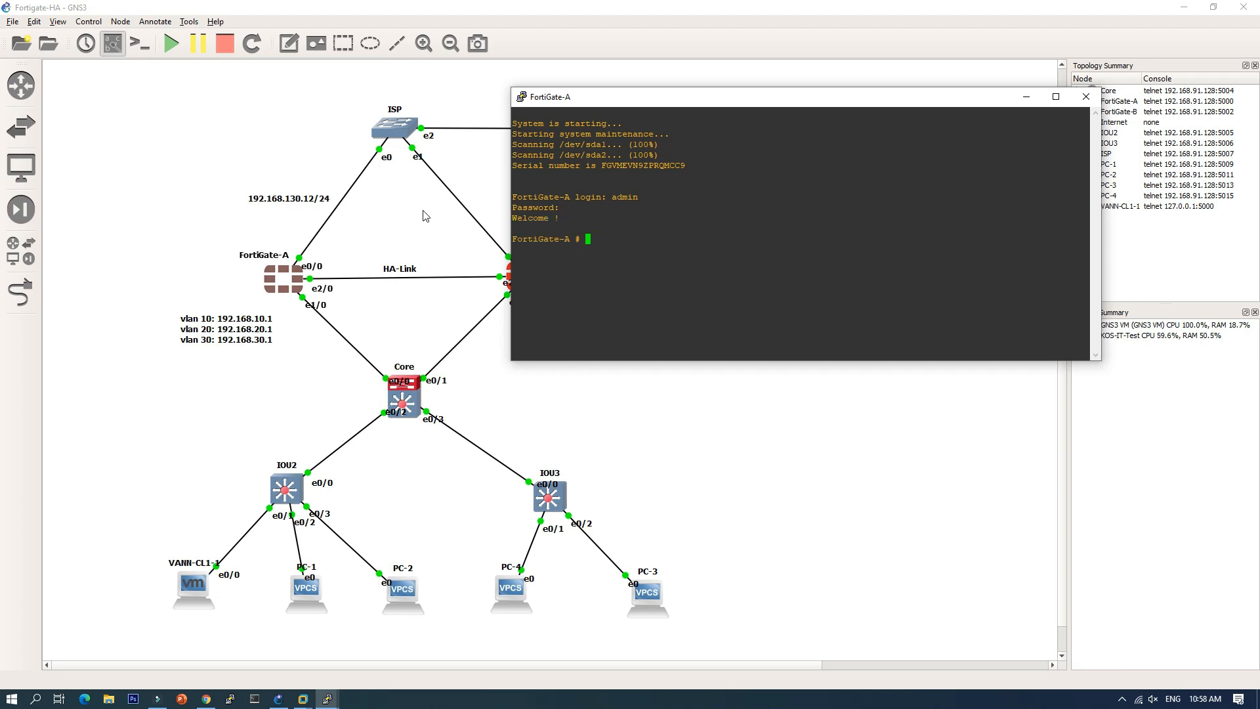
pyautogui.write('get sys ha statu')
pyautogui.press('Return')
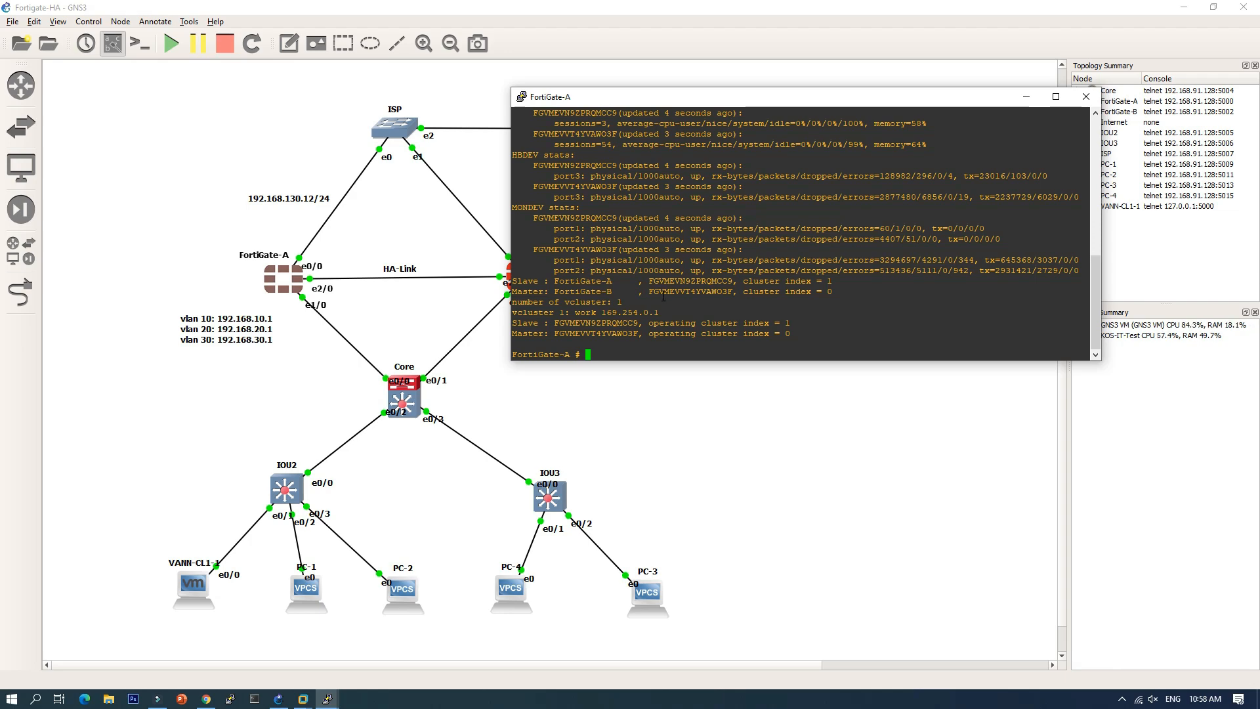
pyautogui.scroll(15, 662, 296)
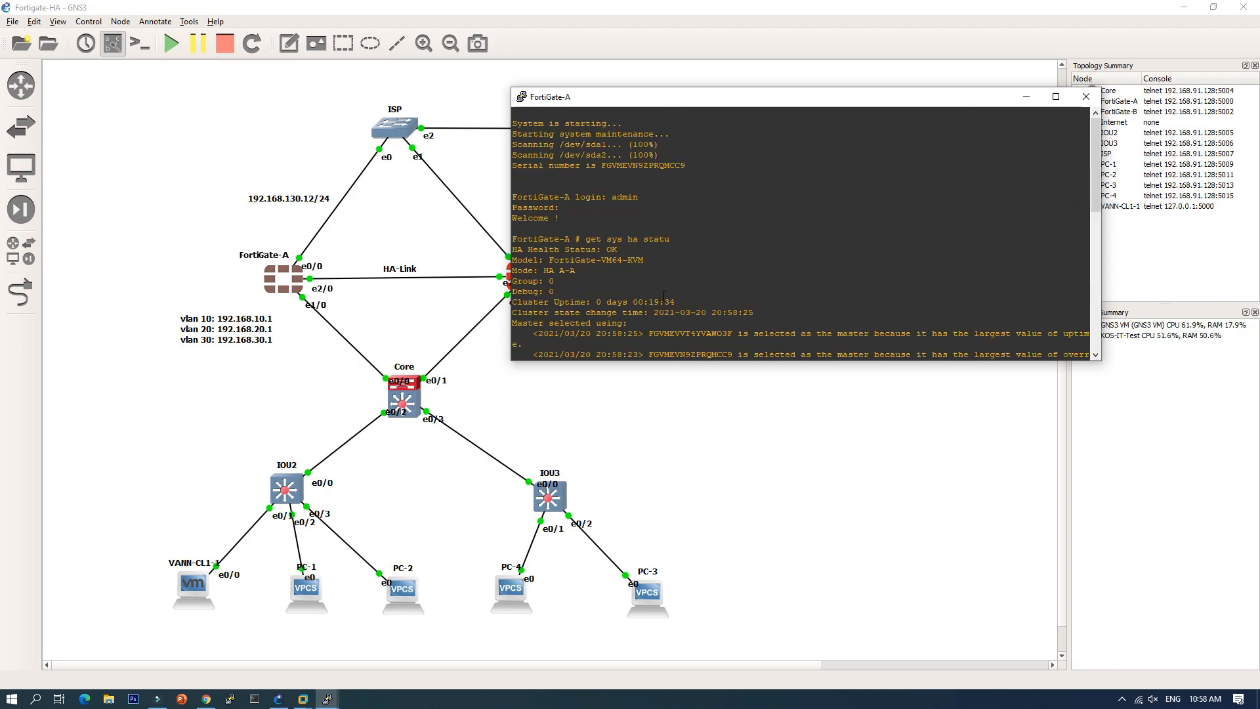
pyautogui.scroll(-4, 663, 297)
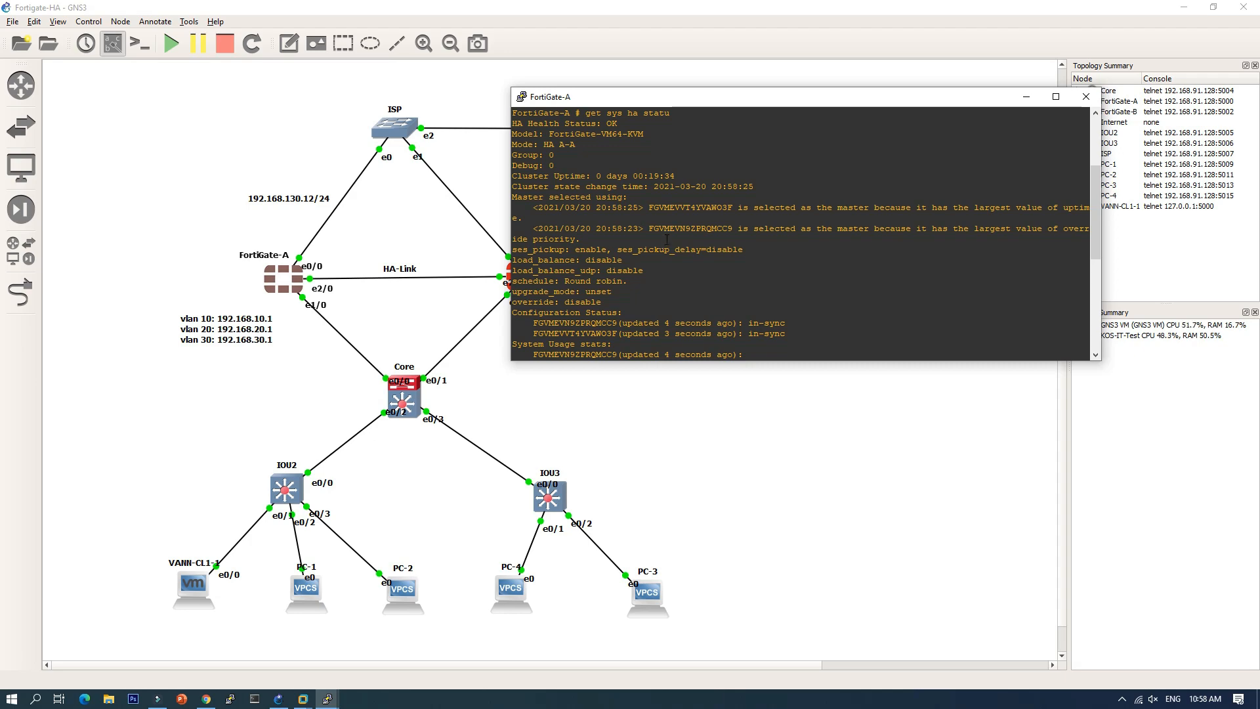
pyautogui.scroll(-8, 666, 239)
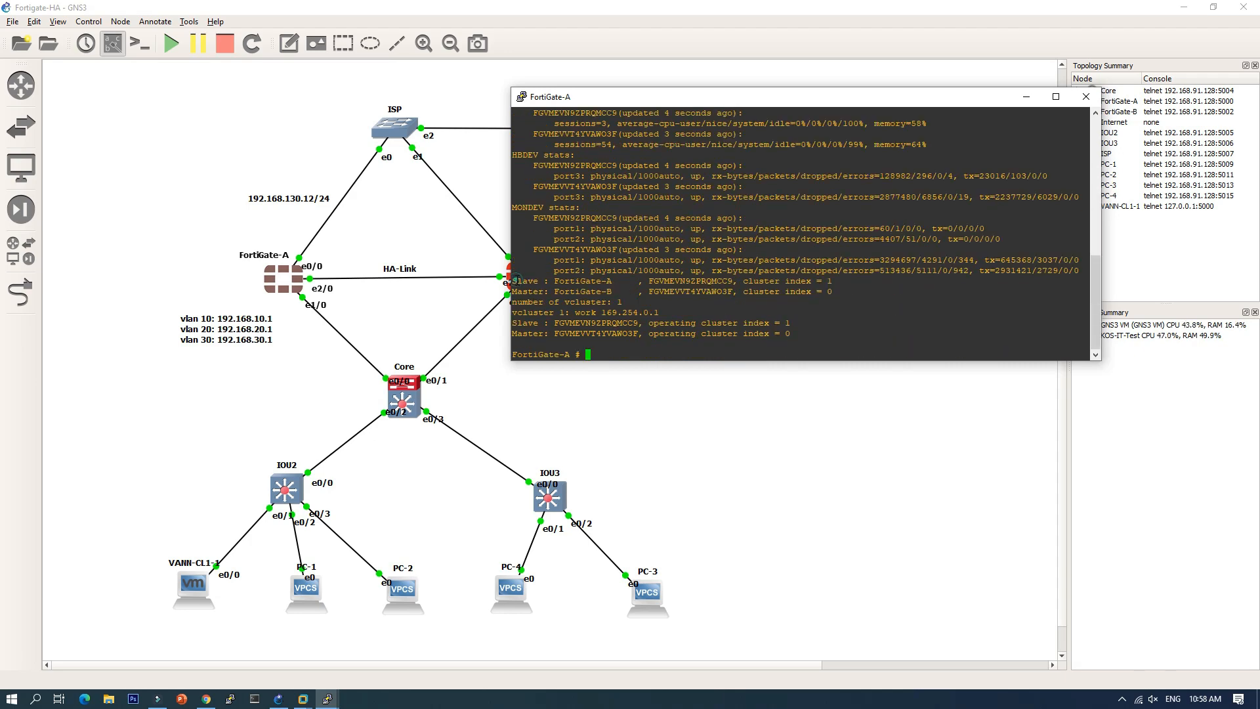
pyautogui.moveTo(513, 281); pyautogui.dragTo(617, 282)
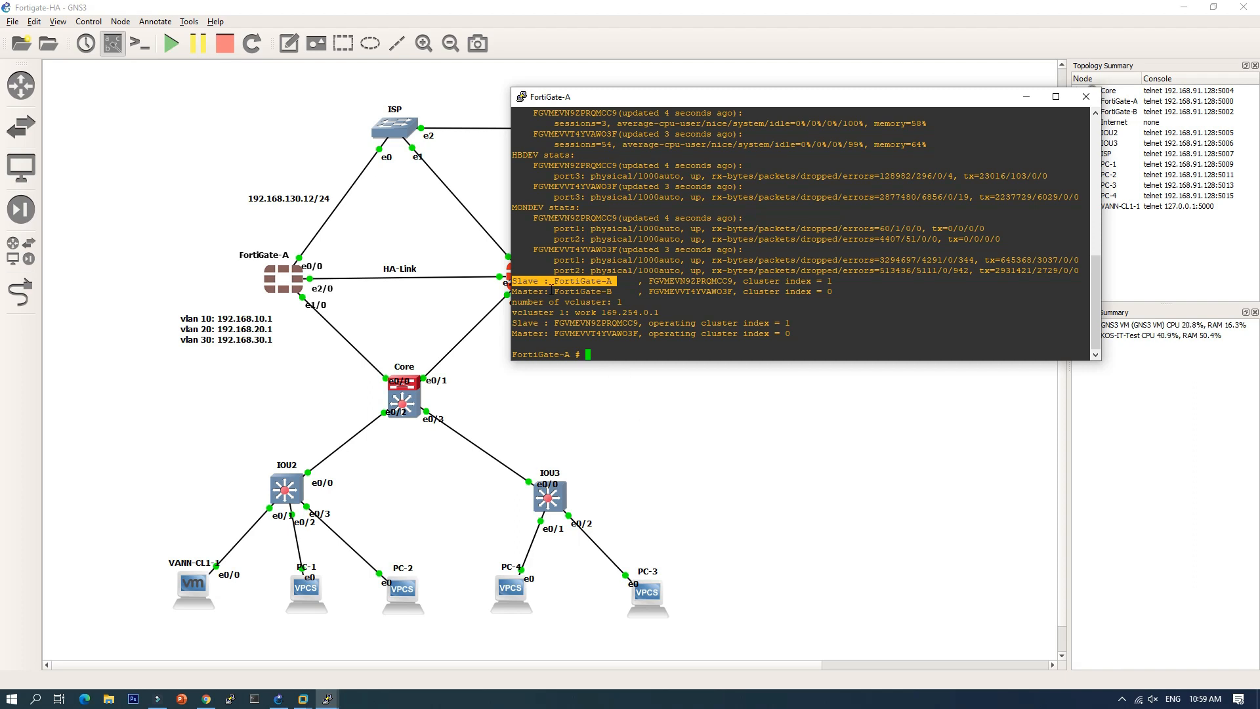
pyautogui.moveTo(549, 291); pyautogui.dragTo(601, 291)
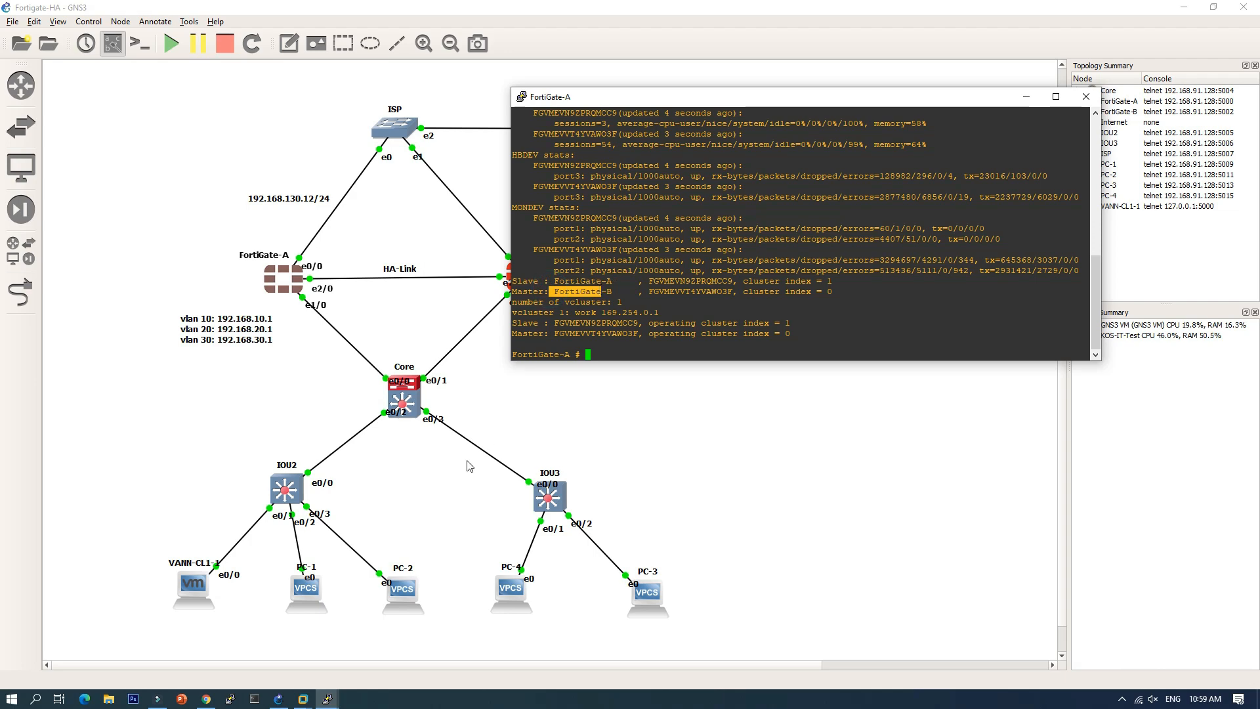
# Step: Refresh the HA monitor and view FortiGate-A's peer settings, cancelling without changes
pyautogui.click(207, 698)
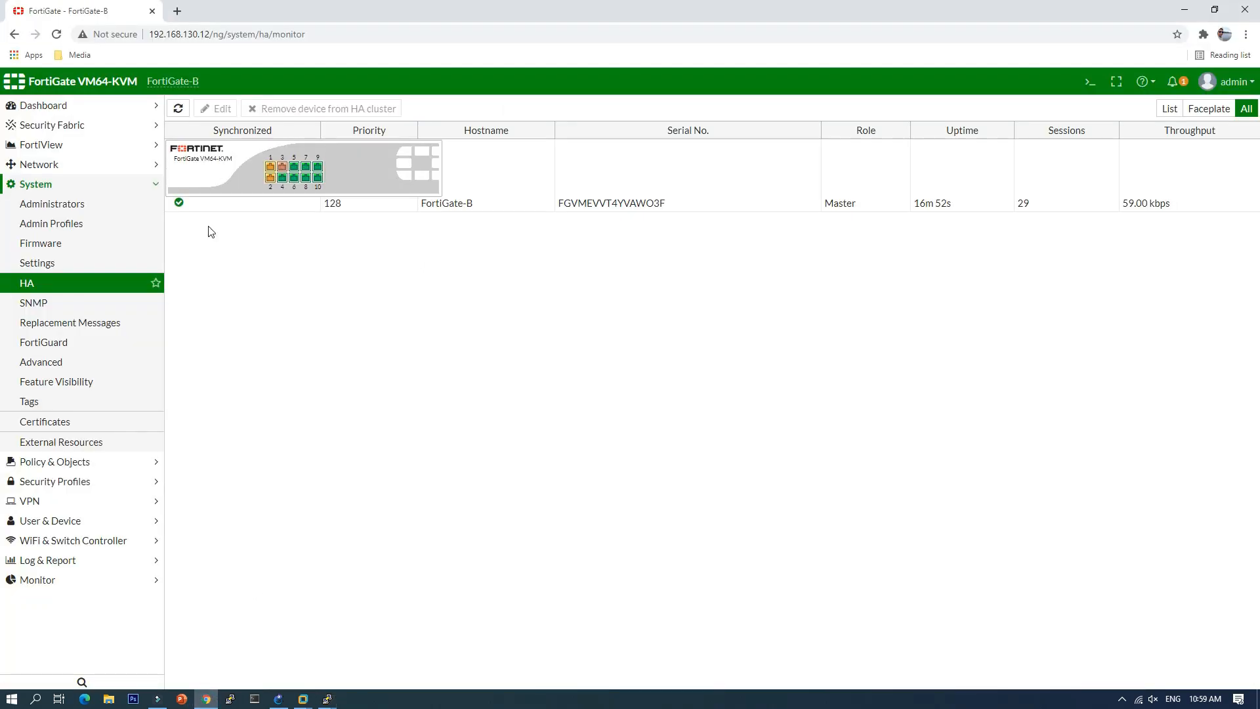
pyautogui.click(178, 108)
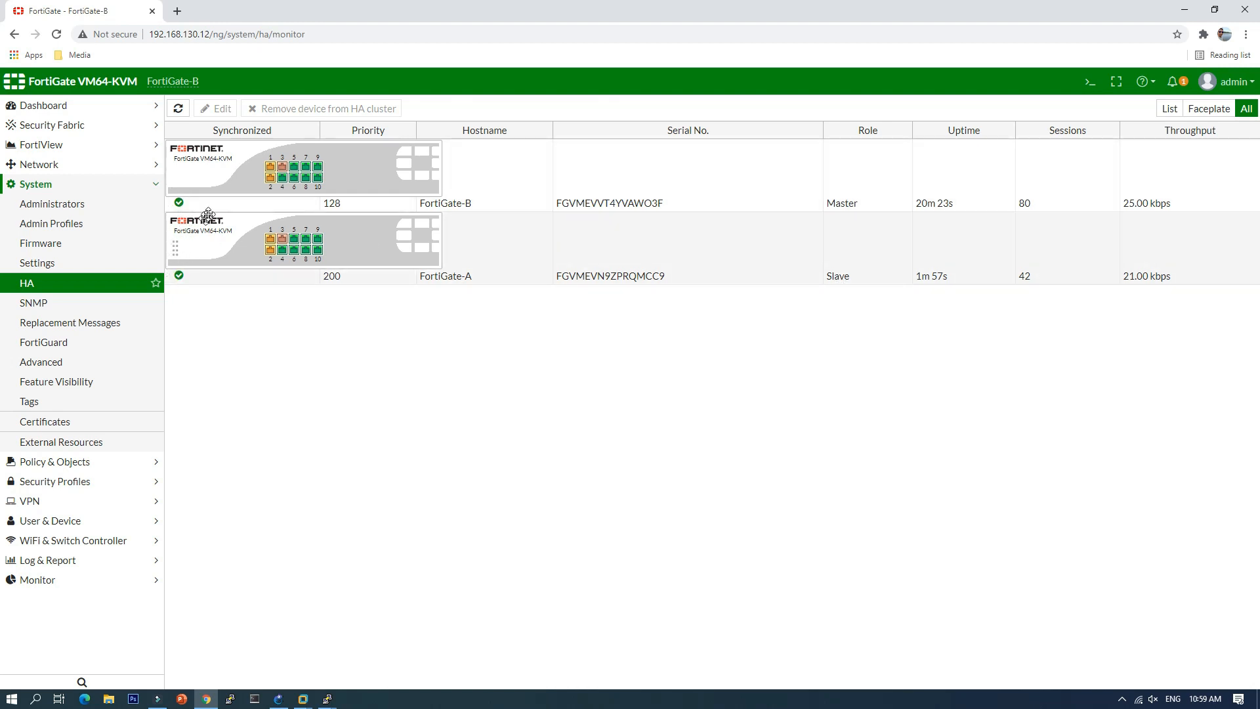
pyautogui.click(335, 237)
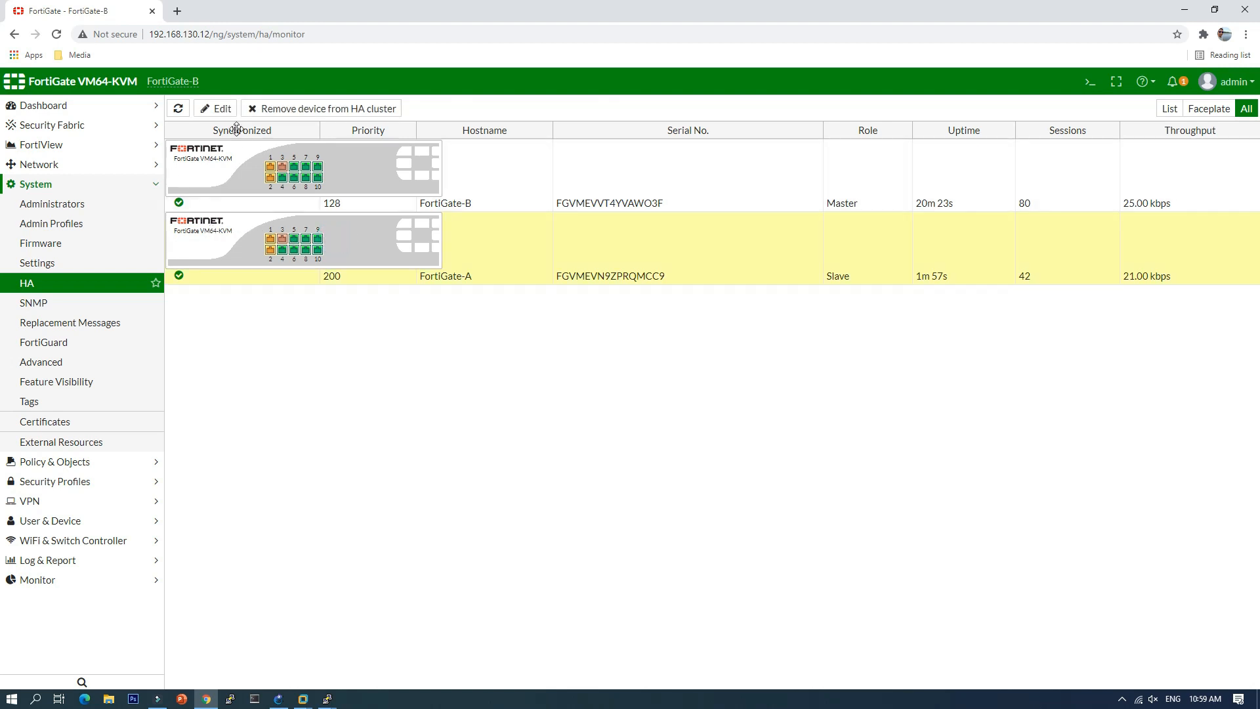
pyautogui.click(223, 108)
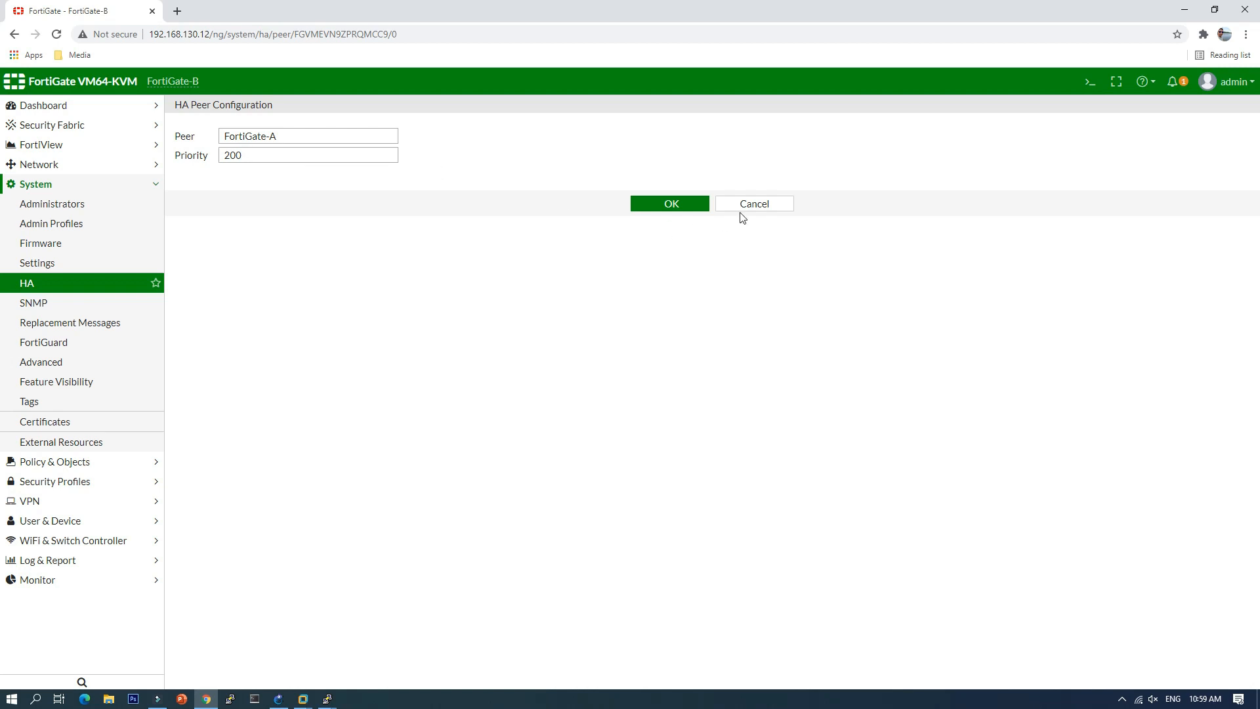
pyautogui.click(751, 204)
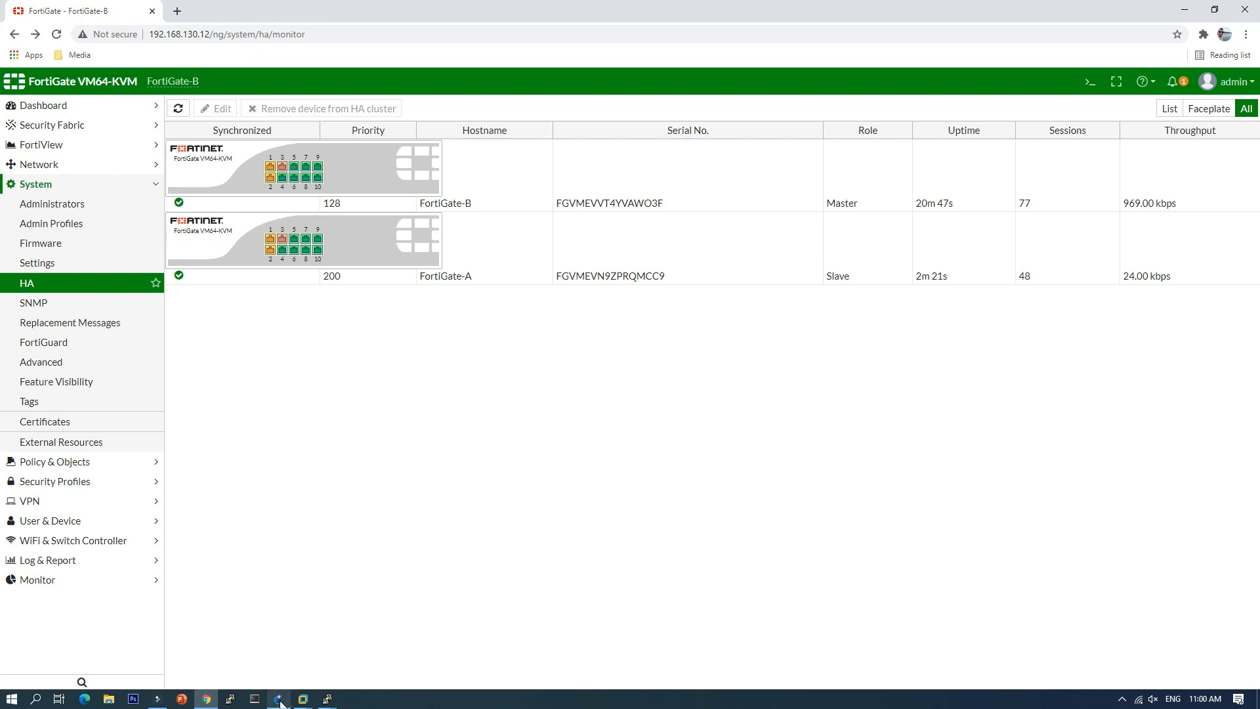
pyautogui.moveTo(281, 700)
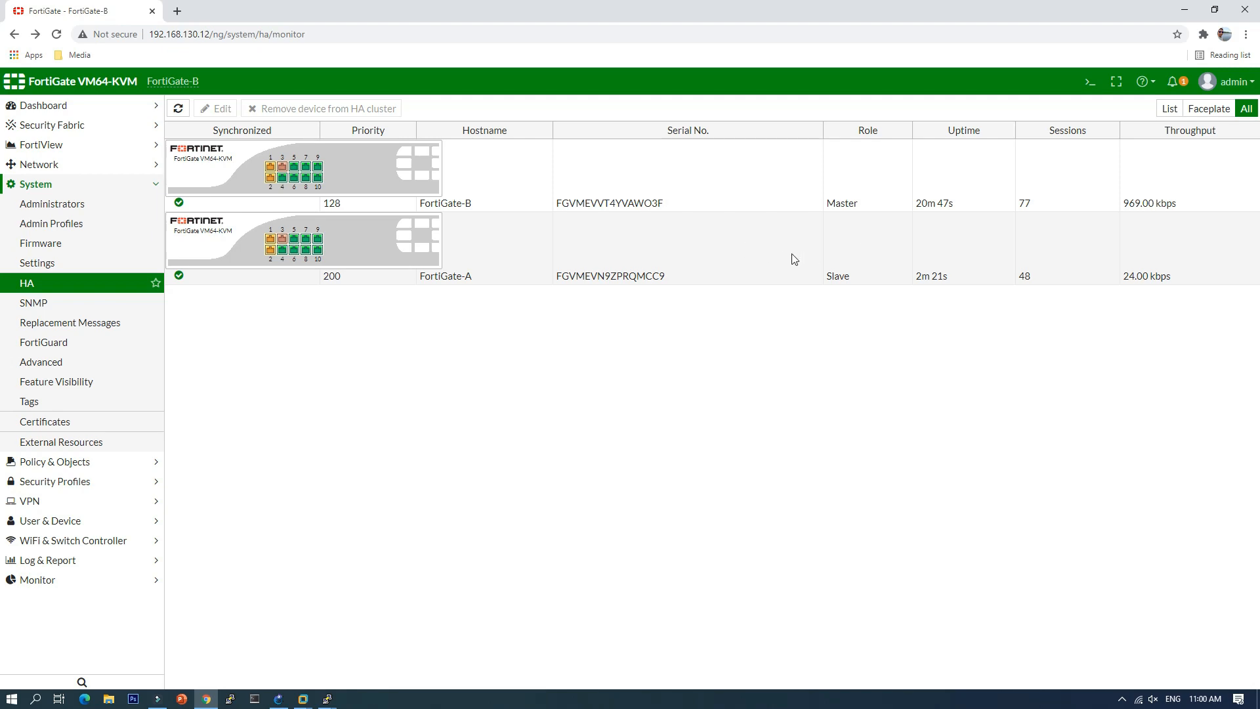
# Step: Enter FortiGate-A's HA configuration with 'conf sys ha' and show that override is disabled
pyautogui.moveTo(330, 701)
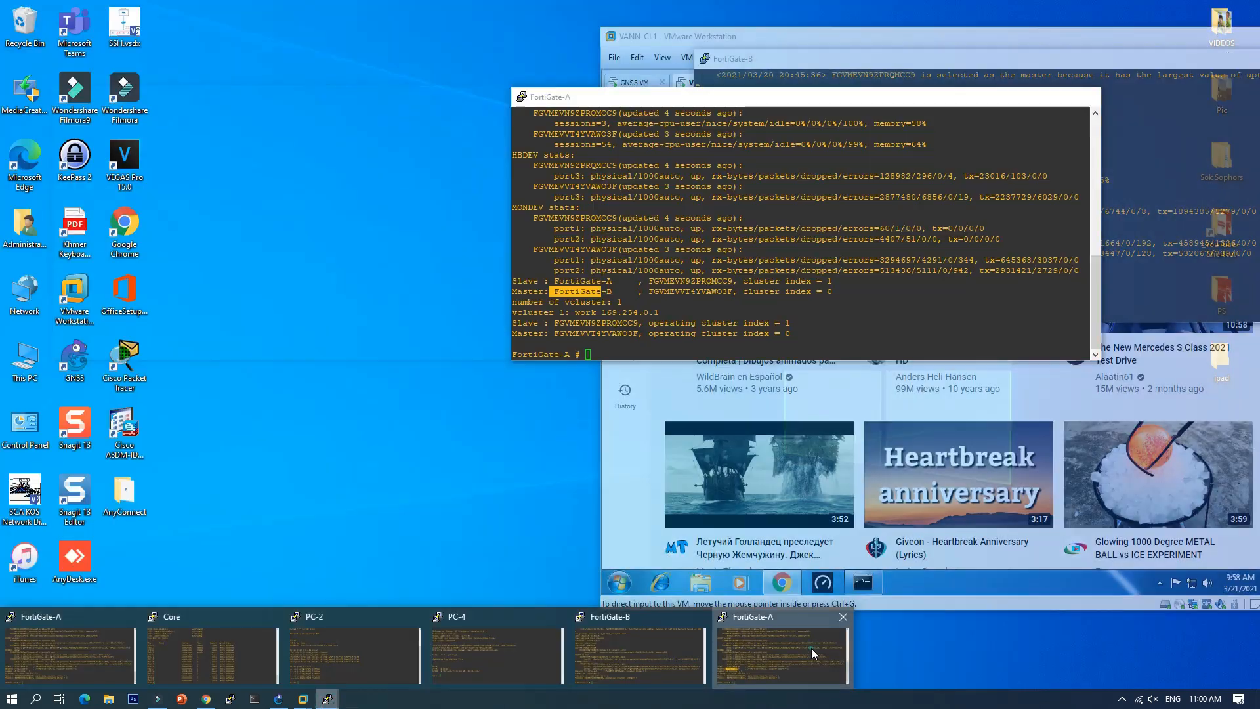
pyautogui.click(814, 651)
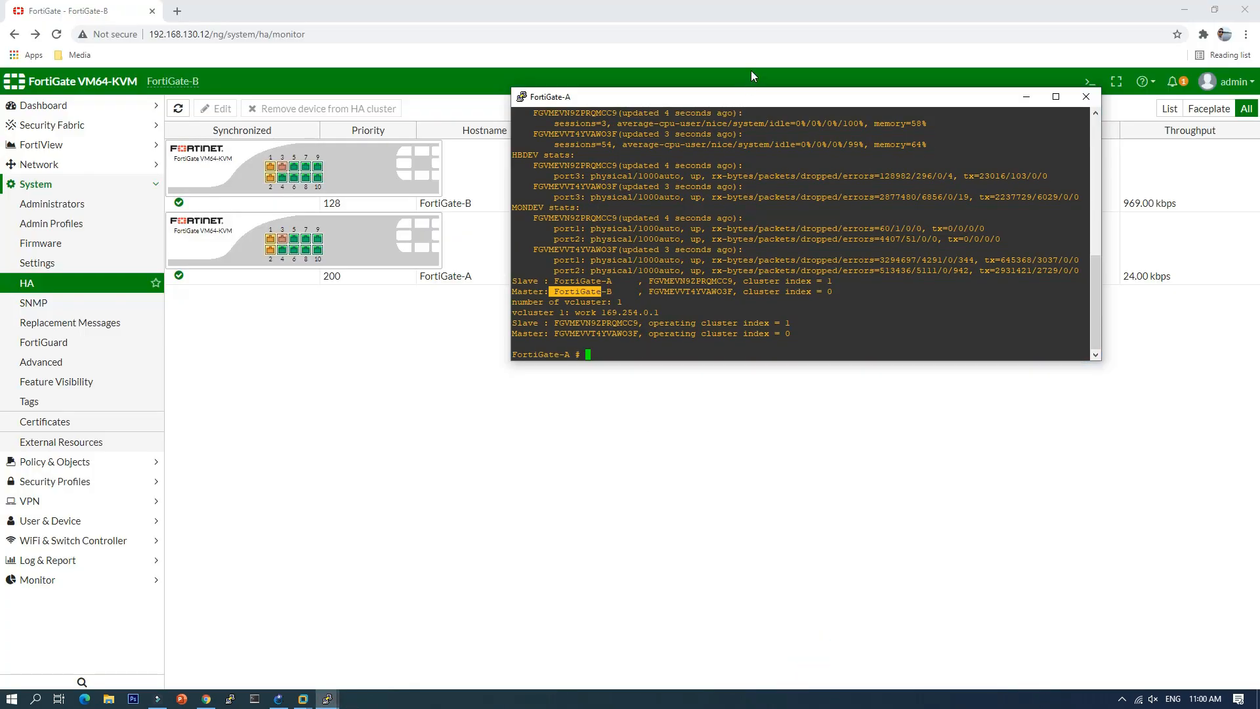
pyautogui.moveTo(751, 97); pyautogui.dragTo(625, 182)
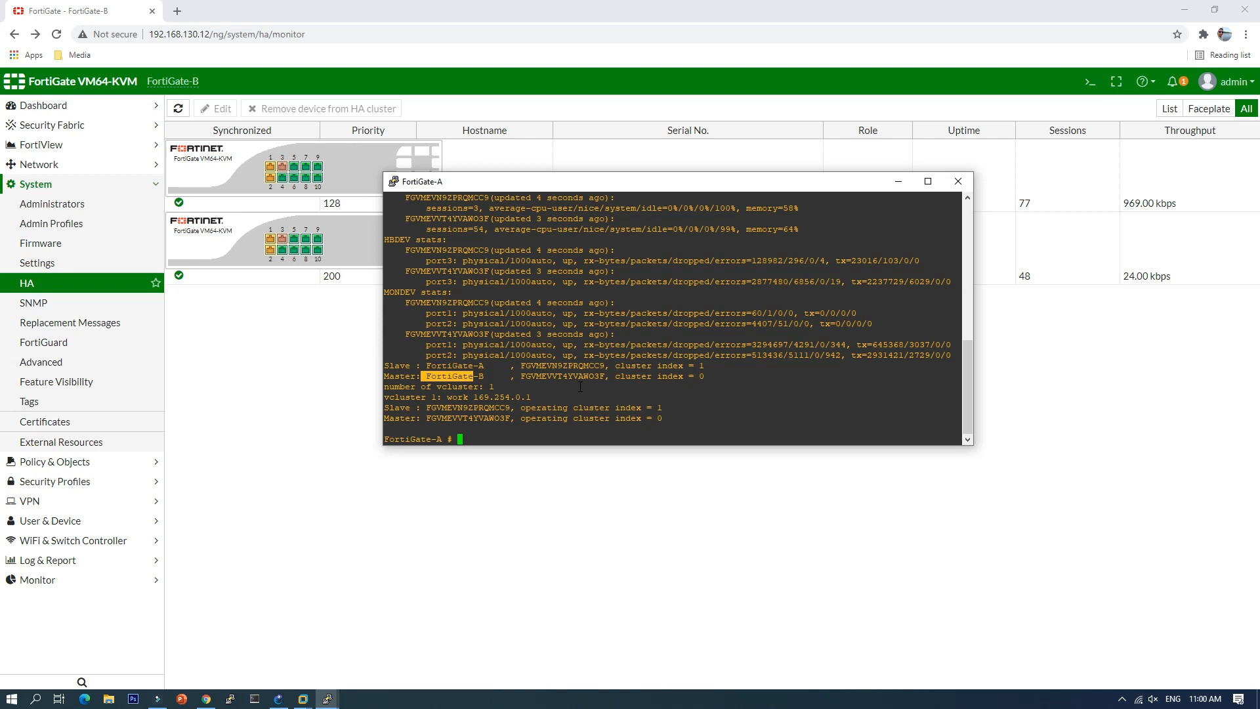
pyautogui.write('conf sys ha')
pyautogui.press('Return')
pyautogui.write('sh')
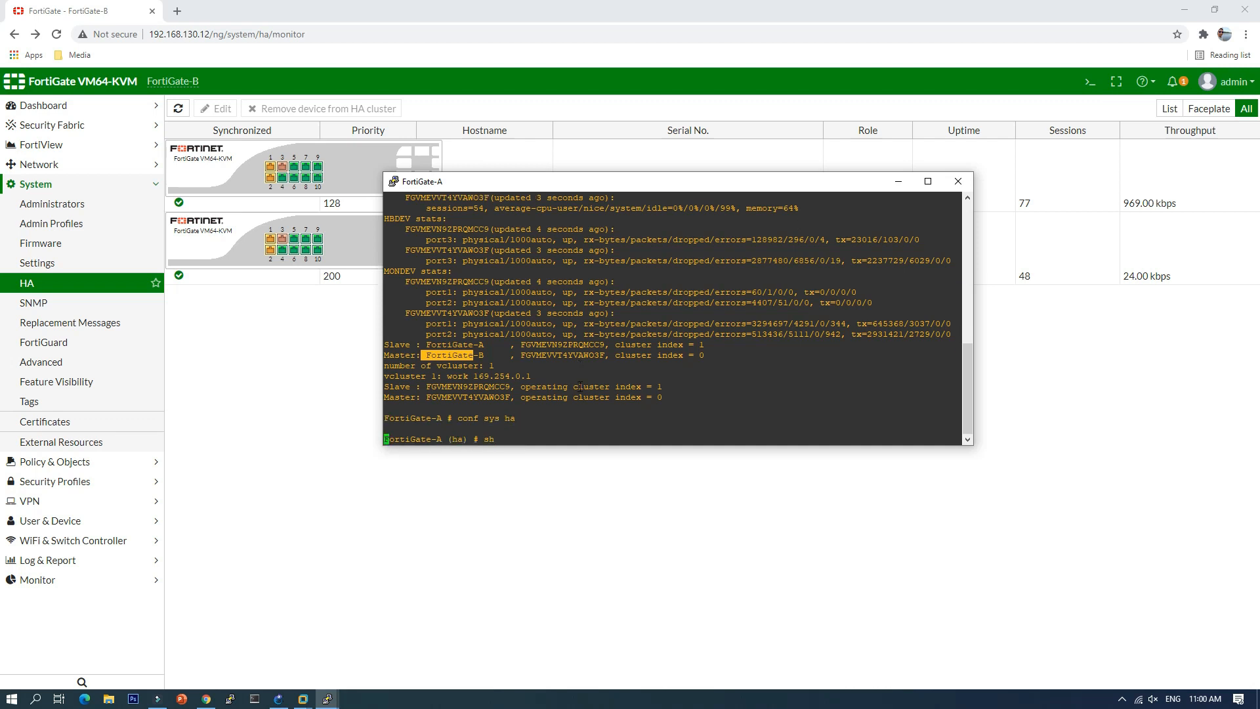
pyautogui.press('Return')
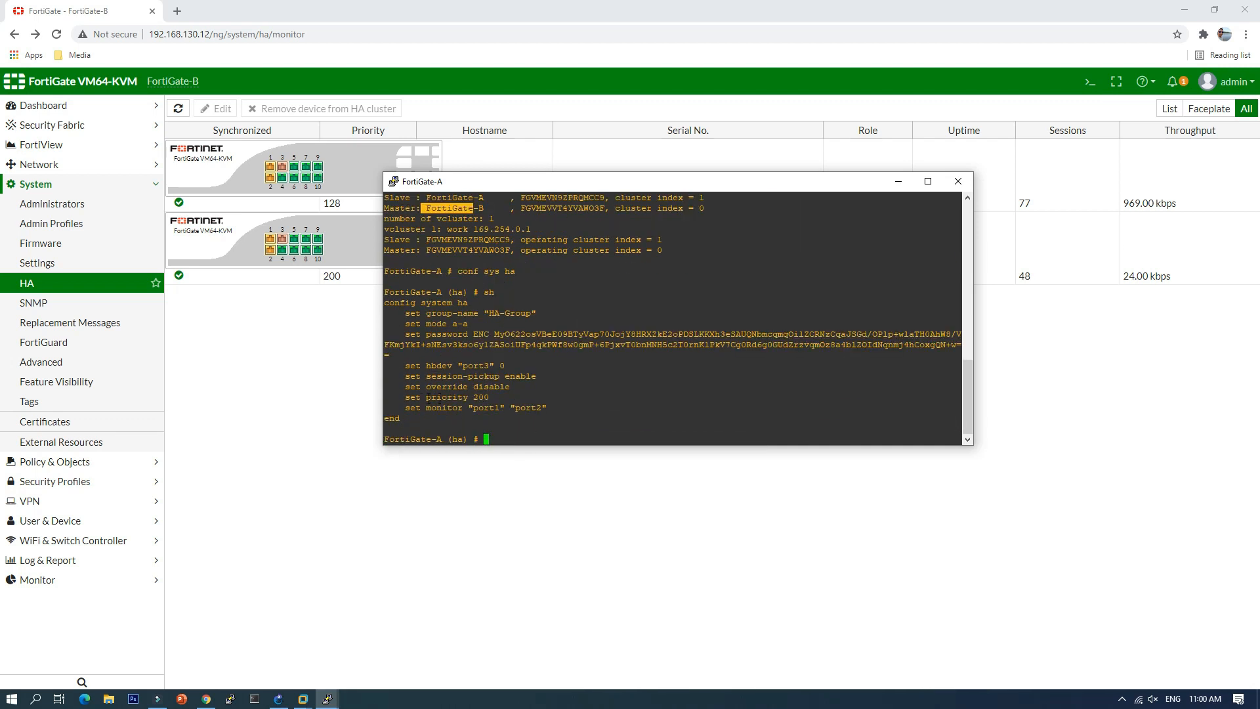
pyautogui.moveTo(405, 387); pyautogui.dragTo(518, 388)
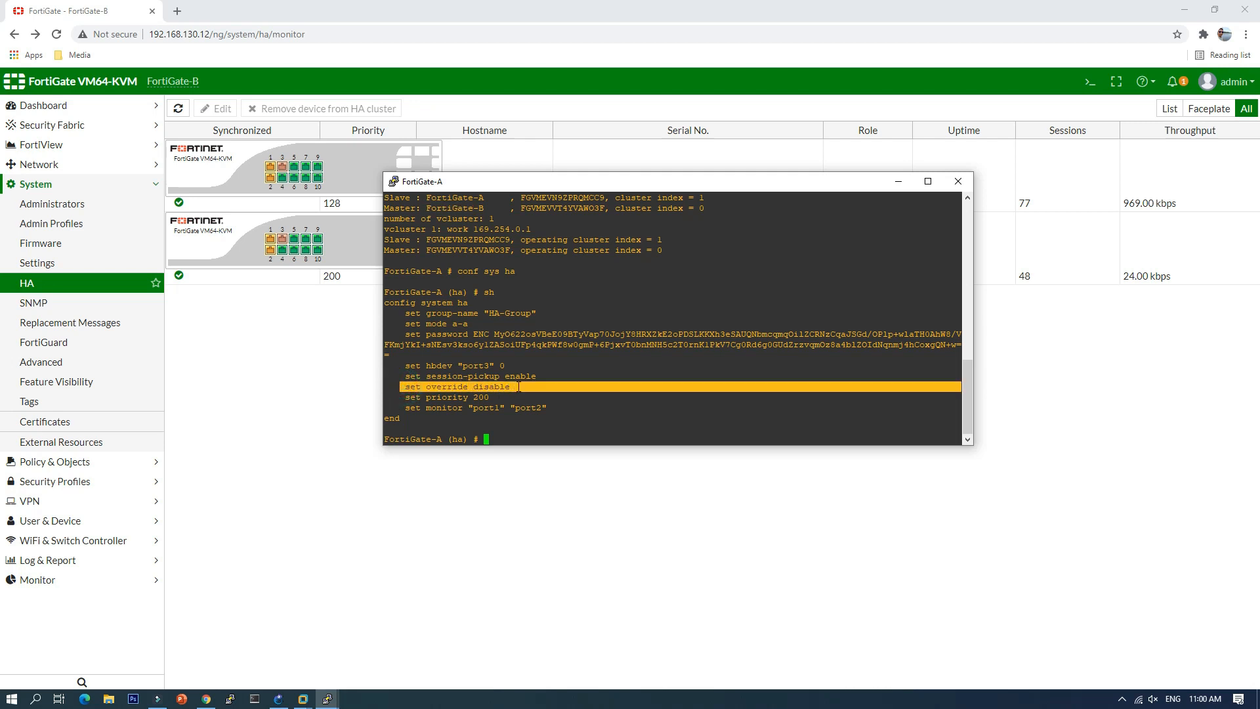
pyautogui.click(435, 406)
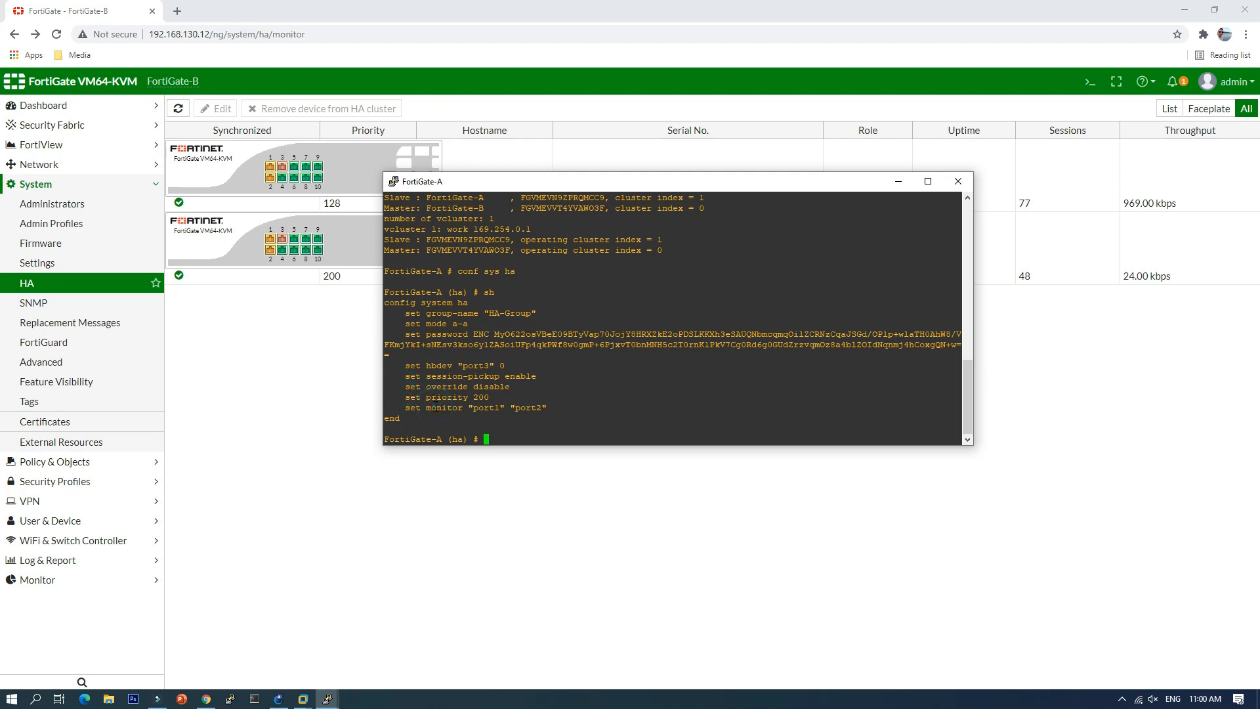
# Step: Enable HA override, verify it, save with 'end', and display the HA status
pyautogui.write('set override enable')
pyautogui.press('Return')
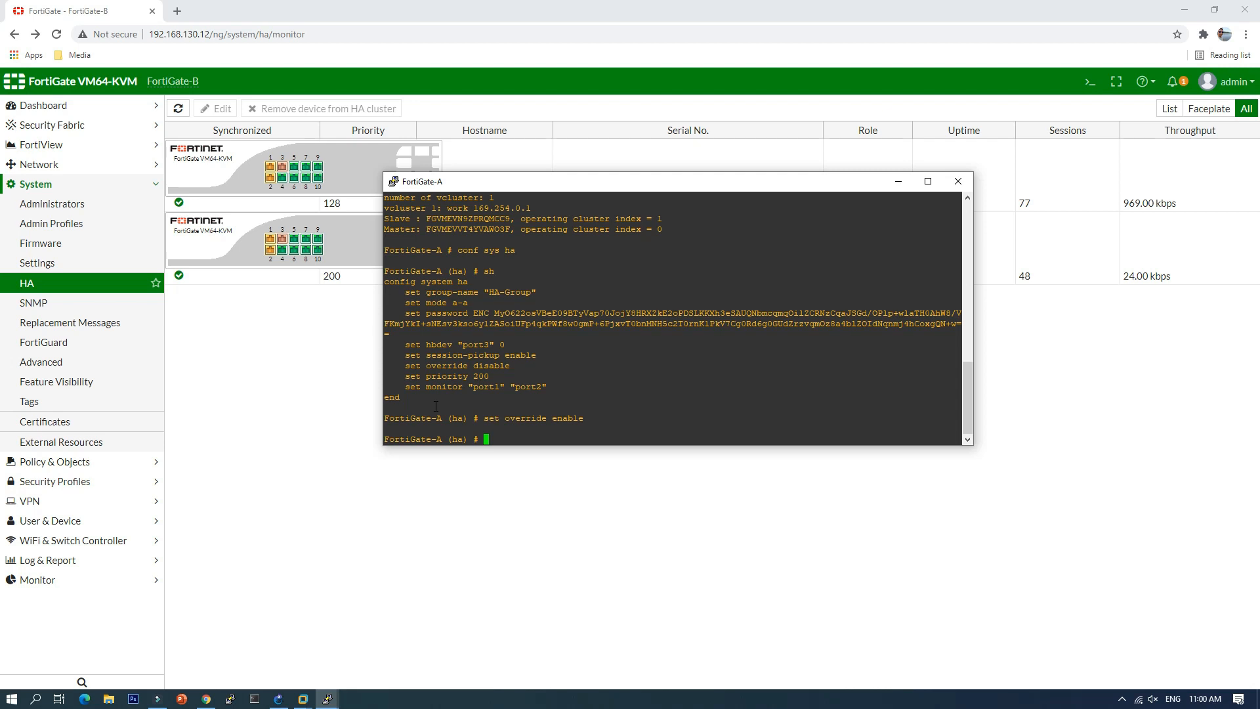
pyautogui.write('sh')
pyautogui.press('Return')
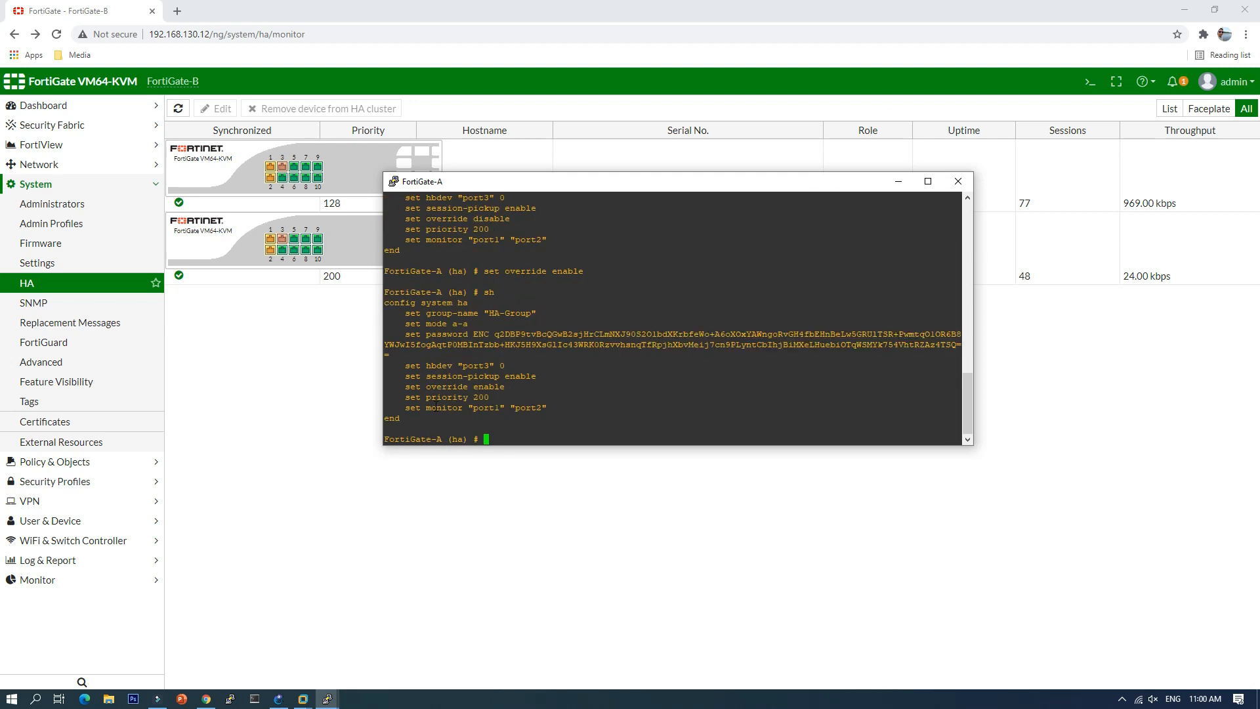
pyautogui.write('end')
pyautogui.press('Return')
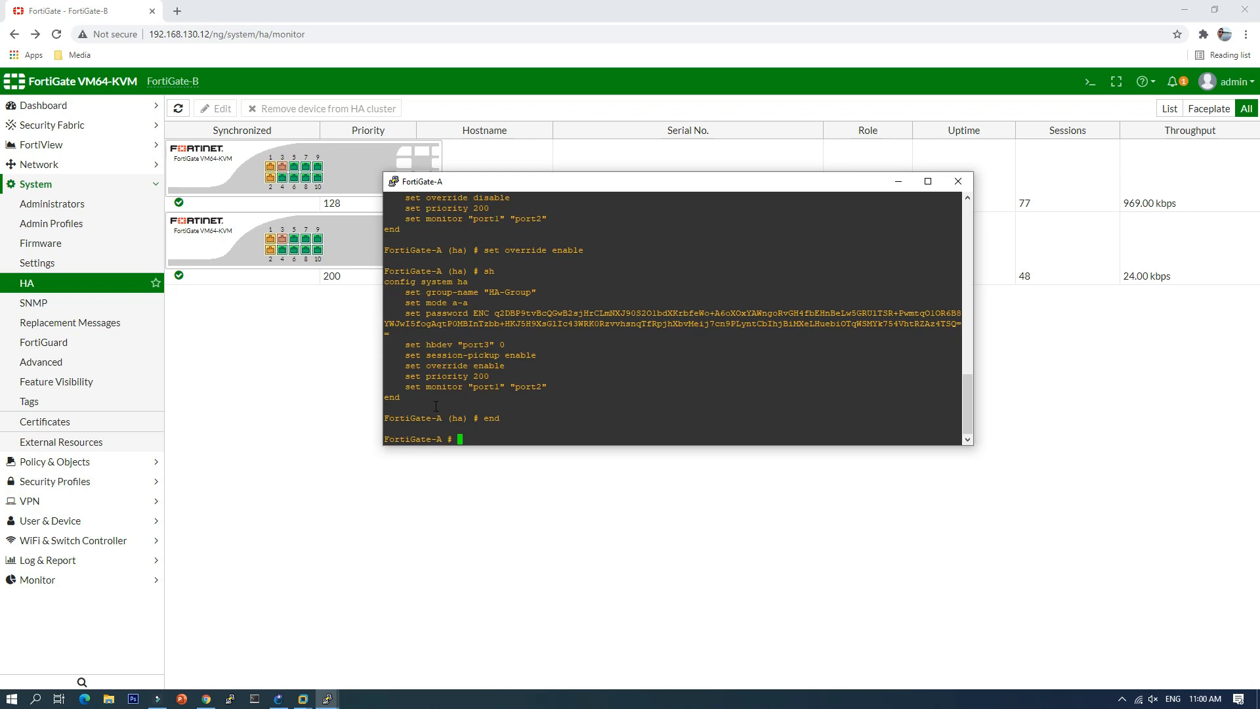
pyautogui.write('get sys ha sta')
pyautogui.press('Return')
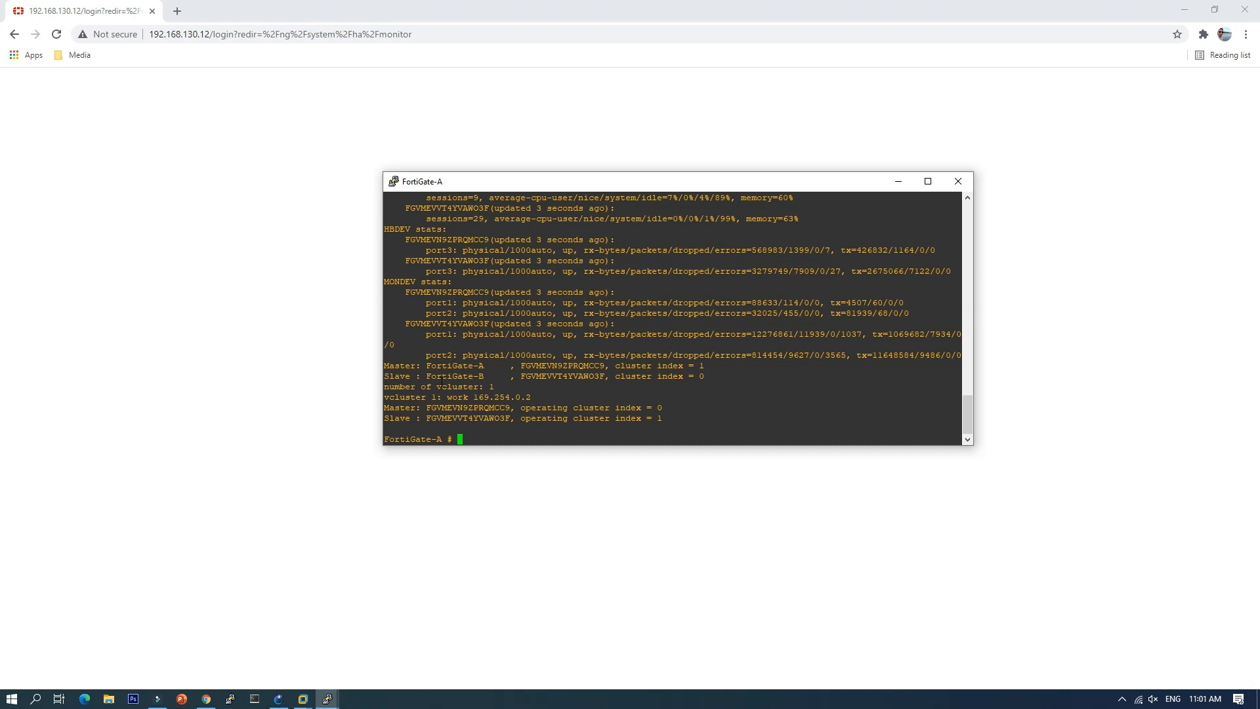
# Step: Log back in to the web GUI at 192.168.130.12 as admin
pyautogui.click(306, 279)
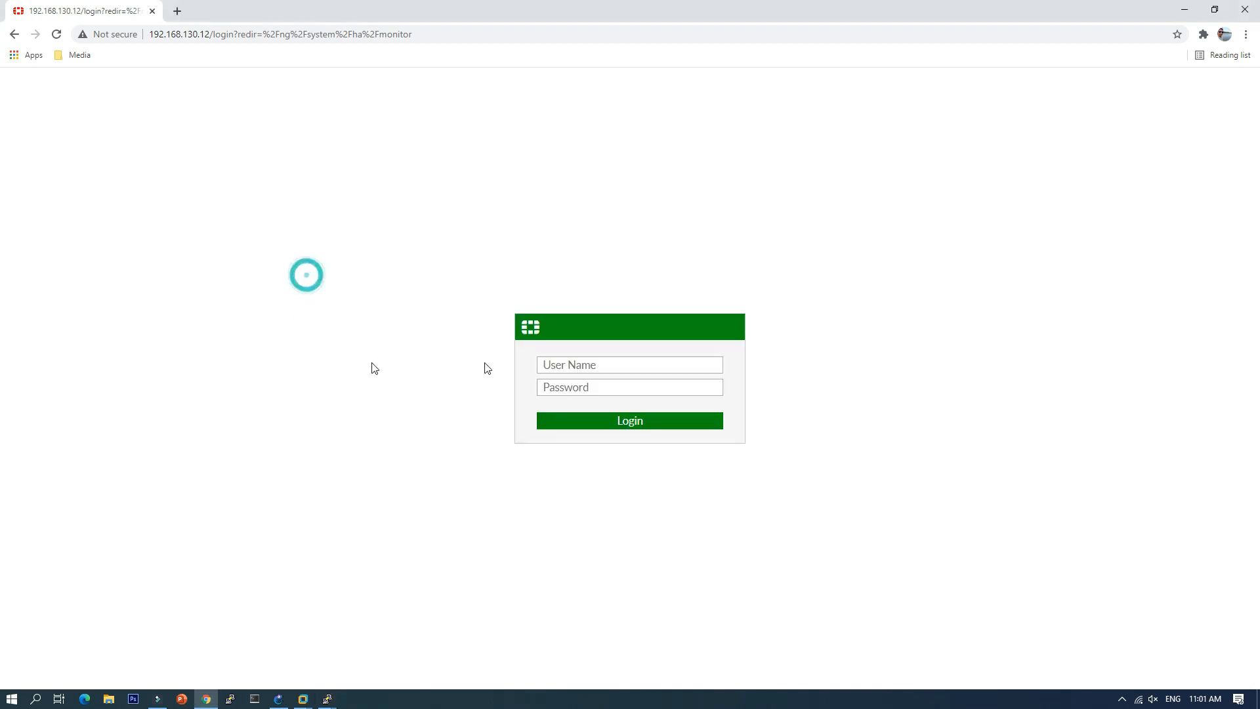
pyautogui.click(592, 364)
pyautogui.write('admin')
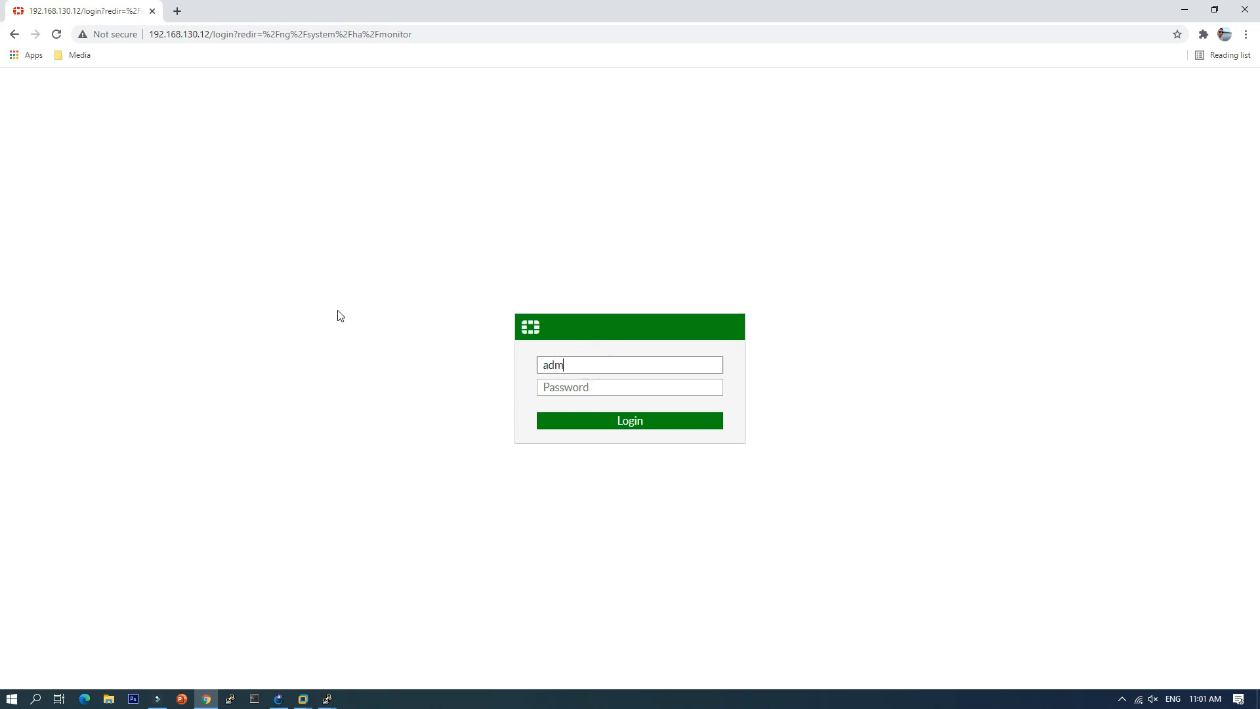
pyautogui.press('Return')
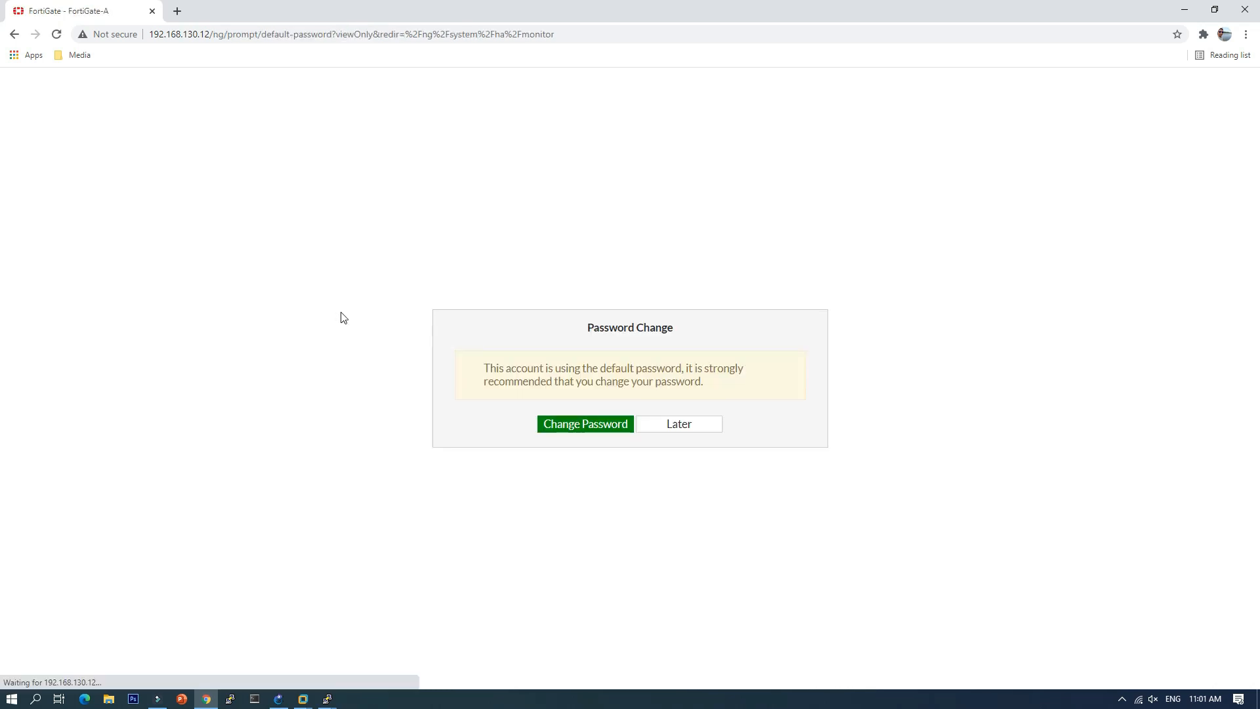
# Step: Choose Later on the password prompt and inspect the FortiGate-A Master and FortiGate-B Slave rows
pyautogui.click(668, 427)
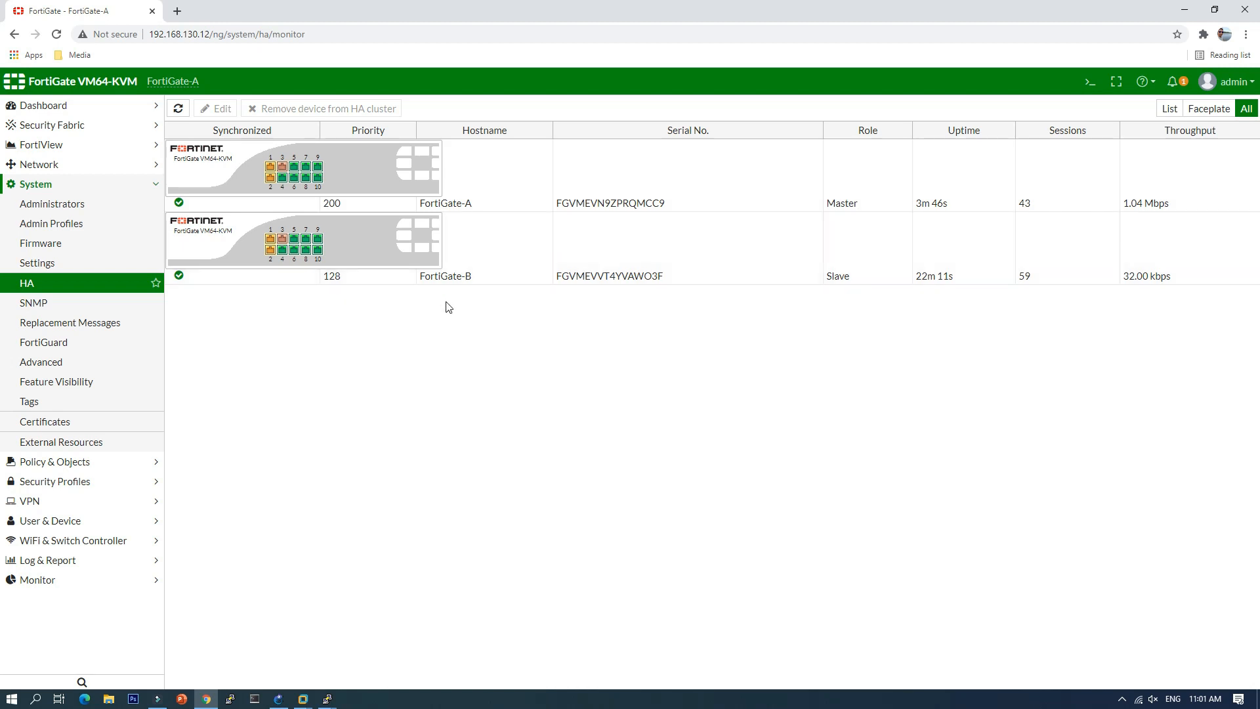
pyautogui.click(415, 176)
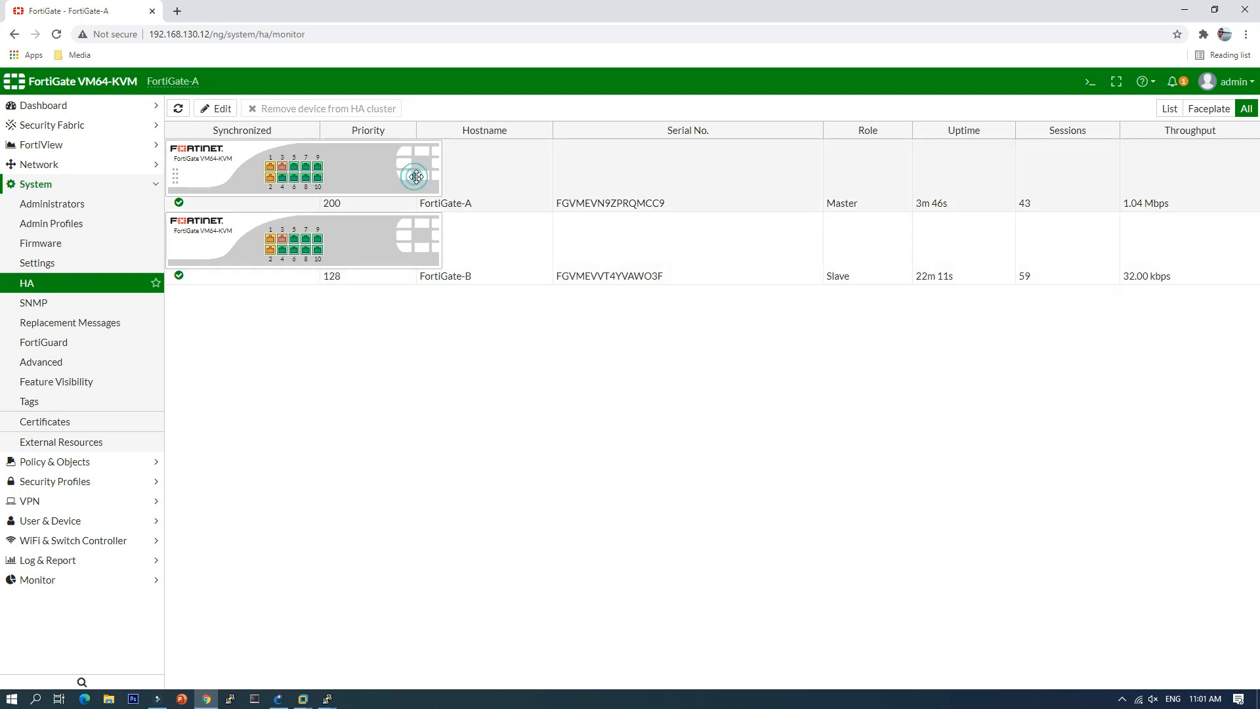
pyautogui.click(421, 258)
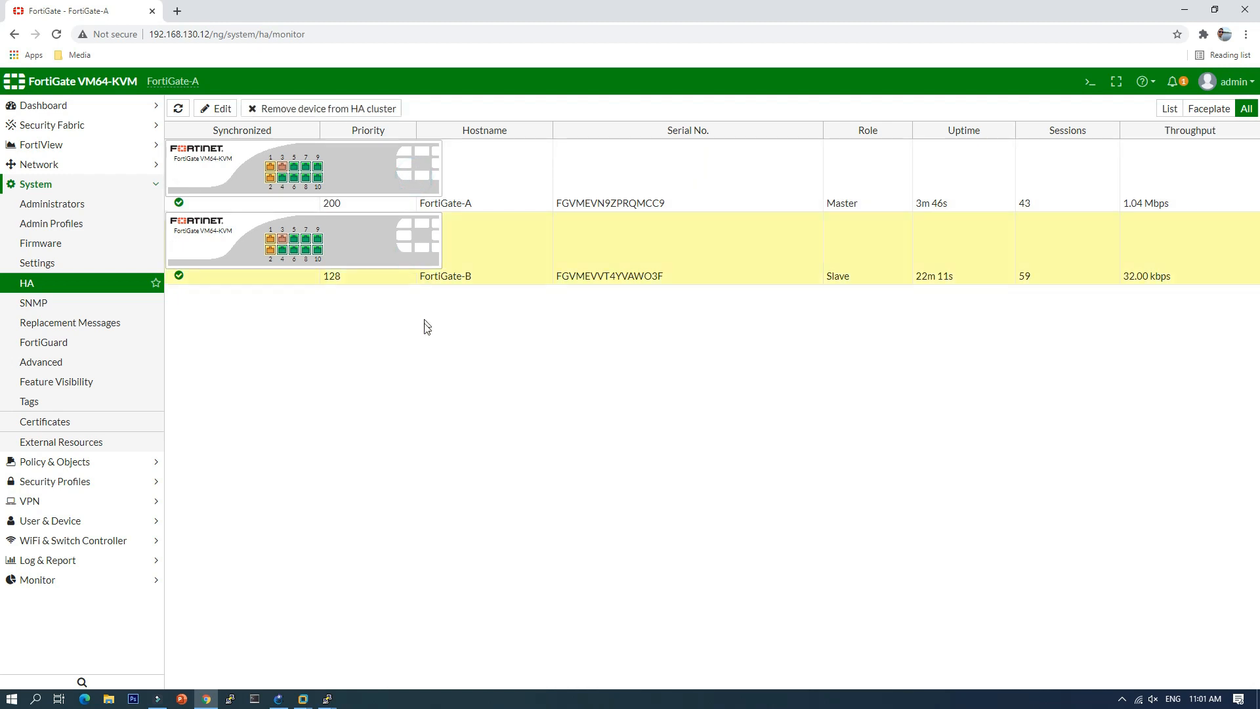
pyautogui.click(402, 174)
pyautogui.click(388, 223)
pyautogui.click(381, 164)
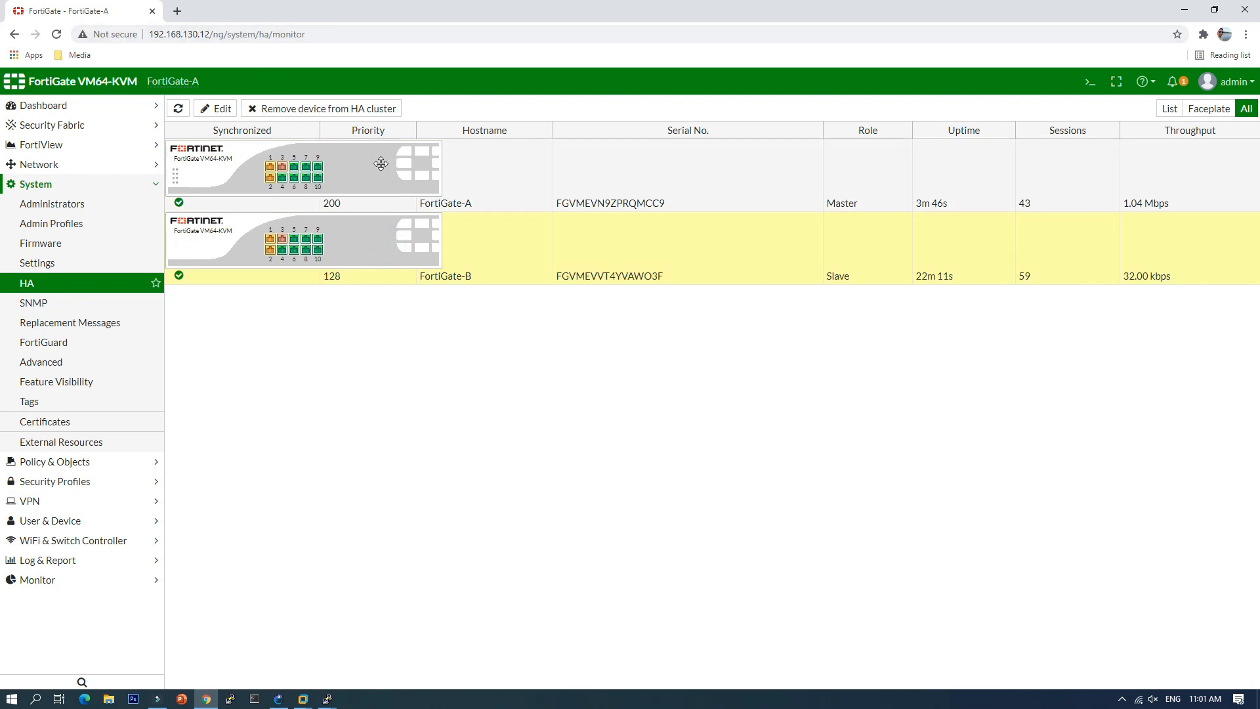
pyautogui.click(380, 243)
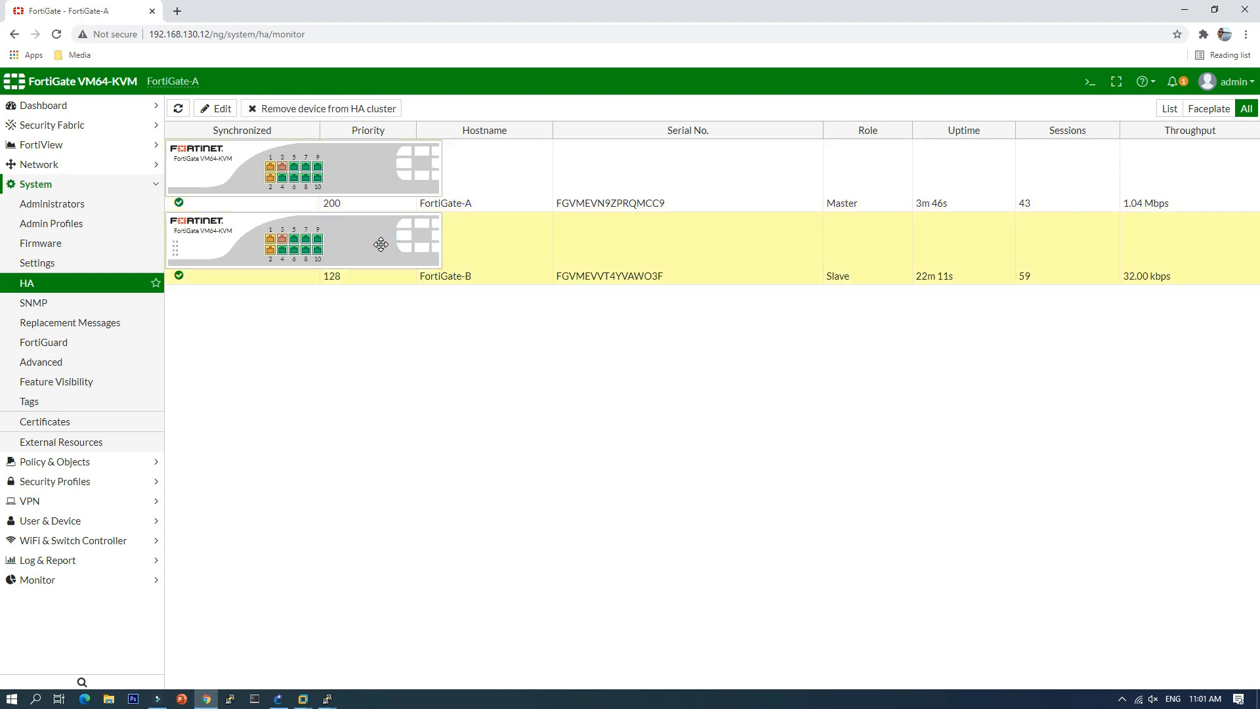
pyautogui.click(403, 176)
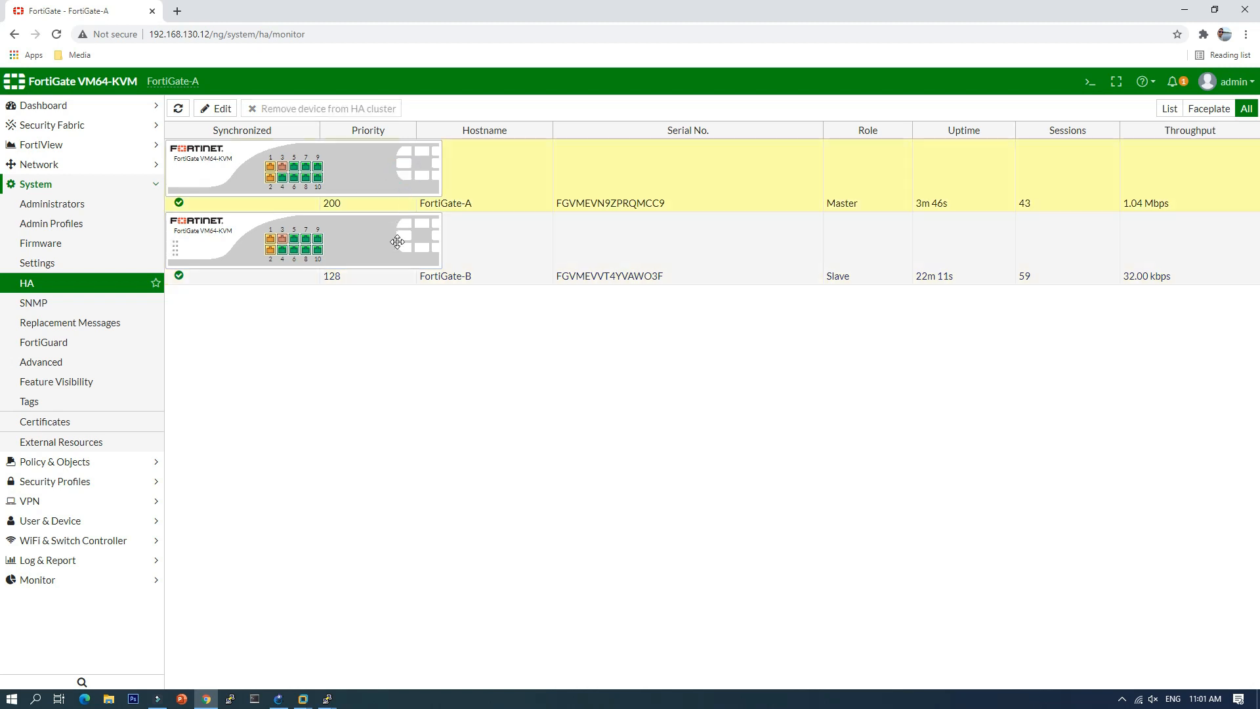
pyautogui.click(397, 241)
pyautogui.click(394, 164)
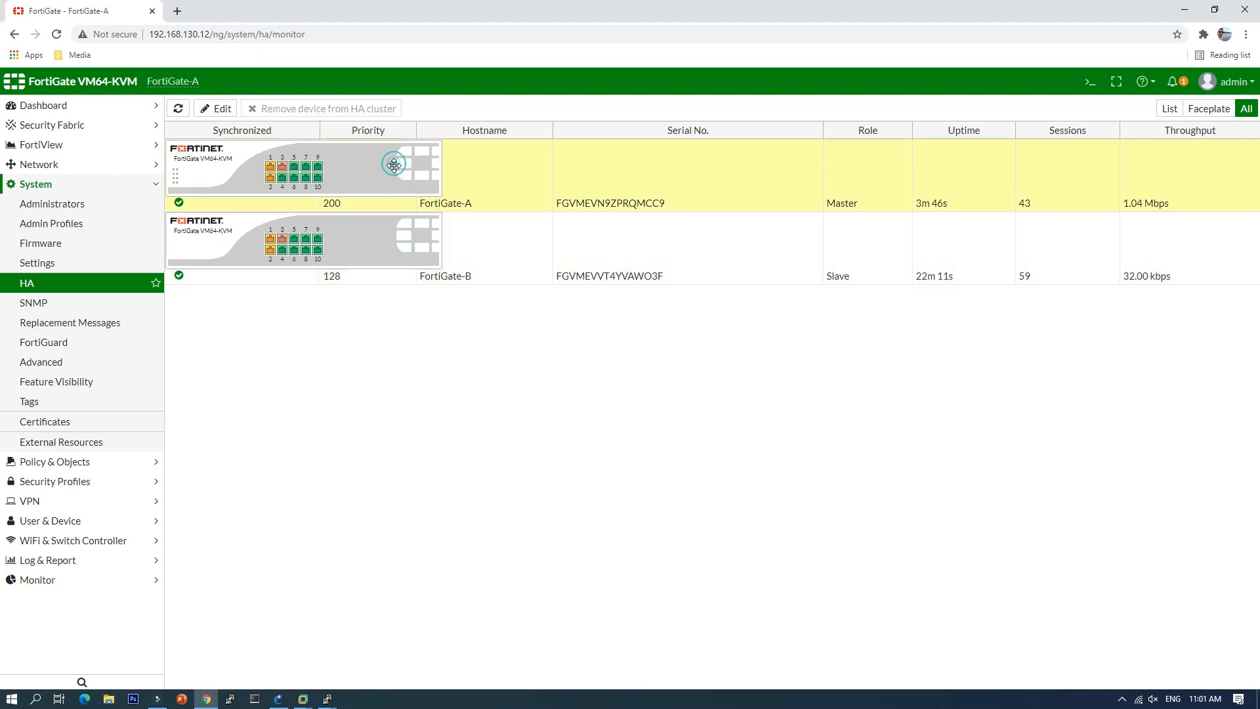
pyautogui.click(387, 238)
pyautogui.click(395, 173)
pyautogui.click(394, 244)
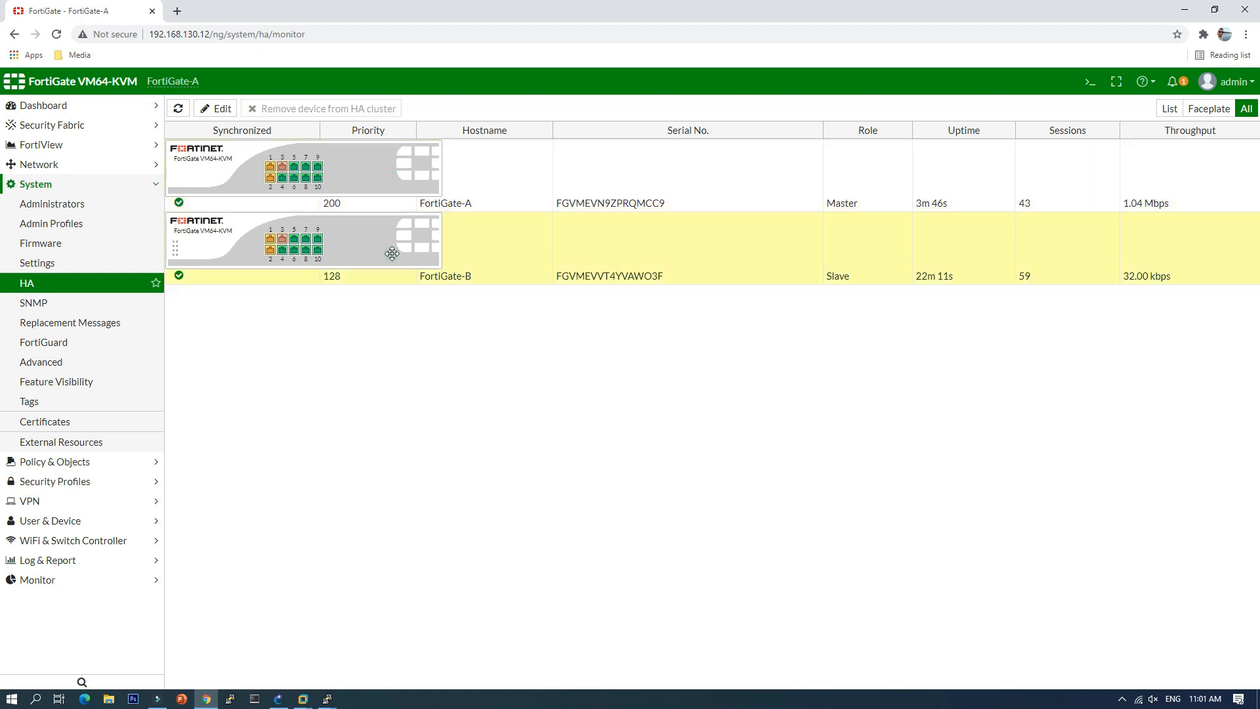
pyautogui.click(327, 699)
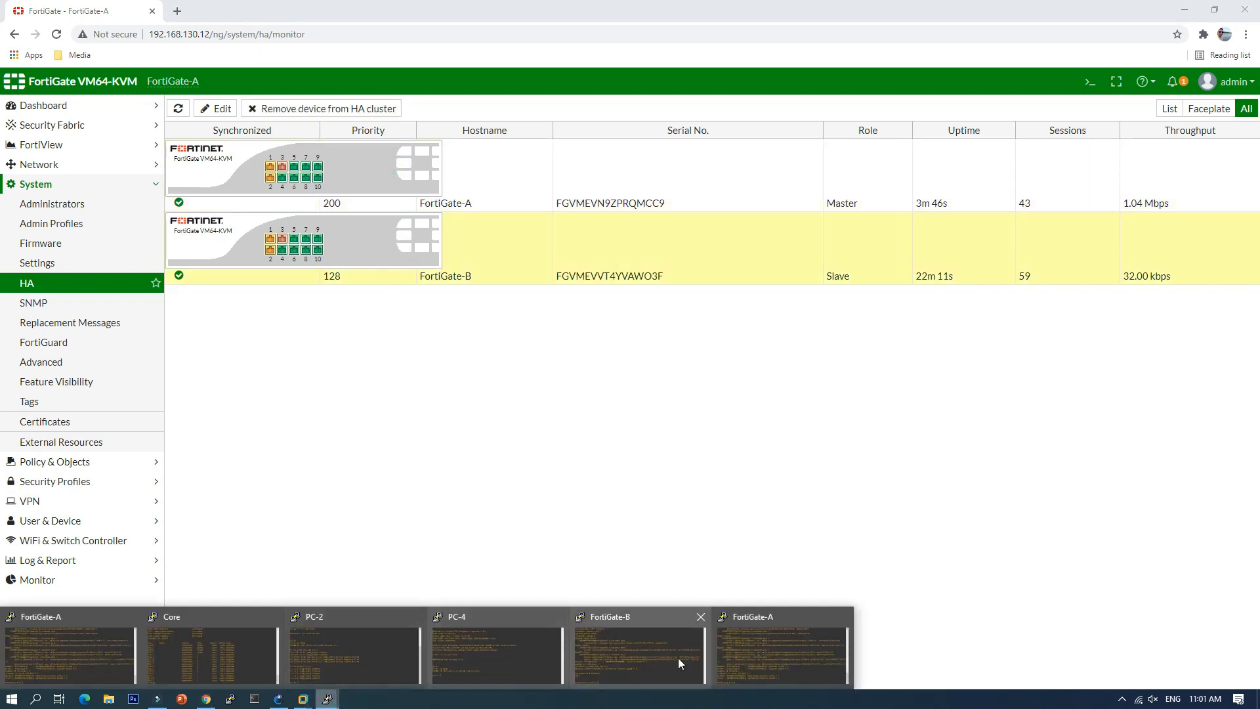
# Step: Enter FortiGate-A's port1 interface configuration and show its current IP and alias settings
pyautogui.click(765, 659)
pyautogui.moveTo(614, 186); pyautogui.dragTo(599, 265)
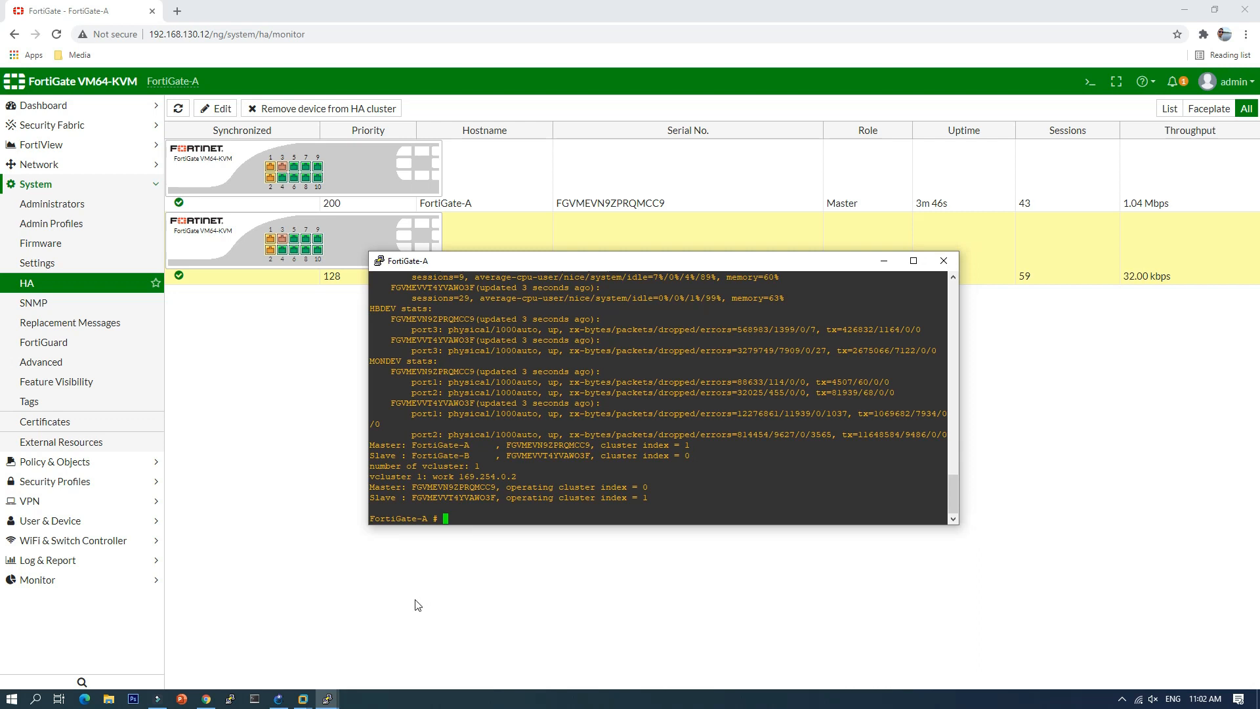
pyautogui.write('conf sys interface')
pyautogui.press('Return')
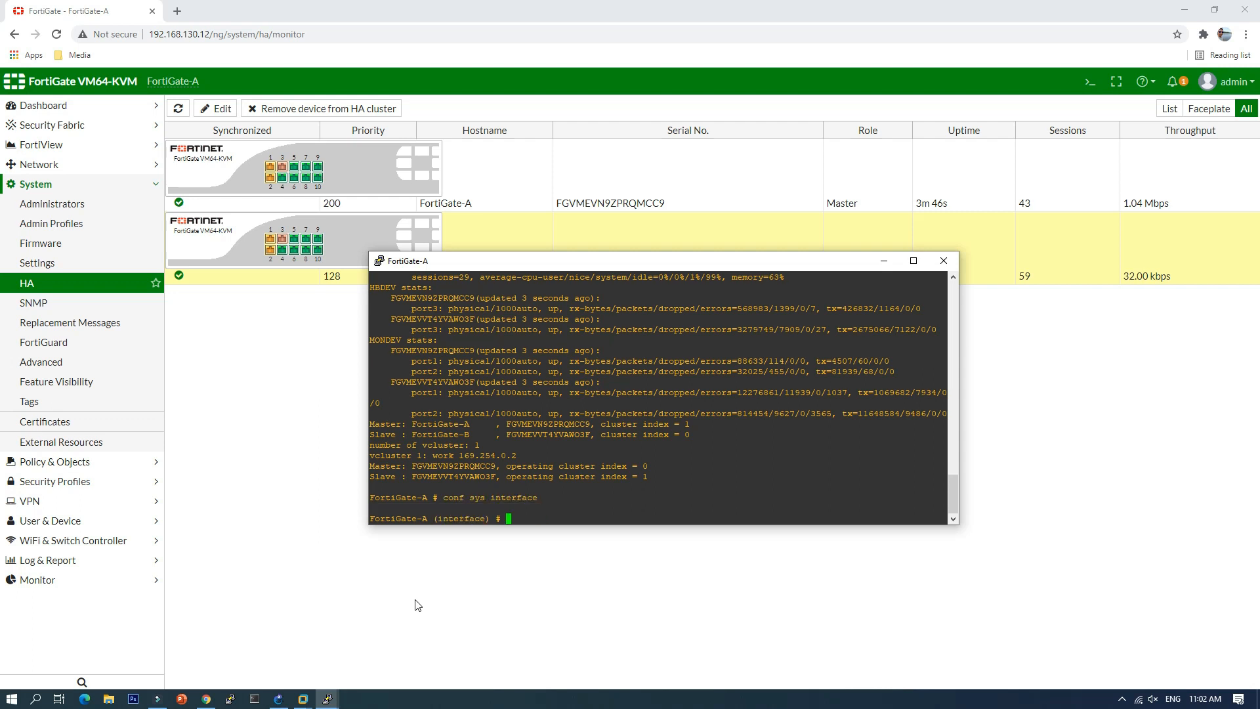
pyautogui.write('edit port1')
pyautogui.press('Return')
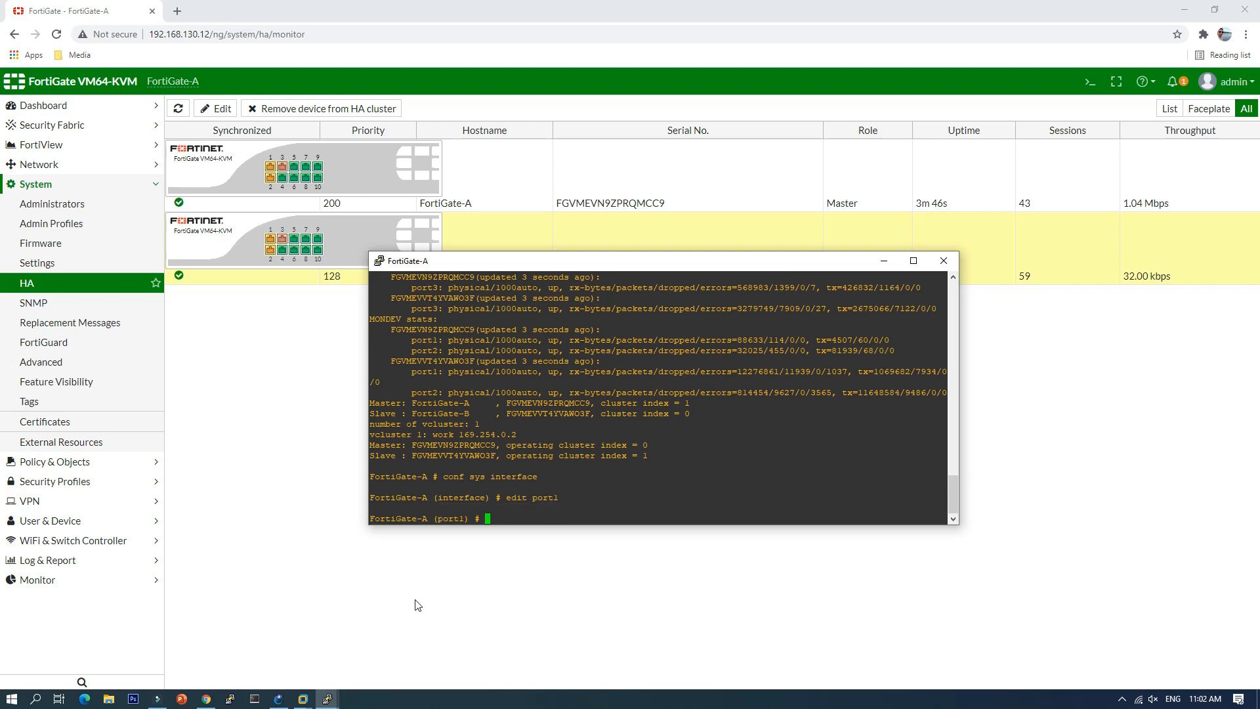
pyautogui.write('sh')
pyautogui.press('Return')
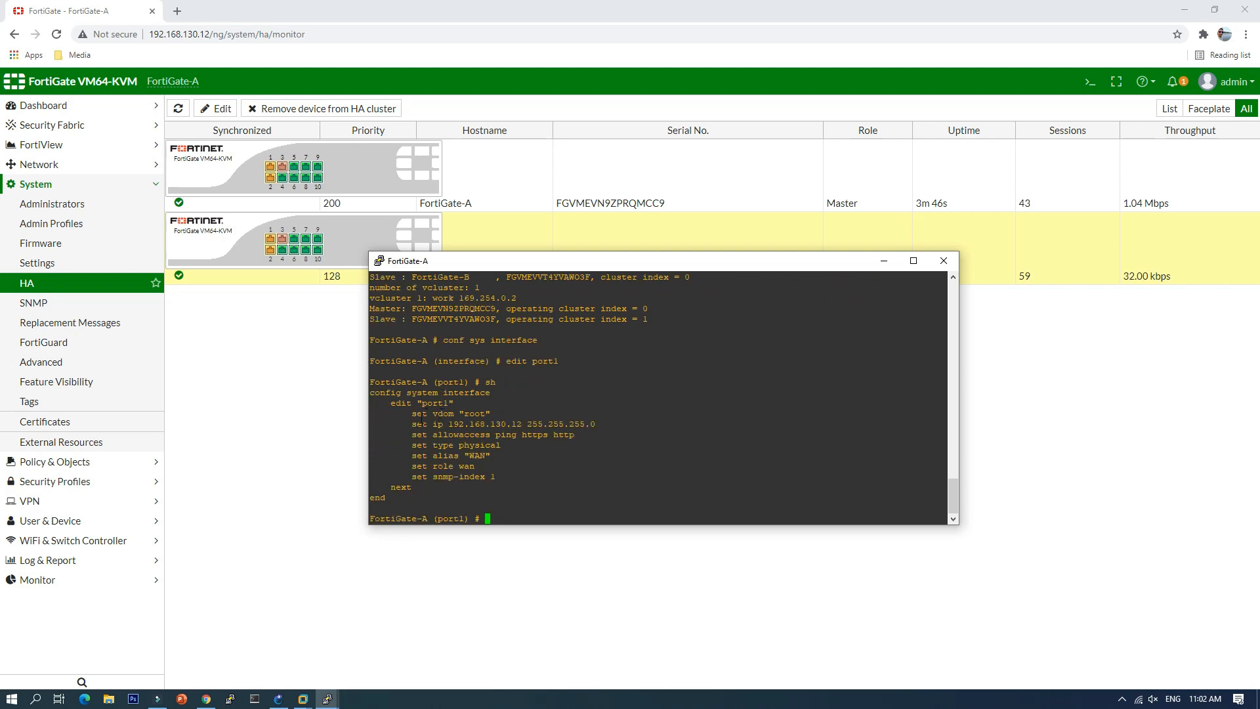
pyautogui.moveTo(412, 424); pyautogui.dragTo(517, 434)
pyautogui.moveTo(449, 455); pyautogui.dragTo(473, 466)
pyautogui.click(491, 511)
# Step: Set port1's management-ip to 192.168.130.13/24, verify it, and commit with 'end'
pyautogui.write('set management-ip 192.168.130.13')
pyautogui.press('Return')
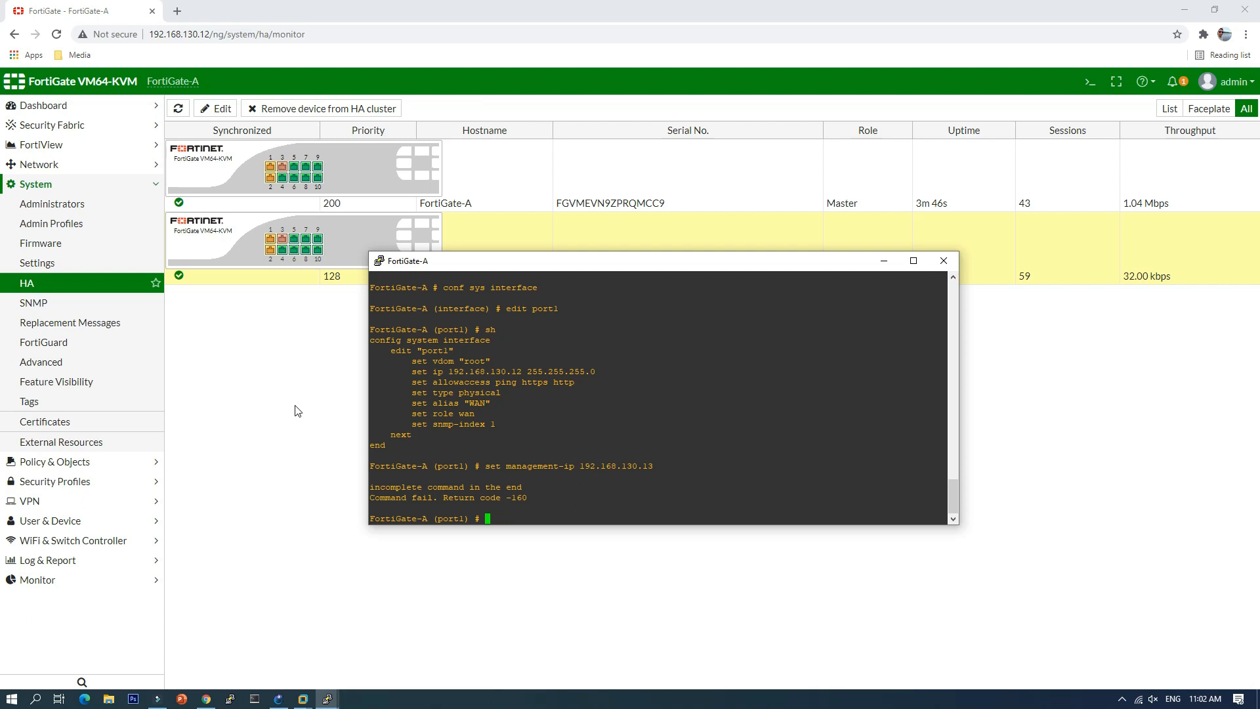
pyautogui.press('Up')
pyautogui.write('/24')
pyautogui.press('Return')
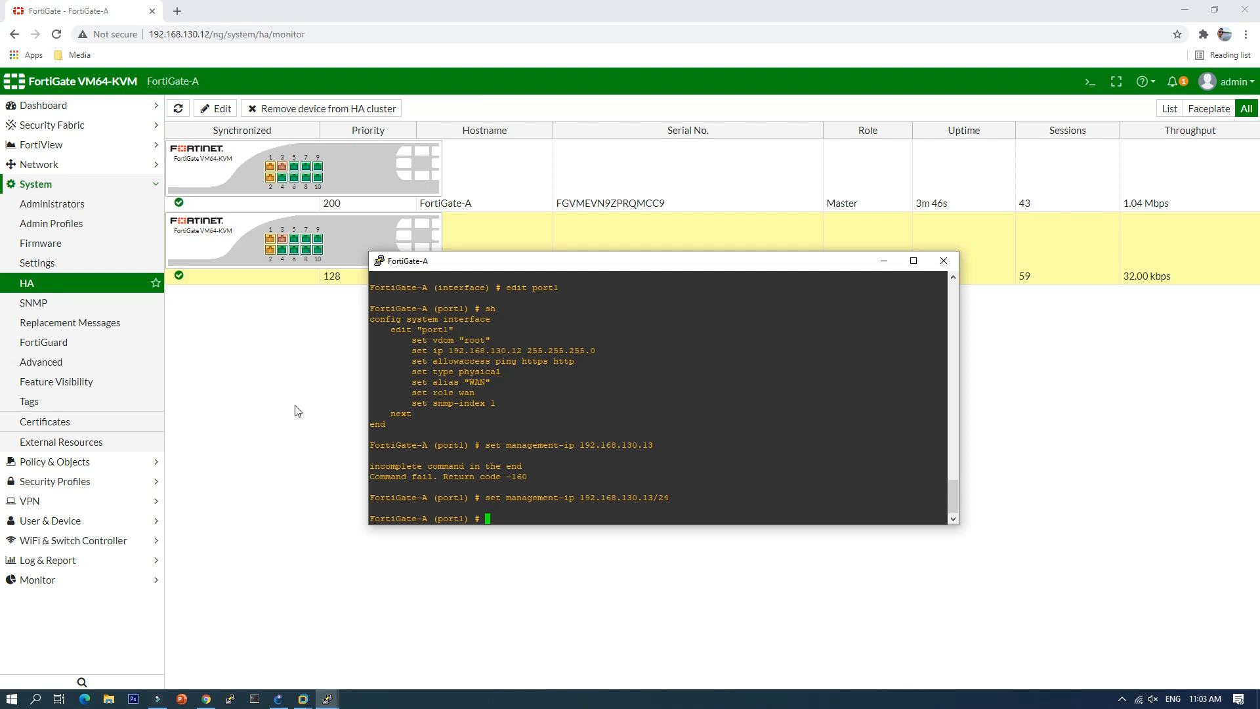
pyautogui.write('sh')
pyautogui.press('Return')
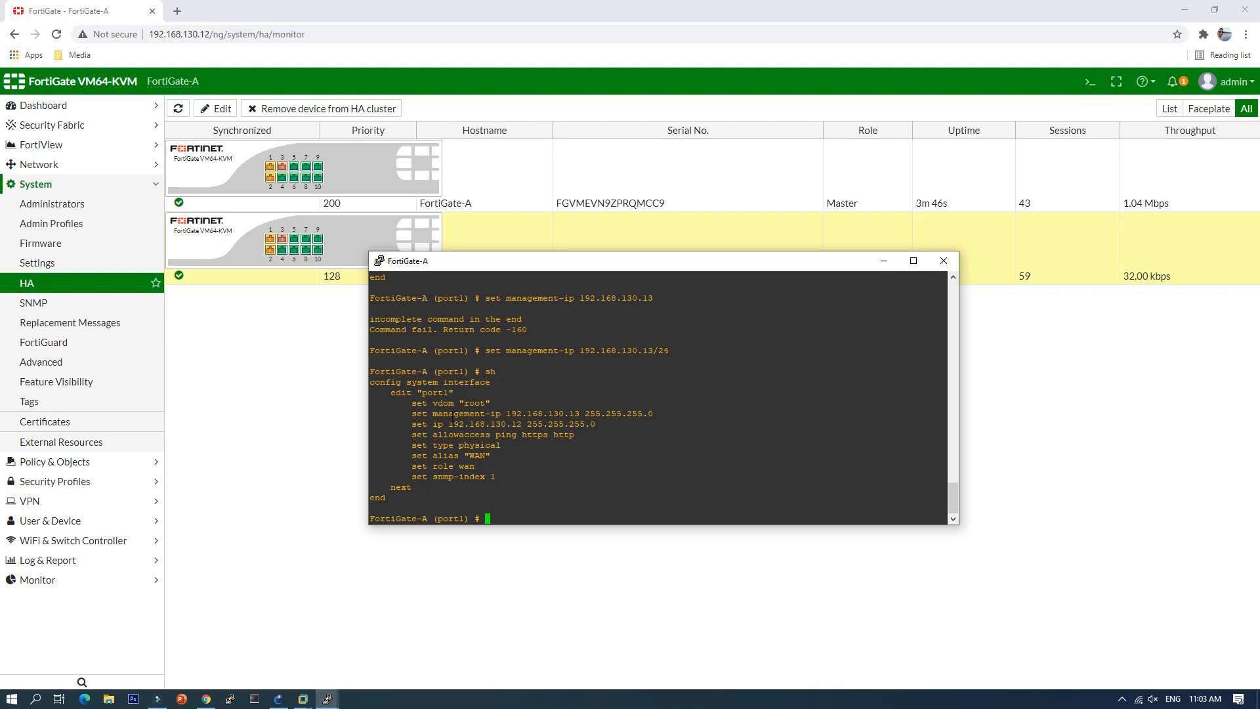
pyautogui.moveTo(445, 417); pyautogui.dragTo(659, 413)
pyautogui.write('end')
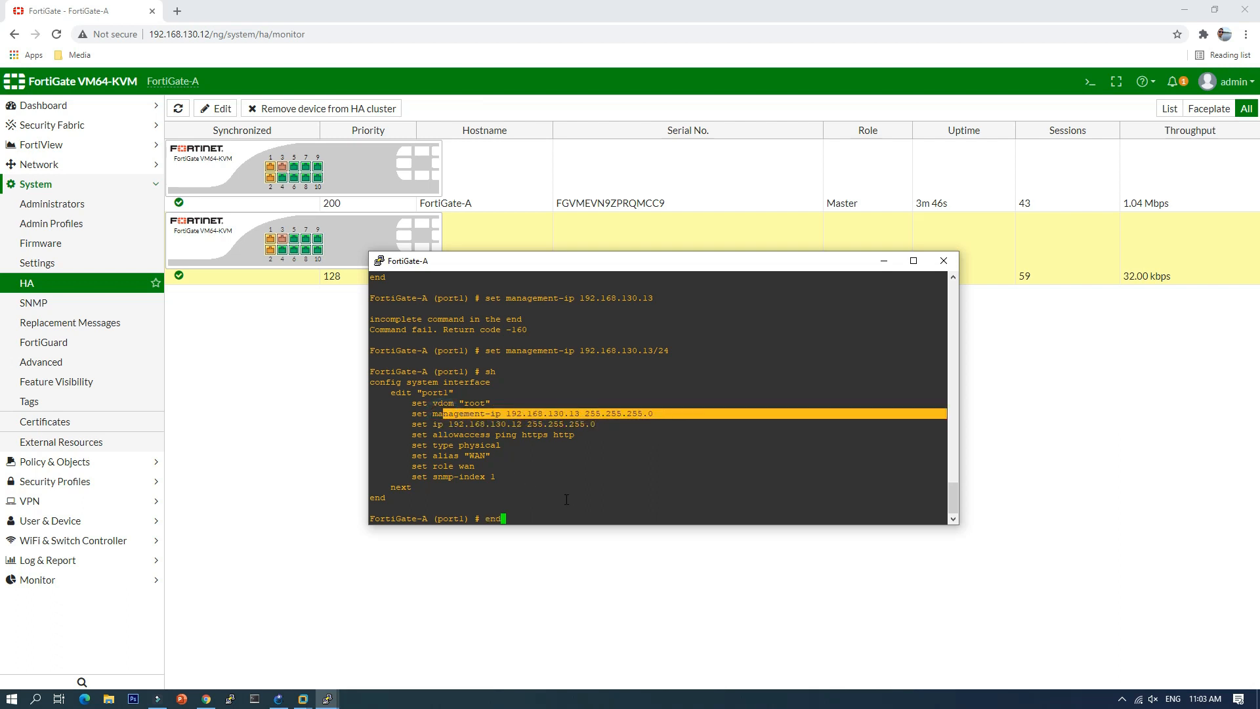
pyautogui.press('Return')
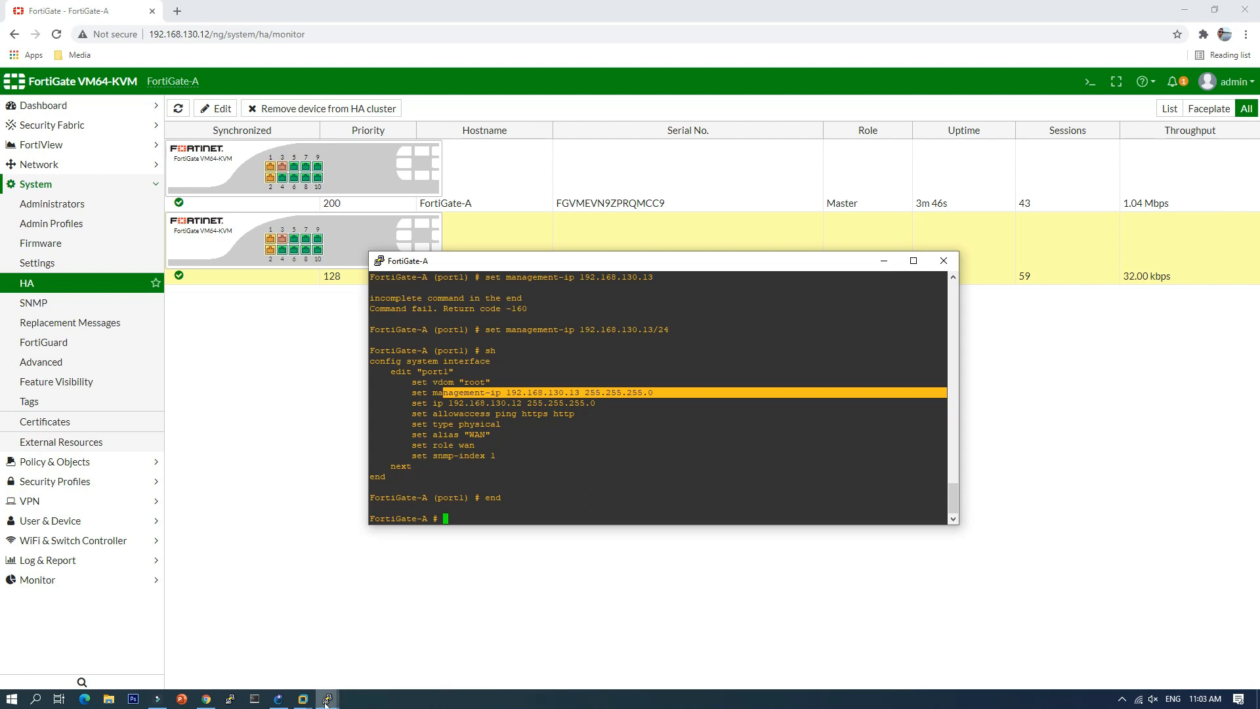
pyautogui.click(327, 698)
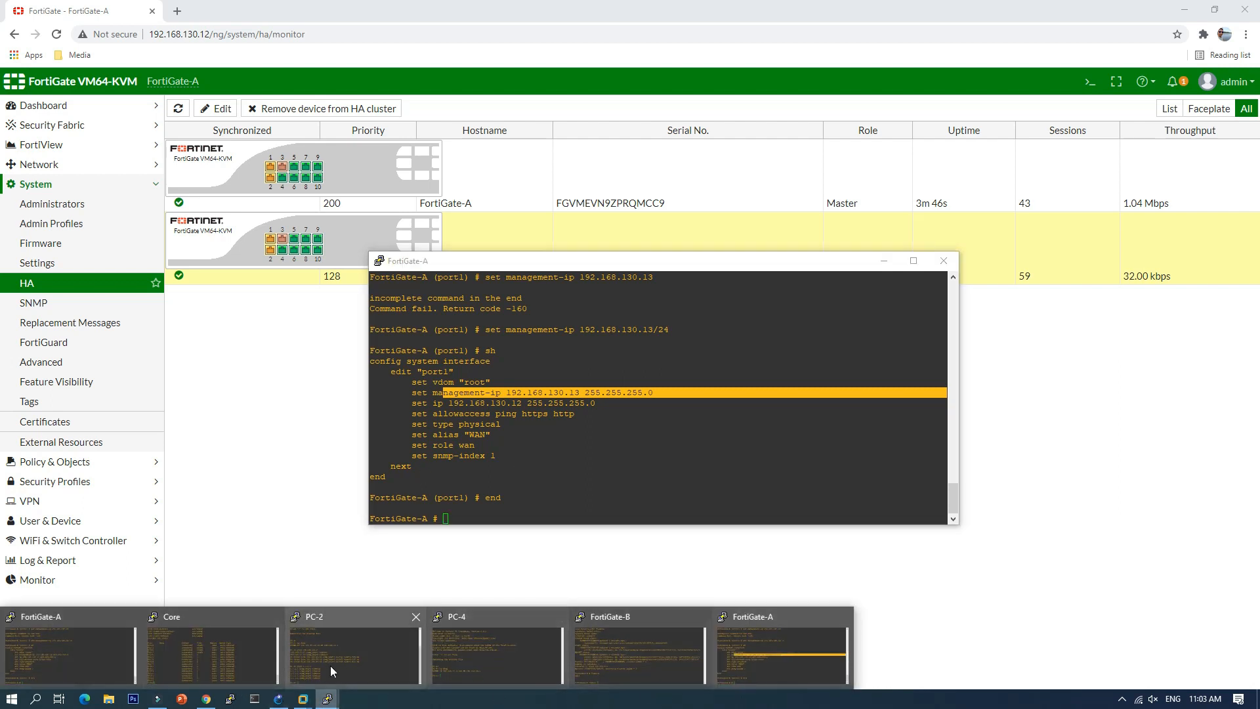
# Step: Arrange the FortiGate-A and FortiGate-B console windows and log in to FortiGate-B as admin
pyautogui.click(630, 659)
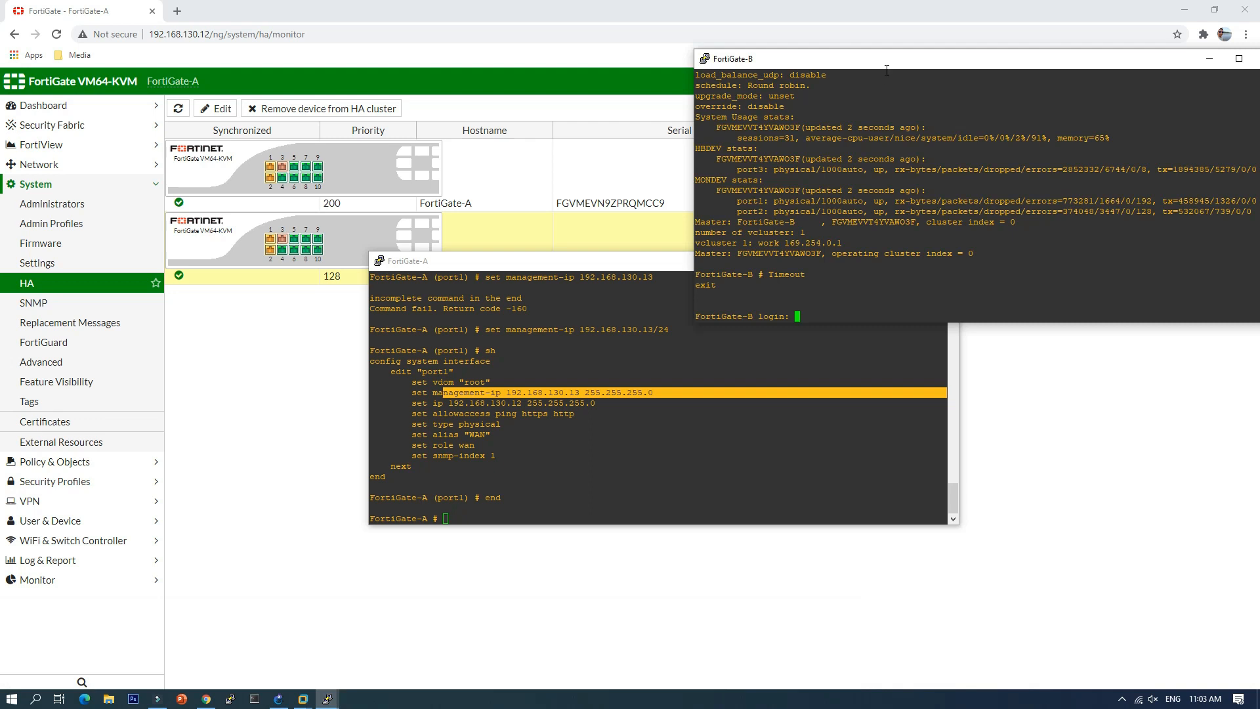
pyautogui.moveTo(888, 61); pyautogui.dragTo(660, 49)
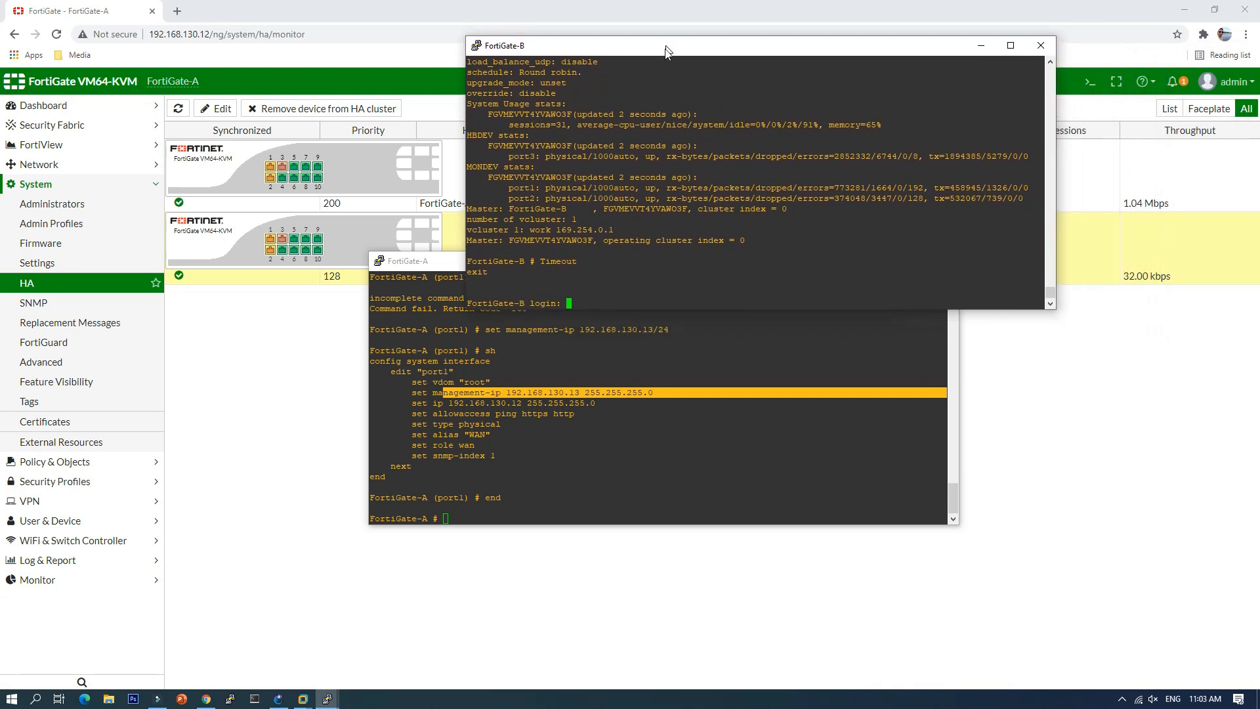
pyautogui.write('a')
pyautogui.moveTo(446, 261); pyautogui.dragTo(273, 283)
pyautogui.moveTo(484, 290); pyautogui.dragTo(309, 302)
pyautogui.moveTo(642, 48); pyautogui.dragTo(713, 119)
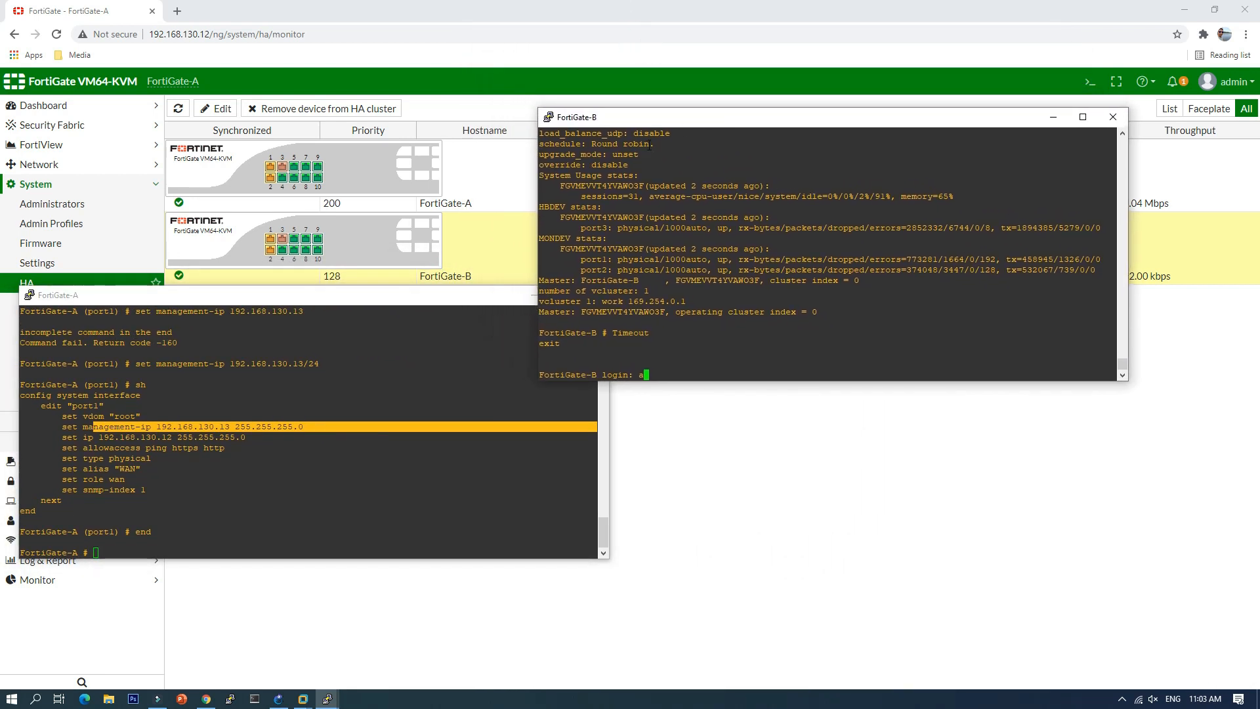
pyautogui.write('admin')
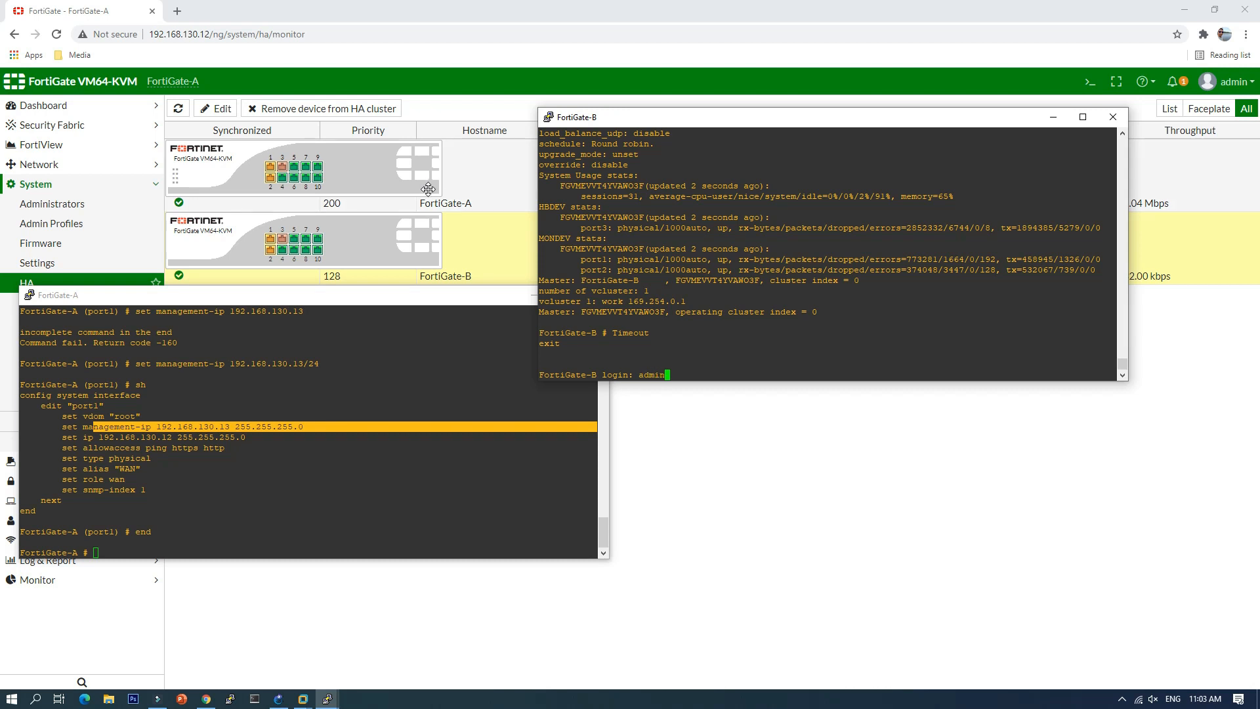
pyautogui.press('Return')
pyautogui.press('Return')
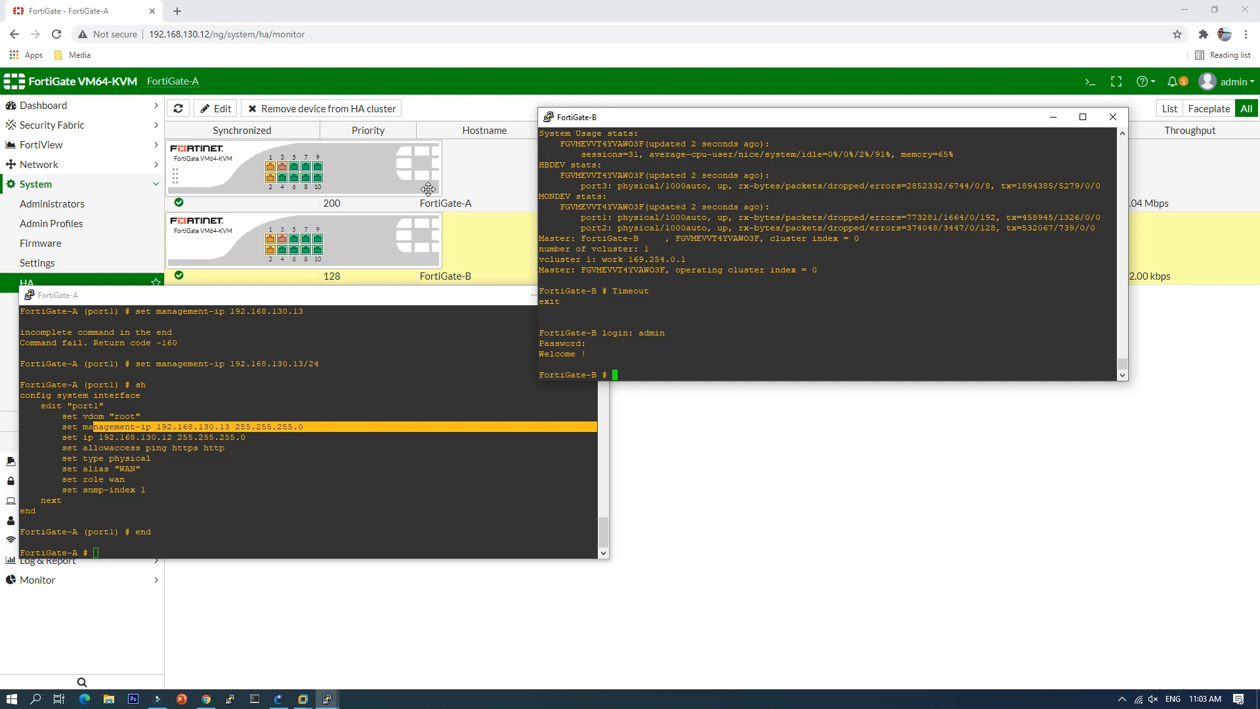
# Step: Set FortiGate-B's port1 management-ip to 192.168.130.14/24, verify it, and commit with 'end'
pyautogui.write('conf sys int')
pyautogui.press('Return')
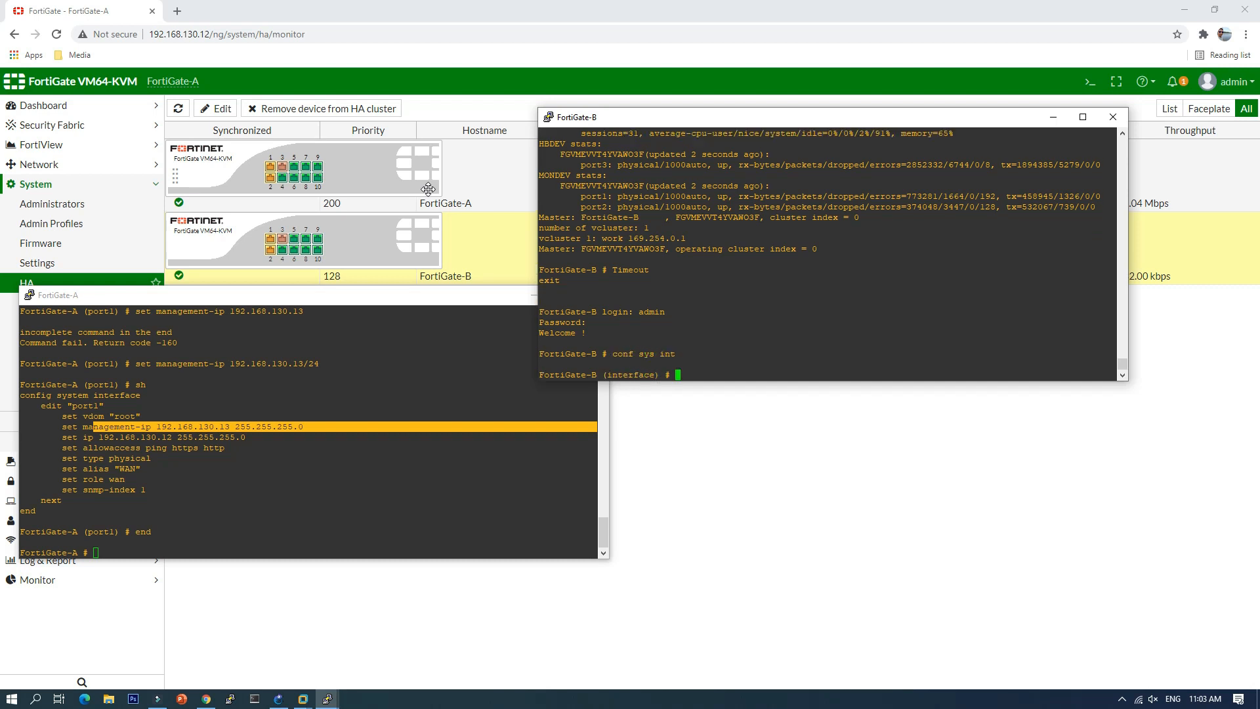
pyautogui.write('edit port1')
pyautogui.press('Return')
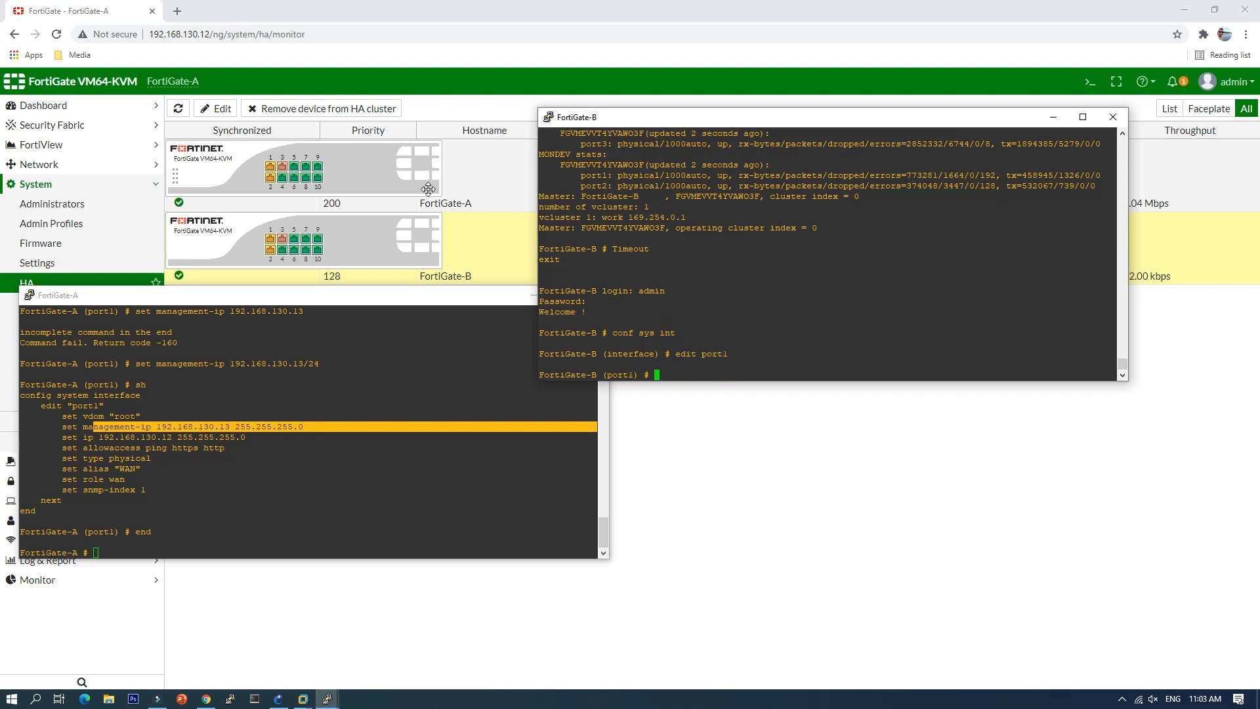
pyautogui.write('sh')
pyautogui.press('Return')
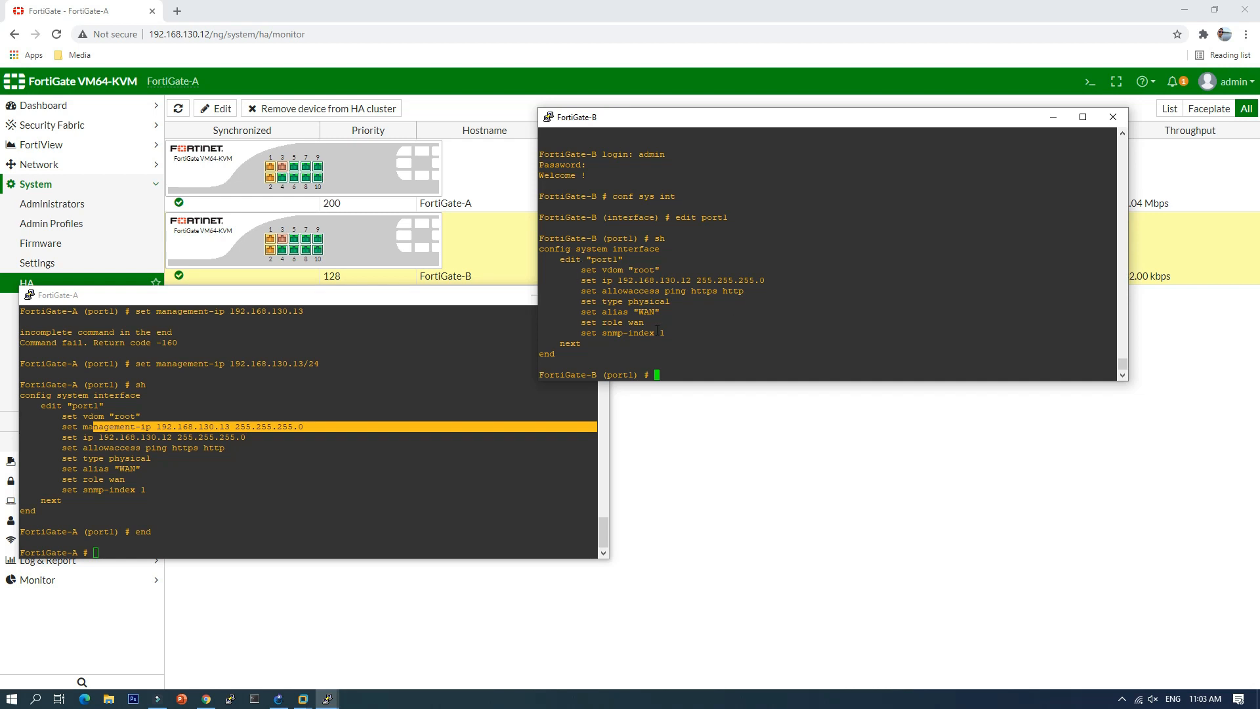
pyautogui.write('set management-ip 192.168.130.14/24')
pyautogui.press('Return')
pyautogui.write('sh')
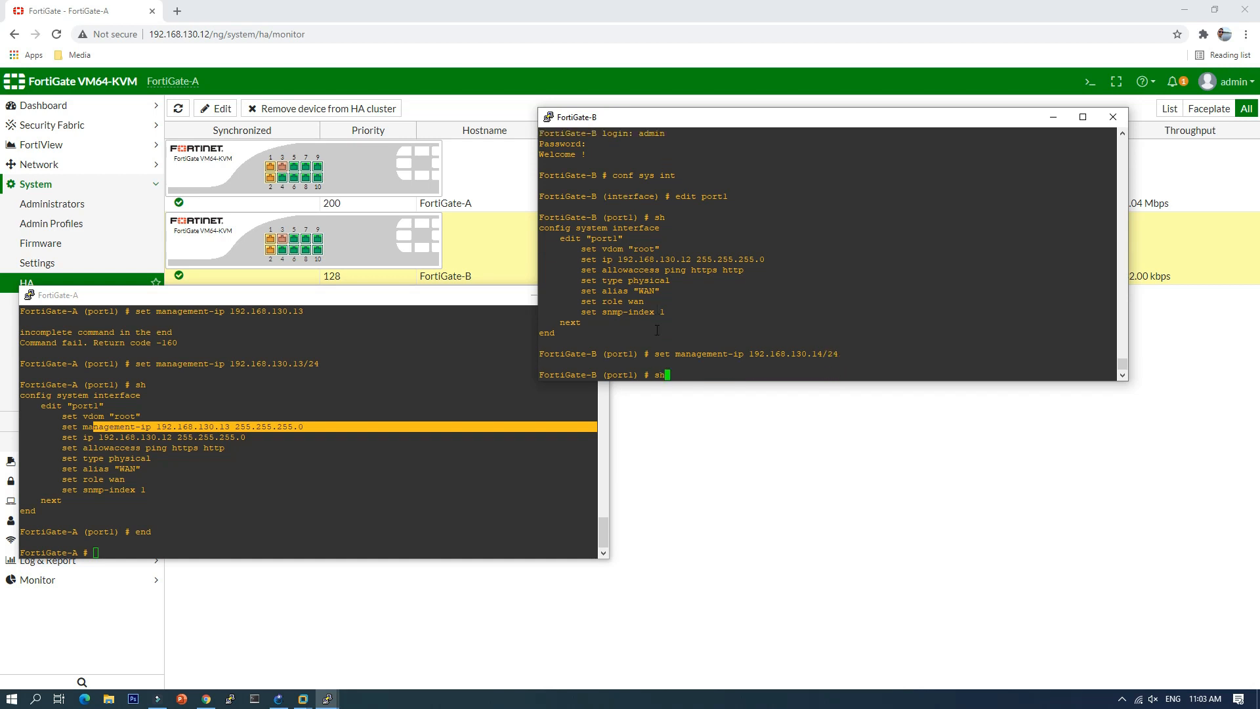
pyautogui.press('Return')
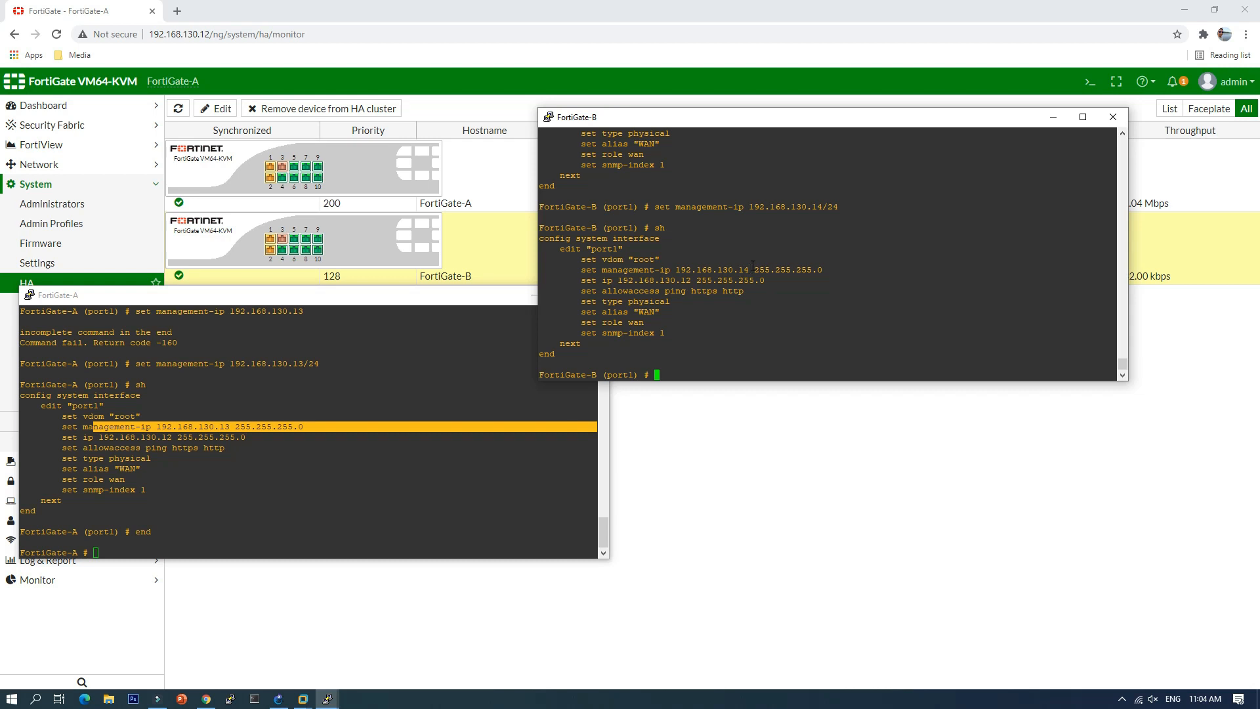
pyautogui.write('end')
pyautogui.press('Return')
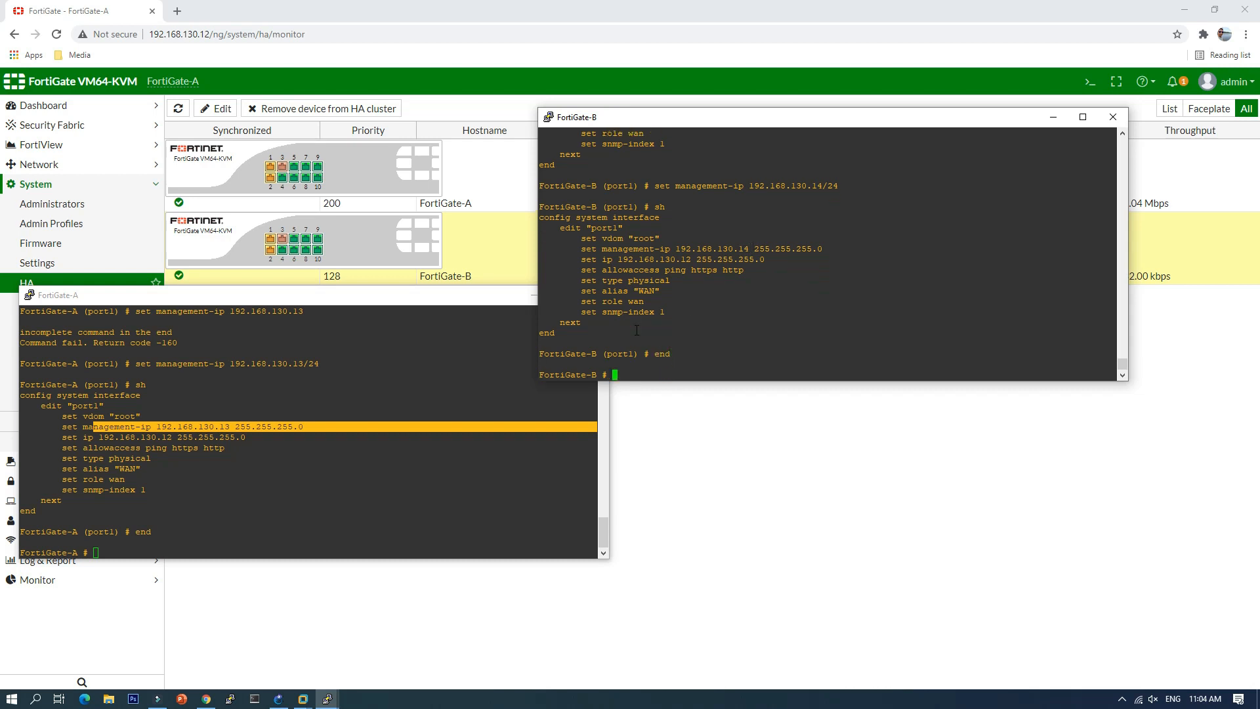
# Step: Minimize both PuTTY console windows and open a new browser tab
pyautogui.click(1053, 117)
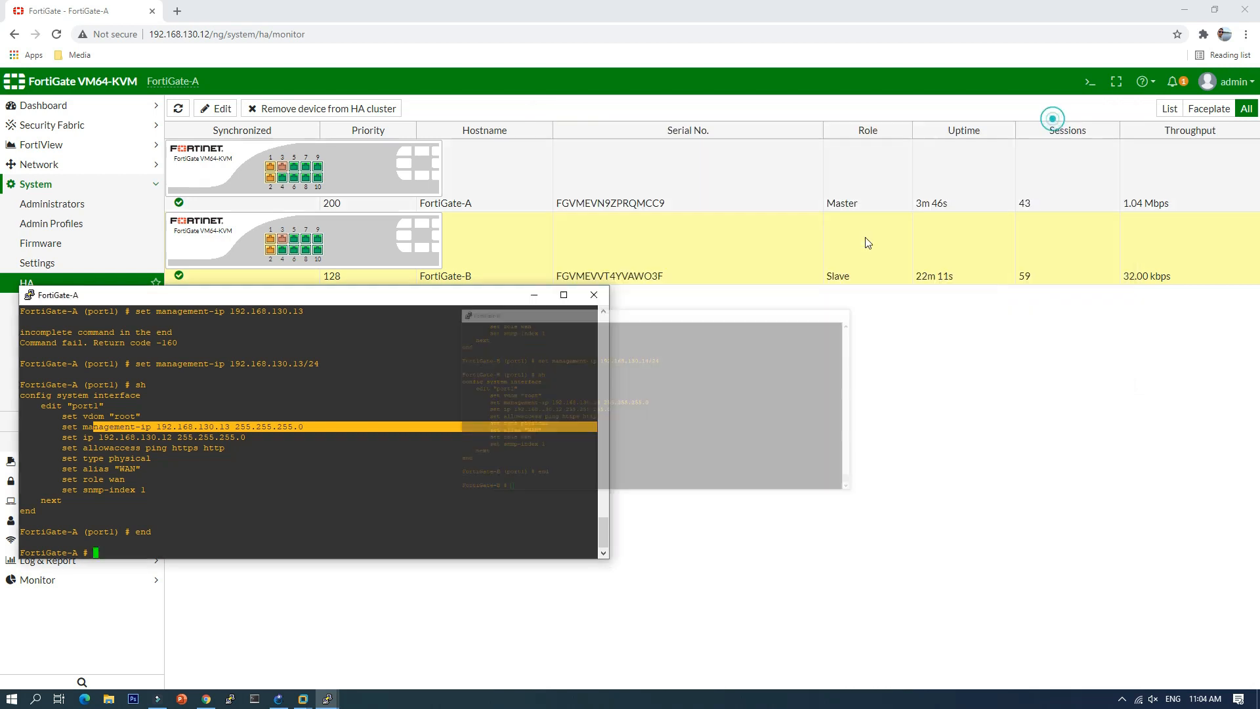
pyautogui.click(535, 296)
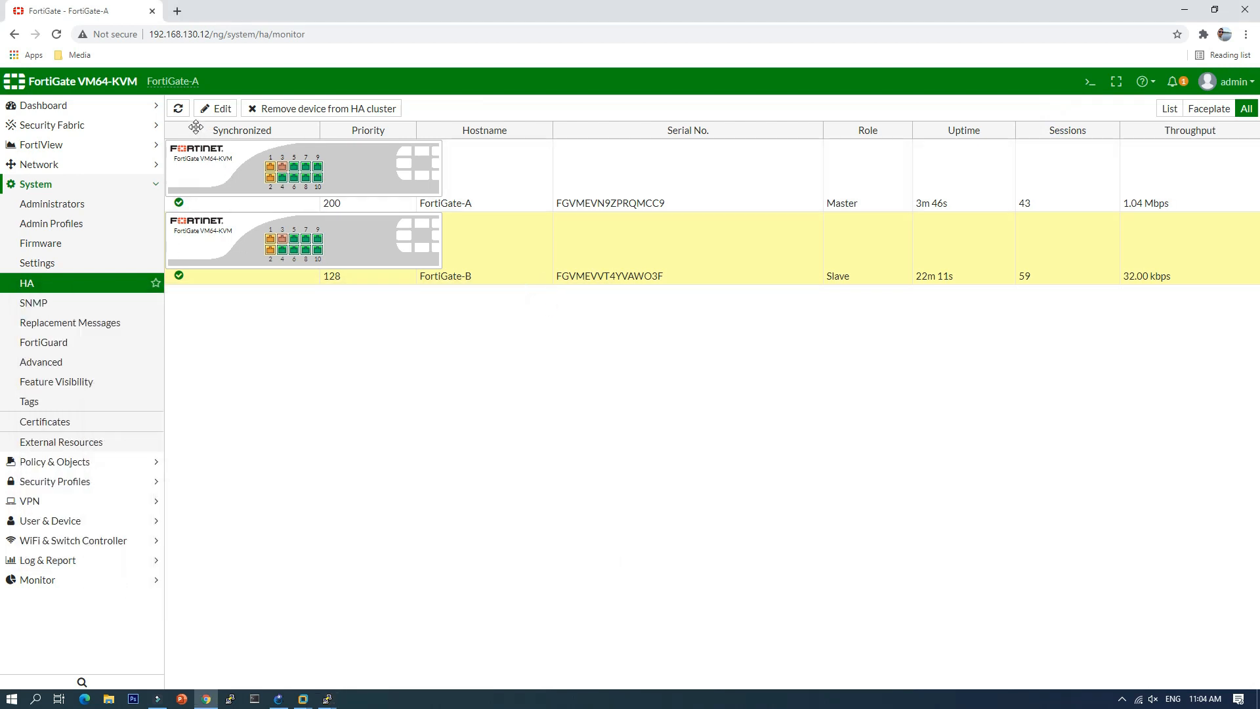
pyautogui.click(210, 33)
pyautogui.doubleClick(210, 33)
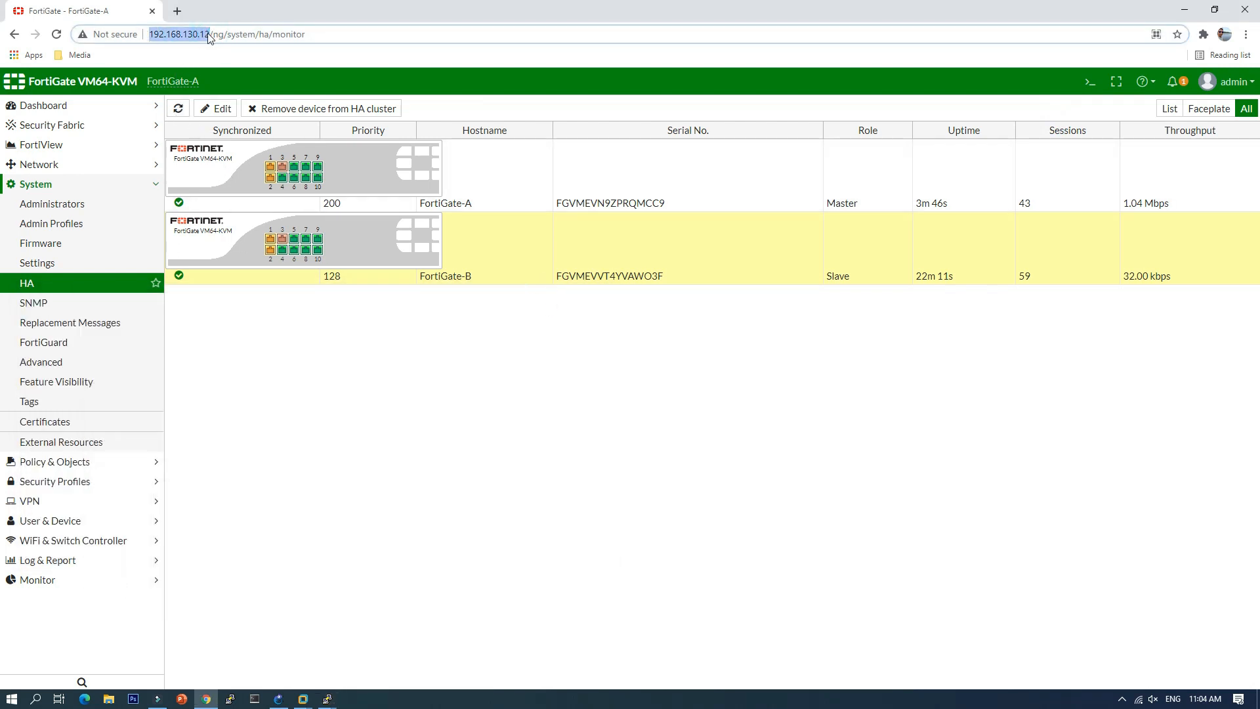
pyautogui.click(176, 11)
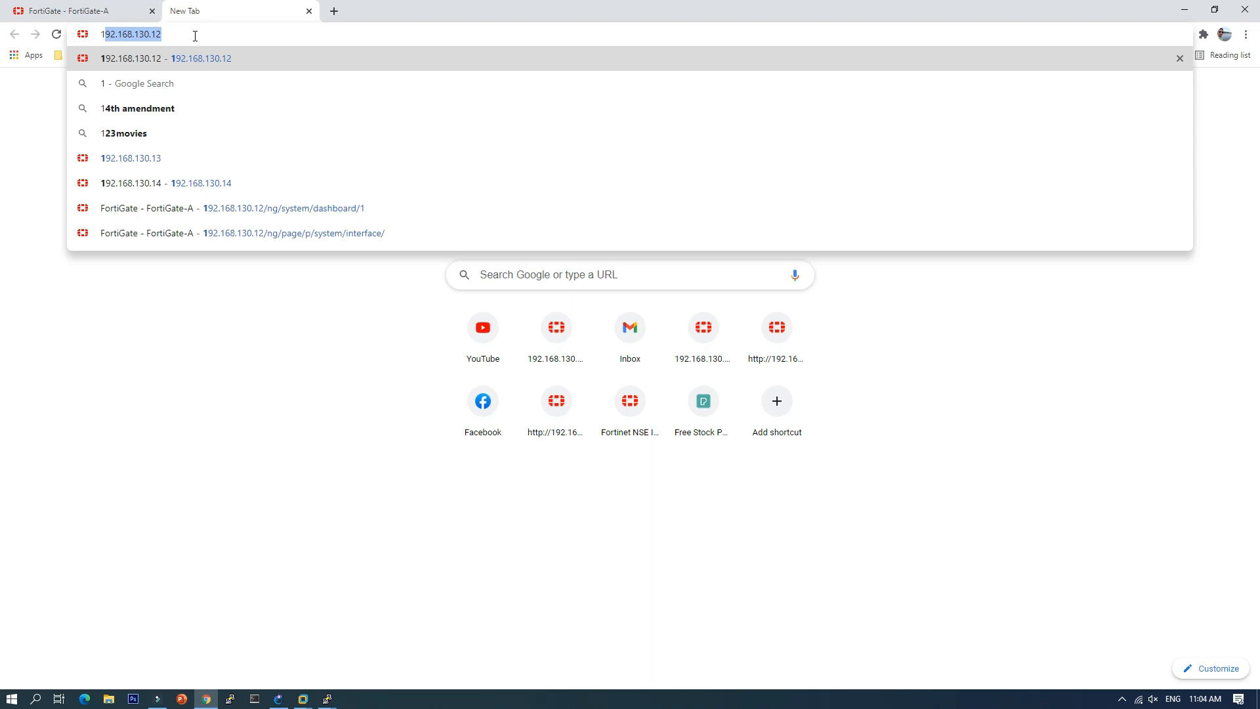
# Step: Browse to 192.168.130.13, log in as admin, and skip the password change
pyautogui.write('92.168.130.1')
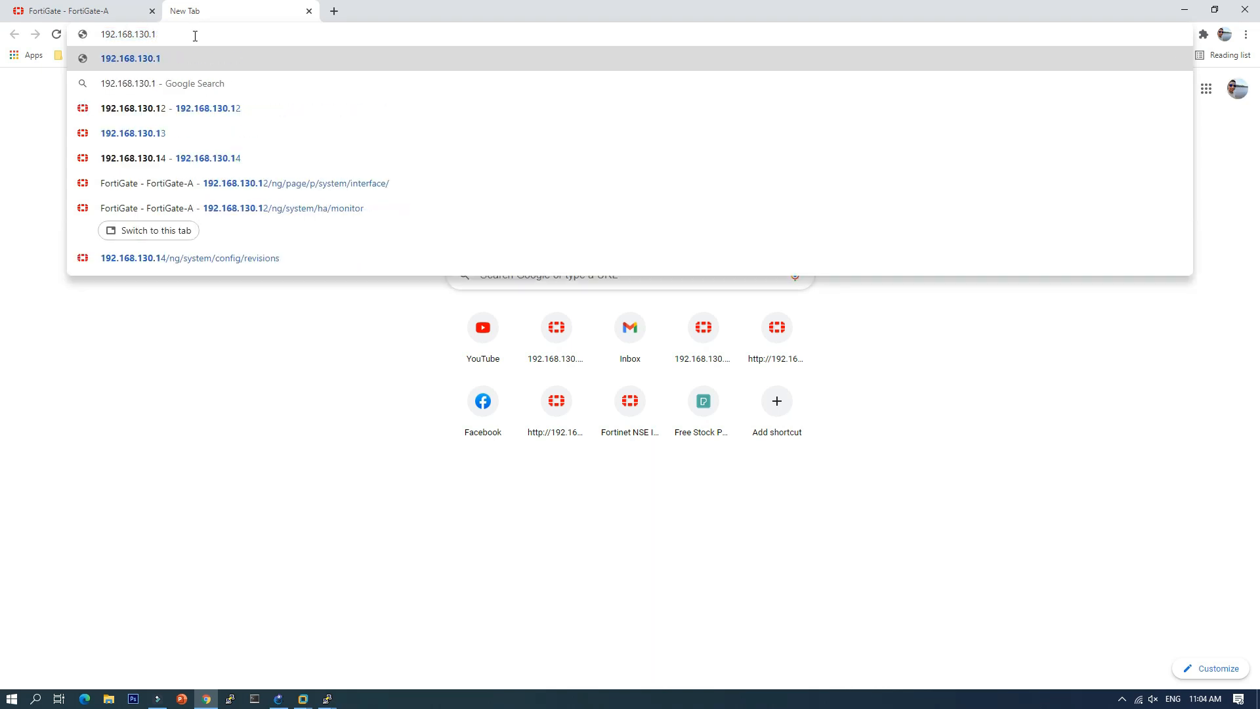
pyautogui.write('3')
pyautogui.press('Return')
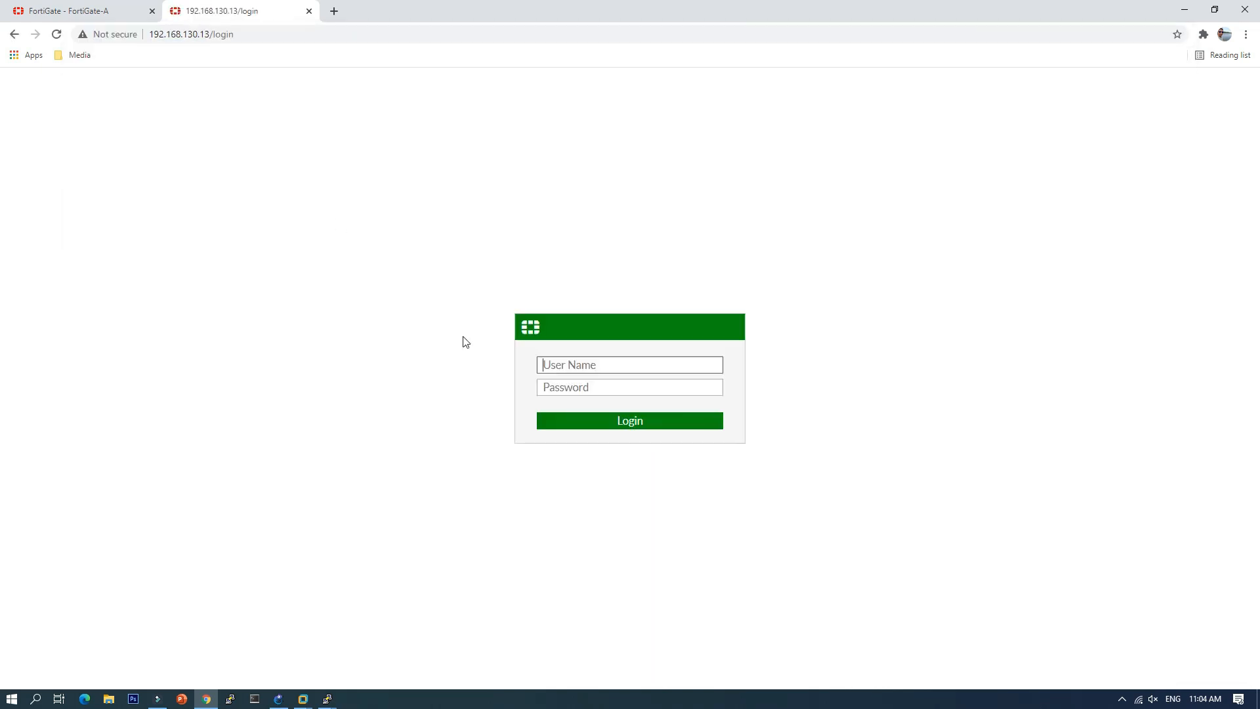
pyautogui.write('admin')
pyautogui.press('Return')
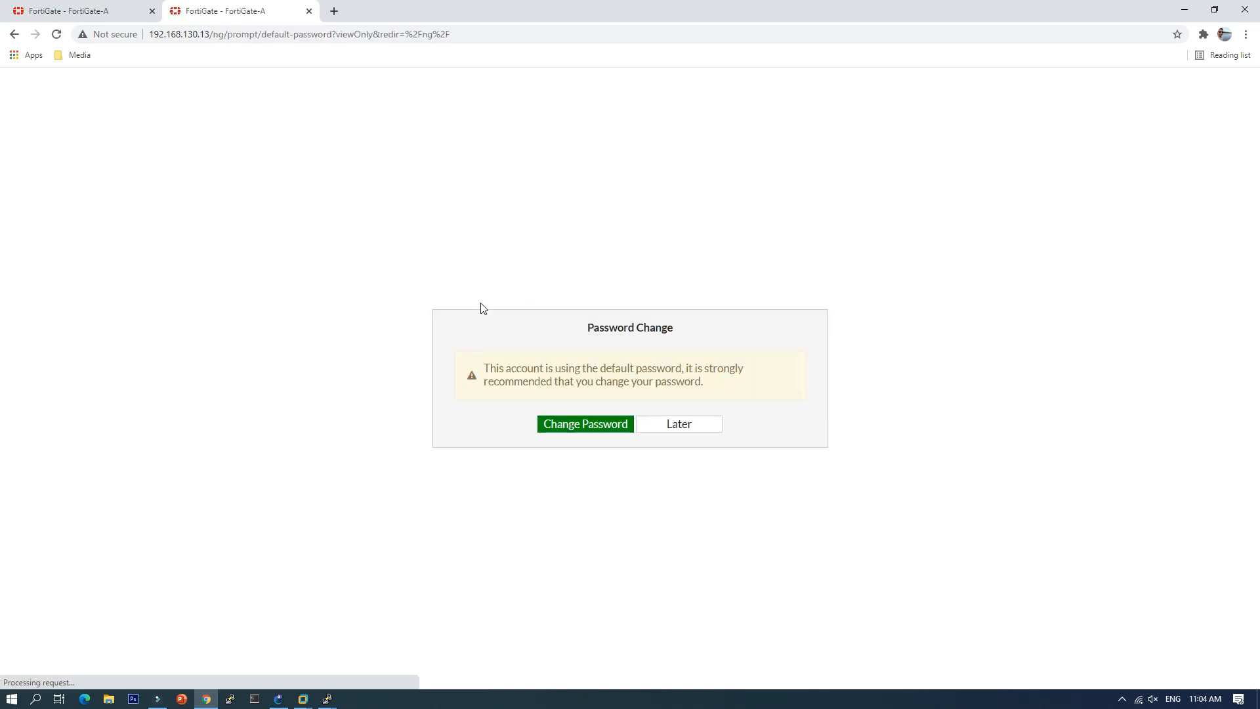
pyautogui.click(680, 426)
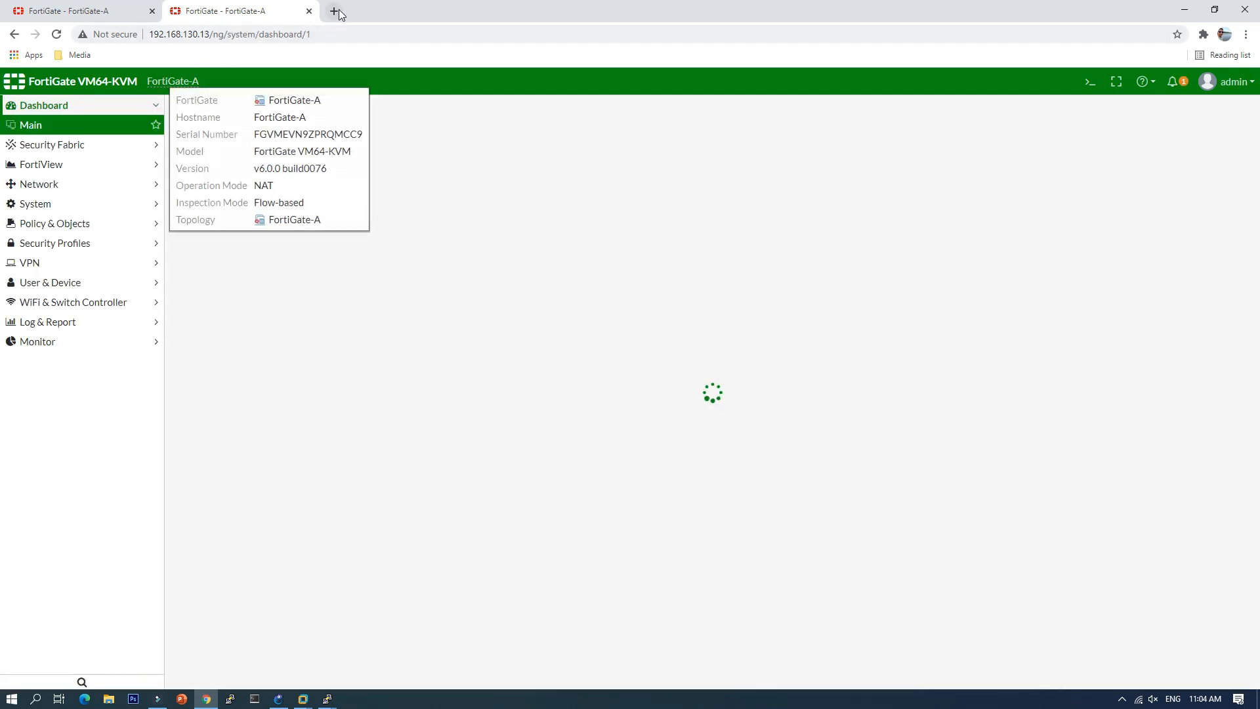
pyautogui.click(336, 12)
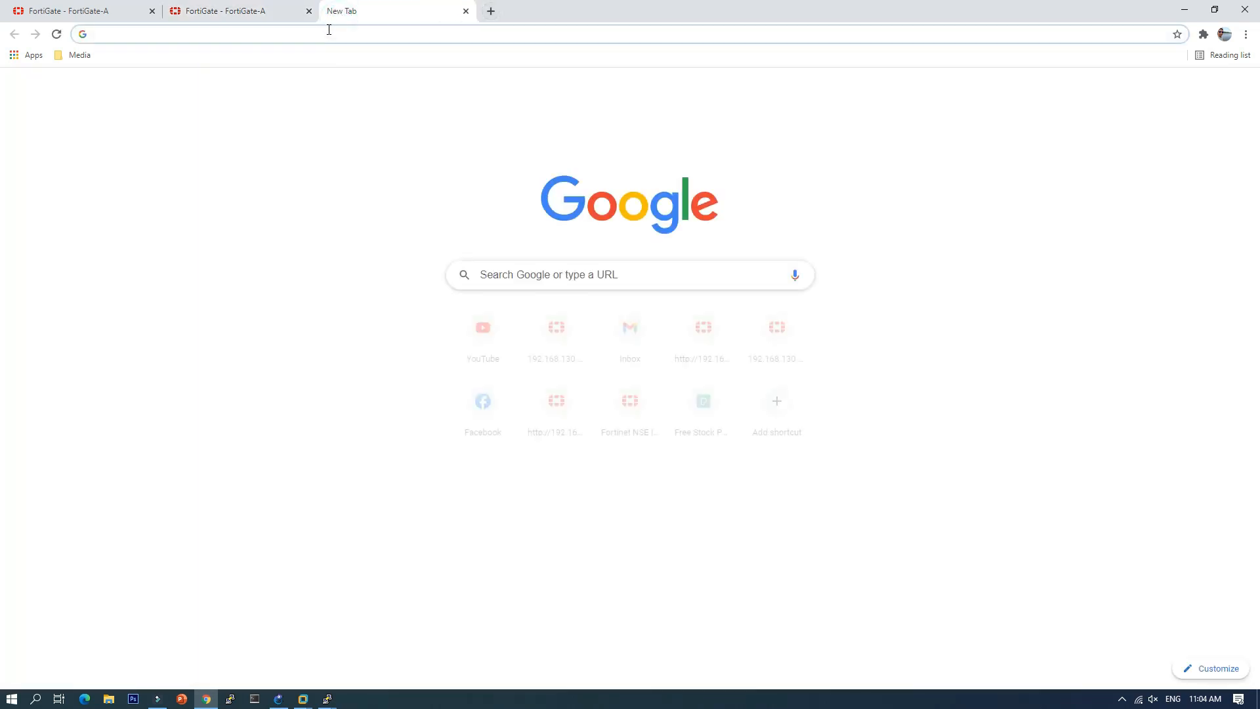
# Step: Load FortiGate-B's GUI at 192.168.130.14, log in, and skip the password change prompt
pyautogui.write('1')
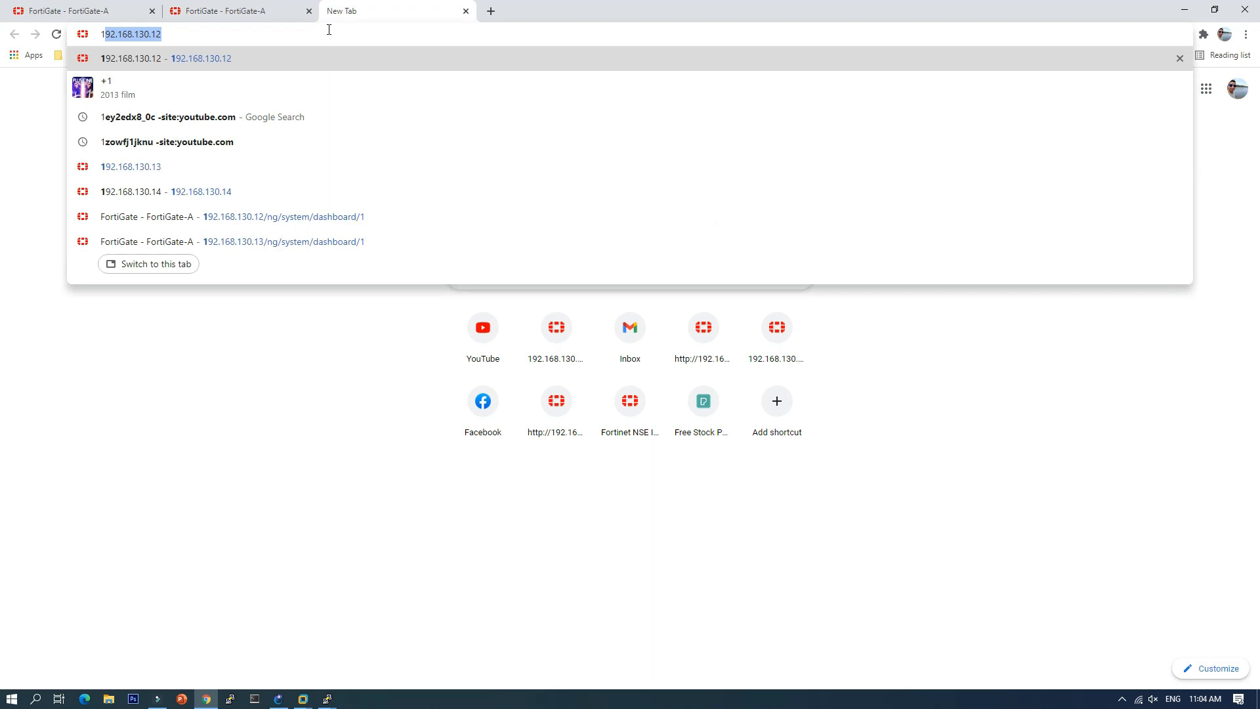
pyautogui.write('92.168.130.14')
pyautogui.press('Return')
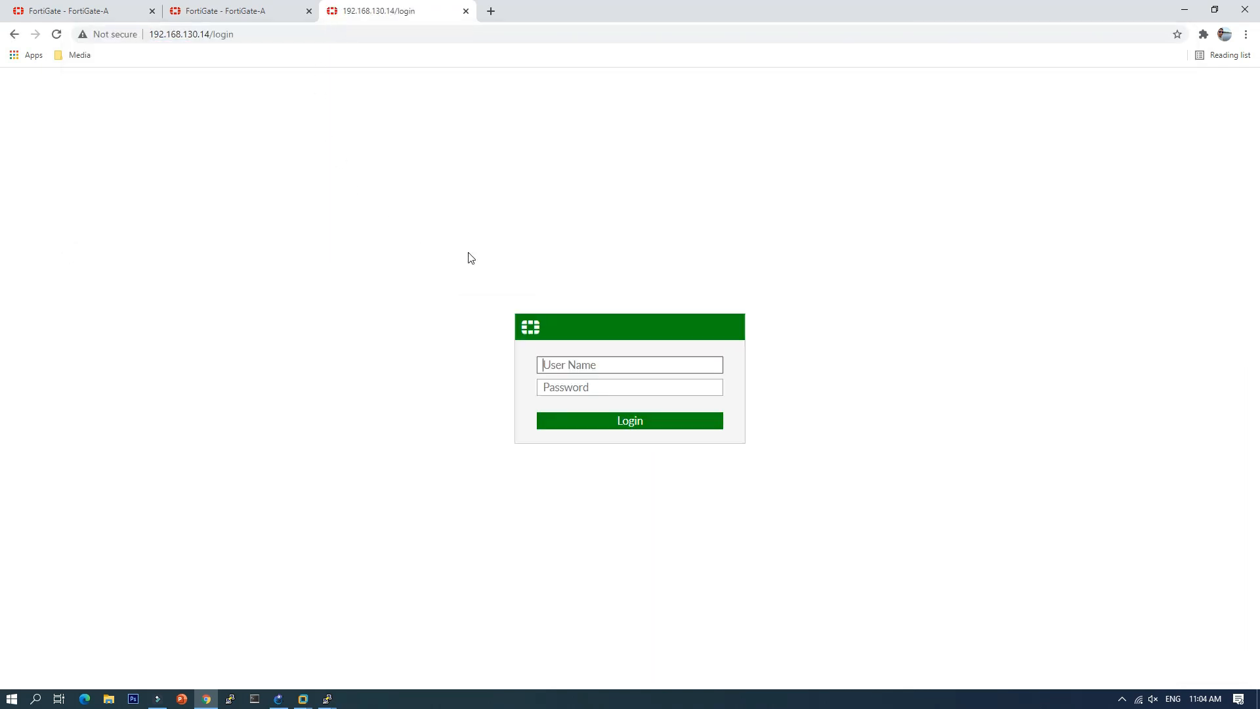
pyautogui.write('admin')
pyautogui.press('Return')
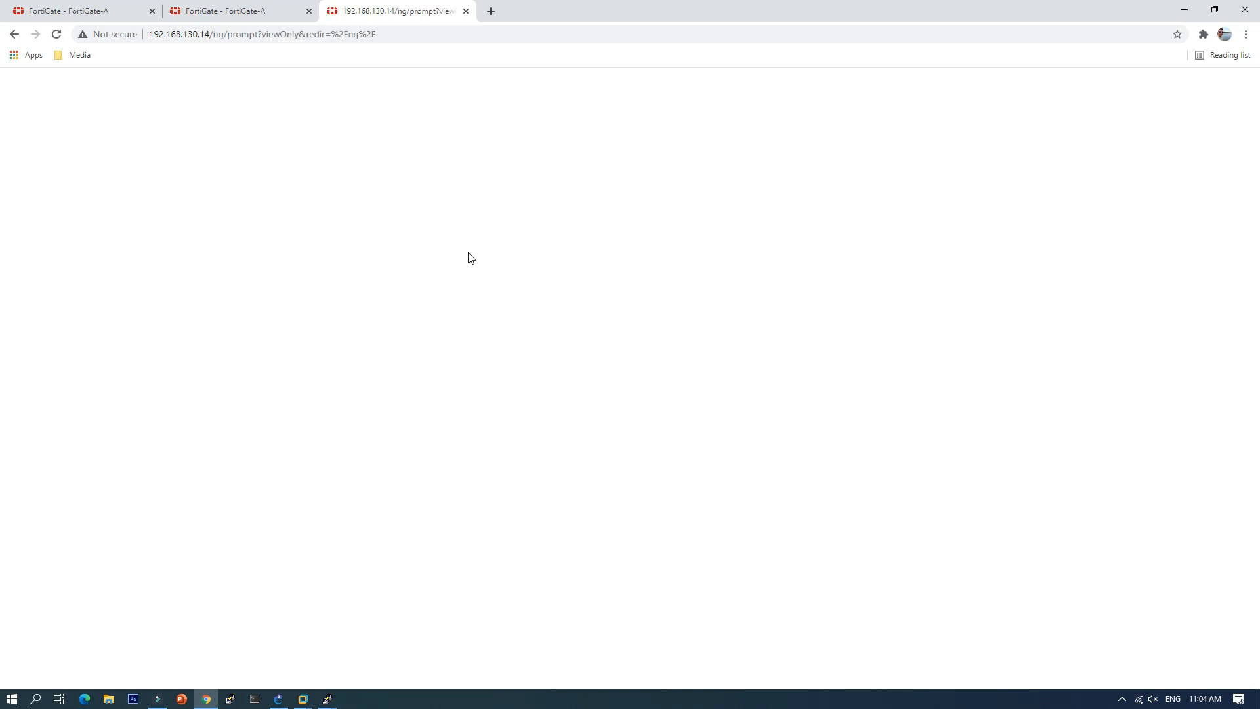
pyautogui.click(678, 425)
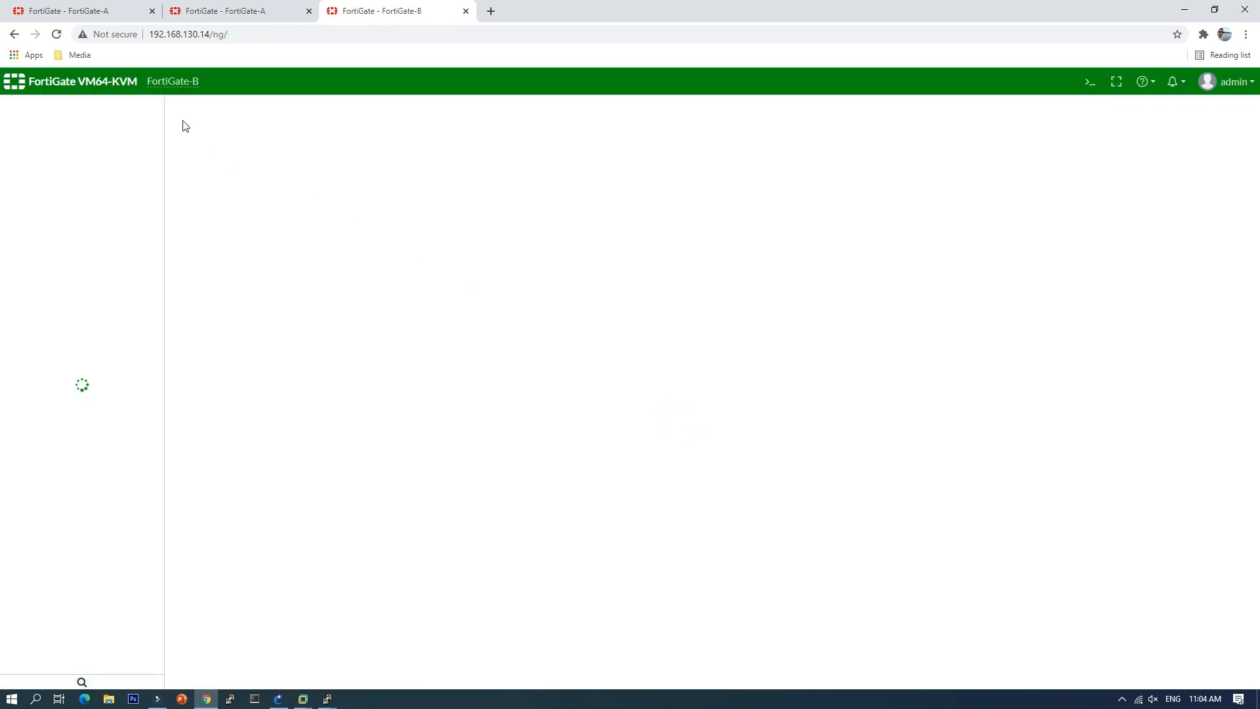
# Step: Open FortiGate-B's System > HA monitor
pyautogui.moveTo(183, 84)
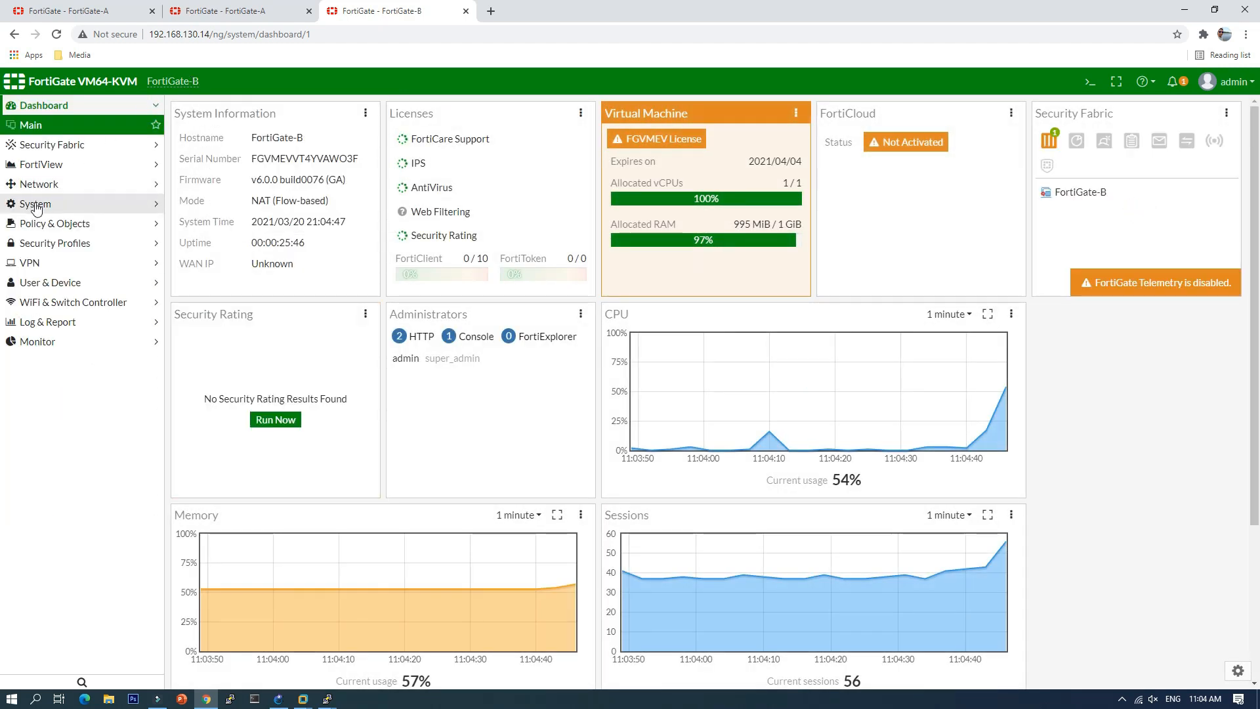
pyautogui.click(38, 203)
pyautogui.click(28, 283)
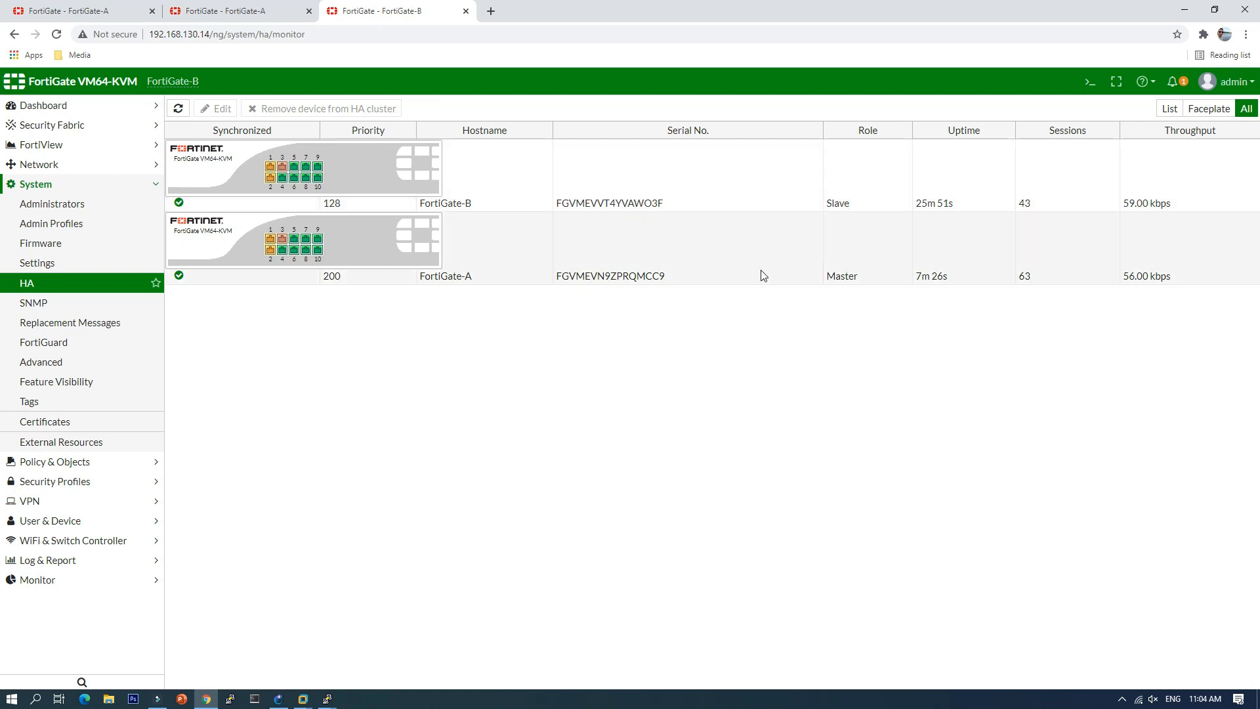
# Step: Open FortiGate-A's HA monitor and compare both tabs, showing A Master and B Slave
pyautogui.click(261, 14)
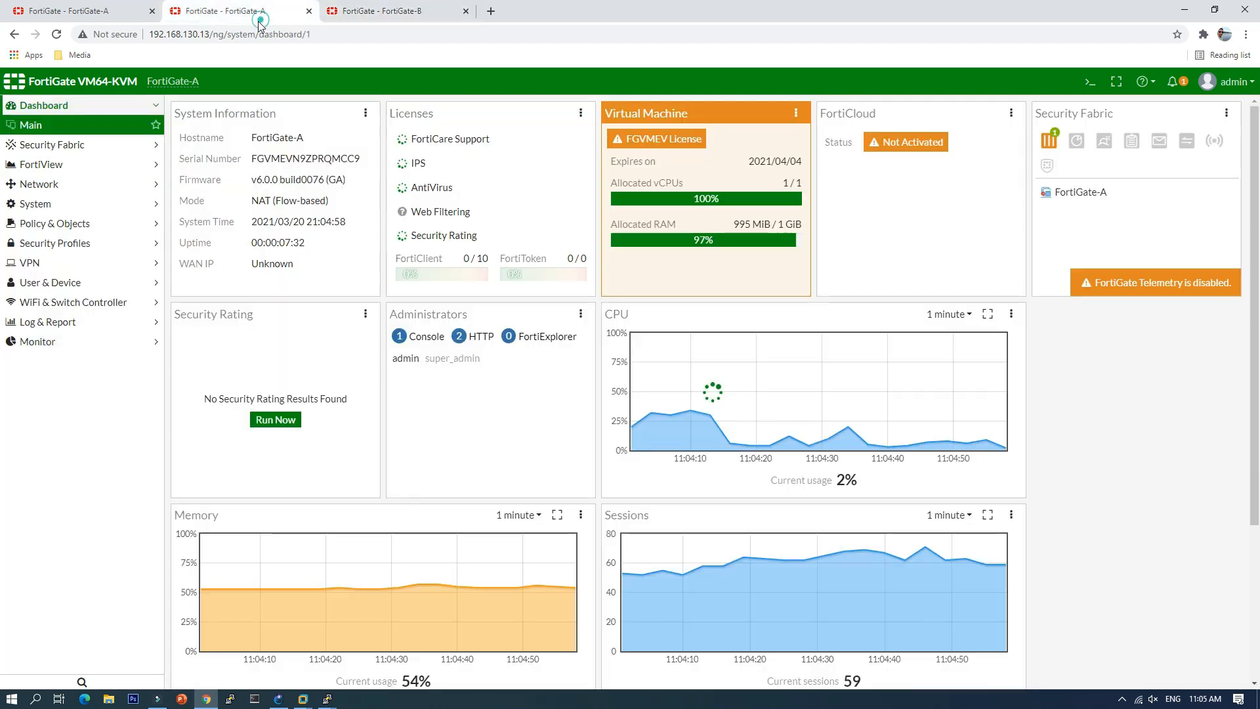
pyautogui.click(40, 204)
pyautogui.click(43, 286)
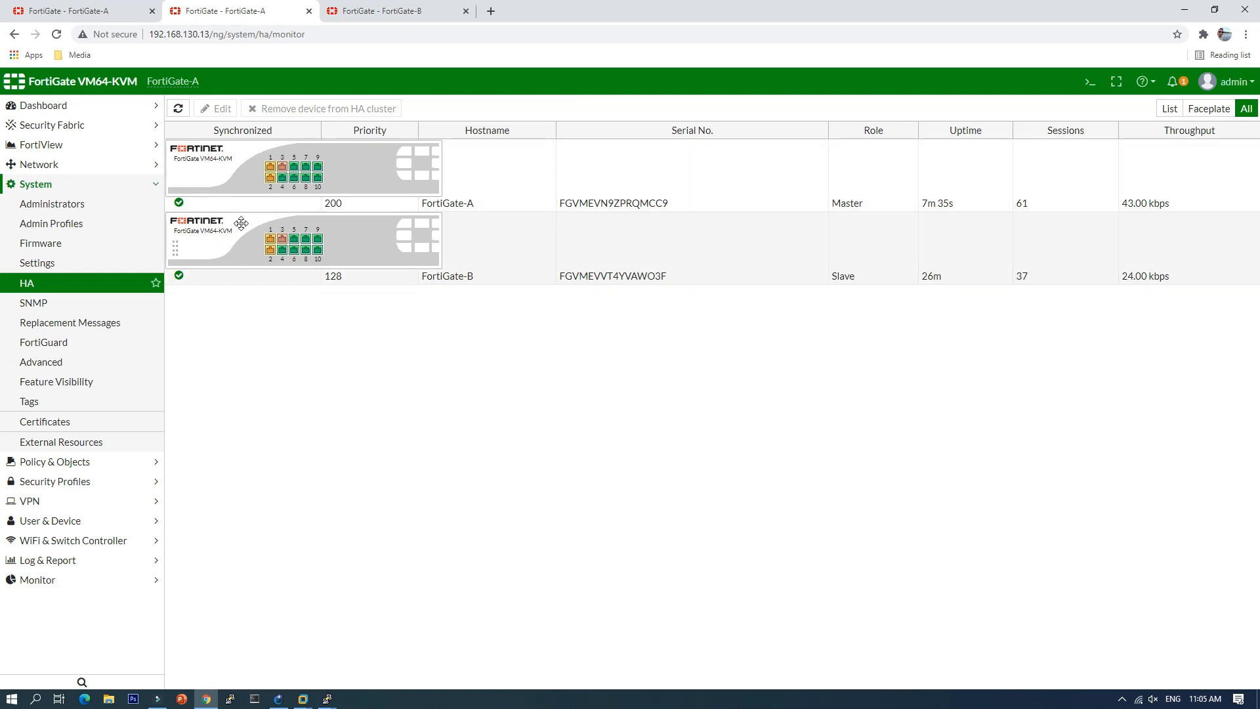
pyautogui.click(407, 14)
pyautogui.click(264, 13)
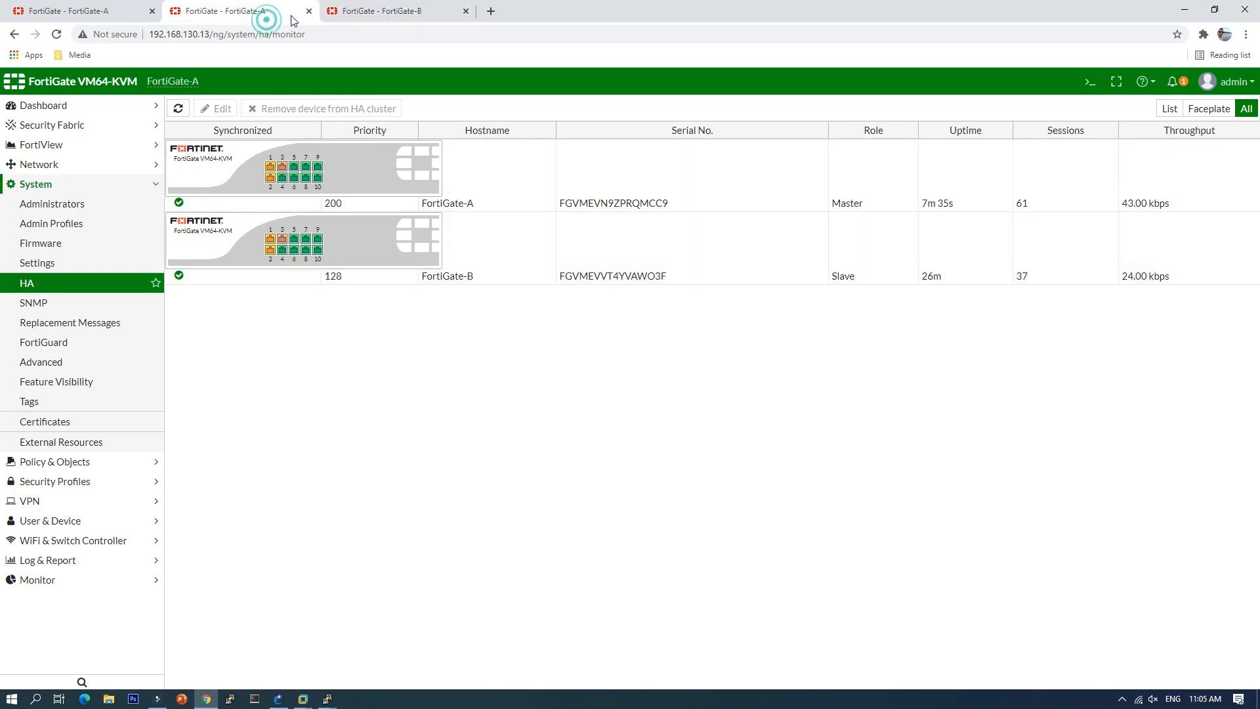
pyautogui.click(400, 14)
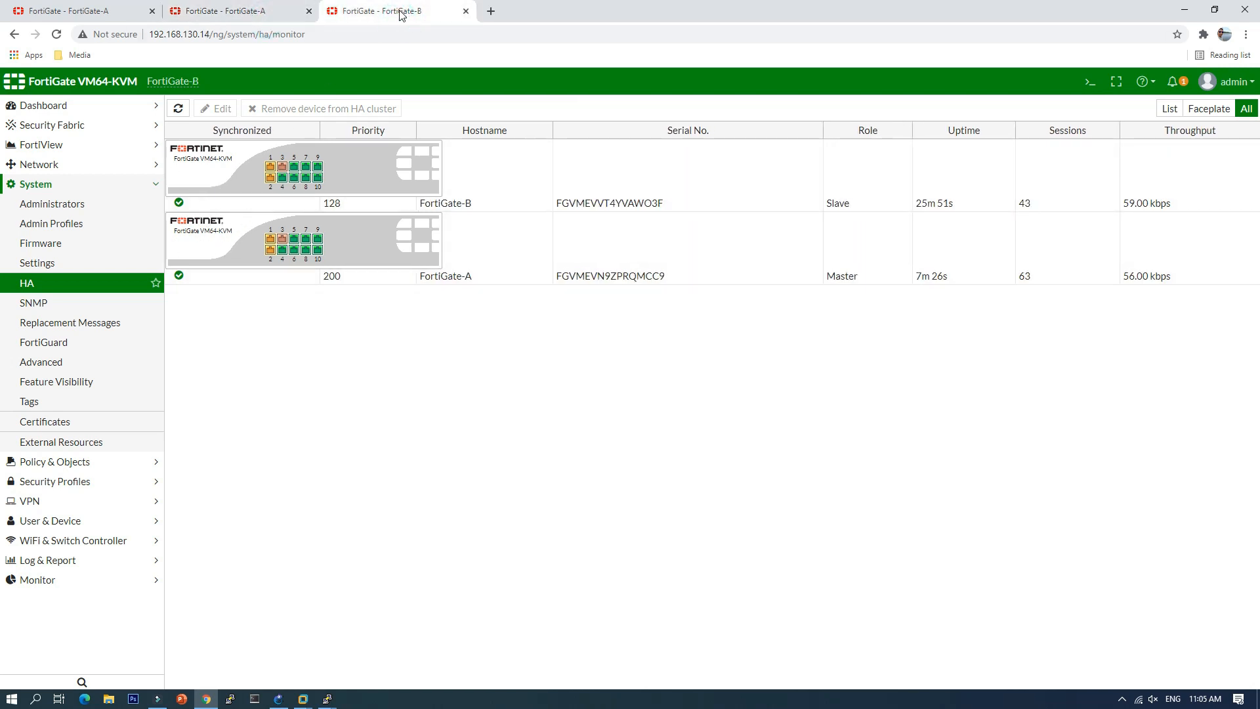